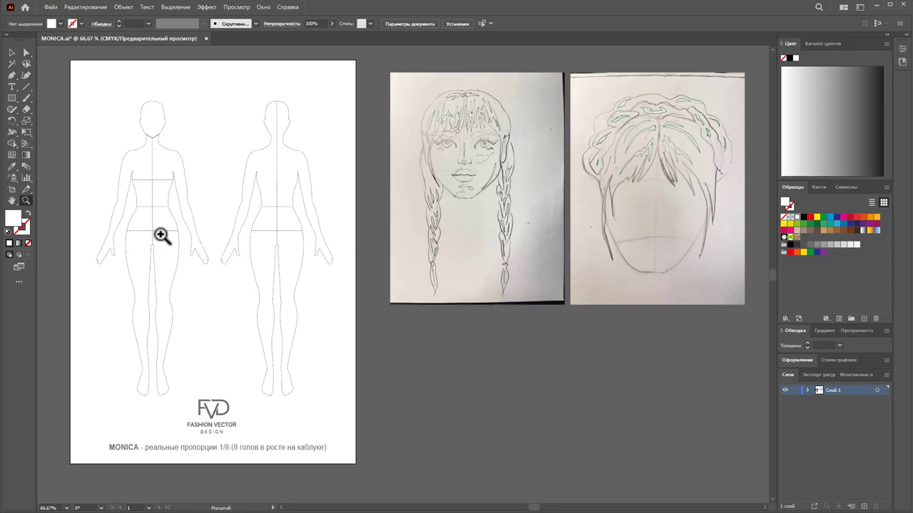
# Zoom to about 97% so the front and back figure templates fill the view
pyautogui.click(100, 205)
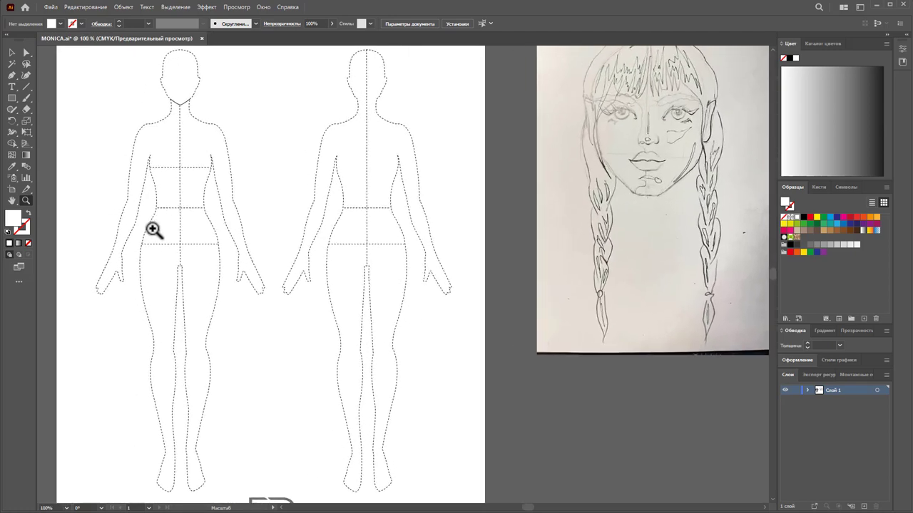
pyautogui.moveTo(153, 228); pyautogui.dragTo(147, 228)
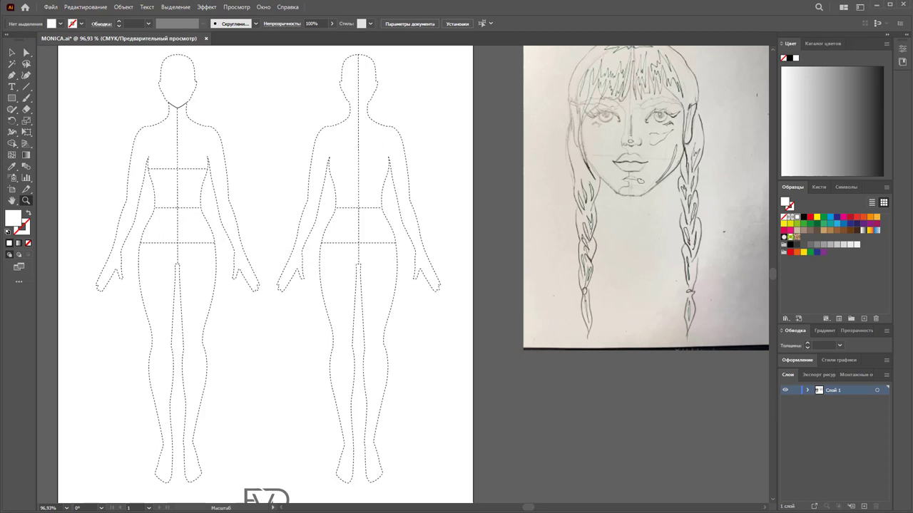
pyautogui.click(10, 54)
# Ungroup the two figure outlines and delete the right-hand back-view figure
pyautogui.click(331, 169)
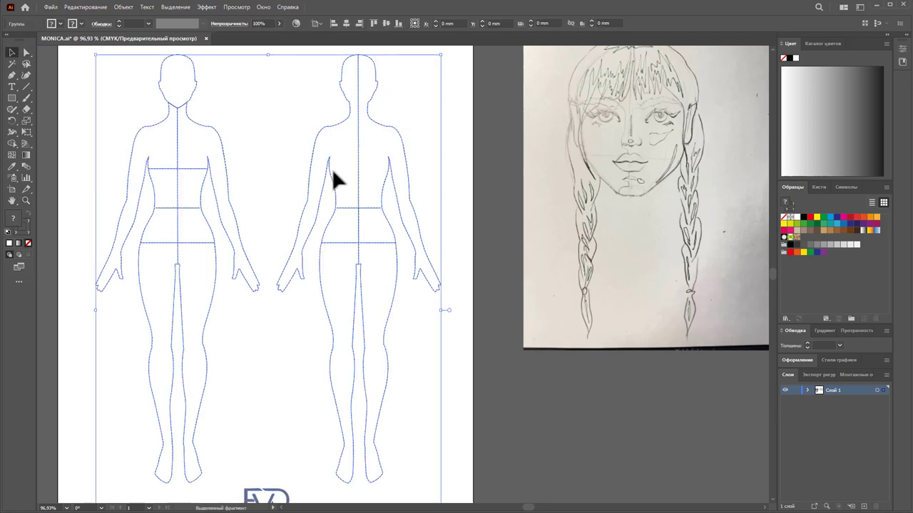
pyautogui.rightClick(388, 242)
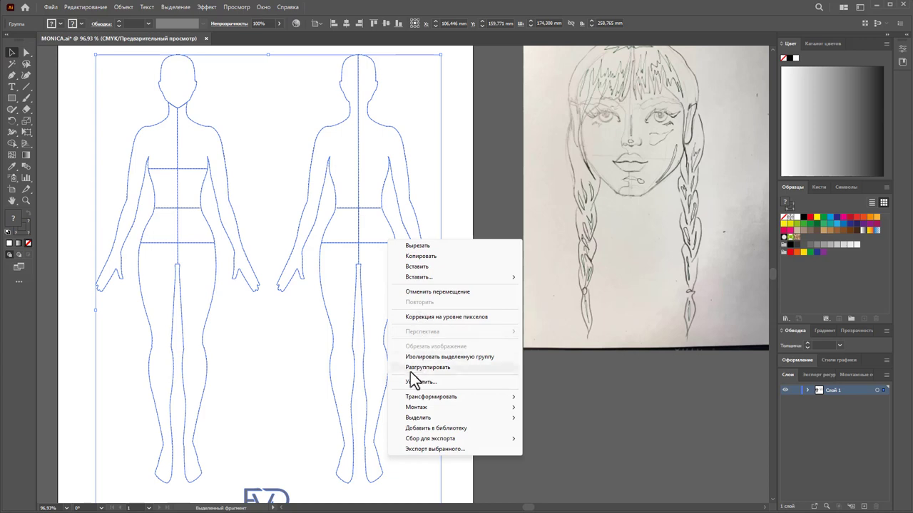
pyautogui.click(428, 367)
pyautogui.click(344, 365)
pyautogui.click(350, 336)
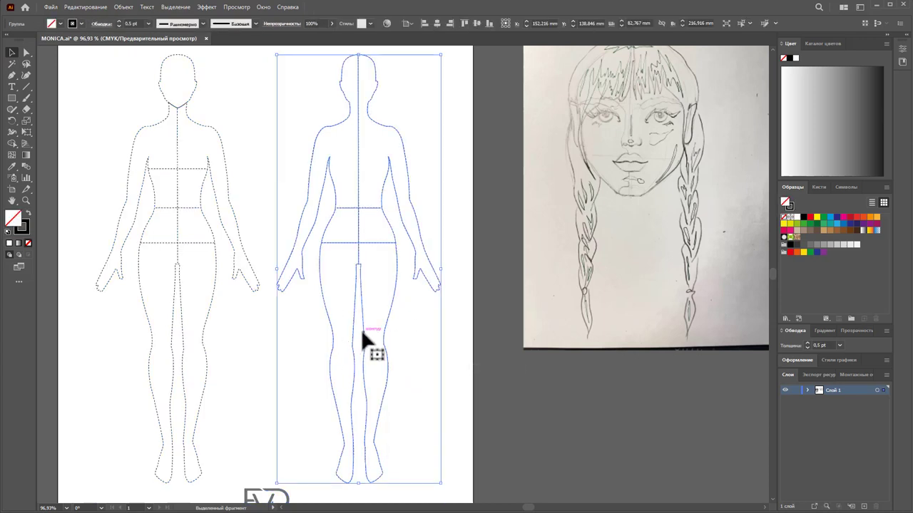
pyautogui.press('Delete')
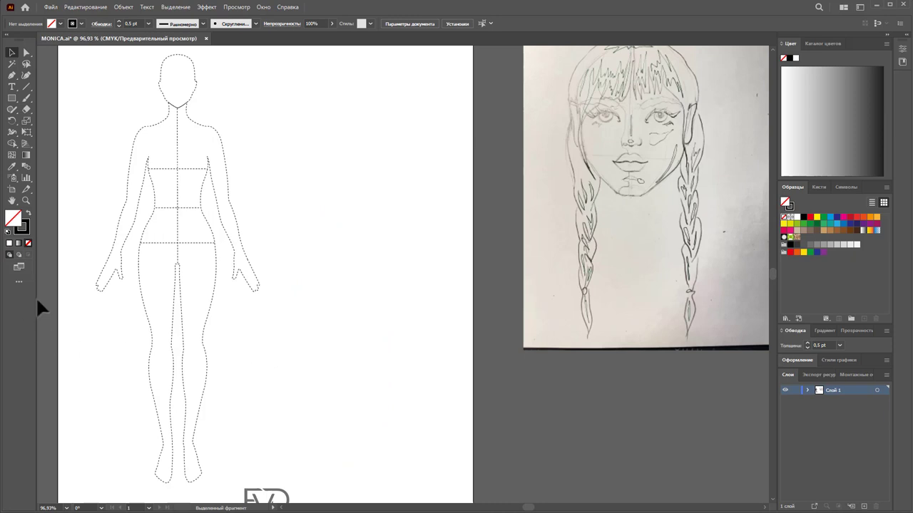
pyautogui.click(26, 199)
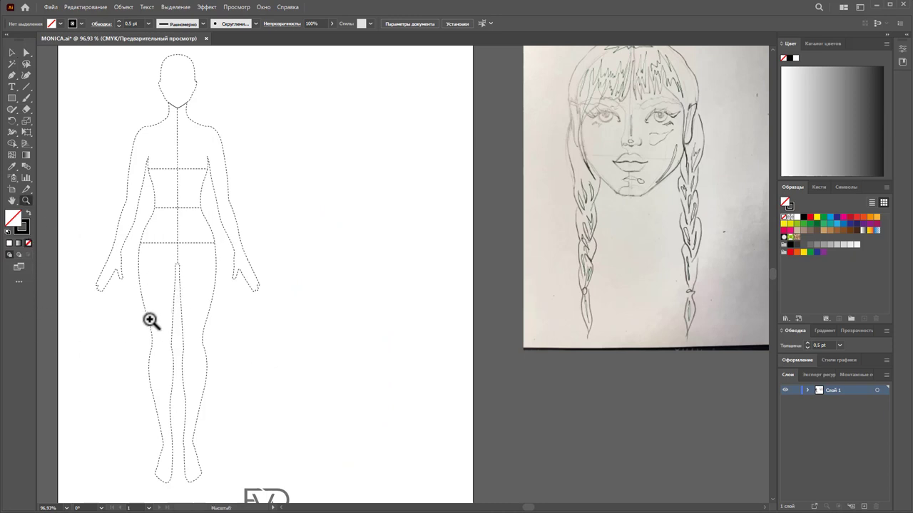
# Zoom in on the legs and nudge the right leg's outer knee anchor up and right
pyautogui.moveTo(161, 347); pyautogui.dragTo(237, 322)
pyautogui.scroll(-2, 237, 321)
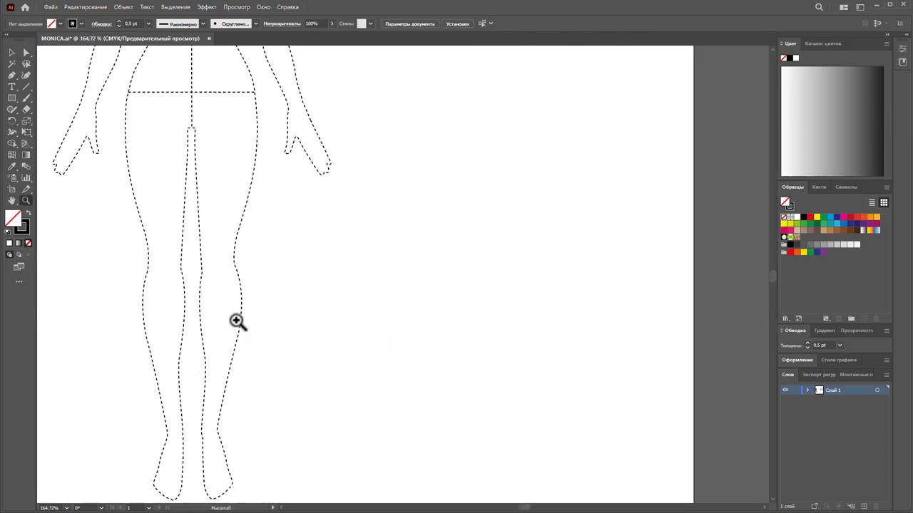
pyautogui.moveTo(130, 302); pyautogui.dragTo(148, 307)
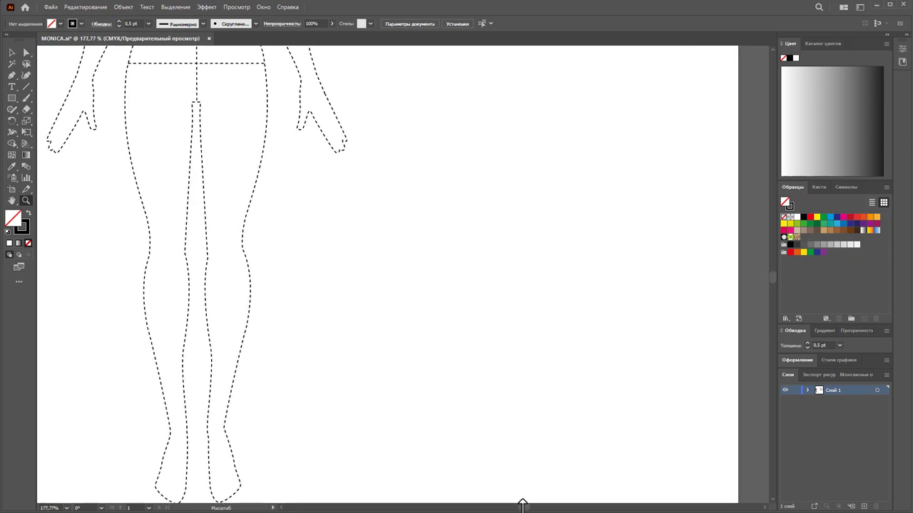
pyautogui.moveTo(523, 507); pyautogui.dragTo(518, 506)
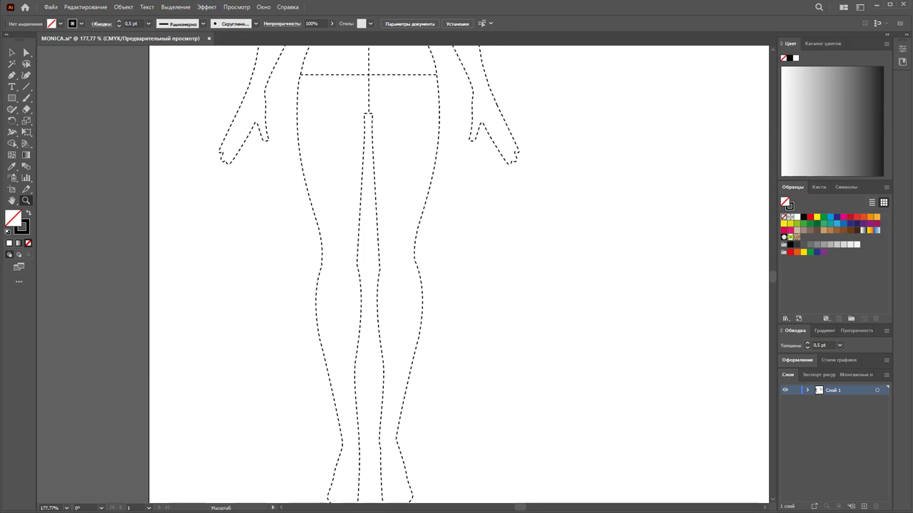
pyautogui.click(25, 52)
pyautogui.click(422, 293)
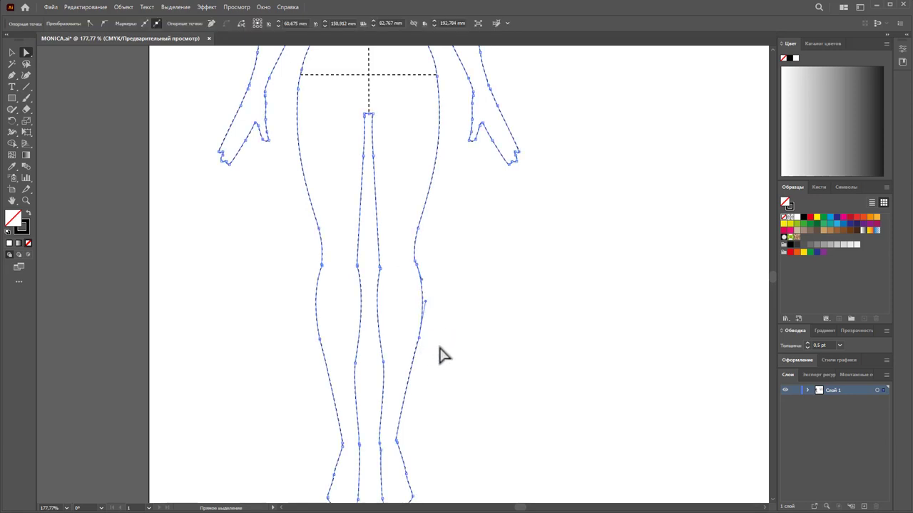
pyautogui.click(413, 333)
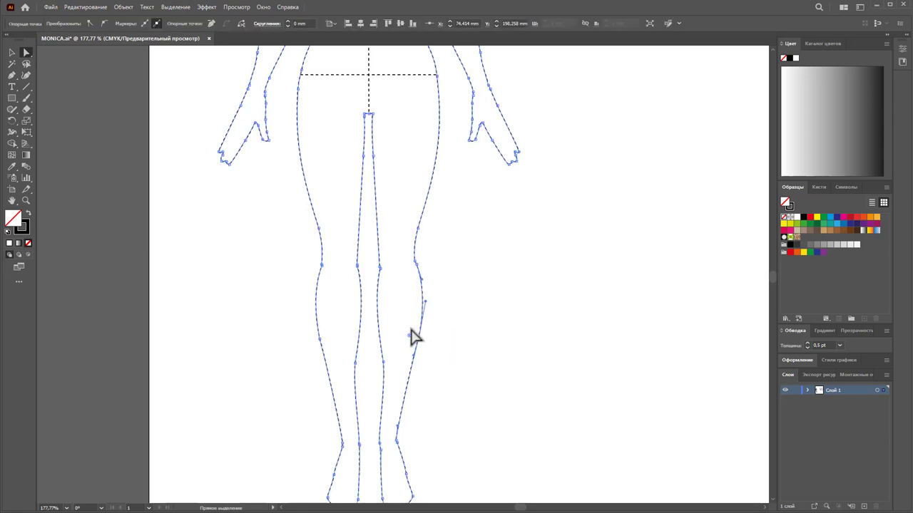
pyautogui.press('Right')
pyautogui.press('Right')
pyautogui.press('Right')
pyautogui.press('Right')
pyautogui.press('Right')
pyautogui.press('Up')
pyautogui.press('Up')
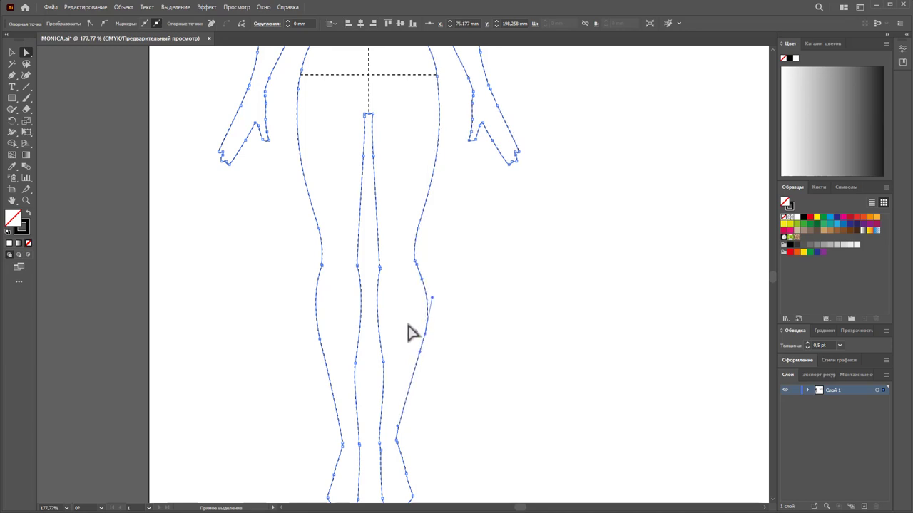
pyautogui.press('Up')
pyautogui.press('Up')
pyautogui.press('Up')
pyautogui.press('Up')
pyautogui.press('Up')
pyautogui.press('Up')
pyautogui.press('Right')
pyautogui.press('Right')
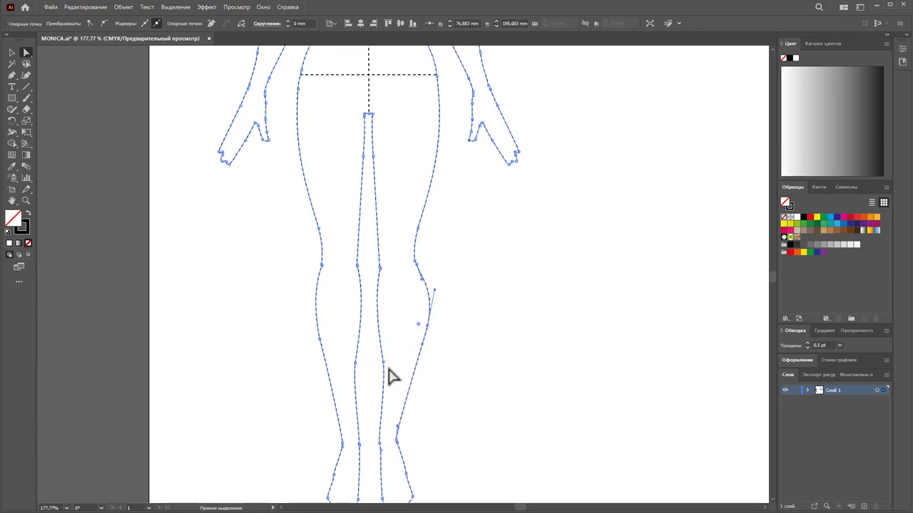
# Remove the extra anchor on the inner leg contour with the Delete Anchor Point tool
pyautogui.click(383, 369)
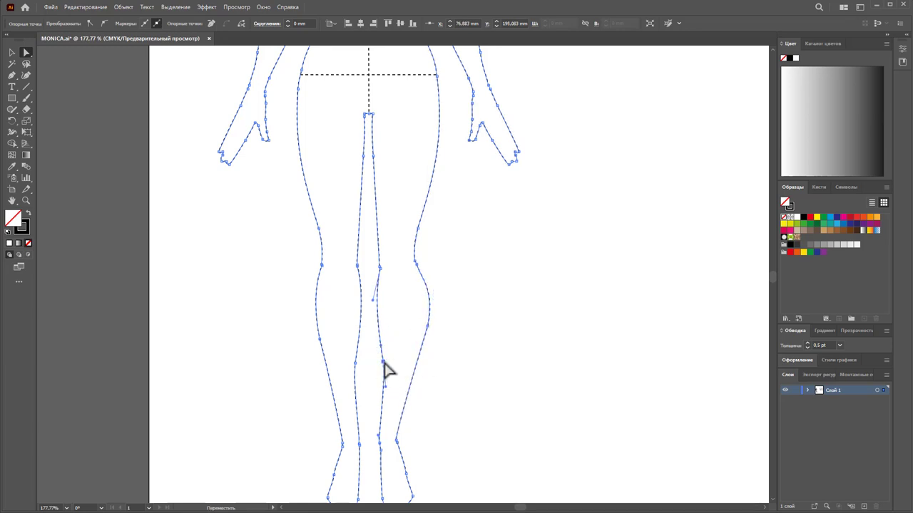
pyautogui.click(385, 302)
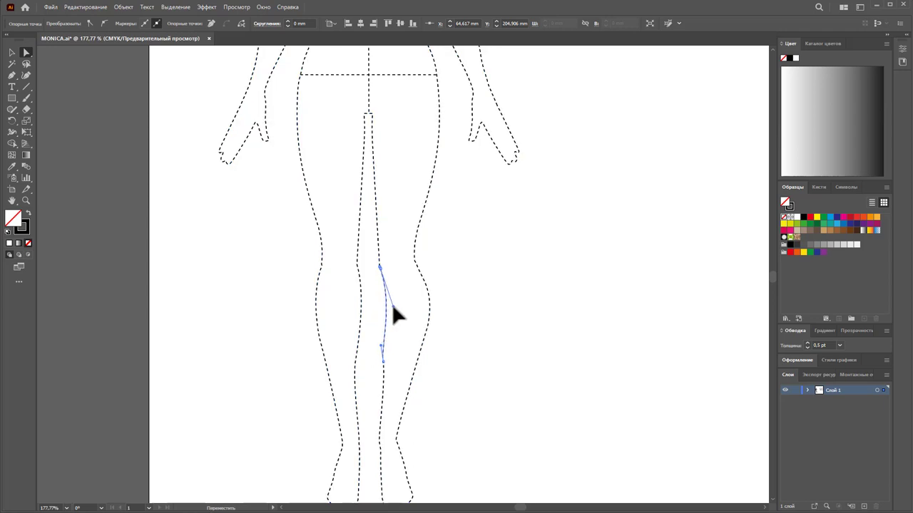
pyautogui.click(386, 347)
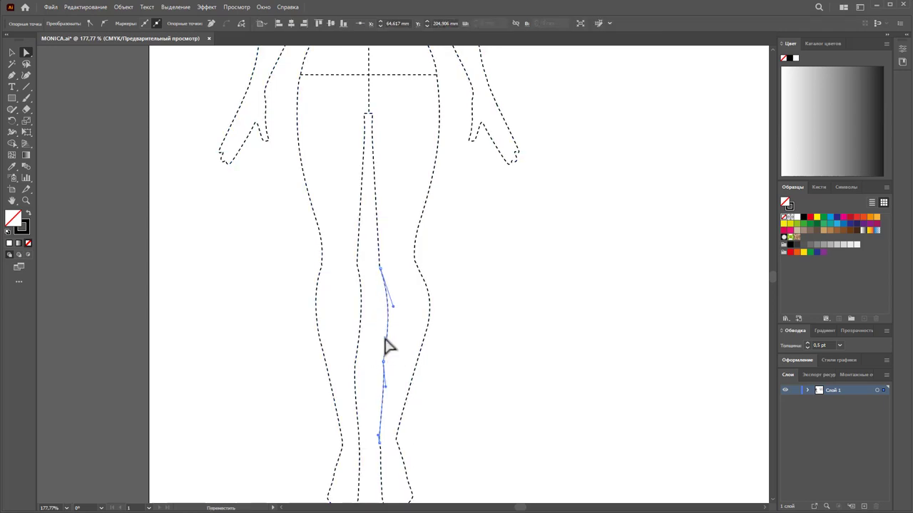
pyautogui.hotkey('ctrl', 'a')
pyautogui.click(12, 75)
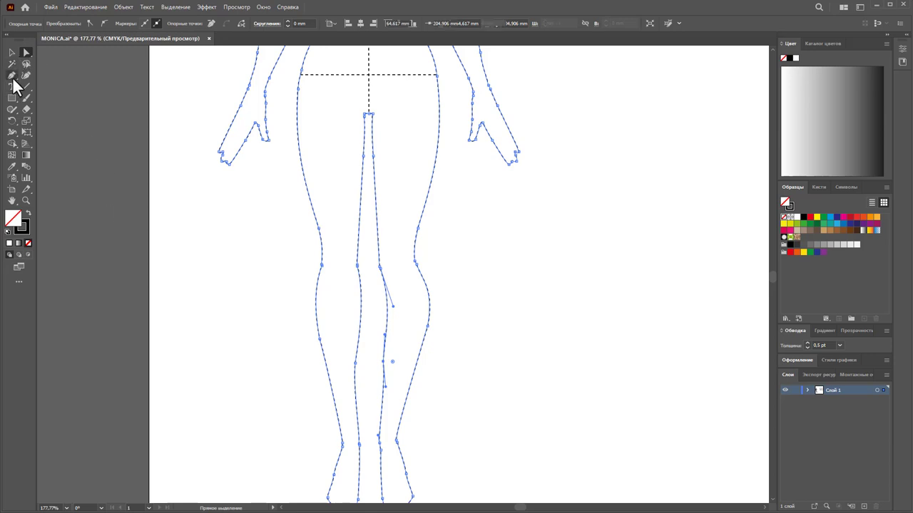
pyautogui.moveTo(150, 89); pyautogui.dragTo(150, 89)
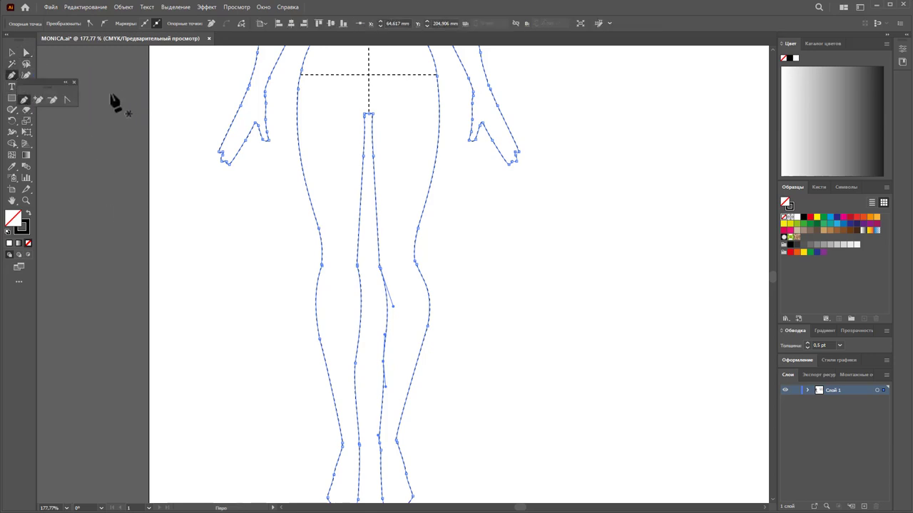
pyautogui.moveTo(73, 80); pyautogui.dragTo(72, 56)
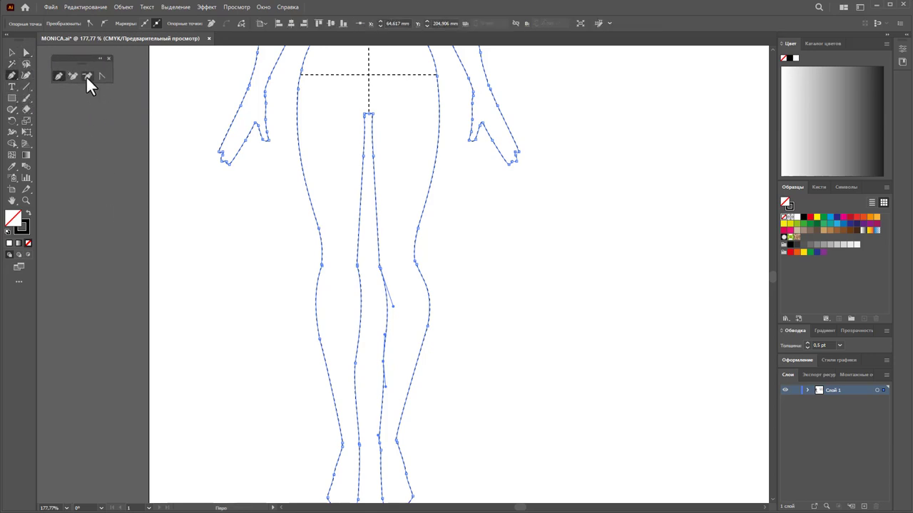
pyautogui.click(86, 77)
pyautogui.click(383, 361)
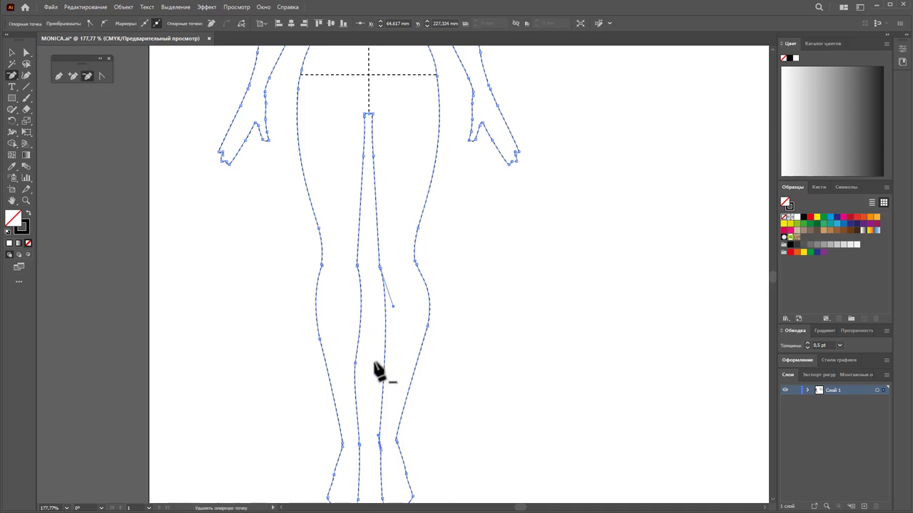
# Drag the right knee point outward to reshape the right knee
pyautogui.click(26, 52)
pyautogui.click(433, 293)
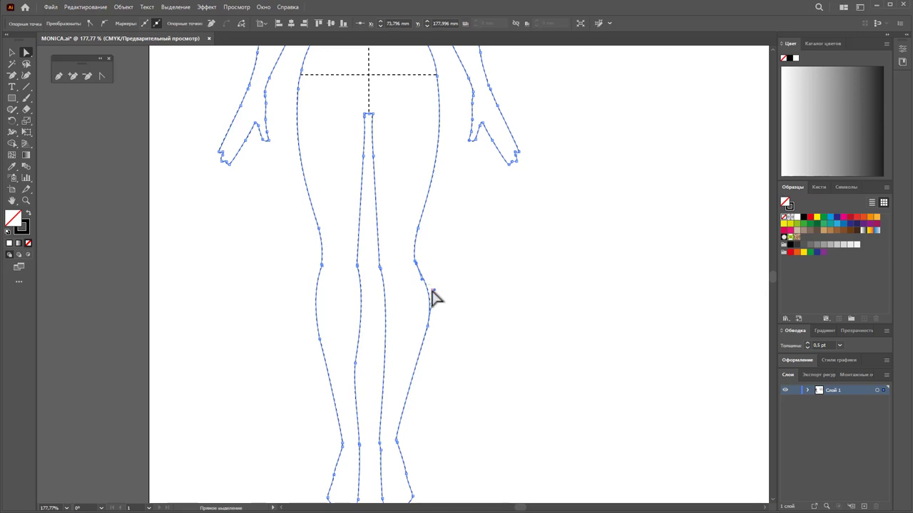
pyautogui.click(421, 282)
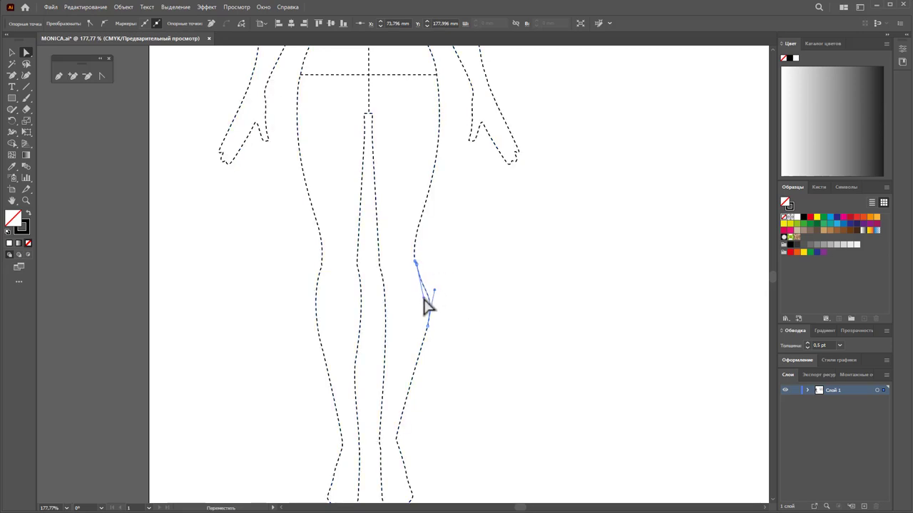
pyautogui.moveTo(429, 334)
pyautogui.mouseDown()
pyautogui.moveTo(426, 342)
pyautogui.moveTo(443, 336)
pyautogui.mouseUp()
pyautogui.click(464, 322)
pyautogui.scroll(-1, 450, 318)
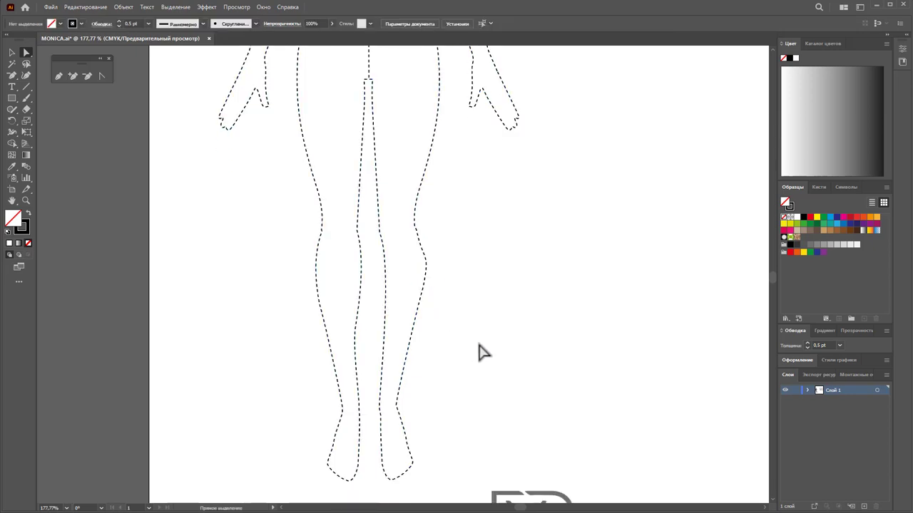
pyautogui.scroll(-1, 467, 430)
pyautogui.click(386, 452)
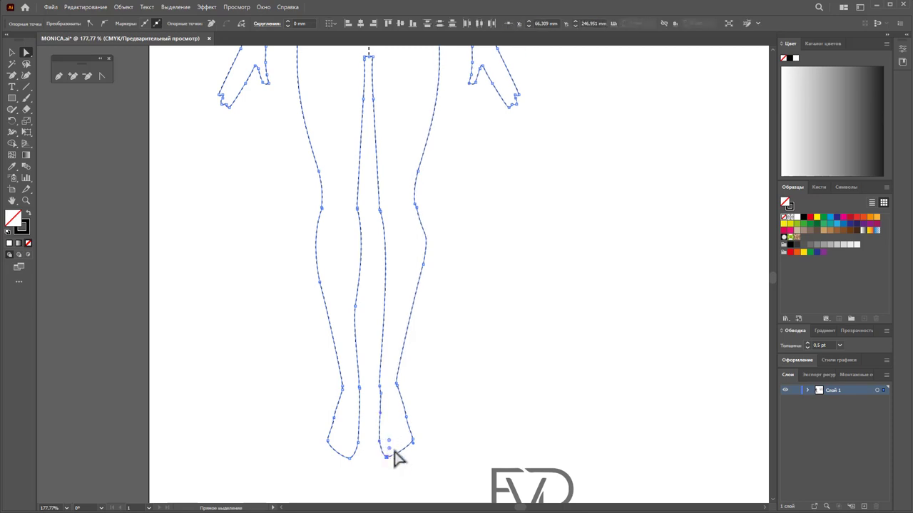
pyautogui.moveTo(432, 450); pyautogui.dragTo(404, 414)
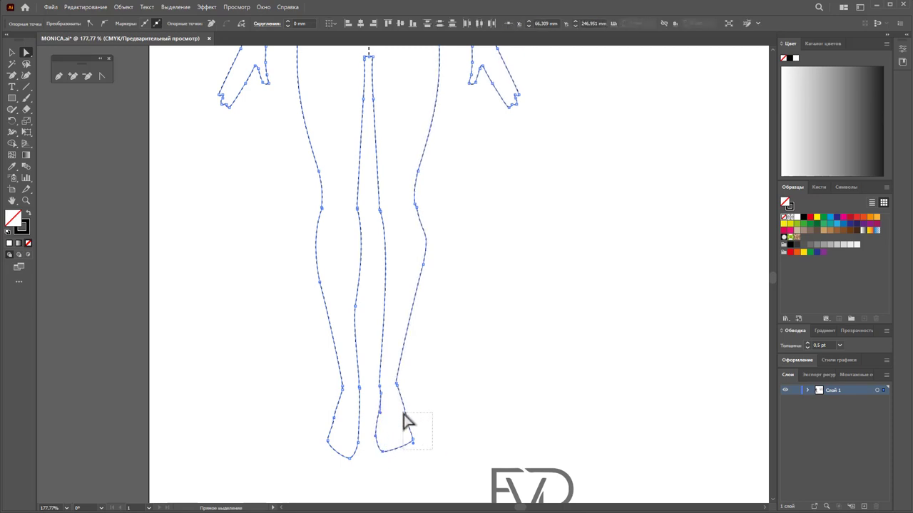
pyautogui.click(442, 435)
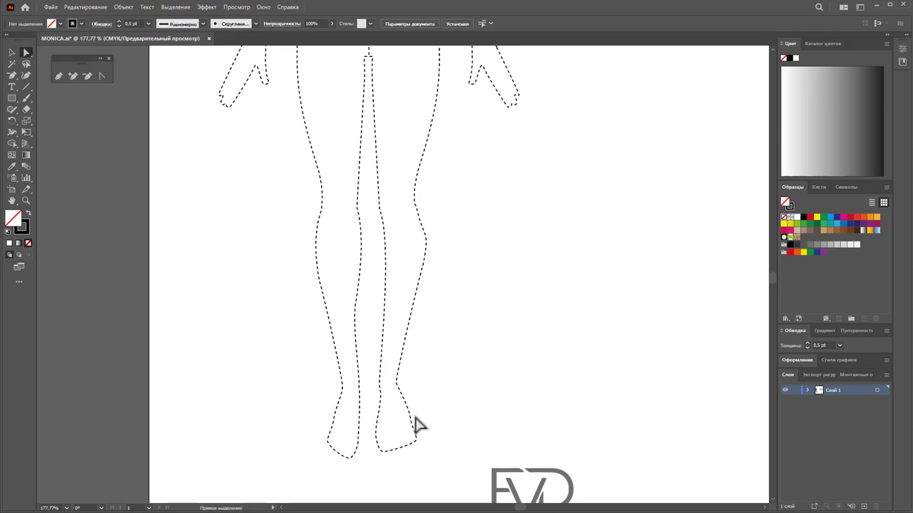
pyautogui.click(416, 420)
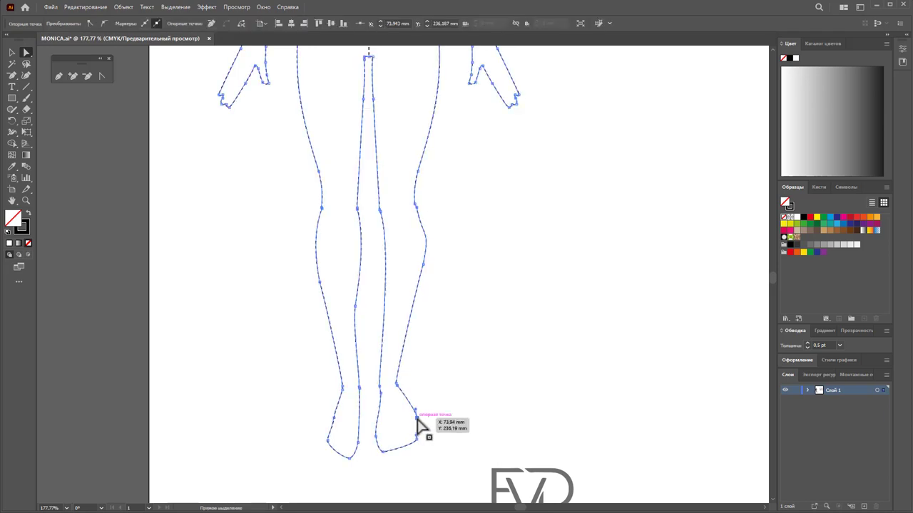
pyautogui.moveTo(417, 417); pyautogui.dragTo(411, 418)
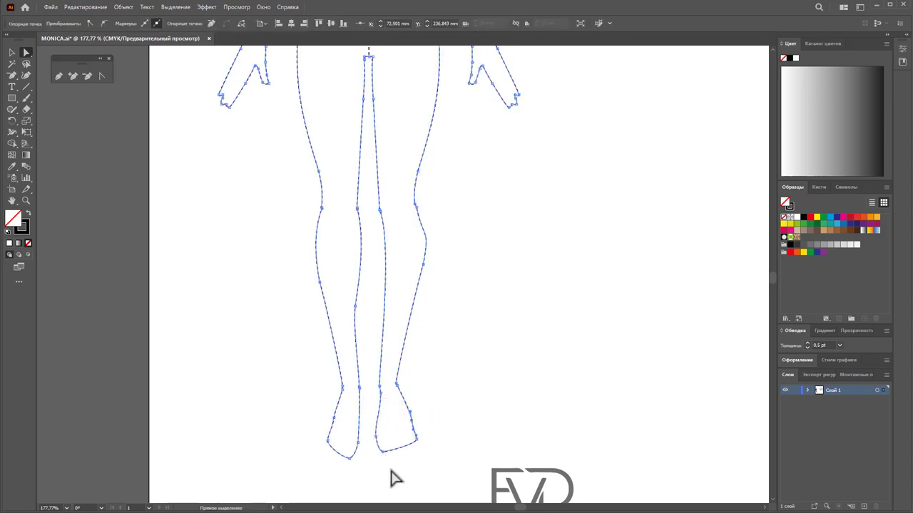
pyautogui.moveTo(433, 449); pyautogui.dragTo(414, 420)
pyautogui.click(410, 418)
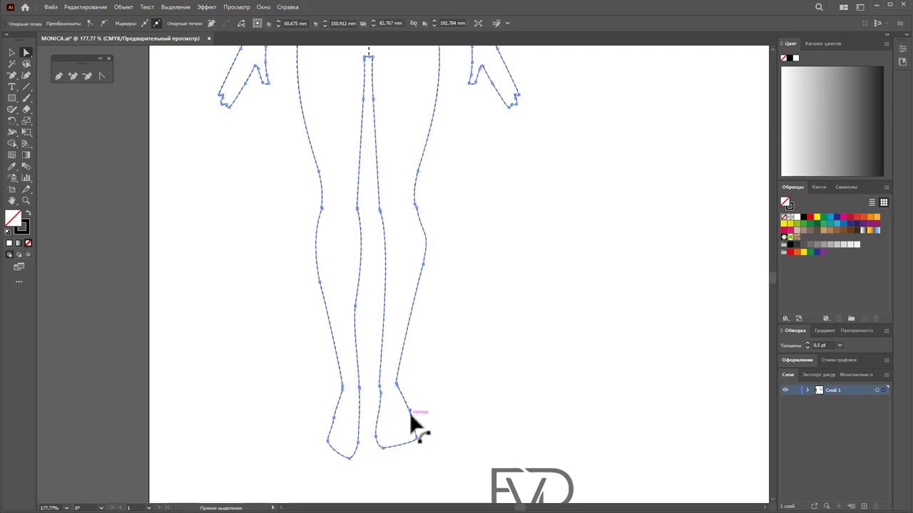
pyautogui.click(394, 386)
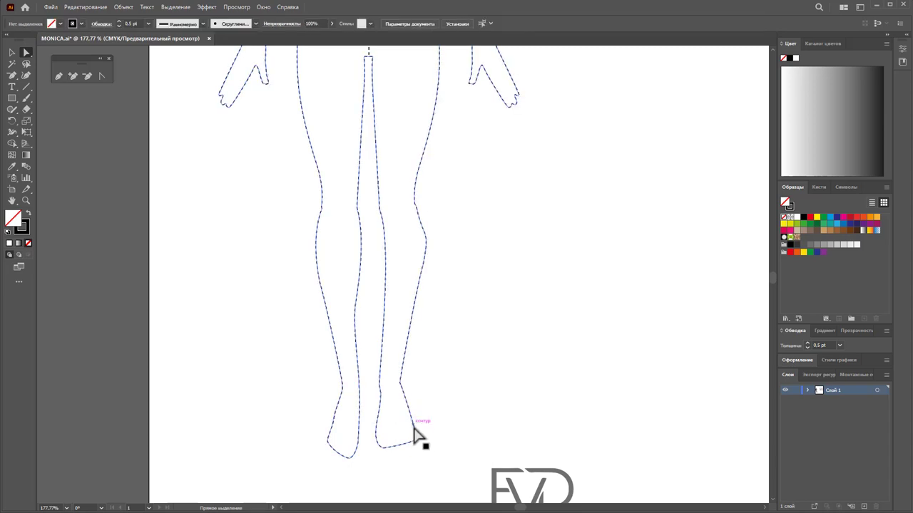
pyautogui.moveTo(395, 459); pyautogui.dragTo(375, 433)
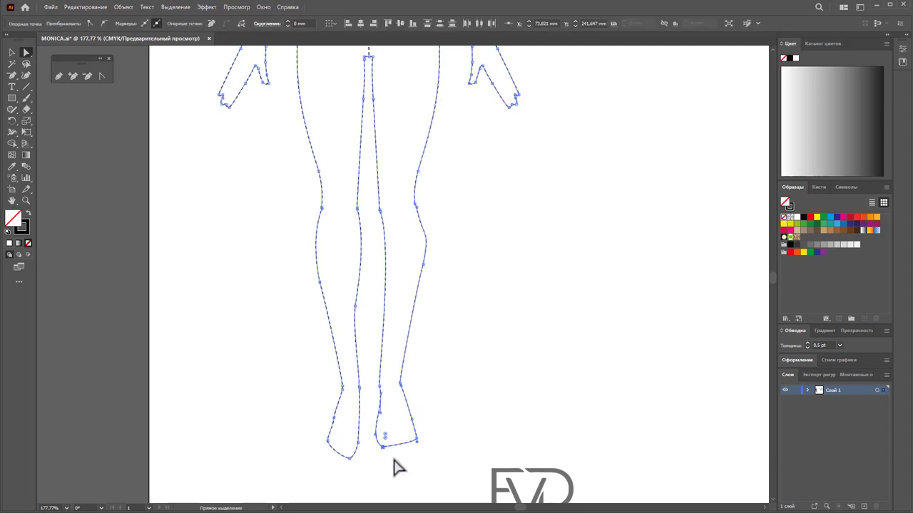
pyautogui.click(428, 438)
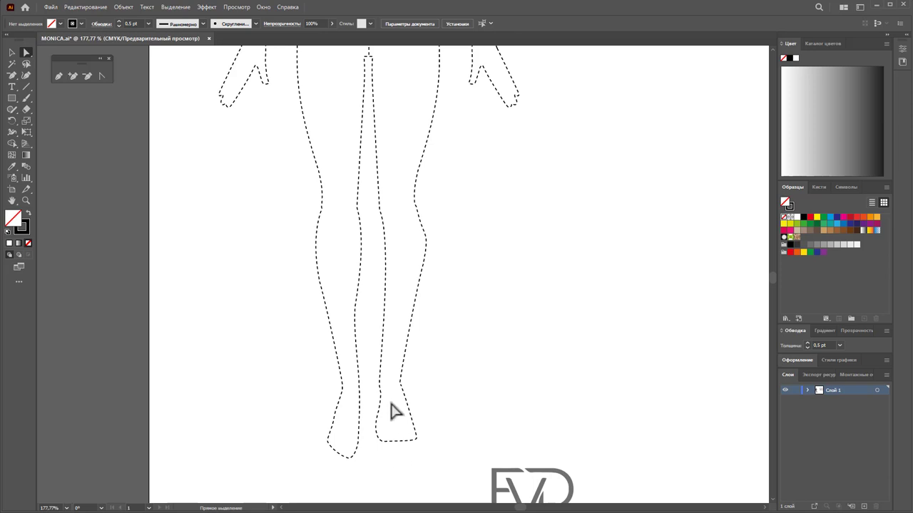
pyautogui.click(411, 429)
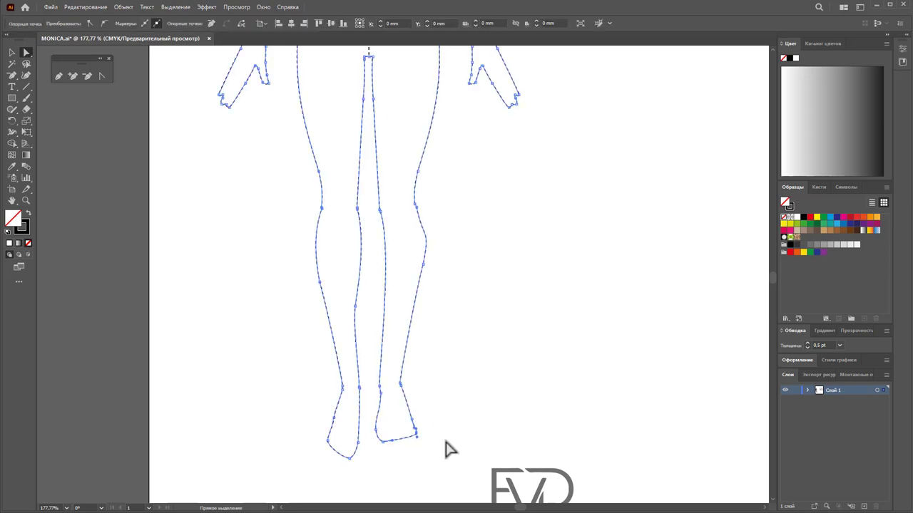
pyautogui.click(432, 450)
pyautogui.moveTo(438, 438); pyautogui.dragTo(421, 430)
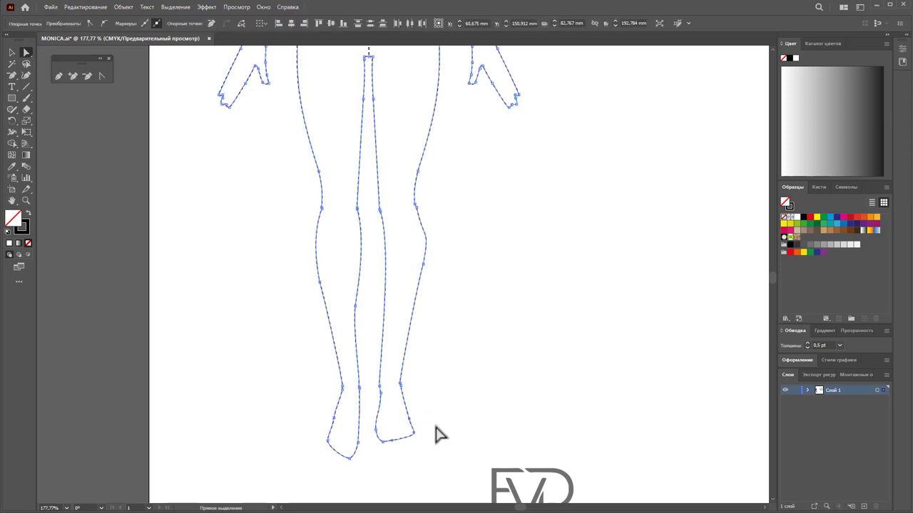
pyautogui.click(435, 435)
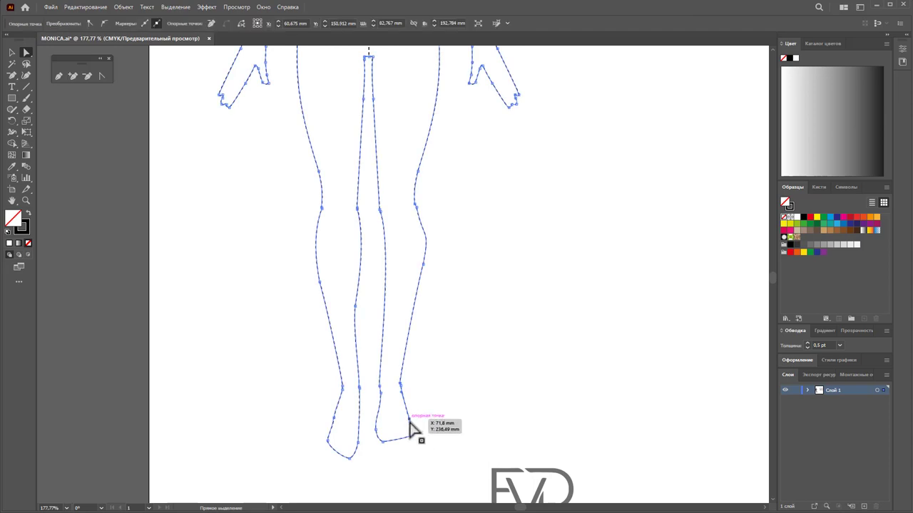
pyautogui.moveTo(412, 424); pyautogui.dragTo(414, 426)
pyautogui.click(472, 378)
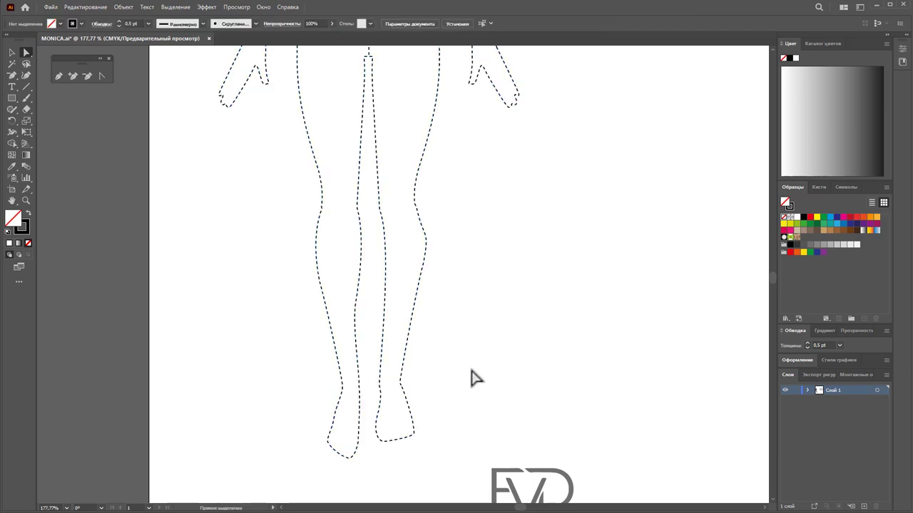
# Select and inspect the lower calf anchors on the leg outline
pyautogui.scroll(3, 436, 386)
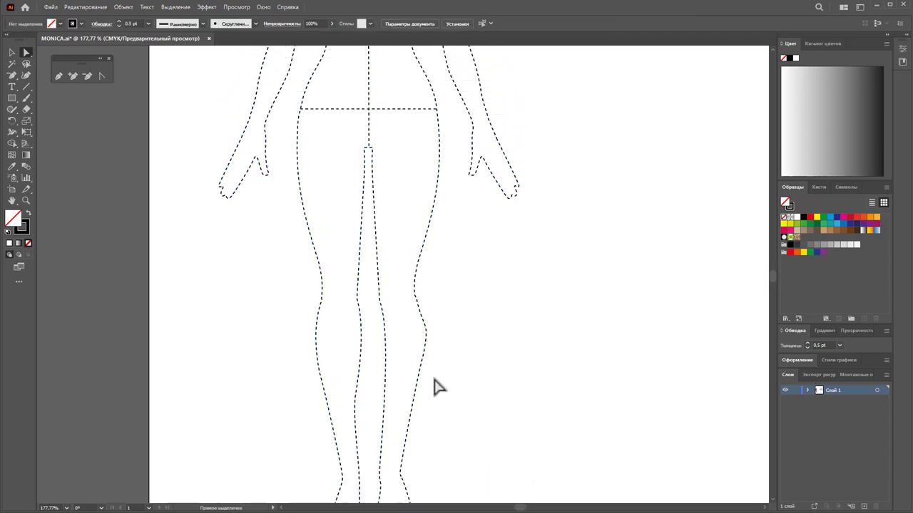
pyautogui.scroll(-1, 453, 382)
pyautogui.scroll(-1, 455, 379)
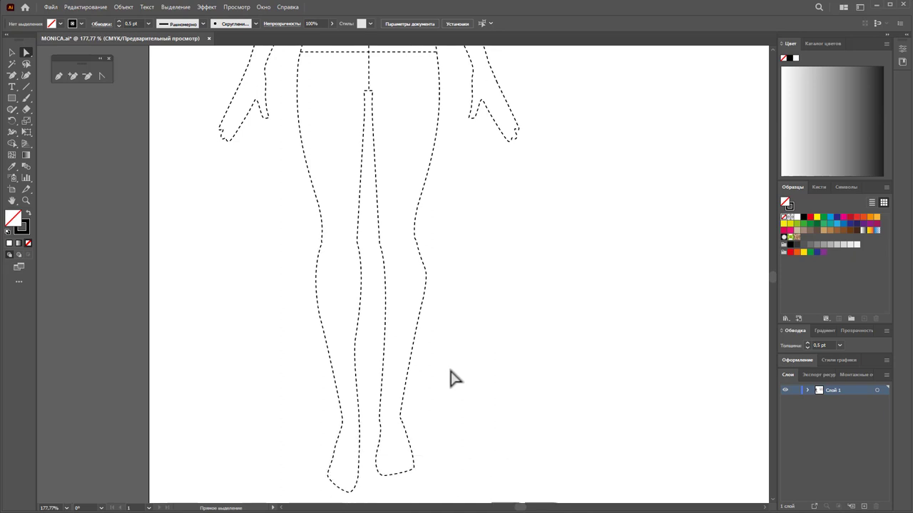
pyautogui.scroll(1, 455, 378)
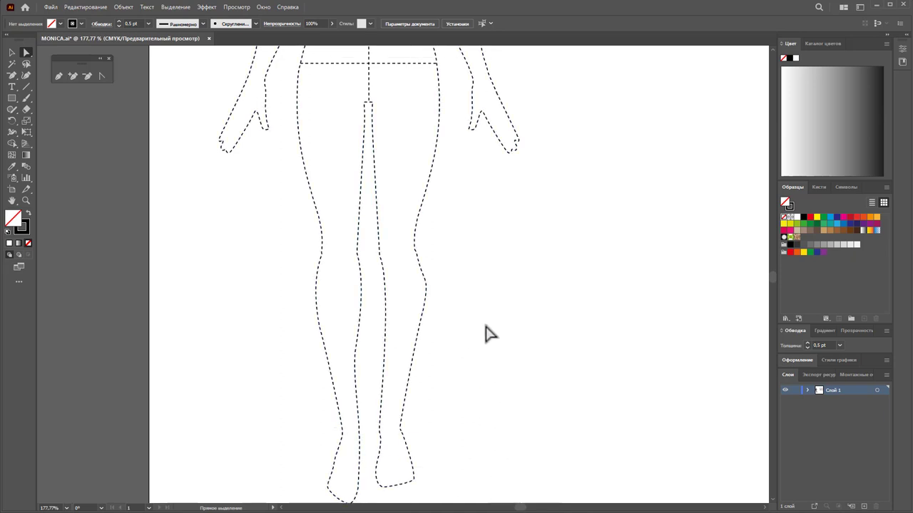
pyautogui.moveTo(452, 314); pyautogui.dragTo(427, 288)
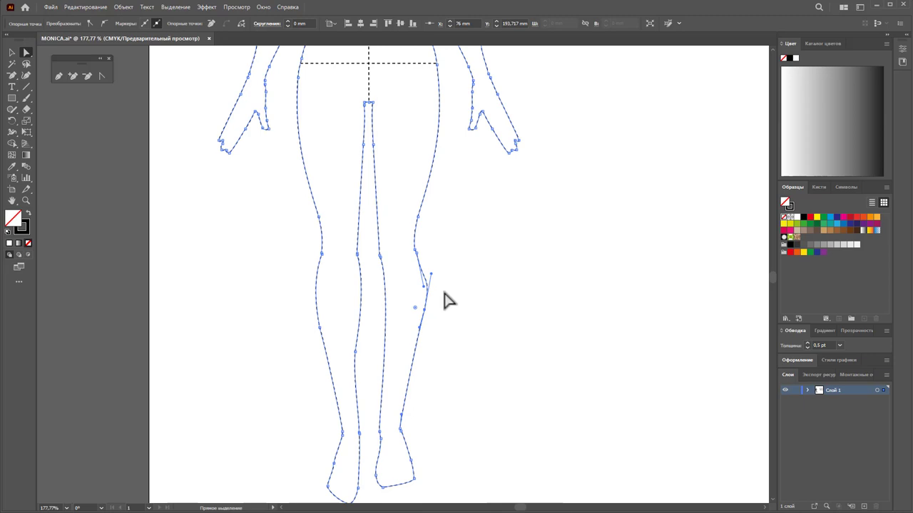
pyautogui.click(418, 430)
pyautogui.click(400, 429)
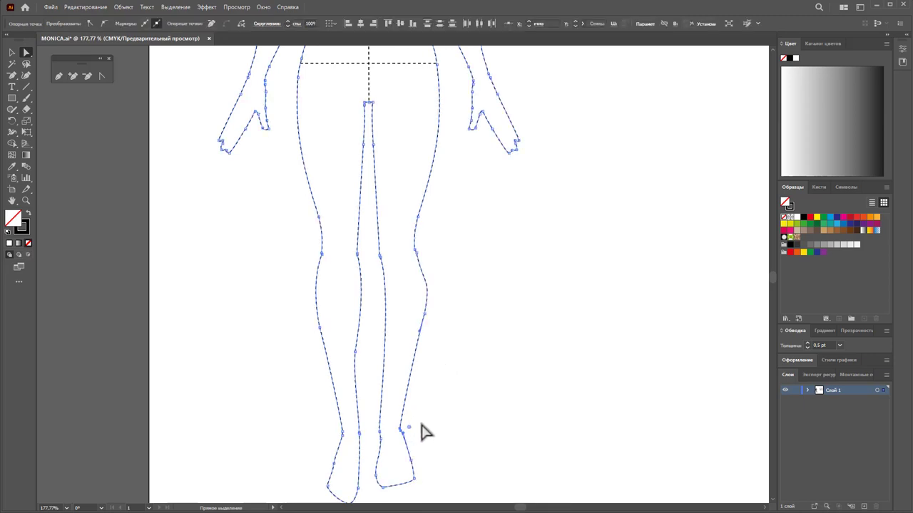
pyautogui.click(471, 417)
pyautogui.click(402, 431)
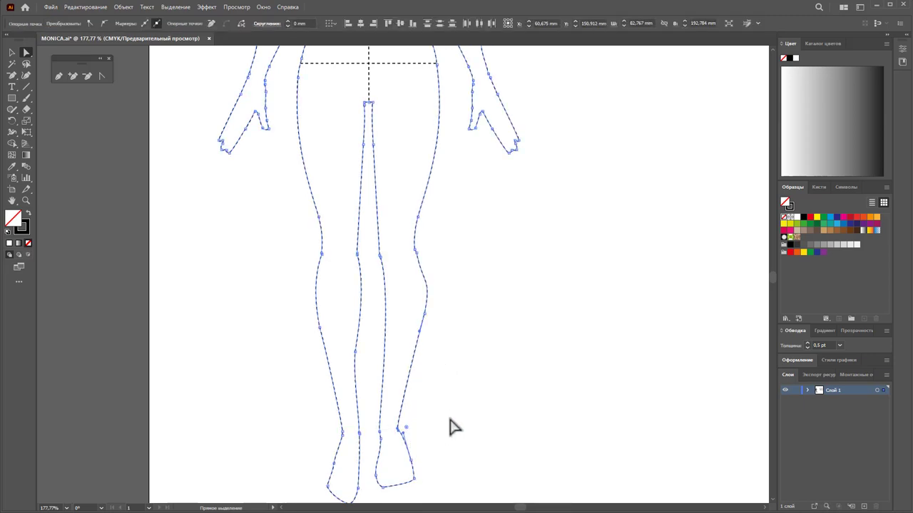
pyautogui.click(449, 426)
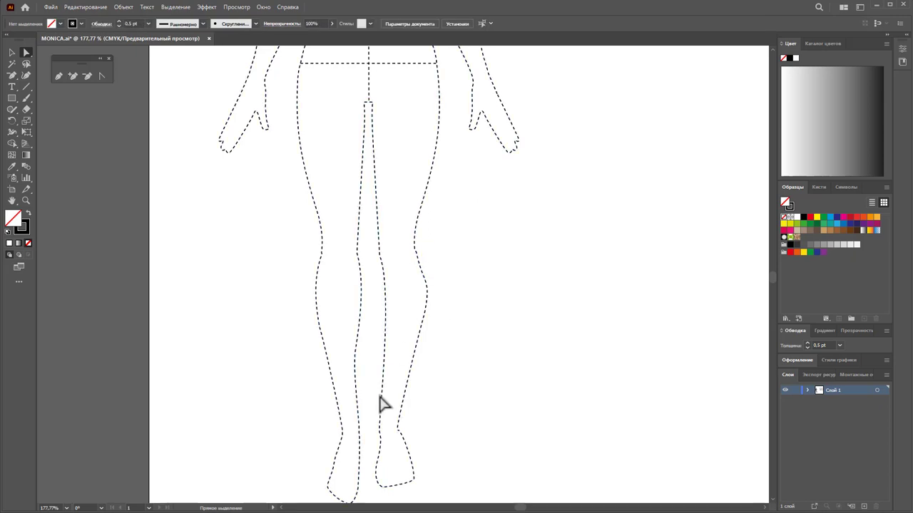
# Remove the extra anchor on the right leg with the Delete Anchor Point tool
pyautogui.scroll(3, 472, 250)
pyautogui.scroll(1, 472, 252)
pyautogui.click(432, 279)
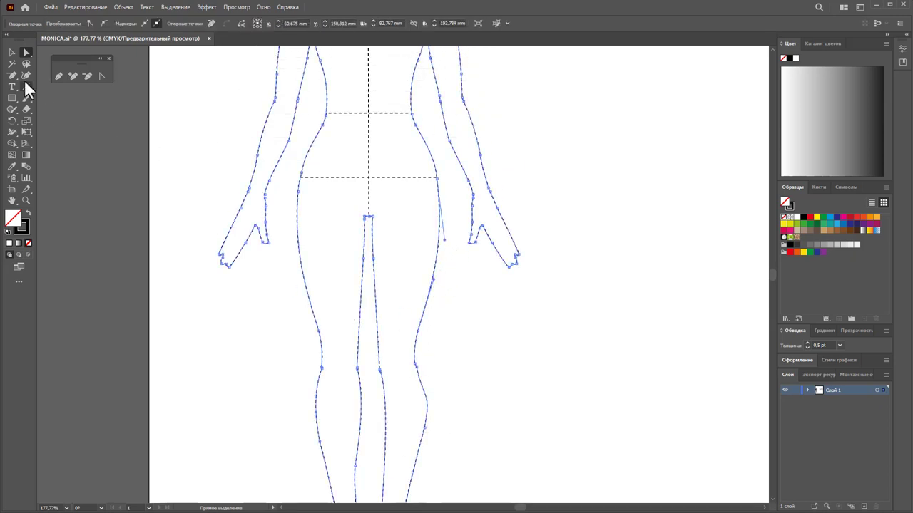
pyautogui.click(87, 76)
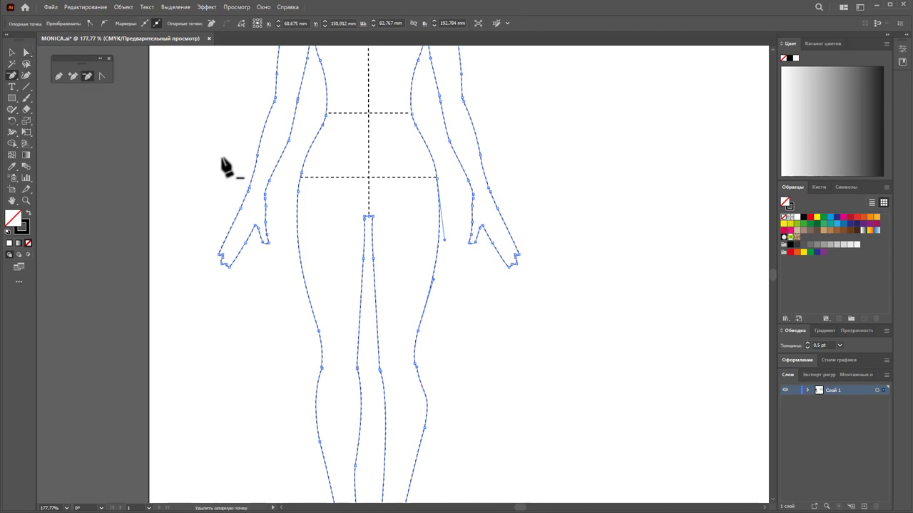
pyautogui.click(417, 330)
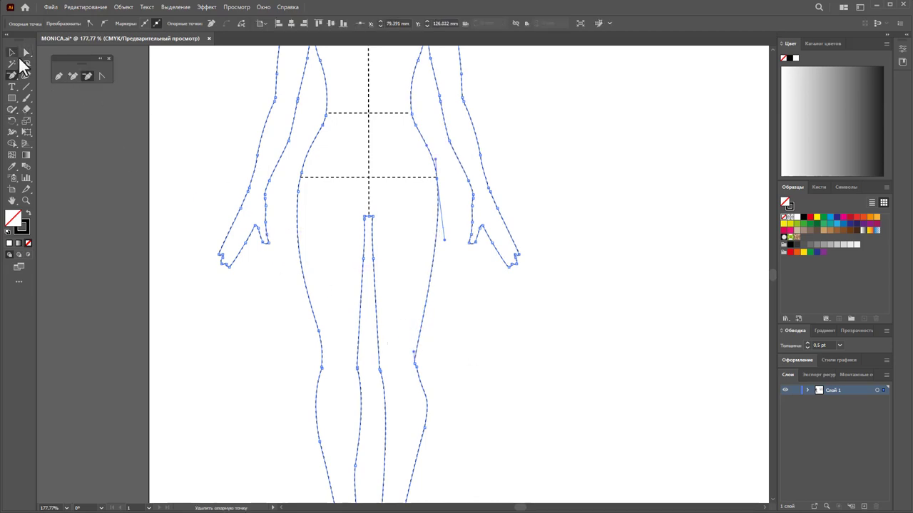
# Drag the right hip anchor down into a smoother hip curve
pyautogui.click(27, 52)
pyautogui.click(437, 178)
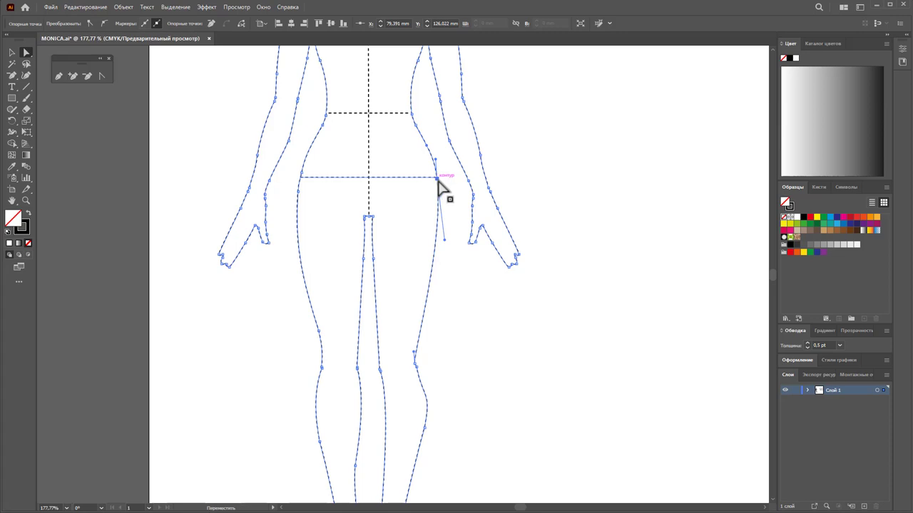
pyautogui.moveTo(439, 180)
pyautogui.mouseDown()
pyautogui.moveTo(451, 245)
pyautogui.moveTo(440, 248)
pyautogui.mouseUp()
pyautogui.click(449, 205)
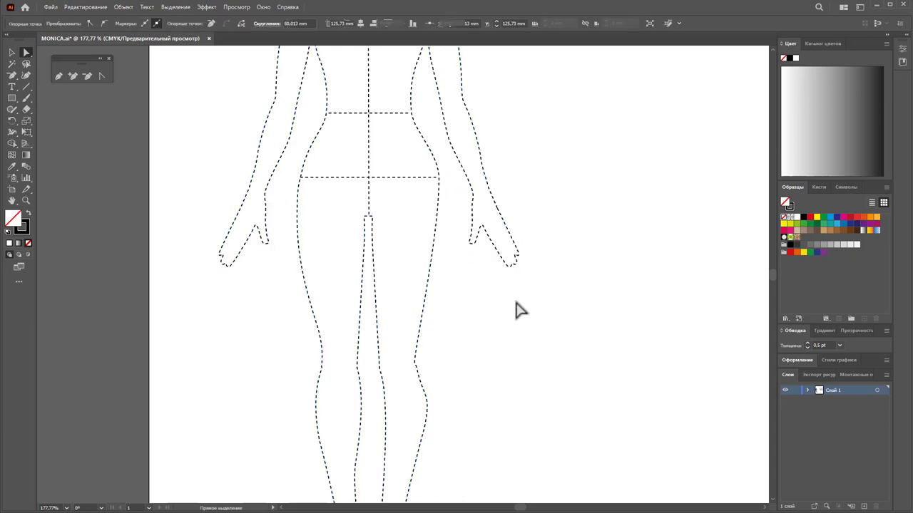
# Reshape the right waist segment by dragging a waist anchor
pyautogui.scroll(3, 501, 326)
pyautogui.scroll(1, 501, 326)
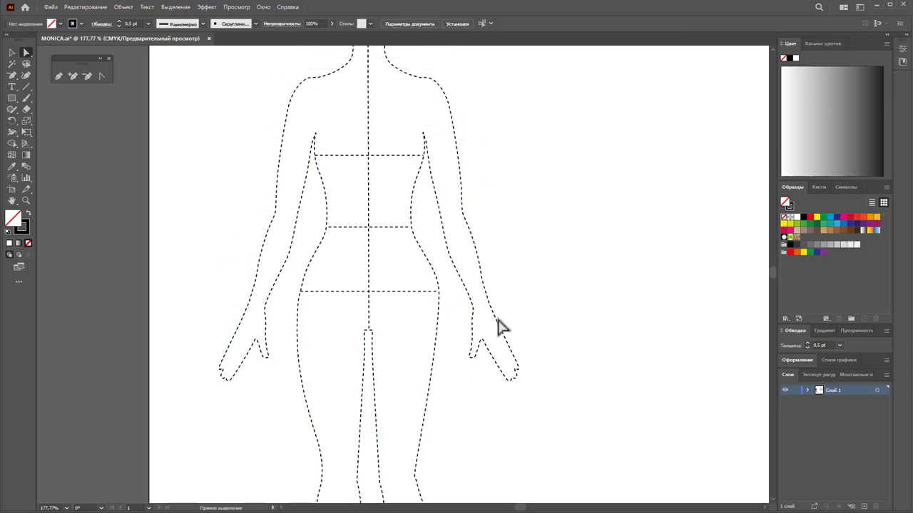
pyautogui.click(412, 230)
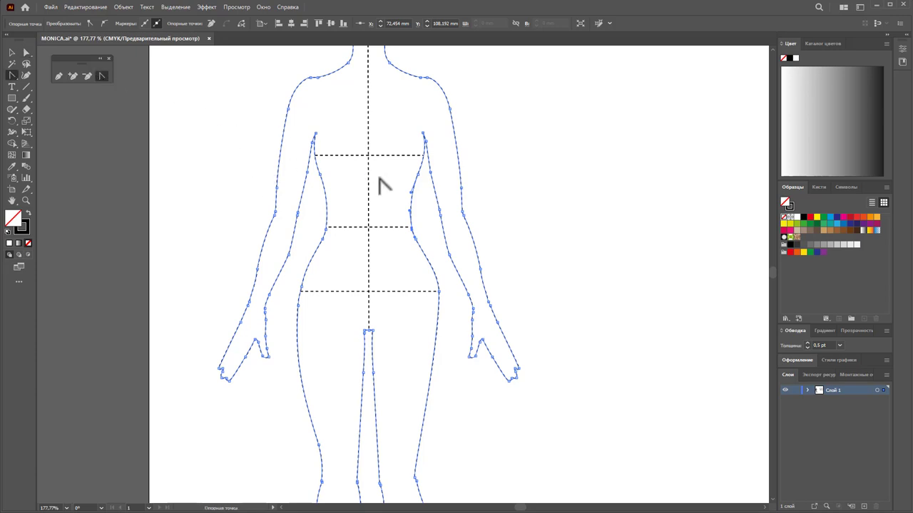
pyautogui.click(418, 179)
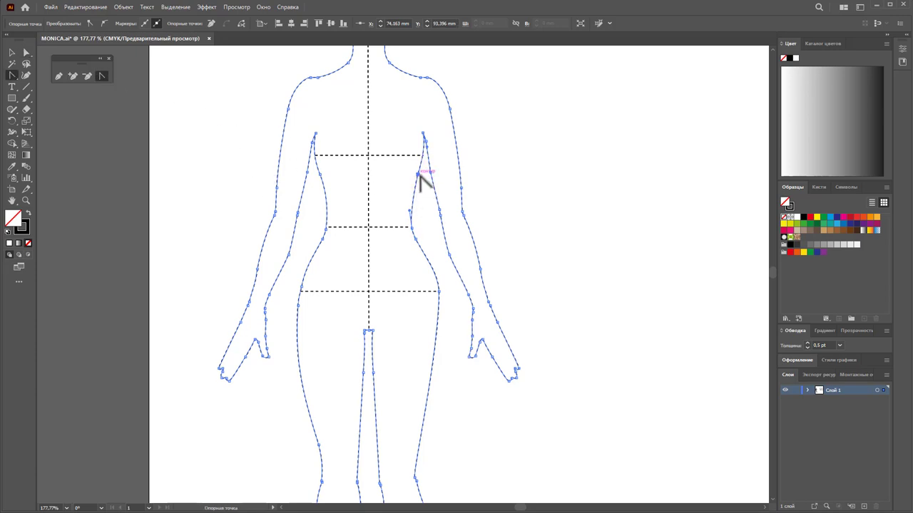
pyautogui.click(87, 75)
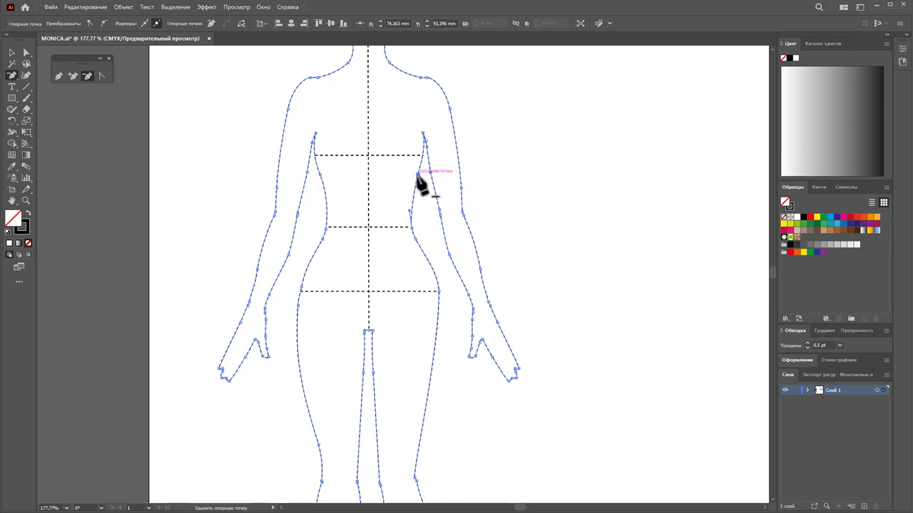
pyautogui.click(26, 52)
pyautogui.click(422, 236)
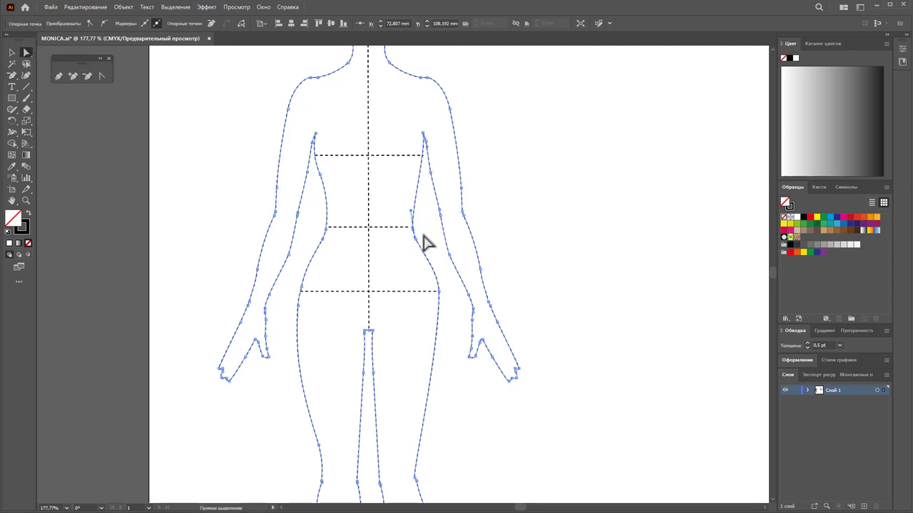
pyautogui.moveTo(411, 210); pyautogui.dragTo(416, 209)
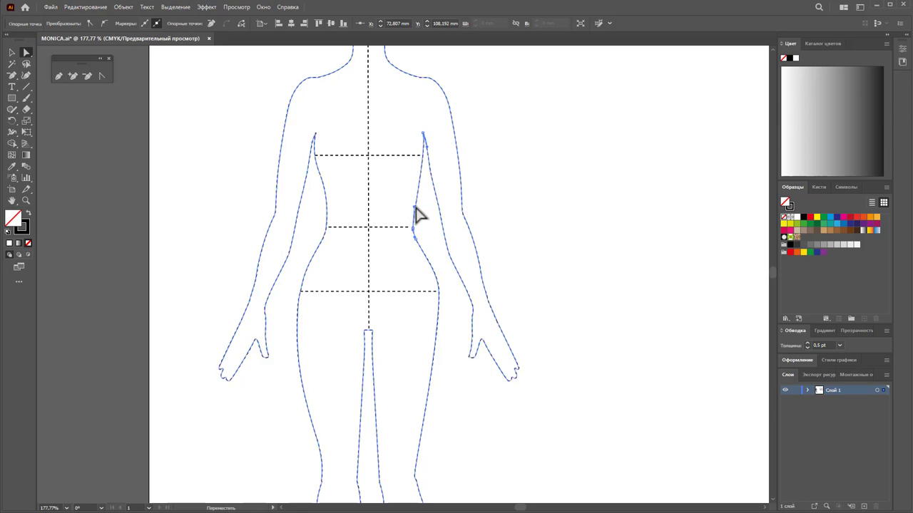
pyautogui.click(428, 221)
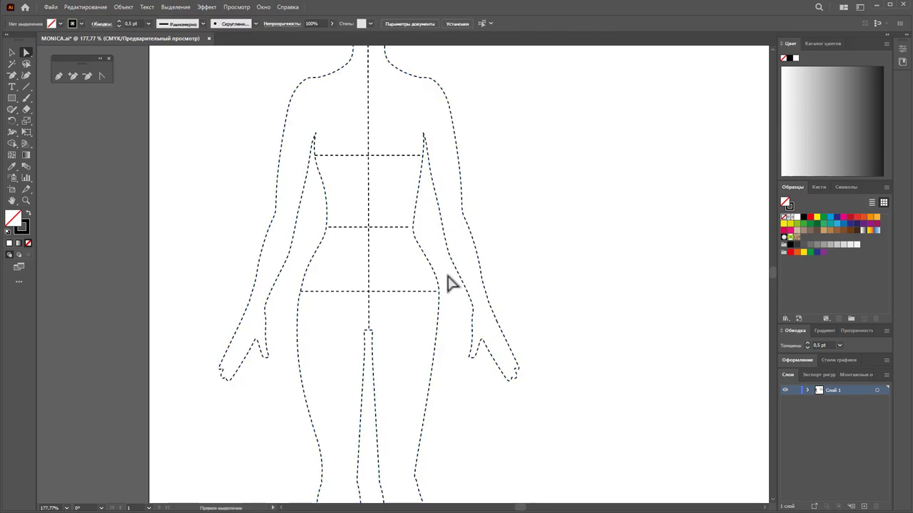
# Pull the right hip curve slightly left
pyautogui.moveTo(435, 310); pyautogui.dragTo(447, 306)
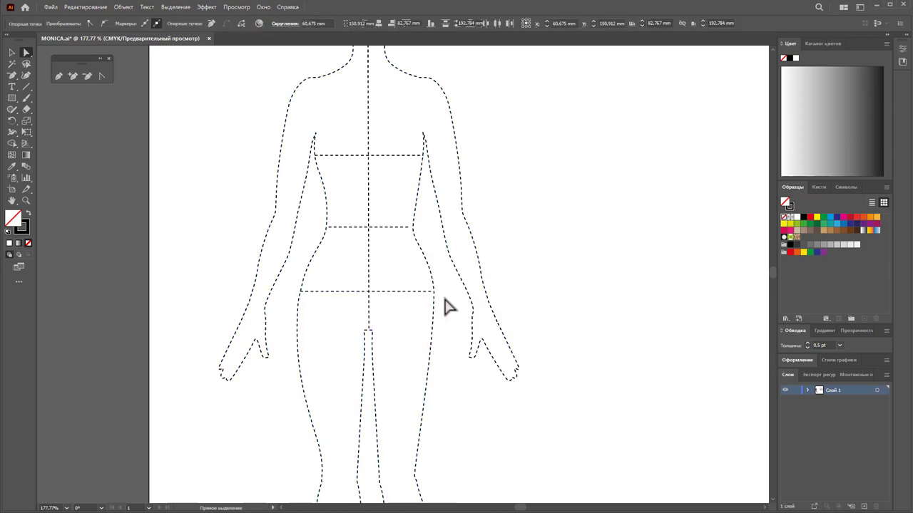
pyautogui.click(449, 309)
pyautogui.scroll(-2, 452, 312)
pyautogui.scroll(-3, 452, 312)
pyautogui.scroll(2, 455, 311)
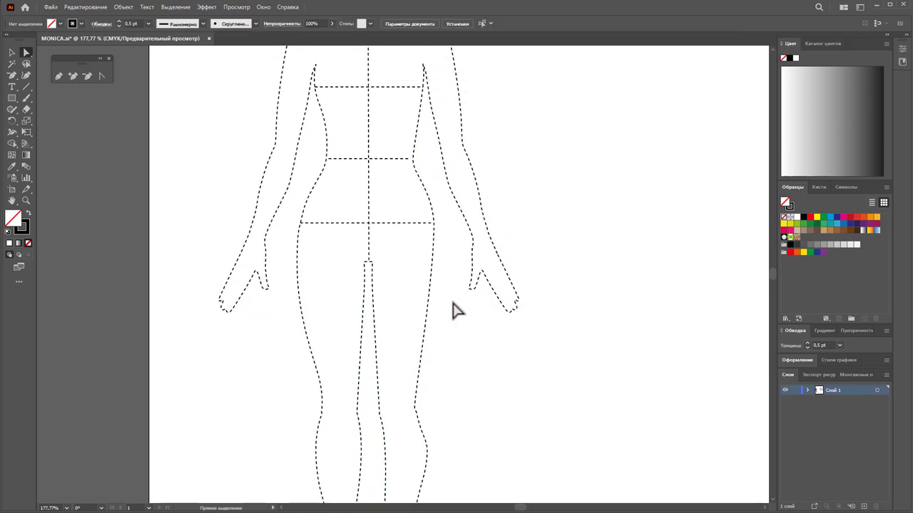
pyautogui.scroll(1, 457, 311)
pyautogui.scroll(3, 457, 311)
pyautogui.scroll(1, 456, 310)
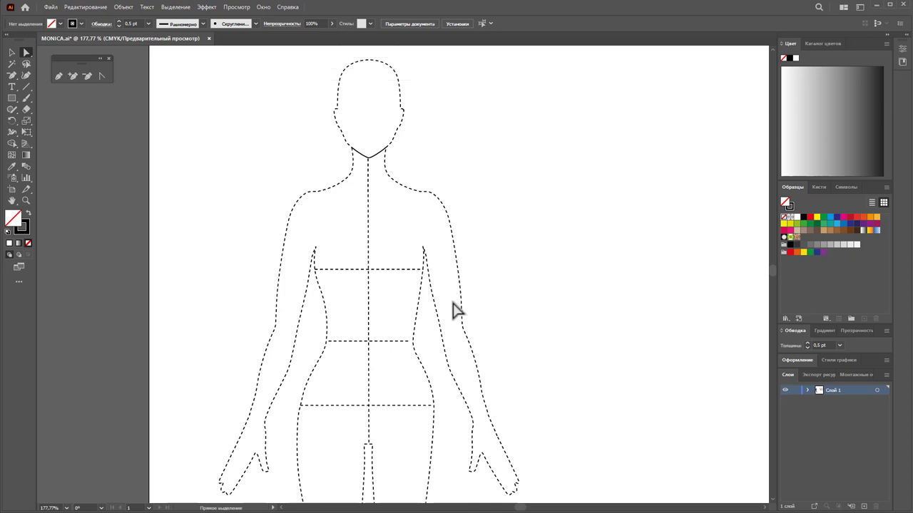
pyautogui.scroll(-1, 456, 310)
pyautogui.scroll(-2, 467, 311)
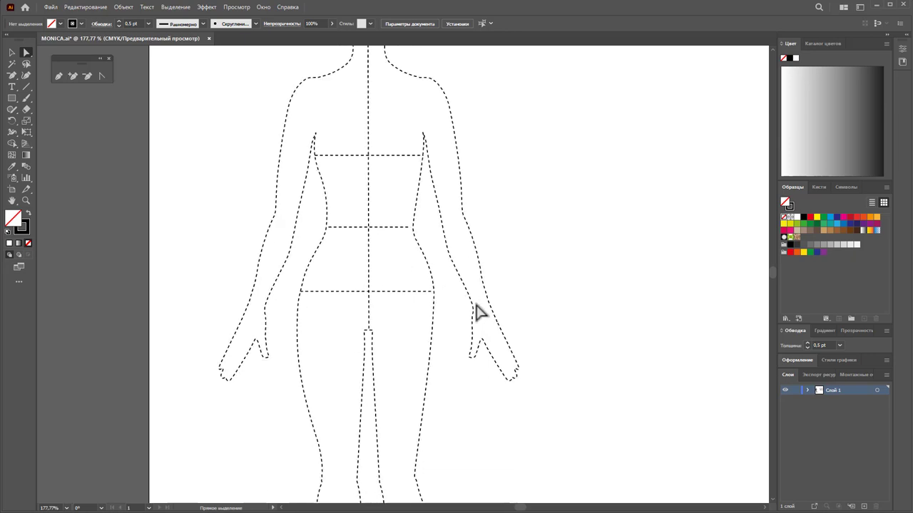
pyautogui.scroll(-1, 484, 317)
# Marquee-select the outline and drag the right shoulder point down and outward
pyautogui.moveTo(488, 297); pyautogui.dragTo(445, 219)
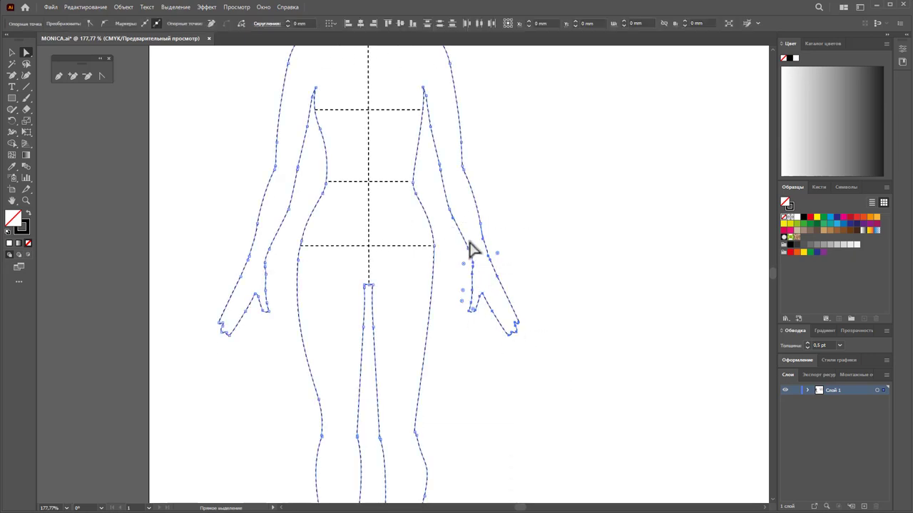
pyautogui.moveTo(556, 374)
pyautogui.mouseDown()
pyautogui.moveTo(462, 198)
pyautogui.moveTo(444, 187)
pyautogui.mouseUp()
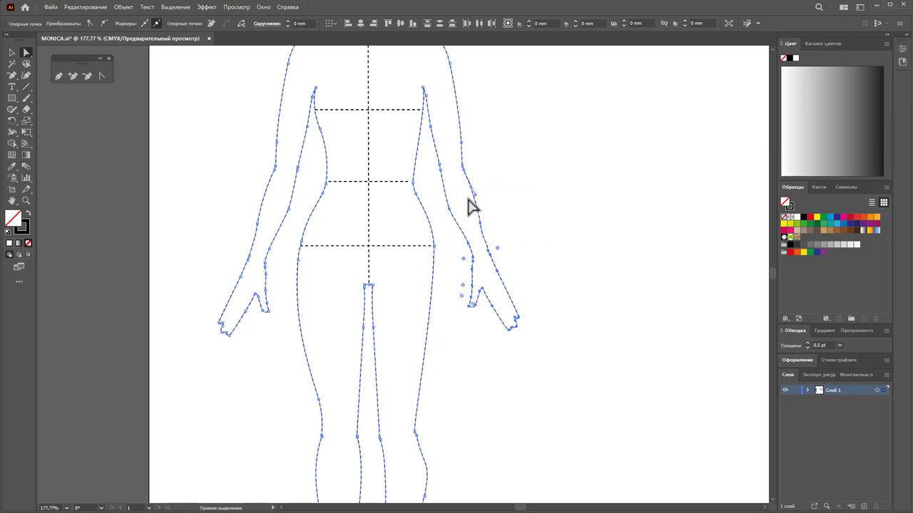
pyautogui.scroll(1, 513, 198)
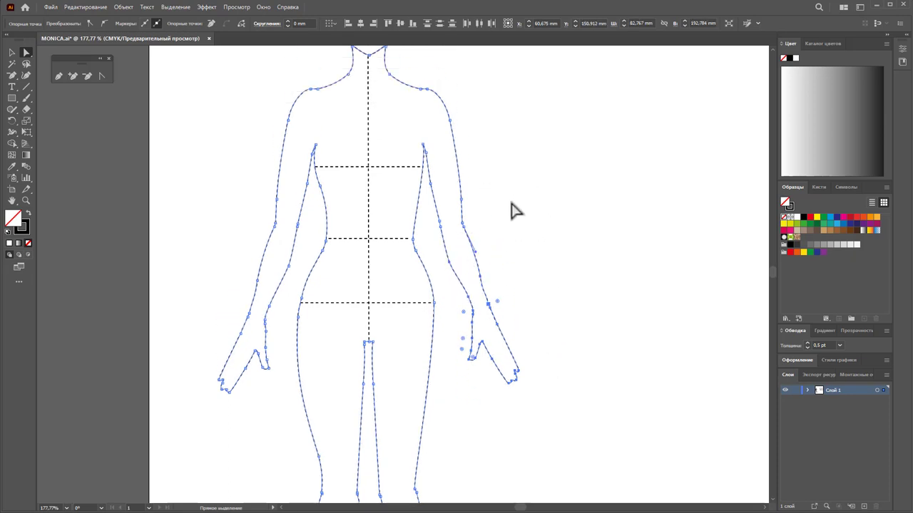
pyautogui.moveTo(430, 92); pyautogui.dragTo(438, 104)
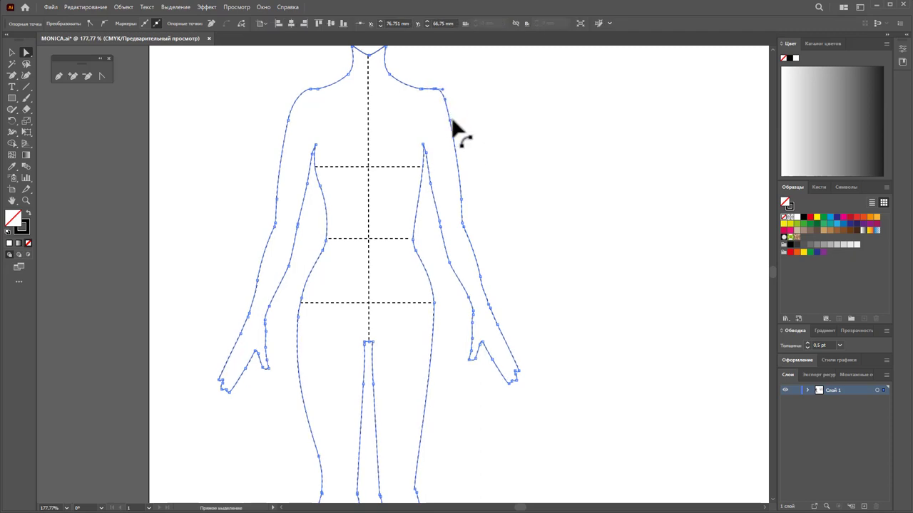
pyautogui.click(479, 148)
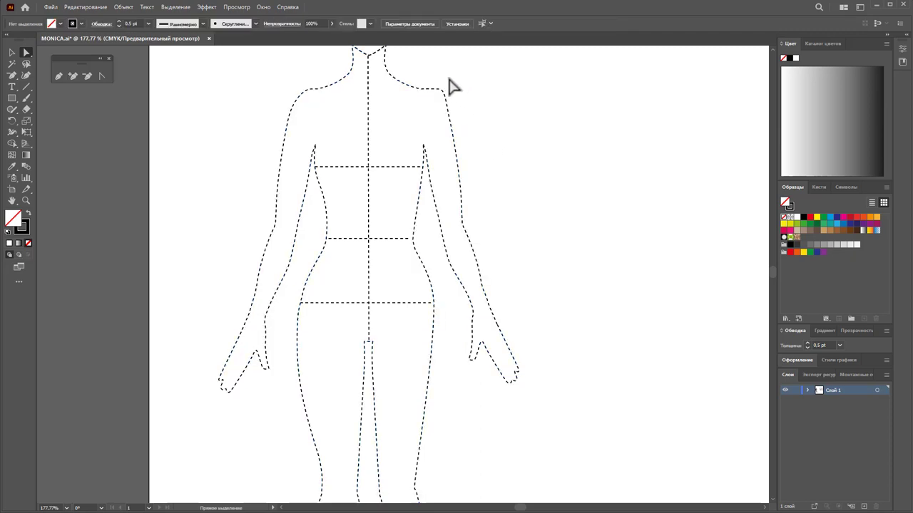
# Reselect the outline to check the shoulder point's new position
pyautogui.click(421, 91)
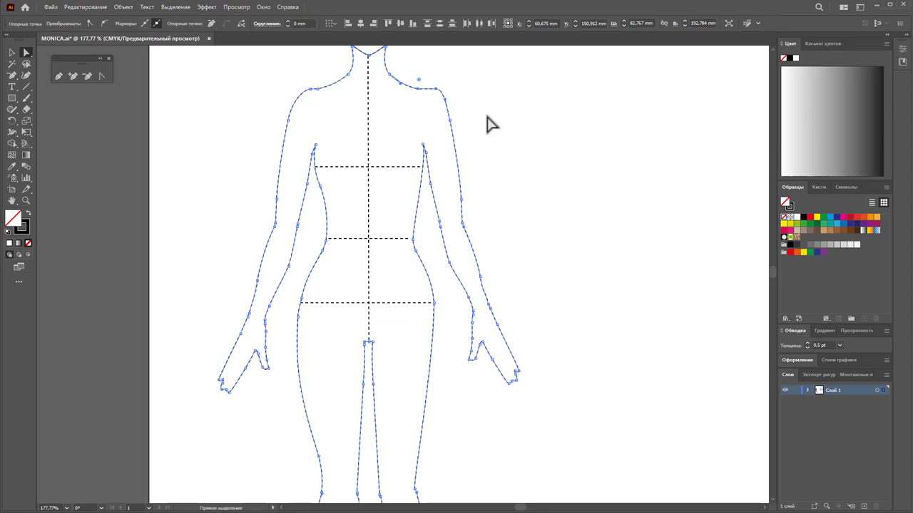
pyautogui.click(471, 114)
pyautogui.click(438, 92)
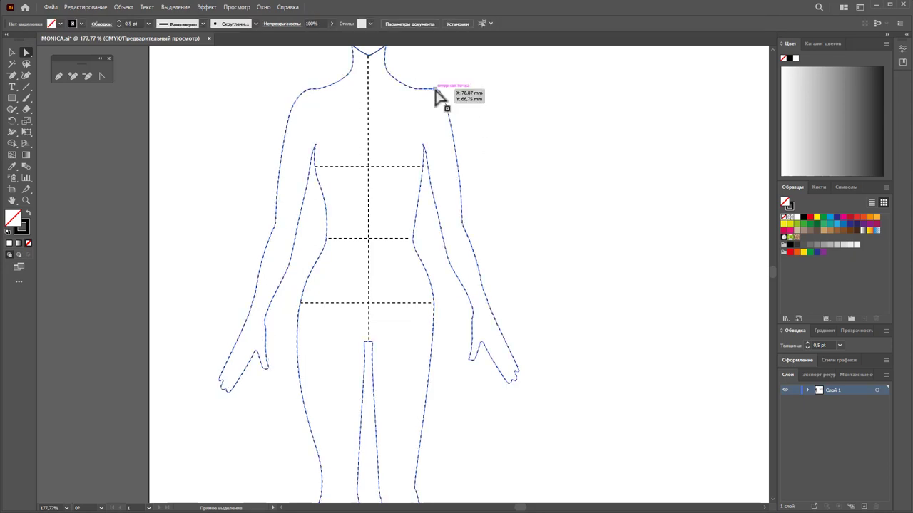
pyautogui.click(485, 125)
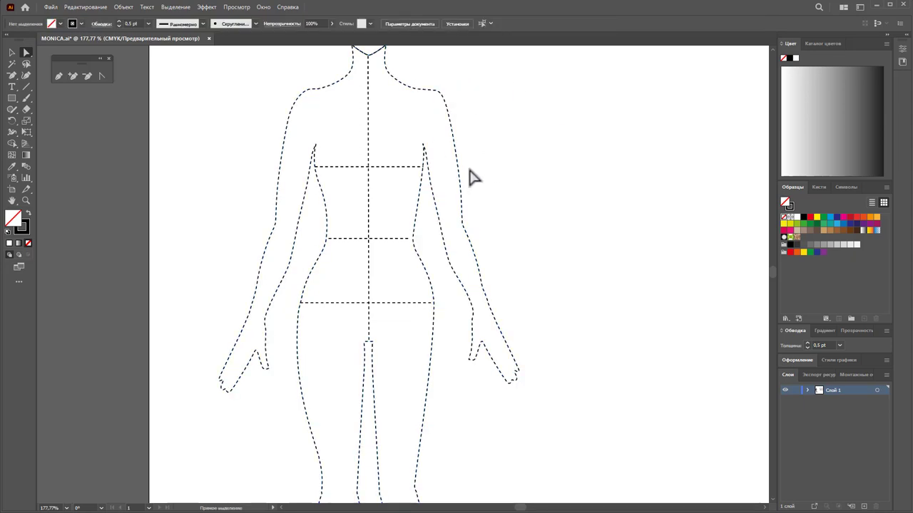
pyautogui.click(314, 152)
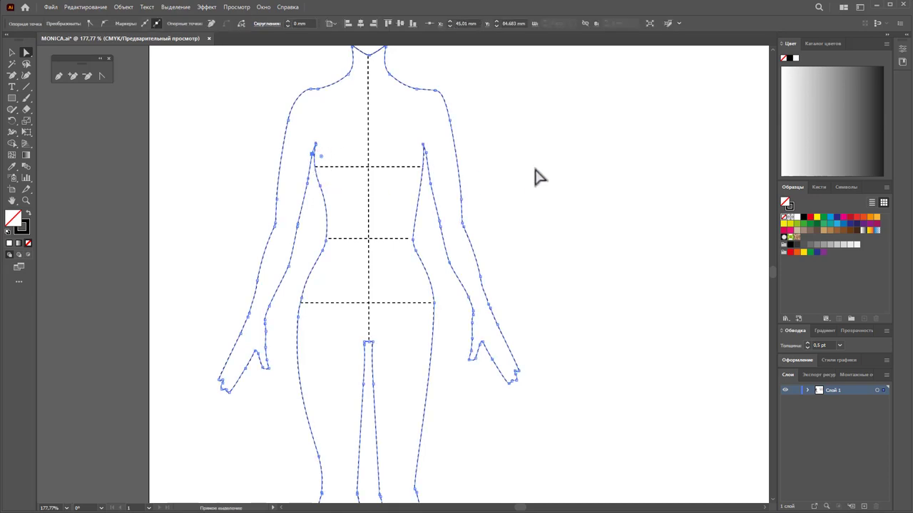
pyautogui.scroll(1, 549, 177)
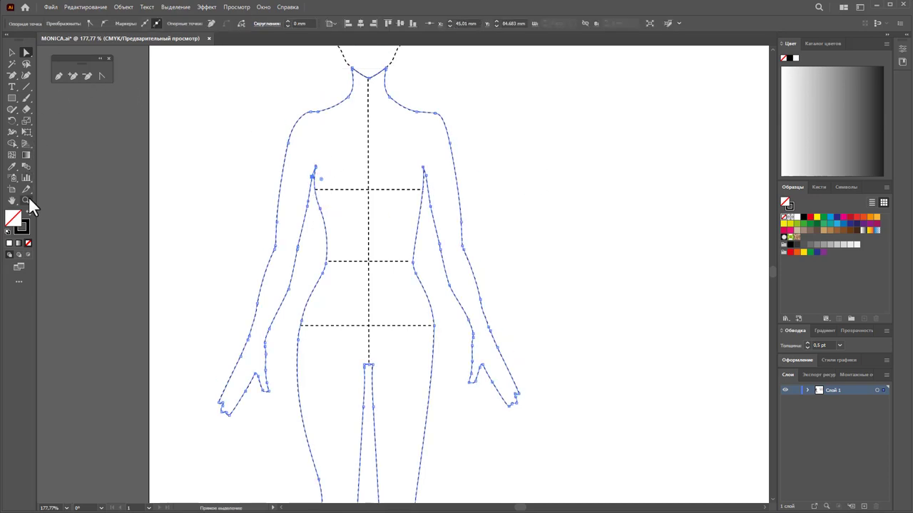
# Zoom out to 100% to see the whole figure from head to feet
pyautogui.click(571, 236)
pyautogui.press('z')
pyautogui.keyDown('alt'); pyautogui.click(382, 331); pyautogui.keyUp('alt')
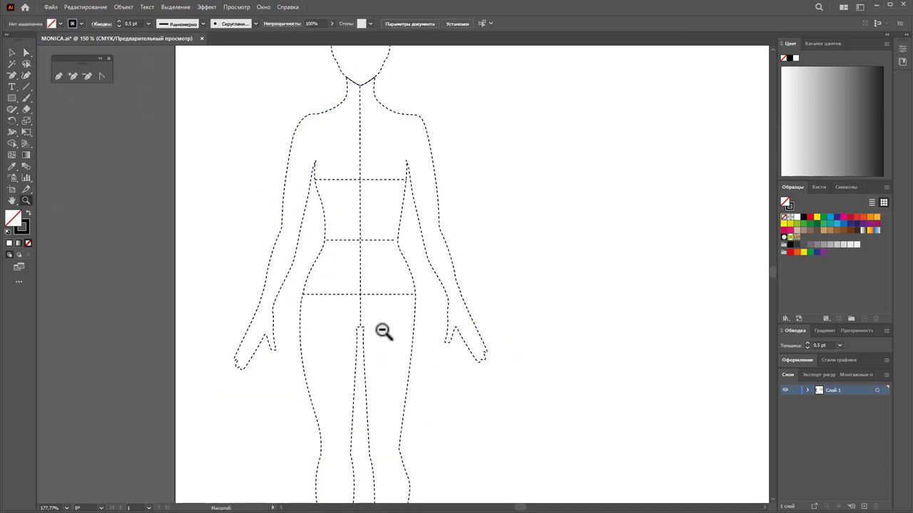
pyautogui.scroll(-1, 438, 285)
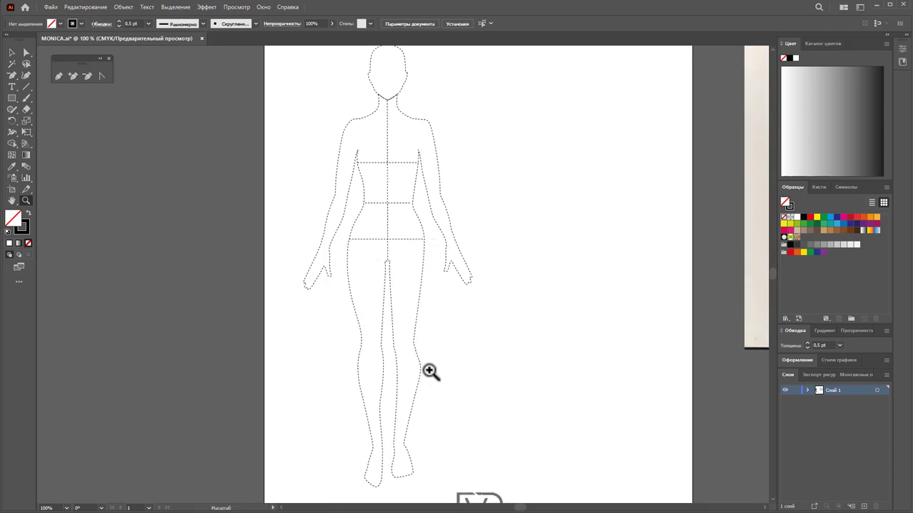
# Select the figure group and pick the Smooth tool from the pencil flyout
pyautogui.click(13, 52)
pyautogui.click(417, 354)
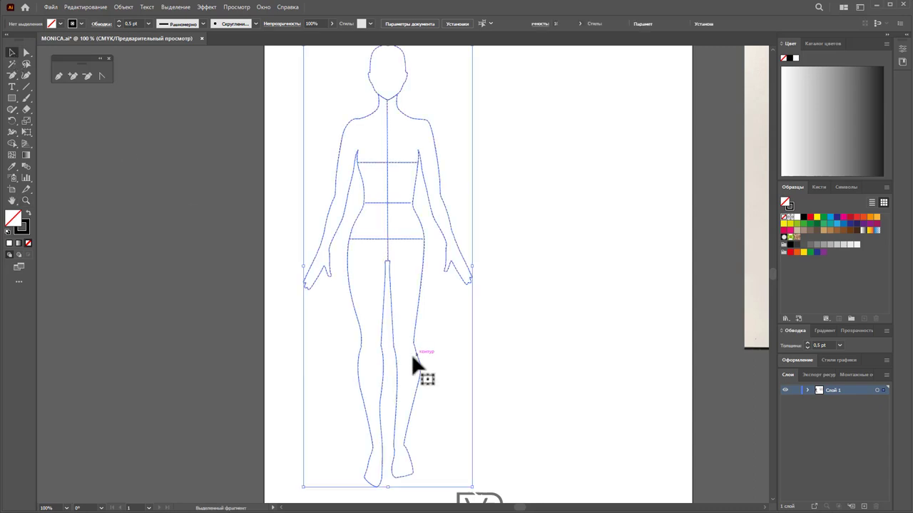
pyautogui.click(12, 99)
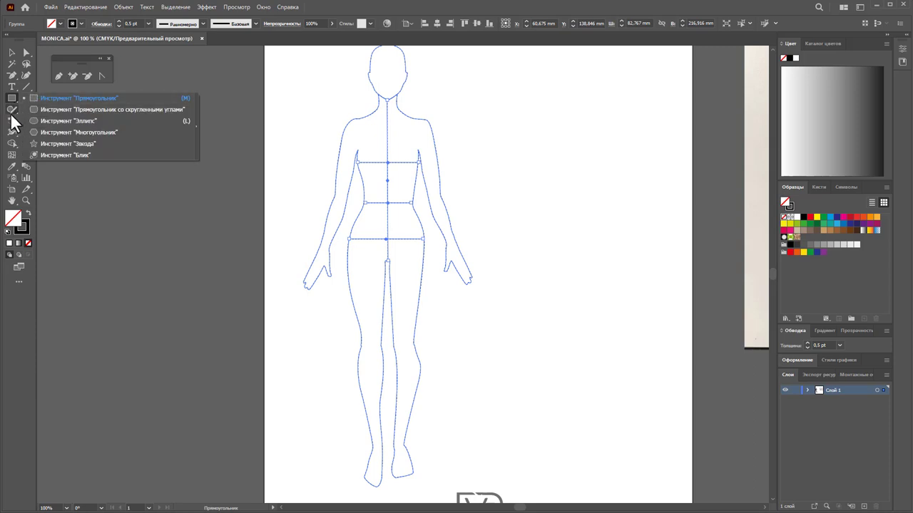
pyautogui.click(27, 109)
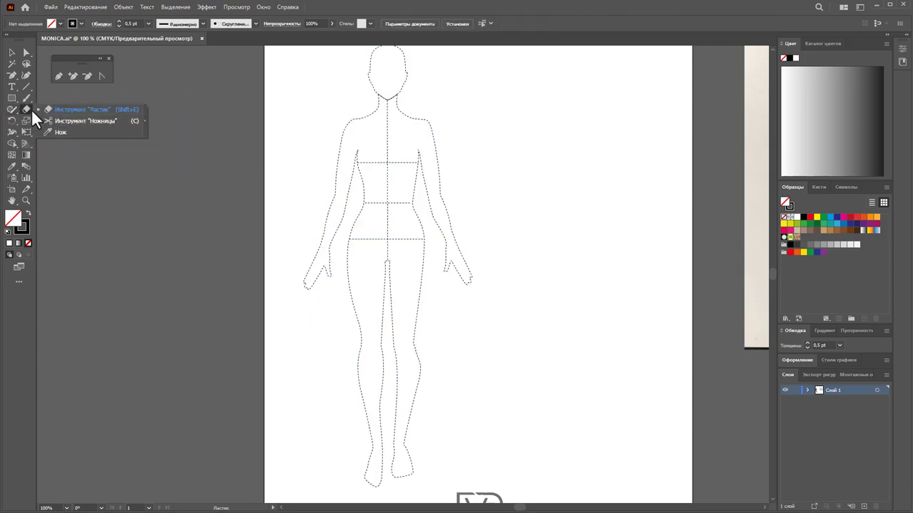
pyautogui.click(12, 111)
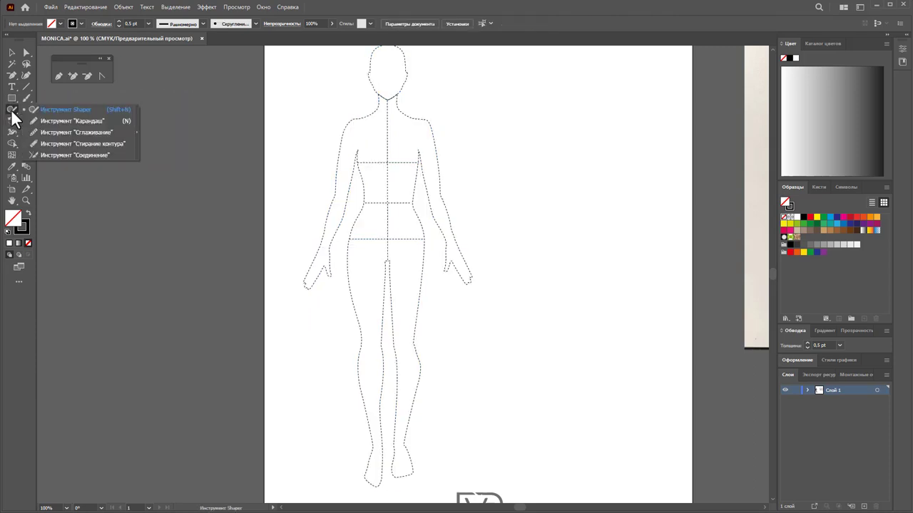
pyautogui.click(52, 129)
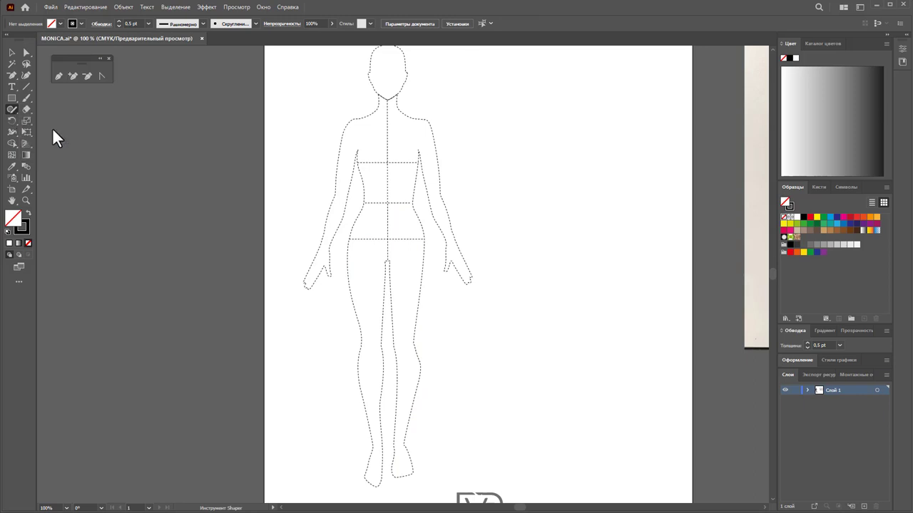
# Run the Smooth tool along the figure's outer contour and inner leg contour
pyautogui.click(13, 54)
pyautogui.click(397, 404)
pyautogui.click(13, 111)
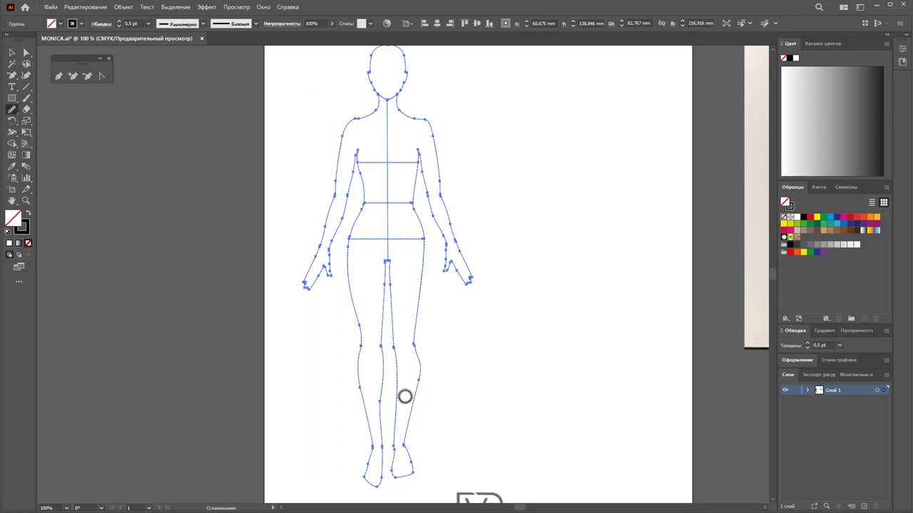
pyautogui.moveTo(417, 344); pyautogui.dragTo(421, 339)
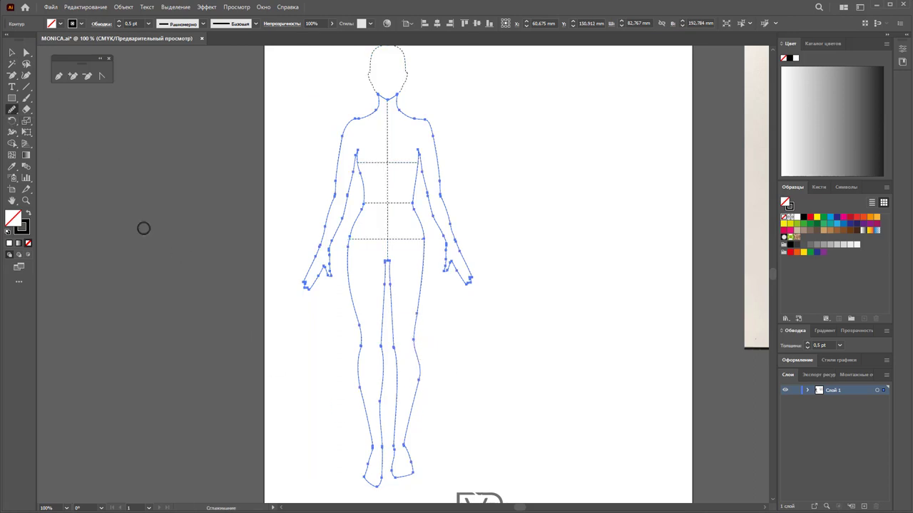
pyautogui.click(13, 53)
pyautogui.click(507, 367)
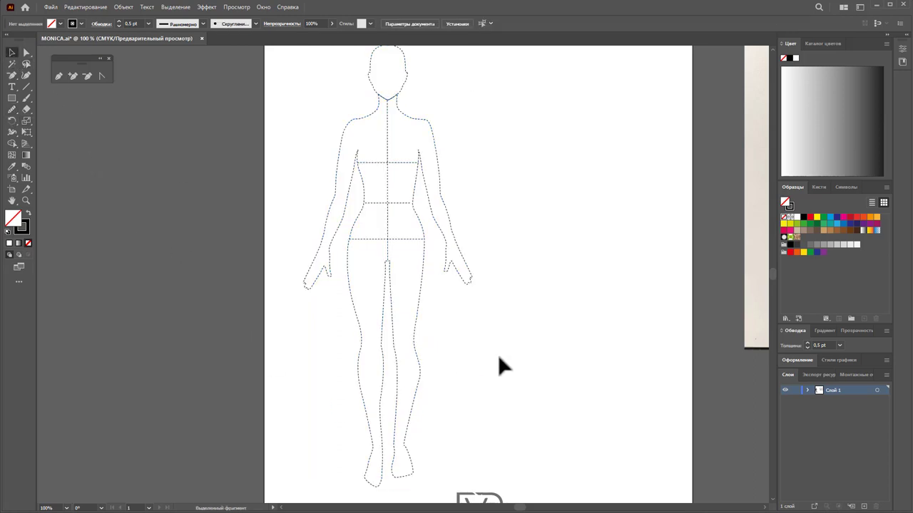
pyautogui.click(408, 371)
pyautogui.press('n')
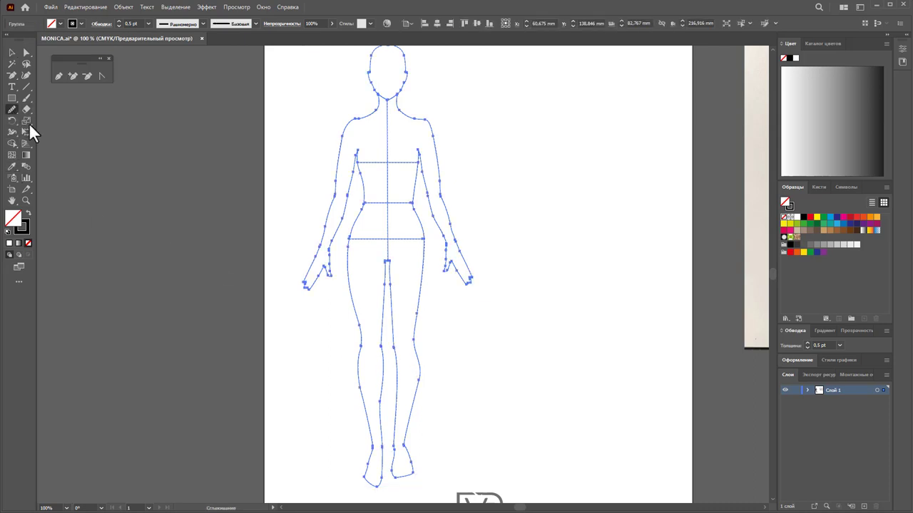
pyautogui.moveTo(393, 363); pyautogui.dragTo(437, 382)
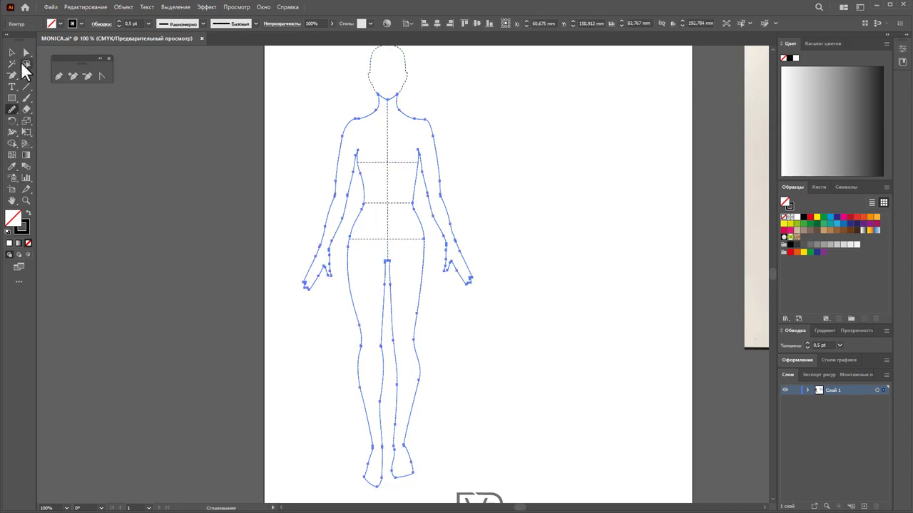
# Nudge a point on the lower leg, then expose the full outline's anchors
pyautogui.click(27, 53)
pyautogui.click(401, 454)
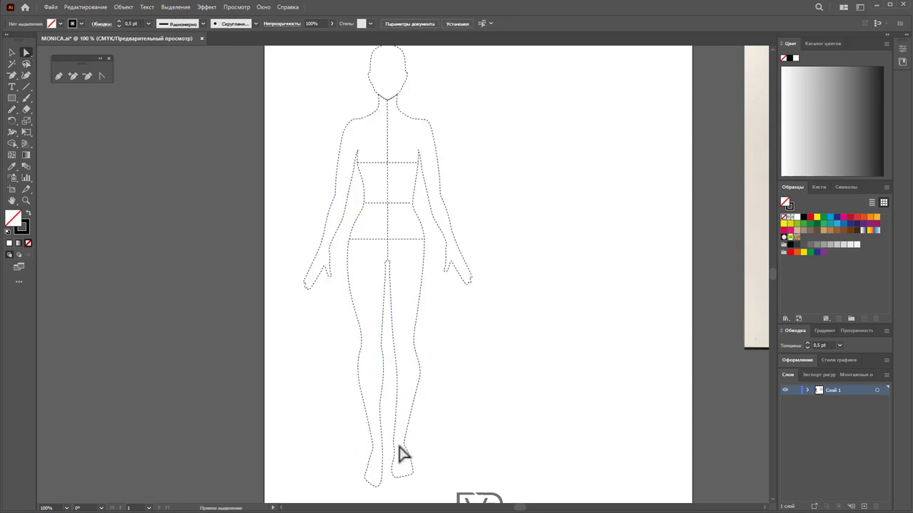
pyautogui.moveTo(395, 452); pyautogui.dragTo(397, 449)
pyautogui.click(469, 452)
pyautogui.hotkey('ctrl', 'a')
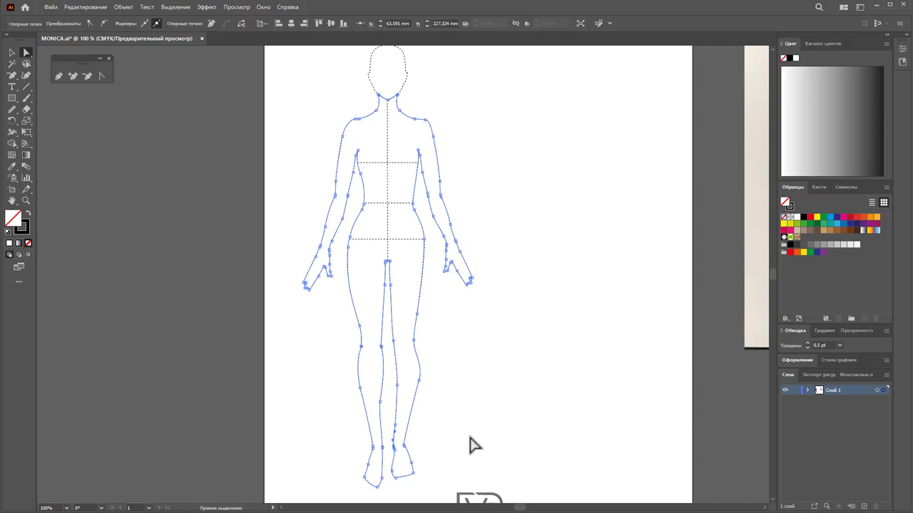
pyautogui.click(469, 448)
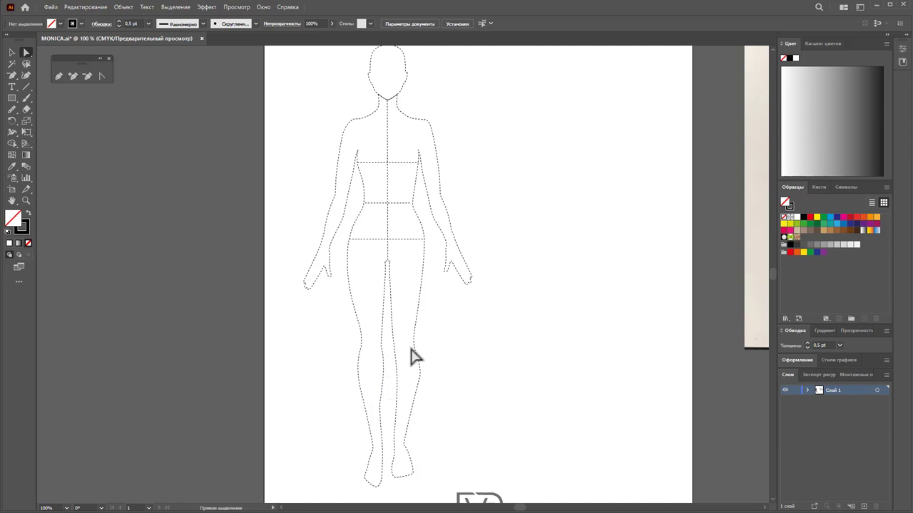
pyautogui.click(448, 203)
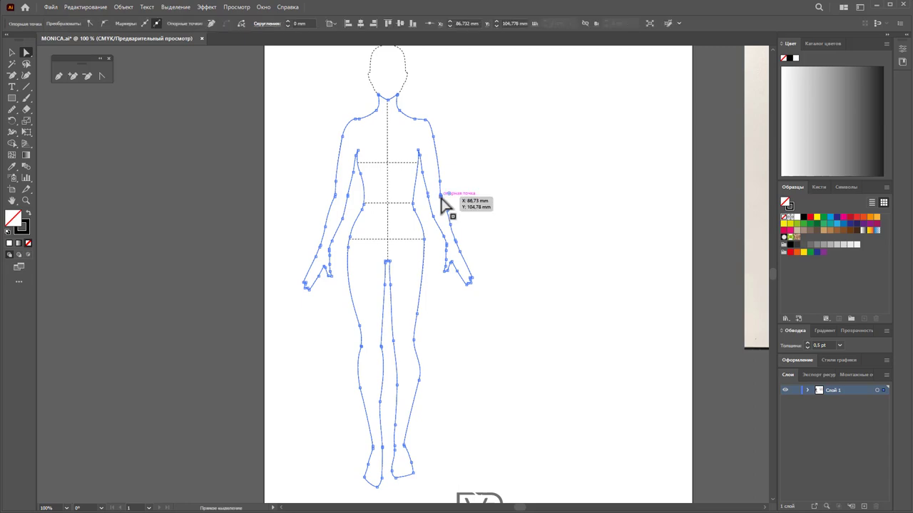
pyautogui.click(469, 198)
pyautogui.click(365, 118)
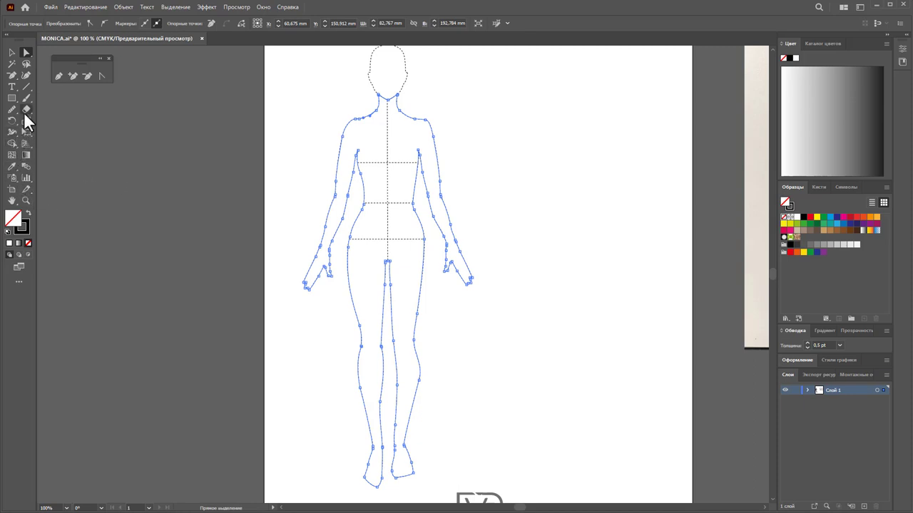
# Cut the body outline at the neck and crotch with the Scissors tool
pyautogui.moveTo(24, 112)
pyautogui.mouseDown()
pyautogui.moveTo(144, 122)
pyautogui.moveTo(49, 117)
pyautogui.moveTo(74, 101)
pyautogui.mouseUp()
pyautogui.click(75, 117)
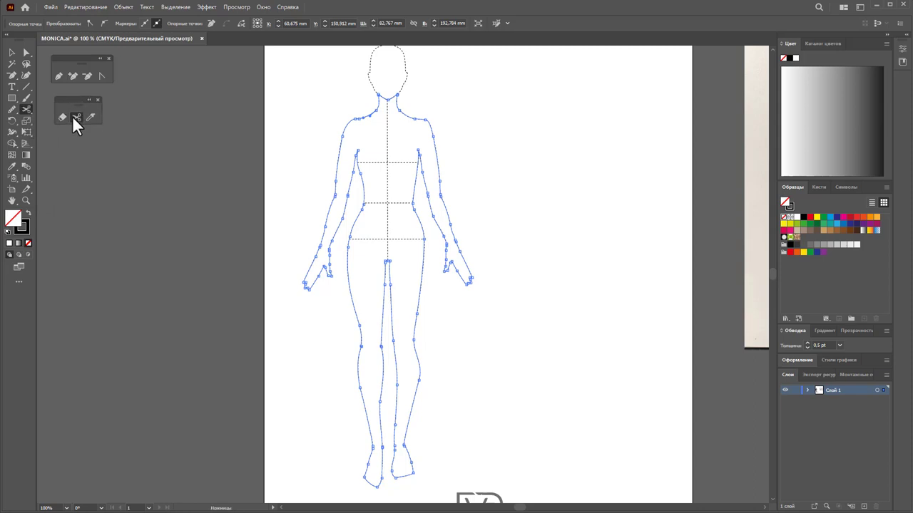
pyautogui.click(386, 96)
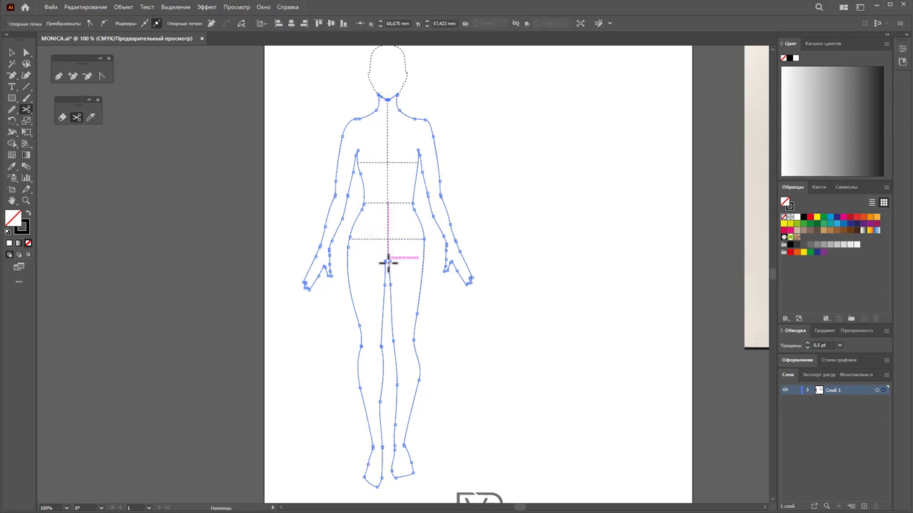
pyautogui.click(387, 261)
# Ungroup the figure and drag its left half off the artboard
pyautogui.click(13, 53)
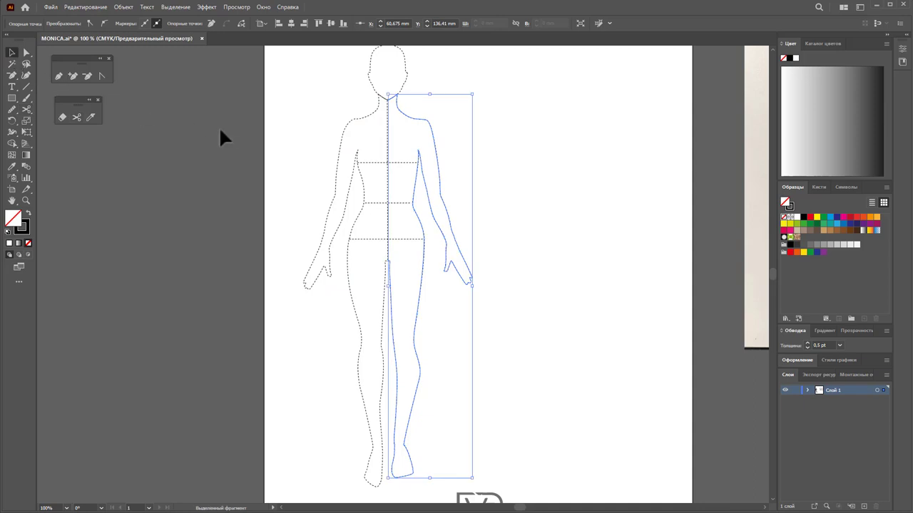
pyautogui.click(219, 128)
pyautogui.click(432, 125)
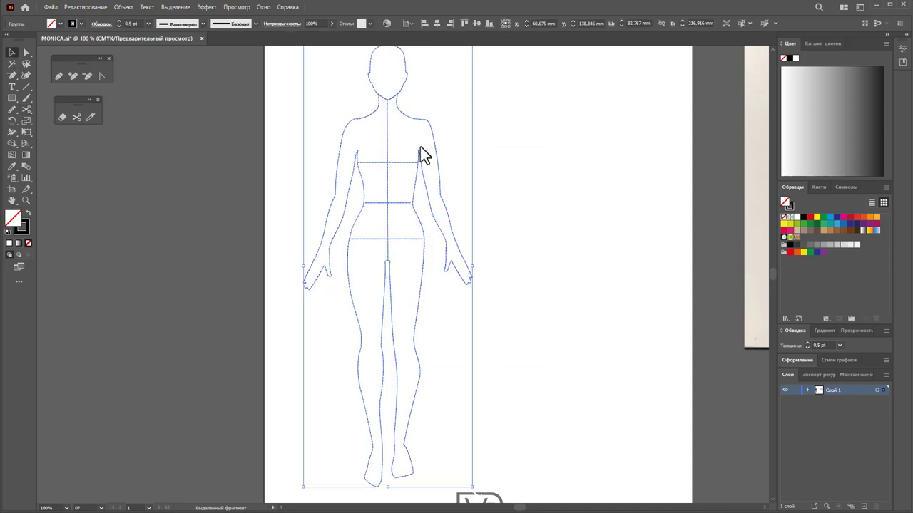
pyautogui.rightClick(420, 146)
pyautogui.click(468, 264)
pyautogui.click(433, 147)
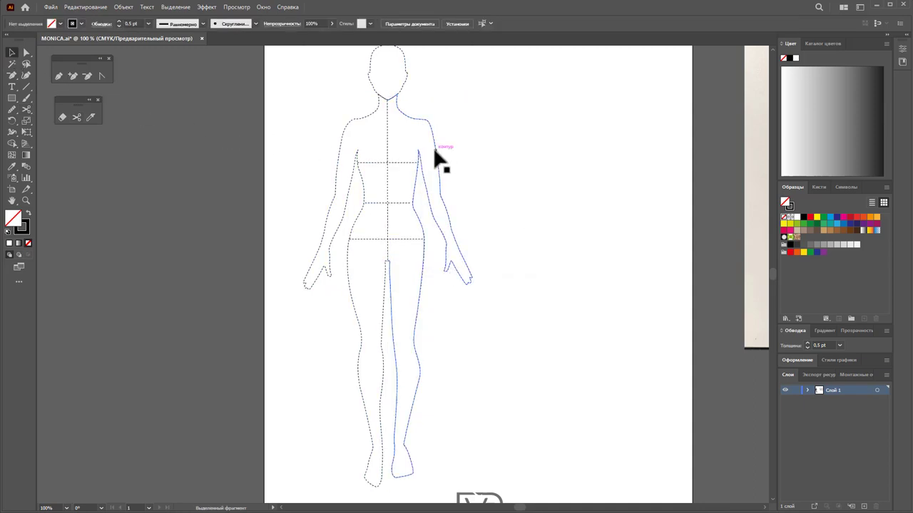
pyautogui.click(353, 119)
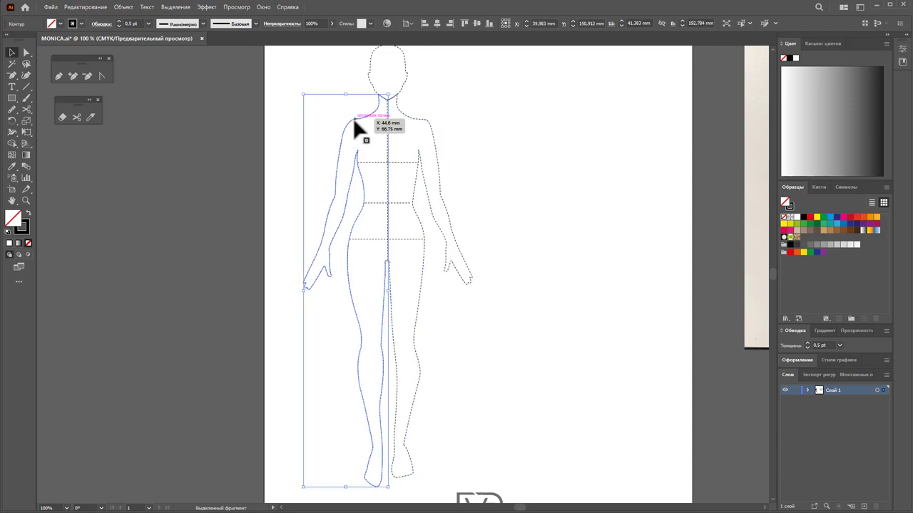
pyautogui.moveTo(352, 117); pyautogui.dragTo(190, 117)
pyautogui.click(431, 130)
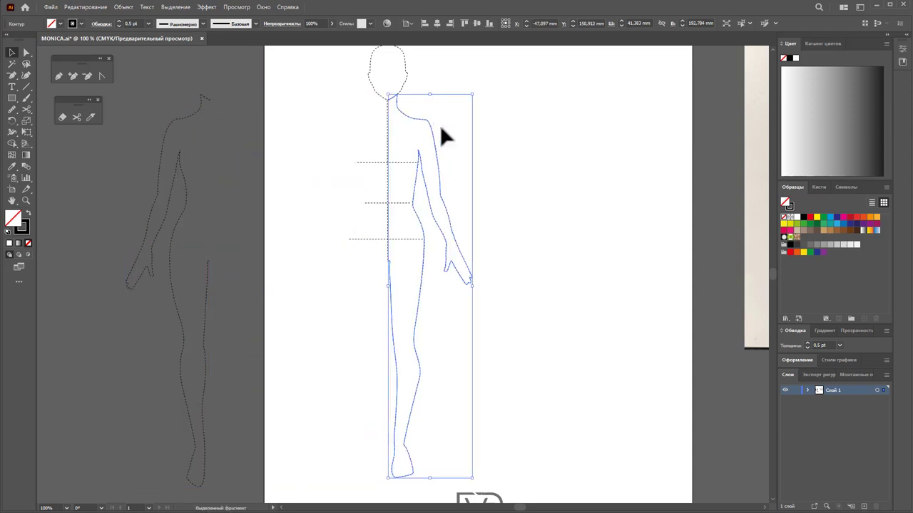
pyautogui.moveTo(10, 124); pyautogui.dragTo(54, 134)
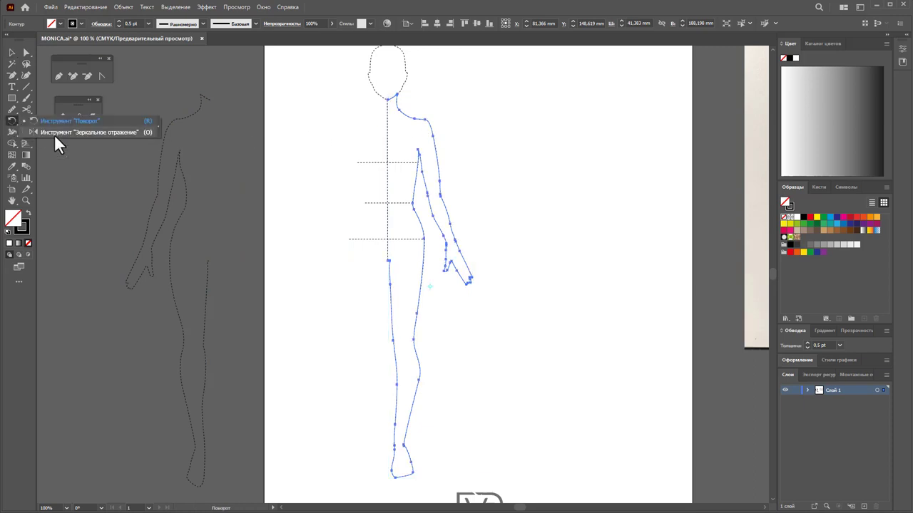
# Reflect a copy of the right half across the vertical centre line
pyautogui.click(387, 157)
pyautogui.moveTo(387, 157); pyautogui.dragTo(383, 123)
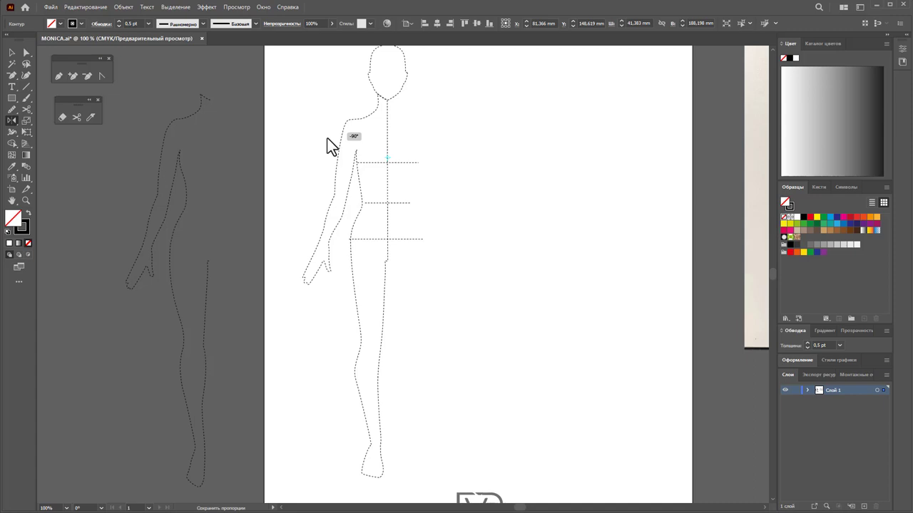
pyautogui.moveTo(327, 139); pyautogui.dragTo(328, 140)
# Select both halves and join them into one outline
pyautogui.click(11, 53)
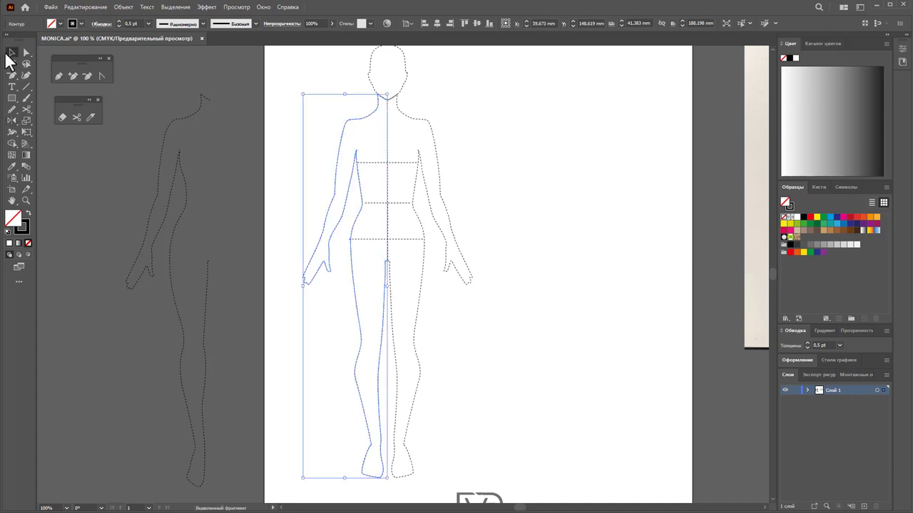
pyautogui.click(456, 298)
pyautogui.moveTo(346, 308); pyautogui.dragTo(347, 308)
pyautogui.rightClick(389, 308)
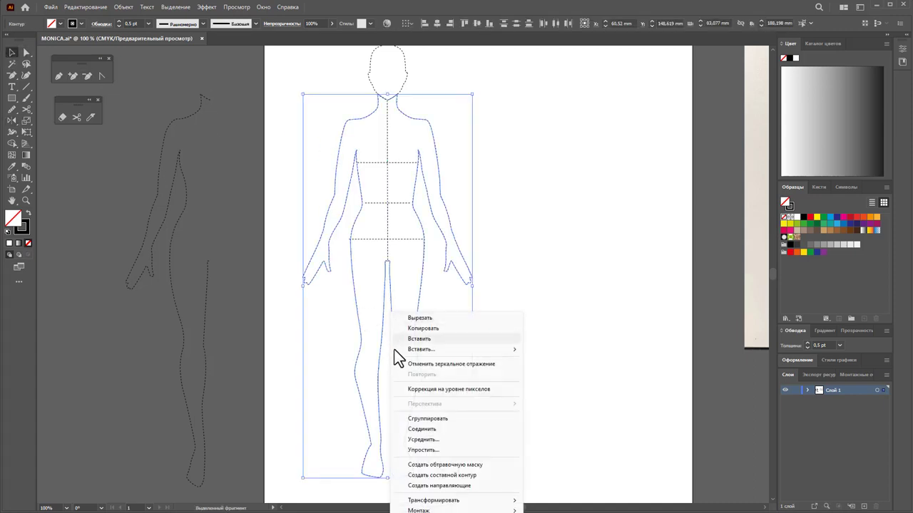
pyautogui.click(435, 427)
pyautogui.rightClick(412, 381)
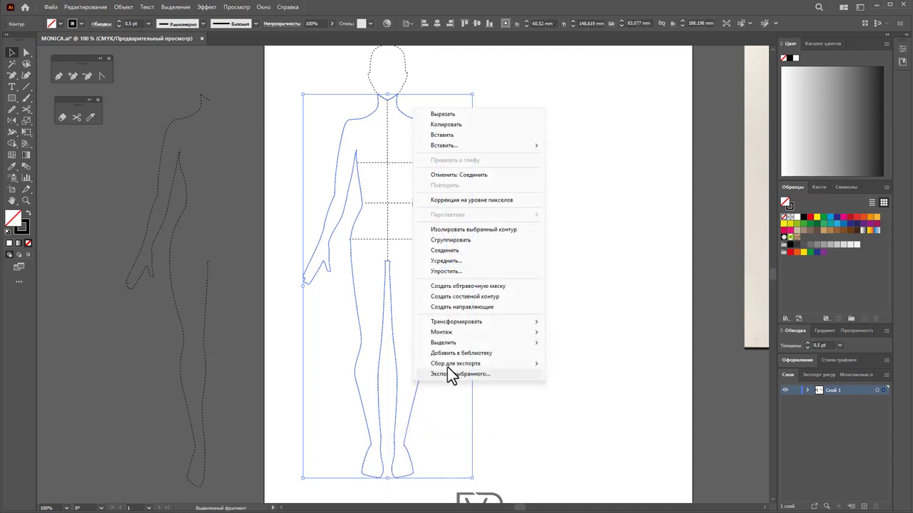
pyautogui.click(462, 250)
pyautogui.click(542, 272)
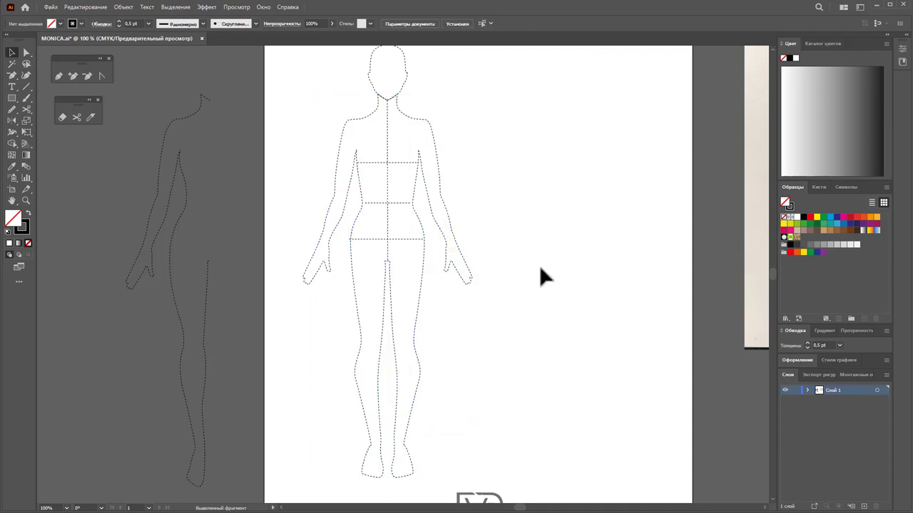
# Delete the leftover half-figure outline beside the artboard
pyautogui.click(443, 214)
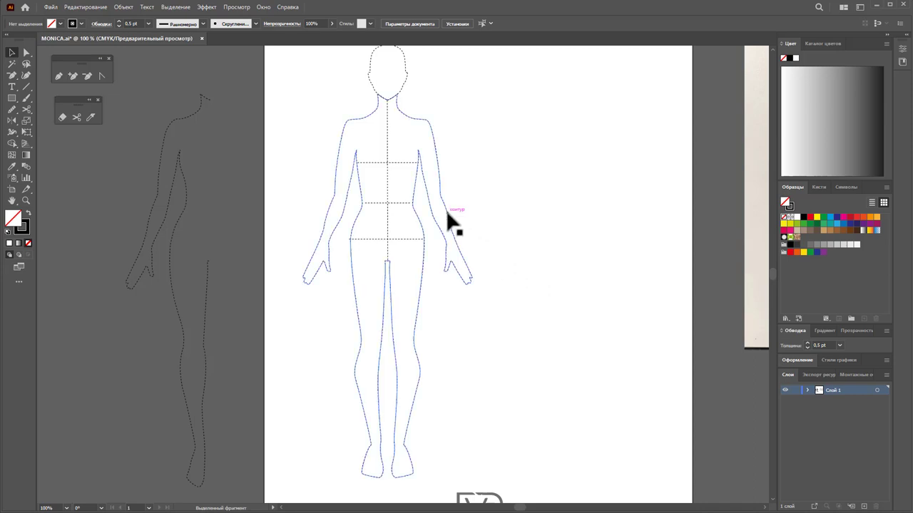
pyautogui.click(518, 250)
pyautogui.click(171, 217)
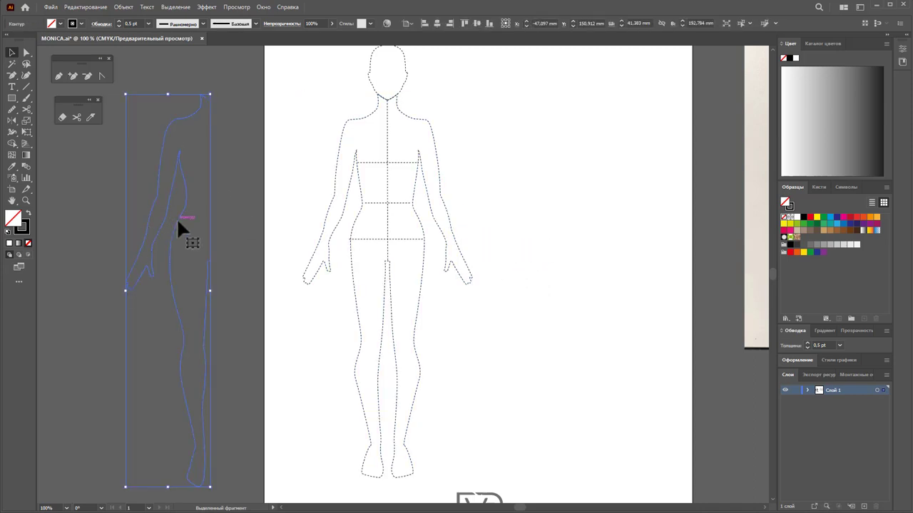
pyautogui.press('Delete')
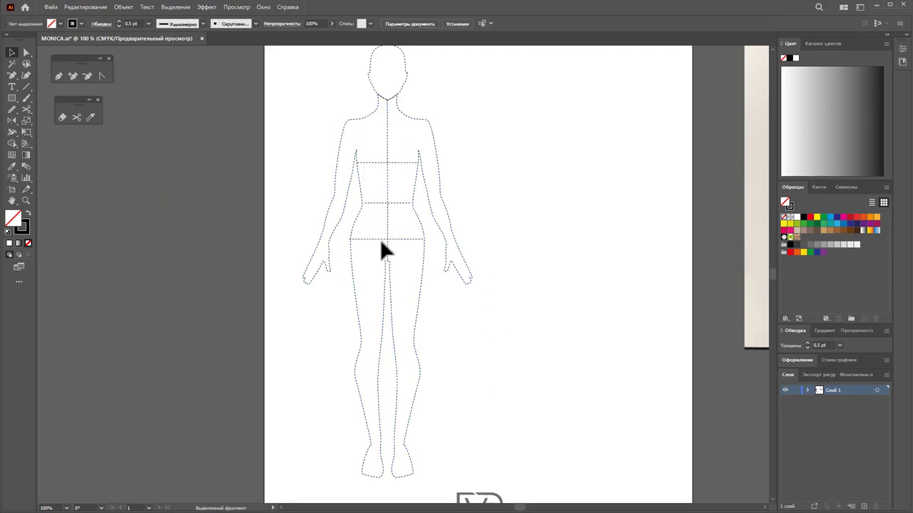
# Check the hip line's left end point with Direct Selection, then deselect
pyautogui.click(350, 239)
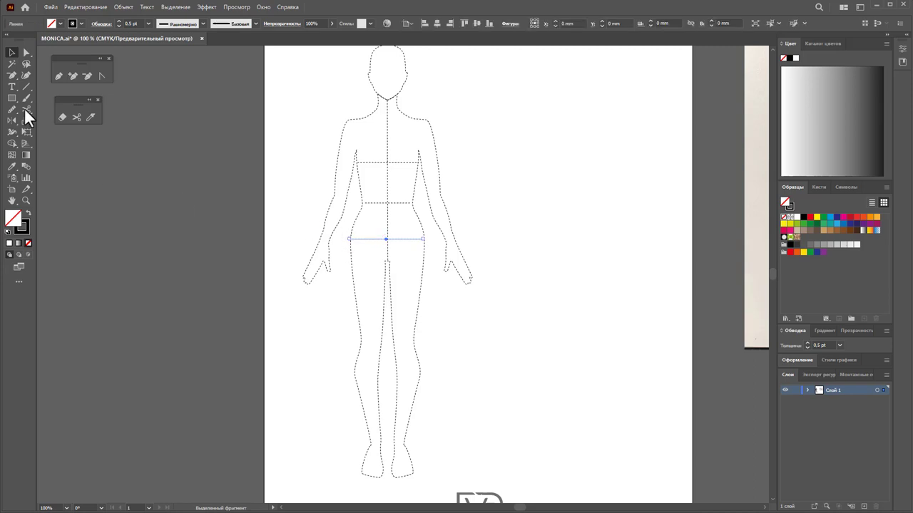
pyautogui.click(27, 53)
pyautogui.moveTo(347, 231); pyautogui.dragTo(356, 250)
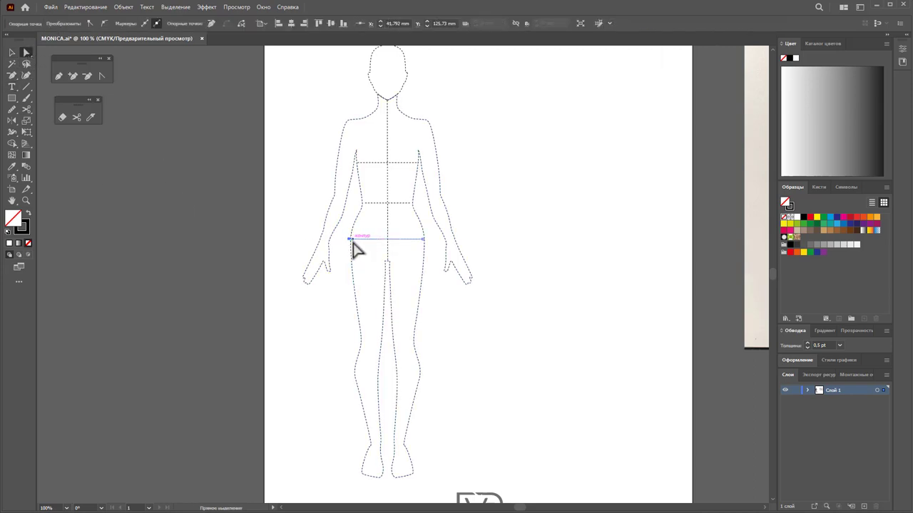
pyautogui.click(492, 352)
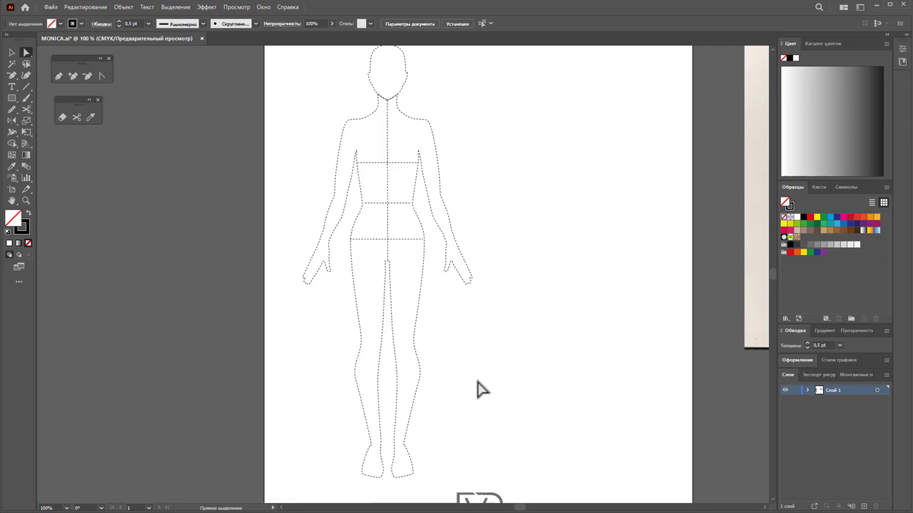
pyautogui.scroll(1, 497, 377)
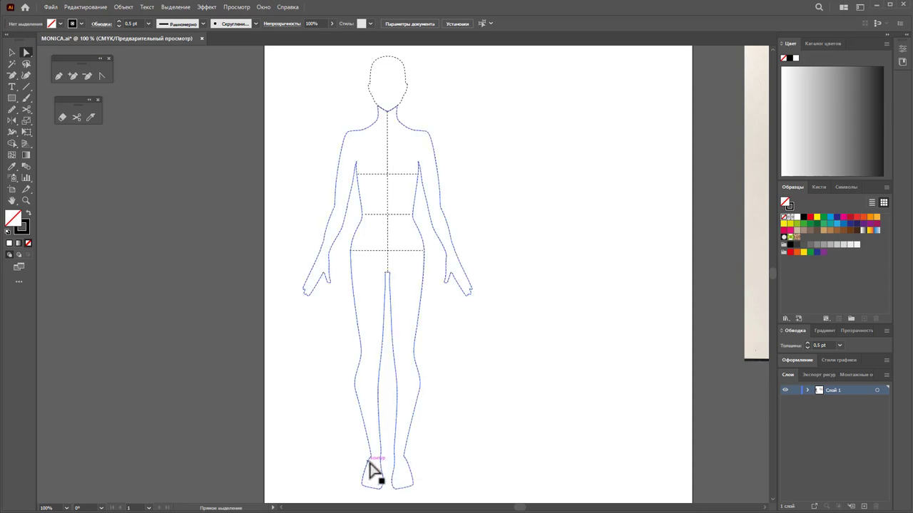
# Drag the right-foot anchor of the figure outline to reshape the foot
pyautogui.click(369, 462)
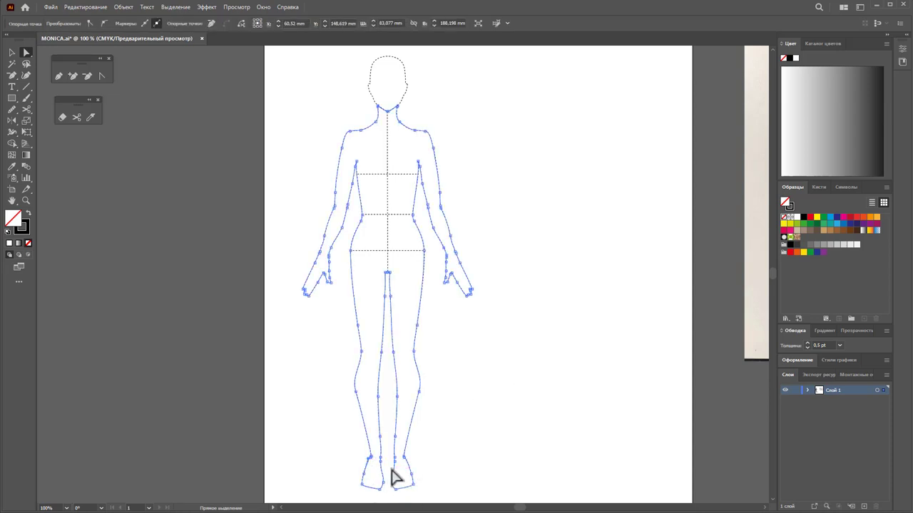
pyautogui.moveTo(382, 462); pyautogui.dragTo(397, 463)
pyautogui.moveTo(396, 463); pyautogui.dragTo(409, 464)
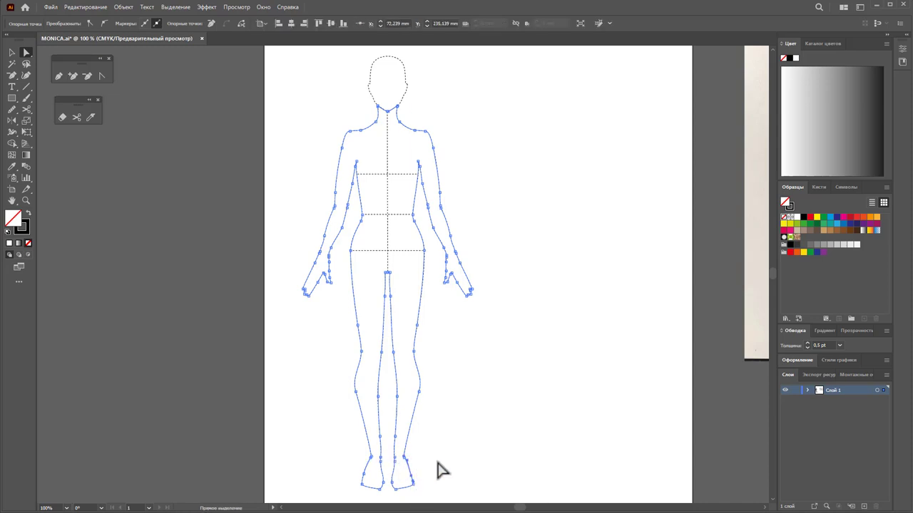
pyautogui.click(497, 422)
pyautogui.scroll(-5, 476, 435)
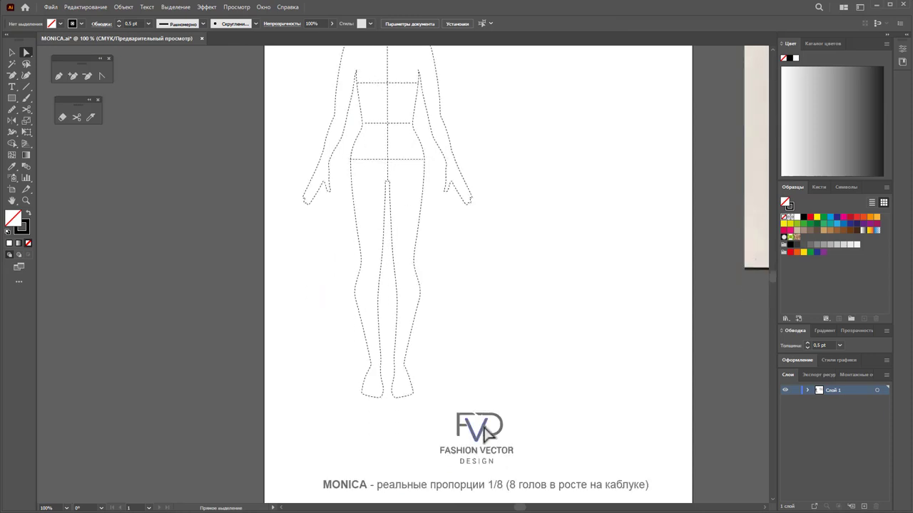
pyautogui.scroll(2, 456, 428)
pyautogui.scroll(2, 437, 424)
pyautogui.scroll(-3, 430, 426)
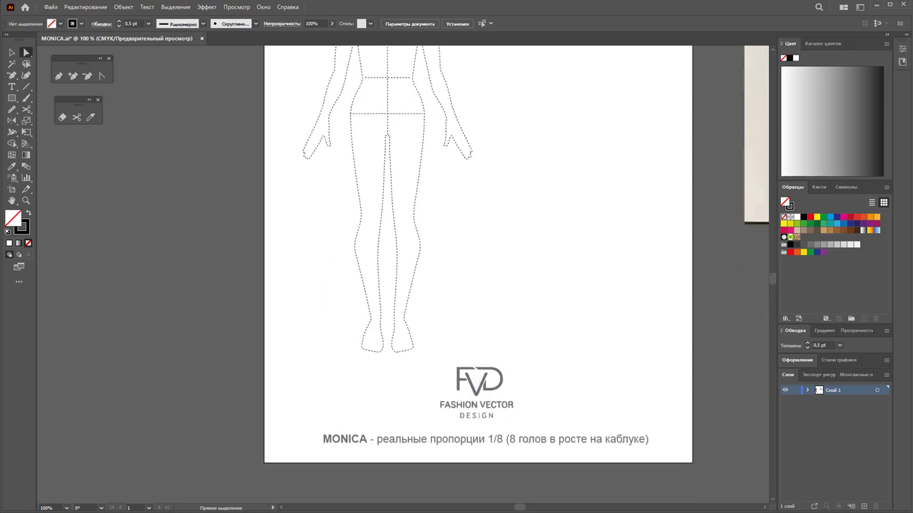
# Delete the logo and caption below the figure
pyautogui.click(11, 52)
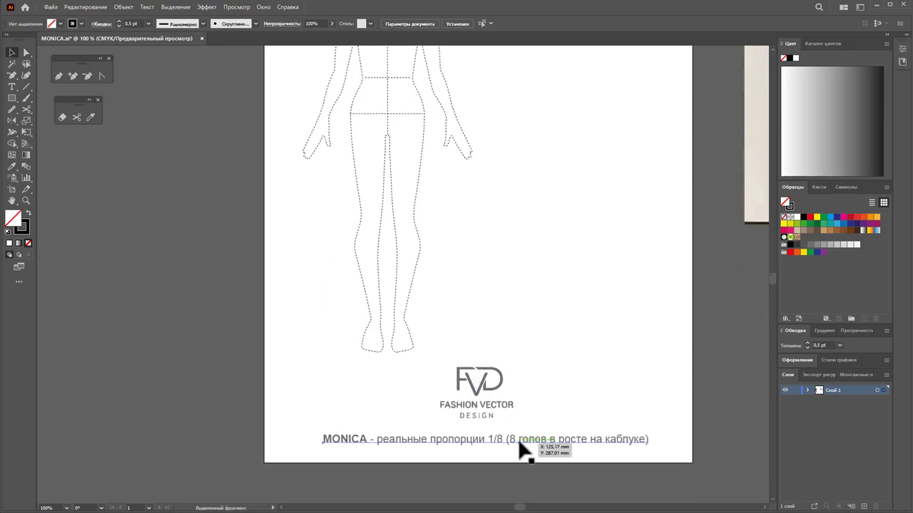
pyautogui.click(482, 410)
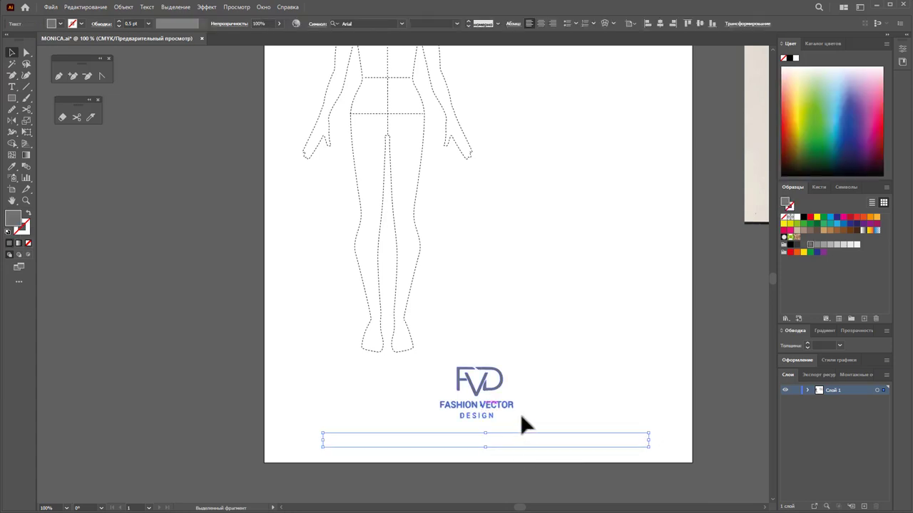
pyautogui.press('Delete')
pyautogui.scroll(1, 214, 313)
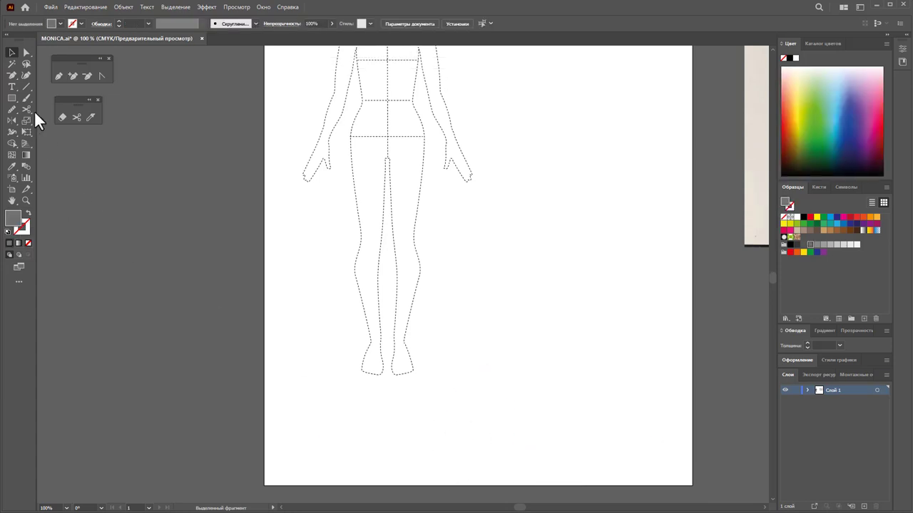
# Select the lower-leg and foot anchors and nudge them down a few times
pyautogui.moveTo(474, 413); pyautogui.dragTo(344, 303)
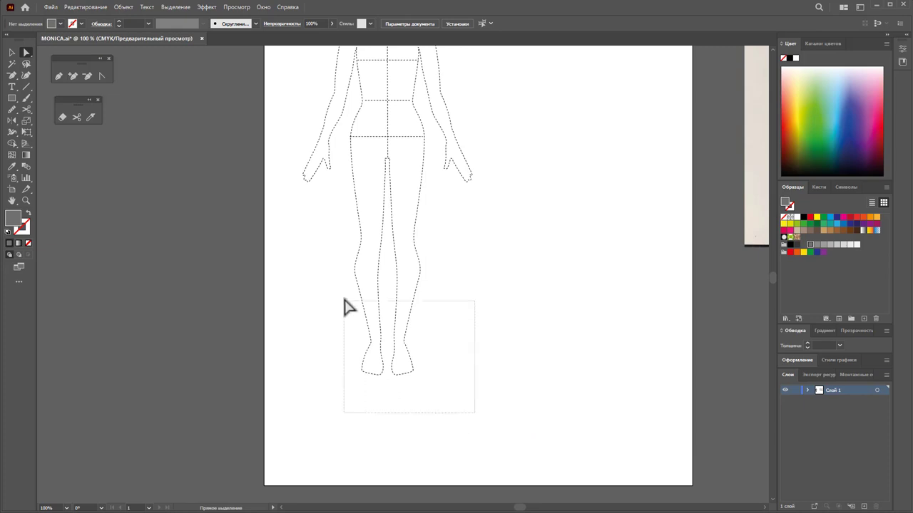
pyautogui.press('Down')
pyautogui.press('Down')
pyautogui.press('Down')
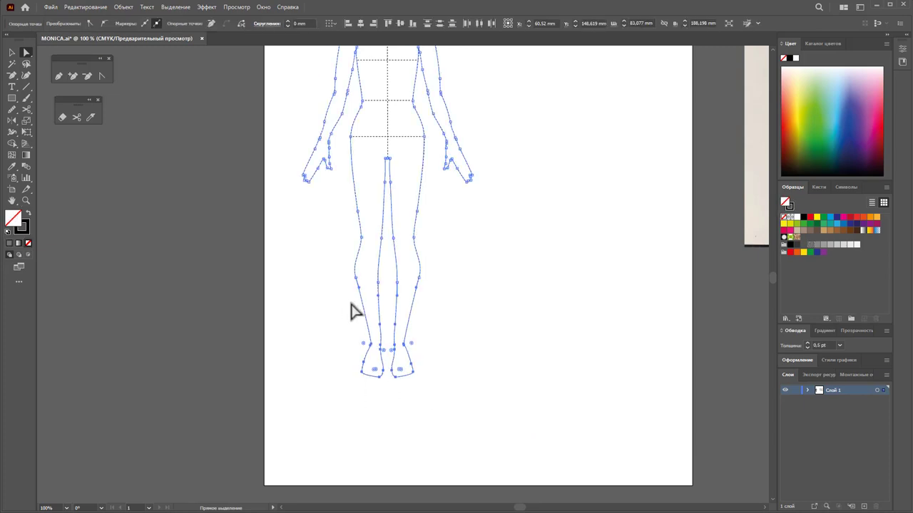
pyautogui.press('Down')
pyautogui.press('Down')
pyautogui.press('Down')
pyautogui.press('Down')
pyautogui.press('Down')
pyautogui.moveTo(469, 423)
pyautogui.mouseDown()
pyautogui.moveTo(355, 308)
pyautogui.moveTo(326, 215)
pyautogui.mouseUp()
pyautogui.press('Down')
pyautogui.press('Down')
pyautogui.press('Down')
pyautogui.press('Down')
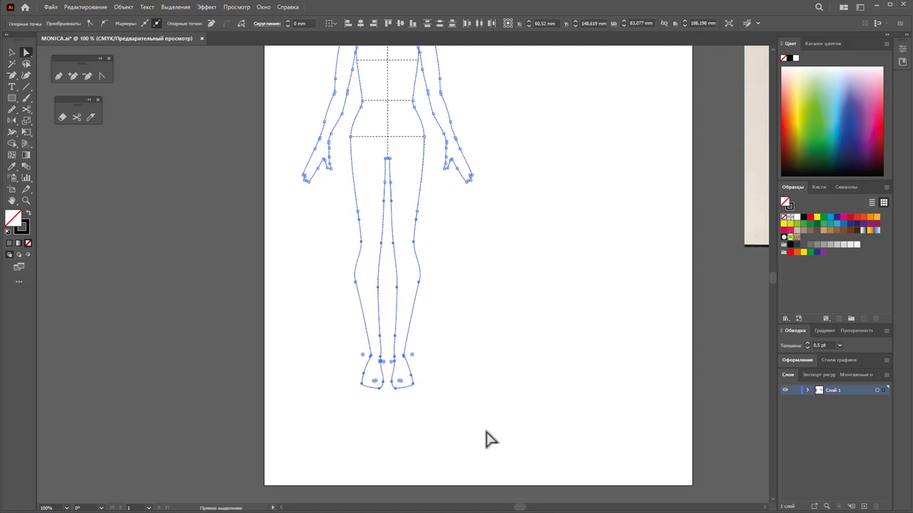
pyautogui.moveTo(499, 424); pyautogui.dragTo(332, 211)
pyautogui.press('Down')
pyautogui.press('Down')
pyautogui.press('Down')
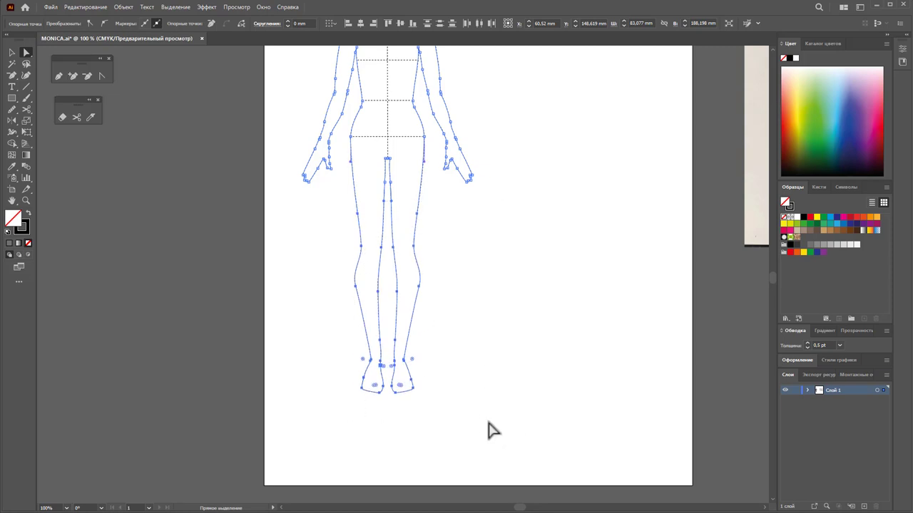
pyautogui.moveTo(482, 432); pyautogui.dragTo(340, 320)
pyautogui.press('Down')
pyautogui.press('Down')
pyautogui.press('Down')
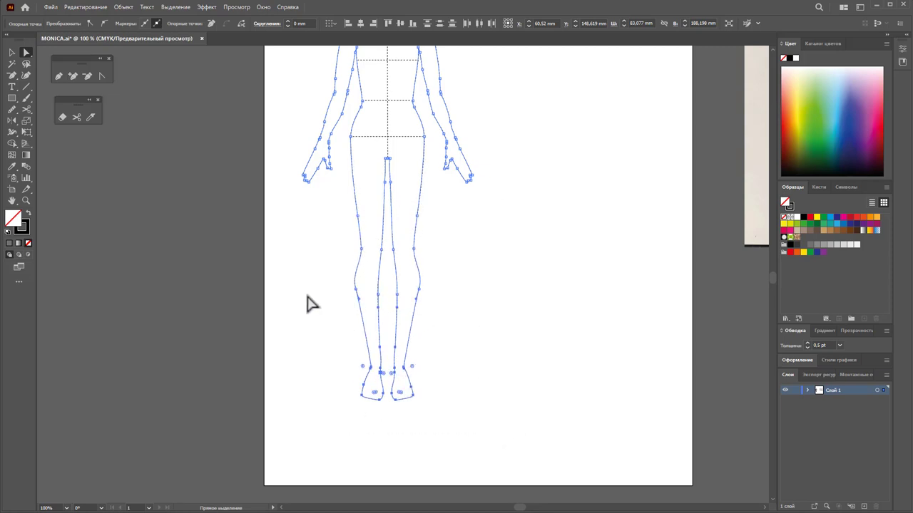
pyautogui.click(11, 52)
pyautogui.click(556, 325)
pyautogui.scroll(3, 556, 325)
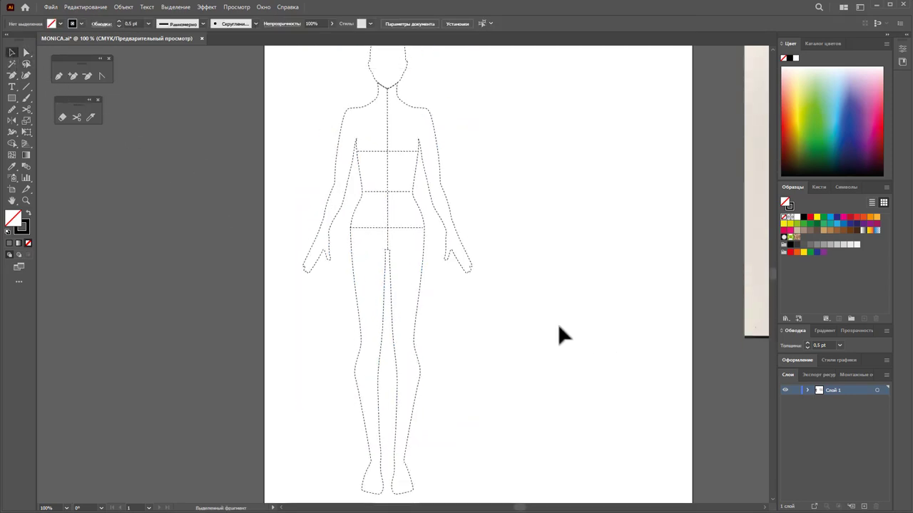
# Select all anchors and nudge the lower legs and feet up four times
pyautogui.hotkey('ctrl', 'a')
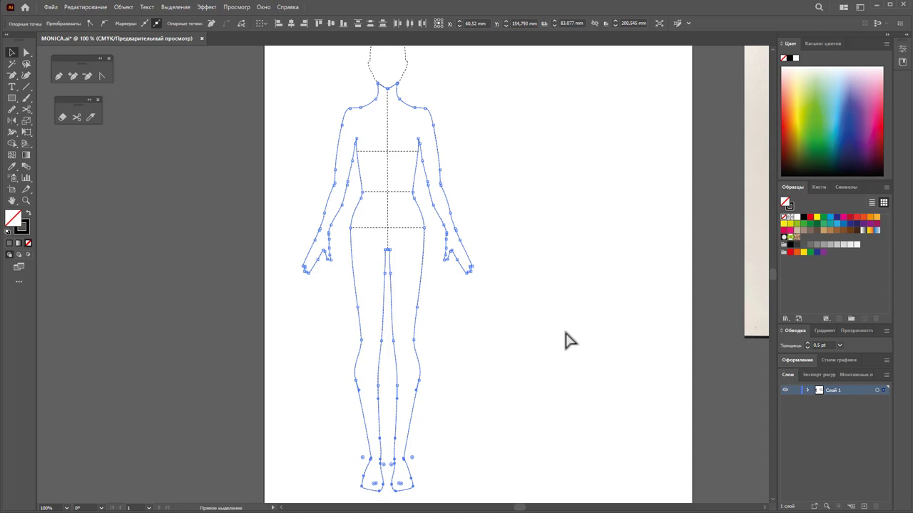
pyautogui.press('Up')
pyautogui.press('Up')
pyautogui.press('Up')
pyautogui.press('Up')
pyautogui.press('Up')
pyautogui.press('Up')
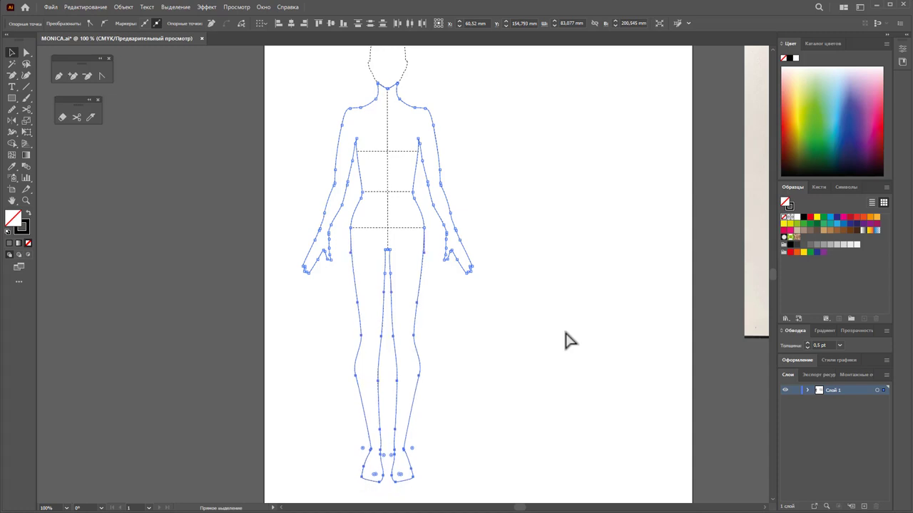
pyautogui.press('Up')
pyautogui.press('Up')
pyautogui.press('Up')
pyautogui.press('Up')
pyautogui.press('Up')
pyautogui.press('Up')
pyautogui.press('Up')
pyautogui.press('Up')
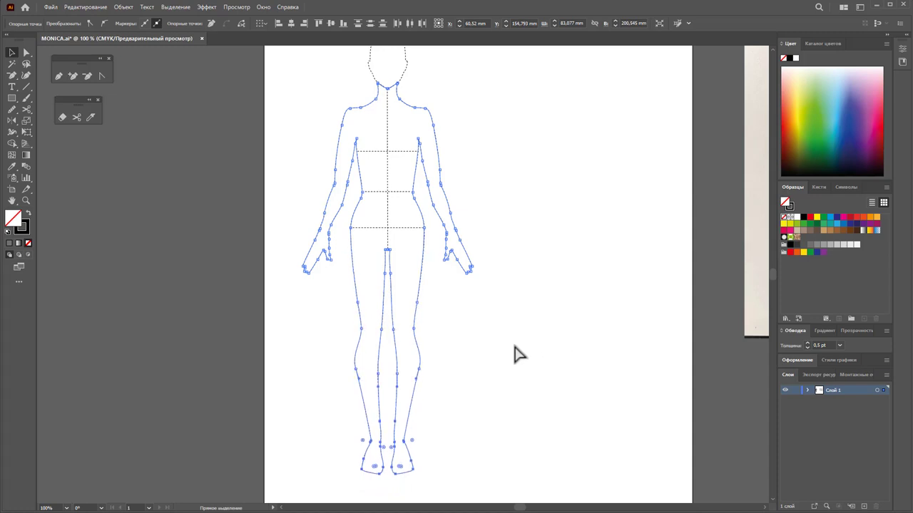
pyautogui.press('Up')
pyautogui.press('Up')
pyautogui.press('Up')
pyautogui.press('Up')
pyautogui.press('Up')
pyautogui.press('Up')
pyautogui.press('Up')
pyautogui.press('Up')
pyautogui.press('Up')
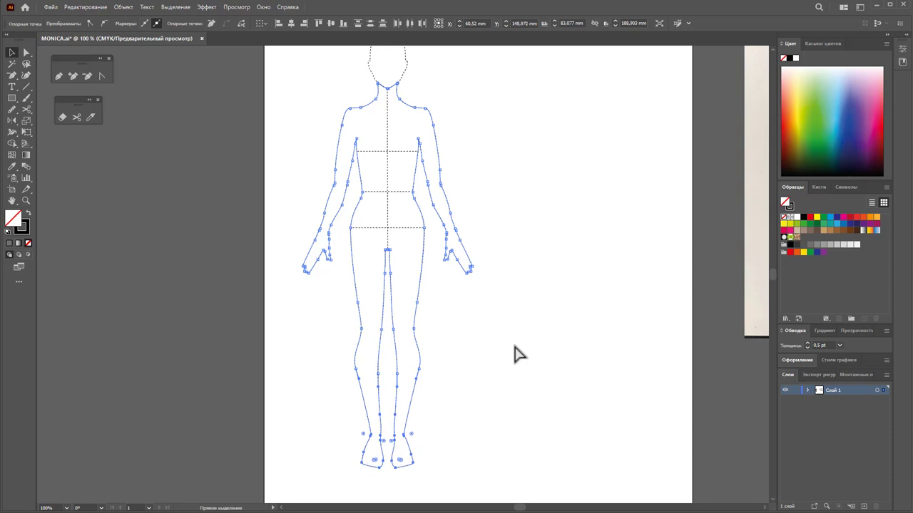
pyautogui.press('Up')
pyautogui.press('Up')
pyautogui.press('Up')
# Try a black fill on the body outline, undo it, and scroll to the reference photo
pyautogui.press('v')
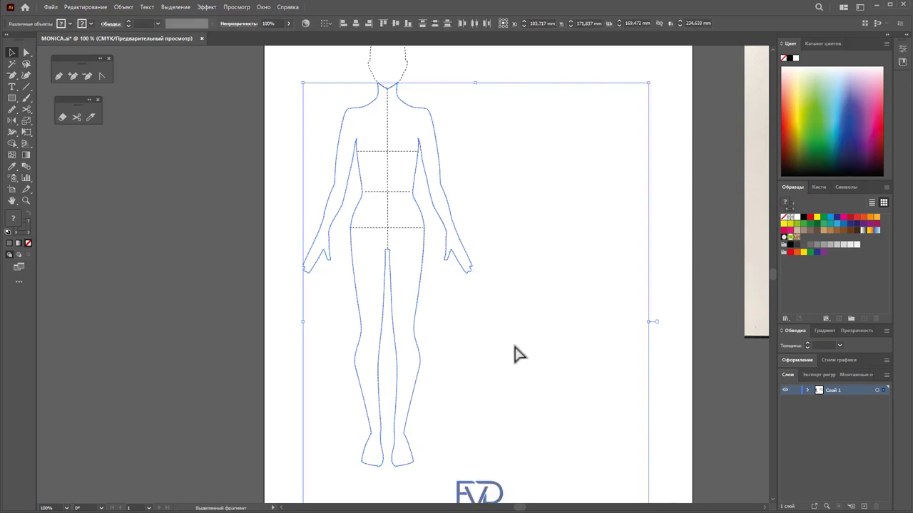
pyautogui.press('a')
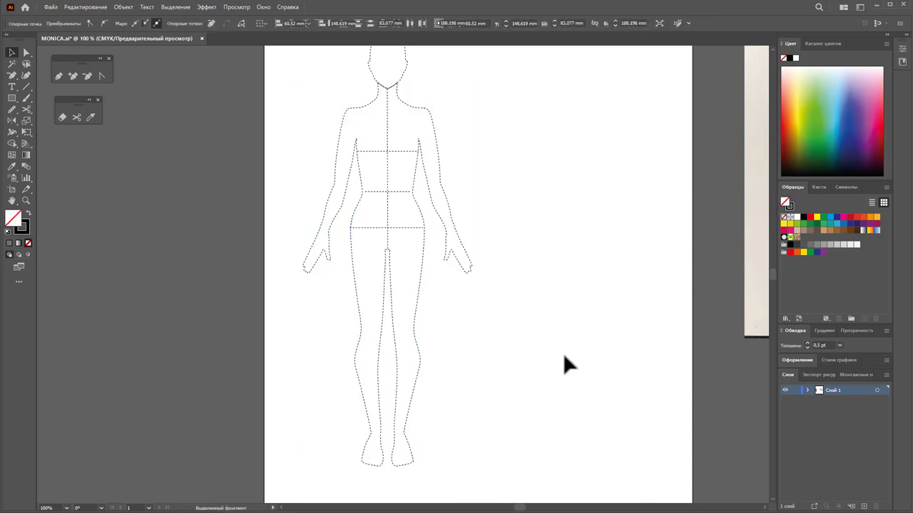
pyautogui.click(567, 349)
pyautogui.scroll(2, 575, 342)
pyautogui.scroll(2, 575, 342)
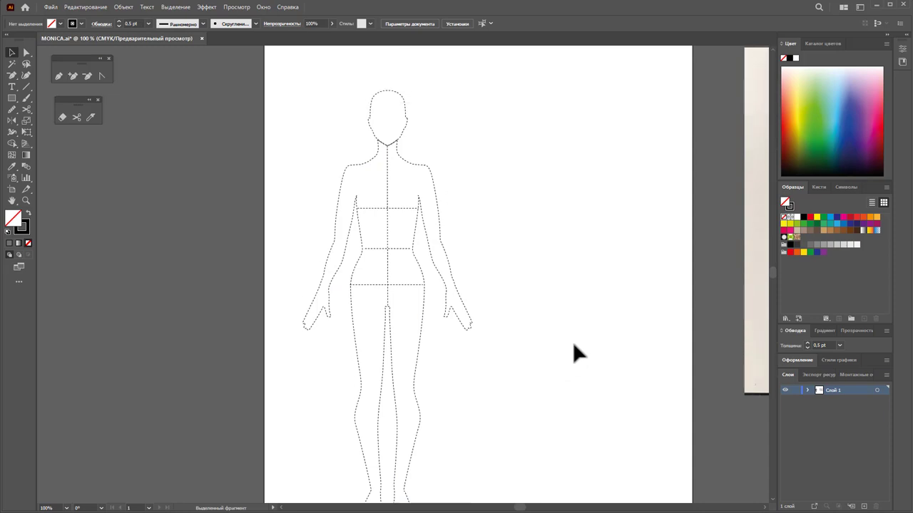
pyautogui.scroll(-2, 520, 458)
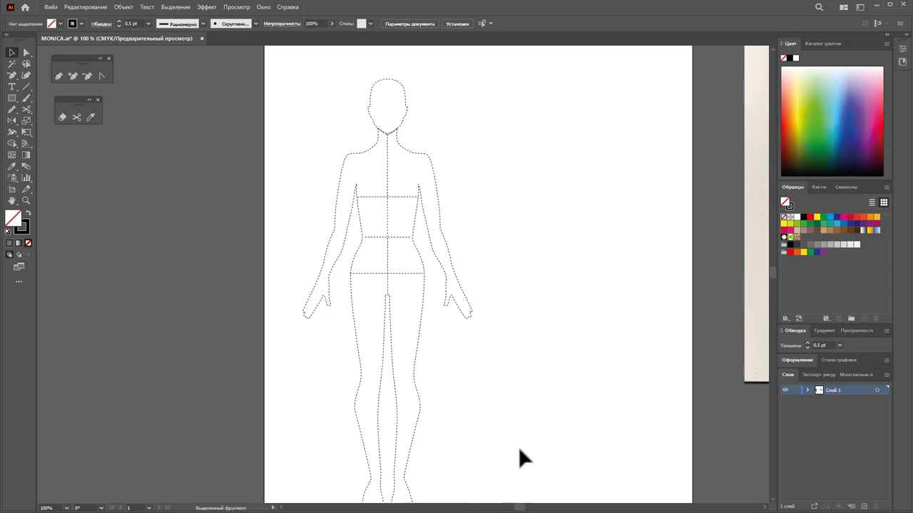
pyautogui.moveTo(379, 269); pyautogui.dragTo(378, 271)
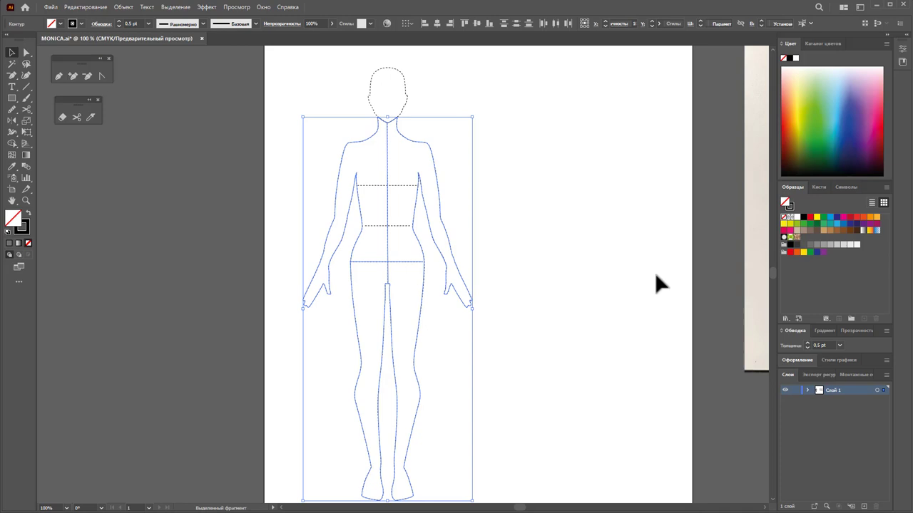
pyautogui.click(802, 218)
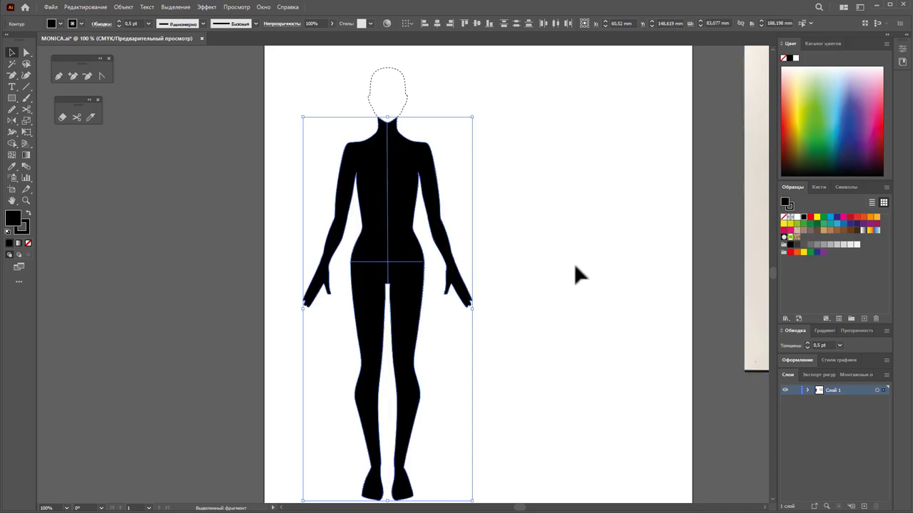
pyautogui.hotkey('ctrl', 'z')
pyautogui.click(589, 278)
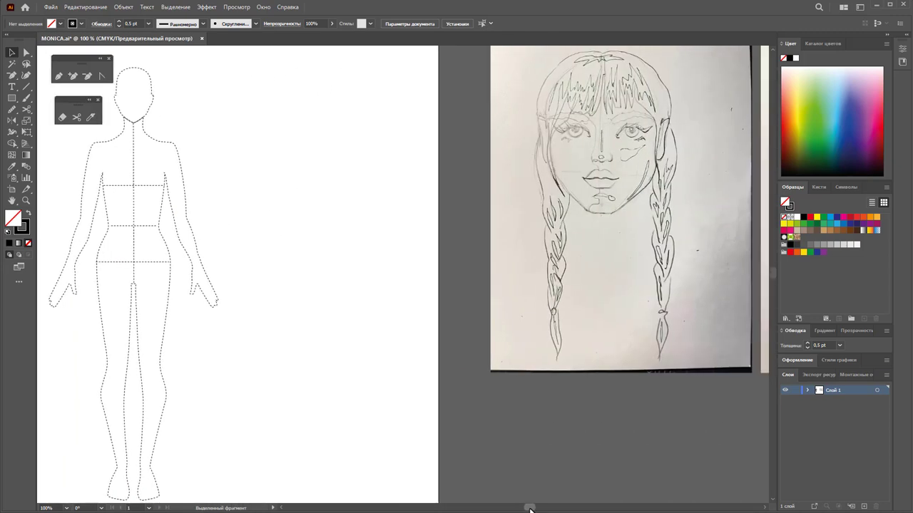
pyautogui.moveTo(519, 509); pyautogui.dragTo(528, 510)
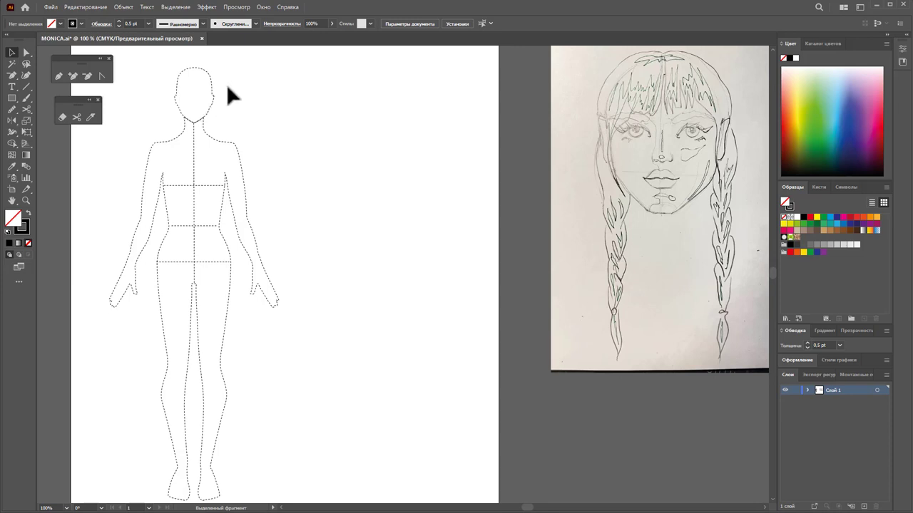
# Lock Layer 1, add Layer 2, and zoom in on the sketched face
pyautogui.click(796, 390)
pyautogui.click(863, 506)
pyautogui.moveTo(534, 511); pyautogui.dragTo(540, 509)
pyautogui.scroll(2, 278, 314)
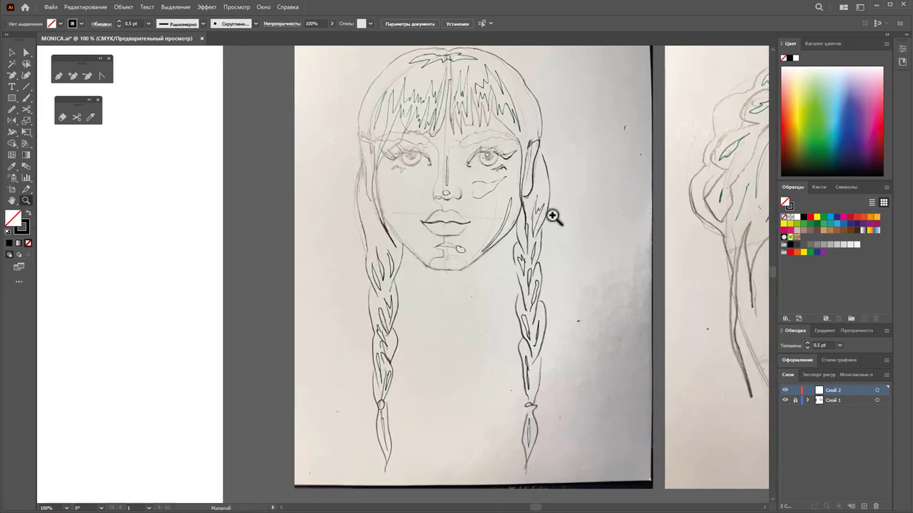
pyautogui.moveTo(525, 188); pyautogui.dragTo(561, 224)
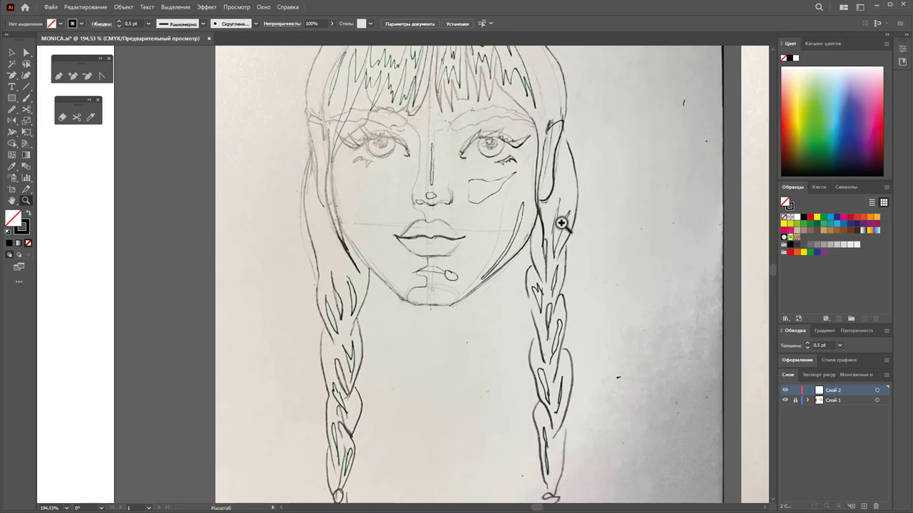
pyautogui.scroll(2, 554, 220)
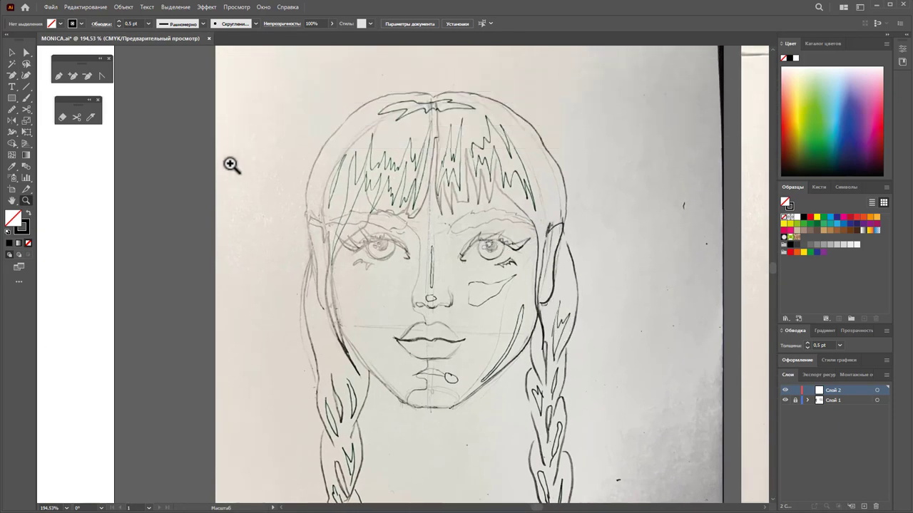
# Trace a closed Pen path from the chin up to the crown and down the jaw
pyautogui.click(60, 76)
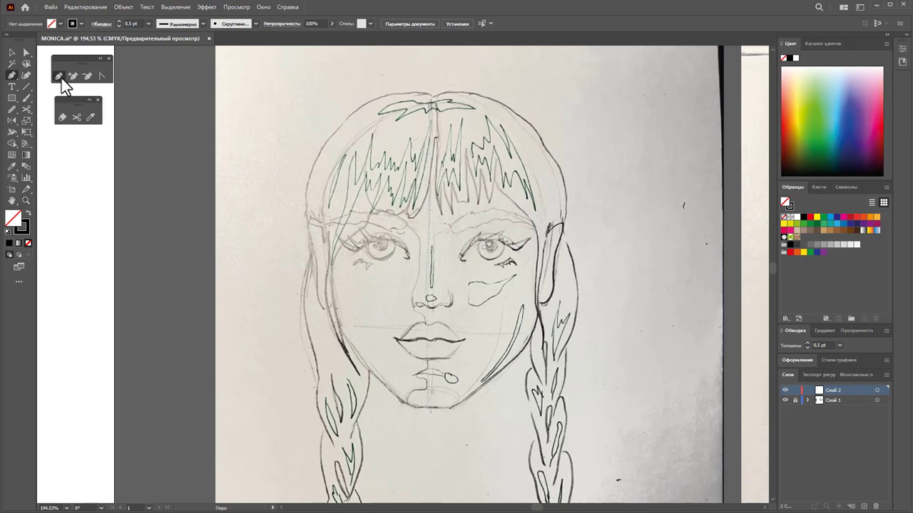
pyautogui.click(430, 407)
pyautogui.click(431, 105)
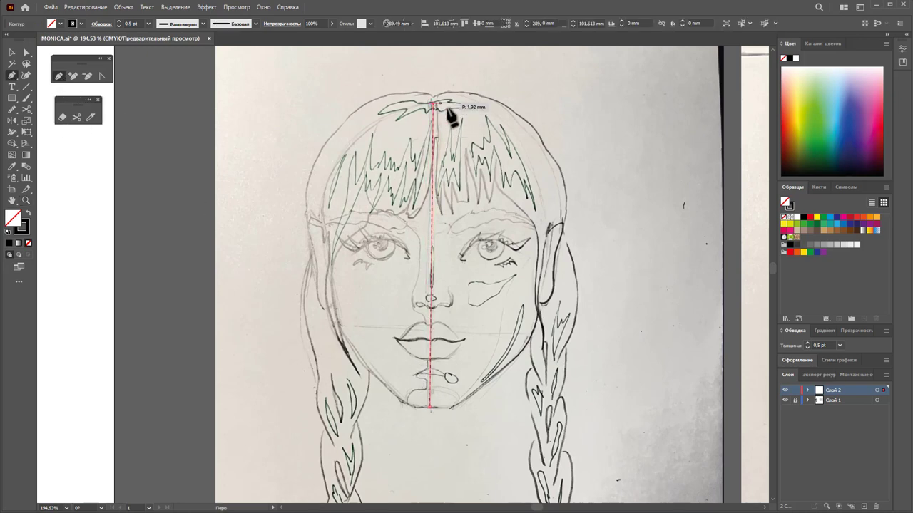
pyautogui.moveTo(528, 147); pyautogui.dragTo(549, 198)
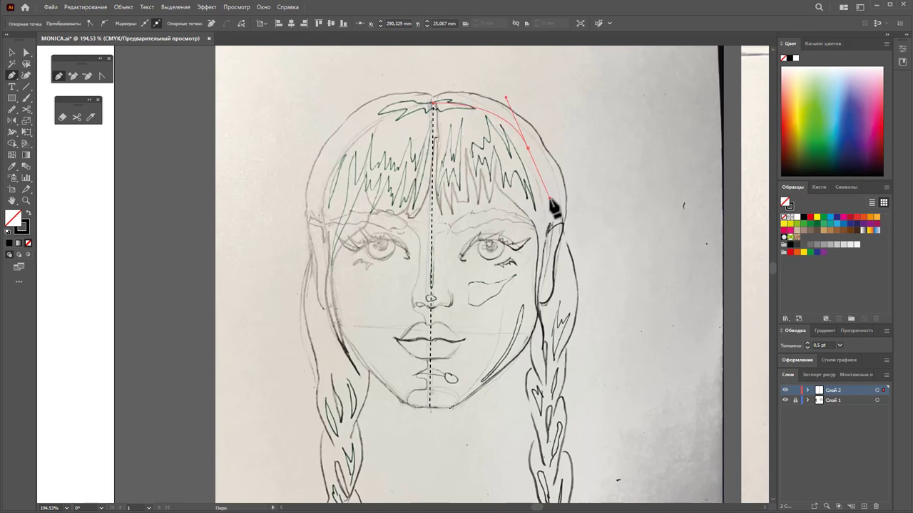
pyautogui.moveTo(541, 286); pyautogui.dragTo(541, 305)
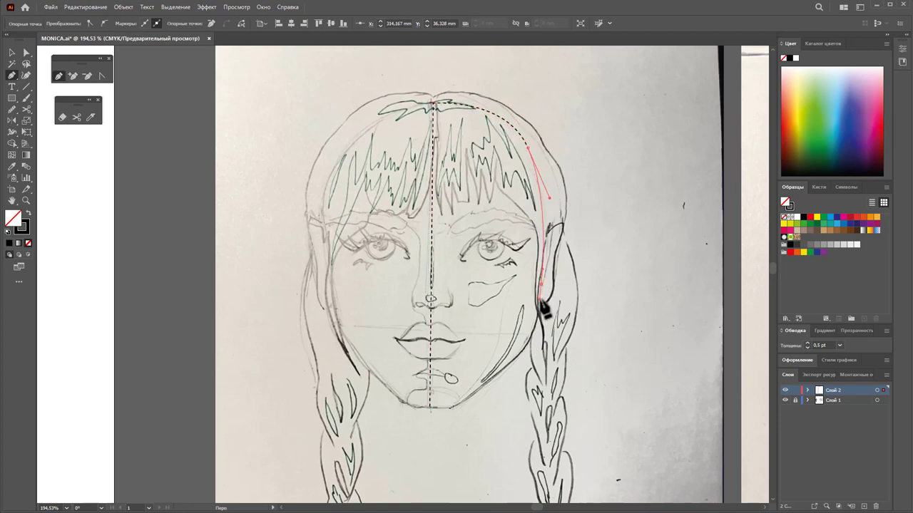
pyautogui.moveTo(530, 346); pyautogui.dragTo(525, 353)
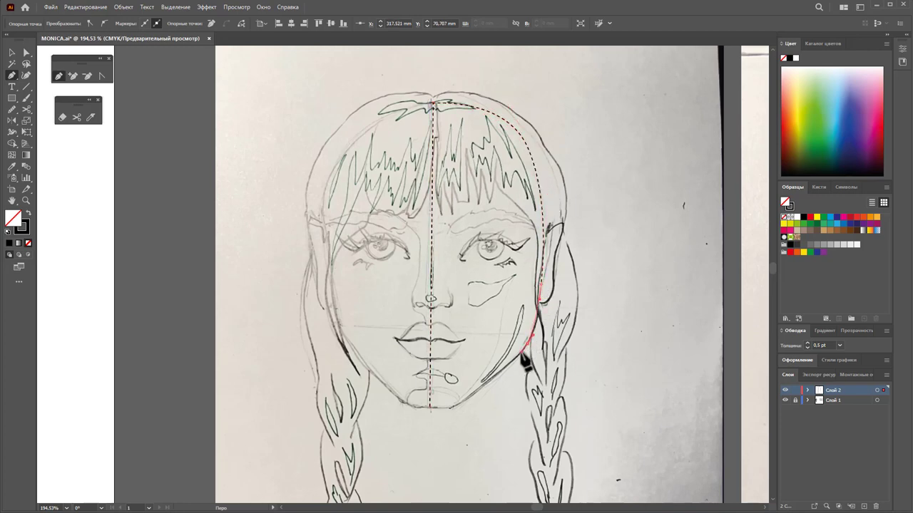
pyautogui.click(450, 410)
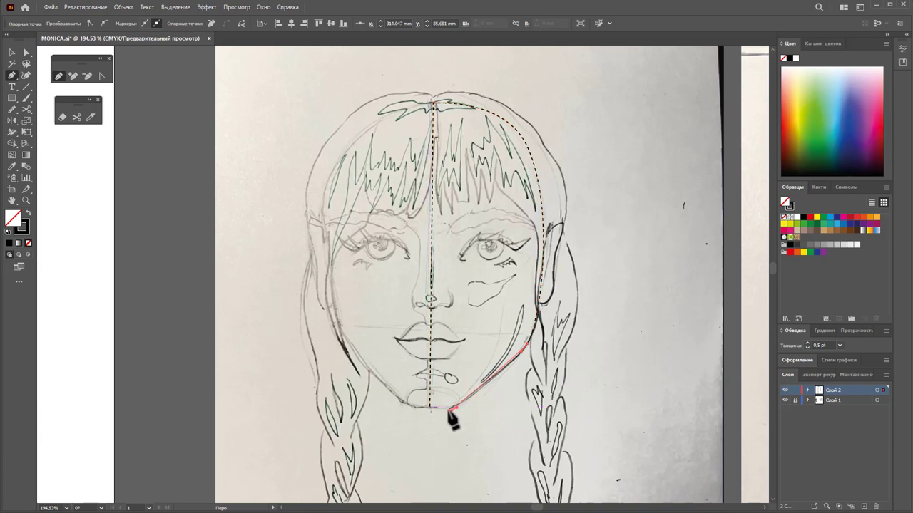
pyautogui.click(429, 409)
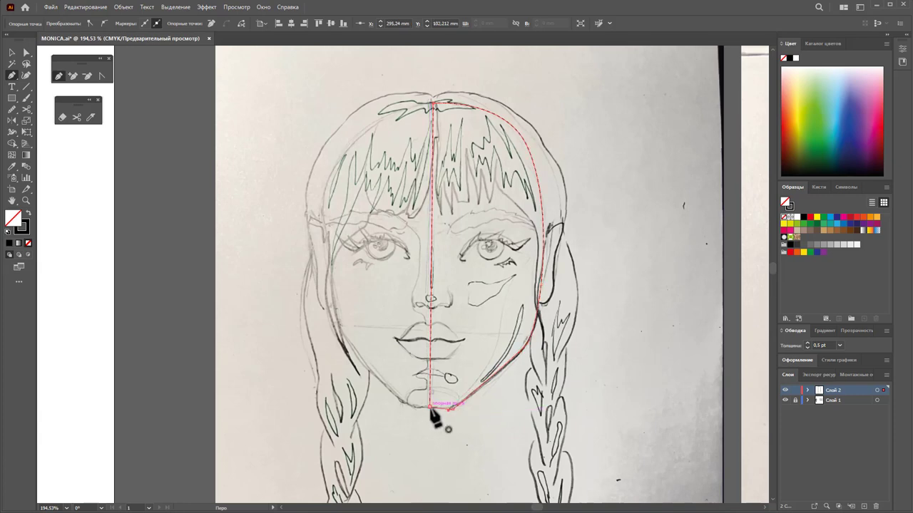
# Refine the chin anchors and jaw curve, then deselect the path
pyautogui.click(26, 52)
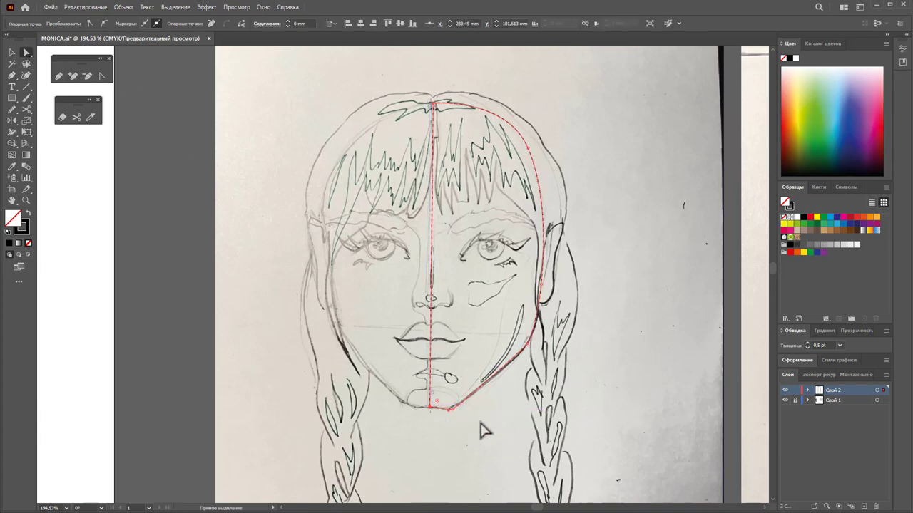
pyautogui.click(449, 412)
pyautogui.moveTo(482, 407); pyautogui.dragTo(475, 405)
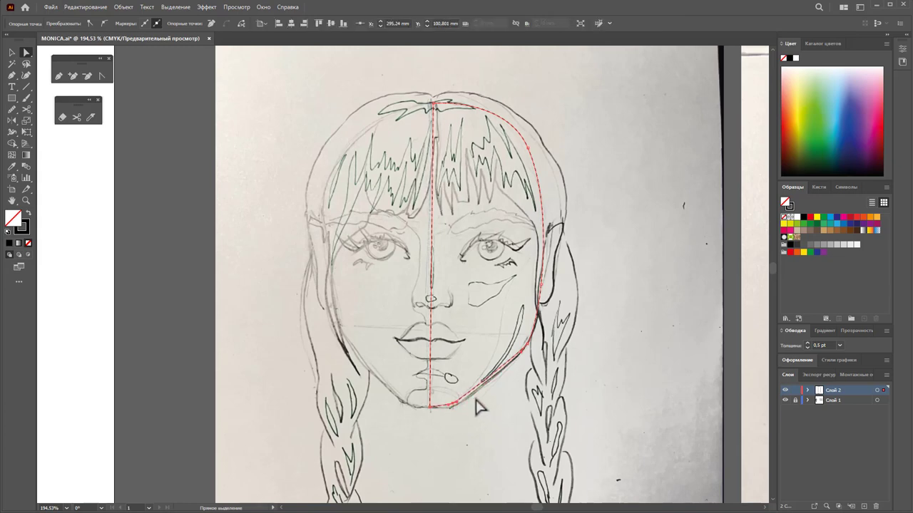
pyautogui.click(433, 412)
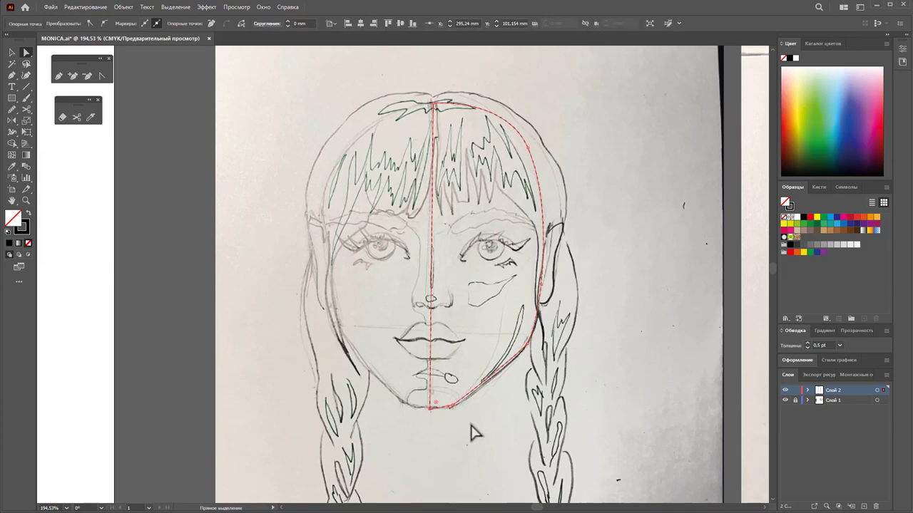
pyautogui.moveTo(473, 433); pyautogui.dragTo(458, 434)
pyautogui.click(102, 76)
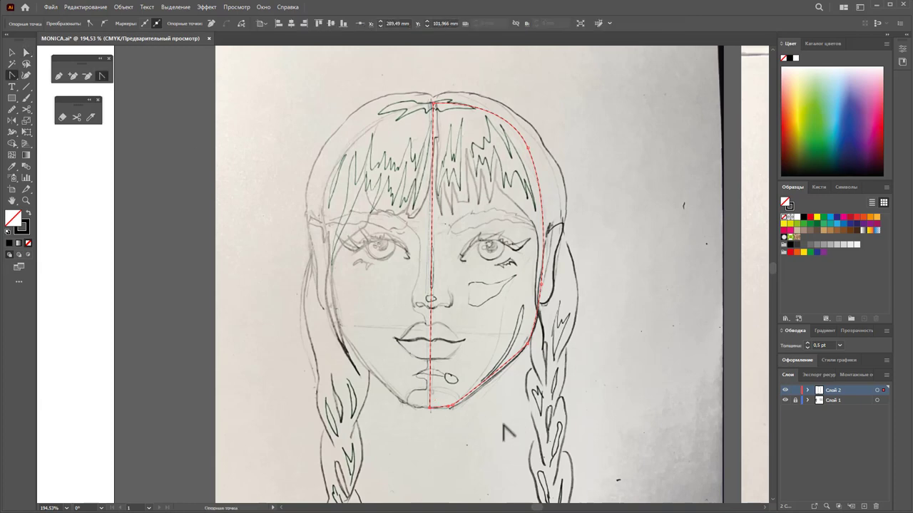
pyautogui.click(429, 409)
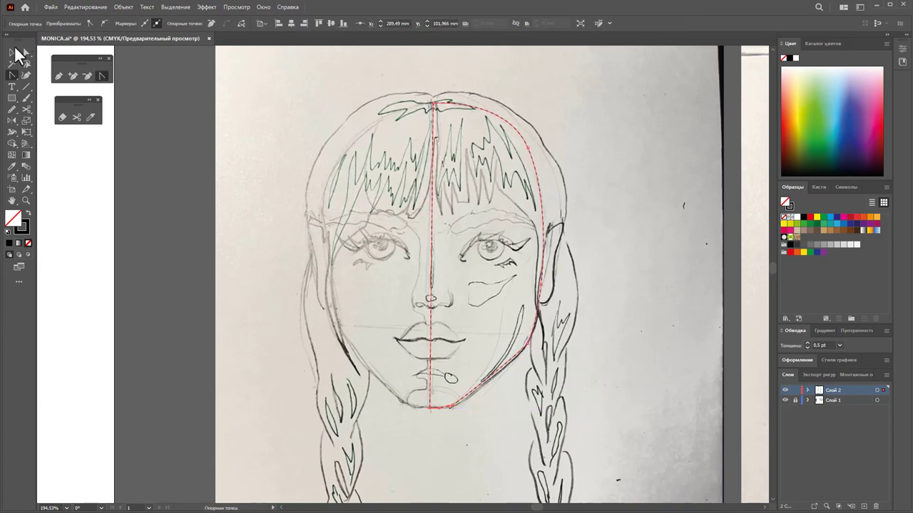
pyautogui.click(15, 52)
pyautogui.click(561, 94)
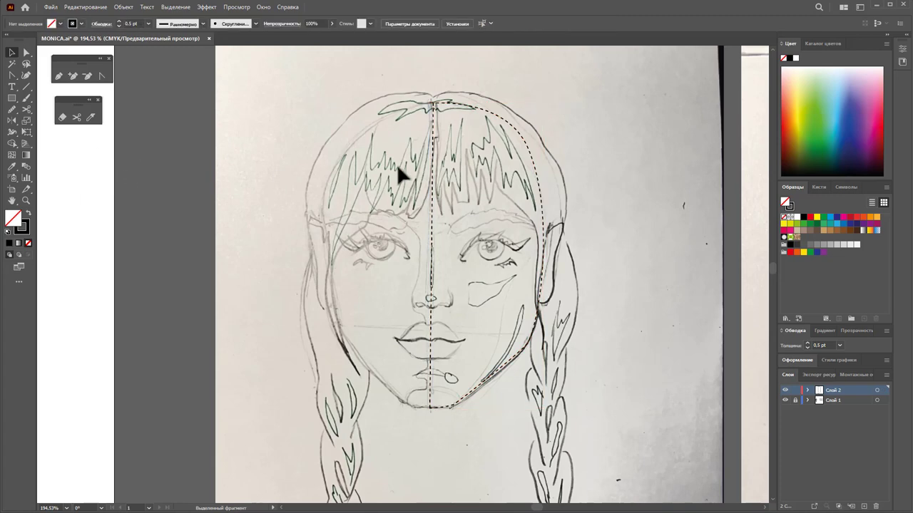
# Reflect a copy of the dashed half-face path across the centre line and select both halves
pyautogui.click(499, 118)
pyautogui.click(11, 121)
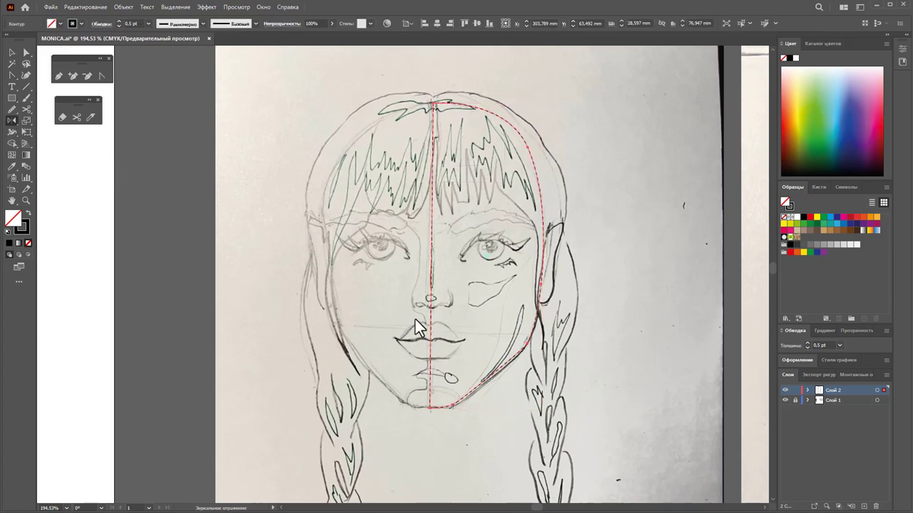
pyautogui.click(431, 253)
pyautogui.moveTo(457, 226); pyautogui.dragTo(365, 246)
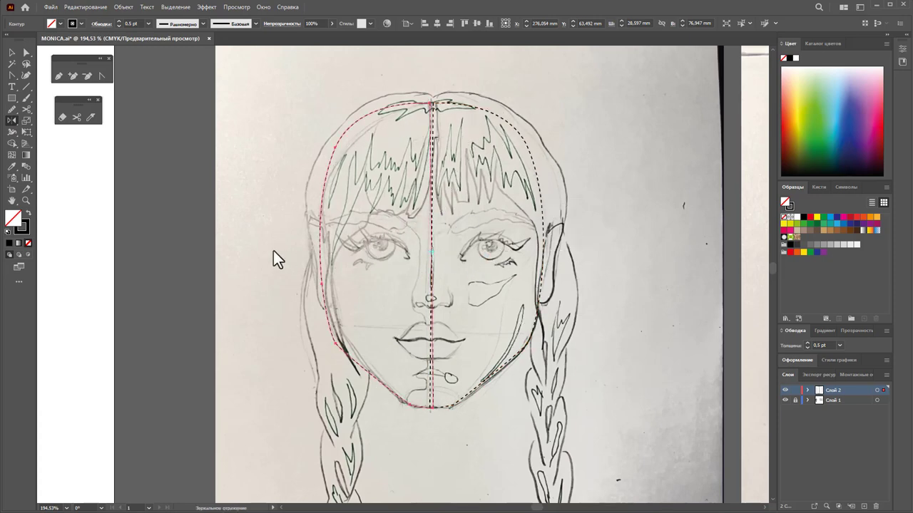
pyautogui.click(11, 52)
pyautogui.click(453, 433)
pyautogui.moveTo(422, 380); pyautogui.dragTo(450, 405)
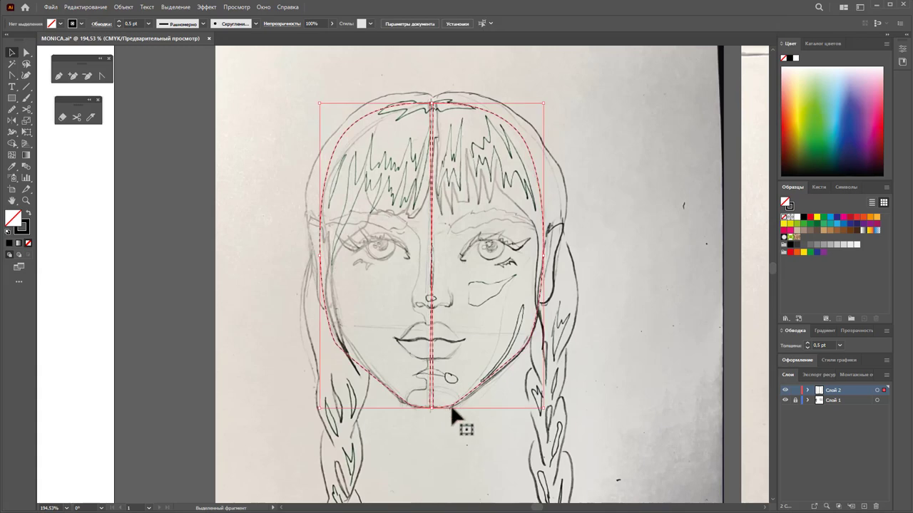
# Unite the two face halves with Pathfinder and move the panel aside
pyautogui.click(264, 8)
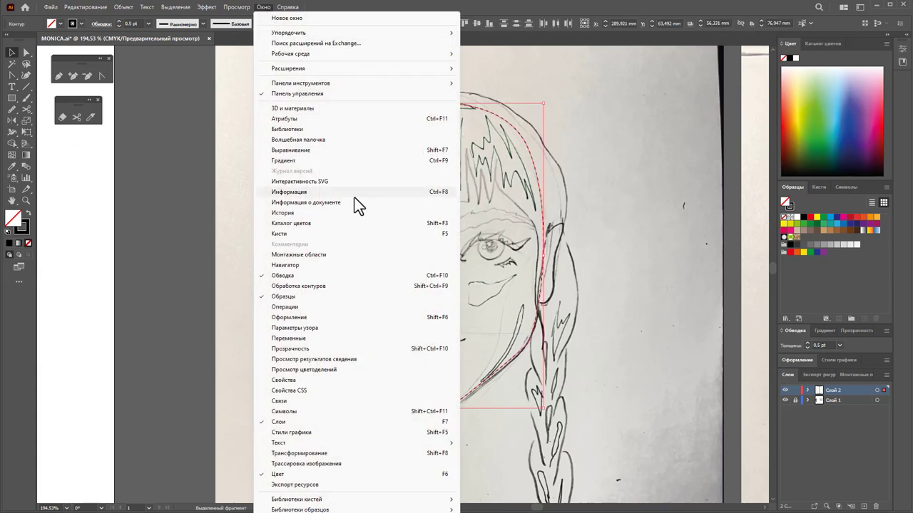
pyautogui.click(358, 286)
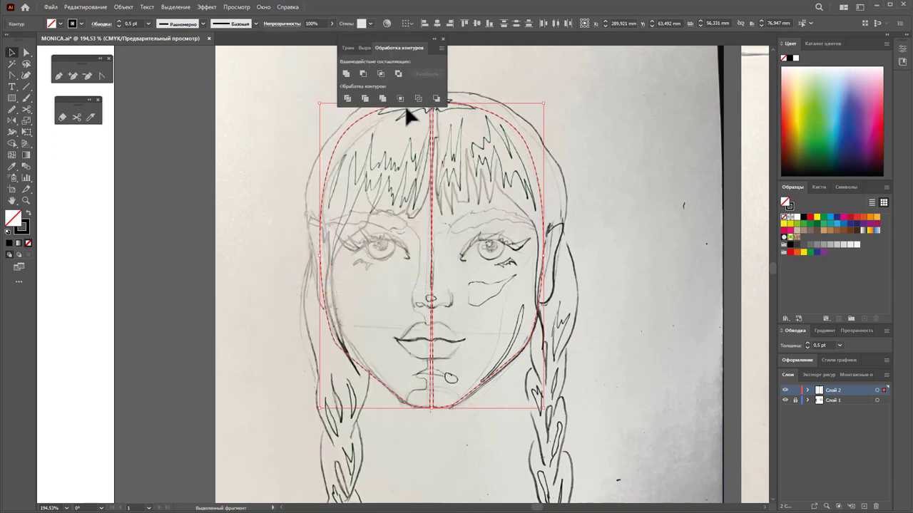
pyautogui.click(347, 72)
pyautogui.moveTo(357, 43); pyautogui.dragTo(608, 55)
# Delete the leftover seam anchors on the centre line, dismiss the alert, and deselect
pyautogui.click(89, 75)
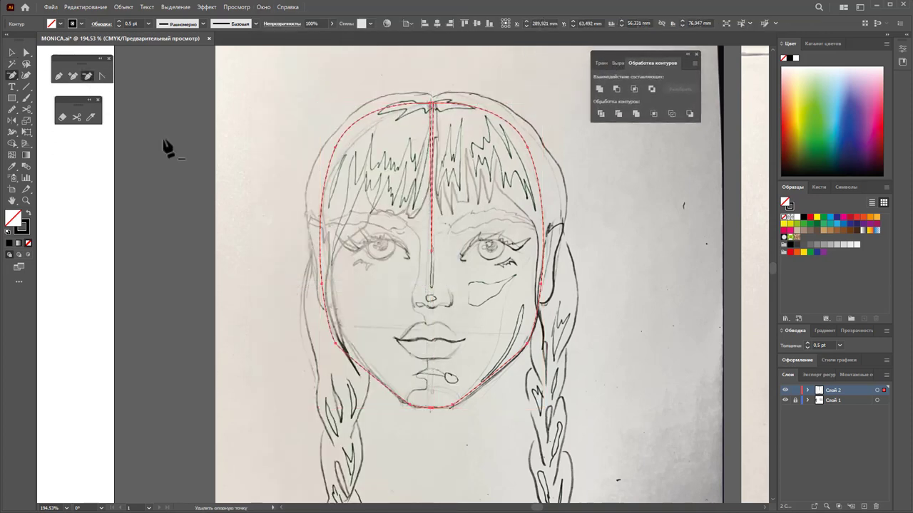
pyautogui.click(431, 249)
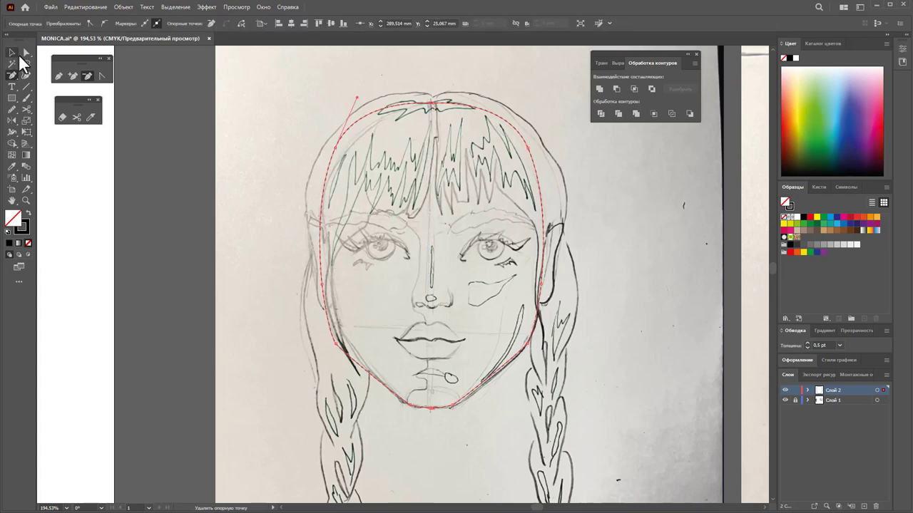
pyautogui.click(432, 417)
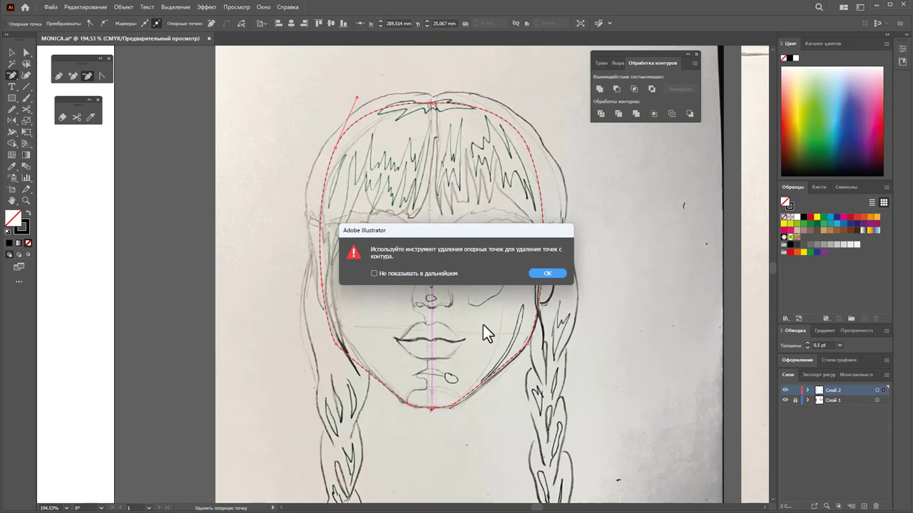
pyautogui.click(546, 273)
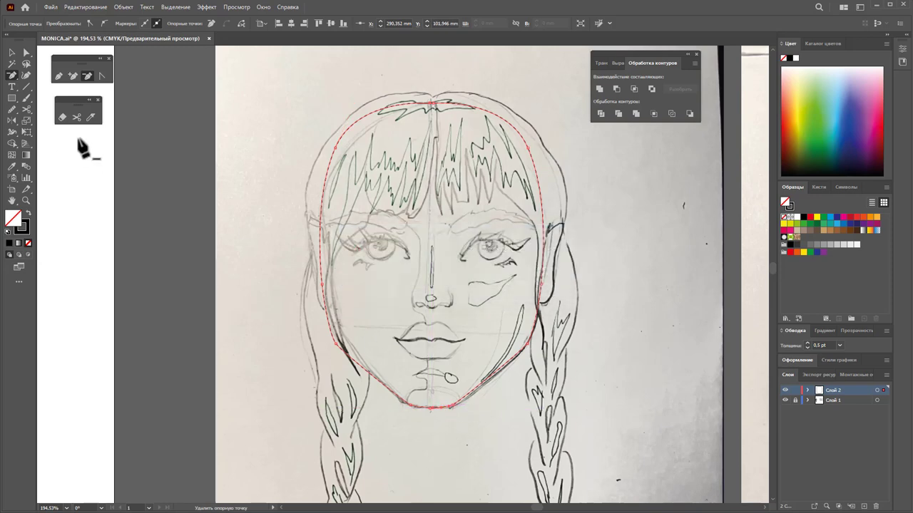
pyautogui.click(12, 52)
pyautogui.click(277, 151)
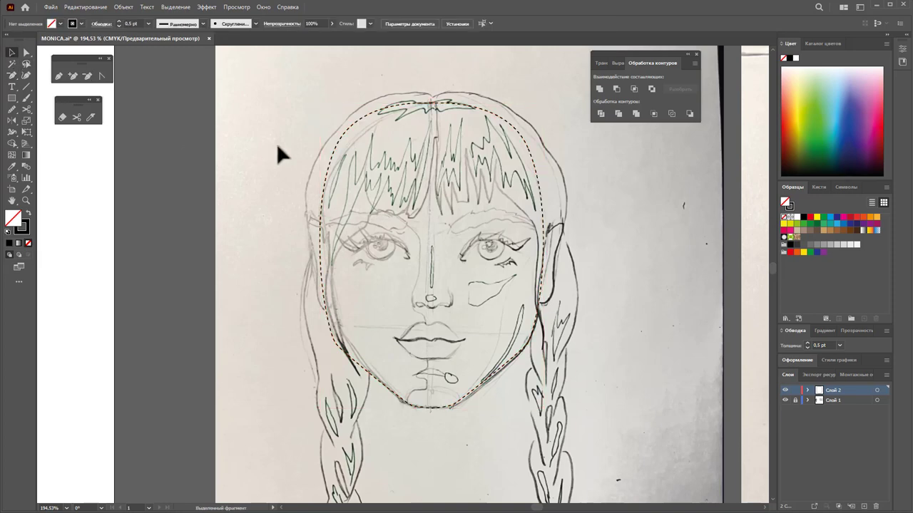
# Give the face outline a red stroke, uncheck Dashed Line, and keep 0.5 pt weight
pyautogui.click(464, 395)
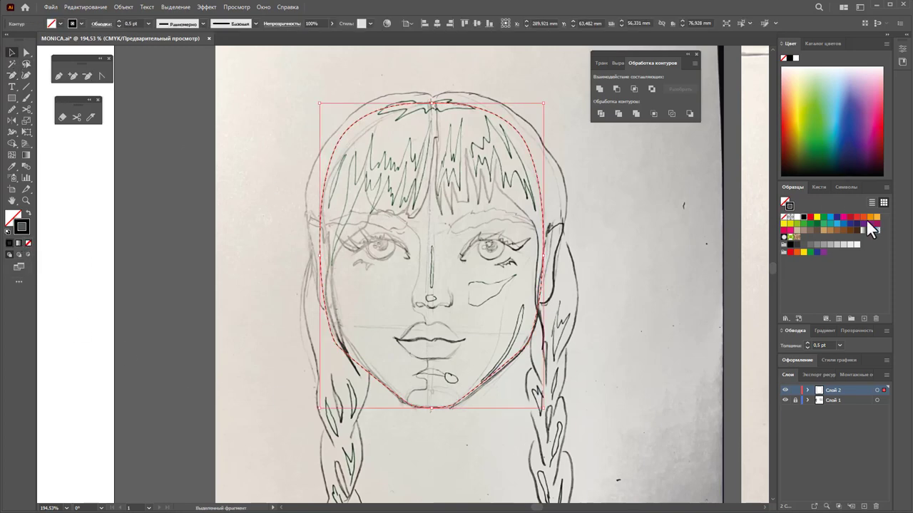
pyautogui.click(810, 217)
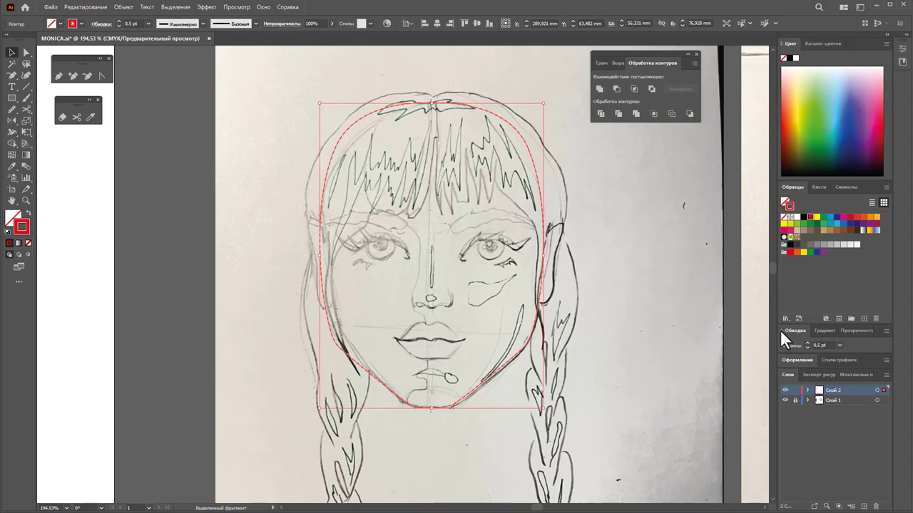
pyautogui.click(780, 330)
pyautogui.click(781, 330)
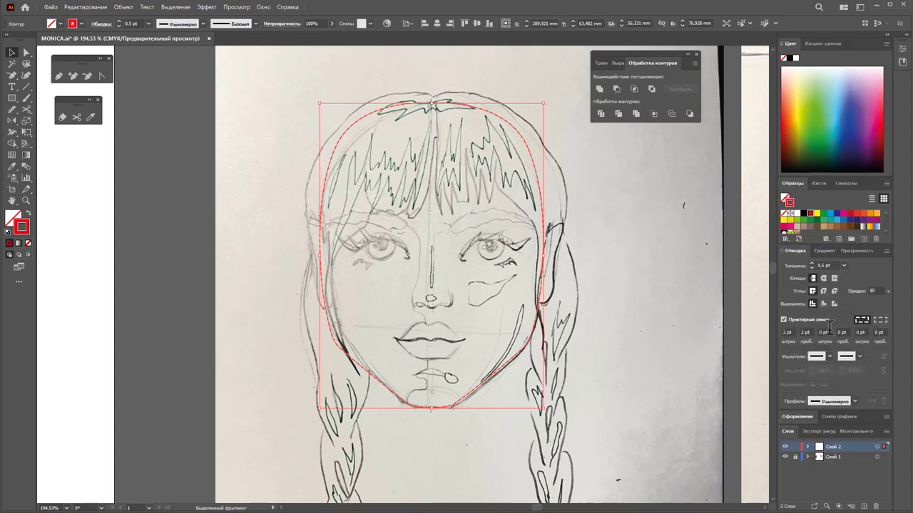
pyautogui.click(783, 320)
pyautogui.click(660, 298)
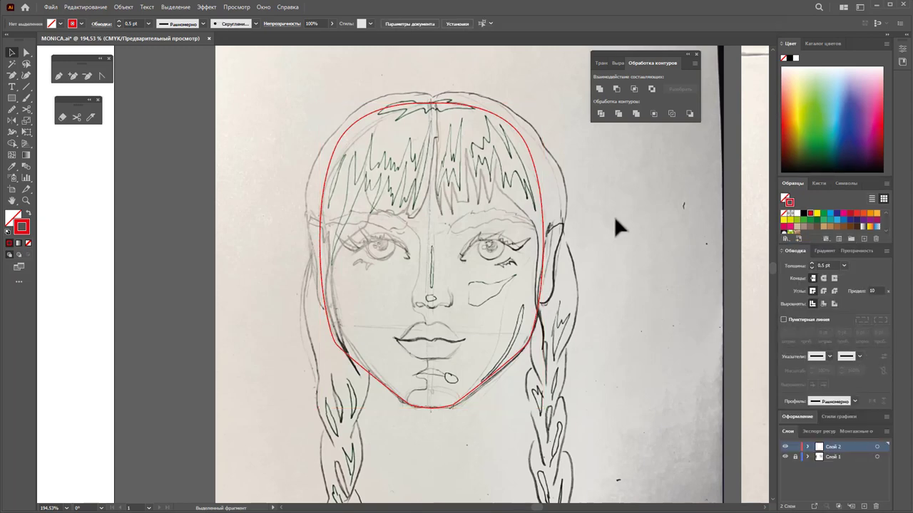
pyautogui.click(844, 265)
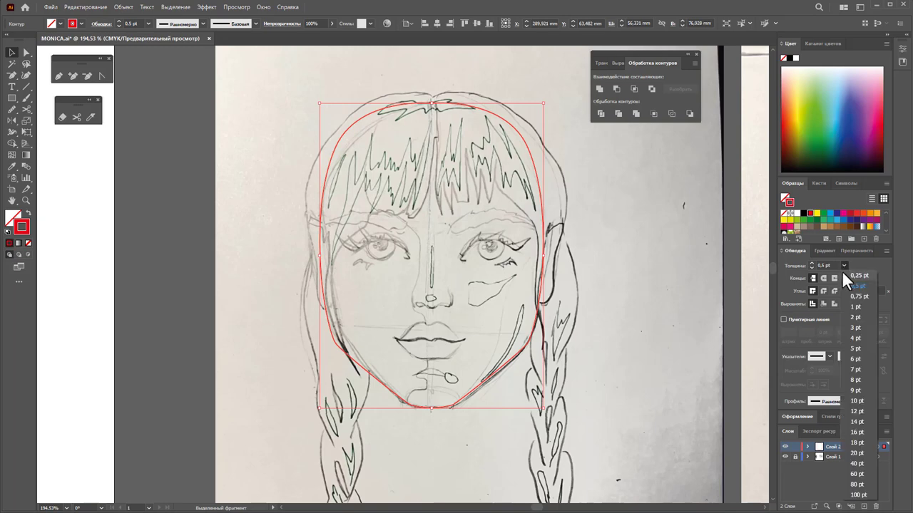
pyautogui.click(699, 245)
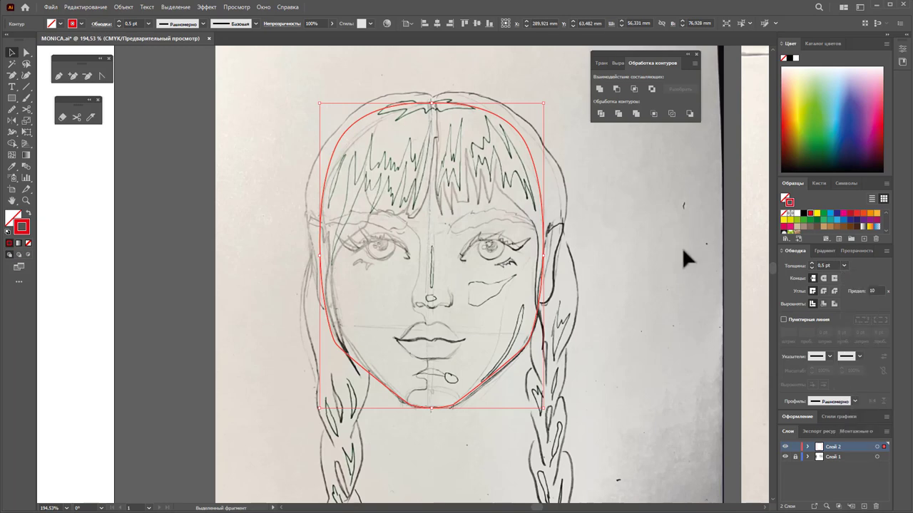
pyautogui.click(415, 373)
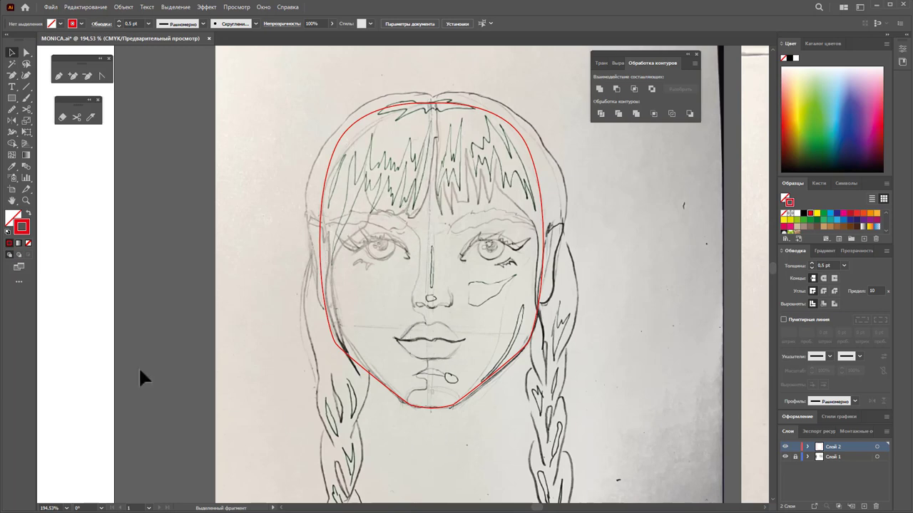
# Zoom in and Pen-trace a line from the crown down past the nose, undoing the last curve
pyautogui.click(26, 201)
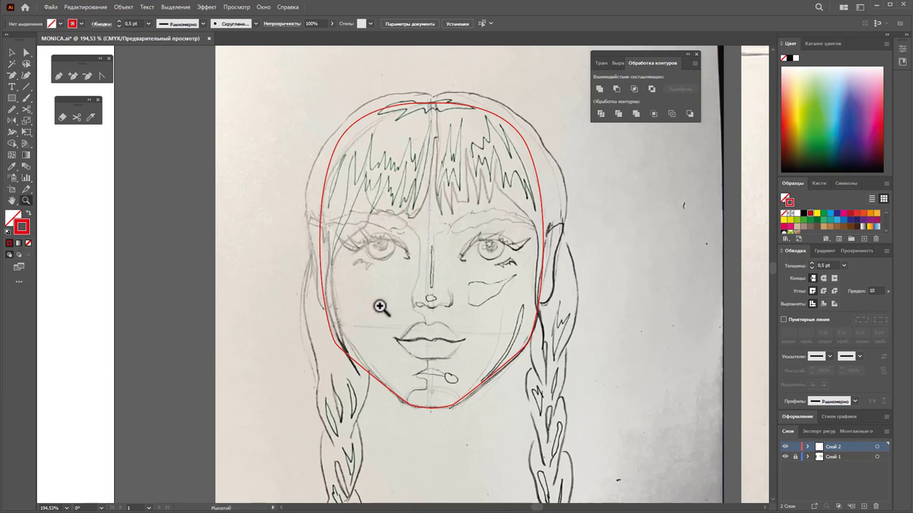
pyautogui.moveTo(379, 307); pyautogui.dragTo(405, 308)
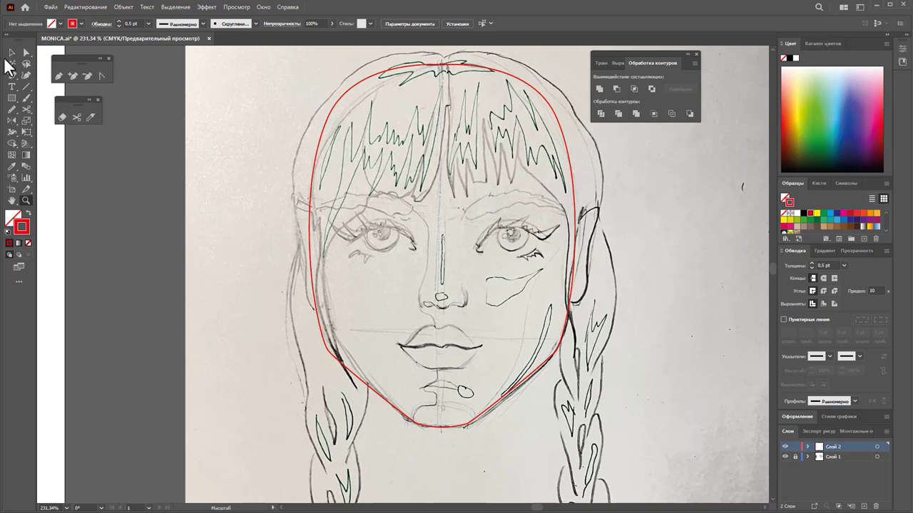
pyautogui.click(11, 74)
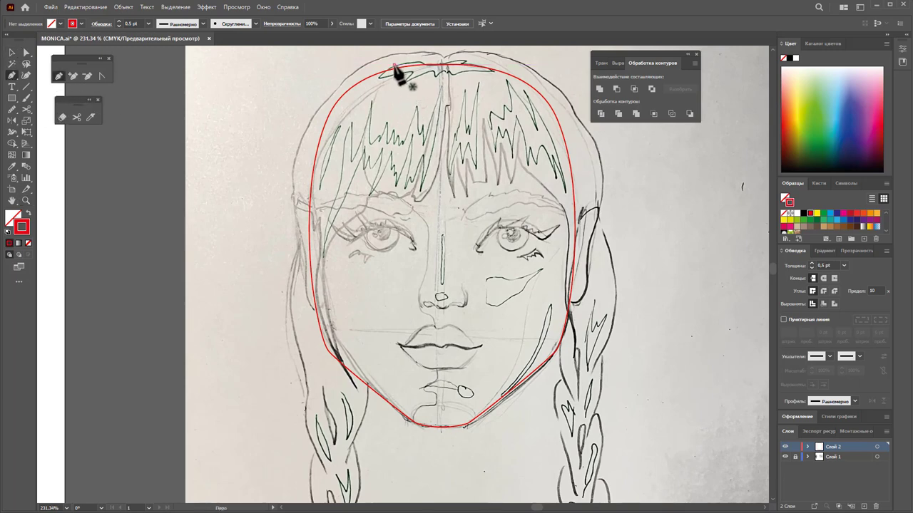
pyautogui.moveTo(394, 71)
pyautogui.mouseDown()
pyautogui.moveTo(366, 136)
pyautogui.moveTo(373, 187)
pyautogui.mouseUp()
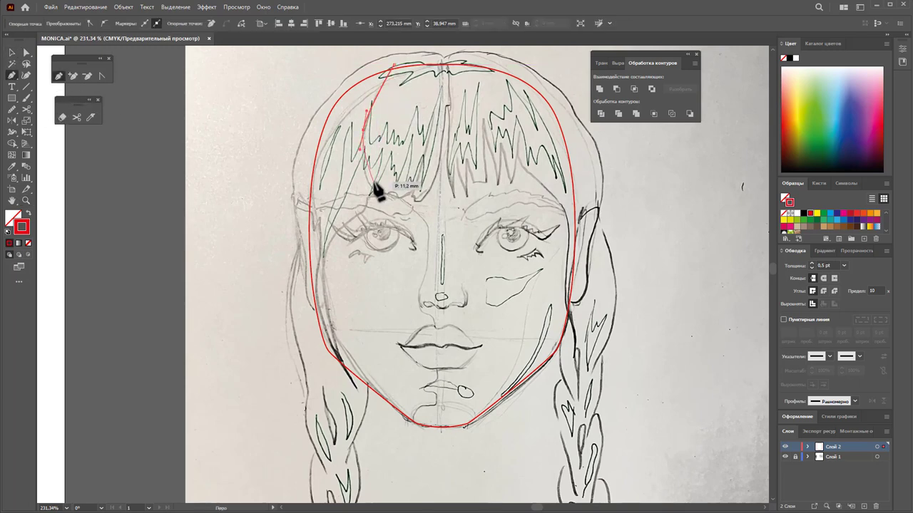
pyautogui.moveTo(426, 230); pyautogui.dragTo(431, 239)
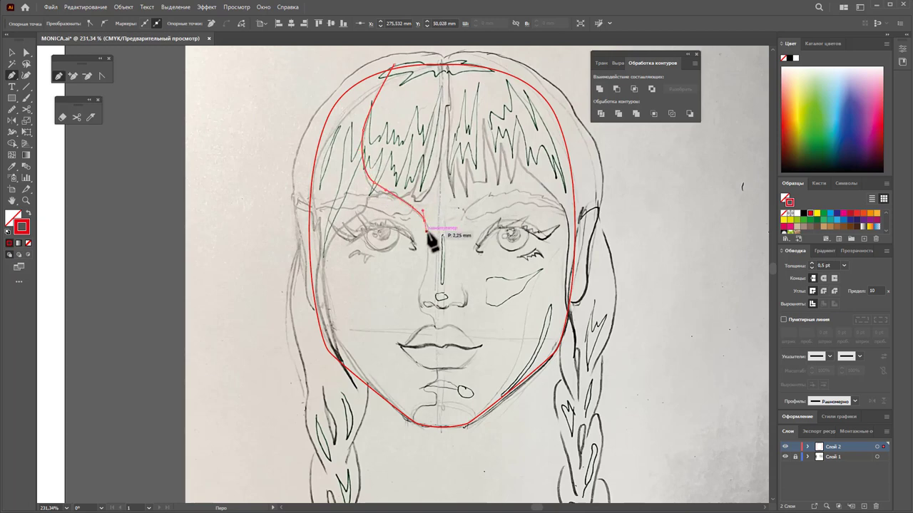
pyautogui.click(426, 280)
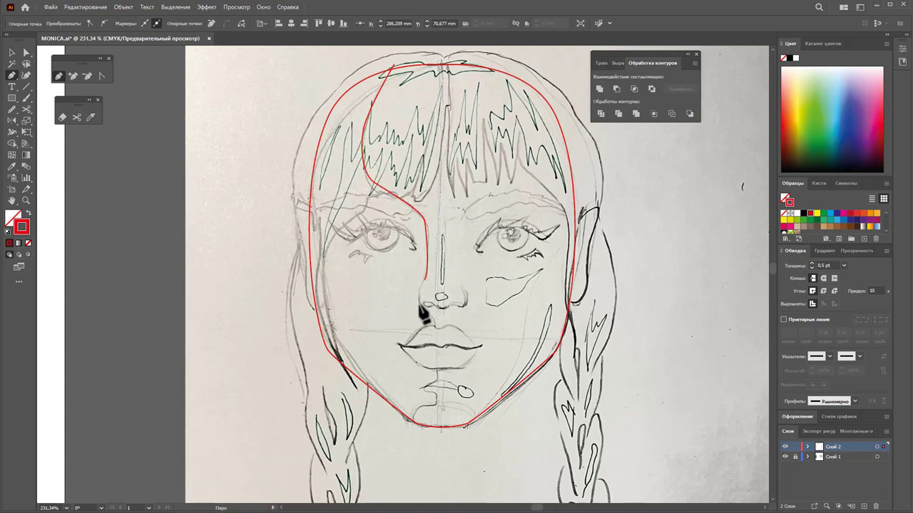
pyautogui.moveTo(432, 318)
pyautogui.mouseDown()
pyautogui.moveTo(437, 335)
pyautogui.moveTo(410, 349)
pyautogui.moveTo(440, 385)
pyautogui.moveTo(426, 391)
pyautogui.moveTo(434, 412)
pyautogui.moveTo(416, 413)
pyautogui.mouseUp()
pyautogui.hotkey('ctrl', 'z')
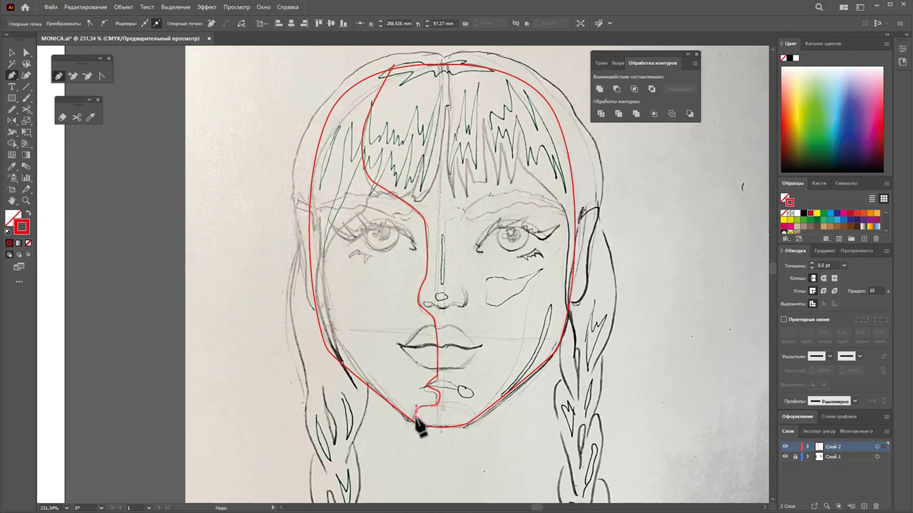
# Close the pen path around the left side of the face back at the top of the head
pyautogui.click(415, 435)
pyautogui.click(247, 308)
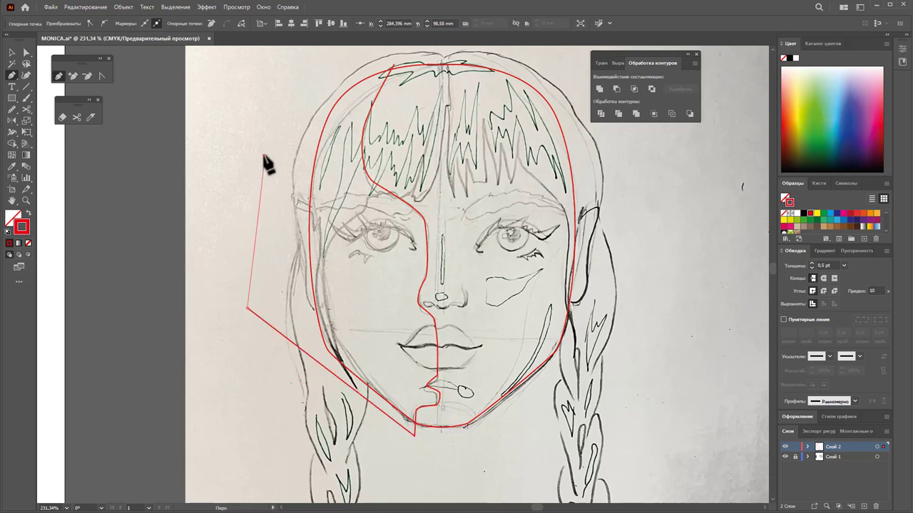
pyautogui.click(264, 158)
pyautogui.click(300, 84)
pyautogui.click(393, 66)
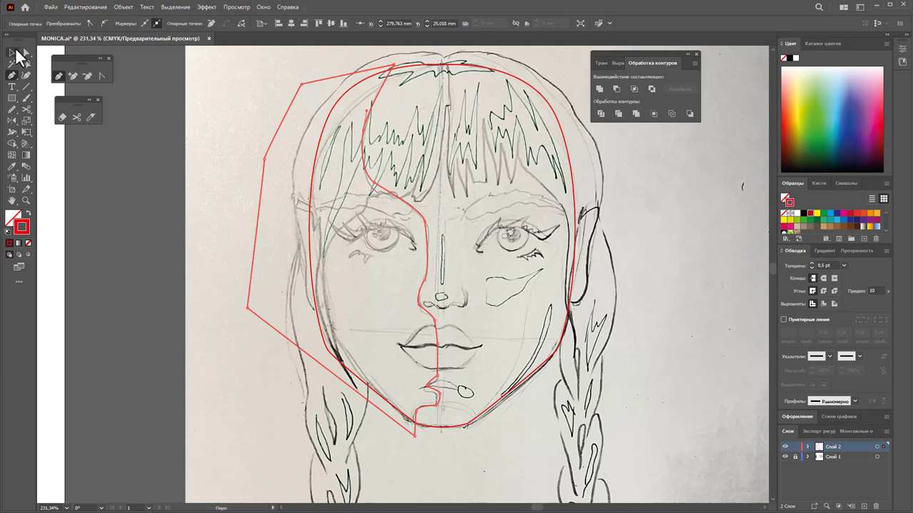
# Drag a copy of the red outline shapes to the left and ungroup them
pyautogui.click(14, 52)
pyautogui.click(426, 296)
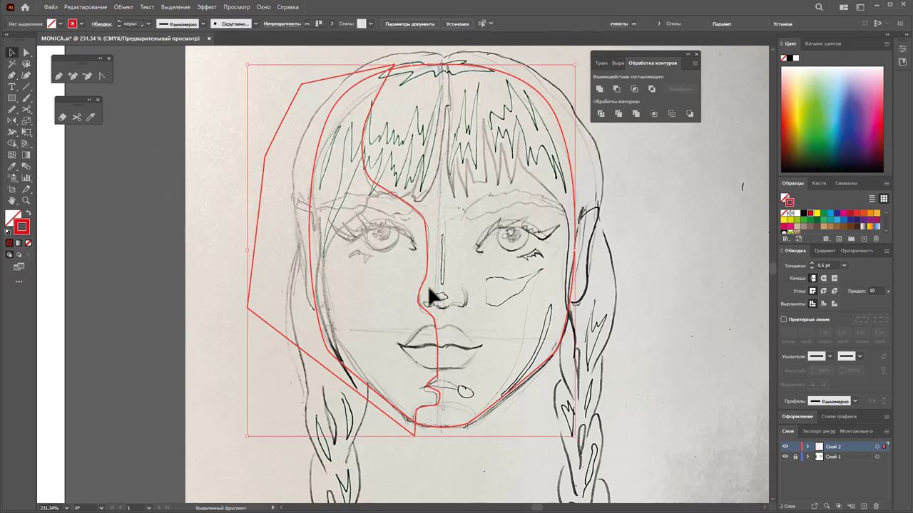
pyautogui.click(433, 320)
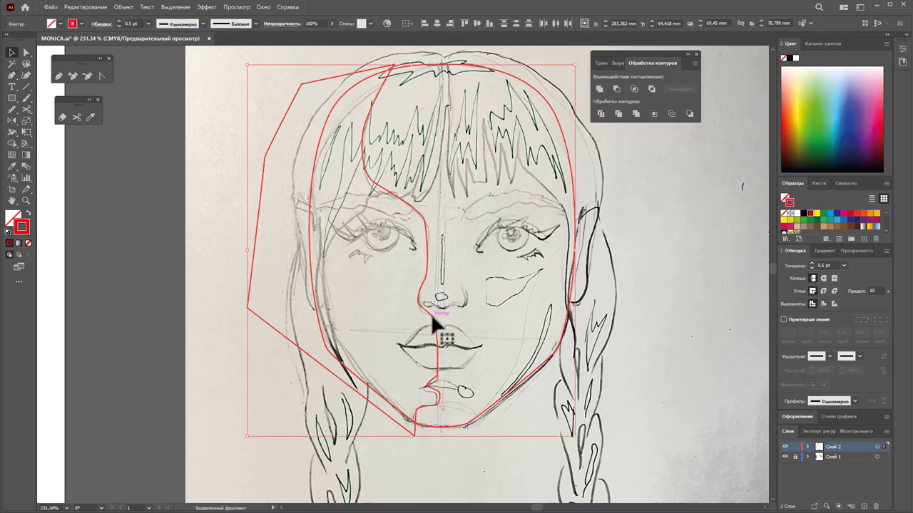
pyautogui.moveTo(433, 322); pyautogui.dragTo(242, 323)
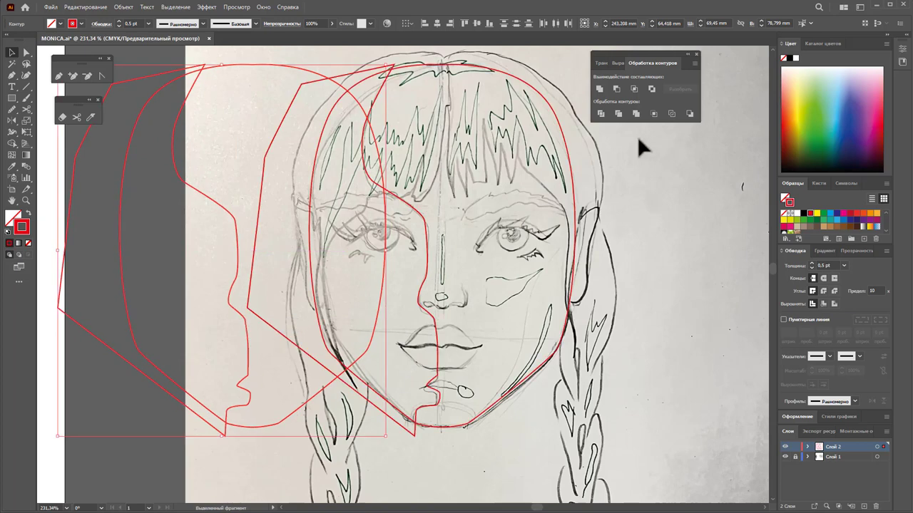
pyautogui.rightClick(308, 242)
pyautogui.click(347, 370)
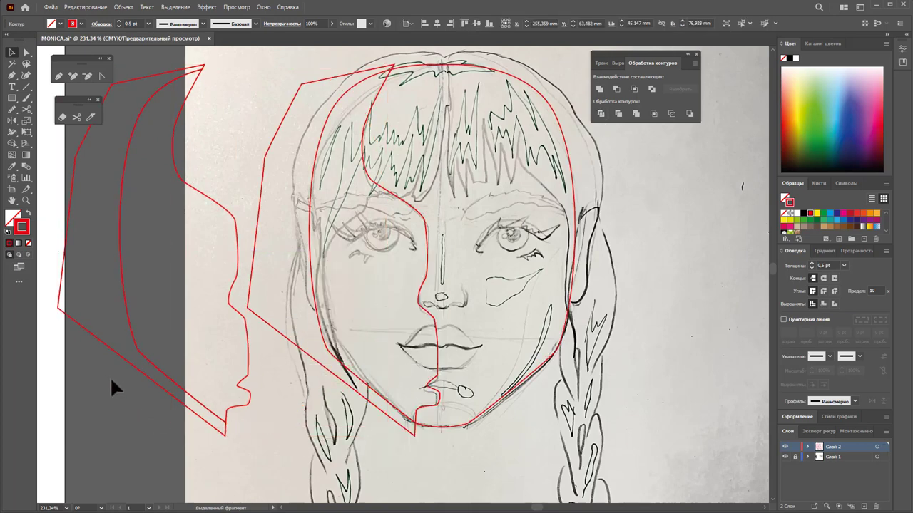
# Delete the stray left outline and move the divided face outline back onto the face
pyautogui.click(93, 329)
pyautogui.press('Delete')
pyautogui.click(286, 337)
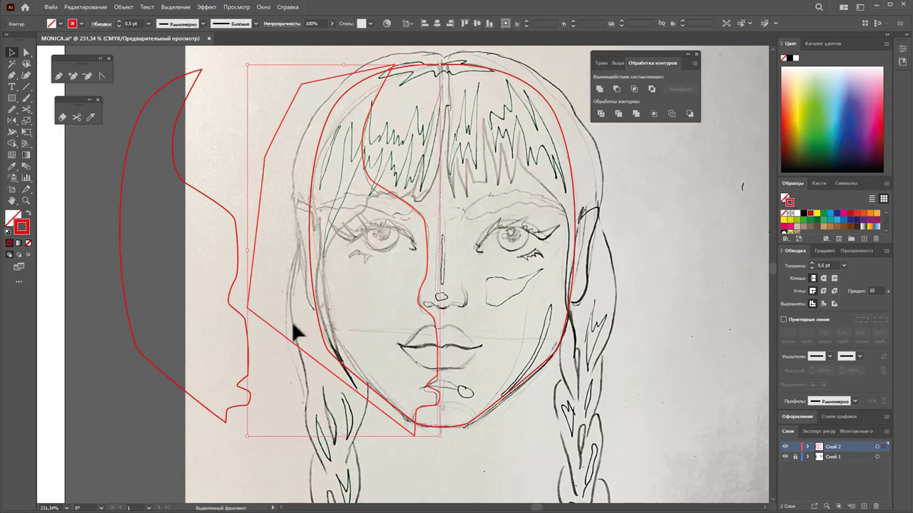
pyautogui.moveTo(295, 332); pyautogui.dragTo(439, 361)
pyautogui.click(266, 434)
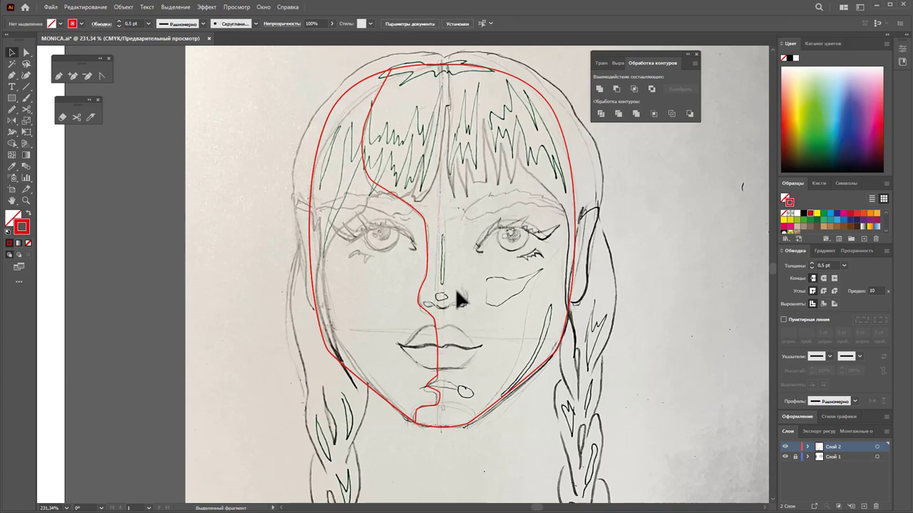
# Draw a closed red Pen shape from the right ear down the cheek to the chin and back
pyautogui.click(59, 76)
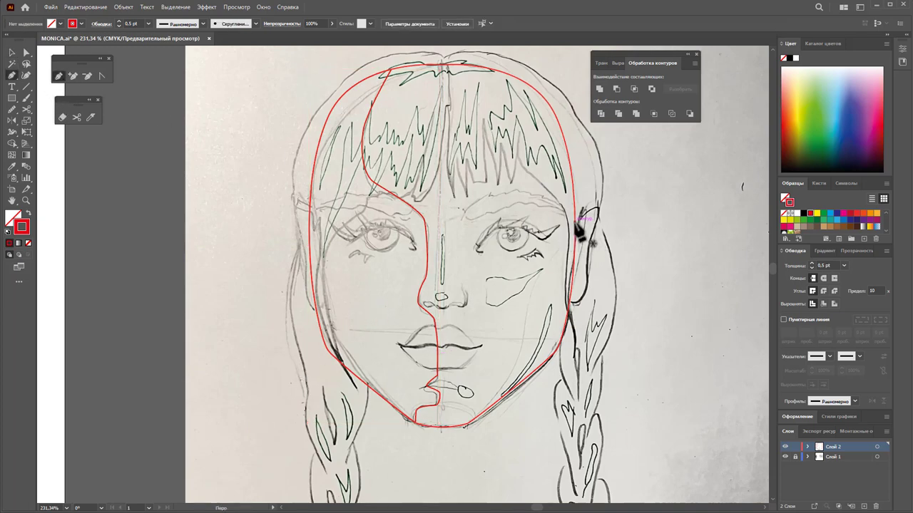
pyautogui.click(575, 225)
pyautogui.click(540, 268)
pyautogui.click(526, 301)
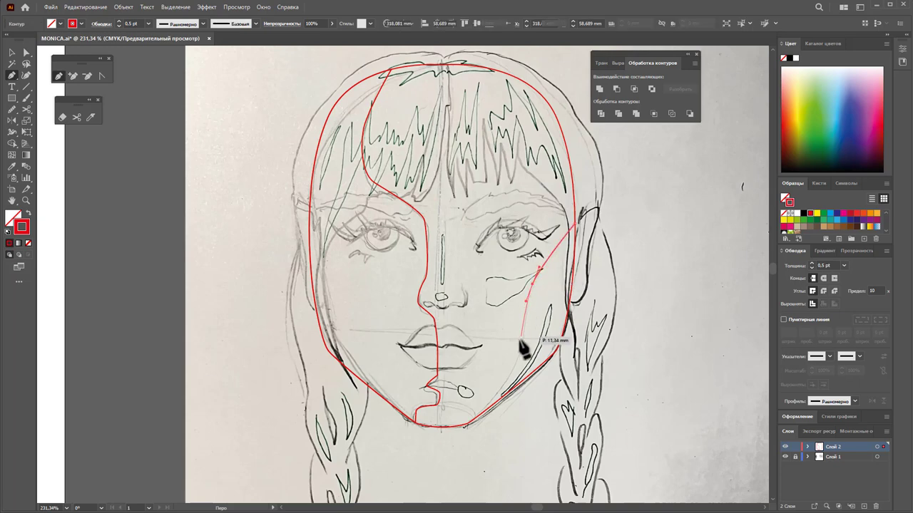
pyautogui.click(514, 372)
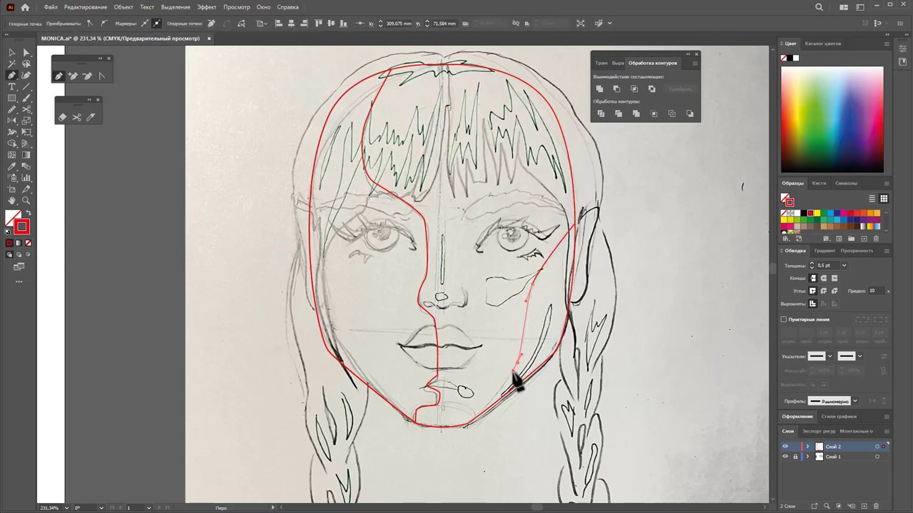
pyautogui.click(470, 425)
pyautogui.click(574, 392)
pyautogui.click(636, 266)
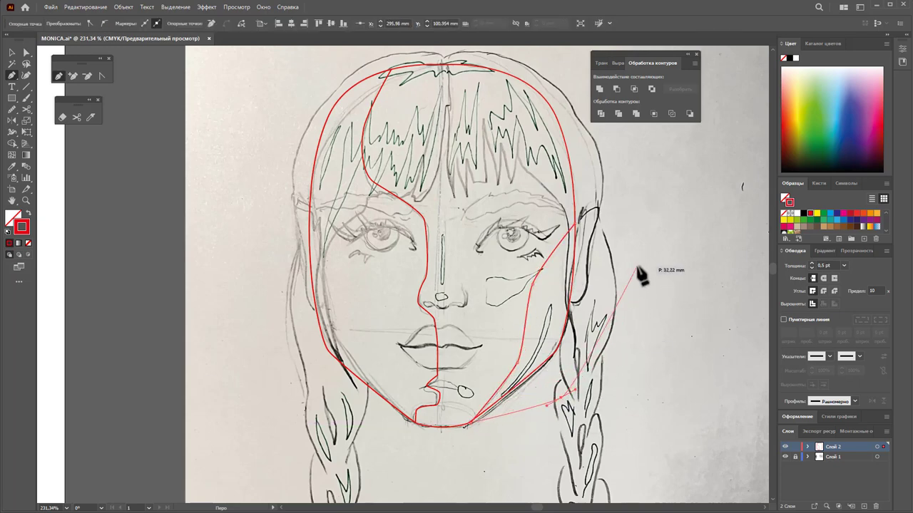
pyautogui.click(576, 225)
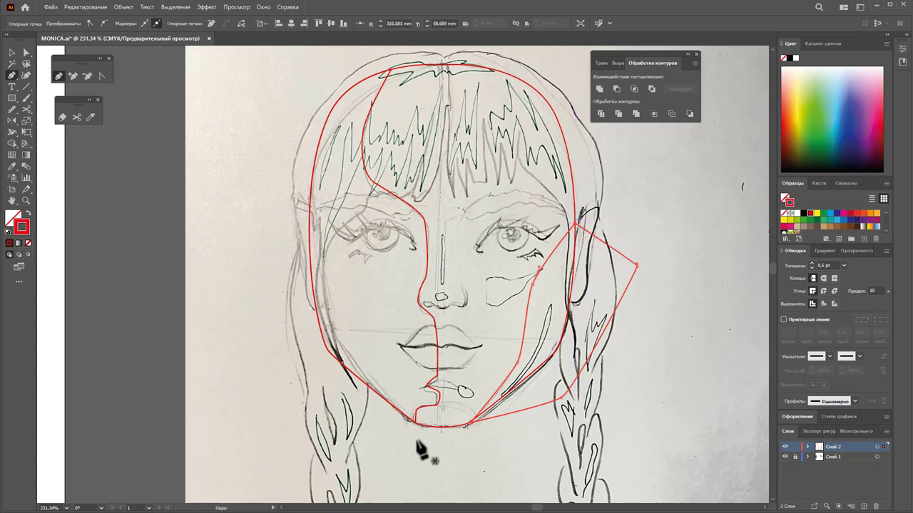
# Alt-drag a copy of the face outline rightward, apply Pathfinder Divide, and ungroup the pieces
pyautogui.click(11, 53)
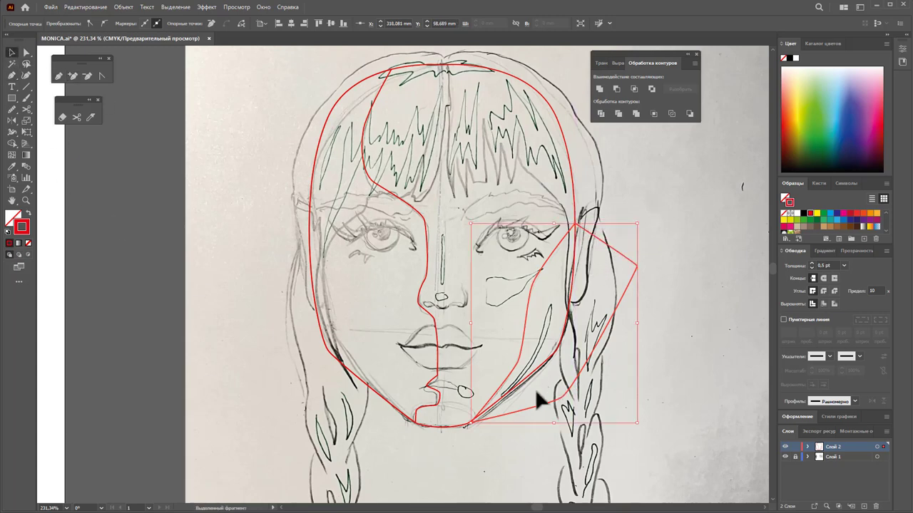
pyautogui.moveTo(504, 388); pyautogui.dragTo(639, 378)
pyautogui.click(603, 114)
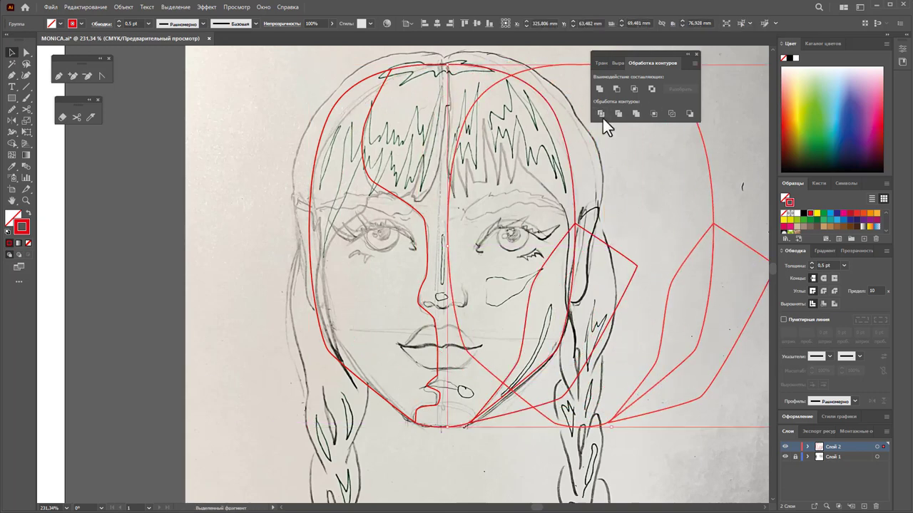
pyautogui.rightClick(665, 237)
pyautogui.click(708, 367)
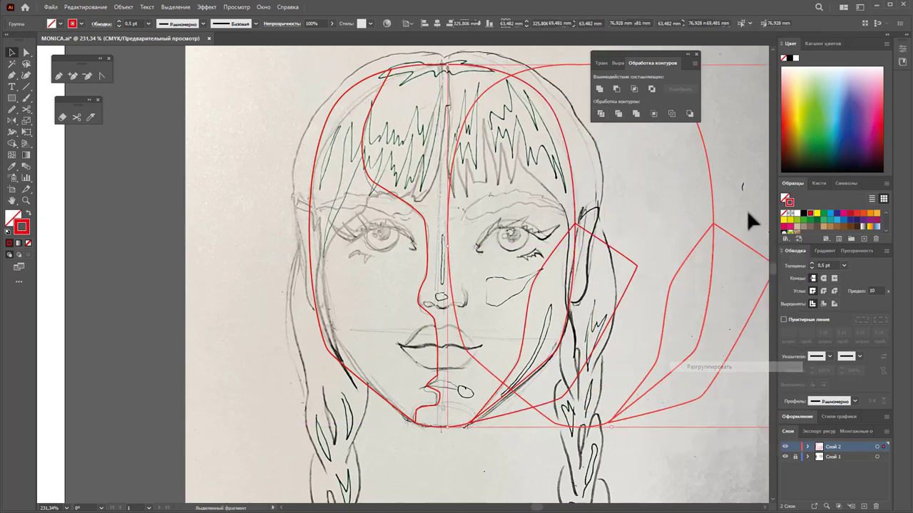
# Delete the three unwanted leftover pieces around the face
pyautogui.click(699, 214)
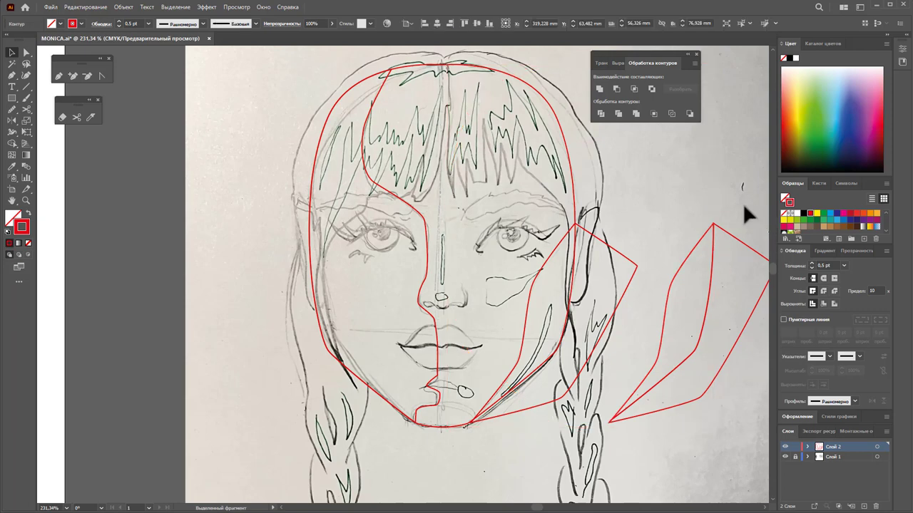
pyautogui.press('Delete')
pyautogui.click(604, 257)
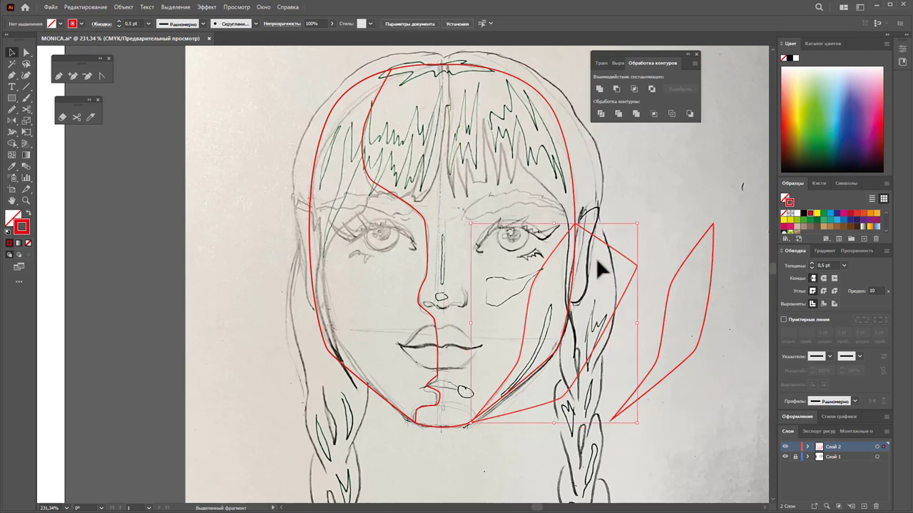
pyautogui.press('Delete')
pyautogui.click(708, 279)
pyautogui.press('Delete')
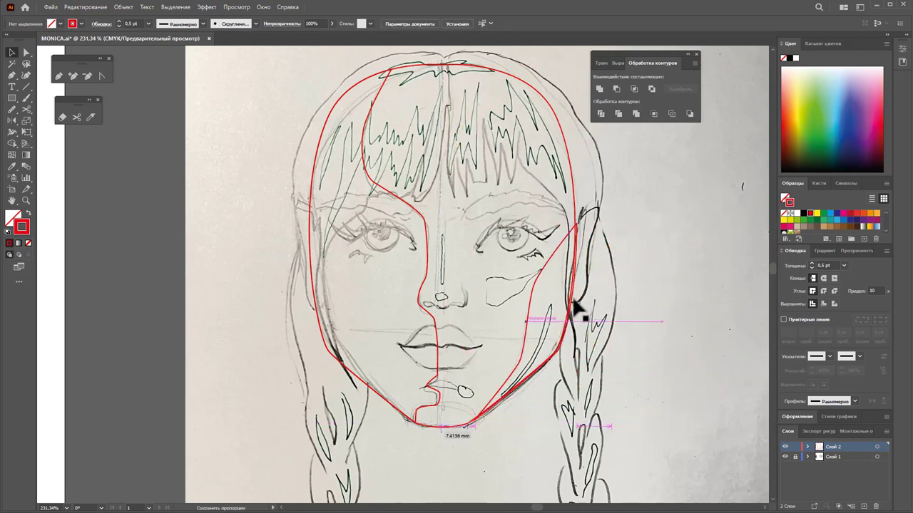
# Delete the selected leftover, then trace a closed four-anchor red chin shape and deselect it
pyautogui.click(577, 307)
pyautogui.press('Delete')
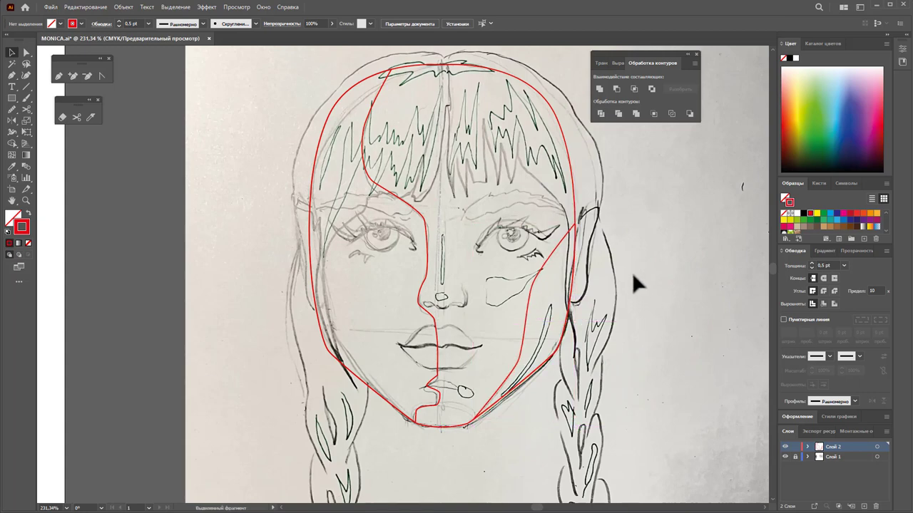
pyautogui.click(59, 76)
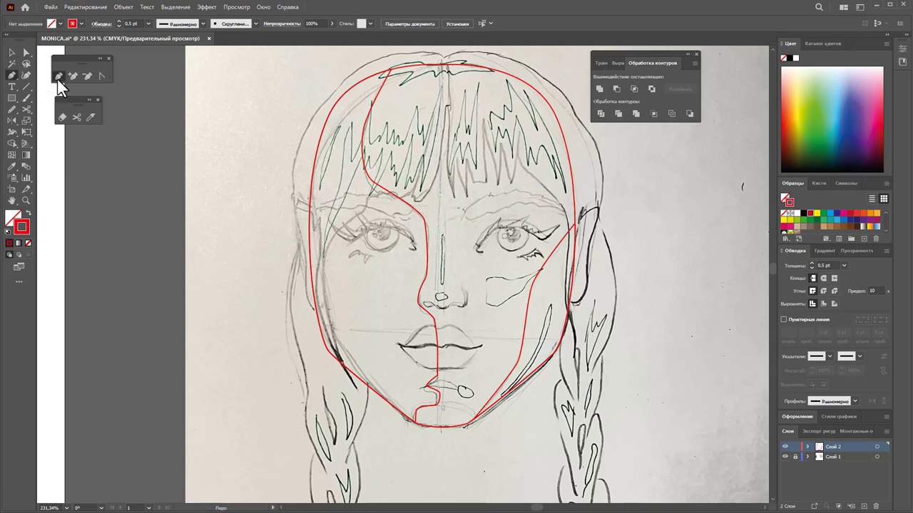
pyautogui.click(418, 416)
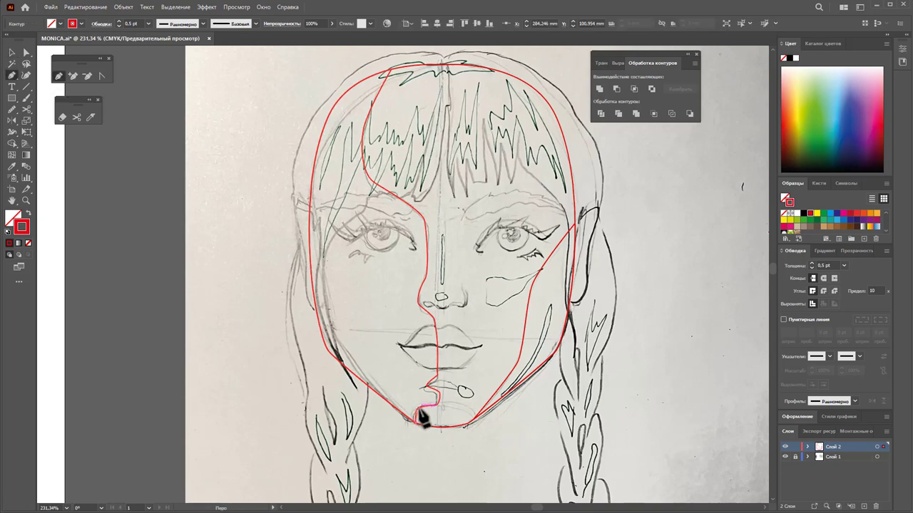
pyautogui.click(448, 410)
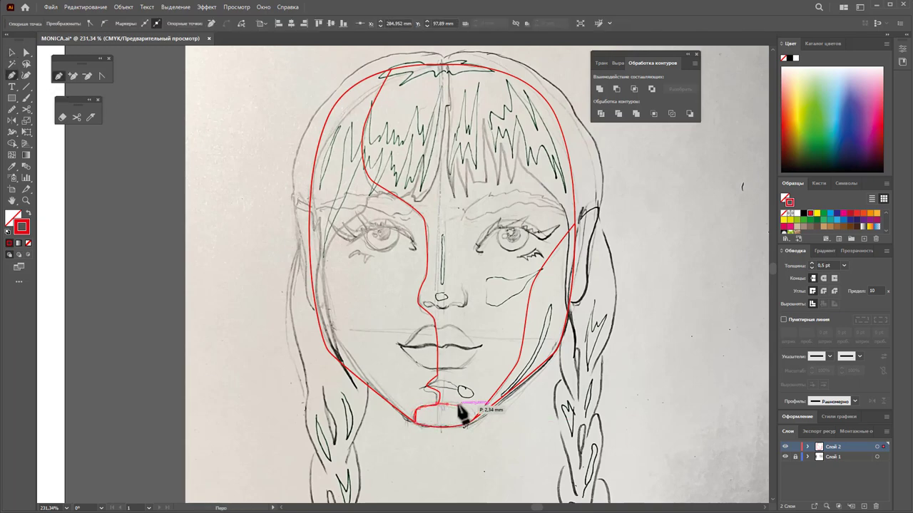
pyautogui.click(449, 406)
pyautogui.click(472, 412)
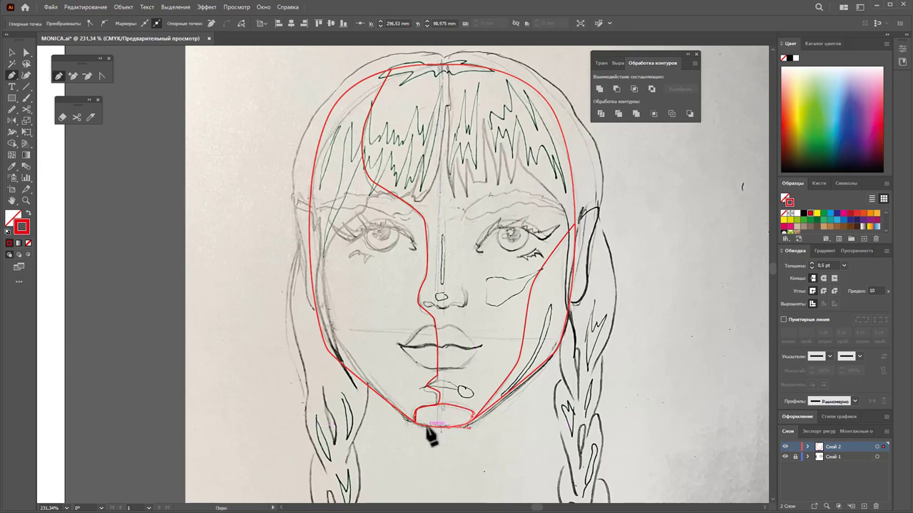
pyautogui.click(428, 426)
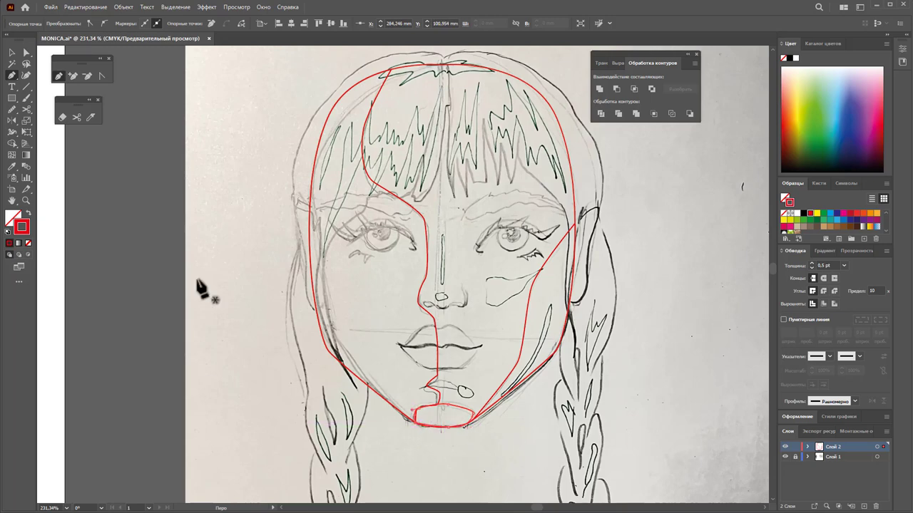
pyautogui.click(11, 53)
pyautogui.click(241, 160)
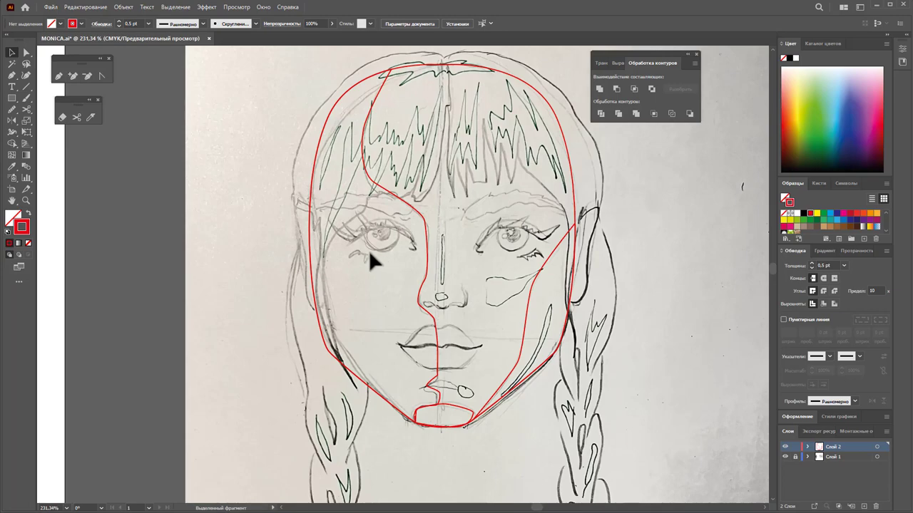
# Zoom in on the eye and trace a closed curved upper-eyelid shape
pyautogui.click(26, 201)
pyautogui.moveTo(524, 243); pyautogui.dragTo(730, 255)
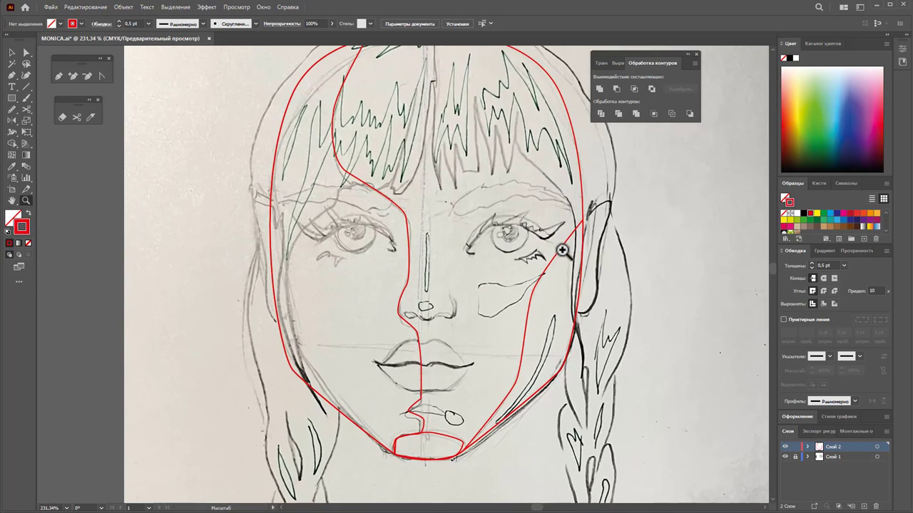
pyautogui.scroll(1, 600, 291)
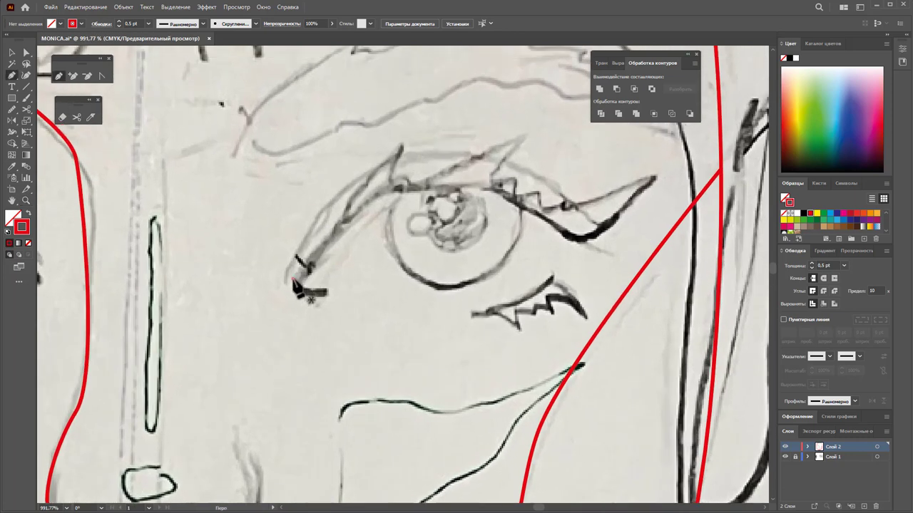
pyautogui.moveTo(307, 238); pyautogui.dragTo(322, 215)
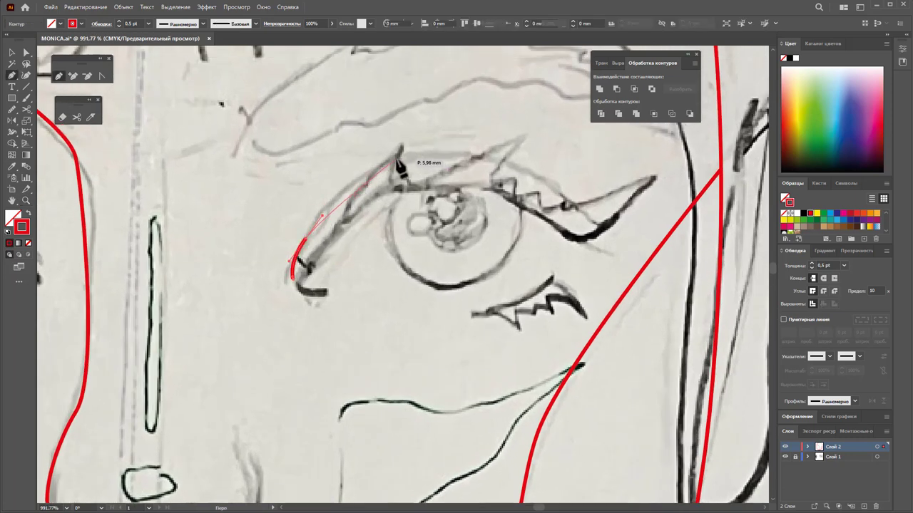
pyautogui.moveTo(397, 157); pyautogui.dragTo(470, 152)
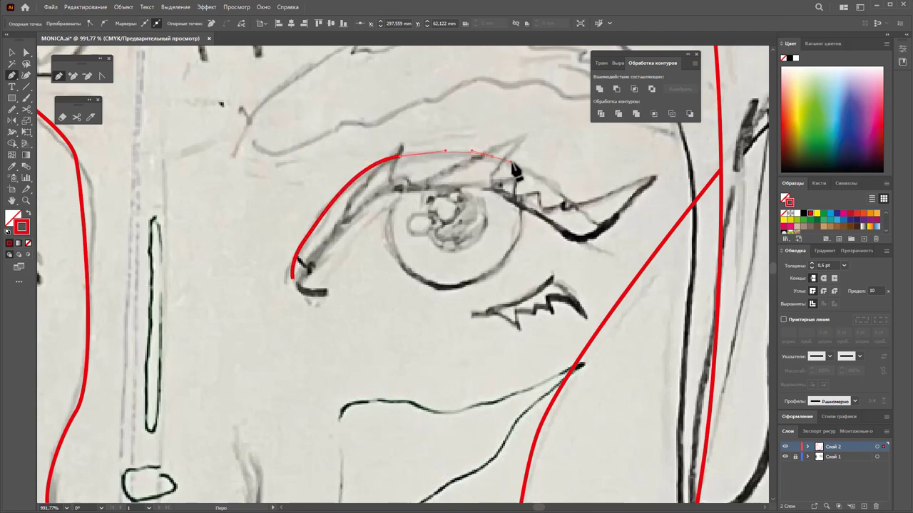
pyautogui.moveTo(598, 229); pyautogui.dragTo(579, 246)
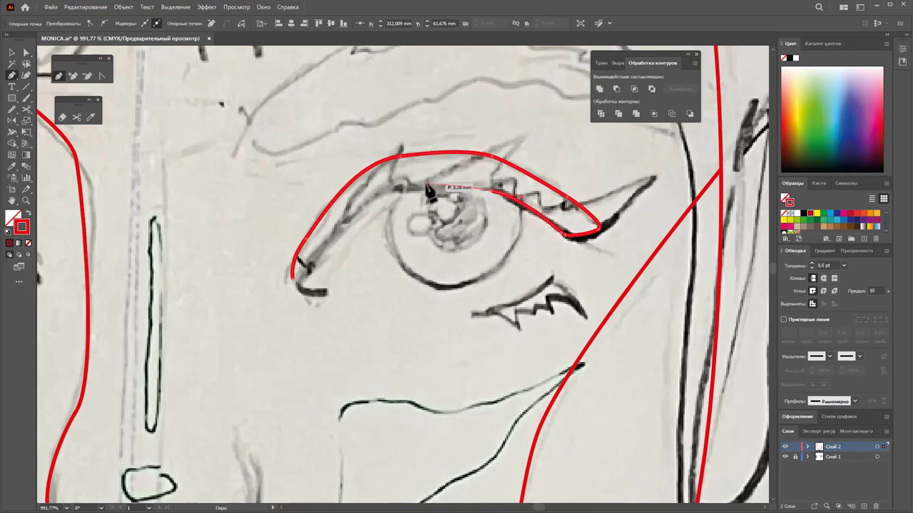
pyautogui.moveTo(391, 189); pyautogui.dragTo(327, 241)
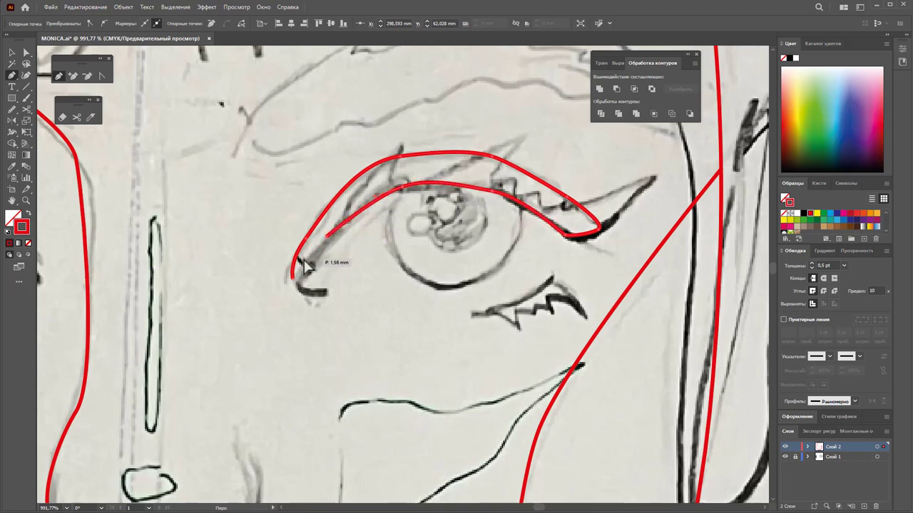
pyautogui.click(299, 278)
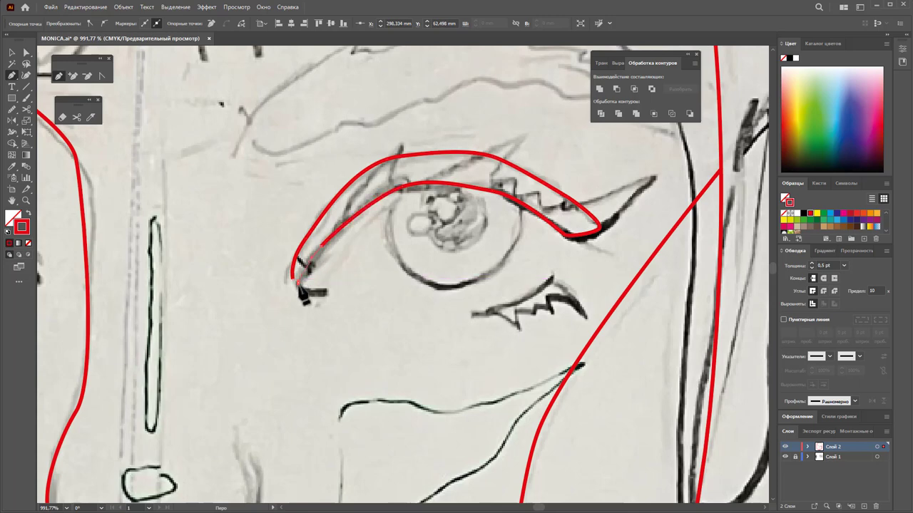
pyautogui.click(294, 279)
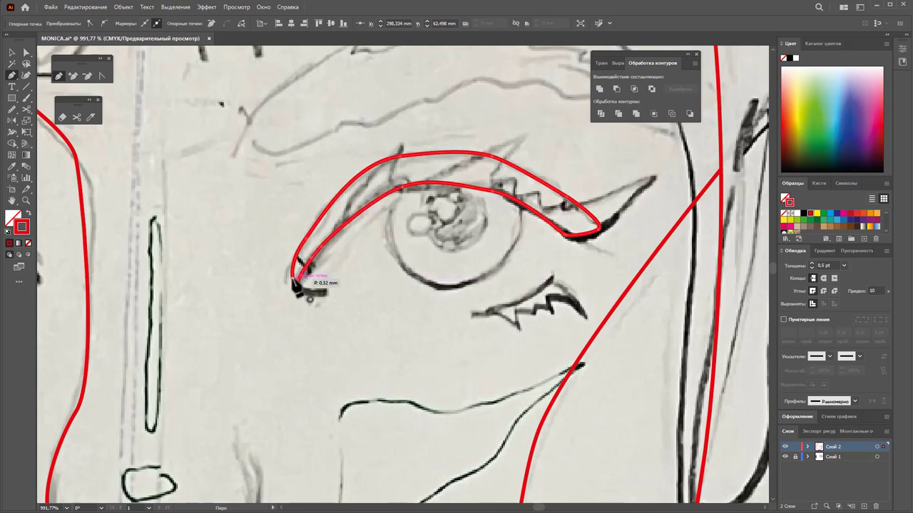
# Trace the eyelid line to the inner corner with a small hook, then end the path and deselect
pyautogui.click(326, 294)
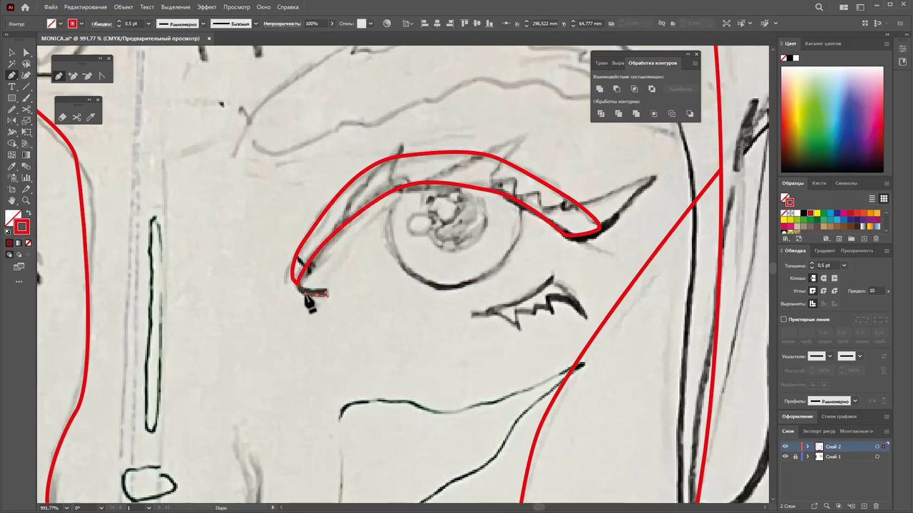
pyautogui.moveTo(302, 293); pyautogui.dragTo(308, 271)
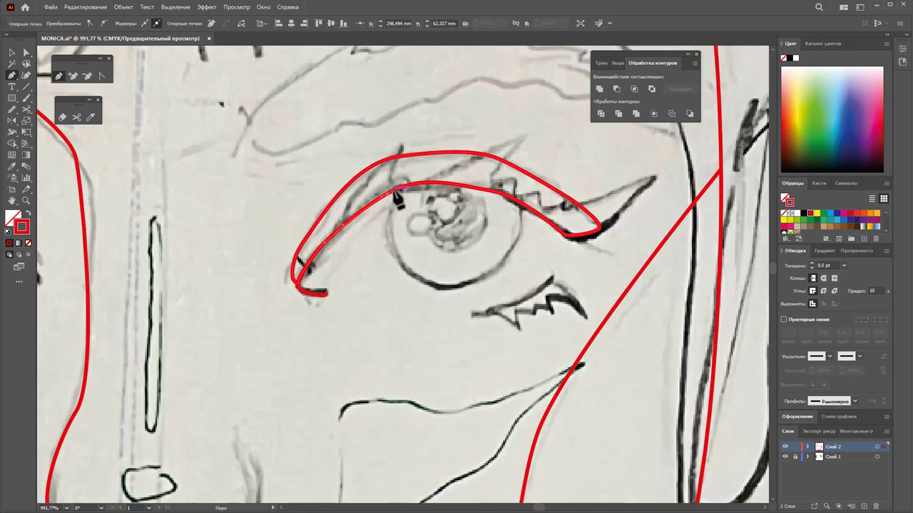
pyautogui.moveTo(439, 185)
pyautogui.mouseDown()
pyautogui.moveTo(542, 206)
pyautogui.moveTo(576, 243)
pyautogui.moveTo(615, 227)
pyautogui.mouseUp()
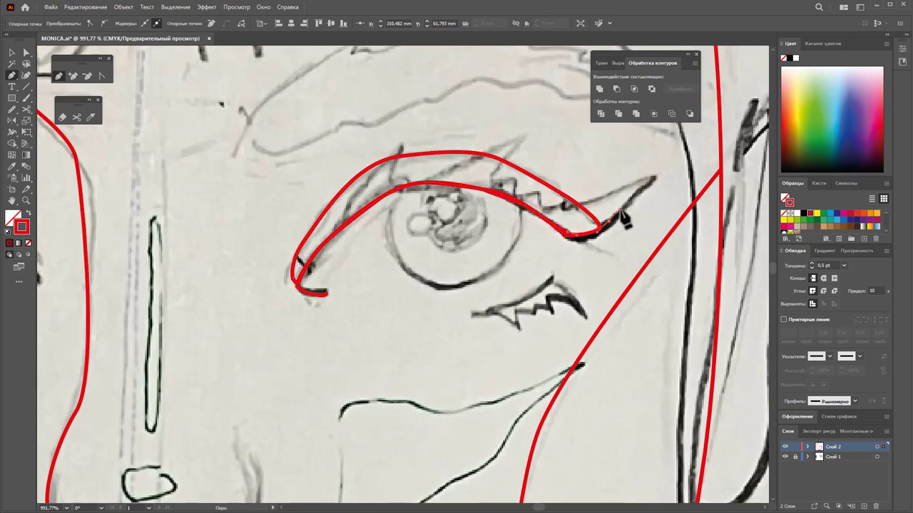
pyautogui.moveTo(633, 192)
pyautogui.mouseDown()
pyautogui.moveTo(594, 241)
pyautogui.moveTo(478, 198)
pyautogui.moveTo(421, 198)
pyautogui.moveTo(383, 204)
pyautogui.moveTo(333, 257)
pyautogui.moveTo(321, 256)
pyautogui.mouseUp()
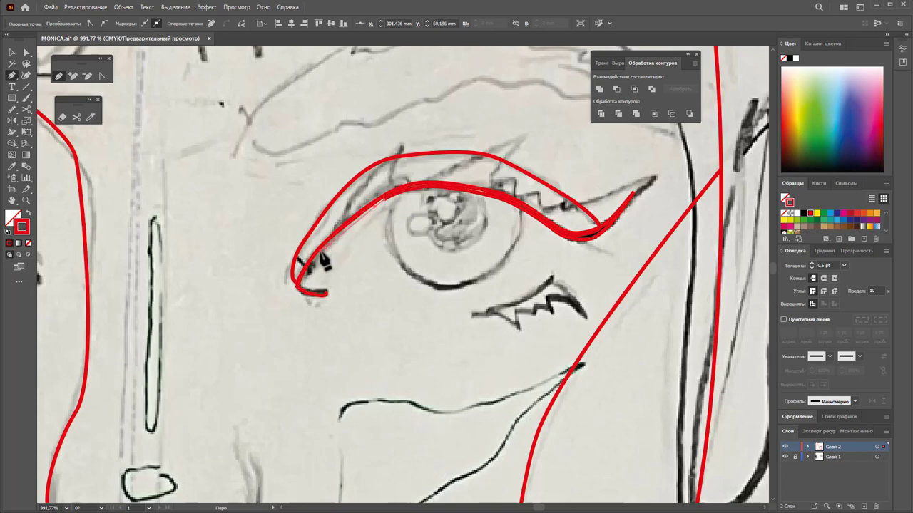
pyautogui.click(305, 286)
pyautogui.moveTo(309, 287); pyautogui.dragTo(328, 293)
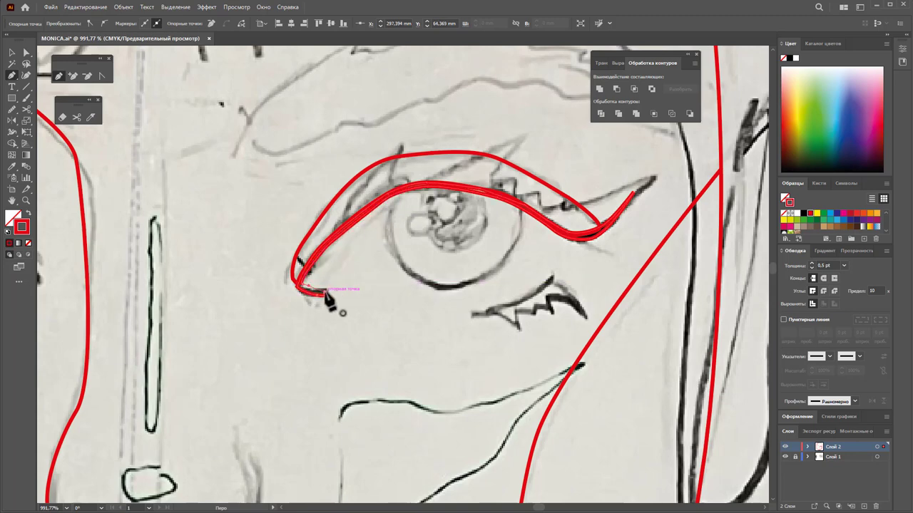
pyautogui.press('Escape')
pyautogui.click(12, 53)
pyautogui.click(143, 74)
# Continue the eyelid path with zigzag lash points along the upper lid to the outer tip
pyautogui.press('p')
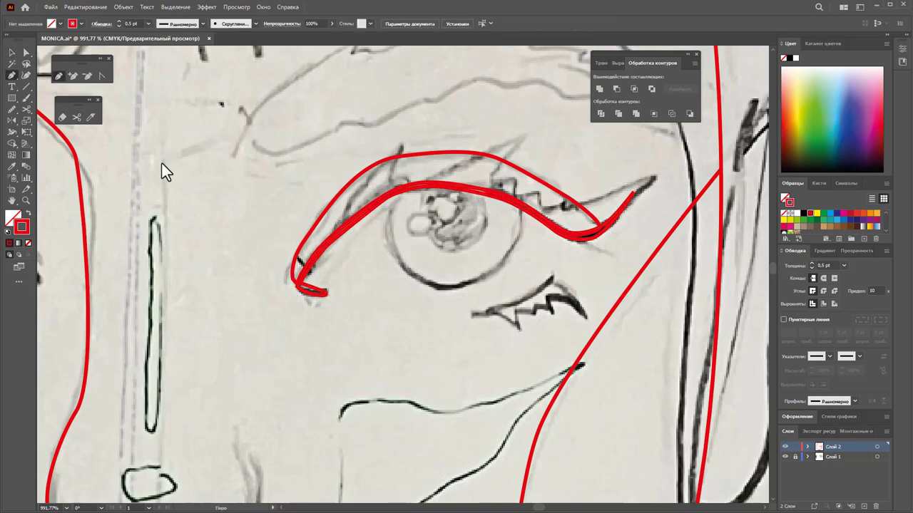
pyautogui.click(308, 246)
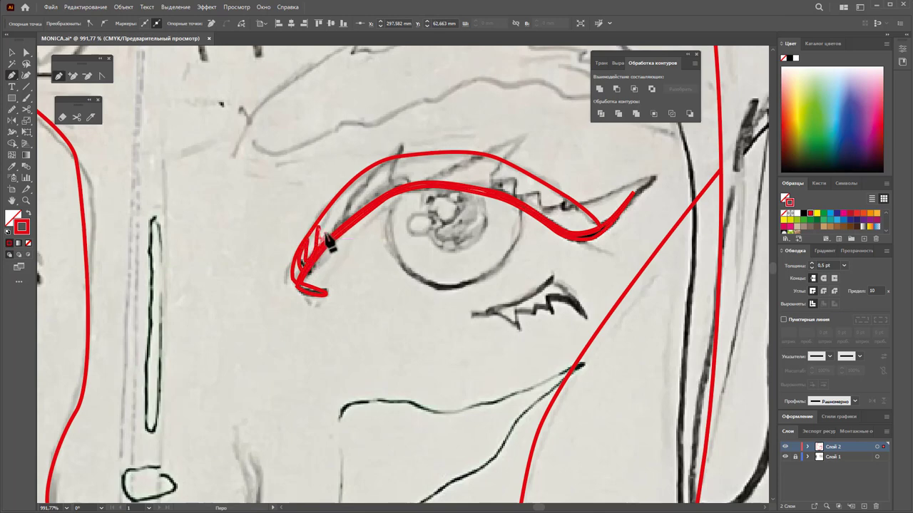
pyautogui.click(356, 181)
pyautogui.click(385, 152)
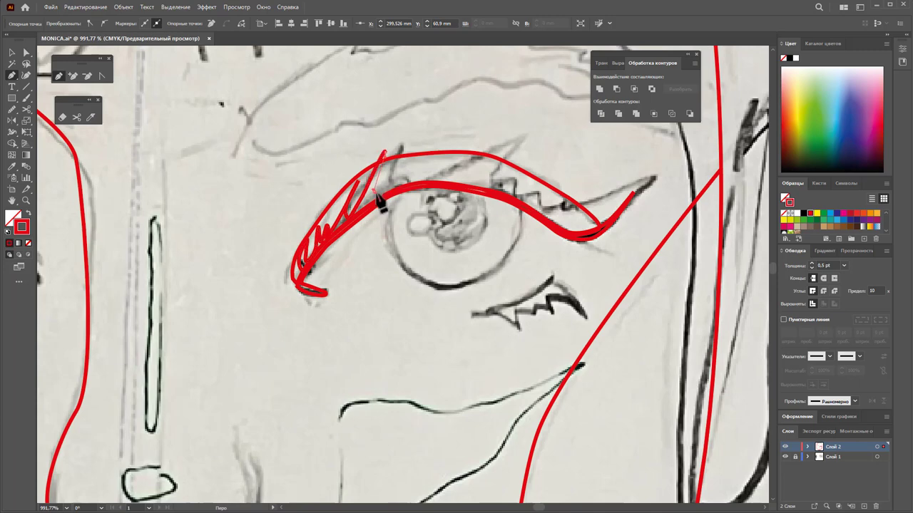
pyautogui.click(396, 187)
pyautogui.click(418, 176)
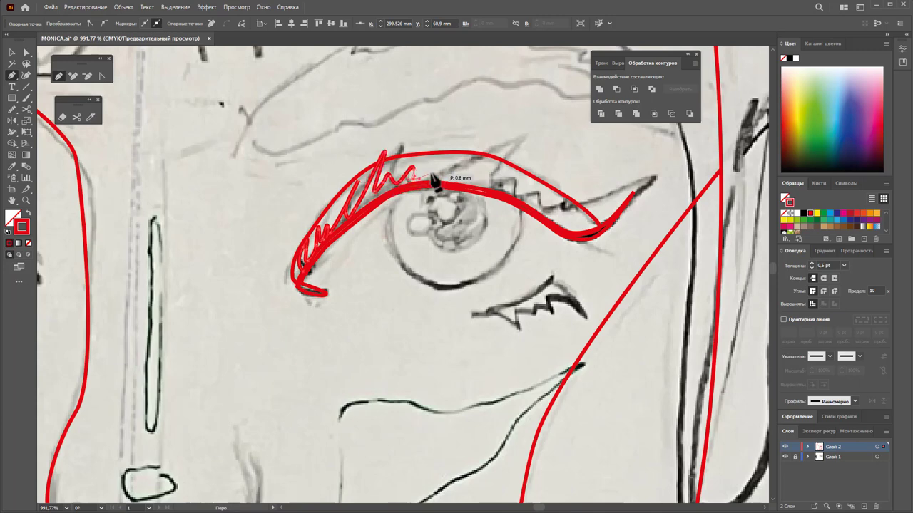
pyautogui.click(463, 149)
pyautogui.click(476, 173)
pyautogui.click(516, 151)
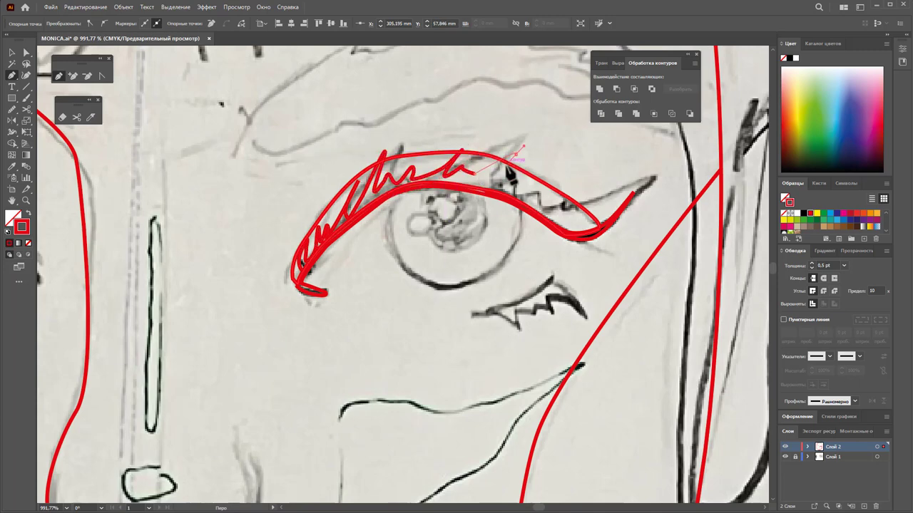
pyautogui.click(503, 184)
pyautogui.click(535, 174)
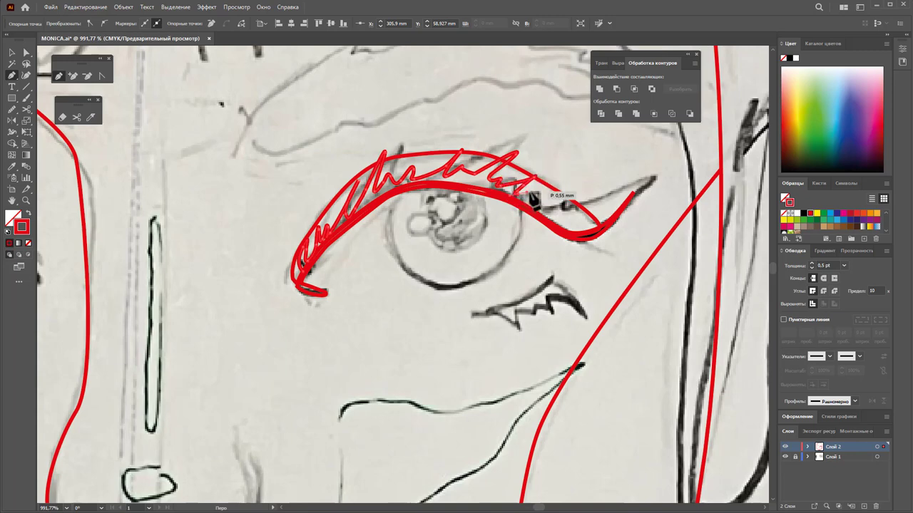
pyautogui.click(548, 211)
pyautogui.click(605, 173)
pyautogui.click(576, 214)
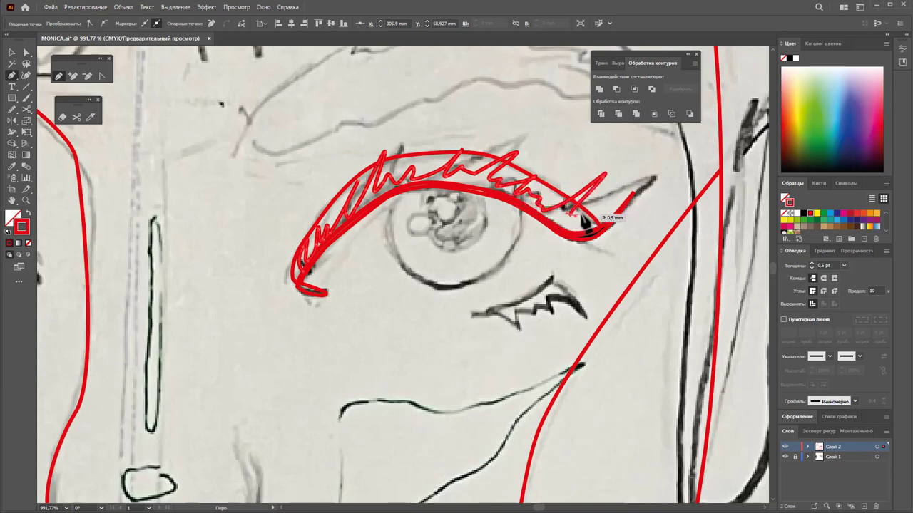
pyautogui.click(610, 224)
pyautogui.click(630, 188)
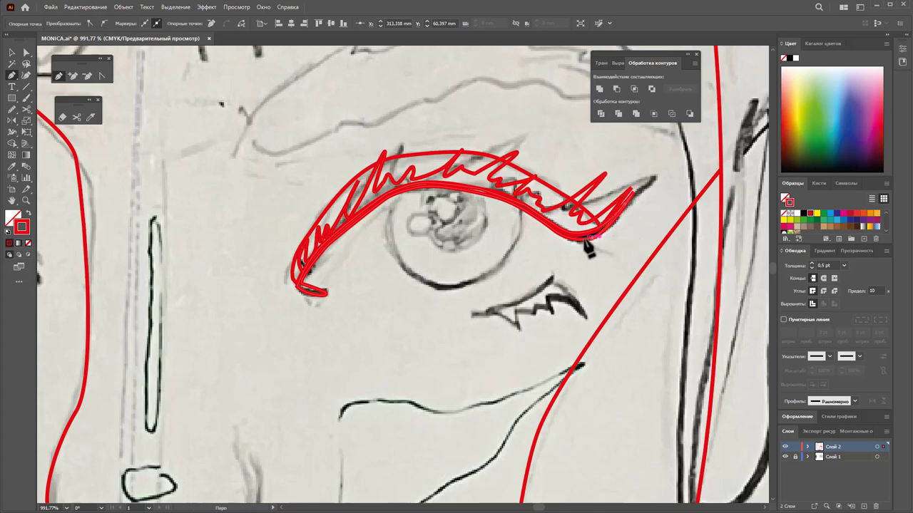
pyautogui.click(560, 239)
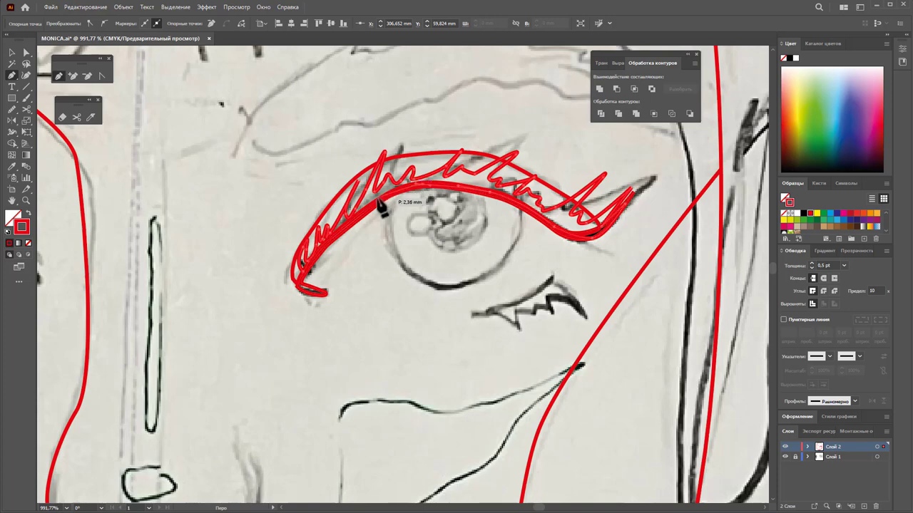
# Start a new curved path along the bottom of the eyeball
pyautogui.moveTo(385, 210); pyautogui.dragTo(308, 284)
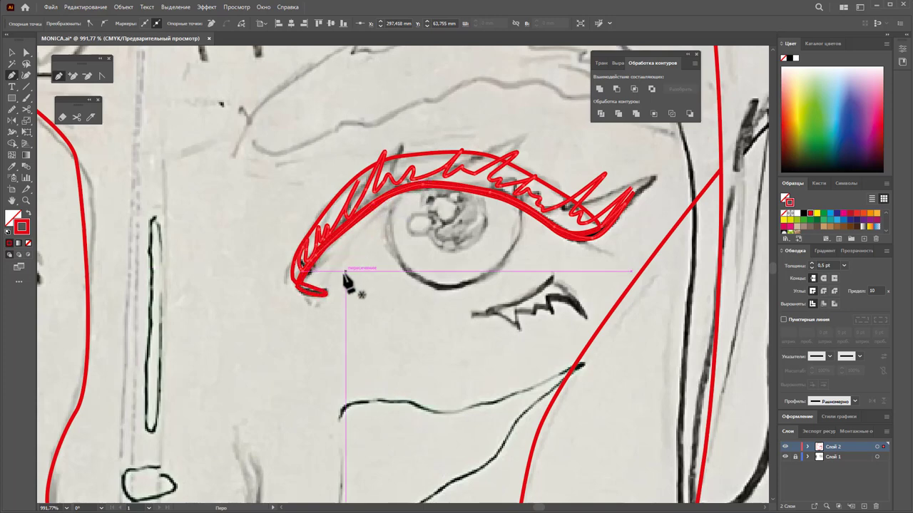
pyautogui.click(399, 194)
pyautogui.moveTo(446, 288); pyautogui.dragTo(535, 308)
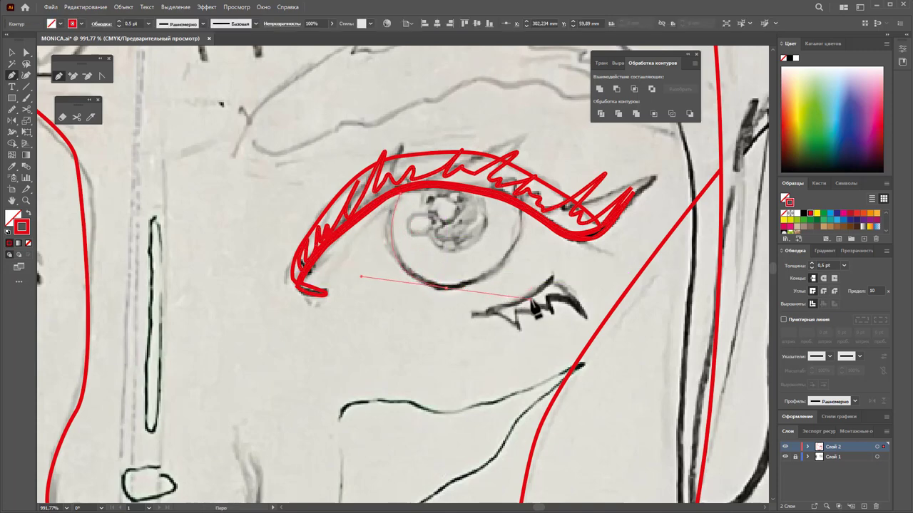
# Carry the eyeball curve up to the upper lid and deselect it
pyautogui.click(525, 213)
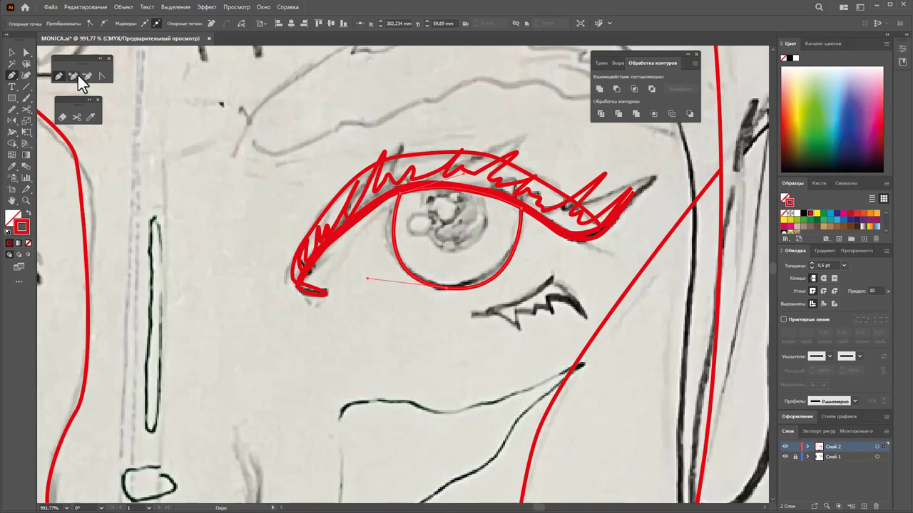
pyautogui.click(15, 55)
pyautogui.click(321, 122)
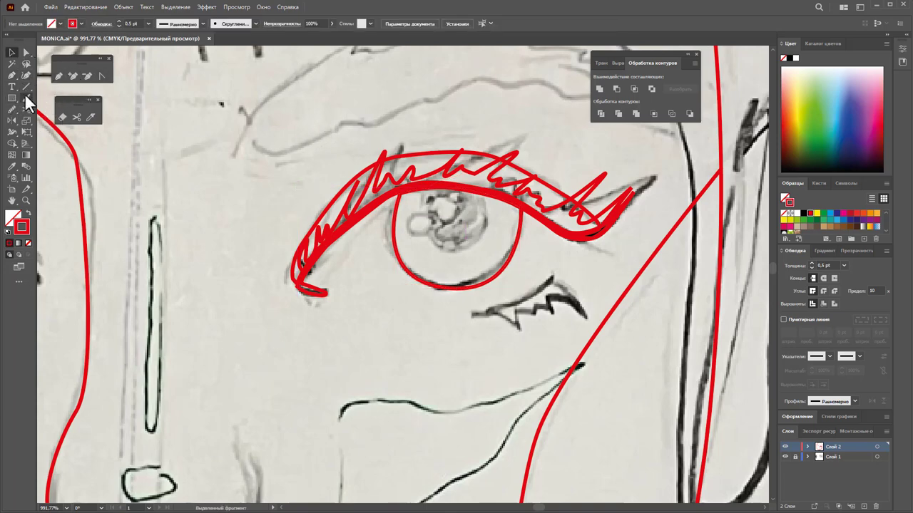
# Trace the iris outline with the Pen, then draw a small highlight circle on the iris
pyautogui.click(58, 76)
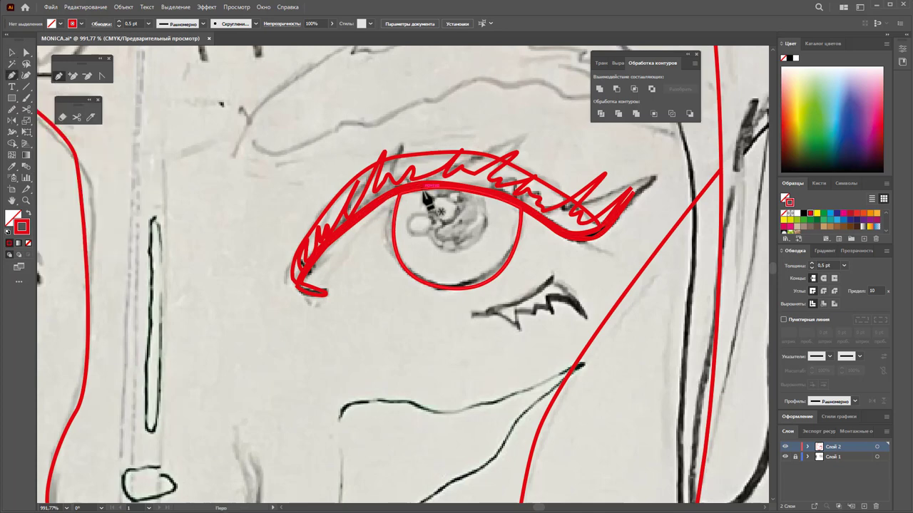
pyautogui.moveTo(444, 217)
pyautogui.mouseDown()
pyautogui.moveTo(467, 253)
pyautogui.moveTo(497, 245)
pyautogui.mouseUp()
pyautogui.hotkey('ctrl', 'z')
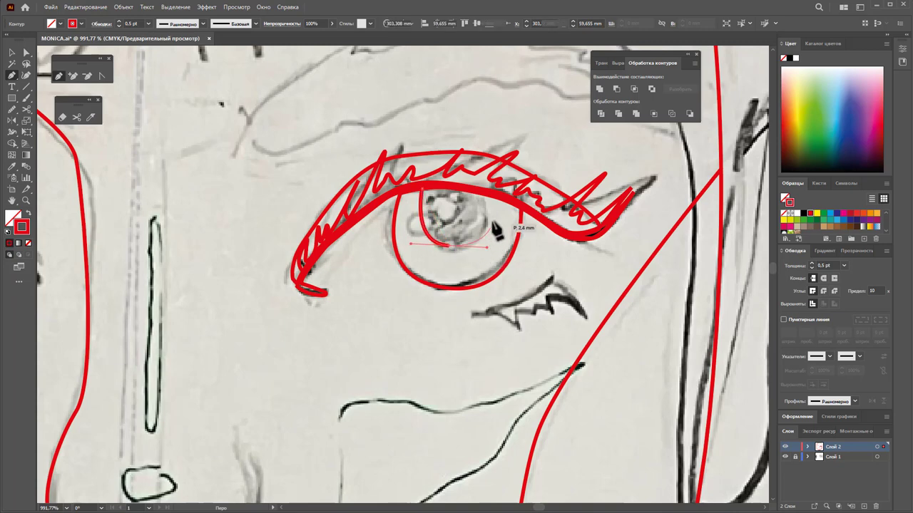
pyautogui.moveTo(490, 198); pyautogui.dragTo(475, 201)
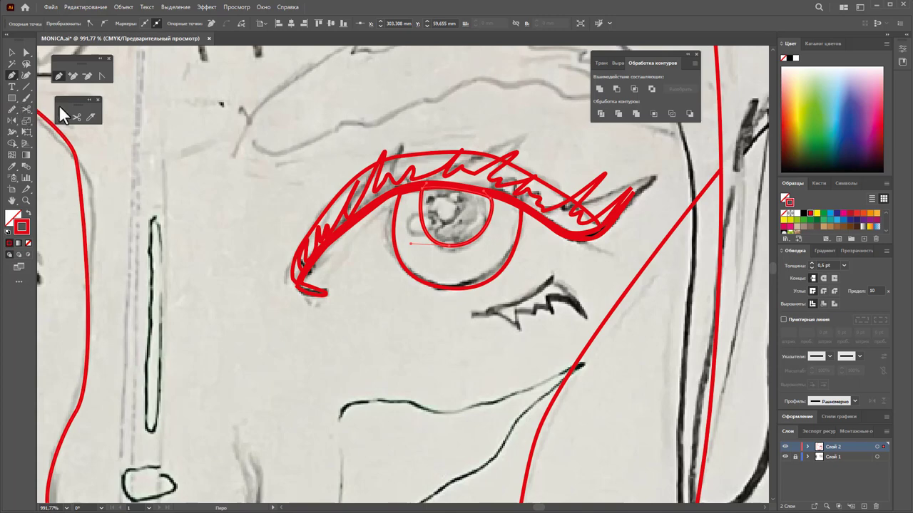
pyautogui.moveTo(11, 105); pyautogui.dragTo(56, 124)
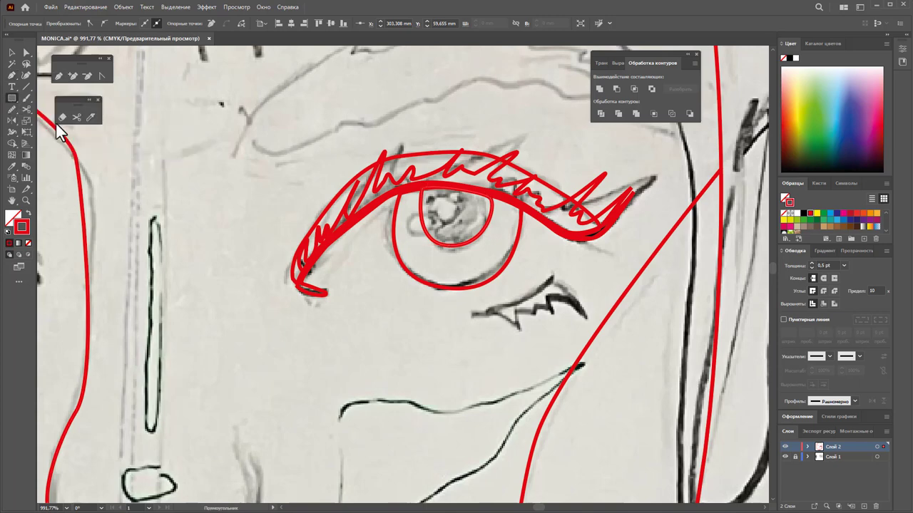
pyautogui.moveTo(437, 202)
pyautogui.mouseDown()
pyautogui.moveTo(453, 217)
pyautogui.moveTo(432, 236)
pyautogui.mouseUp()
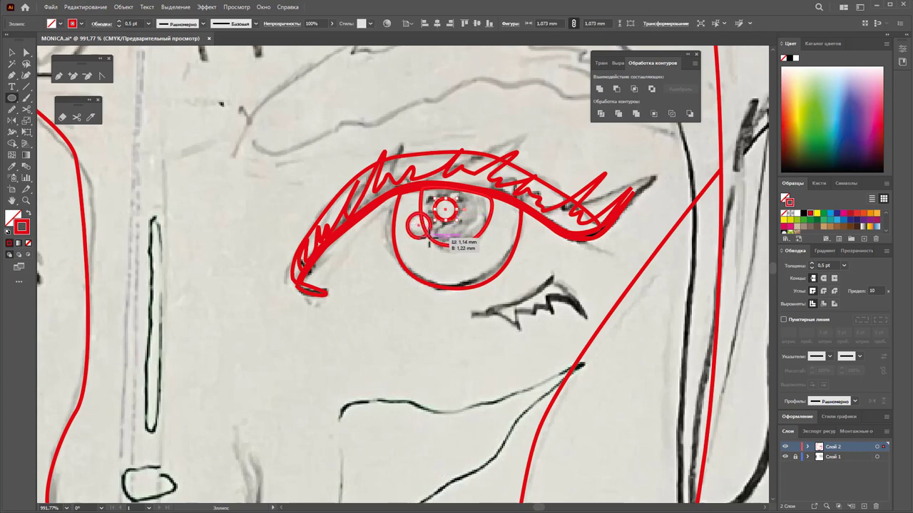
# Trace a closed zigzag lower-lash shape beneath the eye
pyautogui.click(60, 76)
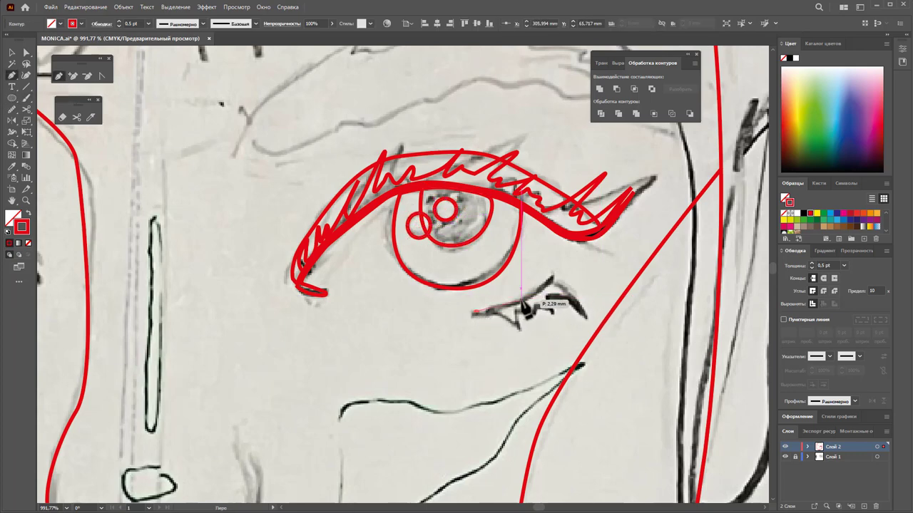
pyautogui.click(473, 312)
pyautogui.click(553, 282)
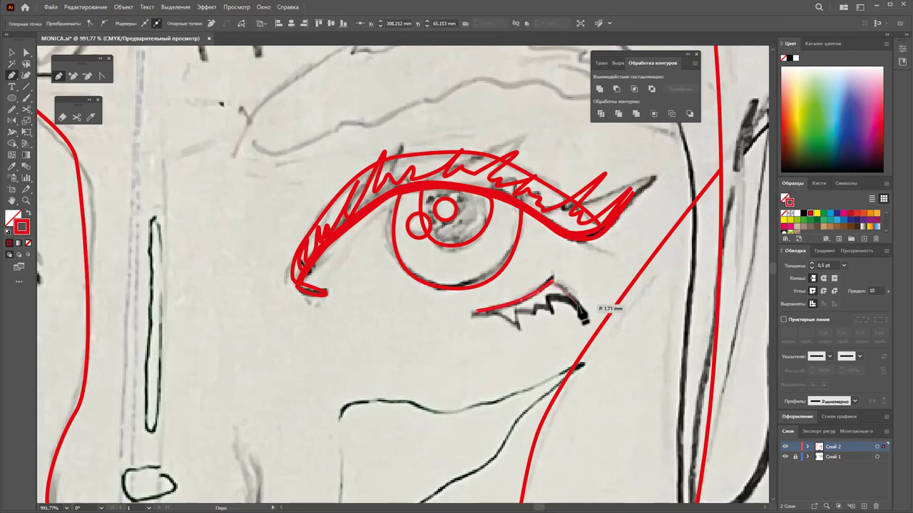
pyautogui.click(586, 318)
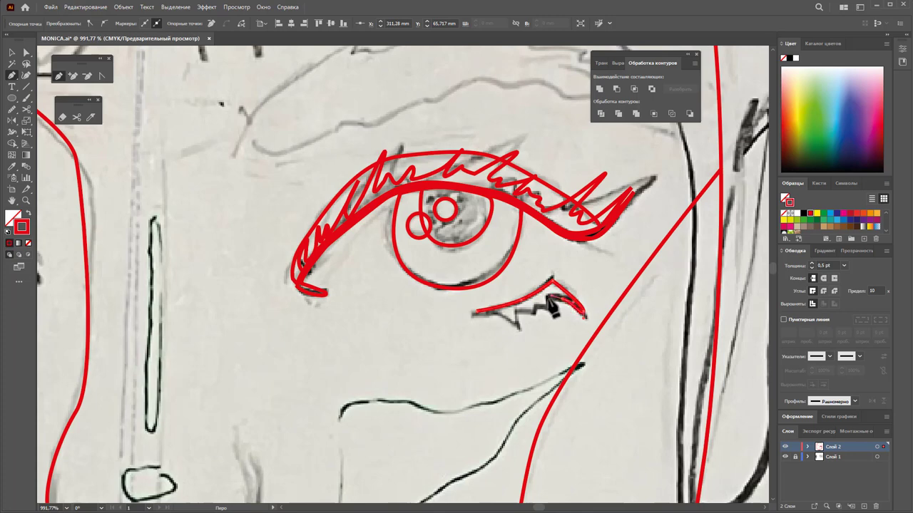
pyautogui.click(554, 305)
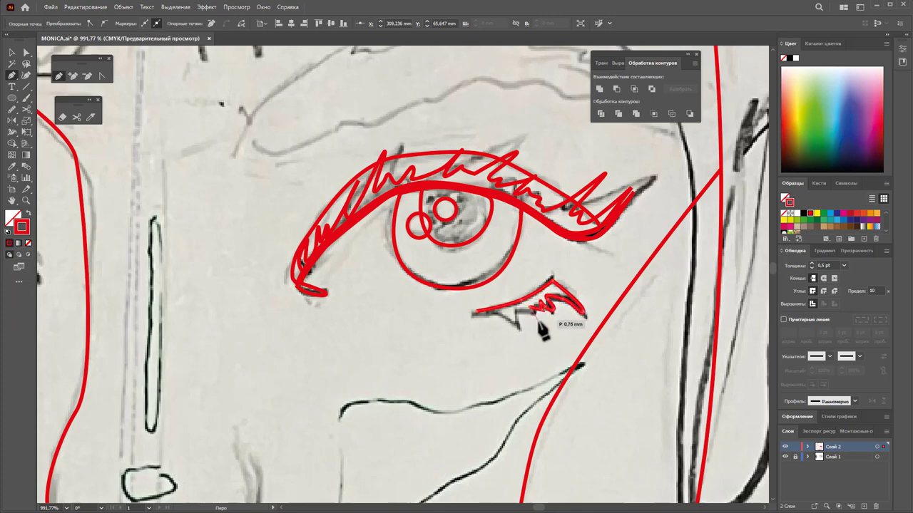
pyautogui.click(534, 299)
pyautogui.click(519, 322)
pyautogui.click(508, 311)
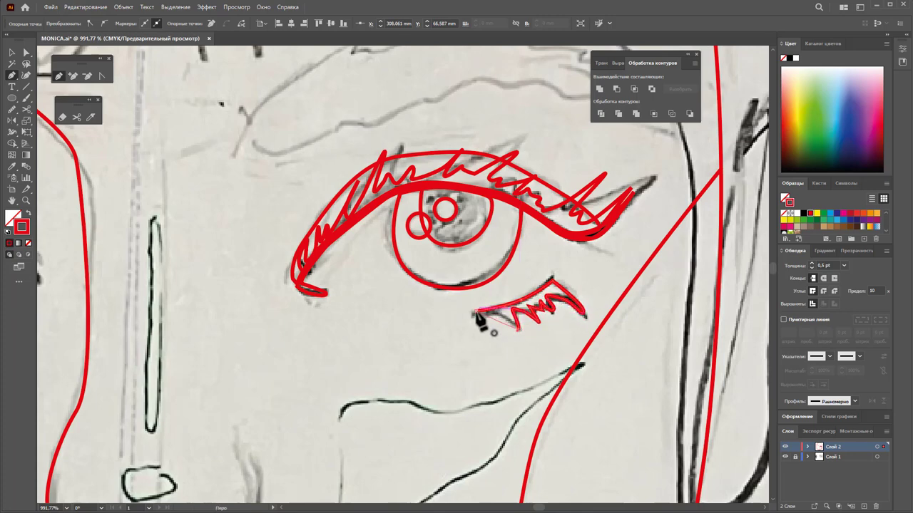
pyautogui.click(473, 313)
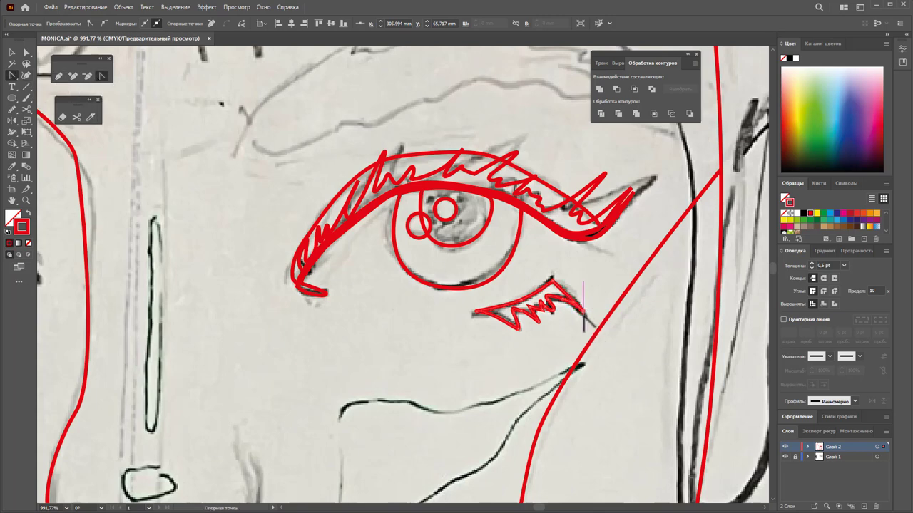
# Deselect the lash shape and zoom out to show the nose and lips
pyautogui.click(12, 52)
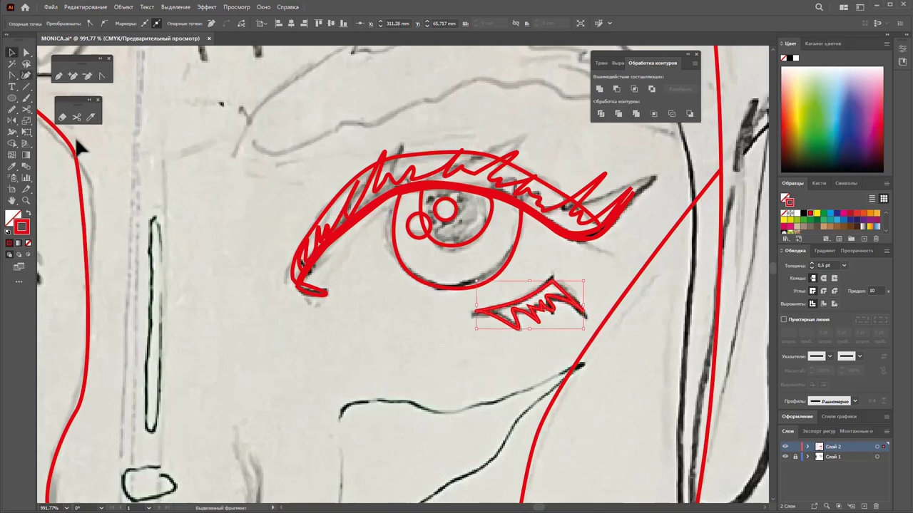
pyautogui.click(184, 303)
pyautogui.keyDown('alt'); pyautogui.click(265, 403); pyautogui.keyUp('alt')
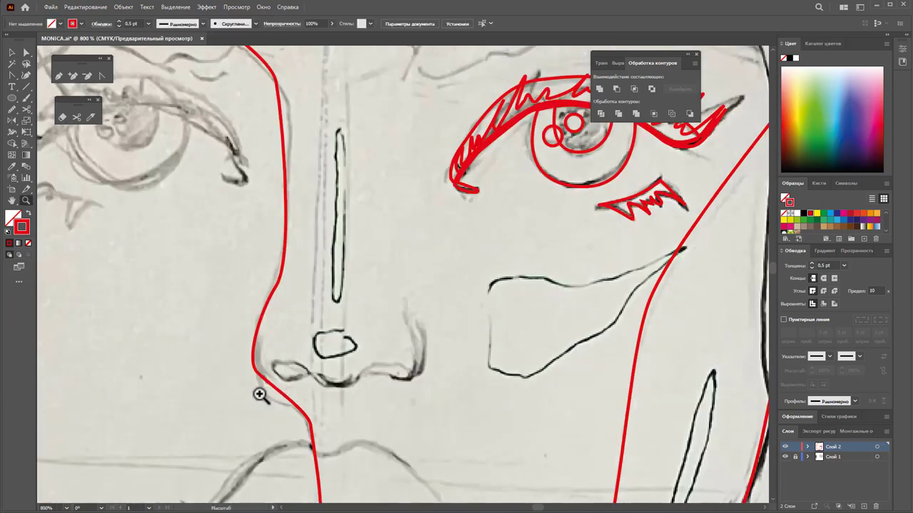
pyautogui.keyDown('alt'); pyautogui.click(380, 375); pyautogui.keyUp('alt')
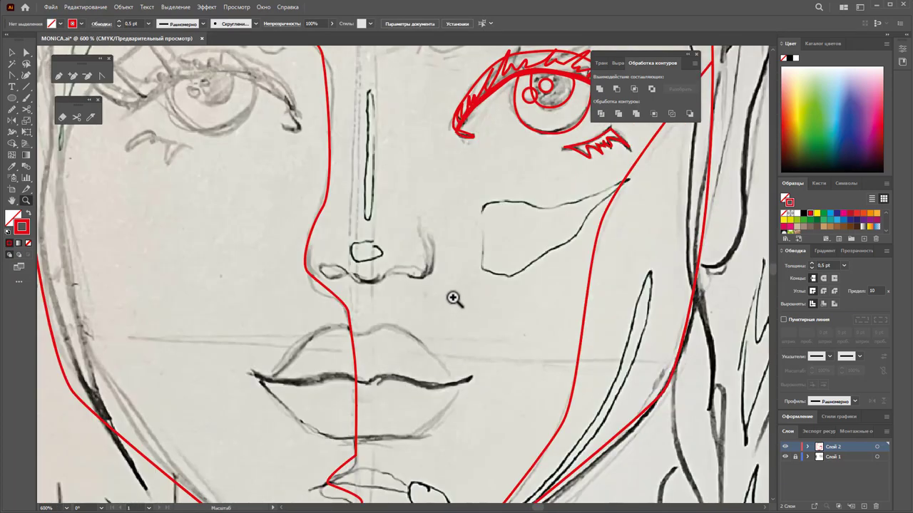
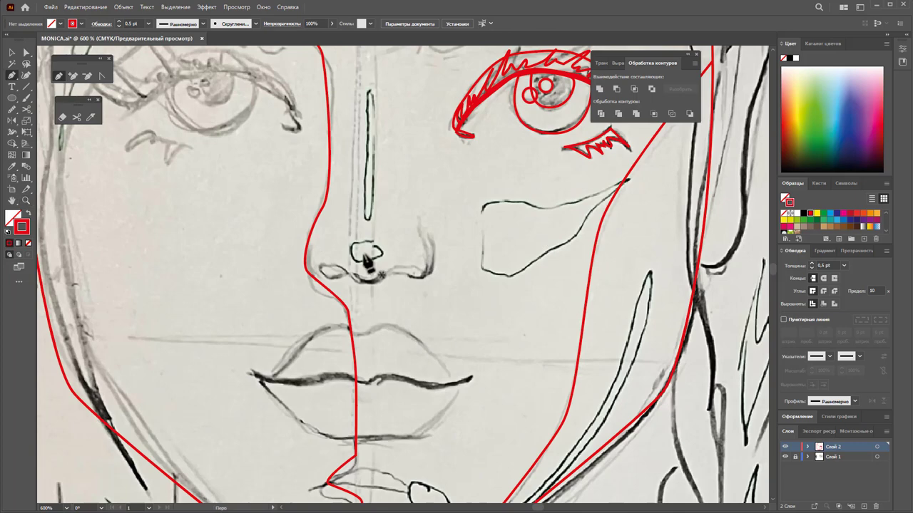
# Trace the small left nostril loop in red with the Pen tool
pyautogui.click(329, 285)
pyautogui.click(322, 276)
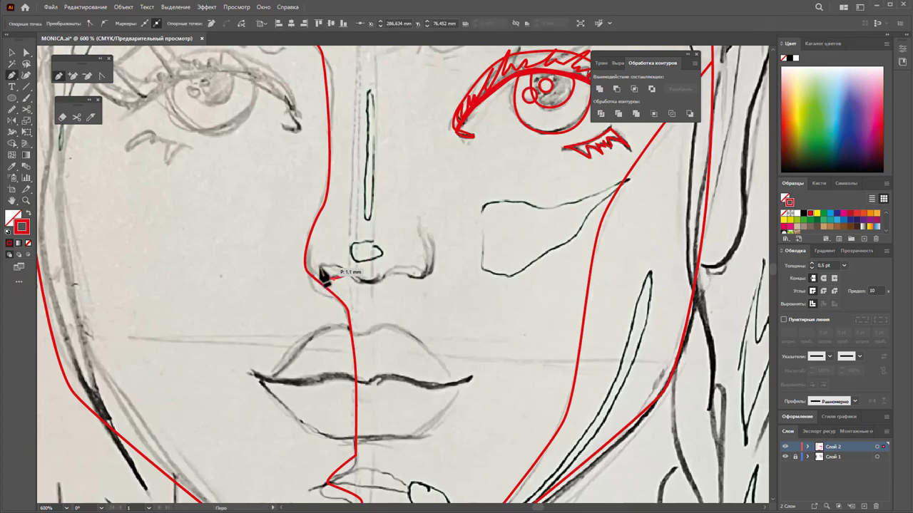
pyautogui.click(338, 276)
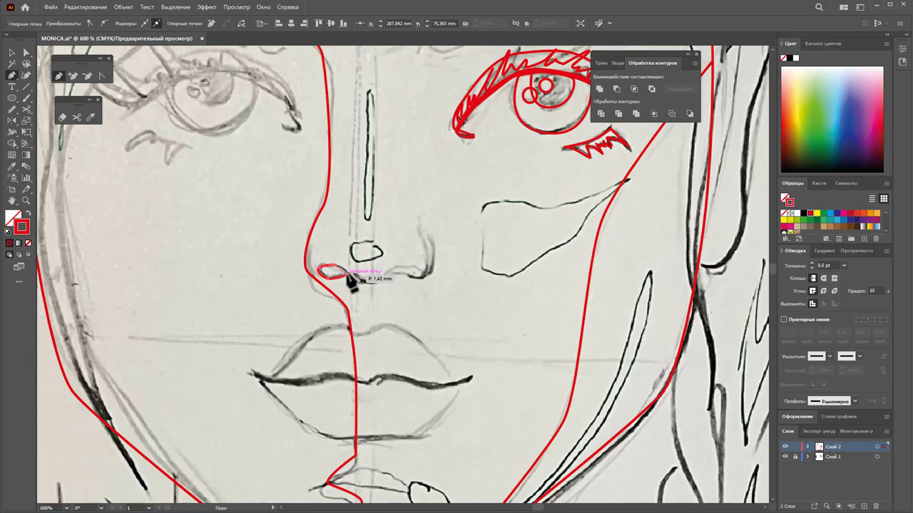
pyautogui.moveTo(390, 279); pyautogui.dragTo(421, 280)
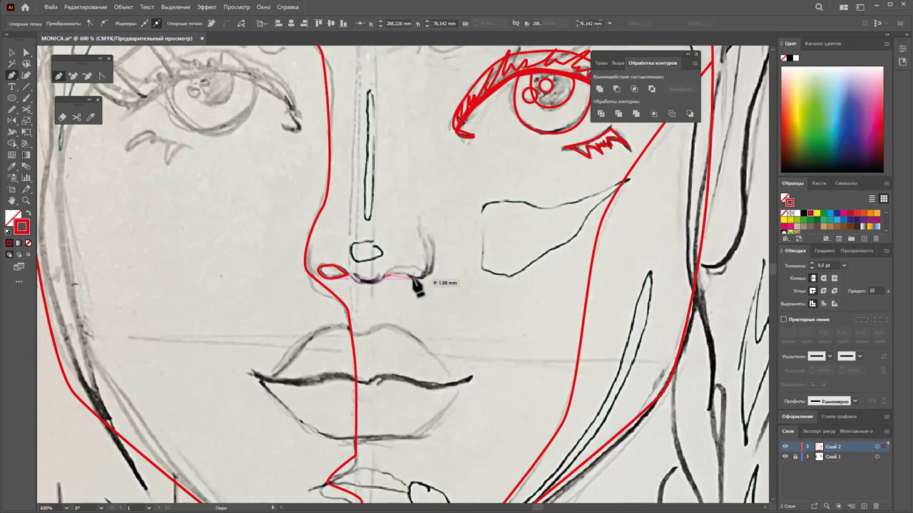
pyautogui.click(390, 277)
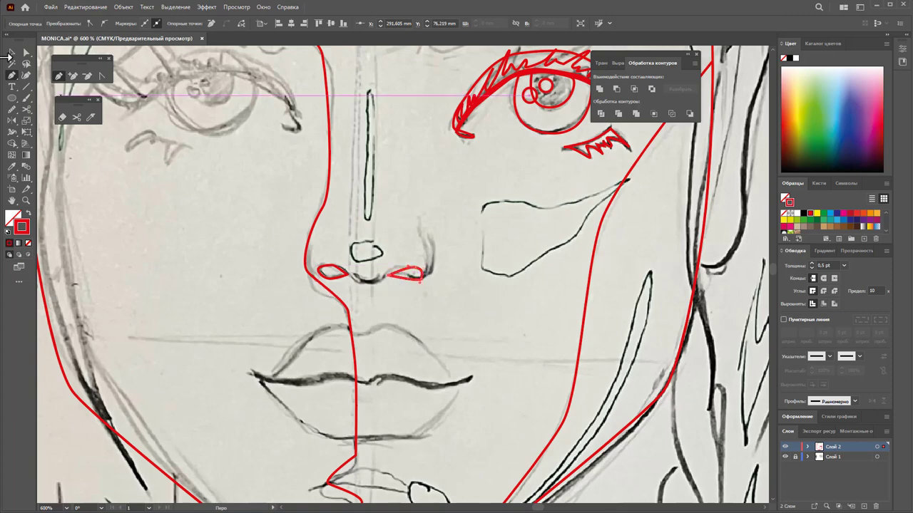
pyautogui.click(10, 53)
# Draw a path along the nose base and right nostril, continuing up the nose's right side
pyautogui.click(59, 76)
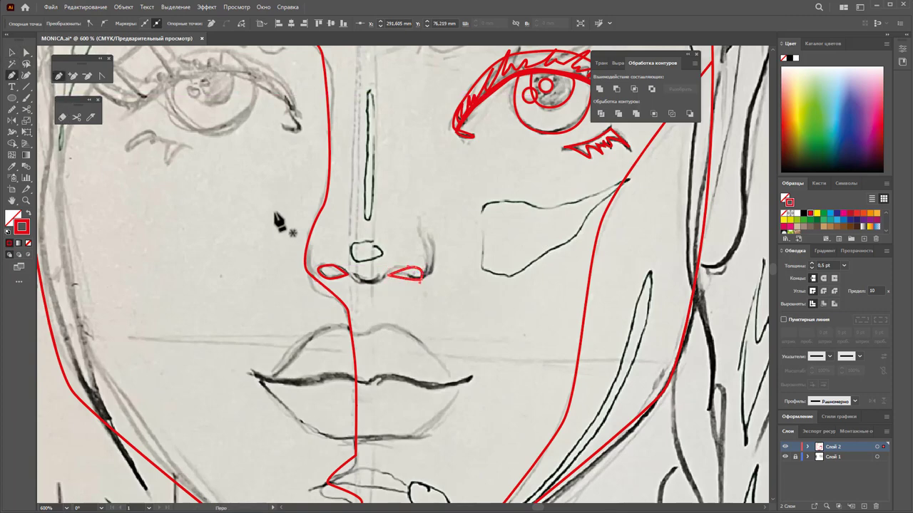
pyautogui.moveTo(324, 275); pyautogui.dragTo(365, 291)
pyautogui.click(375, 284)
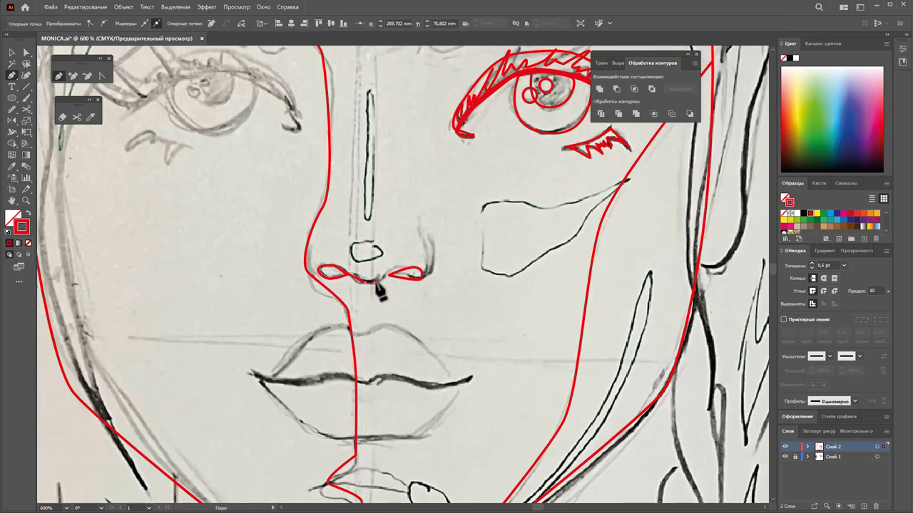
pyautogui.moveTo(377, 281); pyautogui.dragTo(376, 284)
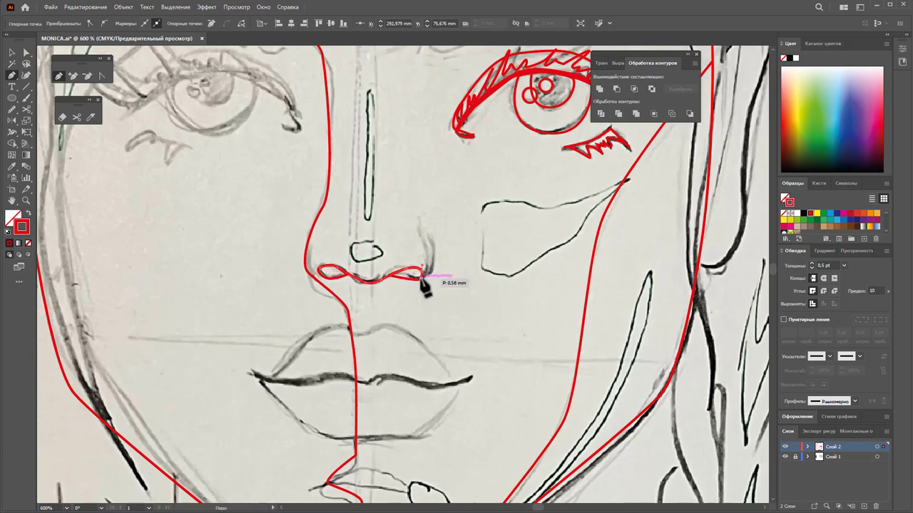
pyautogui.moveTo(421, 276)
pyautogui.mouseDown()
pyautogui.moveTo(430, 241)
pyautogui.moveTo(422, 227)
pyautogui.mouseUp()
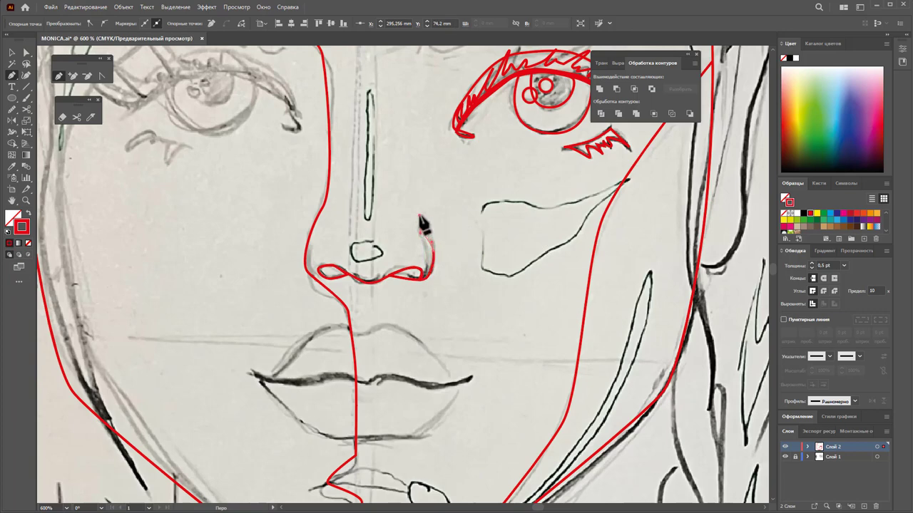
pyautogui.click(419, 200)
pyautogui.keyDown('ctrl'); pyautogui.click(446, 263); pyautogui.keyUp('ctrl')
# Outline the upper lip as a closed shape from the left mouth corner and back
pyautogui.scroll(-1, 434, 367)
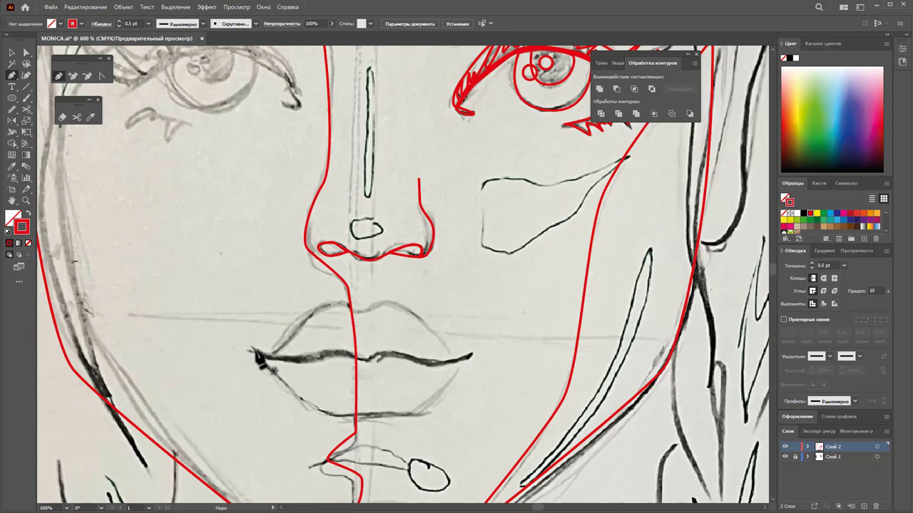
pyautogui.click(254, 351)
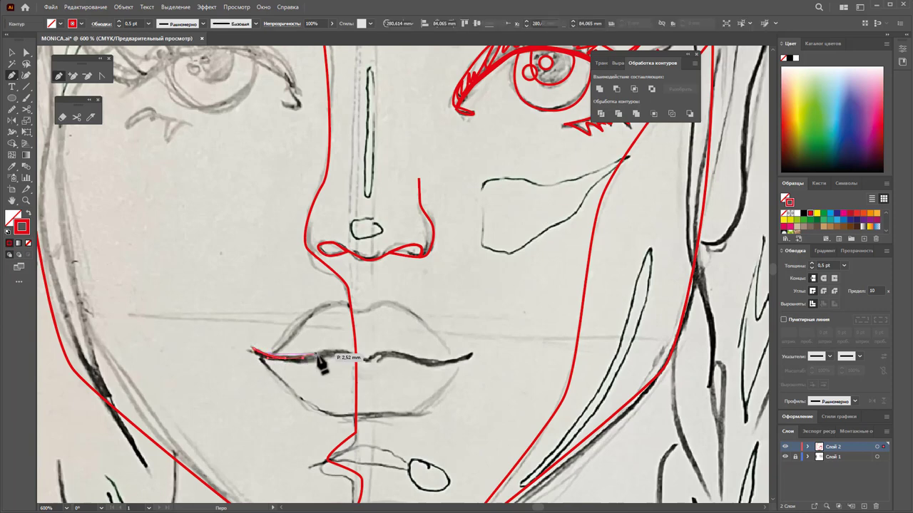
pyautogui.moveTo(329, 354); pyautogui.dragTo(350, 359)
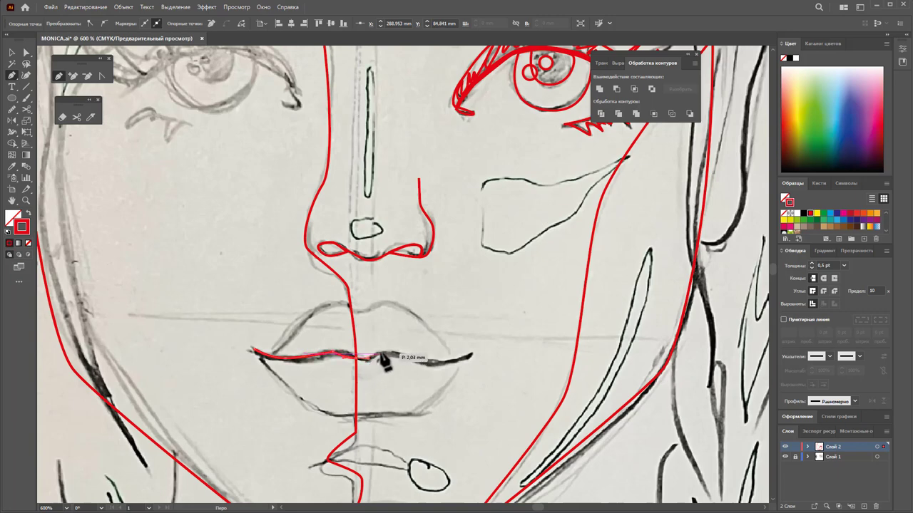
pyautogui.moveTo(378, 357); pyautogui.dragTo(383, 355)
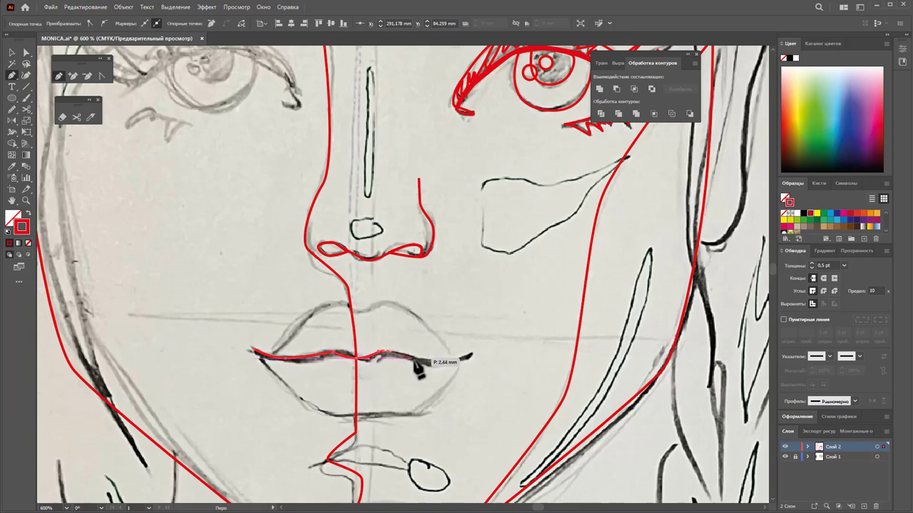
pyautogui.moveTo(464, 355)
pyautogui.mouseDown()
pyautogui.moveTo(431, 337)
pyautogui.moveTo(443, 356)
pyautogui.moveTo(397, 304)
pyautogui.mouseUp()
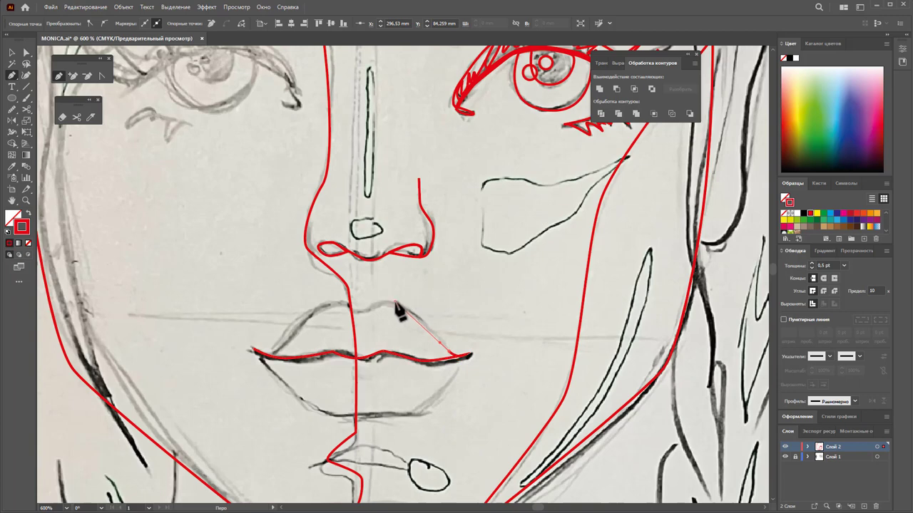
pyautogui.keyDown('alt'); pyautogui.click(378, 302); pyautogui.keyUp('alt')
pyautogui.moveTo(354, 313); pyautogui.dragTo(339, 303)
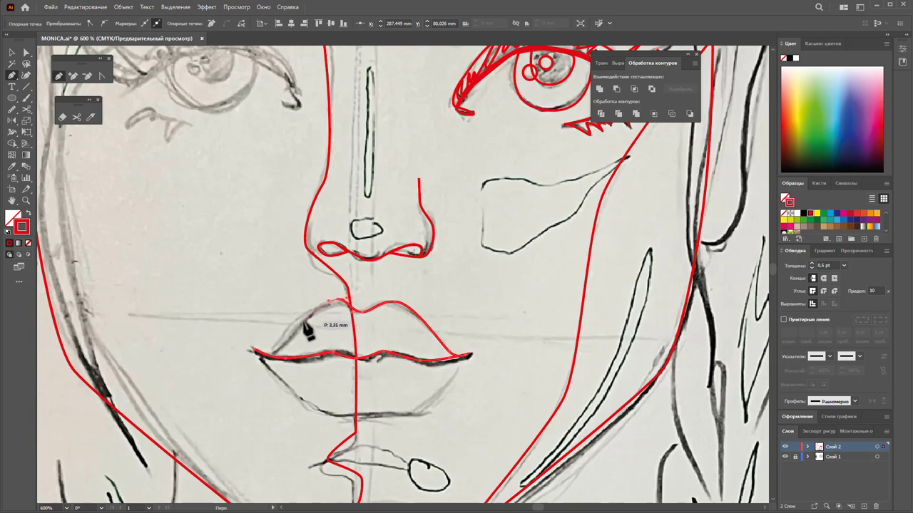
pyautogui.click(255, 350)
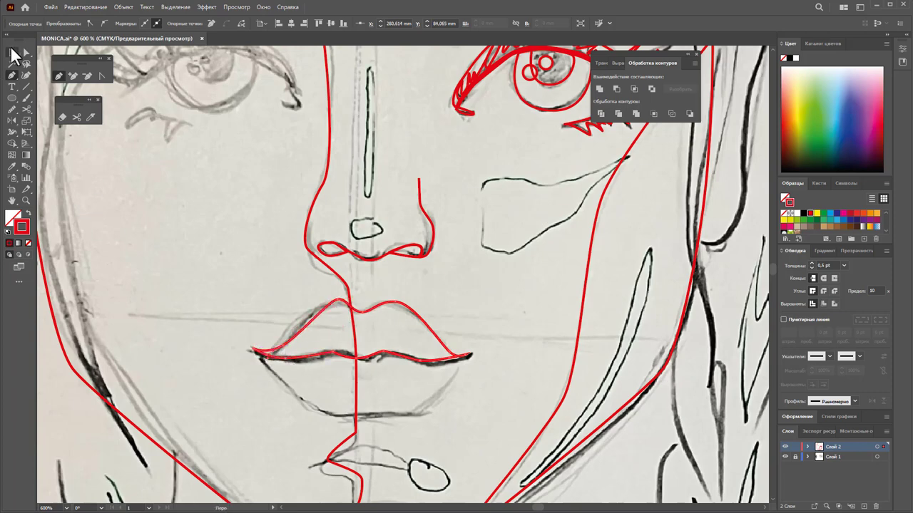
# Move an upper-lip anchor with Direct Selection to match the sketch
pyautogui.click(26, 52)
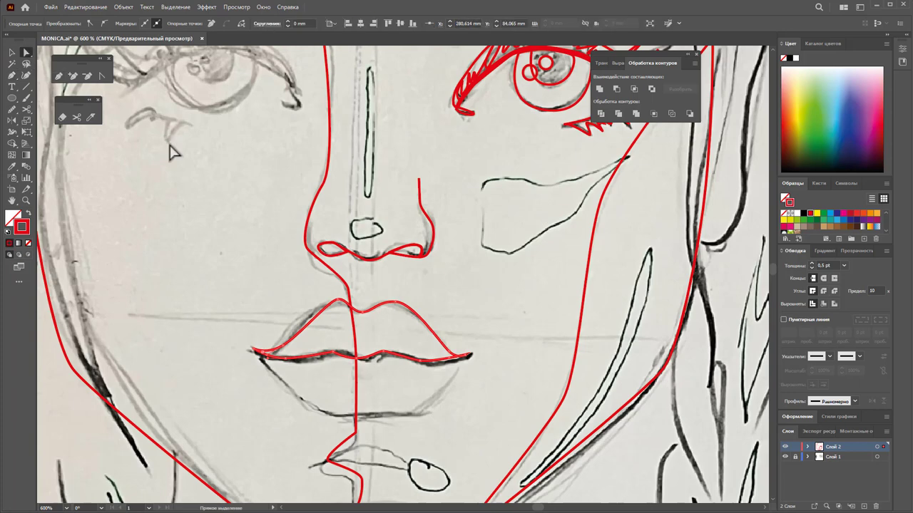
pyautogui.click(339, 302)
pyautogui.moveTo(339, 303)
pyautogui.mouseDown()
pyautogui.moveTo(354, 305)
pyautogui.moveTo(311, 306)
pyautogui.moveTo(347, 315)
pyautogui.mouseUp()
pyautogui.click(464, 321)
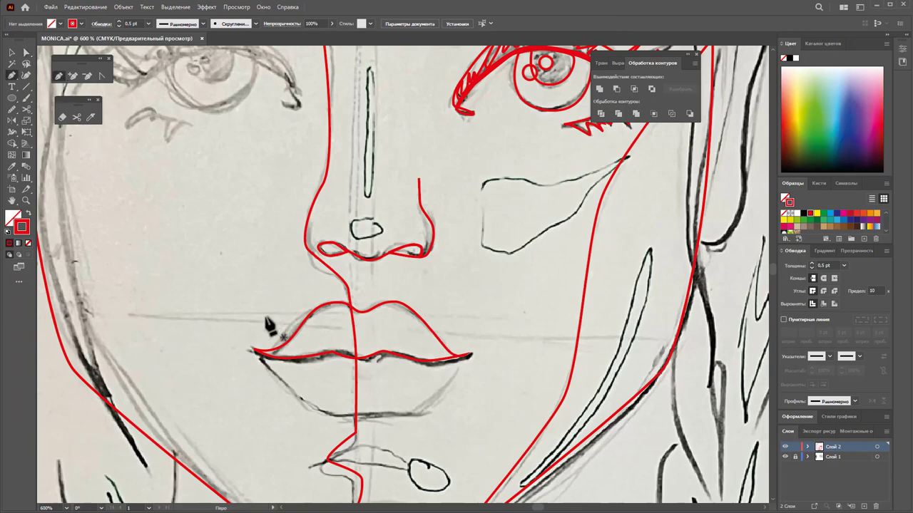
# Trace and close the lower lip outline between the mouth corners
pyautogui.click(261, 356)
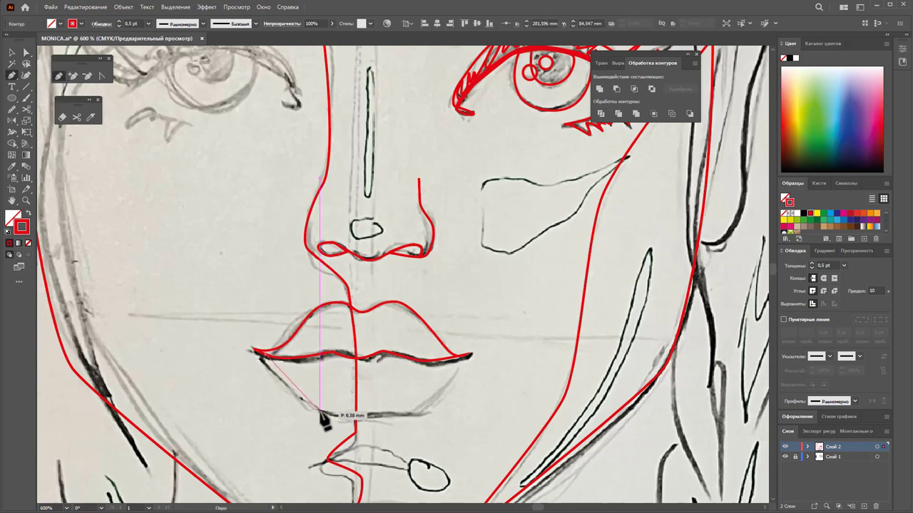
pyautogui.moveTo(340, 415); pyautogui.dragTo(421, 414)
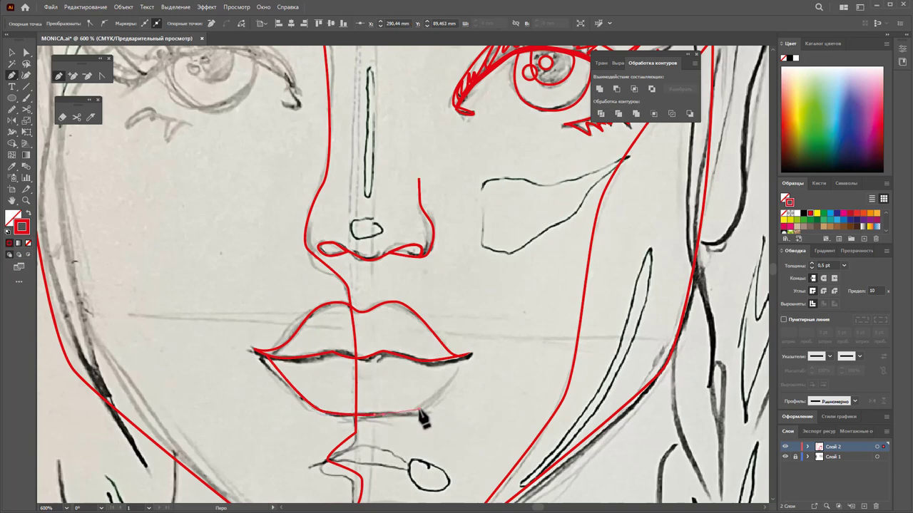
pyautogui.click(459, 354)
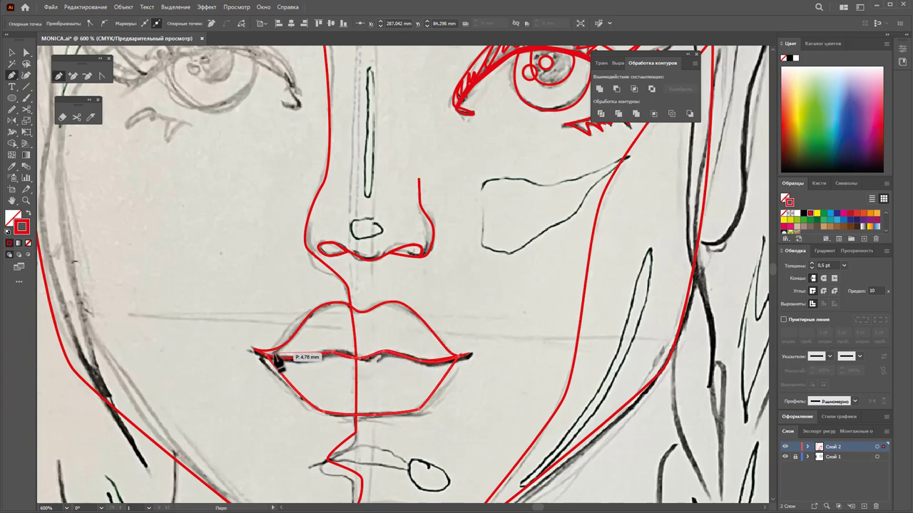
pyautogui.click(234, 349)
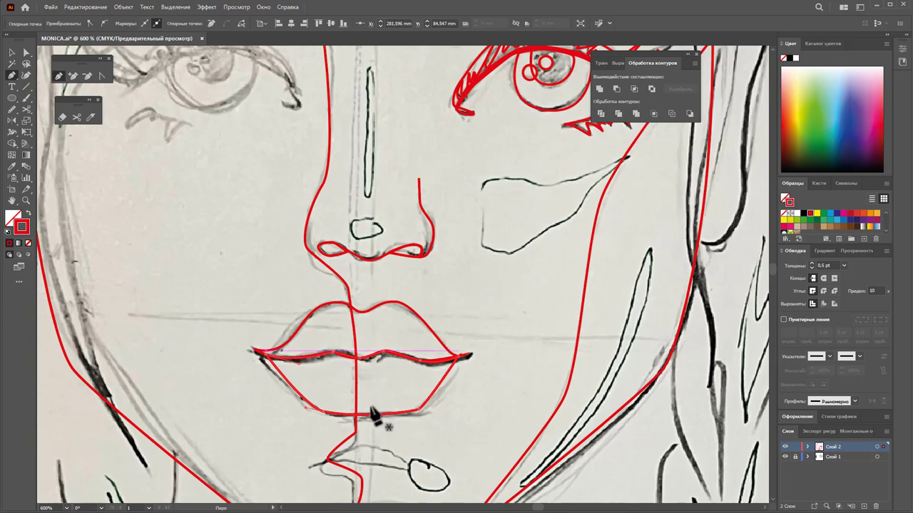
pyautogui.keyDown('ctrl'); pyautogui.click(107, 126); pyautogui.keyUp('ctrl')
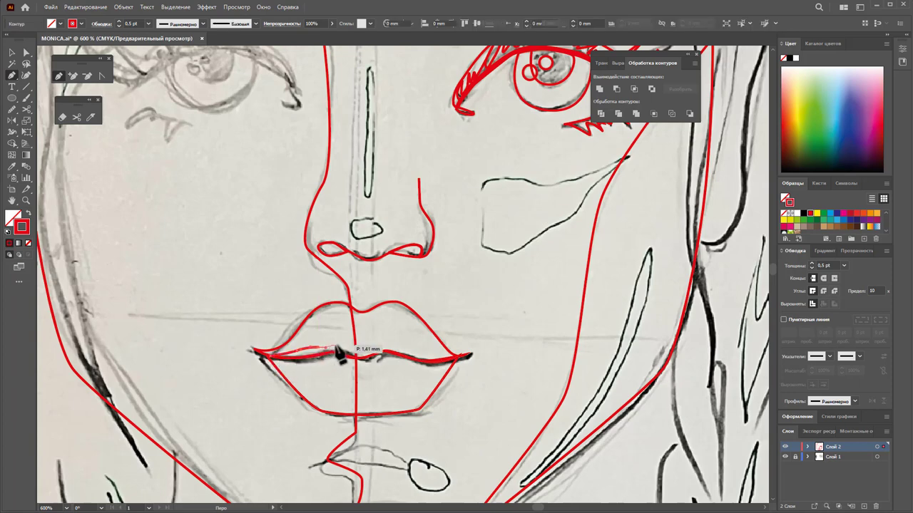
# Draw the parting line between the lips from corner to corner
pyautogui.moveTo(316, 354); pyautogui.dragTo(346, 358)
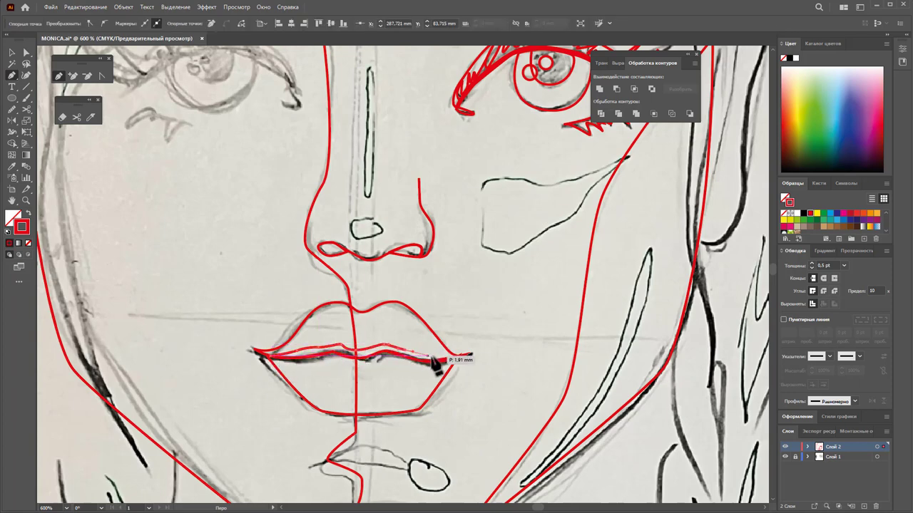
pyautogui.click(464, 354)
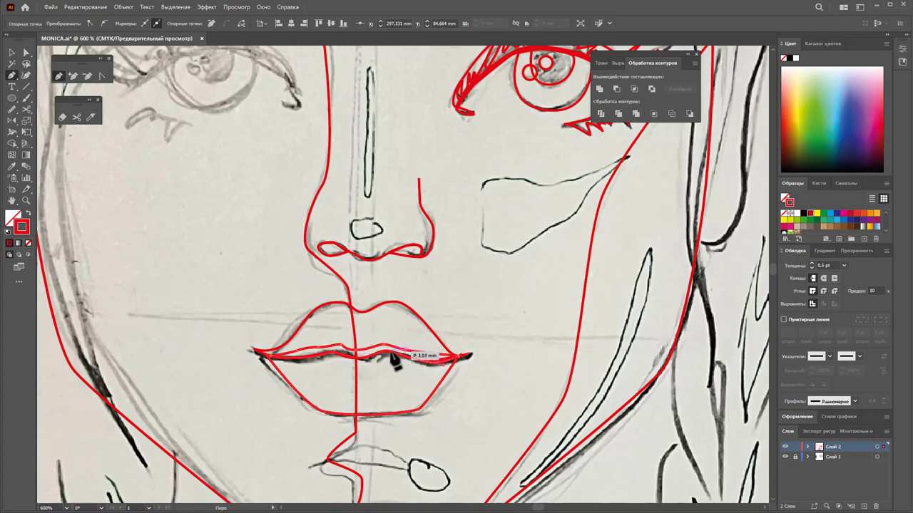
pyautogui.moveTo(351, 359); pyautogui.dragTo(263, 358)
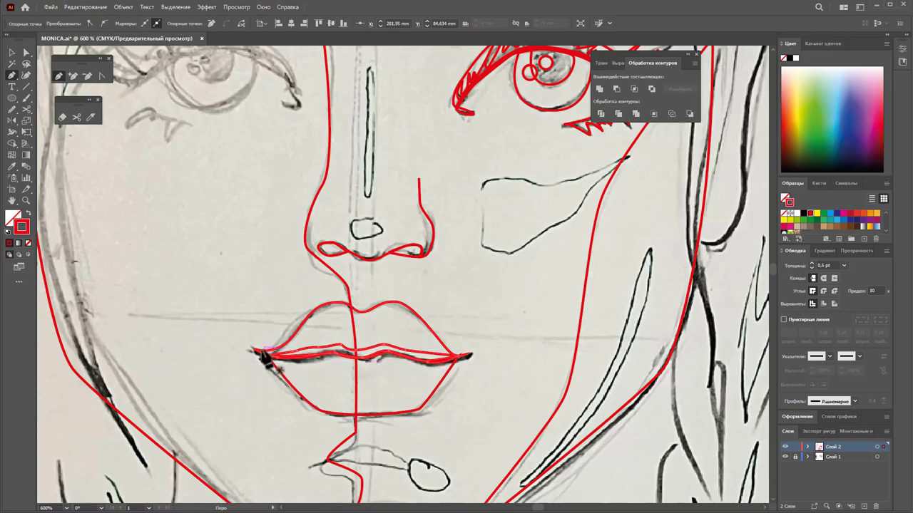
pyautogui.click(11, 52)
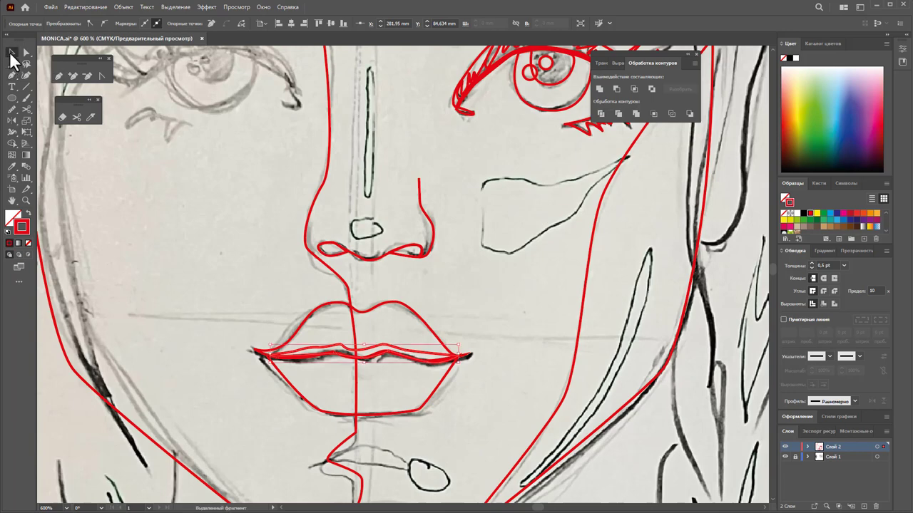
pyautogui.click(160, 207)
# Trace the small crease loop and chin circle below the lower lip
pyautogui.scroll(-3, 320, 264)
pyautogui.scroll(-1, 371, 282)
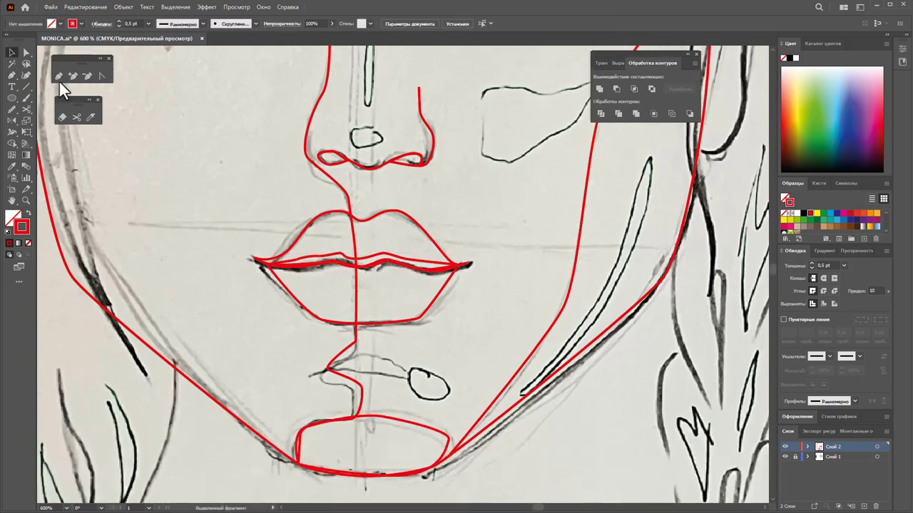
pyautogui.moveTo(378, 356); pyautogui.dragTo(400, 362)
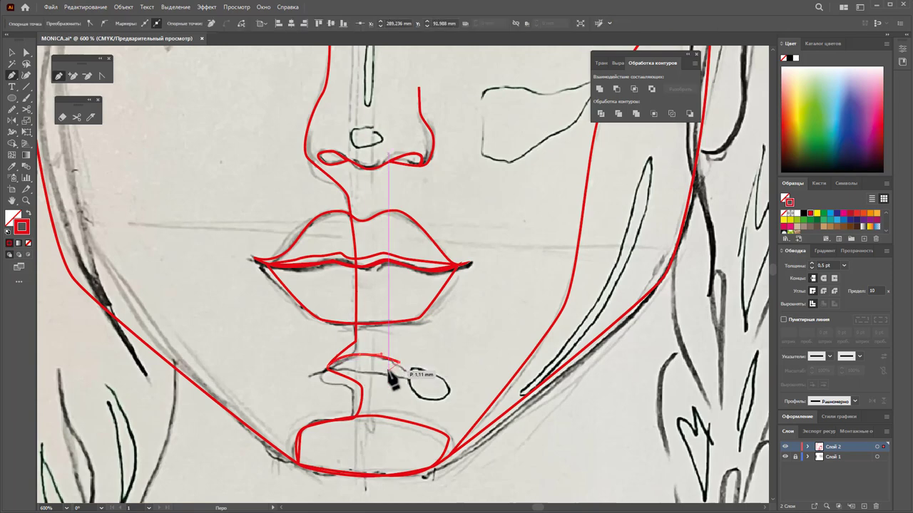
pyautogui.moveTo(328, 369); pyautogui.dragTo(331, 377)
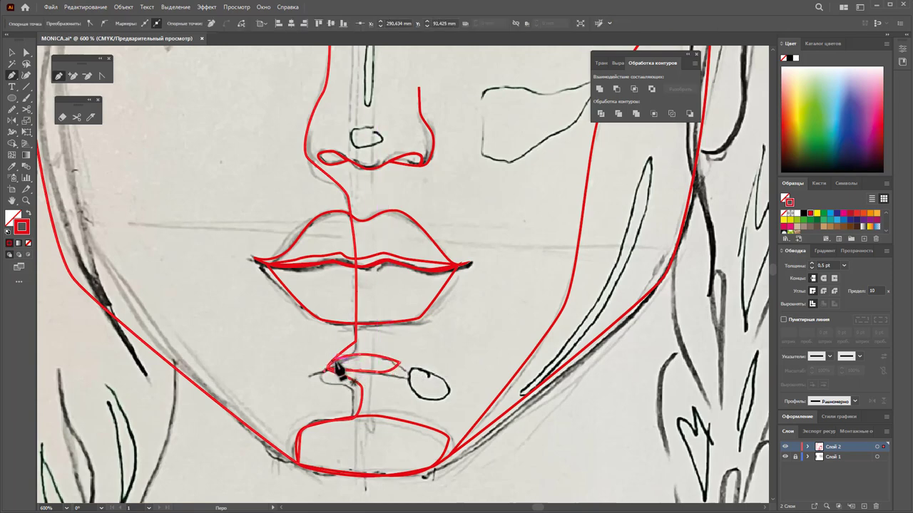
pyautogui.moveTo(418, 367)
pyautogui.mouseDown()
pyautogui.moveTo(418, 397)
pyautogui.moveTo(434, 404)
pyautogui.moveTo(418, 377)
pyautogui.mouseUp()
# Close the small nostril ellipse and begin a curved path along the nose bridge
pyautogui.scroll(3, 426, 372)
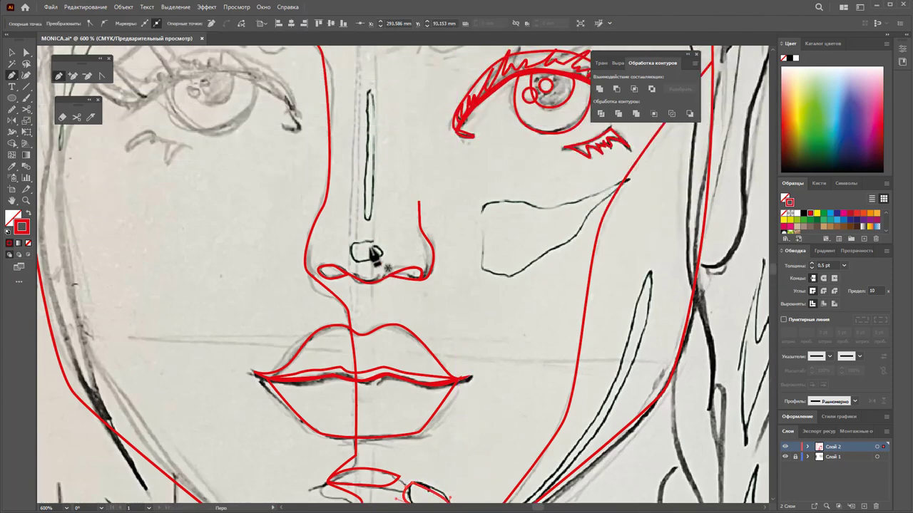
pyautogui.moveTo(356, 248)
pyautogui.mouseDown()
pyautogui.moveTo(354, 260)
pyautogui.moveTo(367, 254)
pyautogui.mouseUp()
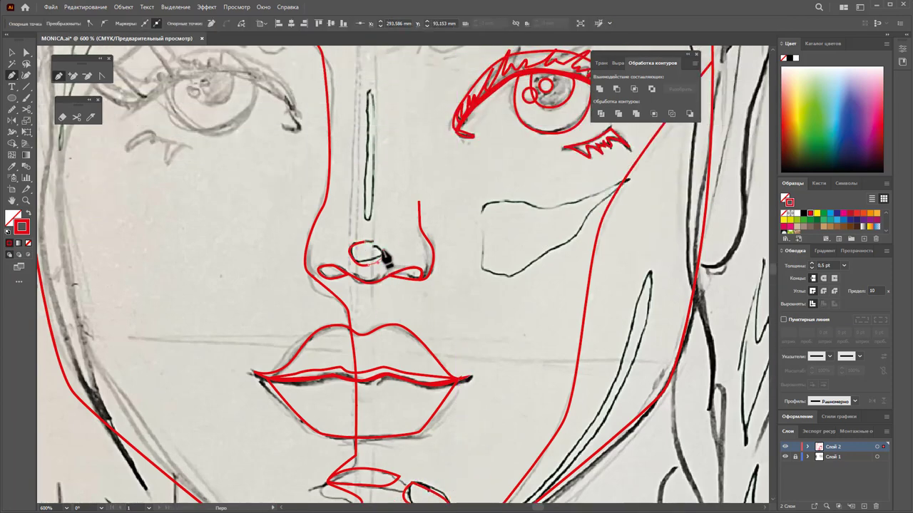
pyautogui.click(367, 247)
pyautogui.scroll(2, 365, 246)
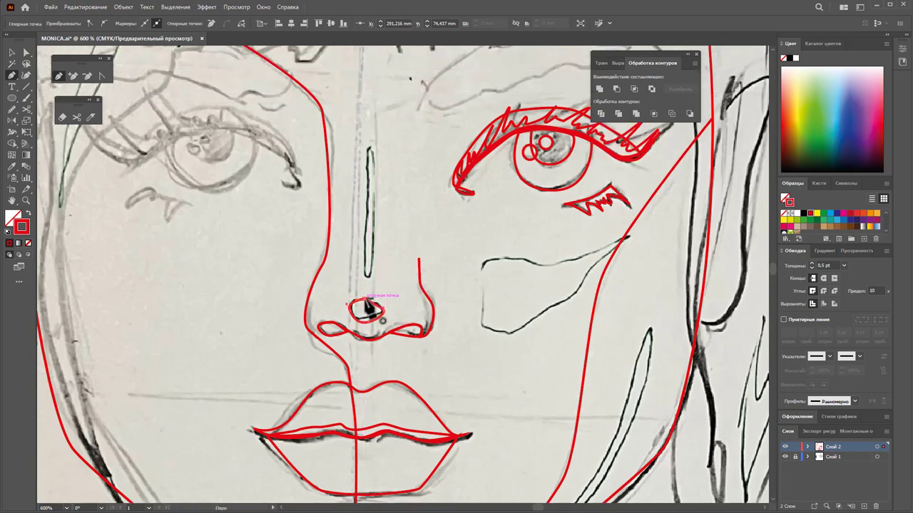
pyautogui.click(368, 149)
pyautogui.moveTo(368, 231)
pyautogui.mouseDown()
pyautogui.moveTo(370, 253)
pyautogui.moveTo(373, 150)
pyautogui.mouseUp()
# Close the nose-bridge outline and trace the cheek patch as a closed shape
pyautogui.click(368, 149)
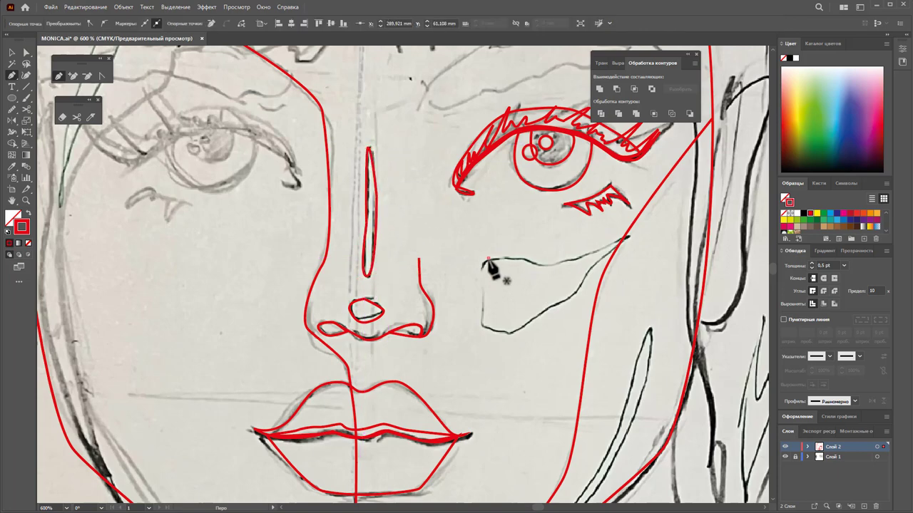
pyautogui.click(484, 261)
pyautogui.click(494, 344)
pyautogui.moveTo(540, 332); pyautogui.dragTo(594, 285)
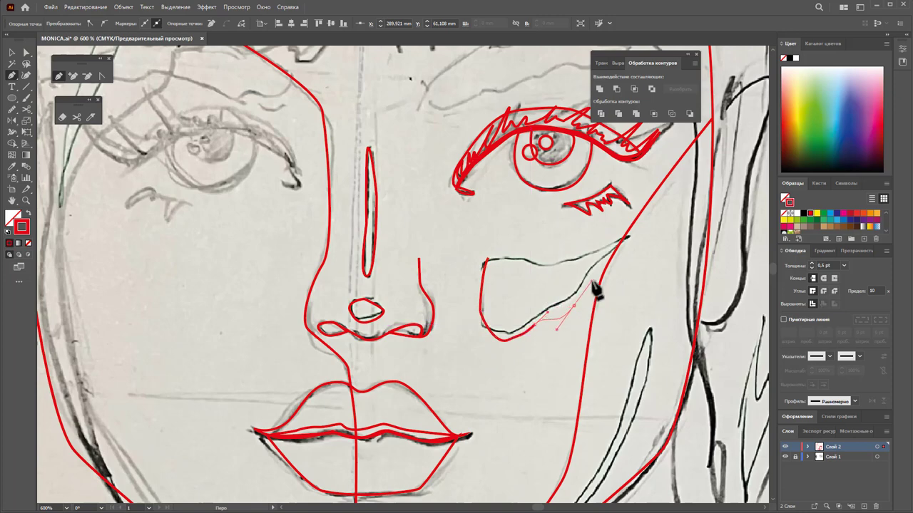
pyautogui.moveTo(627, 238); pyautogui.dragTo(563, 254)
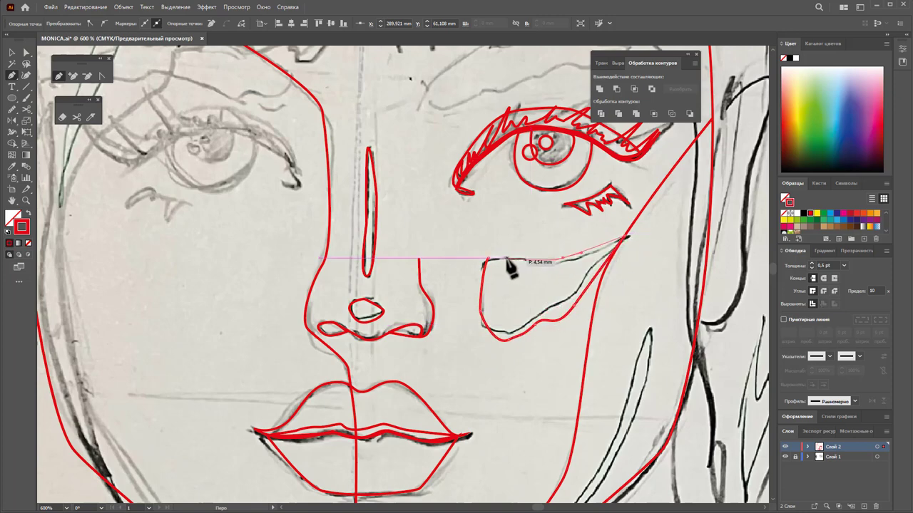
pyautogui.click(485, 259)
# Add a thin red stroke along the right jaw line
pyautogui.scroll(-4, 656, 383)
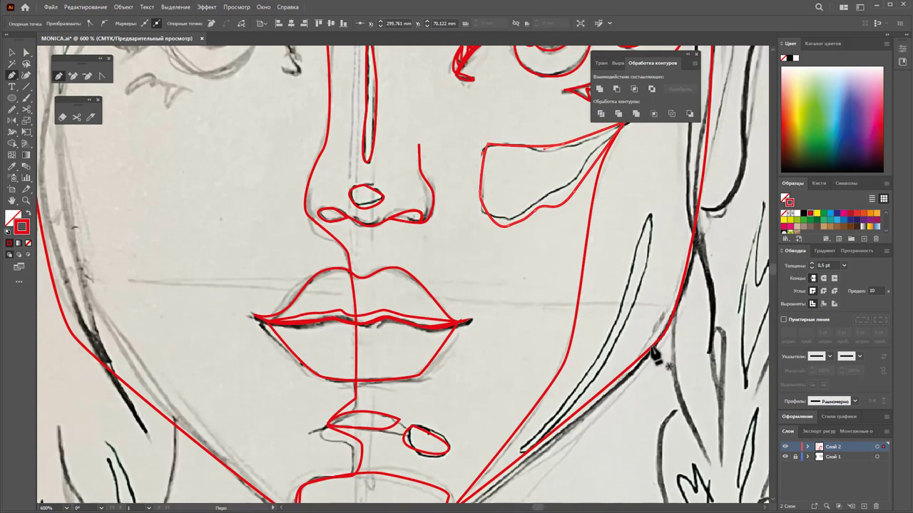
pyautogui.scroll(-1, 550, 424)
pyautogui.click(522, 429)
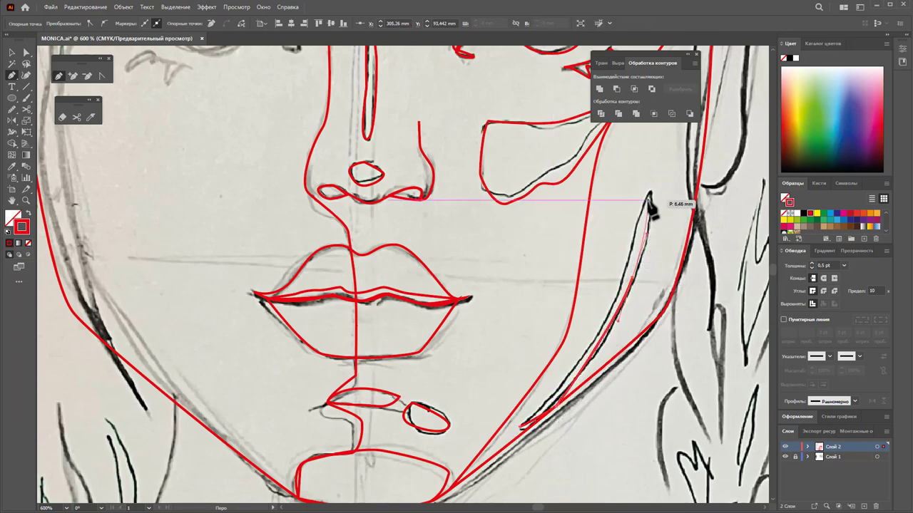
pyautogui.click(652, 188)
pyautogui.click(601, 330)
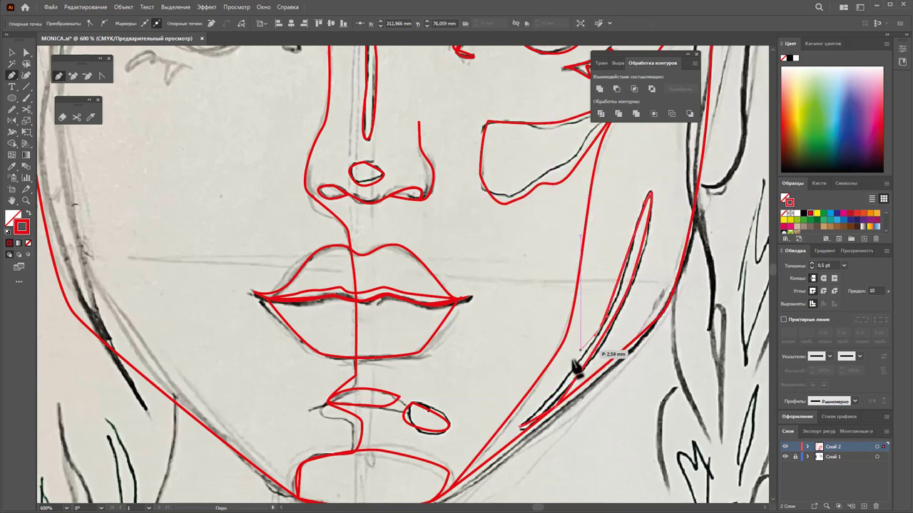
pyautogui.click(523, 427)
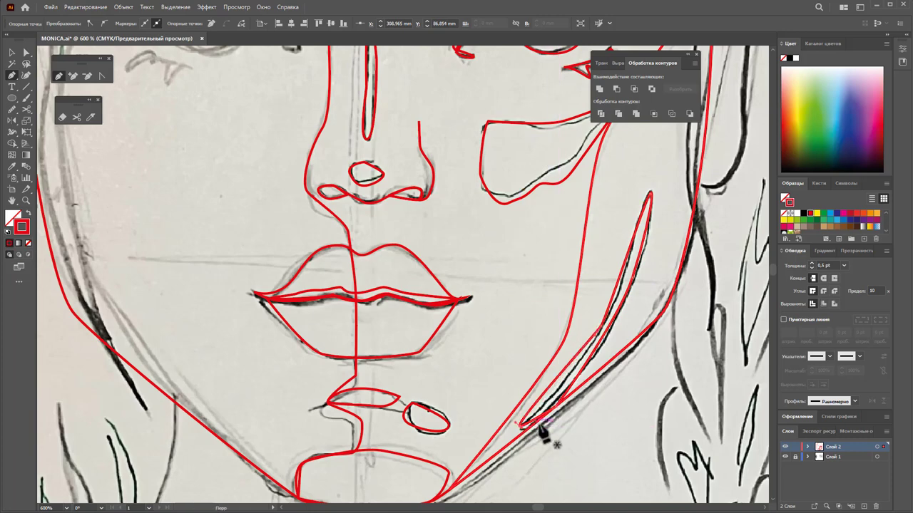
pyautogui.scroll(3, 271, 246)
pyautogui.scroll(1, 264, 235)
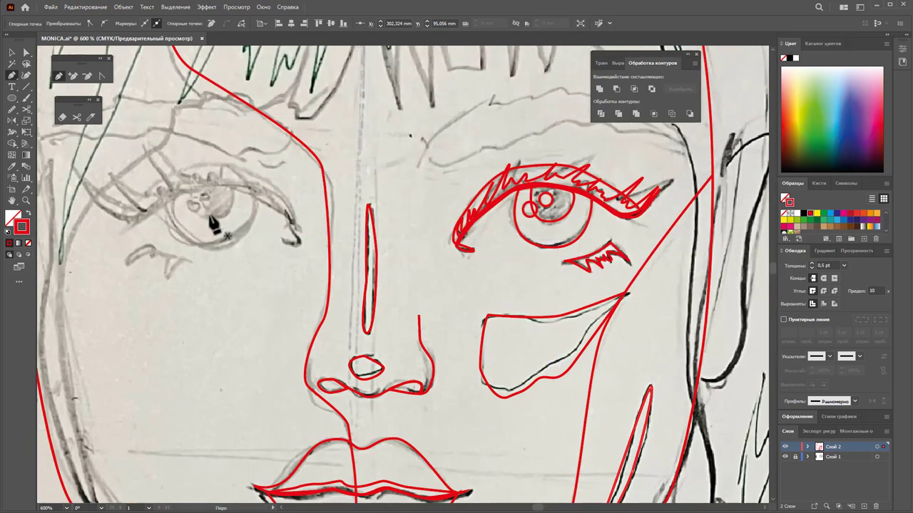
# Select the traced right eye and Alt-reflect a copy across the face centre
pyautogui.click(11, 52)
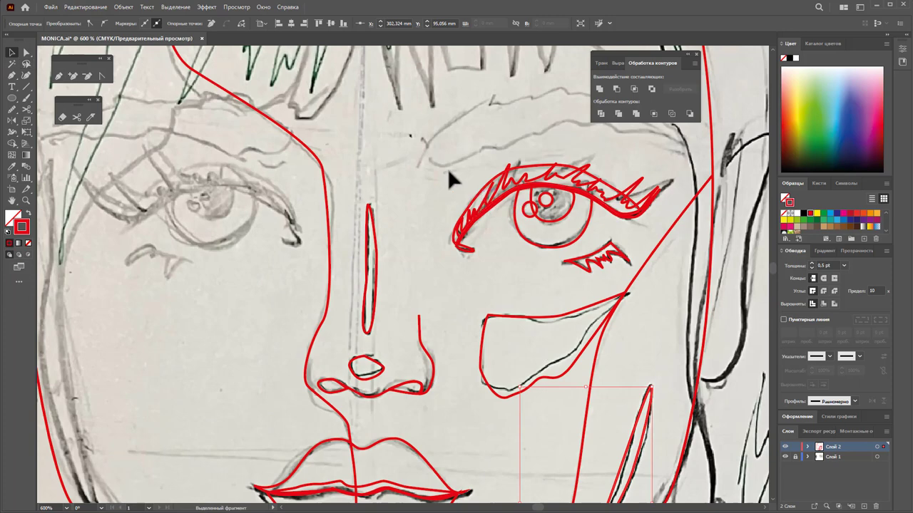
pyautogui.moveTo(449, 159); pyautogui.dragTo(625, 281)
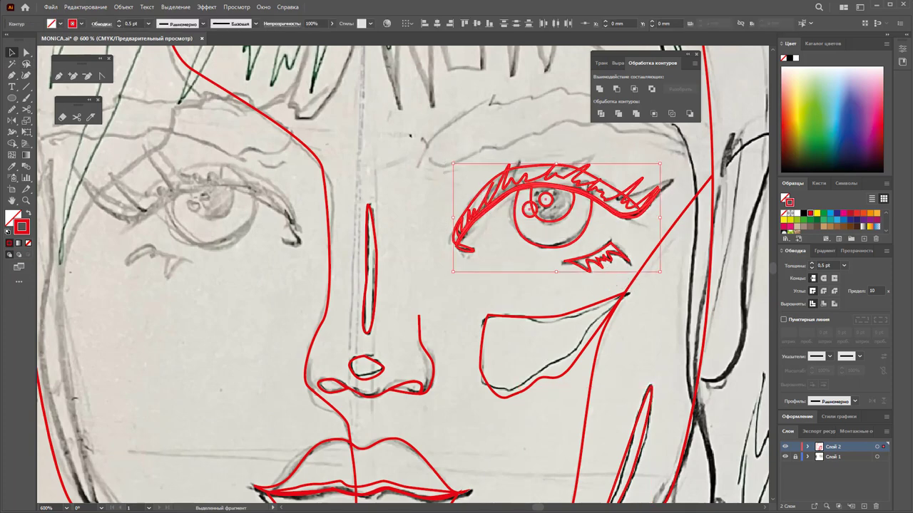
pyautogui.click(11, 120)
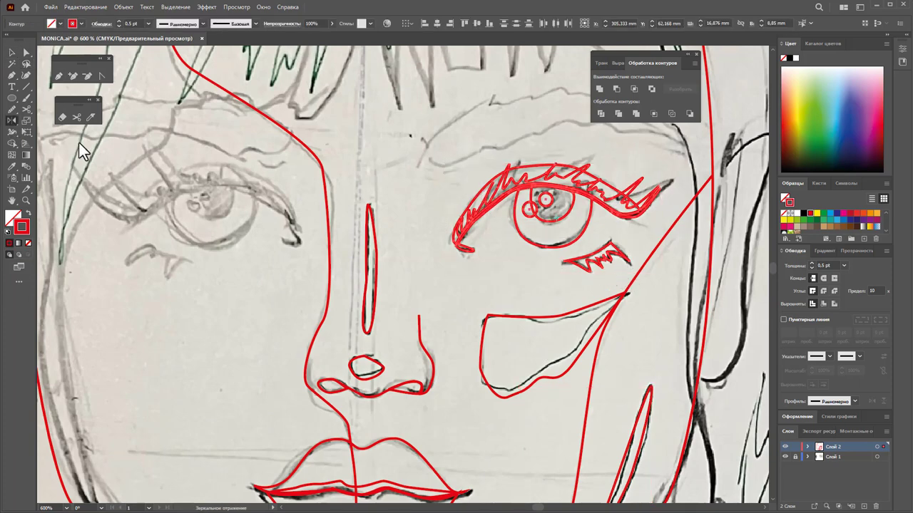
pyautogui.click(371, 189)
pyautogui.moveTo(411, 191); pyautogui.dragTo(371, 271)
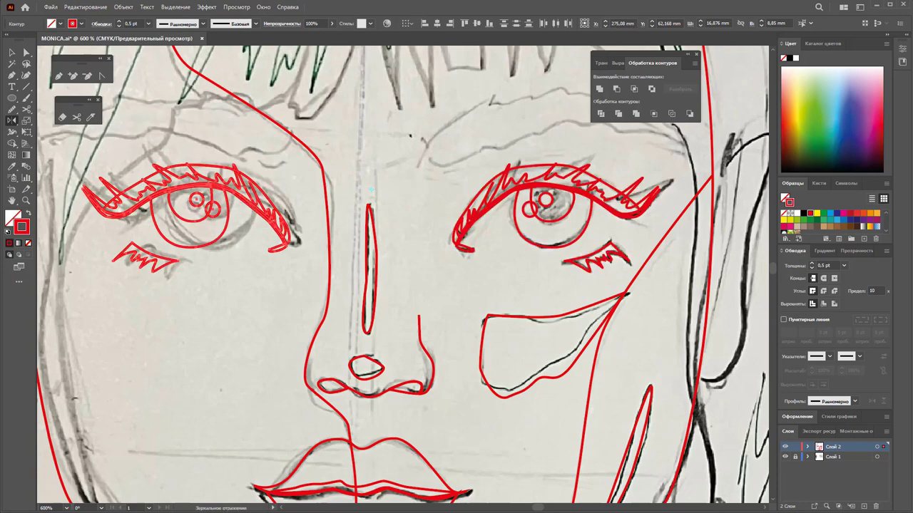
# Nudge the mirrored left eye into place and reposition its small highlight
pyautogui.click(11, 52)
pyautogui.moveTo(225, 219); pyautogui.dragTo(237, 229)
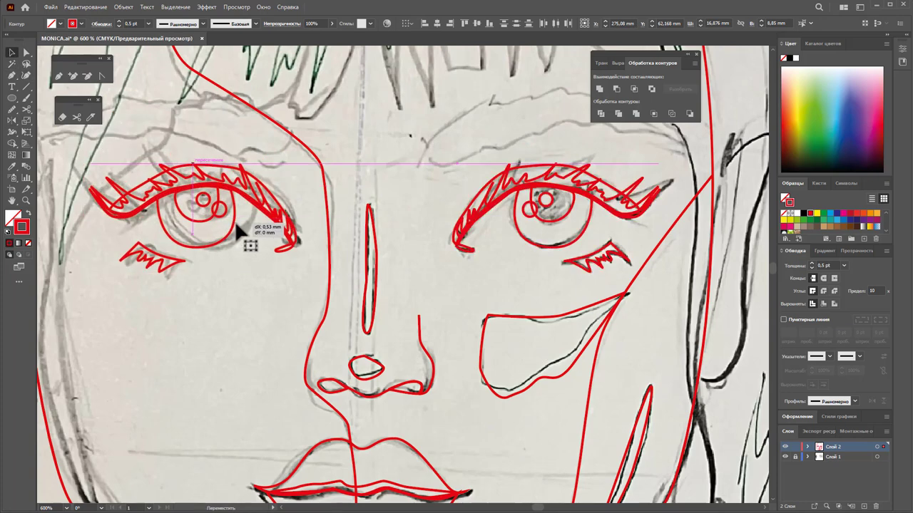
pyautogui.click(251, 283)
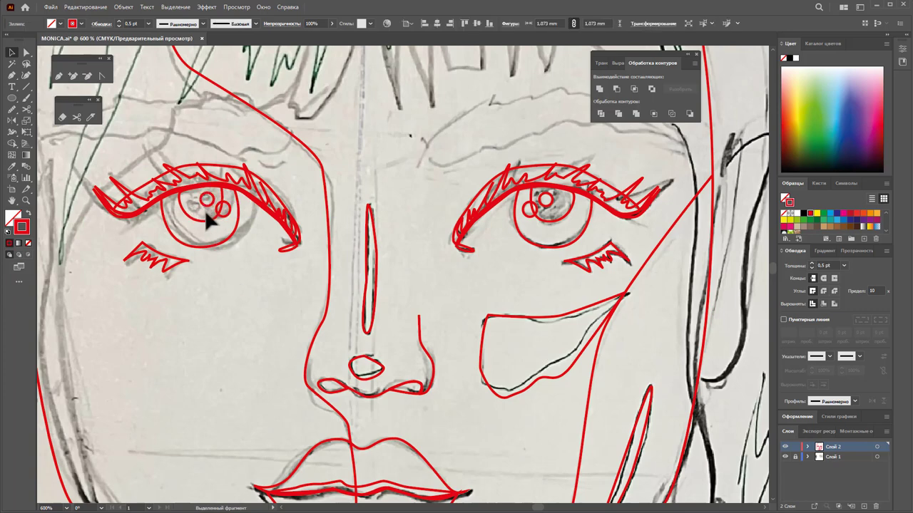
pyautogui.moveTo(208, 211)
pyautogui.mouseDown()
pyautogui.moveTo(192, 221)
pyautogui.moveTo(213, 201)
pyautogui.mouseUp()
pyautogui.click(272, 271)
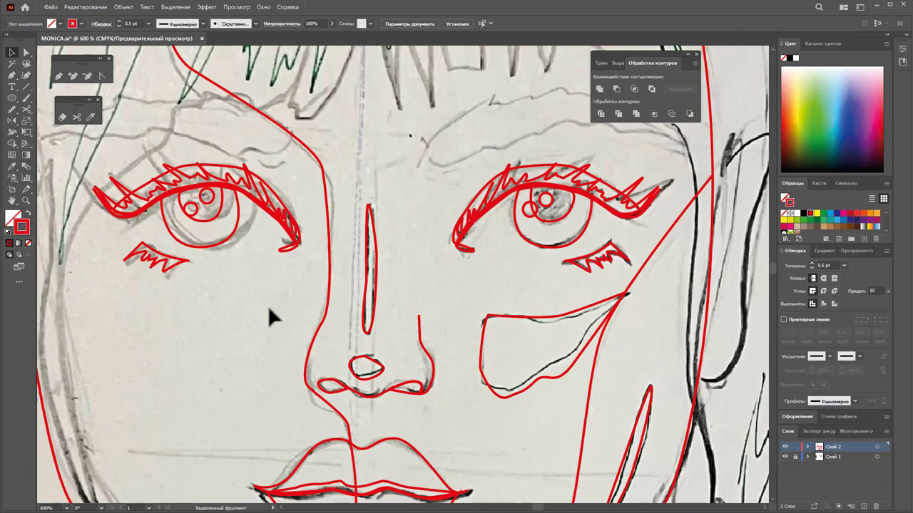
pyautogui.scroll(3, 269, 306)
pyautogui.scroll(3, 265, 295)
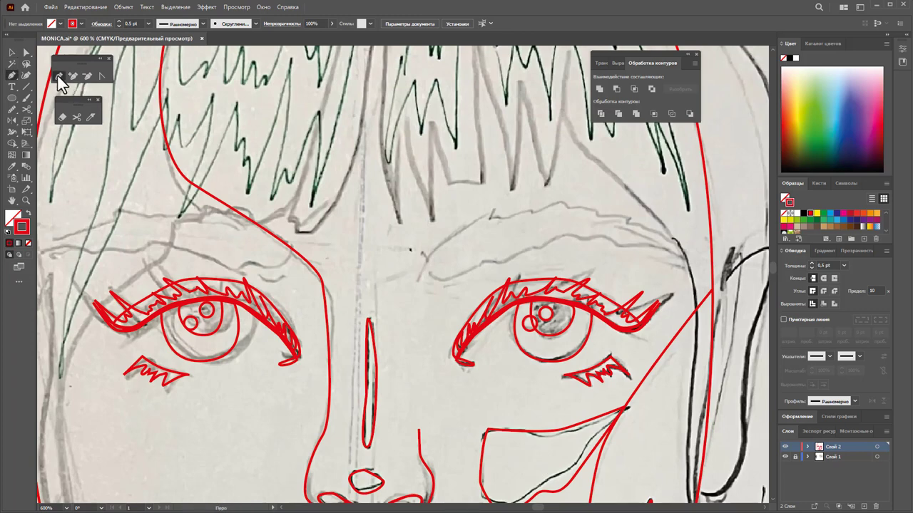
# Outline the right eyebrow in red from its inner end to the outer tip
pyautogui.click(490, 214)
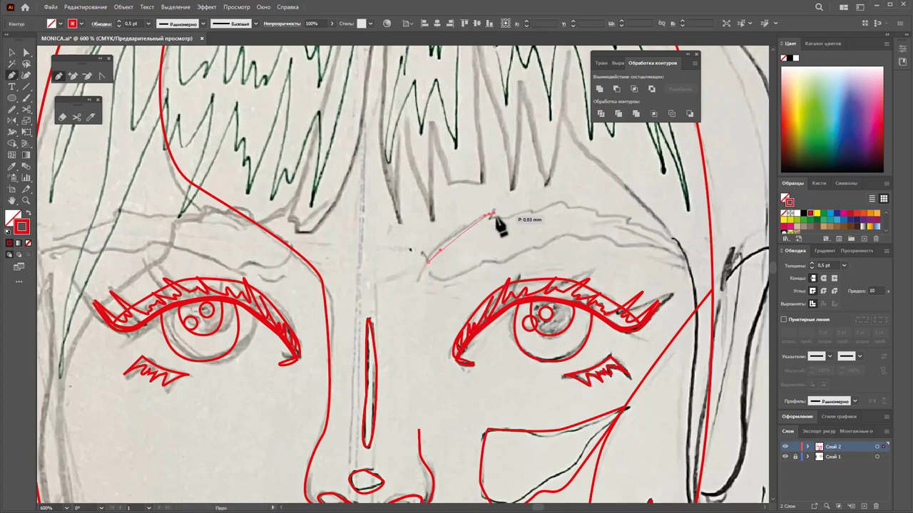
pyautogui.moveTo(544, 211)
pyautogui.mouseDown()
pyautogui.moveTo(551, 220)
pyautogui.moveTo(575, 214)
pyautogui.mouseUp()
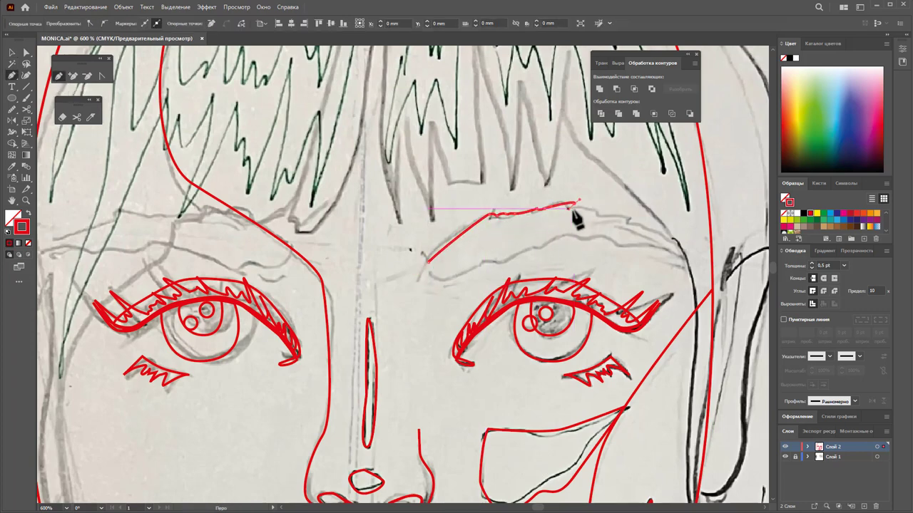
pyautogui.click(604, 219)
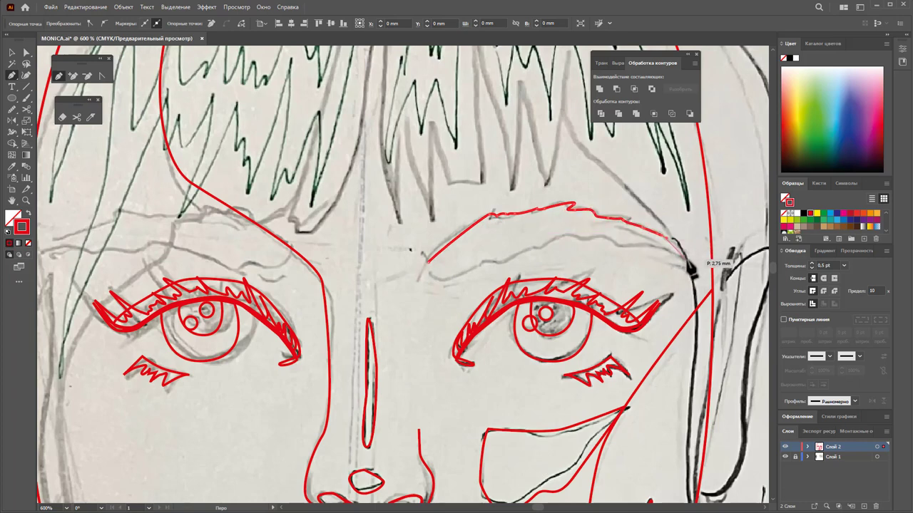
pyautogui.click(690, 265)
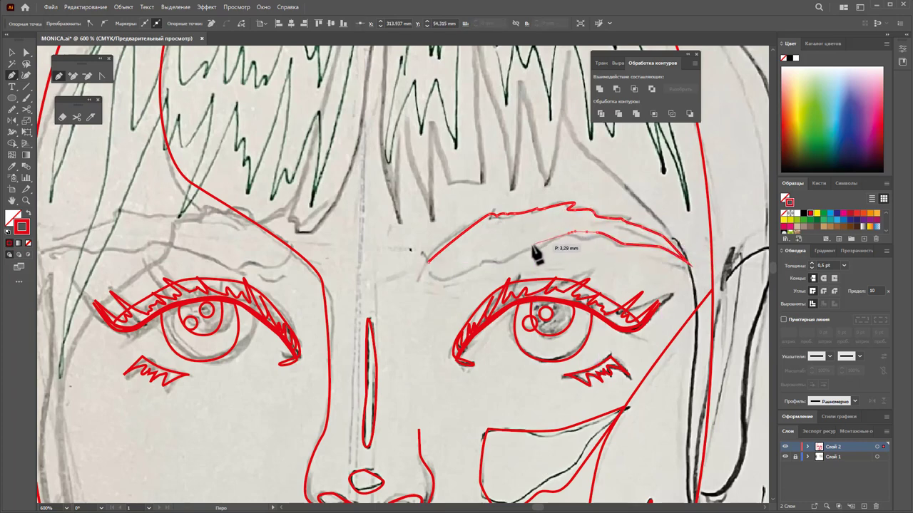
pyautogui.moveTo(423, 278); pyautogui.dragTo(432, 246)
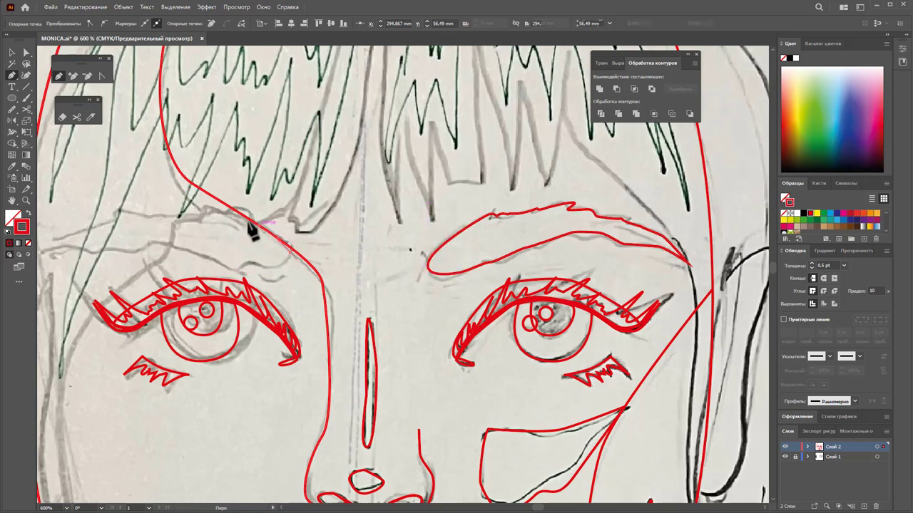
# Outline the left eyebrow in red, then zoom out to the whole figure
pyautogui.click(184, 215)
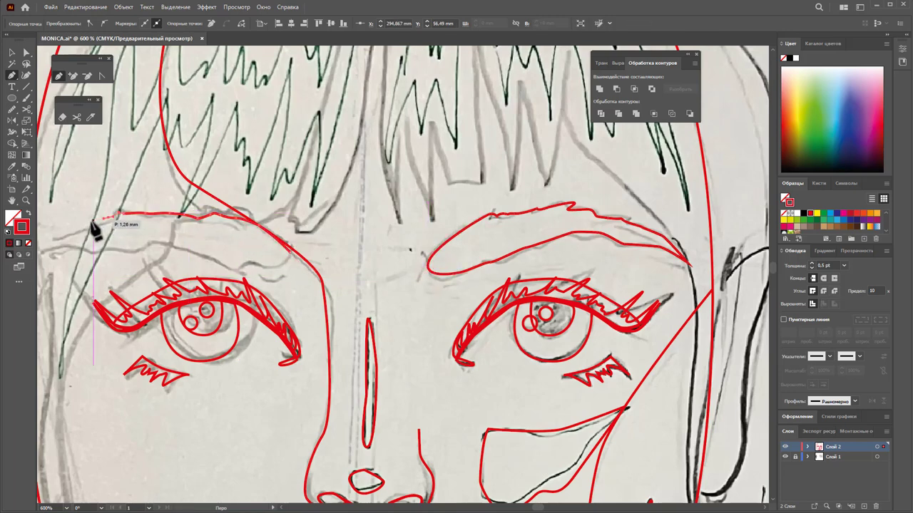
pyautogui.moveTo(71, 237)
pyautogui.mouseDown()
pyautogui.moveTo(63, 245)
pyautogui.moveTo(121, 249)
pyautogui.mouseUp()
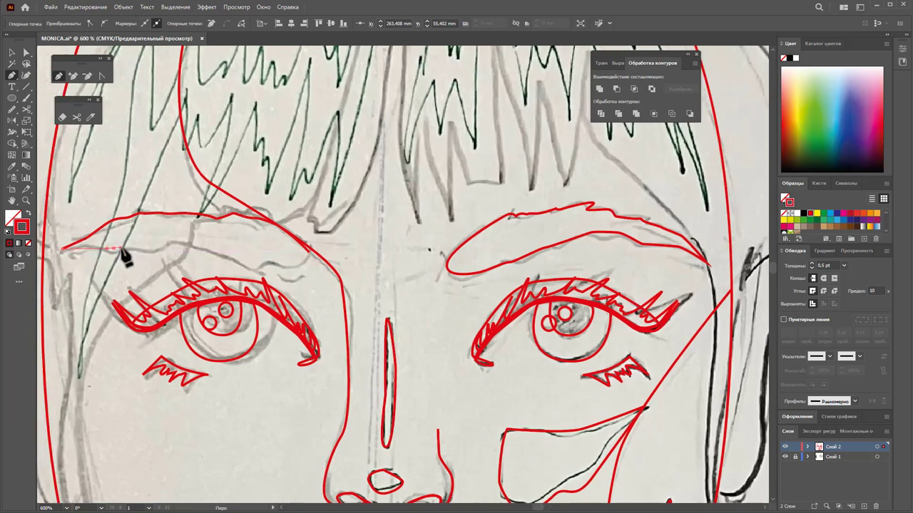
pyautogui.click(315, 261)
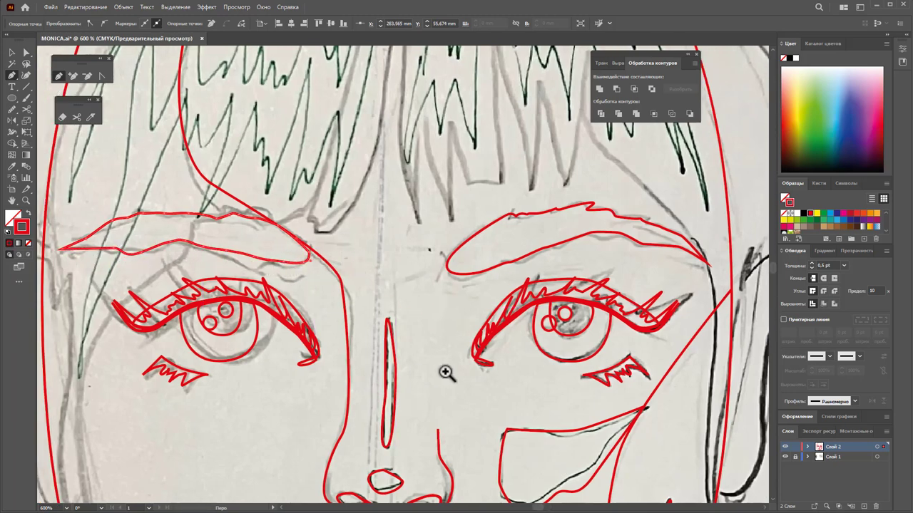
pyautogui.keyDown('alt'); pyautogui.click(418, 347); pyautogui.keyUp('alt')
pyautogui.keyDown('alt'); pyautogui.click(379, 326); pyautogui.keyUp('alt')
pyautogui.keyDown('alt'); pyautogui.click(442, 378); pyautogui.keyUp('alt')
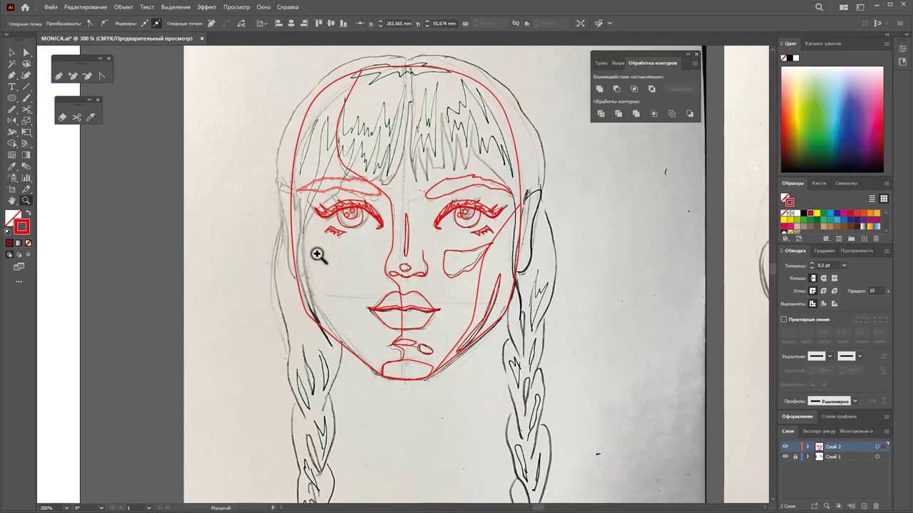
# Lock the red tracing layer and pencil a hair strand over the bangs
pyautogui.click(794, 447)
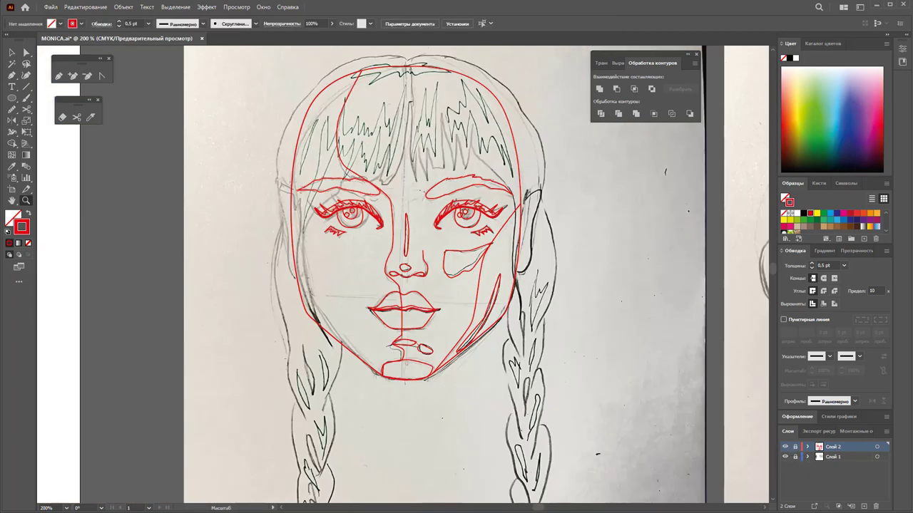
pyautogui.scroll(2, 423, 245)
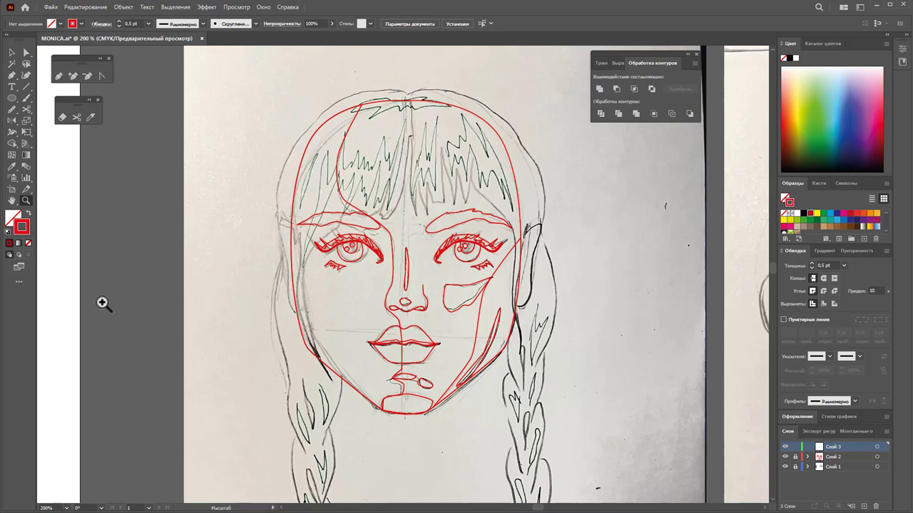
pyautogui.moveTo(428, 252)
pyautogui.mouseDown()
pyautogui.moveTo(550, 332)
pyautogui.moveTo(355, 245)
pyautogui.moveTo(182, 114)
pyautogui.mouseUp()
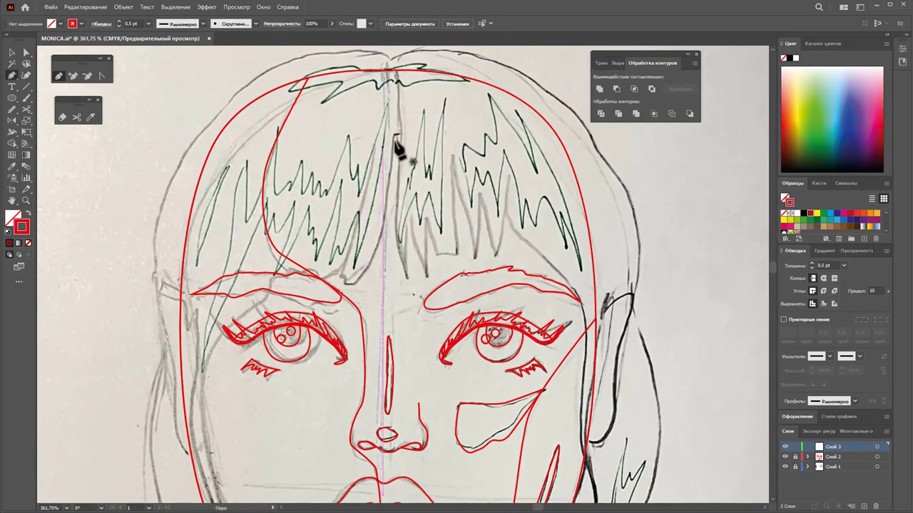
pyautogui.moveTo(397, 137)
pyautogui.mouseDown()
pyautogui.moveTo(381, 241)
pyautogui.moveTo(346, 283)
pyautogui.moveTo(379, 167)
pyautogui.moveTo(330, 284)
pyautogui.moveTo(271, 228)
pyautogui.moveTo(261, 230)
pyautogui.moveTo(273, 268)
pyautogui.moveTo(265, 305)
pyautogui.moveTo(213, 320)
pyautogui.moveTo(214, 372)
pyautogui.moveTo(229, 431)
pyautogui.moveTo(204, 346)
pyautogui.moveTo(220, 381)
pyautogui.mouseUp()
# Finish the left hair outline toward the jaw and start a centre-parting strand
pyautogui.scroll(-2, 249, 306)
pyautogui.scroll(-2, 214, 373)
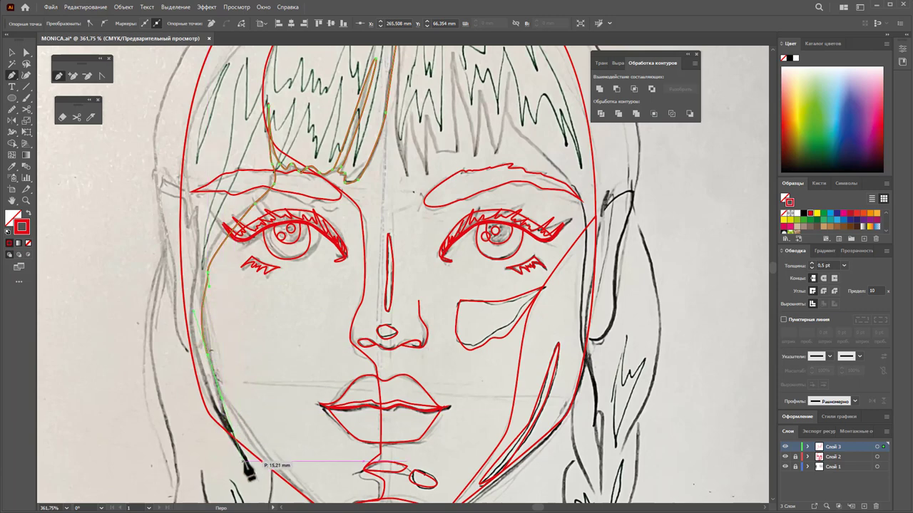
pyautogui.moveTo(250, 473)
pyautogui.mouseDown()
pyautogui.moveTo(211, 407)
pyautogui.moveTo(193, 213)
pyautogui.moveTo(173, 202)
pyautogui.moveTo(187, 231)
pyautogui.mouseUp()
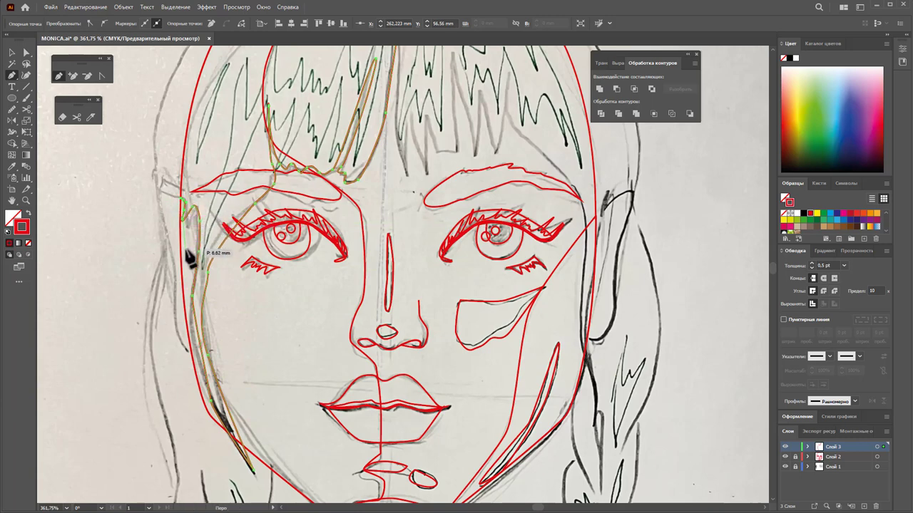
pyautogui.scroll(3, 159, 171)
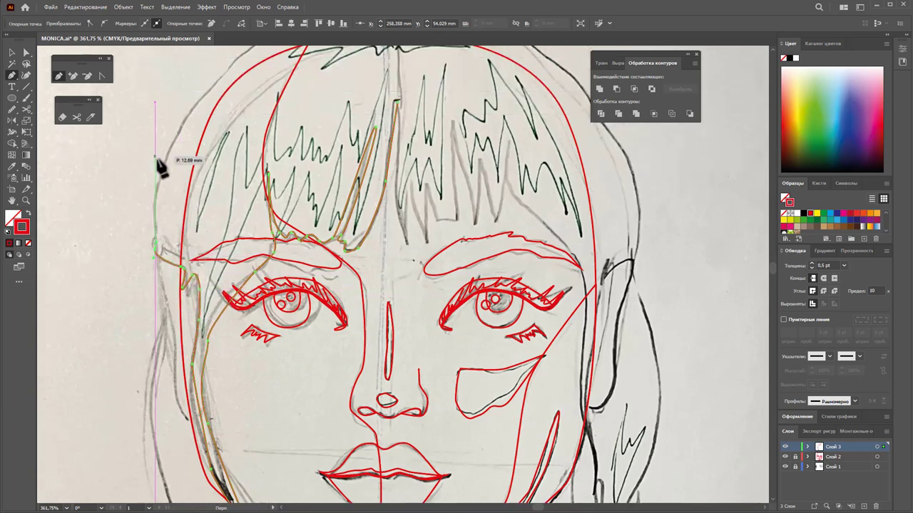
pyautogui.scroll(2, 171, 175)
pyautogui.moveTo(148, 225)
pyautogui.mouseDown()
pyautogui.moveTo(212, 149)
pyautogui.moveTo(360, 71)
pyautogui.moveTo(388, 69)
pyautogui.mouseUp()
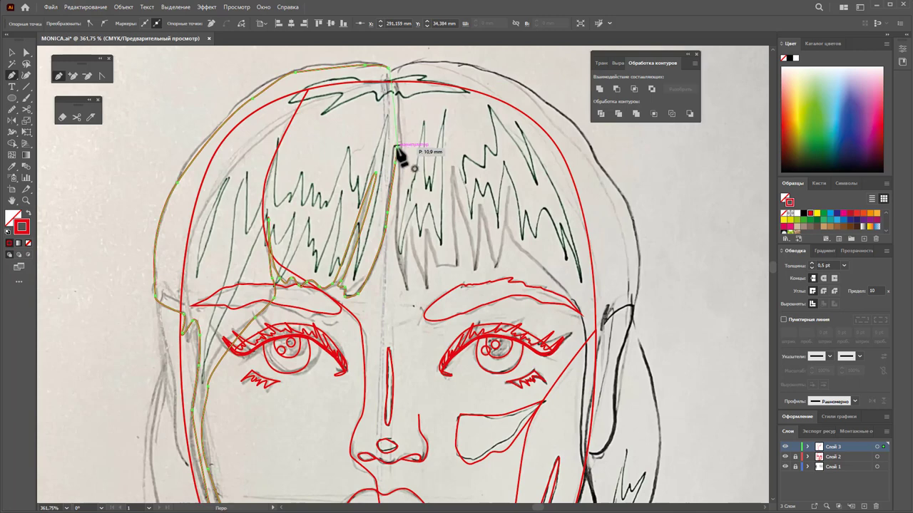
pyautogui.moveTo(400, 166); pyautogui.dragTo(397, 258)
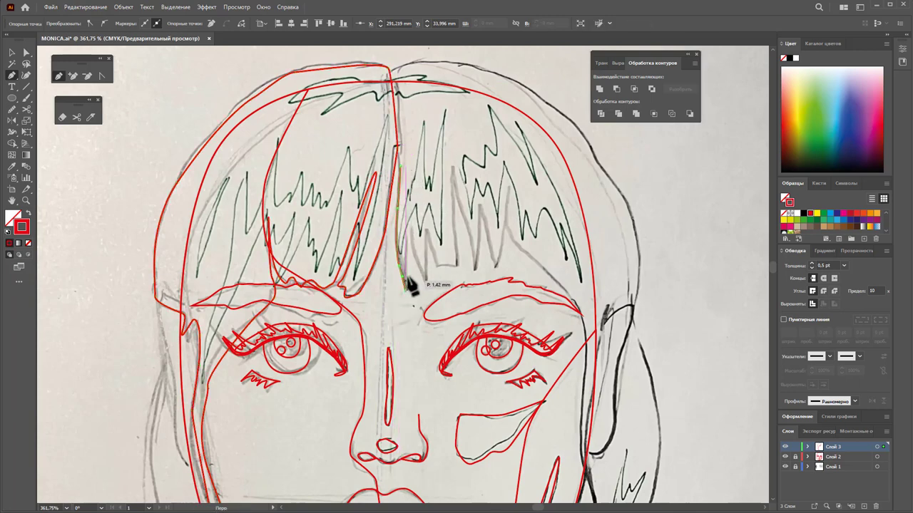
pyautogui.moveTo(404, 290)
pyautogui.mouseDown()
pyautogui.moveTo(423, 283)
pyautogui.moveTo(431, 294)
pyautogui.moveTo(430, 251)
pyautogui.moveTo(456, 264)
pyautogui.moveTo(454, 179)
pyautogui.moveTo(477, 279)
pyautogui.moveTo(482, 210)
pyautogui.moveTo(501, 258)
pyautogui.moveTo(520, 193)
pyautogui.moveTo(516, 244)
pyautogui.moveTo(554, 281)
pyautogui.moveTo(591, 271)
pyautogui.moveTo(594, 332)
pyautogui.moveTo(583, 369)
pyautogui.moveTo(603, 373)
pyautogui.moveTo(597, 407)
pyautogui.mouseUp()
# Pencil-trace the right hair contour up the right side of the face
pyautogui.scroll(-1, 570, 300)
pyautogui.scroll(-2, 572, 312)
pyautogui.scroll(-3, 590, 376)
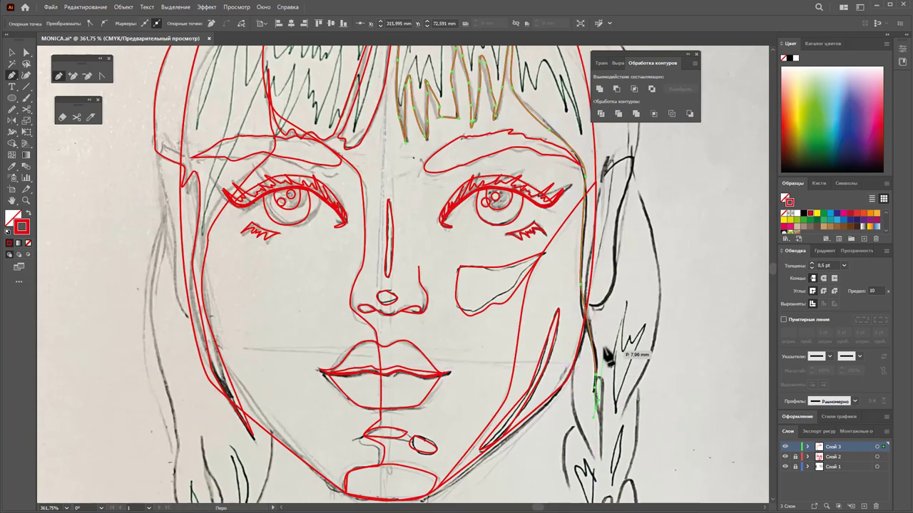
pyautogui.scroll(2, 603, 213)
pyautogui.moveTo(600, 200)
pyautogui.mouseDown()
pyautogui.moveTo(602, 220)
pyautogui.moveTo(634, 212)
pyautogui.mouseUp()
pyautogui.scroll(4, 634, 212)
pyautogui.moveTo(625, 242)
pyautogui.mouseDown()
pyautogui.moveTo(618, 203)
pyautogui.moveTo(587, 155)
pyautogui.moveTo(477, 93)
pyautogui.moveTo(393, 96)
pyautogui.moveTo(407, 200)
pyautogui.mouseUp()
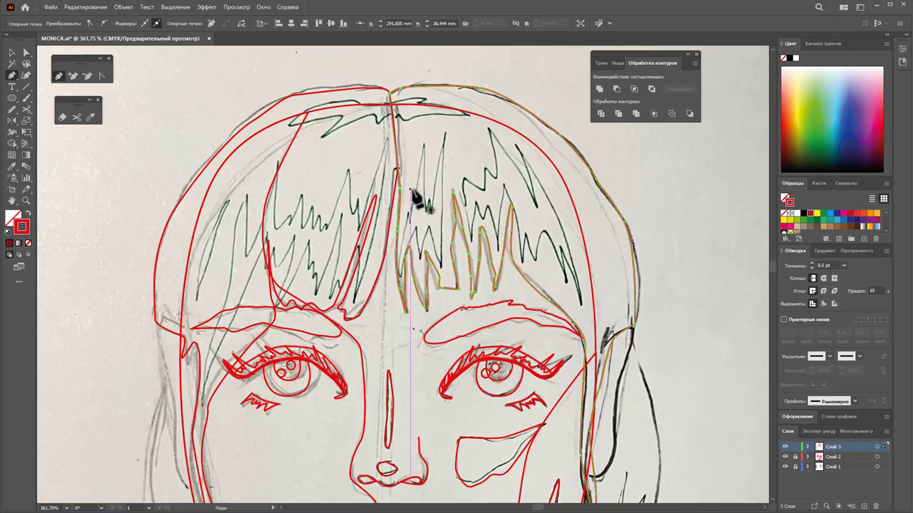
pyautogui.scroll(-1, 428, 292)
pyautogui.scroll(-3, 397, 275)
pyautogui.scroll(-1, 159, 228)
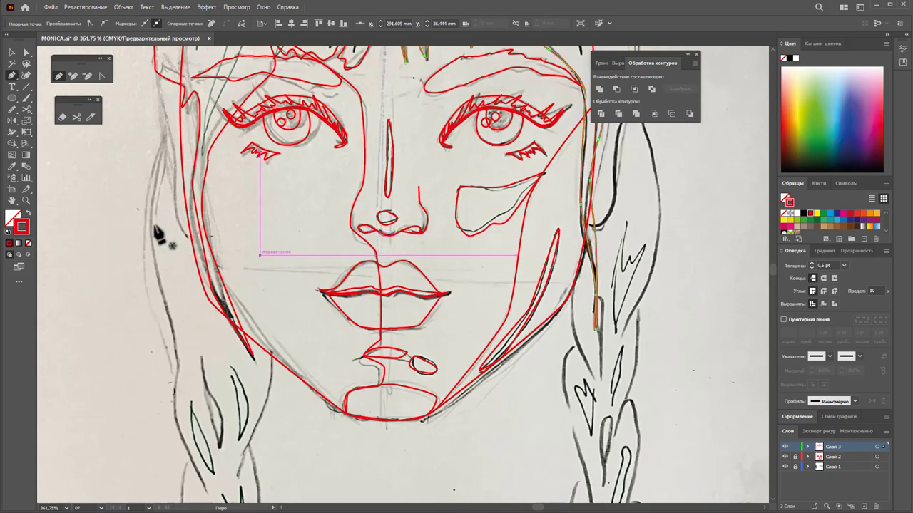
pyautogui.scroll(1, 172, 214)
pyautogui.scroll(1, 179, 207)
# Deselect and outline a closed hair piece beside the left temple
pyautogui.click(11, 53)
pyautogui.hotkey('ctrl', 'shift', 'a')
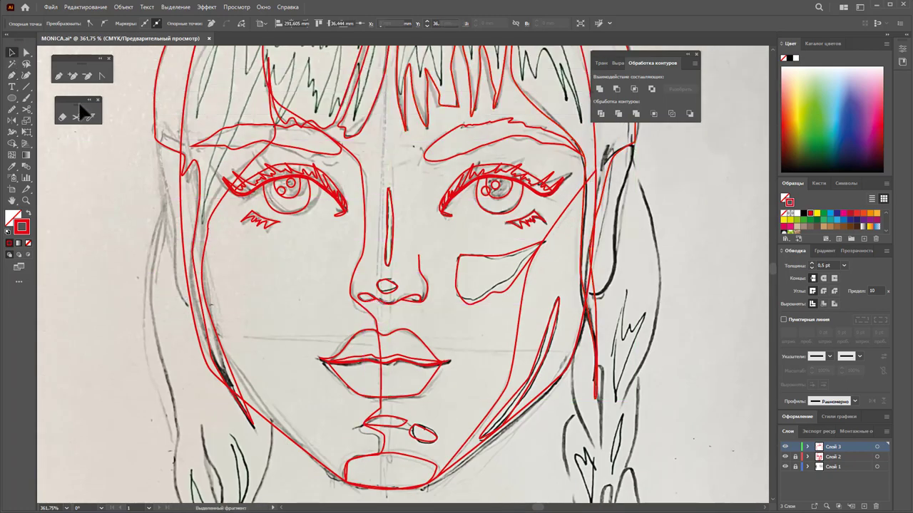
pyautogui.click(161, 153)
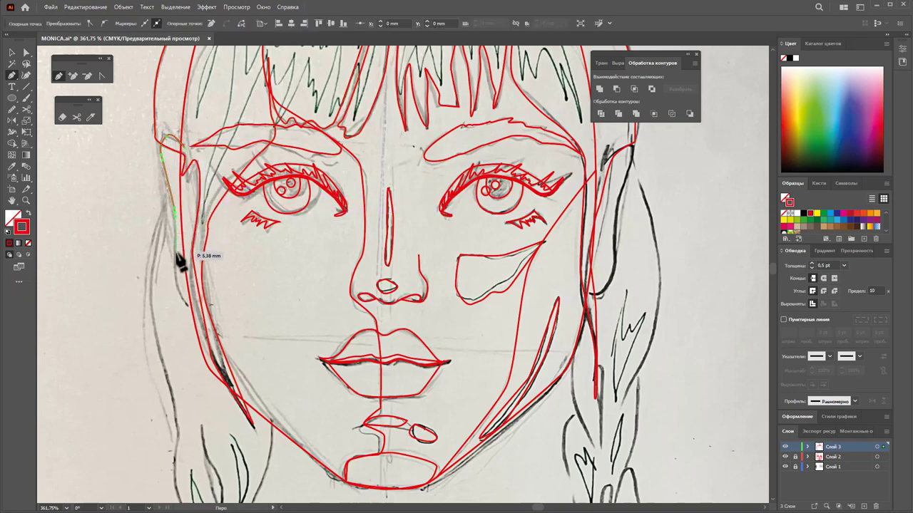
pyautogui.moveTo(183, 300); pyautogui.dragTo(193, 310)
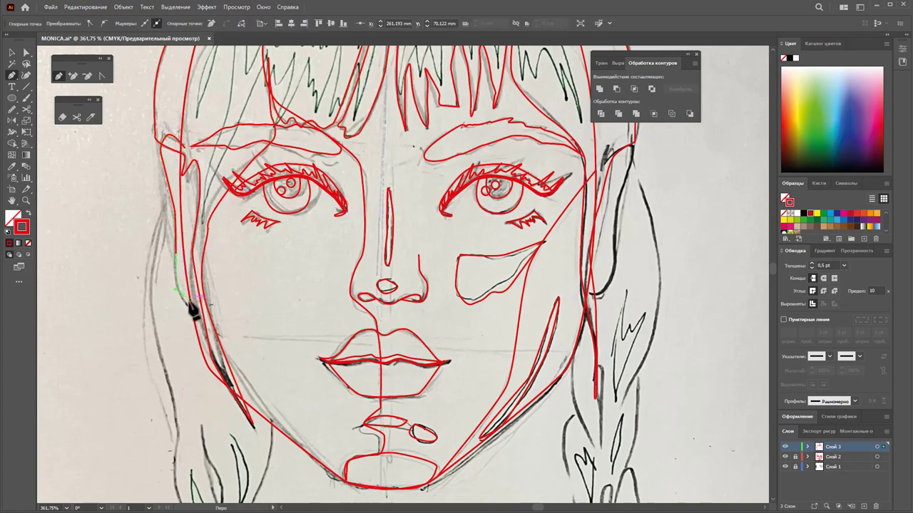
pyautogui.click(184, 147)
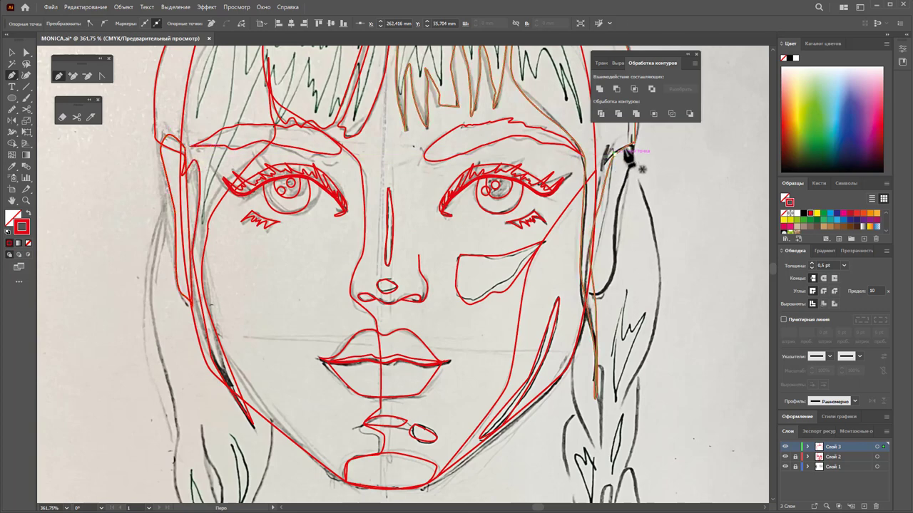
# Outline a closed hair piece beside the right temple, then deselect it
pyautogui.click(631, 146)
pyautogui.moveTo(612, 227); pyautogui.dragTo(615, 247)
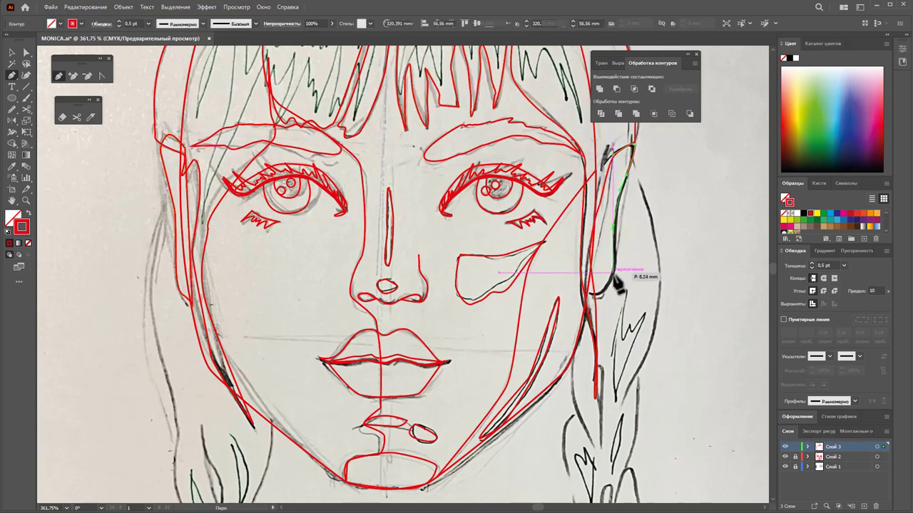
pyautogui.moveTo(617, 283); pyautogui.dragTo(603, 297)
pyautogui.moveTo(631, 146)
pyautogui.mouseDown()
pyautogui.moveTo(619, 162)
pyautogui.moveTo(632, 153)
pyautogui.mouseUp()
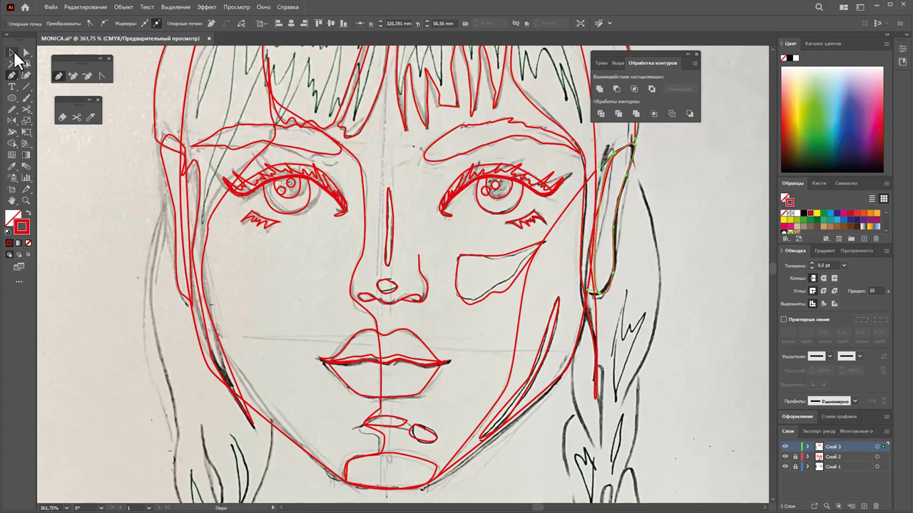
pyautogui.click(15, 54)
pyautogui.click(183, 235)
# Zoom to 200% and trace the left braid's outer edge down from the hairline
pyautogui.keyDown('ctrl'); pyautogui.keyDown('alt'); pyautogui.click(430, 353); pyautogui.keyUp('alt'); pyautogui.keyUp('ctrl')
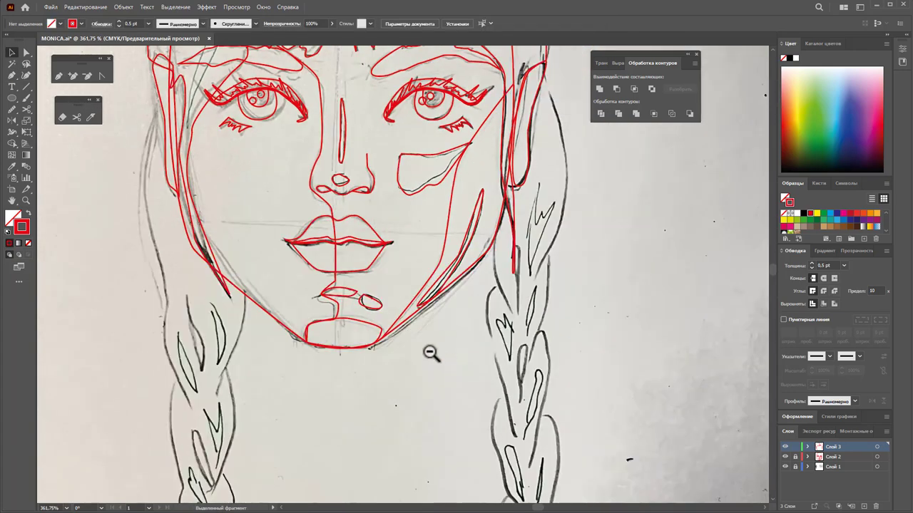
pyautogui.keyDown('alt'); pyautogui.click(347, 357); pyautogui.keyUp('alt')
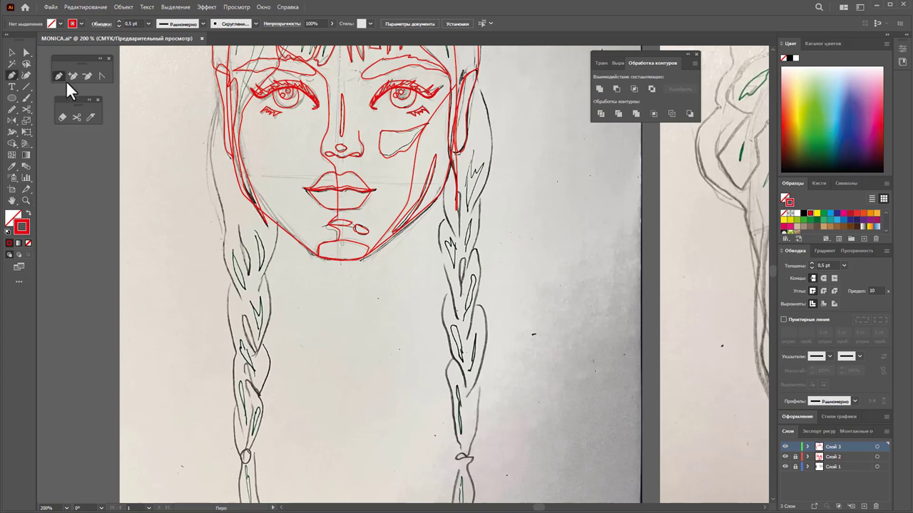
pyautogui.click(213, 69)
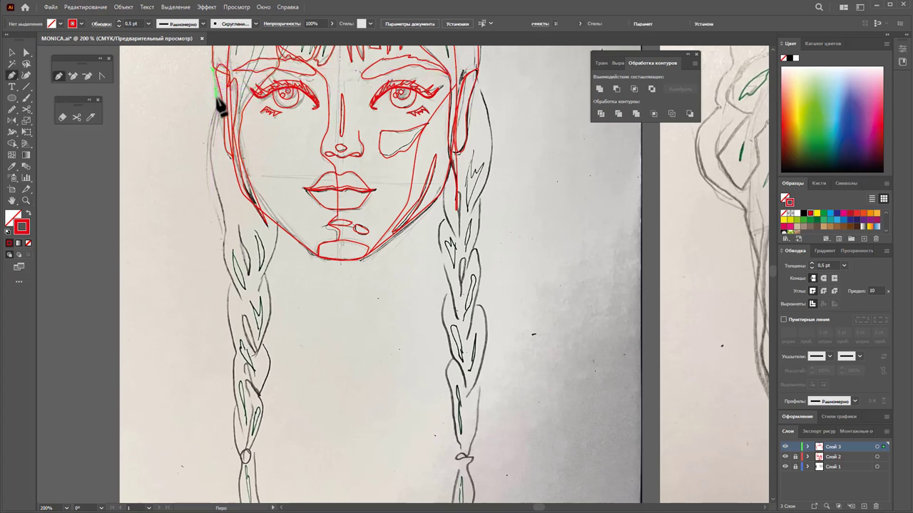
pyautogui.moveTo(224, 230)
pyautogui.mouseDown()
pyautogui.moveTo(232, 314)
pyautogui.moveTo(248, 303)
pyautogui.moveTo(239, 298)
pyautogui.mouseUp()
pyautogui.scroll(-1, 236, 333)
pyautogui.scroll(-2, 240, 359)
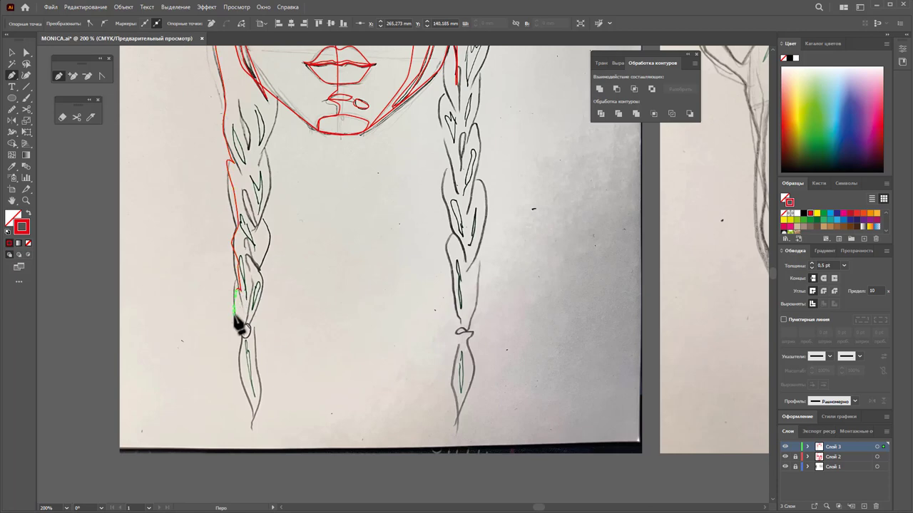
pyautogui.moveTo(237, 338); pyautogui.dragTo(244, 428)
# Carry the braid outline past its tip and back up its inner edge
pyautogui.scroll(-1, 240, 417)
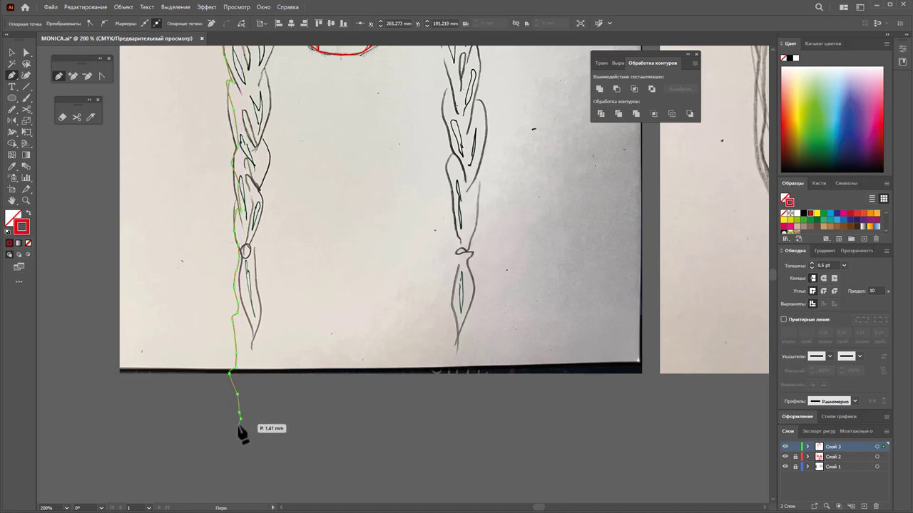
pyautogui.moveTo(237, 444)
pyautogui.mouseDown()
pyautogui.moveTo(241, 463)
pyautogui.moveTo(269, 385)
pyautogui.mouseUp()
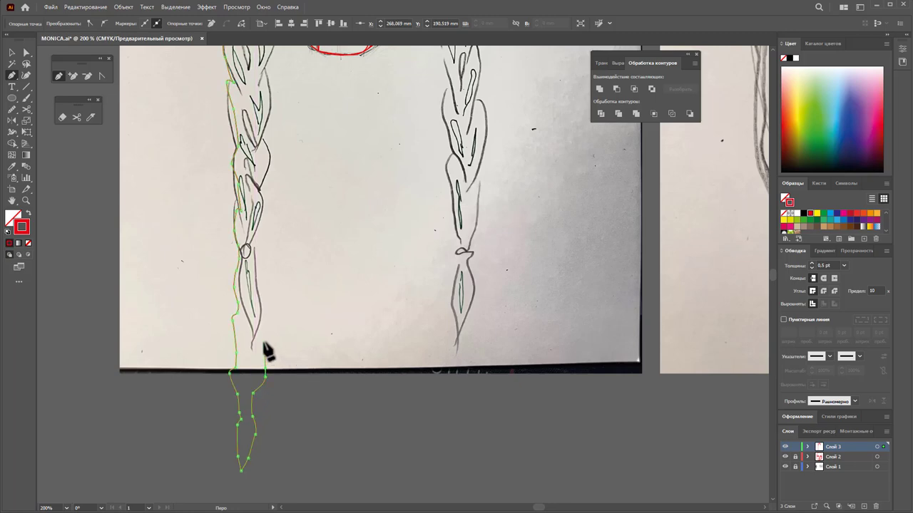
pyautogui.moveTo(264, 299); pyautogui.dragTo(264, 244)
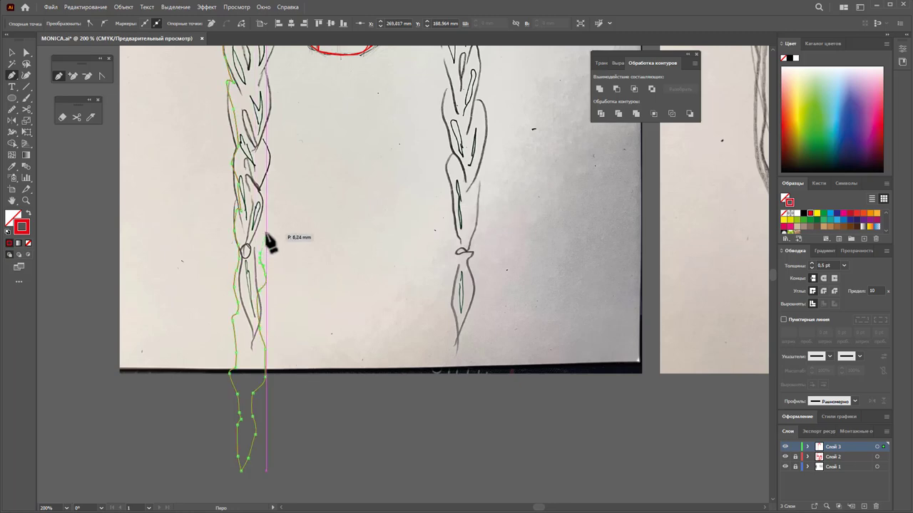
pyautogui.scroll(3, 264, 245)
pyautogui.moveTo(261, 291)
pyautogui.mouseDown()
pyautogui.moveTo(271, 275)
pyautogui.moveTo(265, 240)
pyautogui.mouseUp()
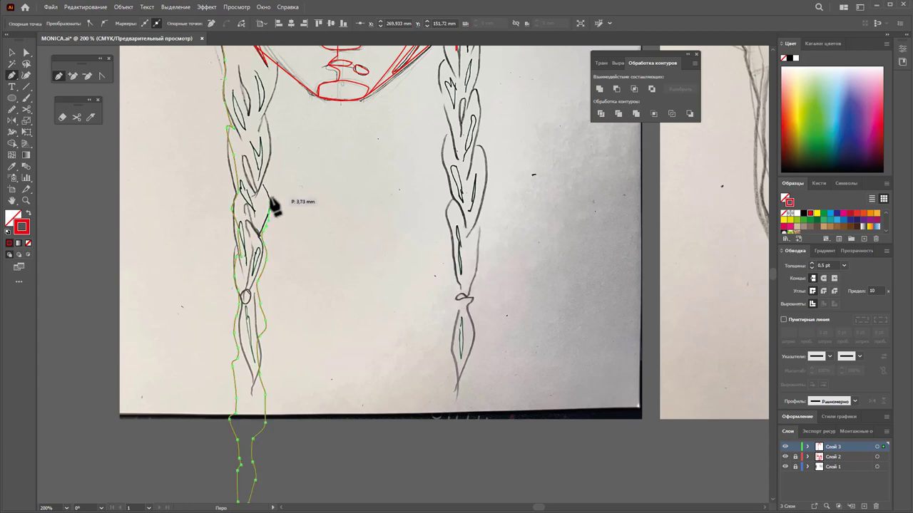
pyautogui.scroll(1, 269, 193)
pyautogui.moveTo(268, 193); pyautogui.dragTo(275, 116)
pyautogui.scroll(1, 271, 136)
# Finish the left braid outline up beside the cheek to the upper hair
pyautogui.scroll(5, 271, 128)
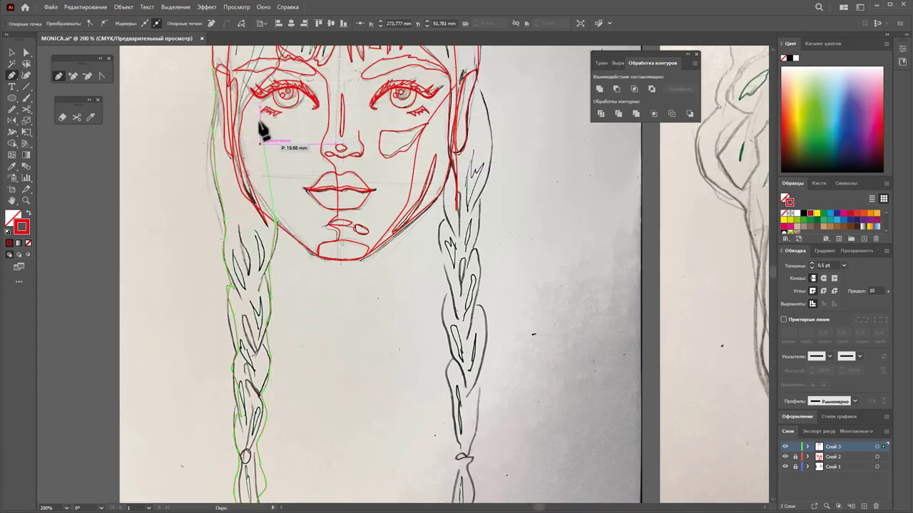
pyautogui.moveTo(240, 164); pyautogui.dragTo(249, 209)
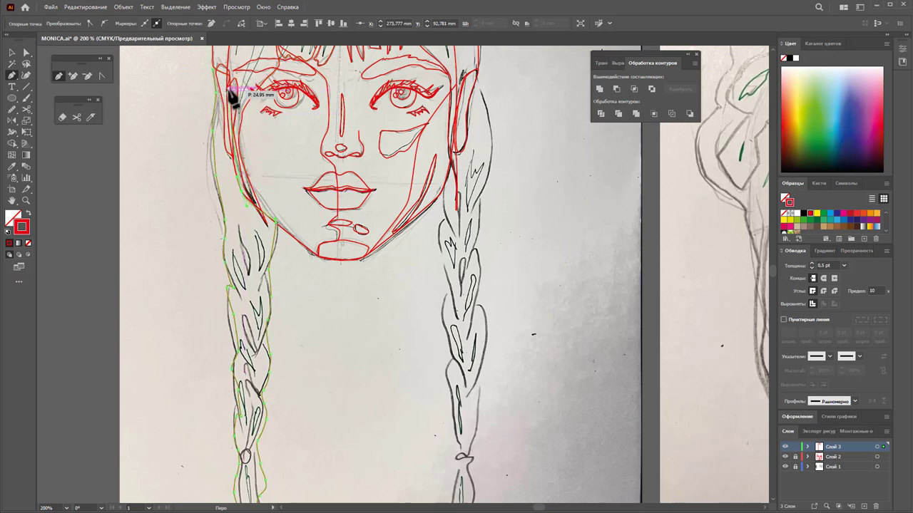
pyautogui.moveTo(219, 78); pyautogui.dragTo(214, 69)
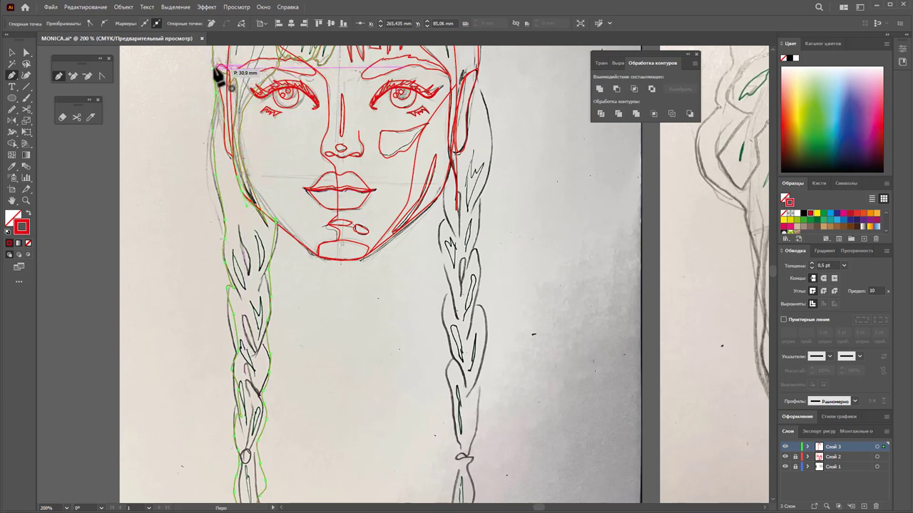
# Trace the right braid's outer edge from the top down to its tip with Pen anchors
pyautogui.click(478, 74)
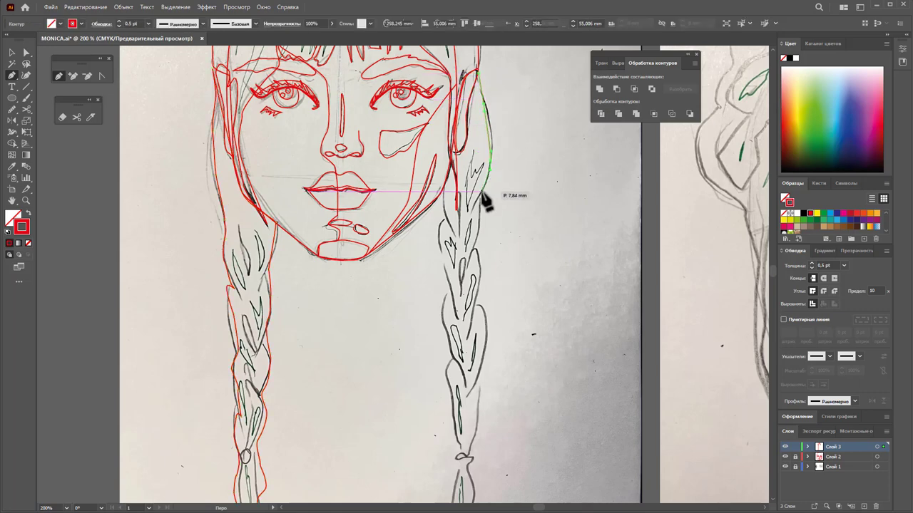
pyautogui.moveTo(481, 198); pyautogui.dragTo(476, 211)
pyautogui.moveTo(473, 251); pyautogui.dragTo(475, 252)
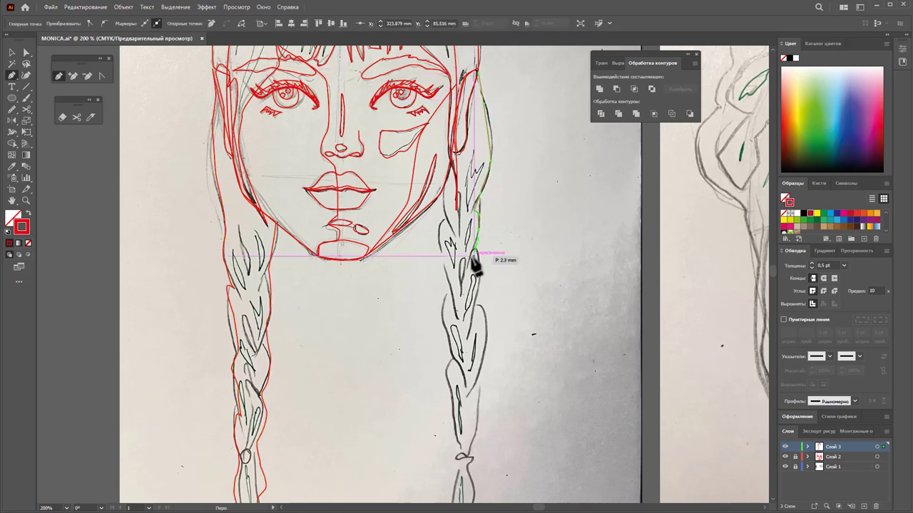
pyautogui.moveTo(477, 300); pyautogui.dragTo(481, 312)
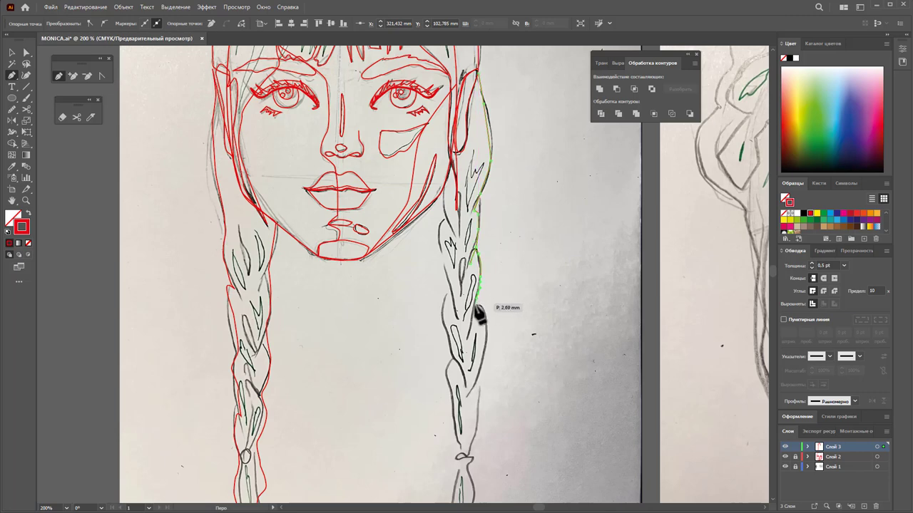
pyautogui.scroll(-2, 498, 273)
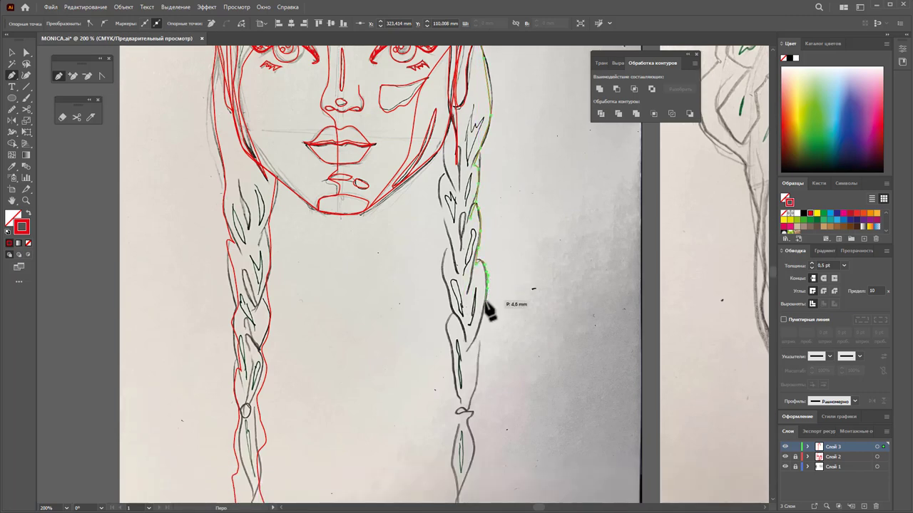
pyautogui.moveTo(474, 340); pyautogui.dragTo(479, 345)
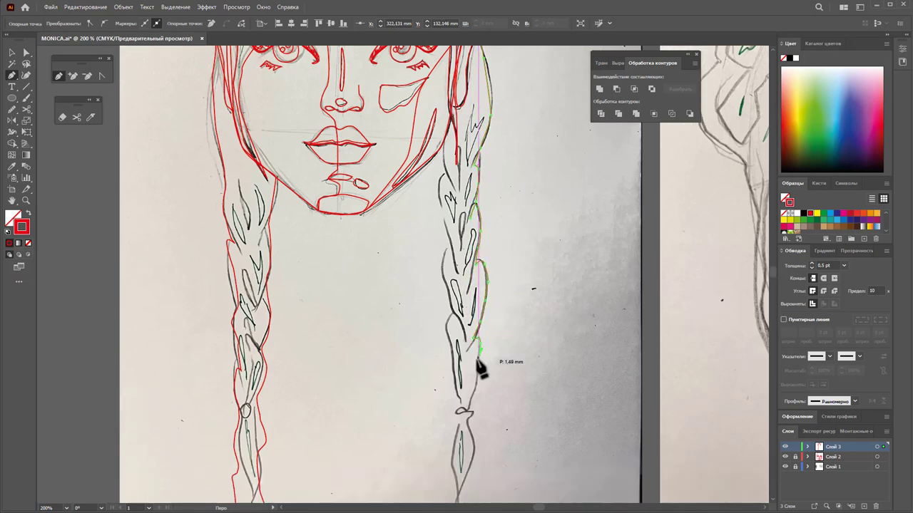
pyautogui.scroll(-3, 477, 365)
pyautogui.scroll(-2, 469, 374)
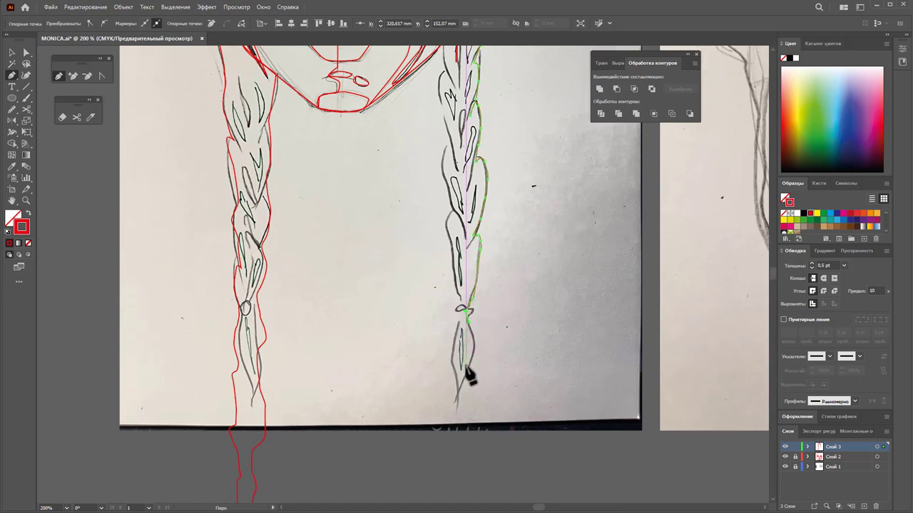
pyautogui.moveTo(469, 367); pyautogui.dragTo(471, 397)
pyautogui.scroll(-2, 467, 392)
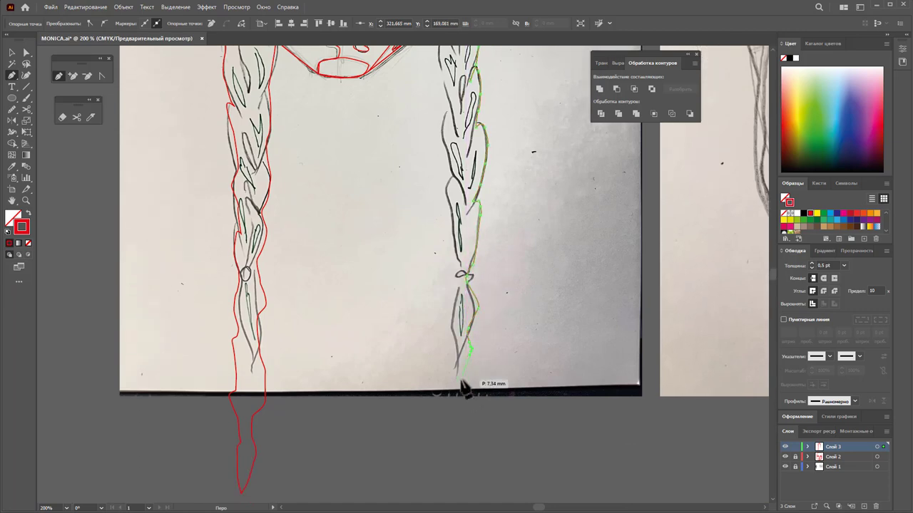
pyautogui.click(467, 430)
pyautogui.click(469, 441)
# Add anchors back up the right braid's inner edge from the tip
pyautogui.click(461, 445)
pyautogui.click(456, 428)
pyautogui.click(457, 421)
pyautogui.click(458, 394)
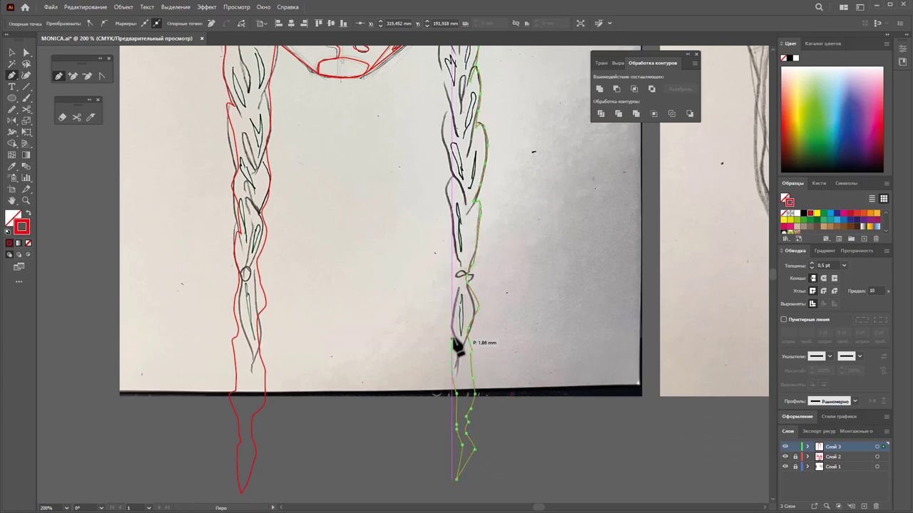
pyautogui.click(456, 346)
pyautogui.press('Escape')
pyautogui.click(454, 325)
pyautogui.scroll(1, 453, 271)
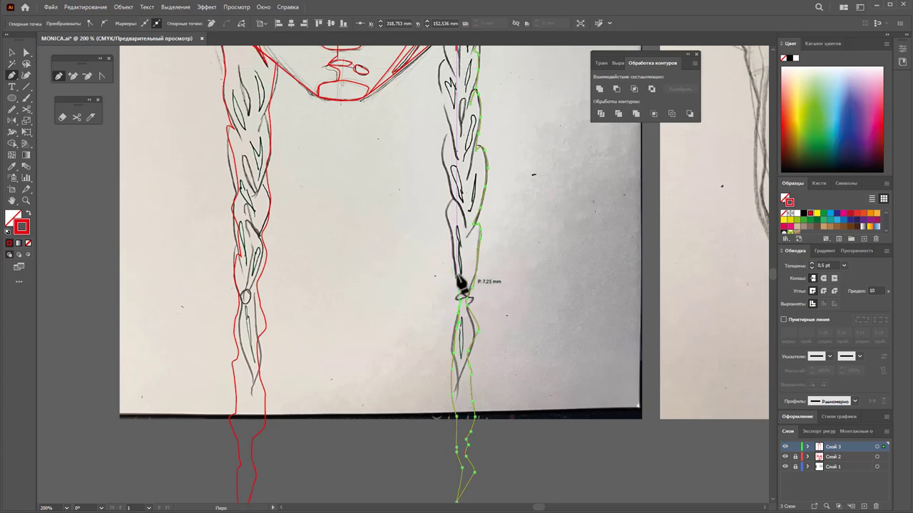
# Continue the right braid's left edge up to the hair, then deselect the finished outline
pyautogui.click(452, 199)
pyautogui.scroll(1, 468, 221)
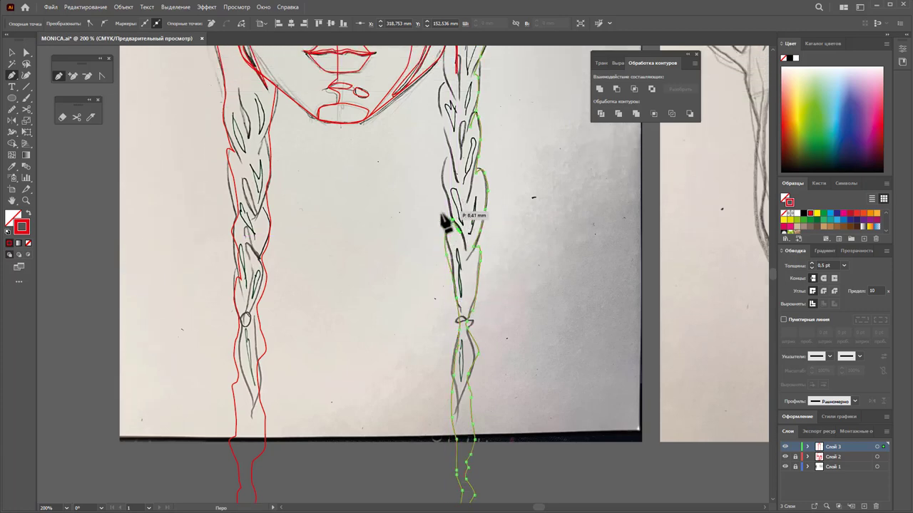
pyautogui.click(440, 183)
pyautogui.scroll(2, 456, 178)
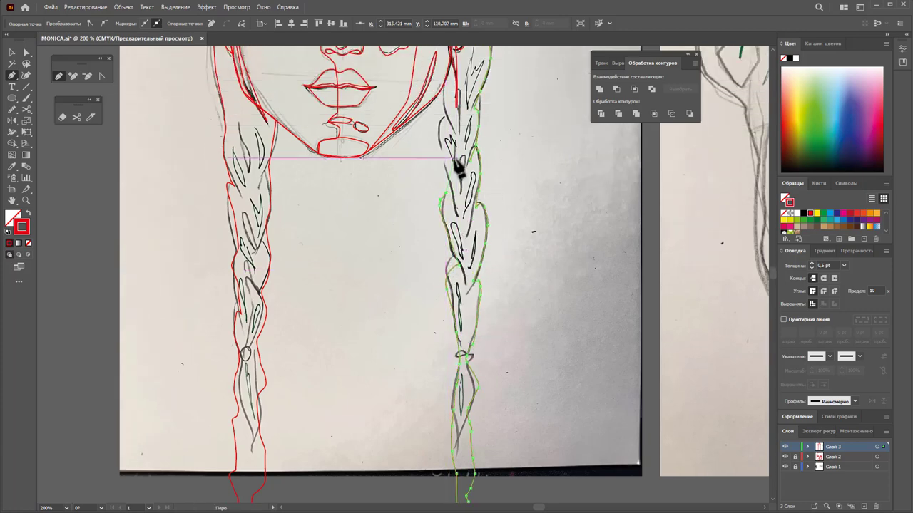
pyautogui.click(442, 117)
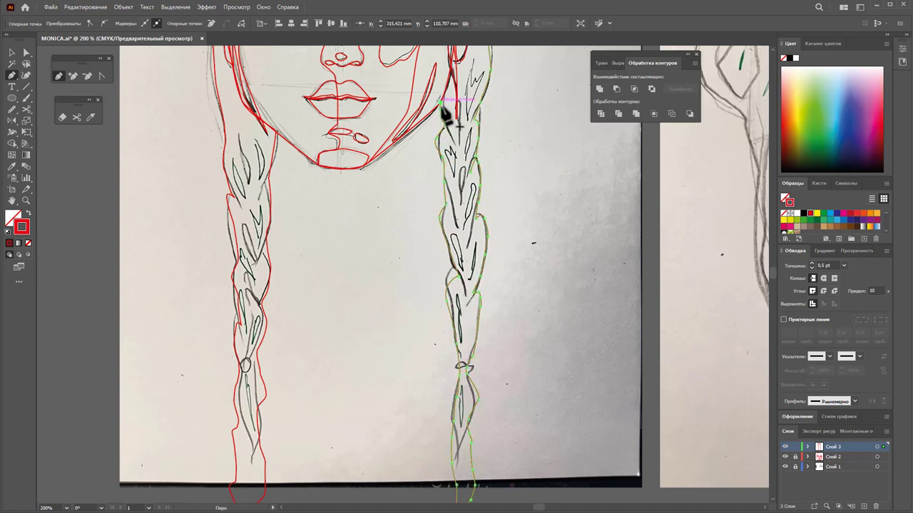
pyautogui.scroll(3, 444, 122)
pyautogui.scroll(3, 465, 160)
pyautogui.click(472, 94)
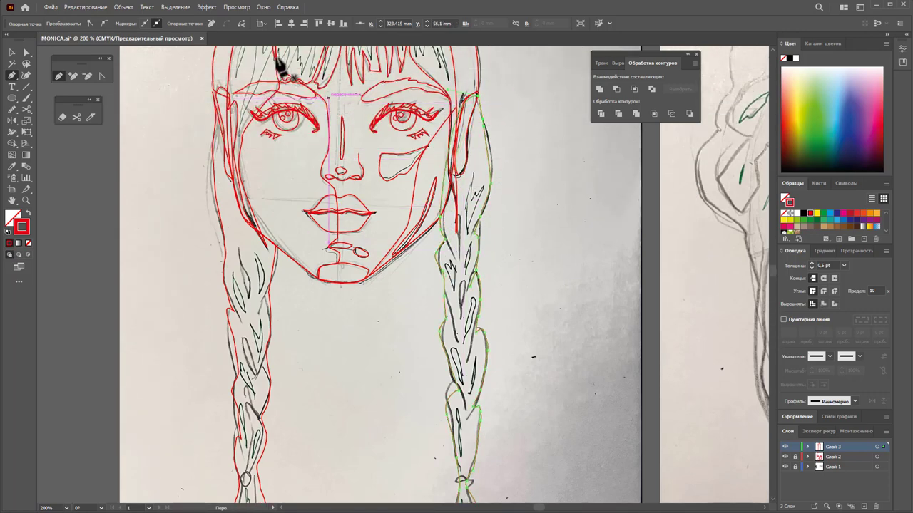
pyautogui.press('v')
pyautogui.click(159, 191)
# Zoom in on the forehead and bangs area
pyautogui.scroll(3, 494, 279)
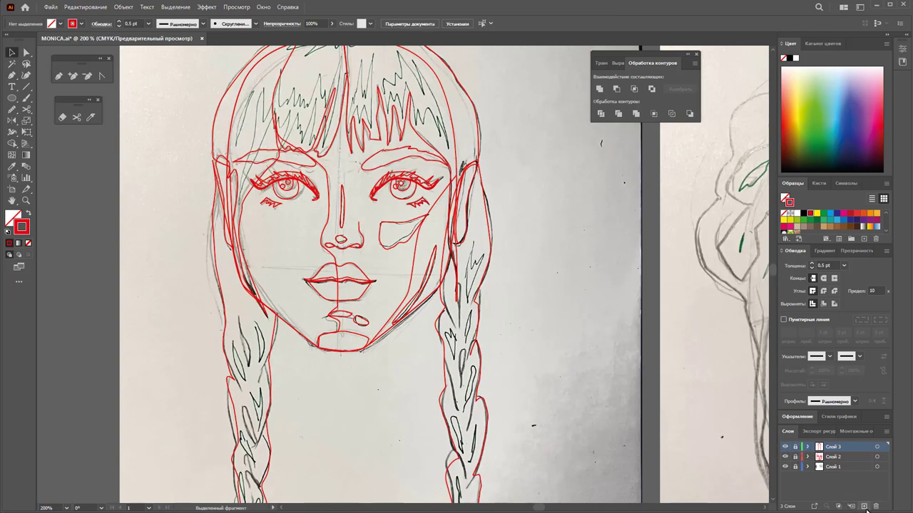
pyautogui.scroll(5, 371, 312)
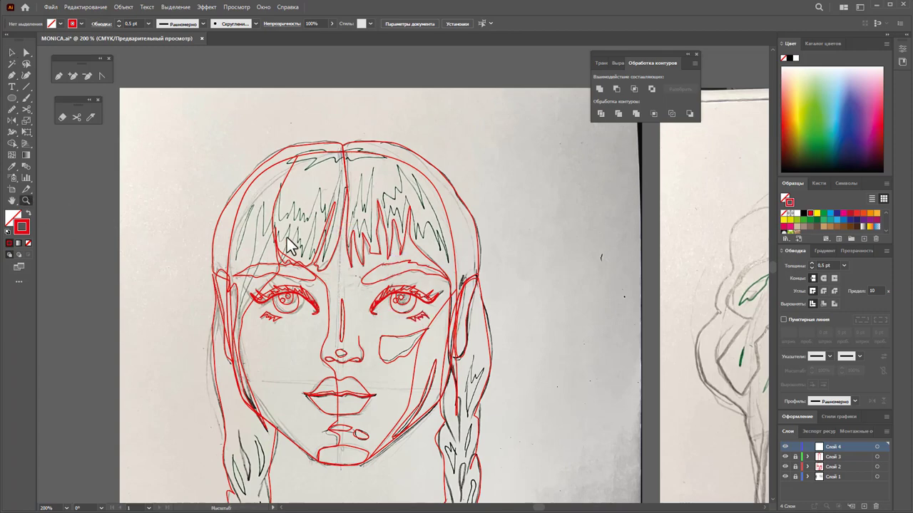
pyautogui.moveTo(360, 227); pyautogui.dragTo(445, 294)
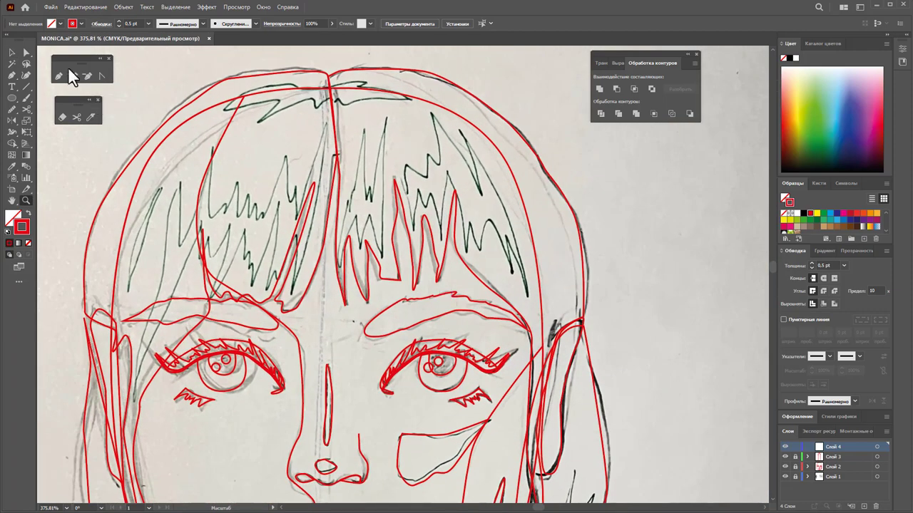
# Outline the zigzag top hairline as a separate red path
pyautogui.moveTo(235, 108)
pyautogui.mouseDown()
pyautogui.moveTo(336, 111)
pyautogui.moveTo(365, 90)
pyautogui.moveTo(301, 96)
pyautogui.mouseUp()
pyautogui.click(258, 121)
pyautogui.click(317, 114)
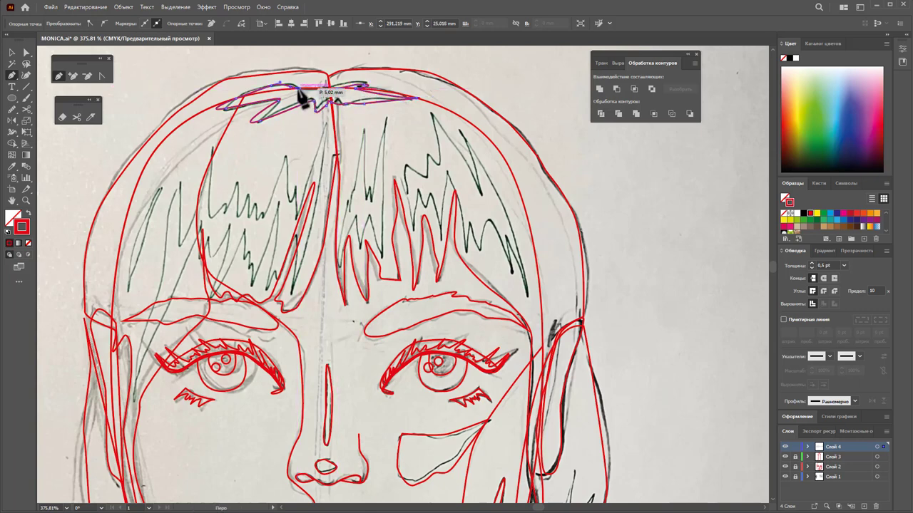
pyautogui.scroll(-2, 158, 163)
pyautogui.scroll(2, 317, 117)
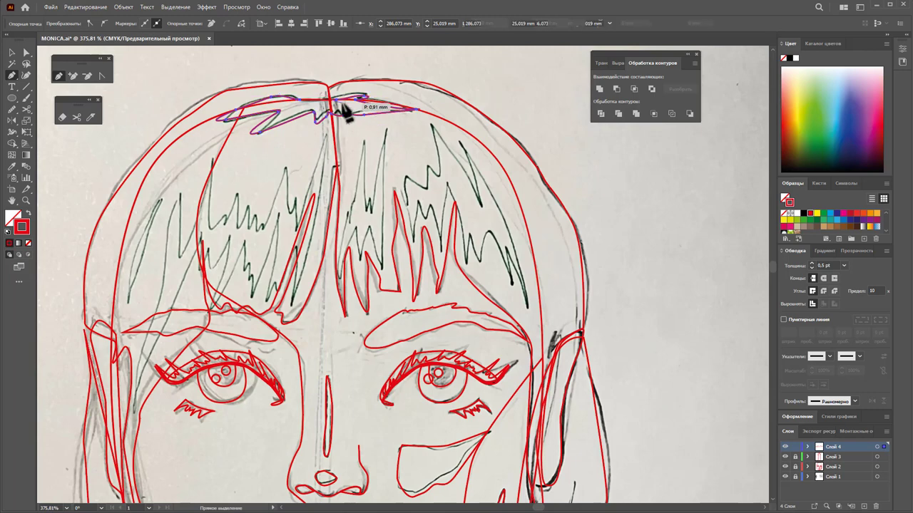
pyautogui.click(298, 101)
pyautogui.keyDown('ctrl'); pyautogui.click(133, 276); pyautogui.keyUp('ctrl')
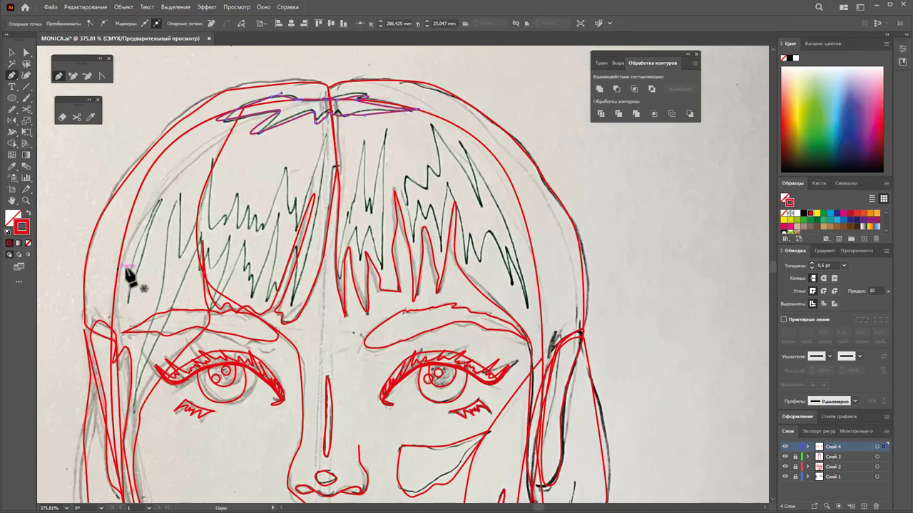
pyautogui.scroll(-2, 161, 187)
# Start the left bangs outline, tracing its first curved zigzag spikes
pyautogui.click(159, 143)
pyautogui.moveTo(143, 178); pyautogui.dragTo(138, 215)
pyautogui.moveTo(161, 142); pyautogui.dragTo(212, 107)
pyautogui.click(179, 195)
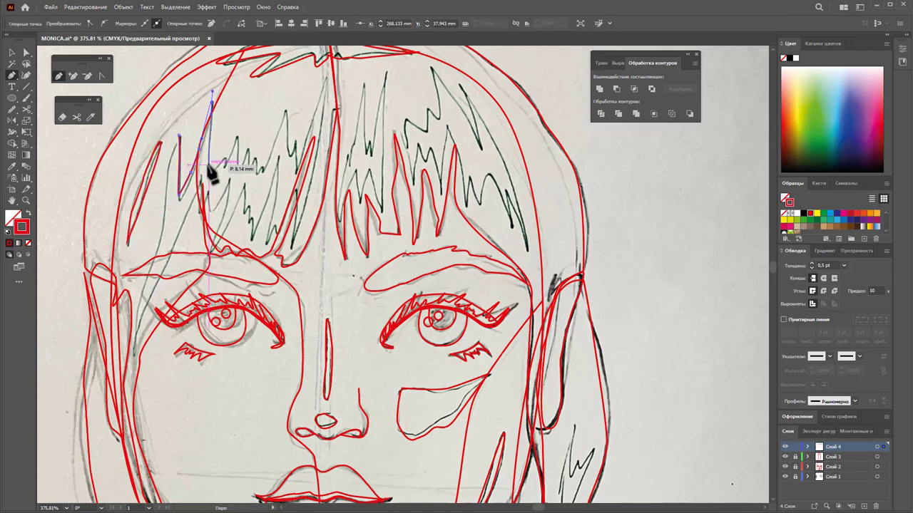
pyautogui.click(224, 155)
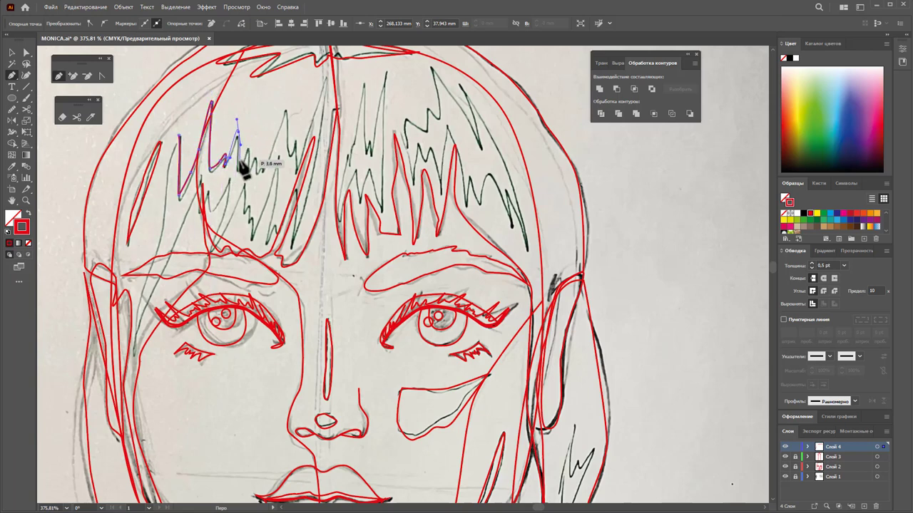
pyautogui.moveTo(243, 168); pyautogui.dragTo(258, 182)
pyautogui.click(252, 174)
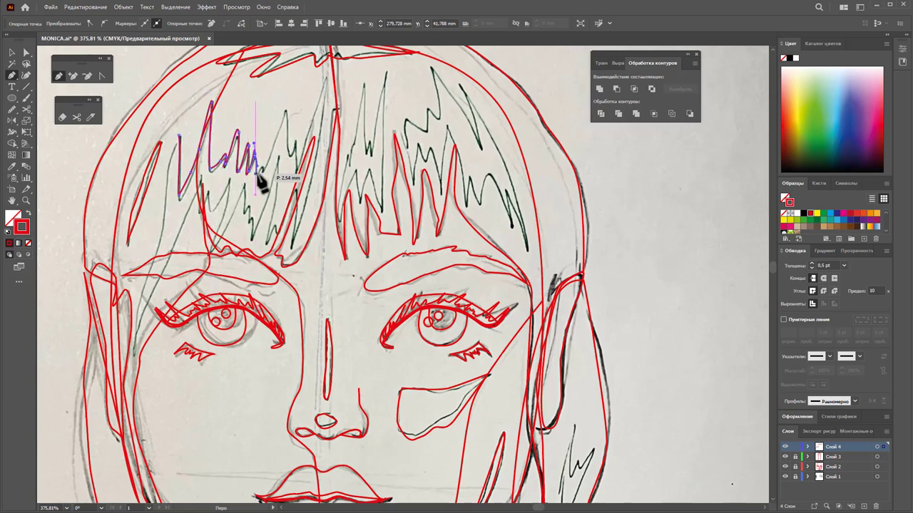
pyautogui.click(263, 171)
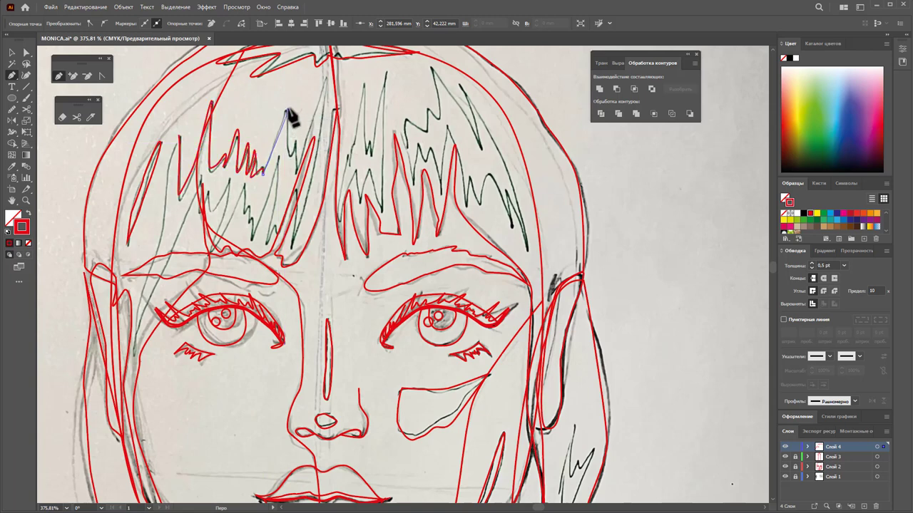
pyautogui.click(287, 112)
pyautogui.moveTo(296, 153); pyautogui.dragTo(302, 162)
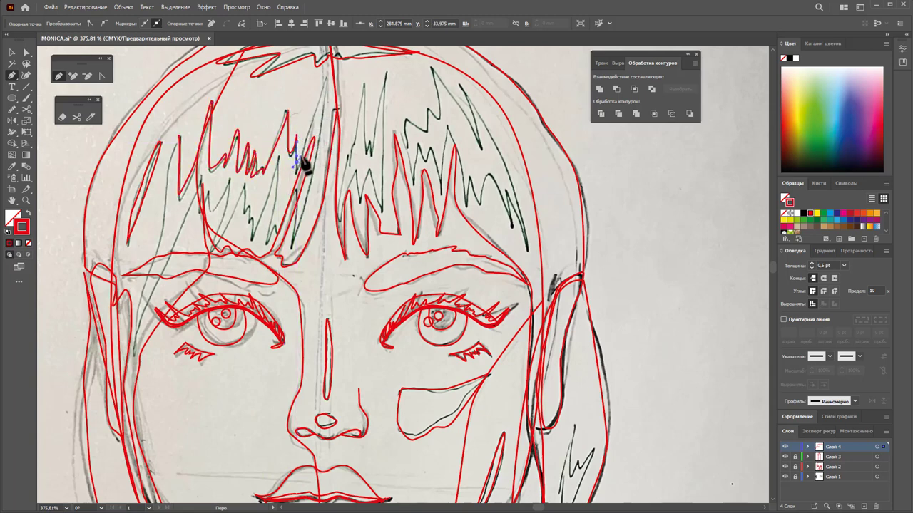
# Shape the tall spike near the centre part and curve the strands down toward the forehead
pyautogui.moveTo(325, 74)
pyautogui.mouseDown()
pyautogui.moveTo(307, 239)
pyautogui.moveTo(296, 246)
pyautogui.mouseUp()
pyautogui.moveTo(306, 187); pyautogui.dragTo(308, 182)
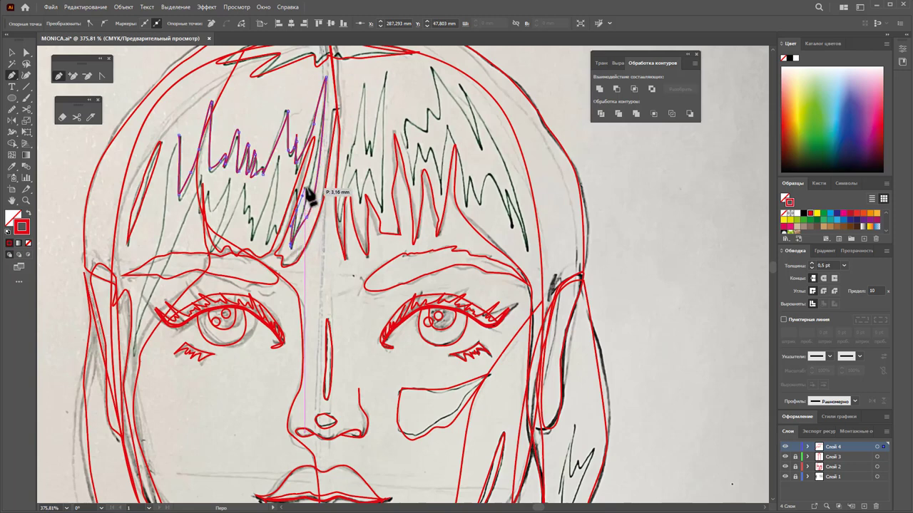
pyautogui.moveTo(284, 222); pyautogui.dragTo(278, 235)
pyautogui.click(281, 206)
pyautogui.moveTo(273, 157); pyautogui.dragTo(252, 233)
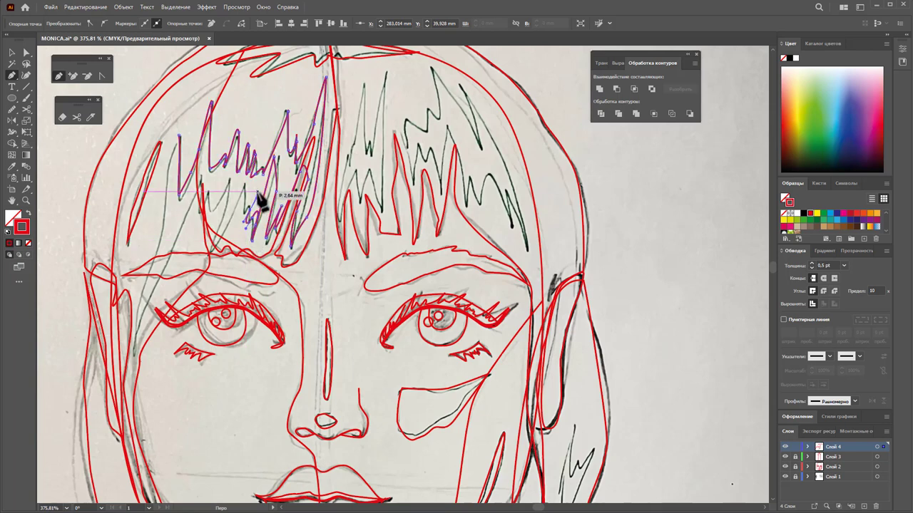
pyautogui.click(236, 184)
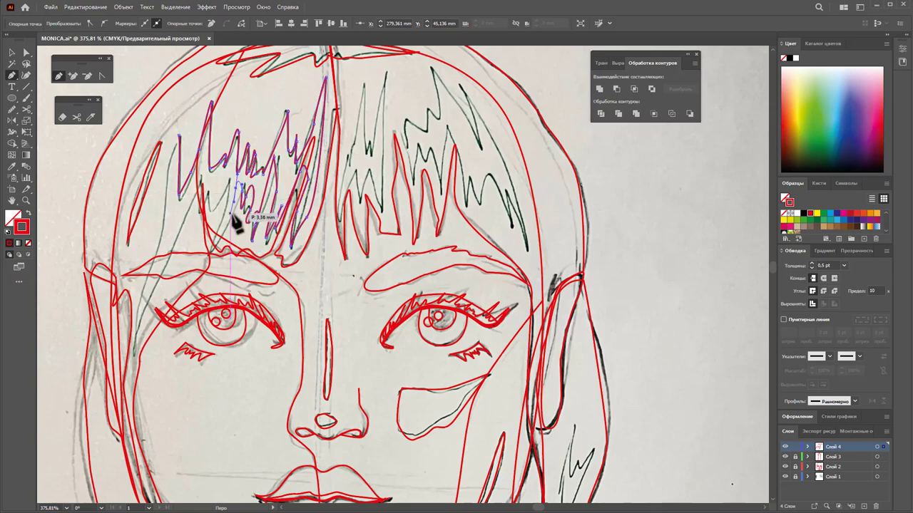
pyautogui.click(223, 233)
pyautogui.moveTo(219, 229)
pyautogui.mouseDown()
pyautogui.moveTo(233, 187)
pyautogui.moveTo(214, 210)
pyautogui.mouseUp()
# Draw a strand beside the left eyebrow joined to the bangs, then smooth the left bangs outline
pyautogui.click(205, 184)
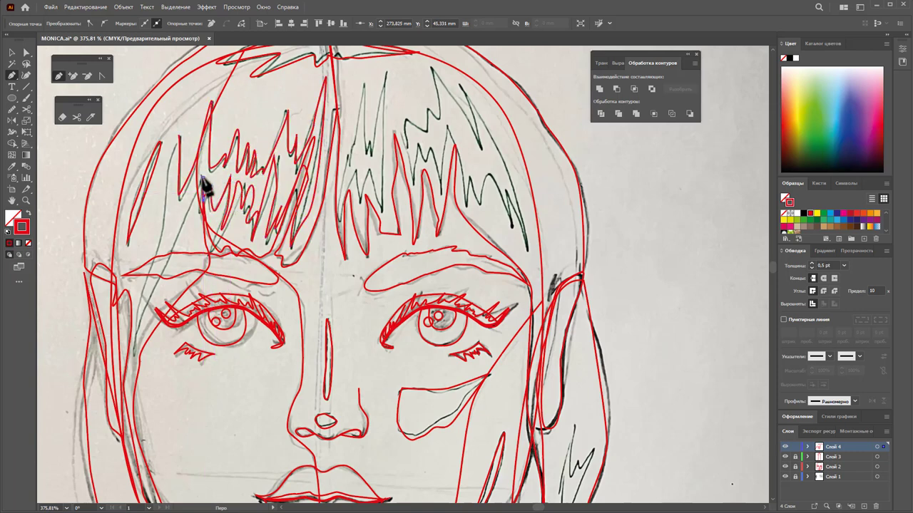
pyautogui.click(190, 228)
pyautogui.press('Escape')
pyautogui.click(152, 284)
pyautogui.click(145, 314)
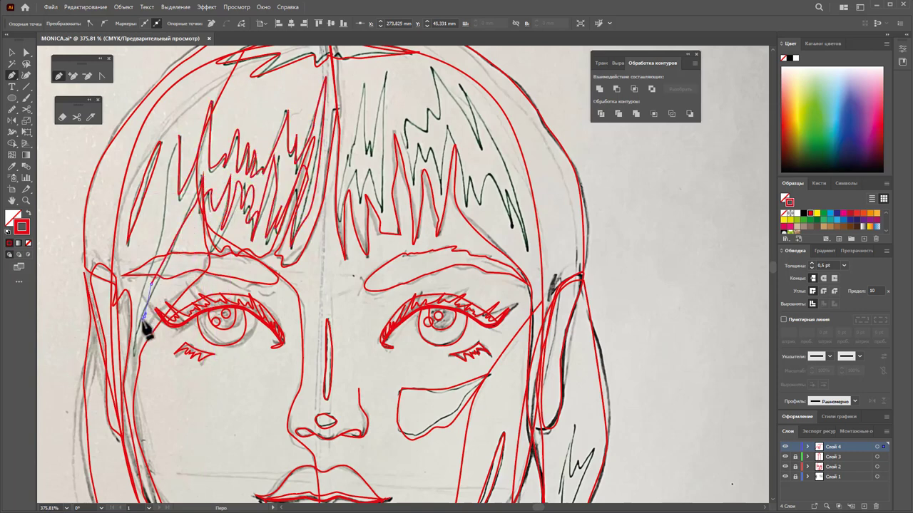
pyautogui.click(134, 366)
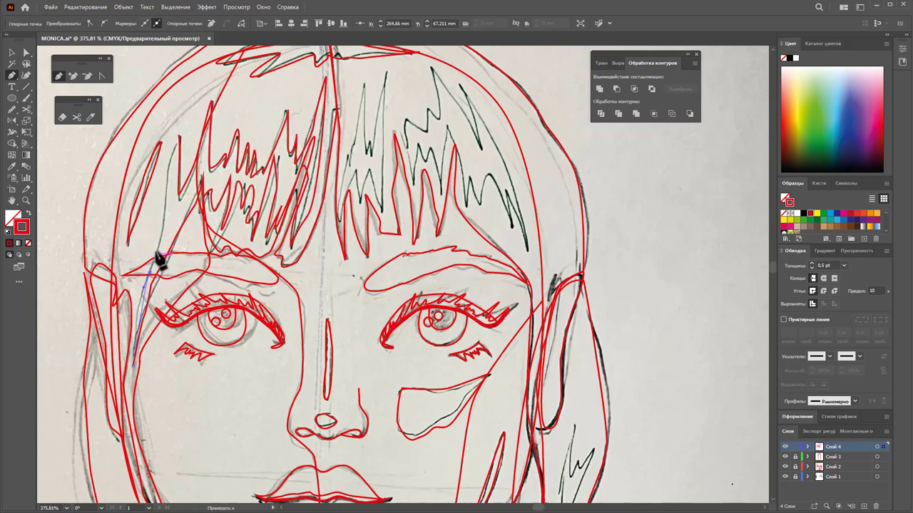
pyautogui.moveTo(158, 262); pyautogui.dragTo(180, 137)
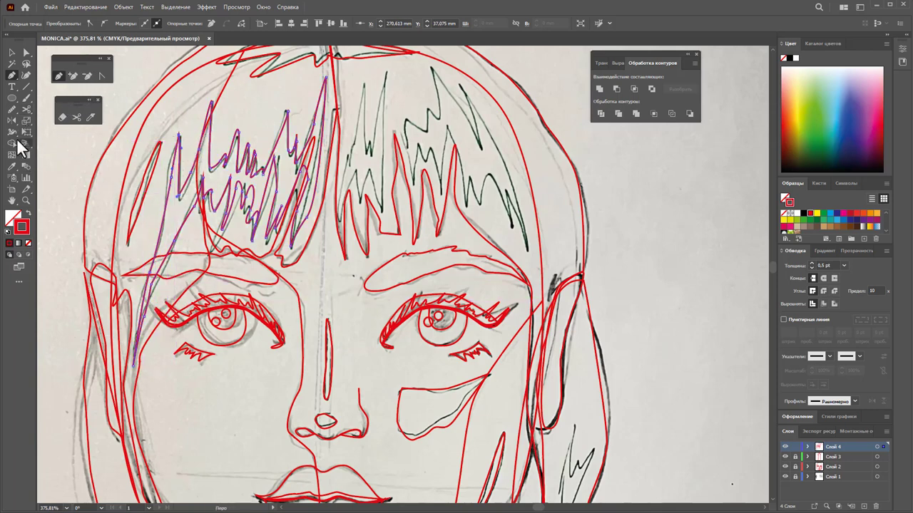
pyautogui.moveTo(291, 115)
pyautogui.mouseDown()
pyautogui.moveTo(316, 132)
pyautogui.moveTo(314, 184)
pyautogui.mouseUp()
pyautogui.moveTo(234, 204); pyautogui.dragTo(235, 139)
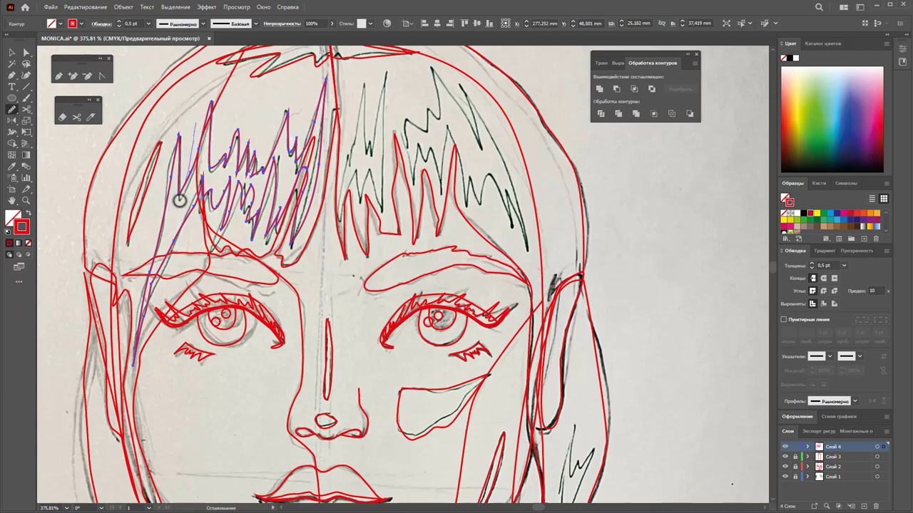
# Begin outlining the bangs right of the centre part through their first spikes
pyautogui.click(347, 153)
pyautogui.moveTo(343, 207)
pyautogui.mouseDown()
pyautogui.moveTo(341, 228)
pyautogui.moveTo(364, 178)
pyautogui.mouseUp()
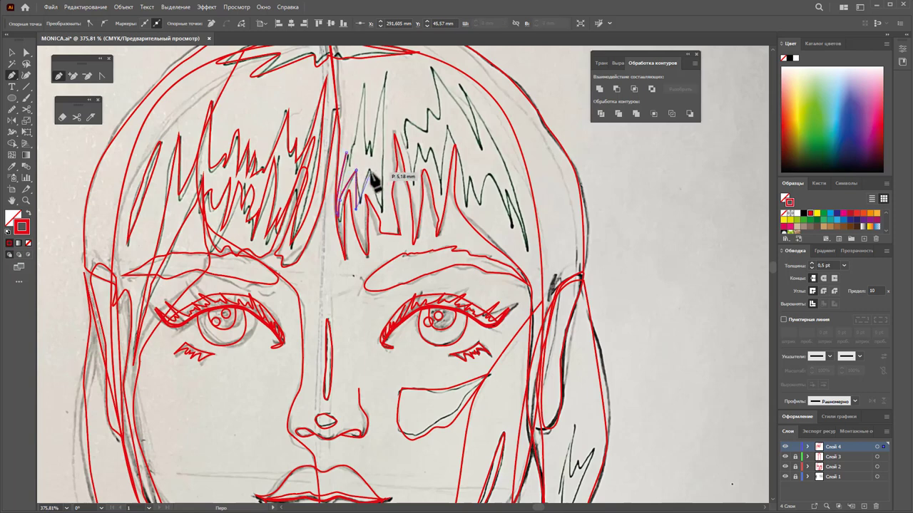
pyautogui.moveTo(381, 210)
pyautogui.mouseDown()
pyautogui.moveTo(382, 161)
pyautogui.moveTo(370, 153)
pyautogui.moveTo(366, 114)
pyautogui.mouseUp()
pyautogui.click(389, 70)
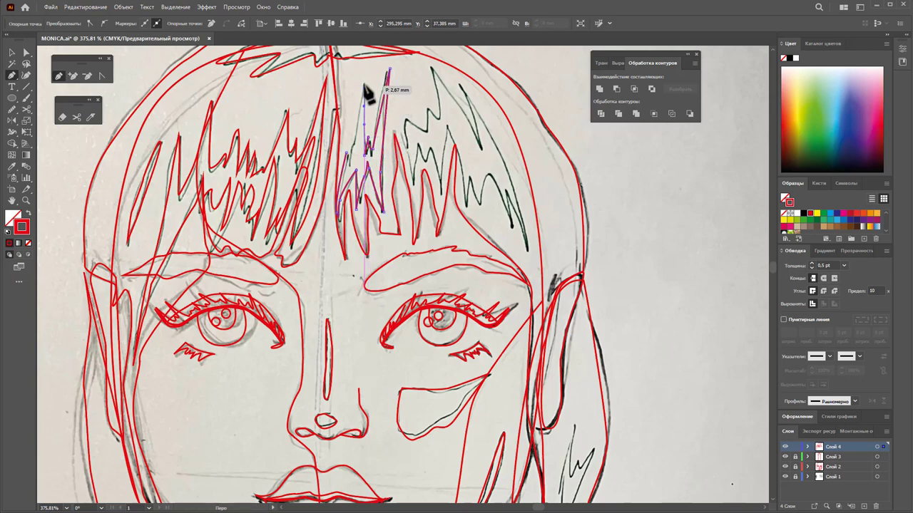
pyautogui.click(364, 80)
pyautogui.moveTo(347, 151); pyautogui.dragTo(345, 153)
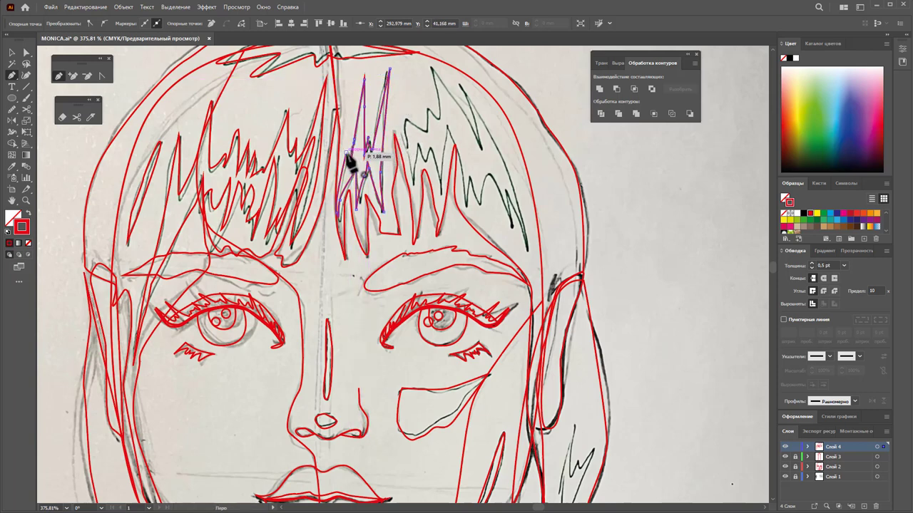
pyautogui.moveTo(412, 178); pyautogui.dragTo(418, 193)
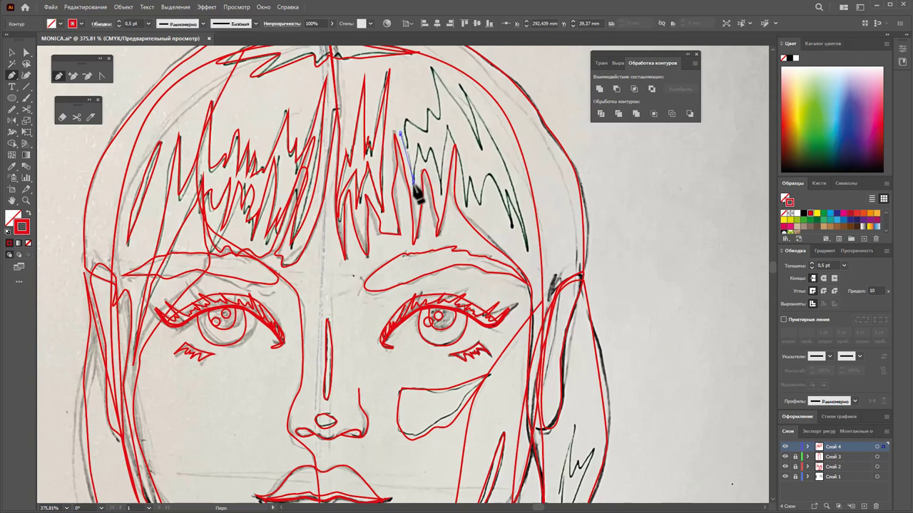
pyautogui.click(418, 142)
pyautogui.moveTo(430, 153); pyautogui.dragTo(443, 173)
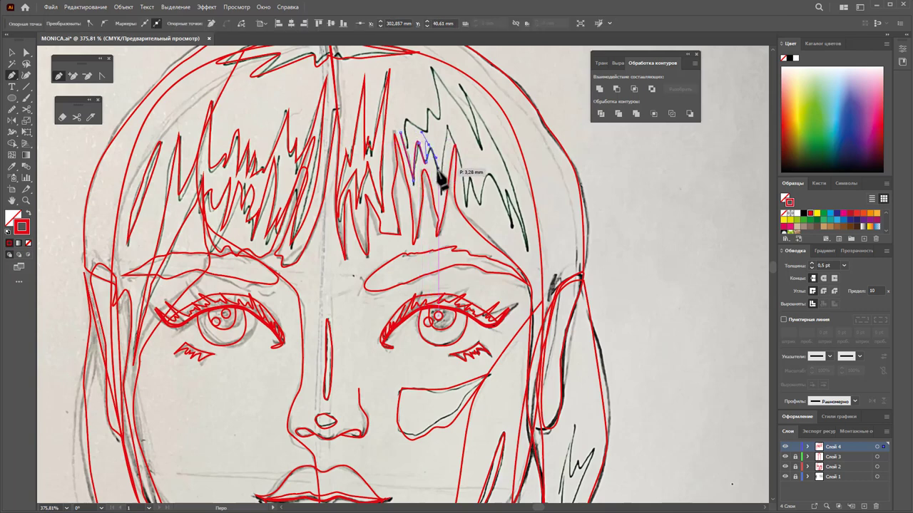
# Continue the right bangs' zigzag to the outer strand tip and shape its top
pyautogui.click(443, 199)
pyautogui.moveTo(452, 123); pyautogui.dragTo(462, 142)
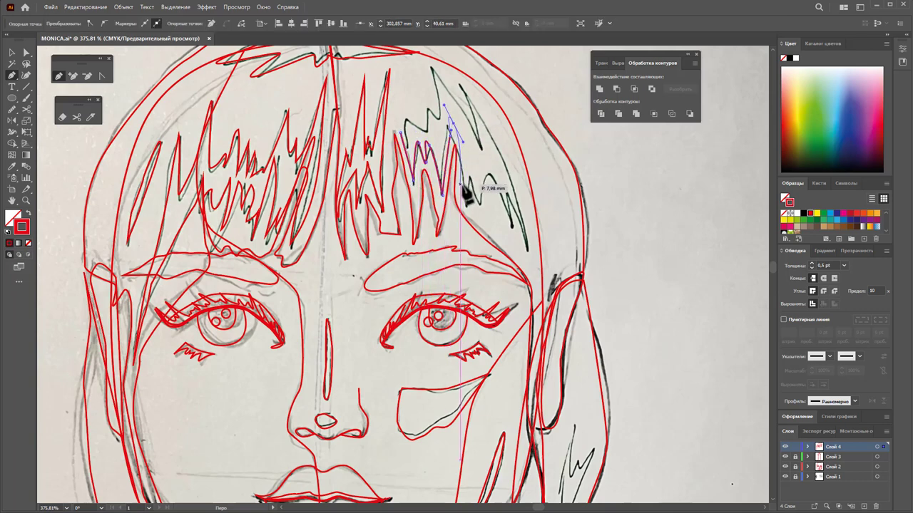
pyautogui.moveTo(469, 187); pyautogui.dragTo(480, 207)
pyautogui.moveTo(489, 172); pyautogui.dragTo(495, 179)
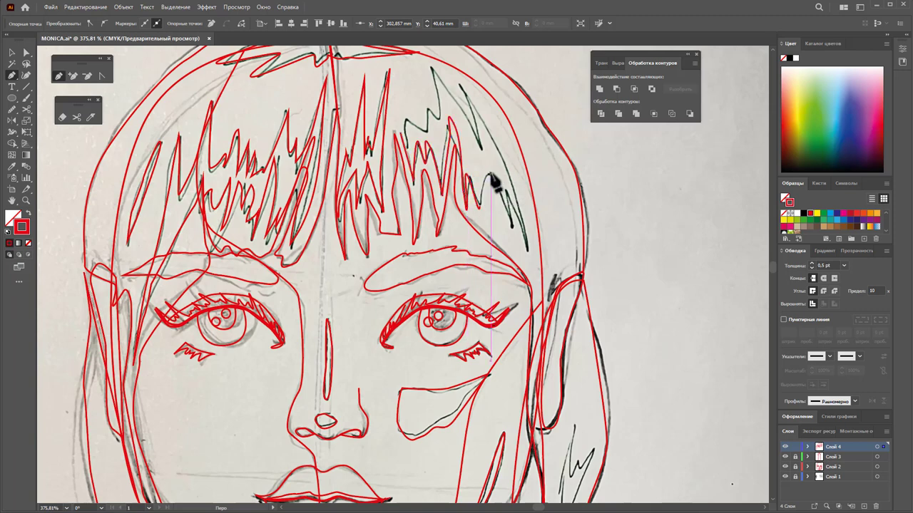
pyautogui.moveTo(511, 229); pyautogui.dragTo(512, 202)
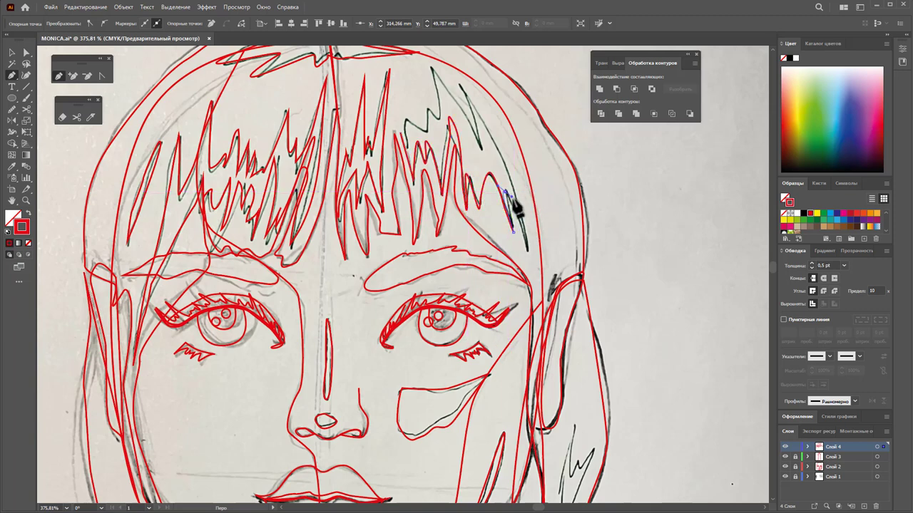
pyautogui.click(527, 249)
pyautogui.moveTo(494, 151)
pyautogui.mouseDown()
pyautogui.moveTo(458, 87)
pyautogui.moveTo(479, 149)
pyautogui.mouseUp()
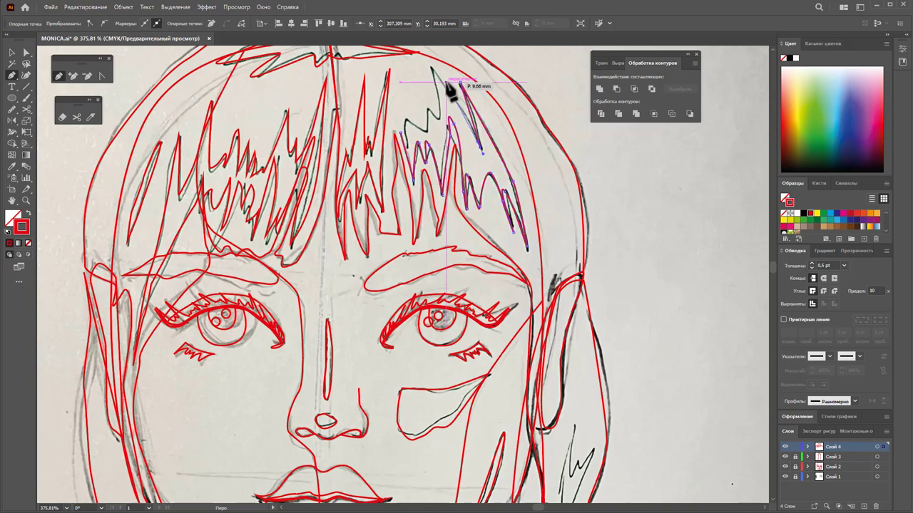
pyautogui.moveTo(432, 69)
pyautogui.mouseDown()
pyautogui.moveTo(440, 115)
pyautogui.moveTo(409, 120)
pyautogui.moveTo(406, 141)
pyautogui.mouseUp()
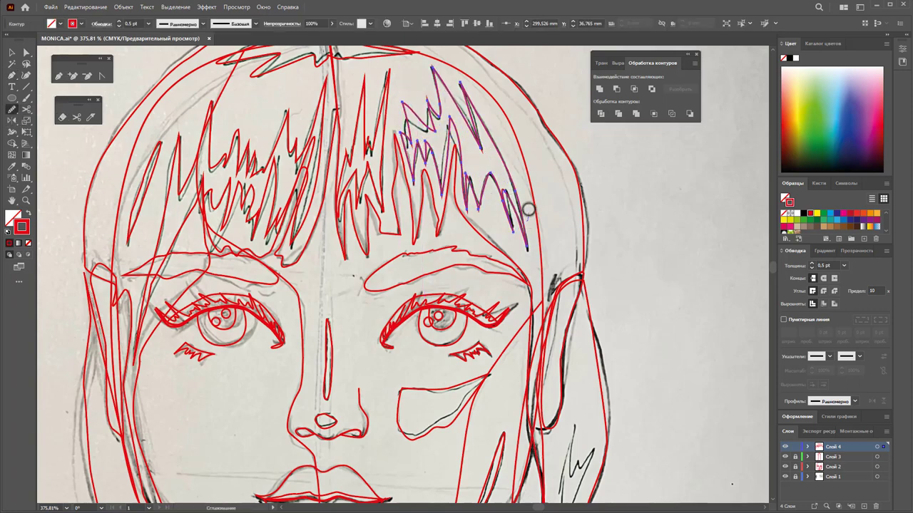
# Outline the top strands of the right braid as curved red shapes
pyautogui.scroll(-1, 482, 189)
pyautogui.scroll(-4, 491, 185)
pyautogui.scroll(-1, 491, 185)
pyautogui.scroll(-1, 489, 189)
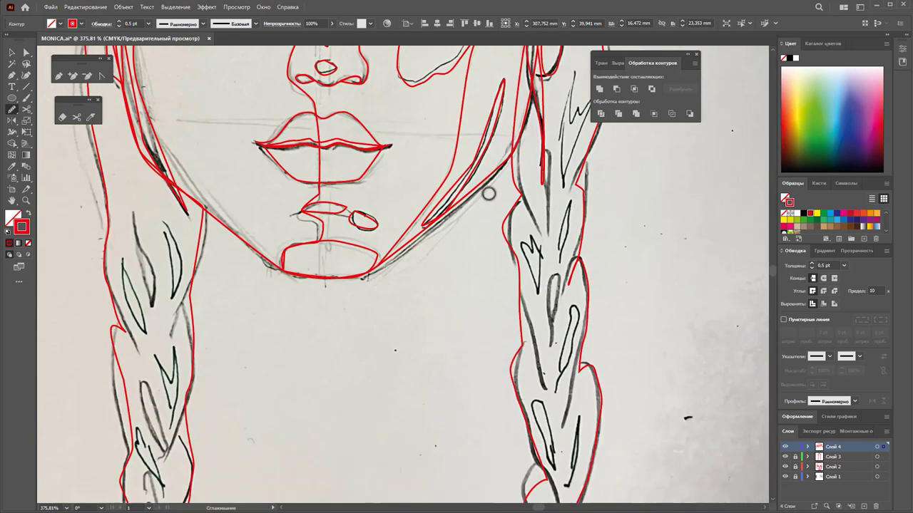
pyautogui.scroll(1, 490, 194)
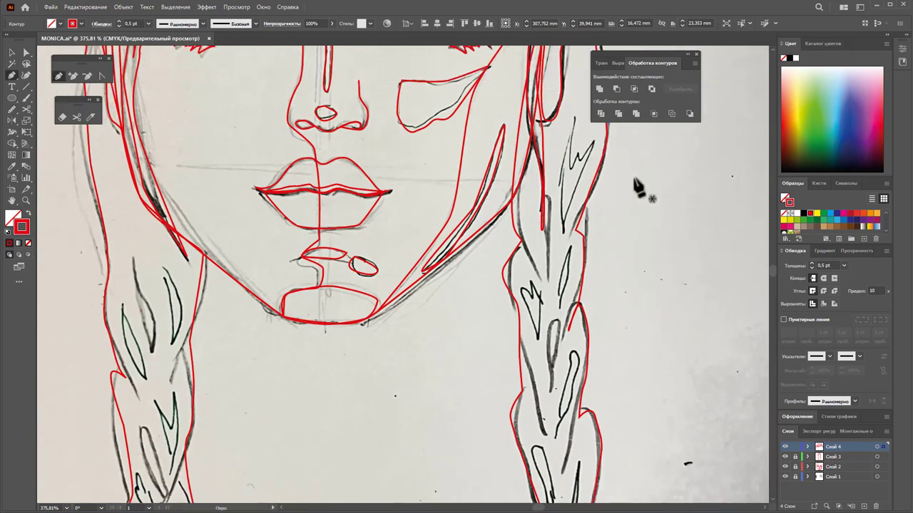
pyautogui.click(577, 121)
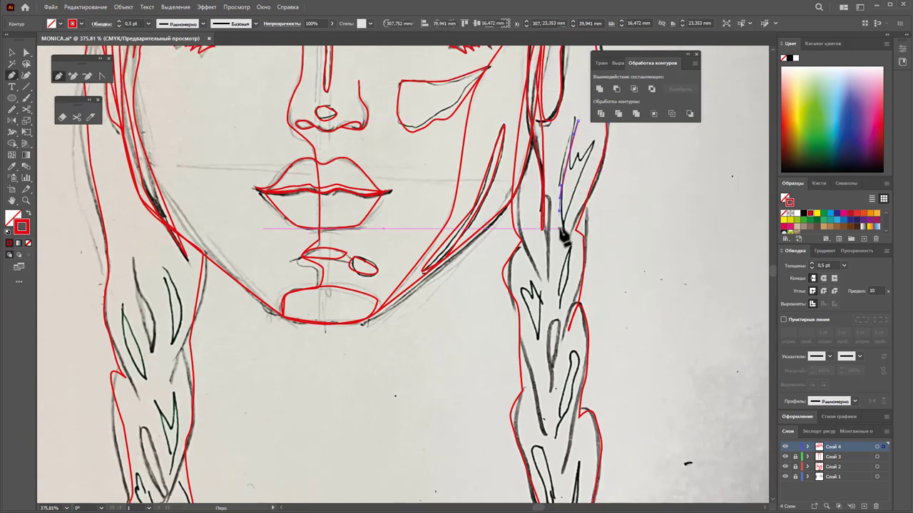
pyautogui.click(561, 230)
pyautogui.moveTo(596, 143); pyautogui.dragTo(581, 165)
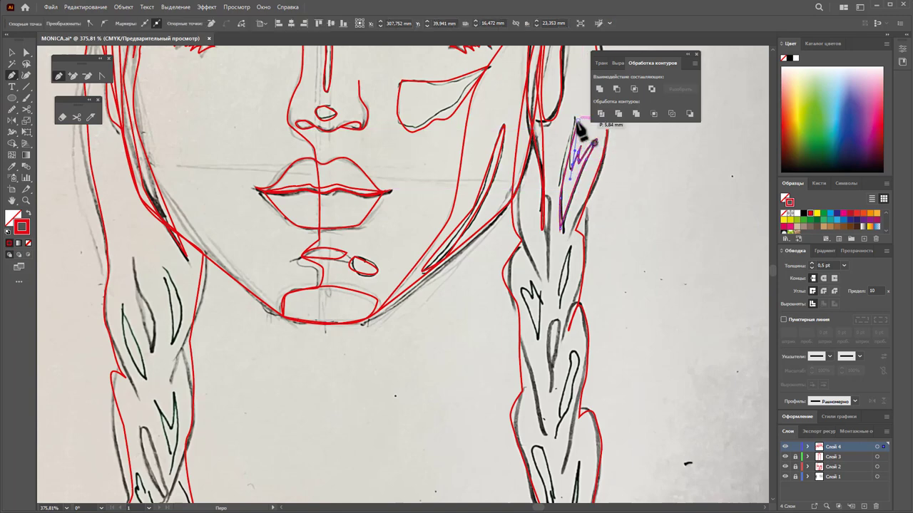
pyautogui.scroll(-1, 585, 142)
pyautogui.scroll(-1, 578, 116)
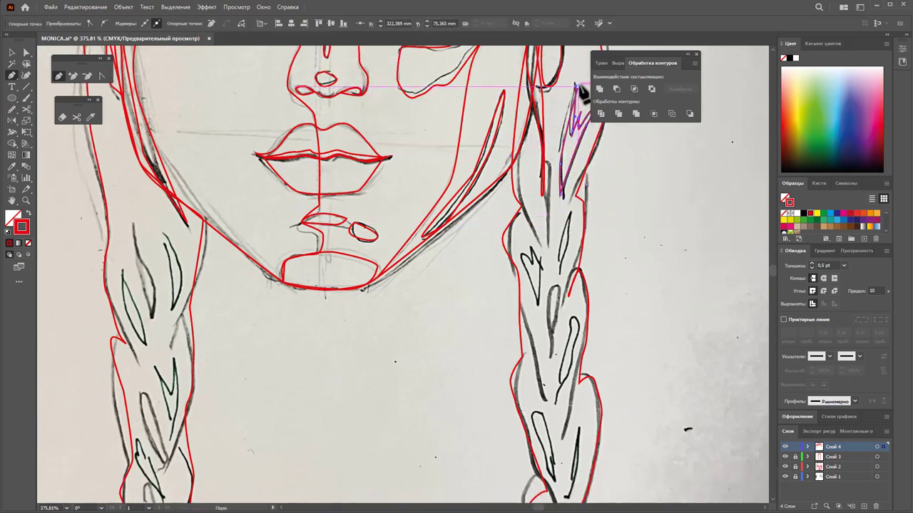
pyautogui.scroll(-1, 586, 140)
pyautogui.click(558, 226)
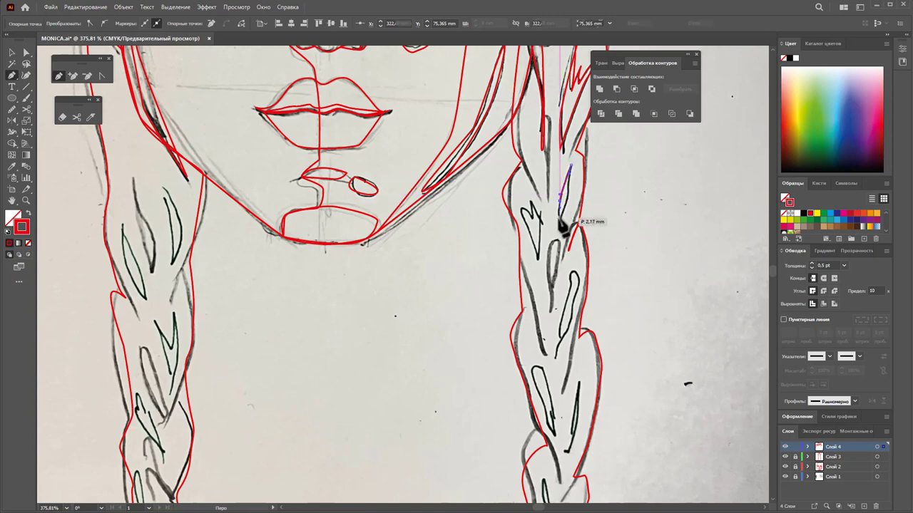
pyautogui.moveTo(570, 167); pyautogui.dragTo(576, 171)
# Trace the leaf-shaped middle strands of the right braid
pyautogui.scroll(-1, 576, 174)
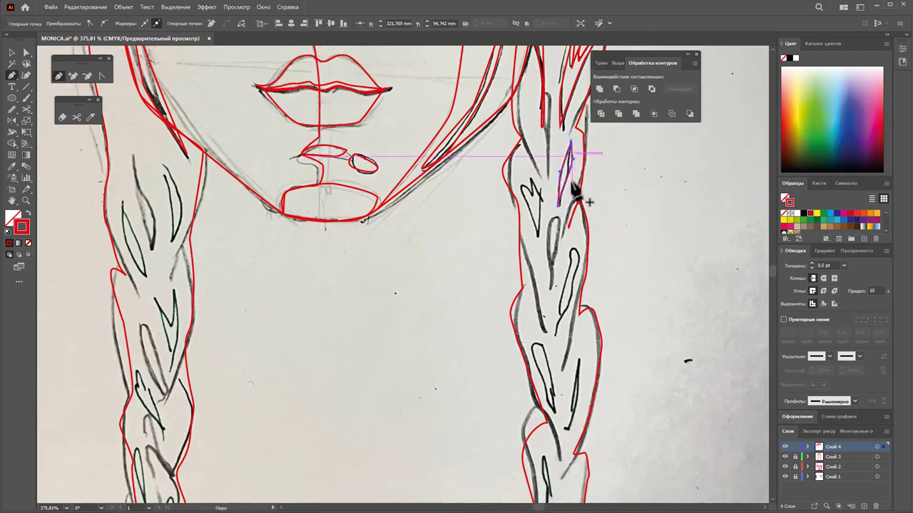
pyautogui.scroll(-1, 570, 188)
pyautogui.click(526, 135)
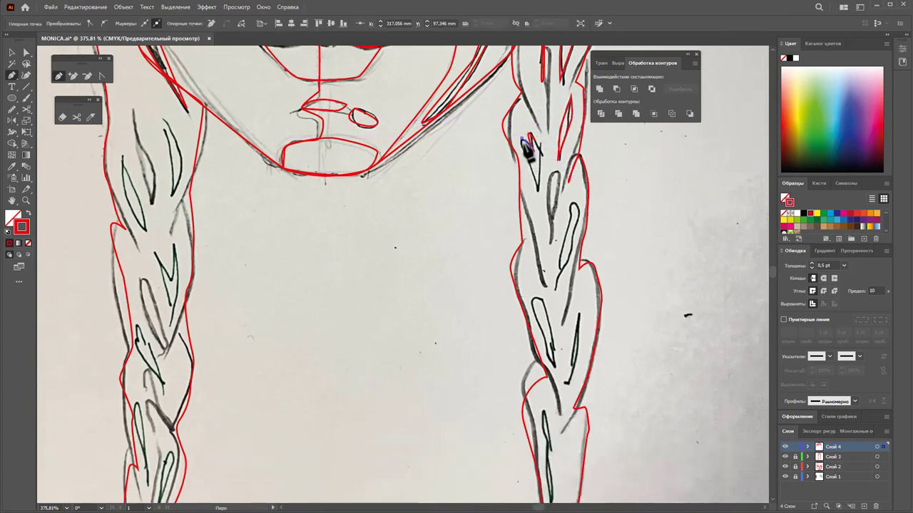
pyautogui.moveTo(539, 188); pyautogui.dragTo(547, 159)
pyautogui.scroll(-1, 560, 171)
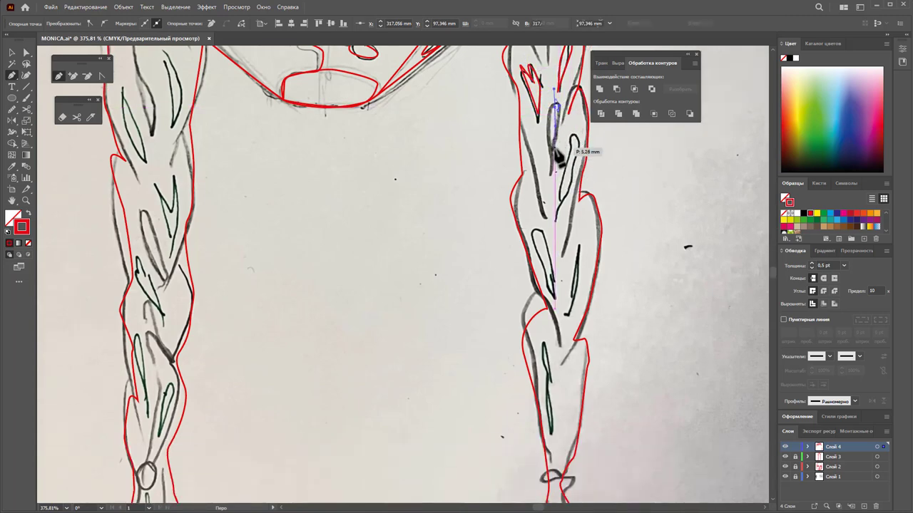
pyautogui.click(554, 152)
pyautogui.click(573, 135)
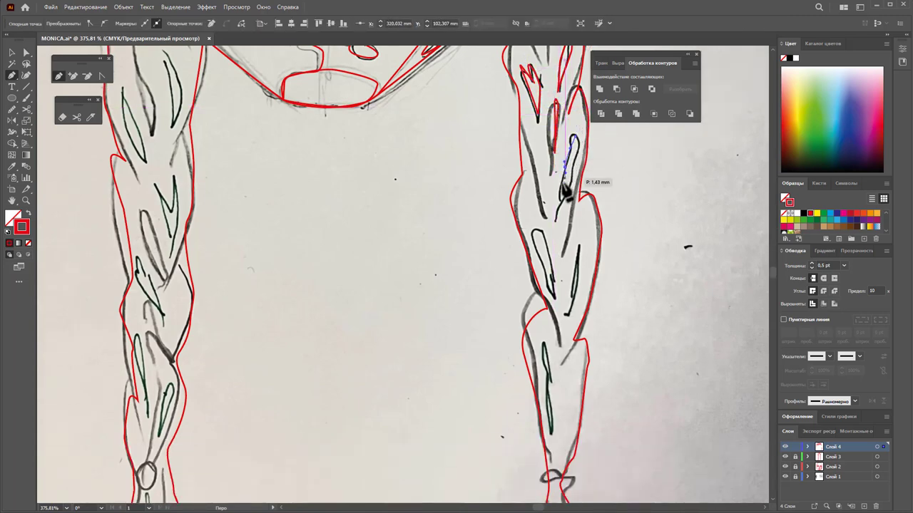
pyautogui.moveTo(560, 205); pyautogui.dragTo(566, 184)
pyautogui.click(572, 136)
pyautogui.scroll(-1, 544, 187)
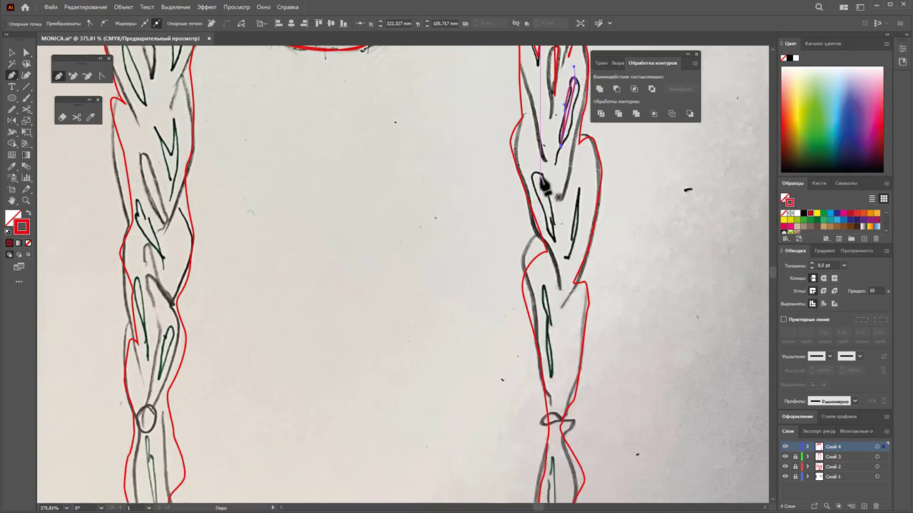
pyautogui.moveTo(554, 239); pyautogui.dragTo(542, 187)
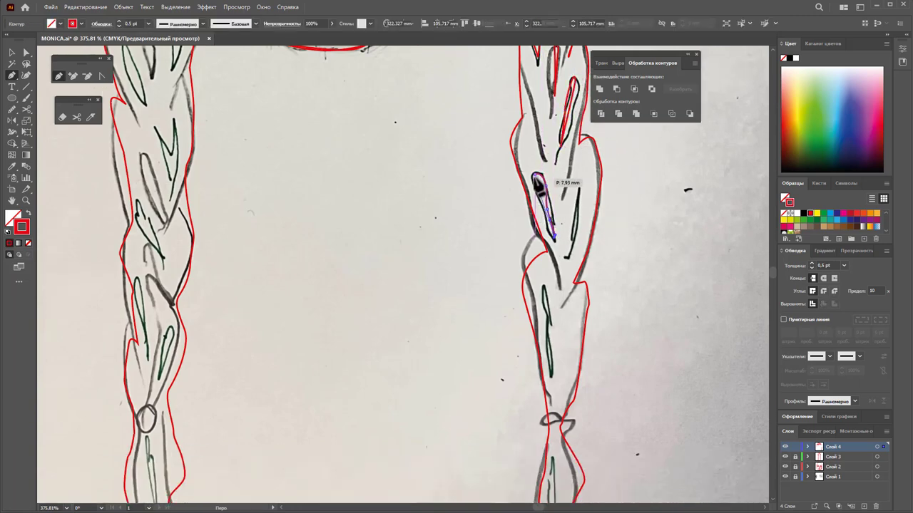
pyautogui.click(579, 187)
# Outline the lower braid strands down to the braid's bottom tip
pyautogui.click(568, 251)
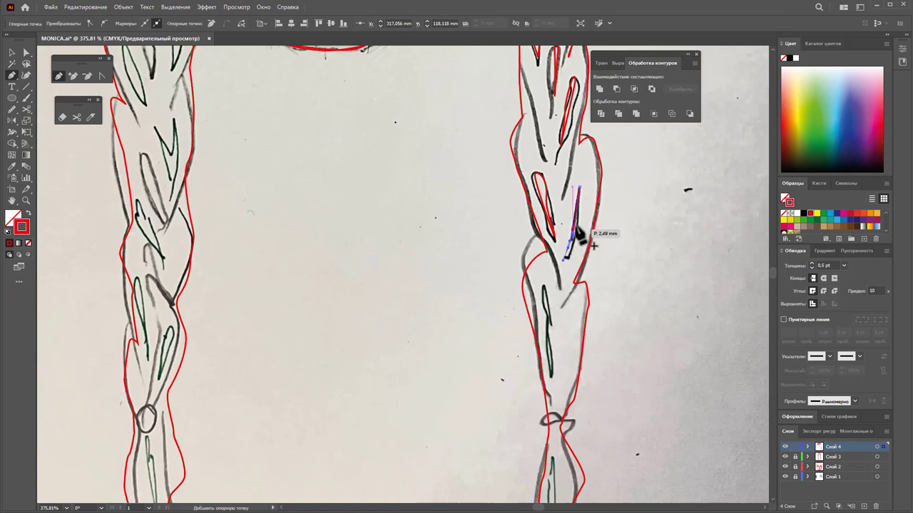
pyautogui.scroll(-1, 550, 245)
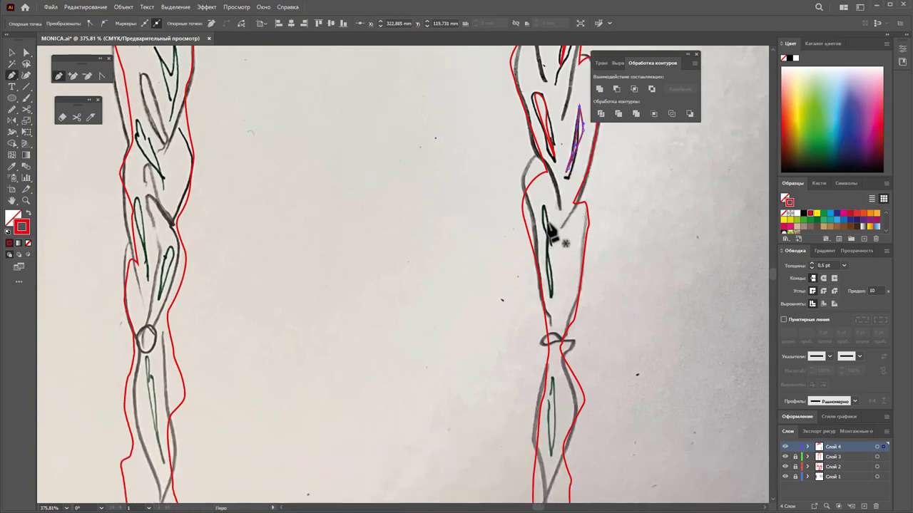
pyautogui.click(545, 209)
pyautogui.moveTo(554, 292); pyautogui.dragTo(552, 227)
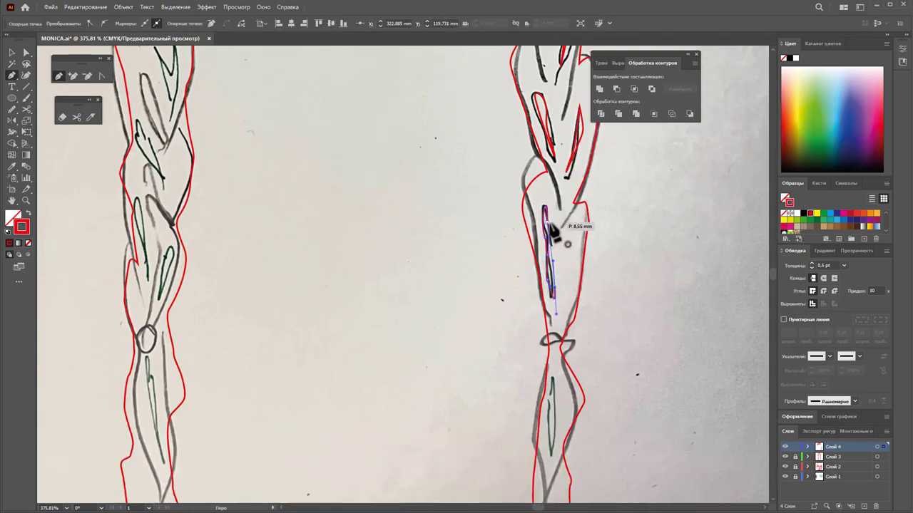
pyautogui.scroll(-1, 554, 229)
pyautogui.click(553, 299)
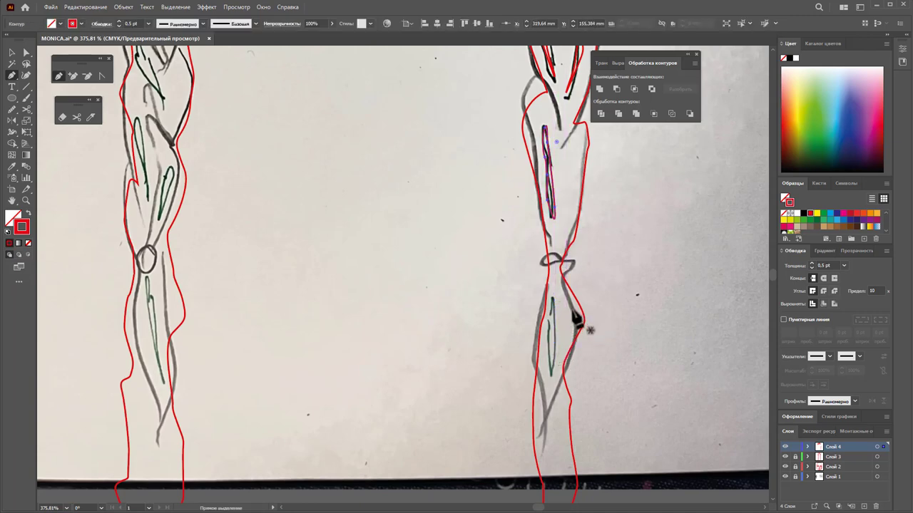
pyautogui.moveTo(567, 324); pyautogui.dragTo(571, 317)
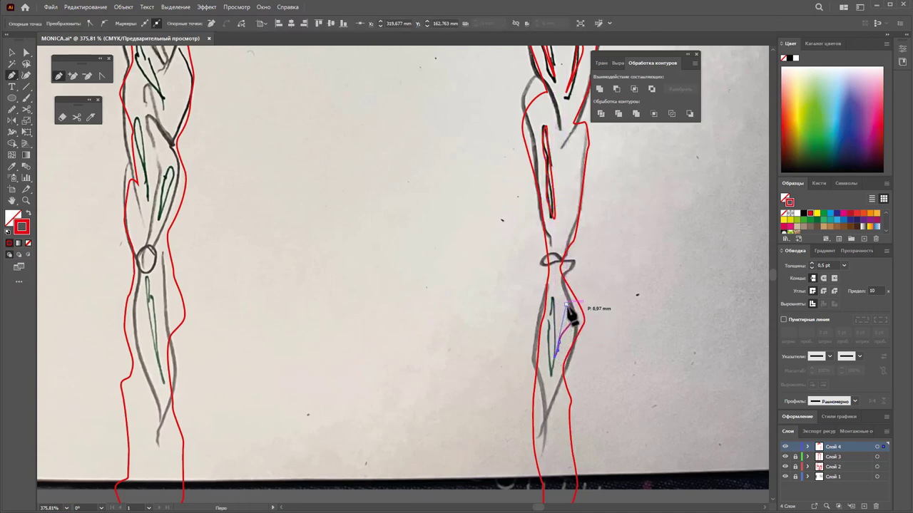
pyautogui.scroll(-2, 571, 313)
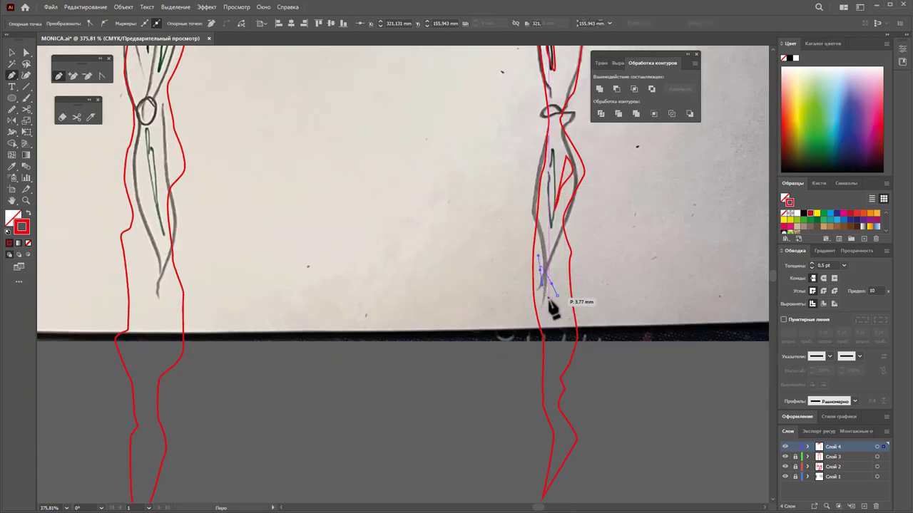
pyautogui.click(554, 313)
pyautogui.scroll(-1, 567, 342)
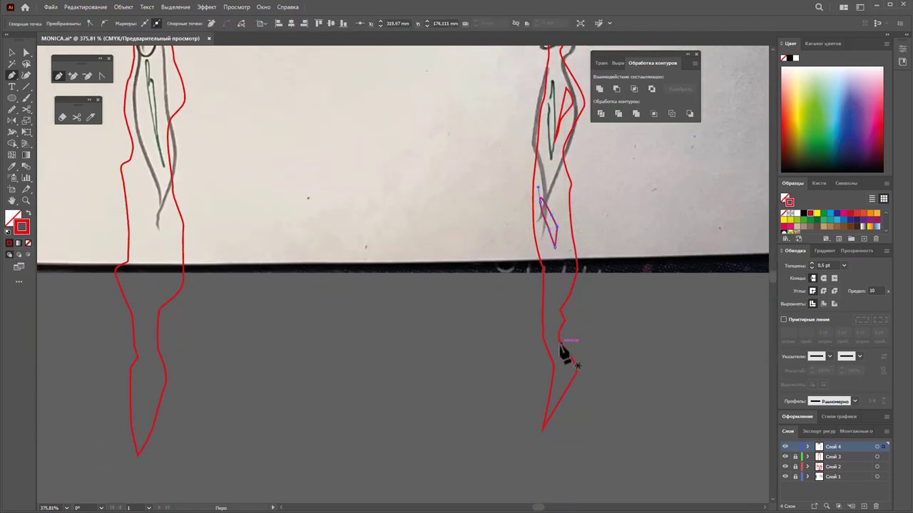
pyautogui.moveTo(563, 372); pyautogui.dragTo(563, 370)
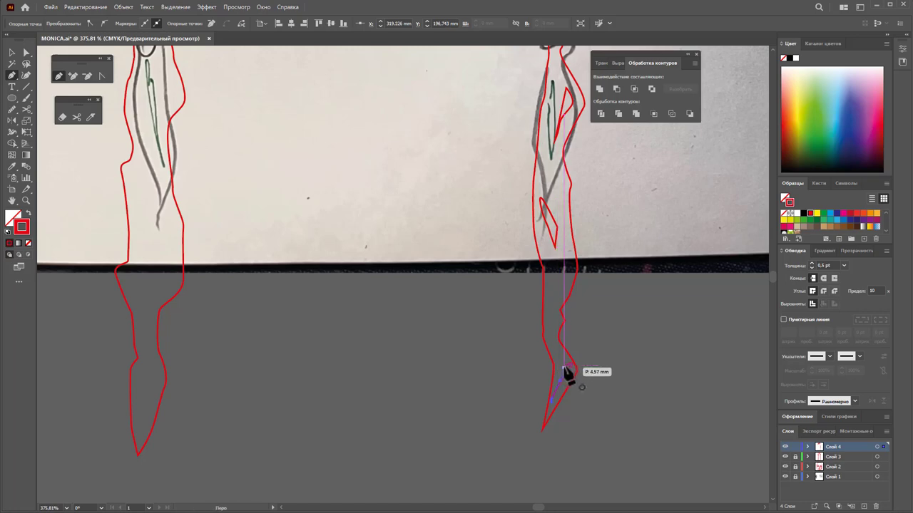
pyautogui.scroll(1, 173, 285)
pyautogui.scroll(1, 166, 294)
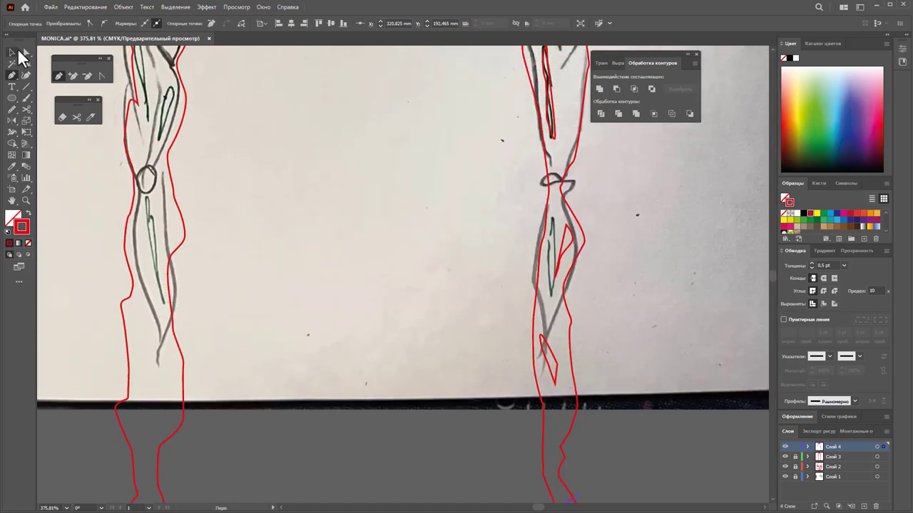
# With Direct Selection, drag the left braid outline's lower right edge to reshape it
pyautogui.click(24, 54)
pyautogui.scroll(-1, 112, 298)
pyautogui.click(111, 344)
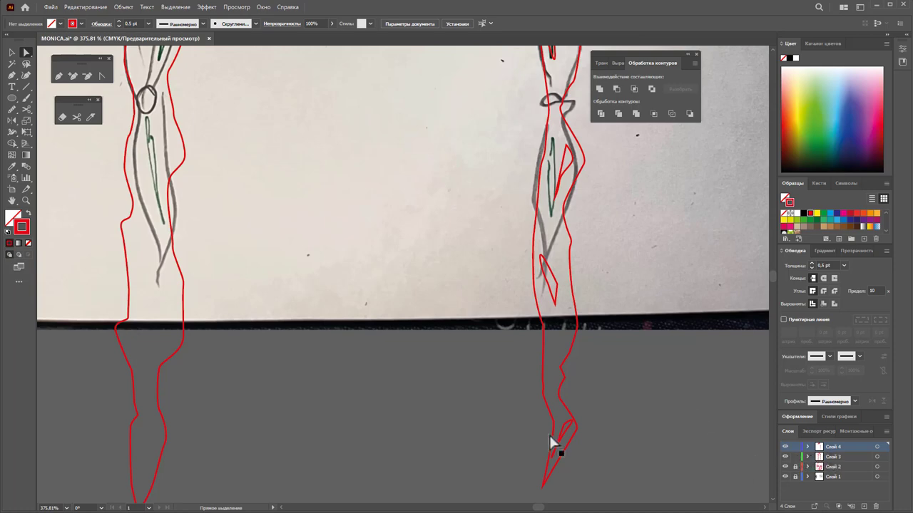
pyautogui.click(132, 355)
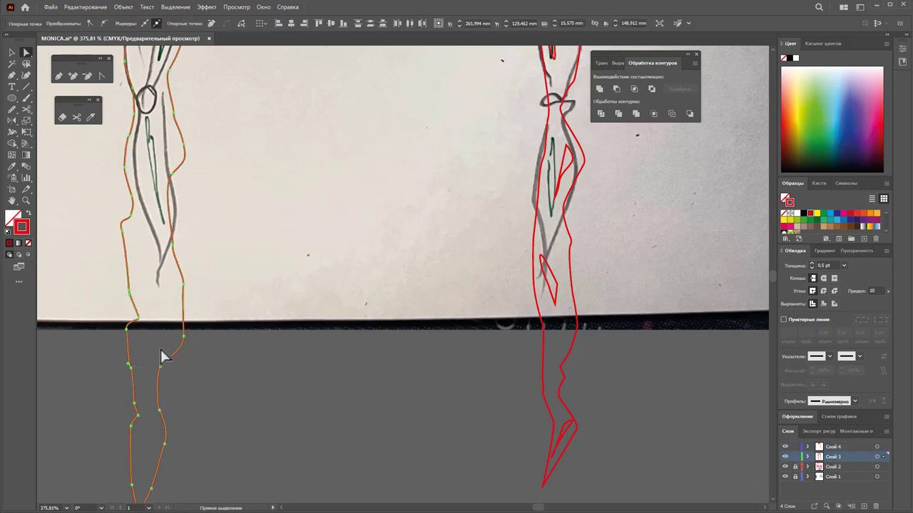
pyautogui.moveTo(170, 301); pyautogui.dragTo(197, 299)
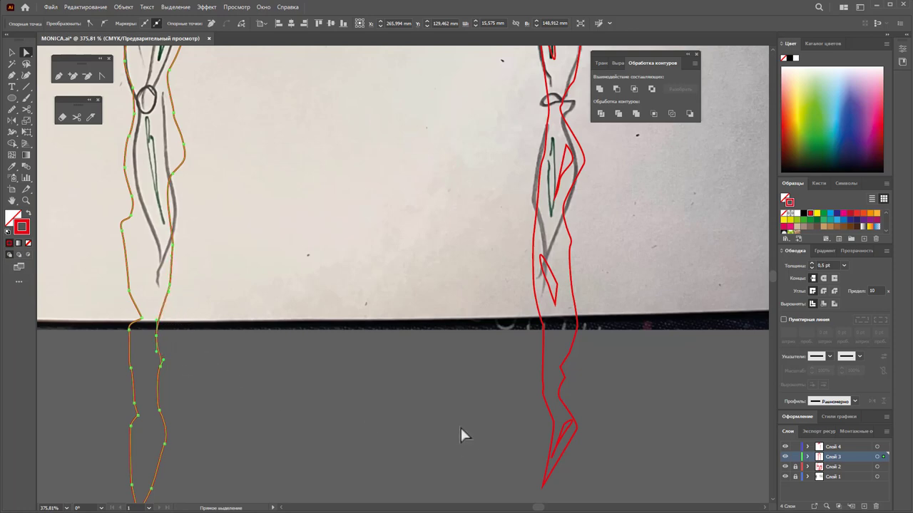
# Lock layer Слой 3 holding the braid outlines
pyautogui.click(794, 457)
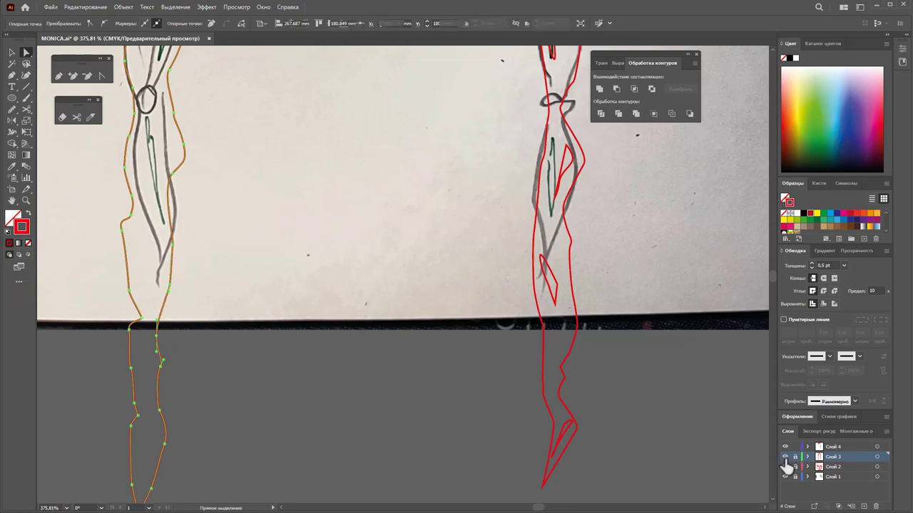
pyautogui.scroll(10, 381, 340)
pyautogui.scroll(5, 311, 329)
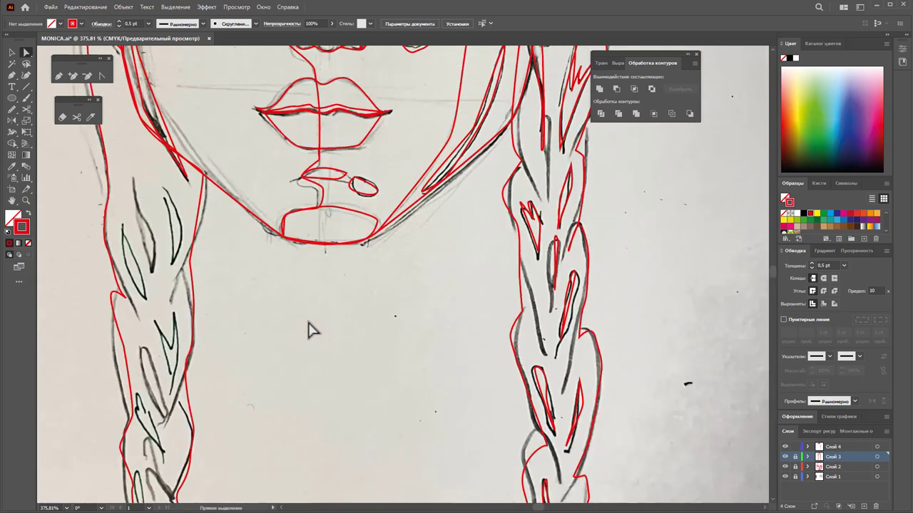
# On Слой 4, trace a leaf-shaped strand and a second strand in the left braid
pyautogui.click(57, 76)
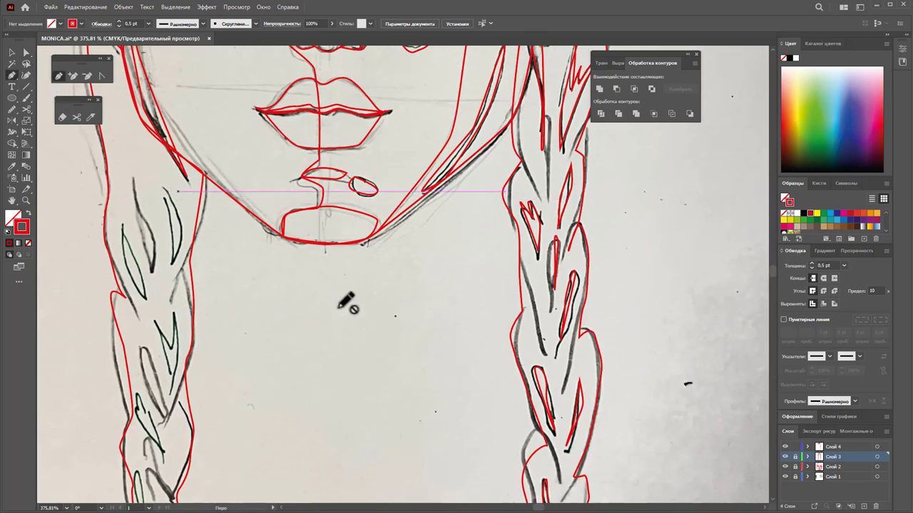
pyautogui.click(816, 448)
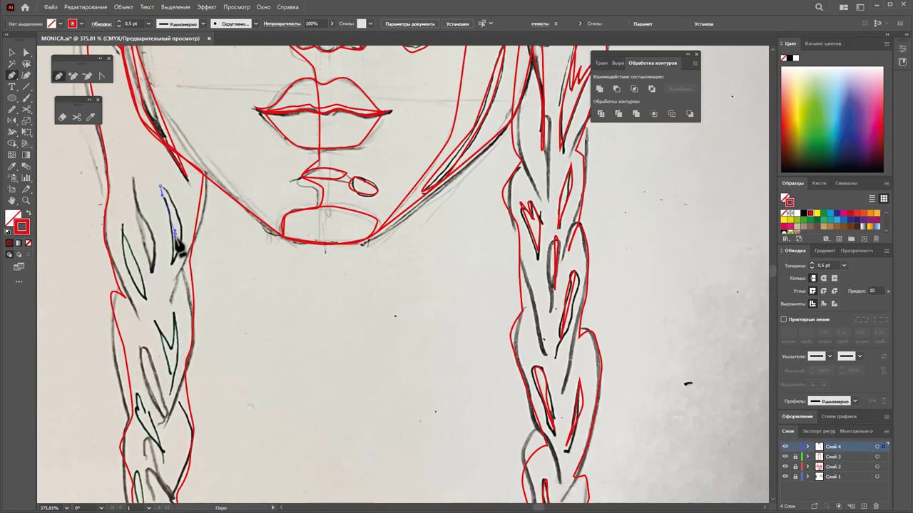
pyautogui.click(173, 263)
pyautogui.click(185, 231)
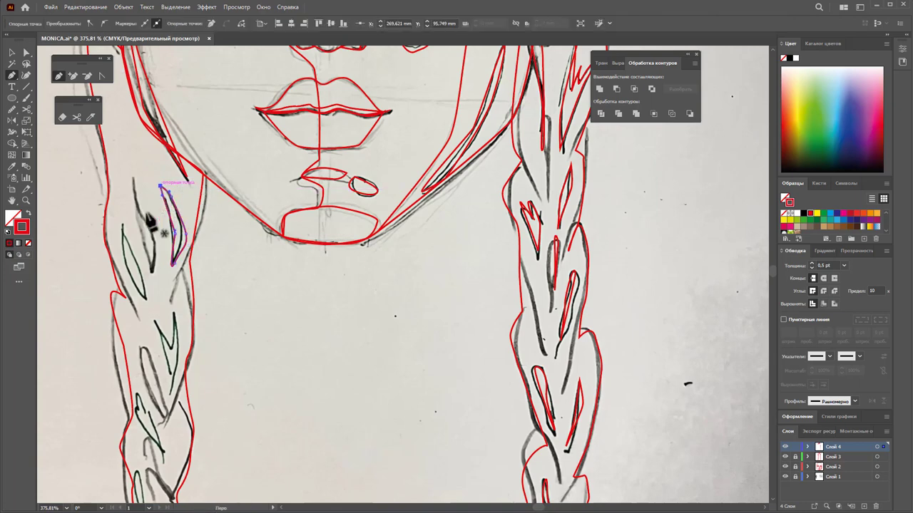
pyautogui.click(161, 186)
pyautogui.click(131, 177)
pyautogui.click(141, 235)
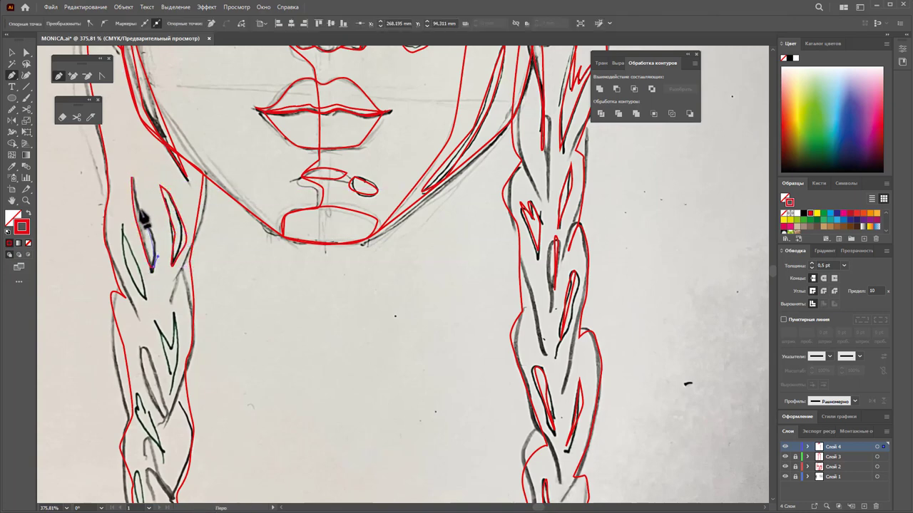
pyautogui.click(131, 177)
# Trace the next strand outlines lower down the left braid
pyautogui.click(123, 225)
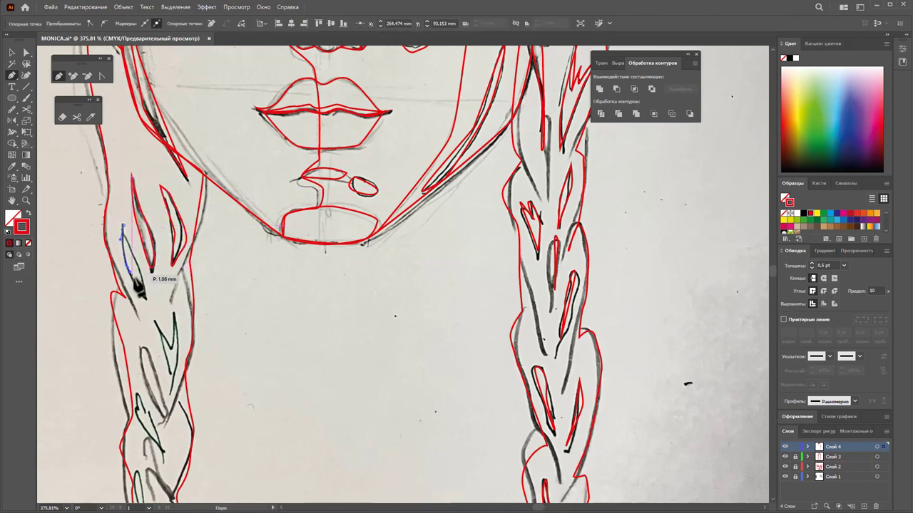
pyautogui.click(145, 283)
pyautogui.click(150, 310)
pyautogui.scroll(-3, 195, 280)
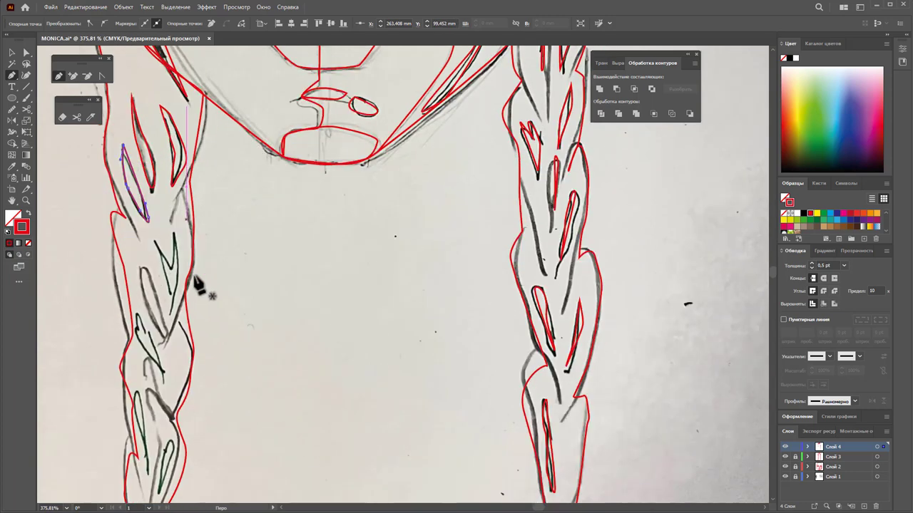
pyautogui.press('Escape')
pyautogui.click(173, 307)
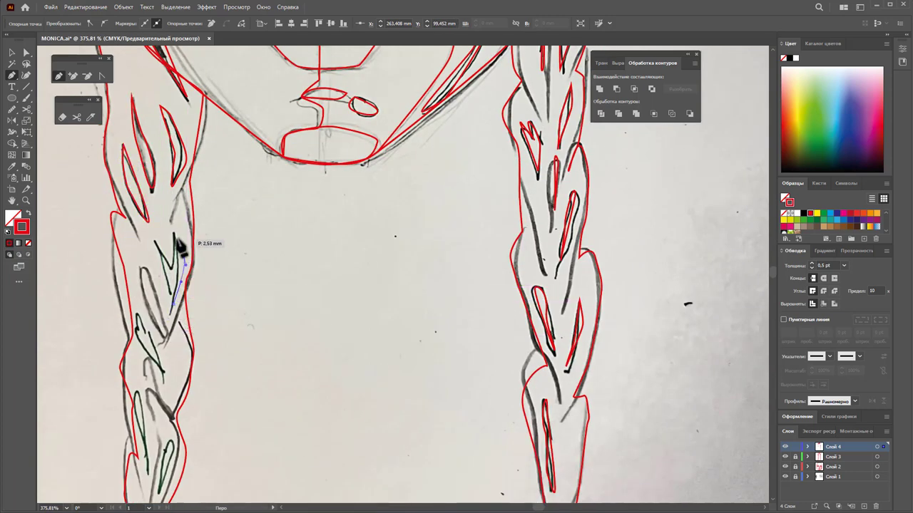
pyautogui.click(173, 308)
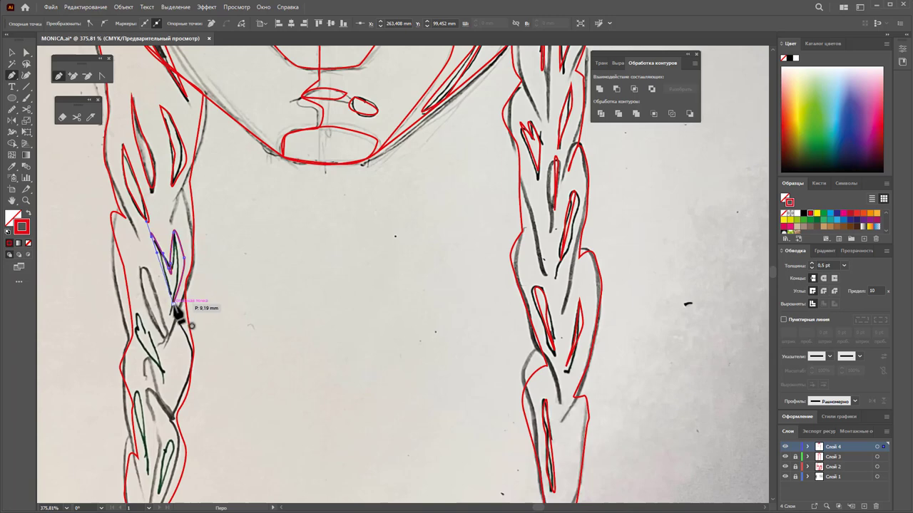
pyautogui.scroll(-2, 146, 292)
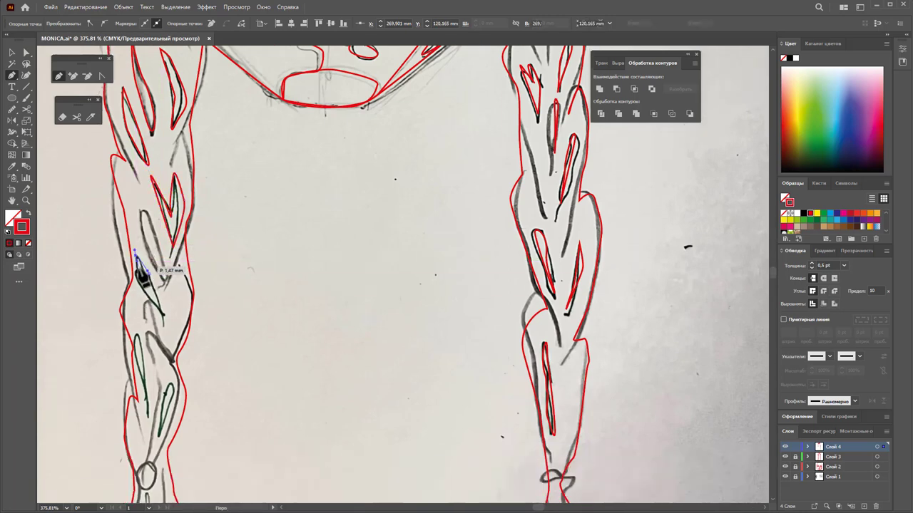
# Outline another curved strand further down the braid
pyautogui.click(154, 310)
pyautogui.scroll(-3, 171, 296)
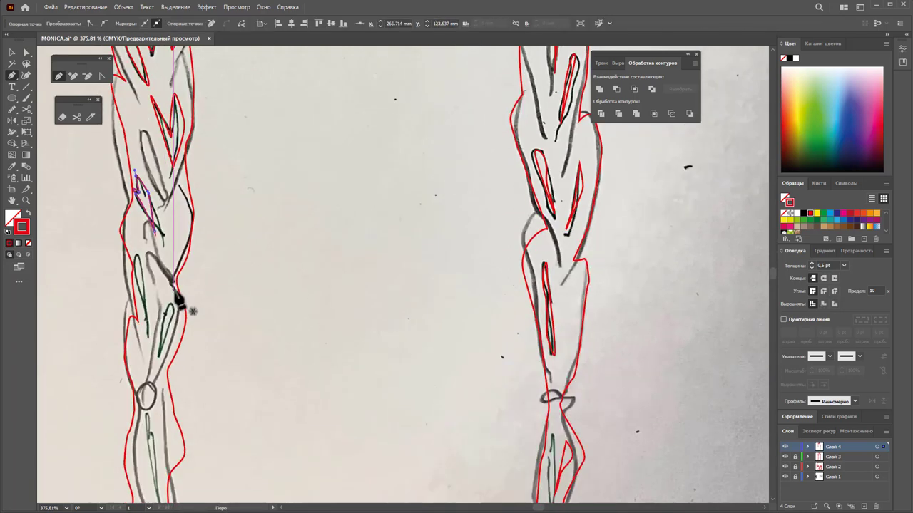
pyautogui.moveTo(137, 256); pyautogui.dragTo(149, 314)
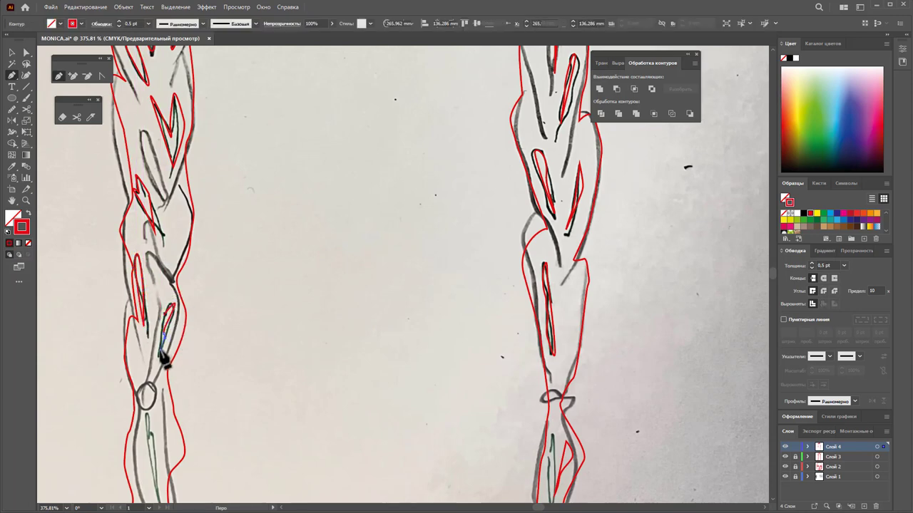
pyautogui.click(171, 313)
pyautogui.scroll(-2, 165, 321)
pyautogui.scroll(-2, 159, 335)
# Trace two more leaf-shaped strands in the braid's lower section
pyautogui.moveTo(153, 311); pyautogui.dragTo(151, 290)
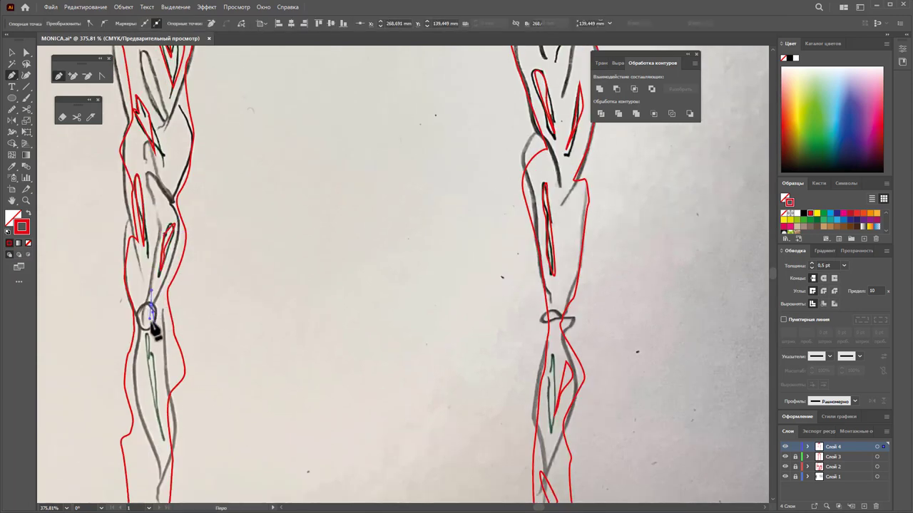
pyautogui.click(165, 366)
pyautogui.click(153, 322)
pyautogui.scroll(-3, 151, 328)
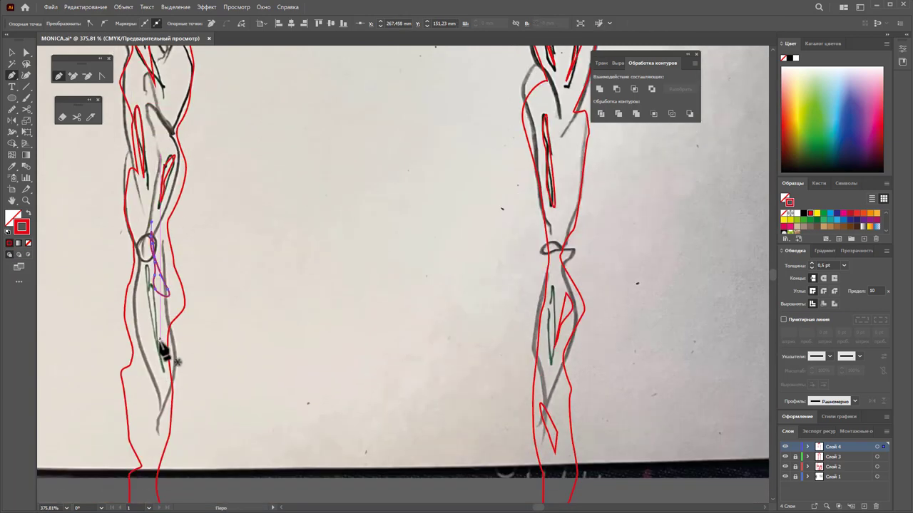
pyautogui.click(161, 380)
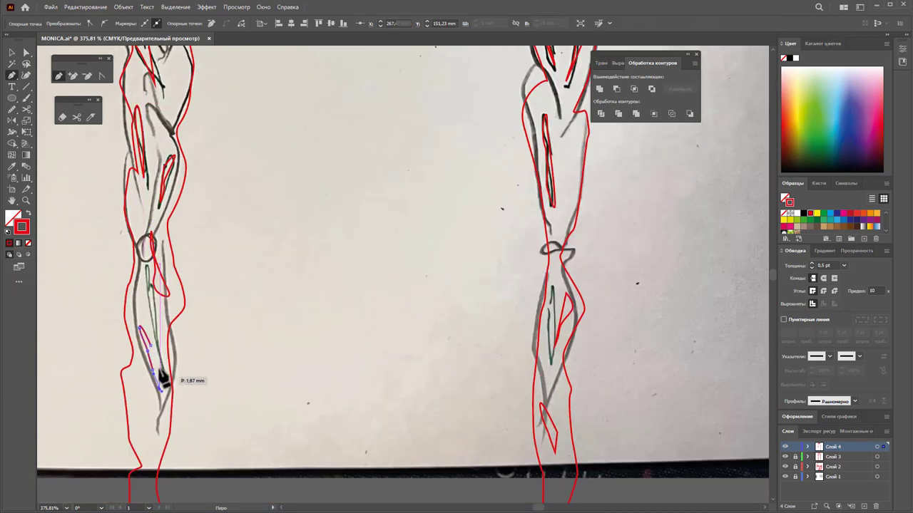
pyautogui.click(141, 328)
pyautogui.scroll(-3, 153, 350)
# Trace the long strand running down to the braid's tip, then deselect
pyautogui.click(150, 356)
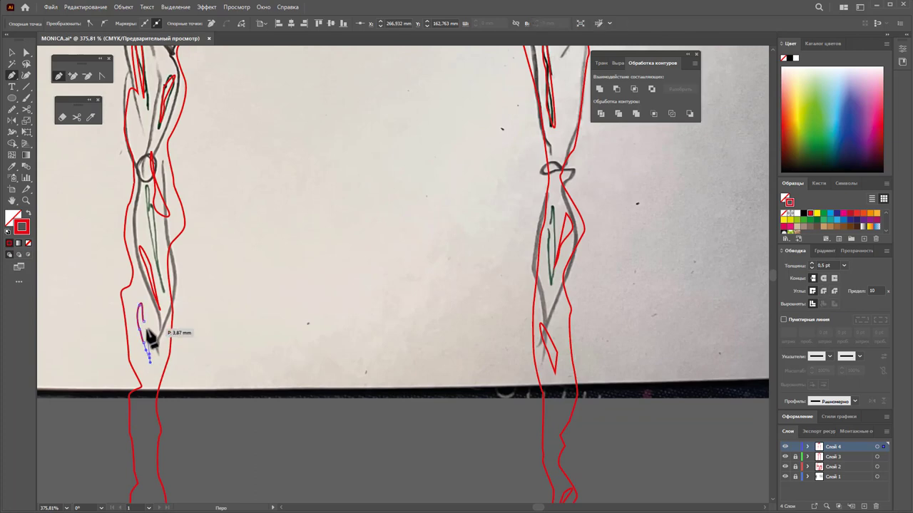
pyautogui.scroll(-3, 148, 335)
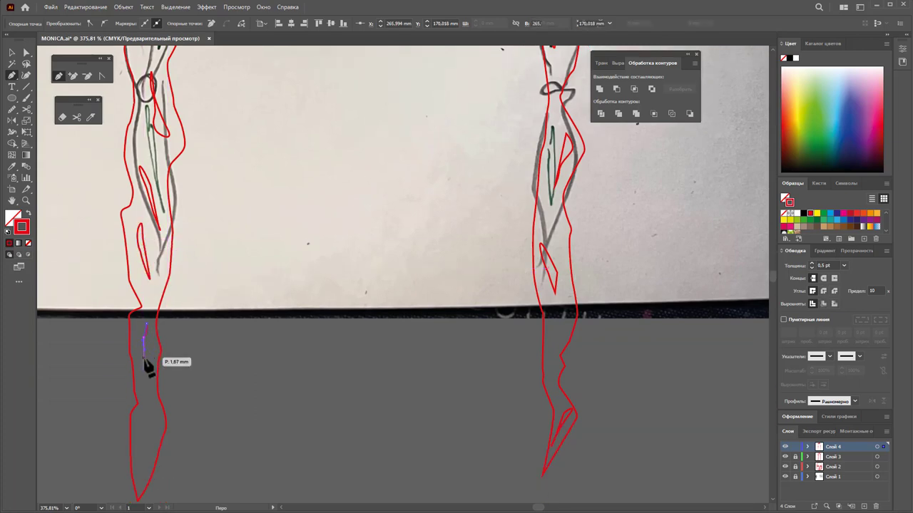
pyautogui.click(146, 325)
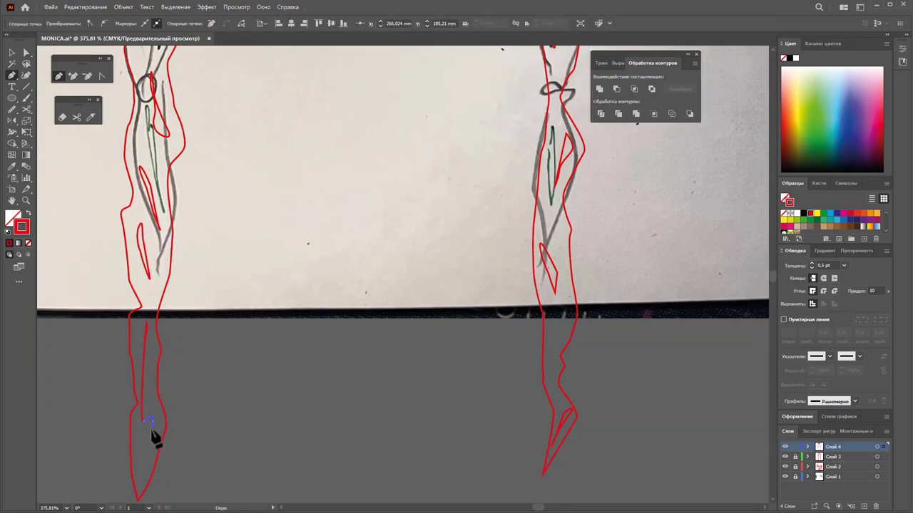
pyautogui.click(141, 422)
pyautogui.click(147, 444)
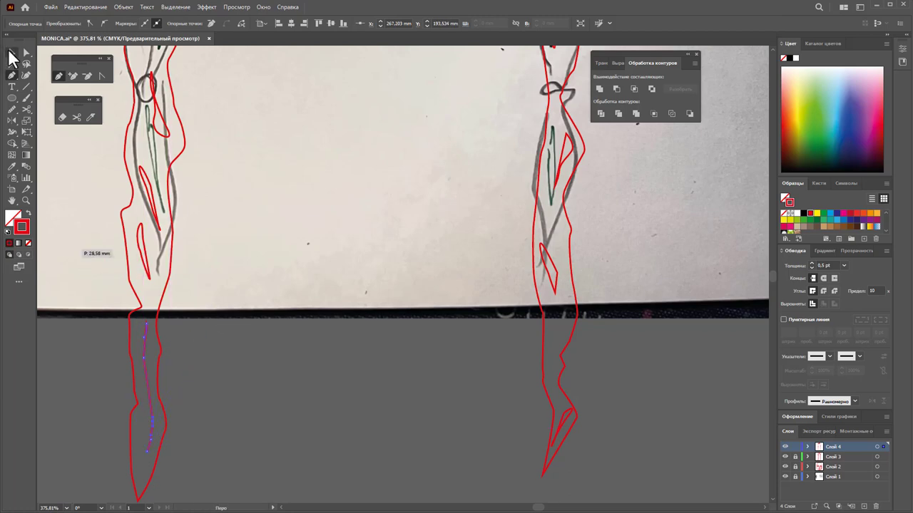
pyautogui.click(11, 52)
pyautogui.click(309, 240)
# Group all the traced head and braid paths and zoom out to the whole drawing
pyautogui.hotkey('ctrl', 'a')
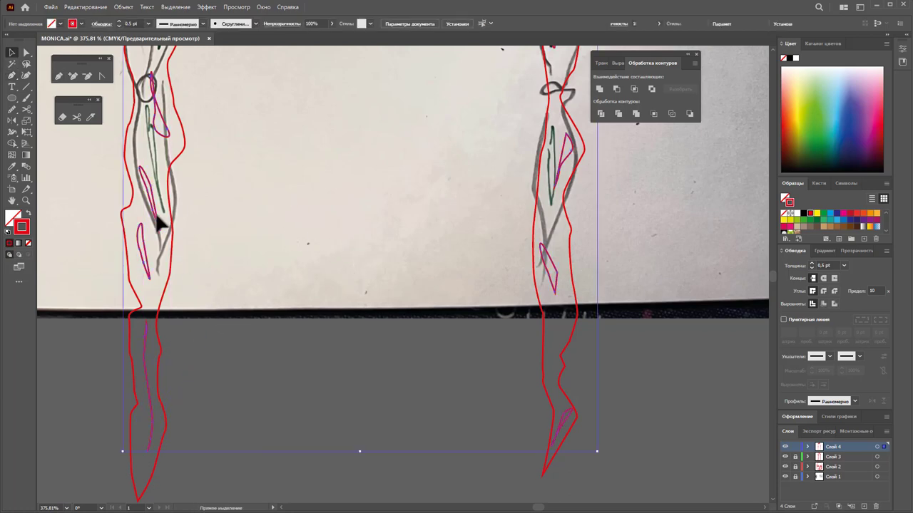
pyautogui.rightClick(156, 196)
pyautogui.click(201, 302)
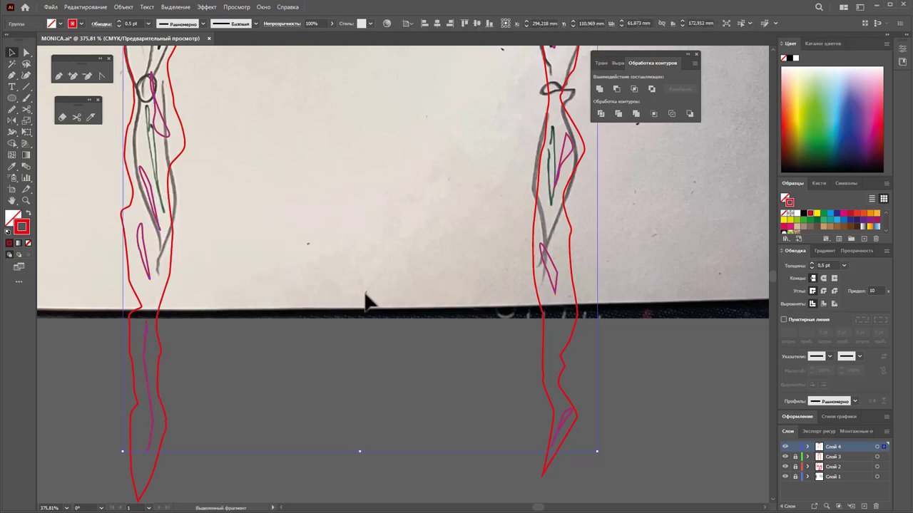
pyautogui.press('z')
pyautogui.keyDown('alt'); pyautogui.click(467, 225); pyautogui.keyUp('alt')
pyautogui.keyDown('alt'); pyautogui.click(415, 211); pyautogui.keyUp('alt')
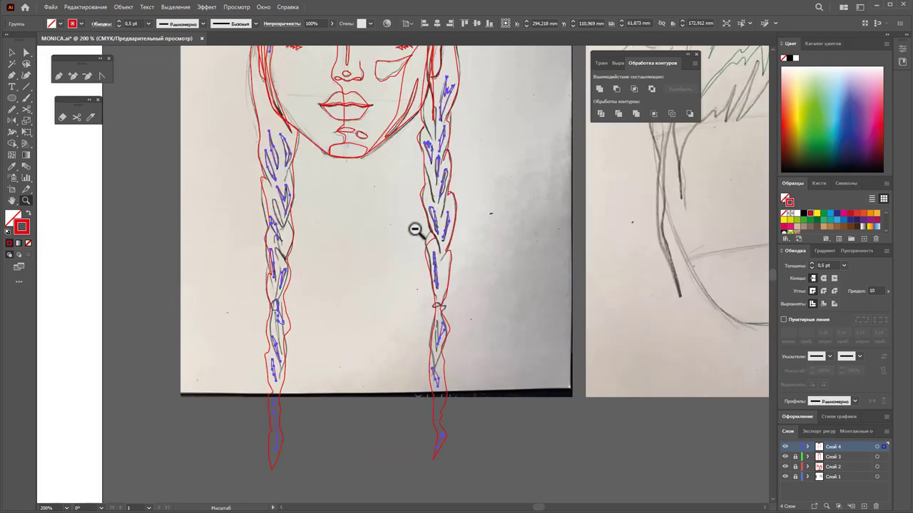
pyautogui.keyDown('alt'); pyautogui.click(415, 229); pyautogui.keyUp('alt')
pyautogui.scroll(1, 411, 267)
pyautogui.scroll(-2, 367, 267)
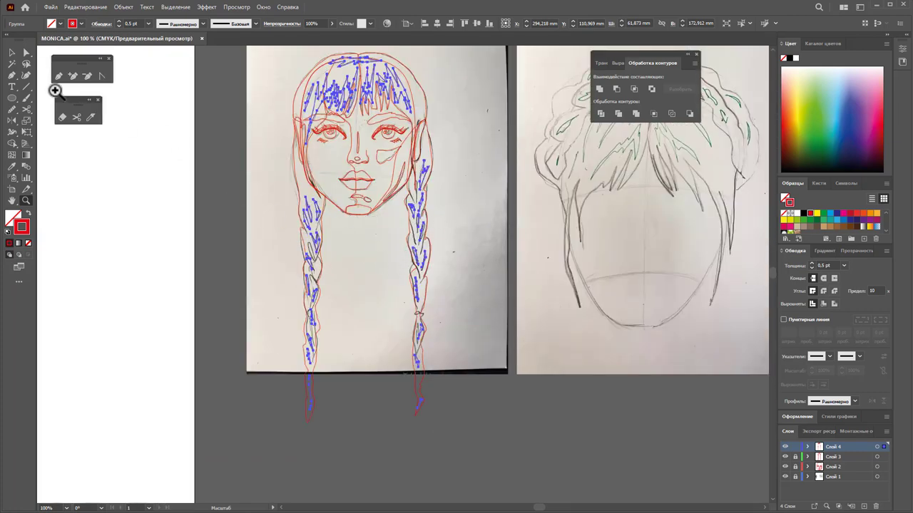
# Lock Слой 1 and move the traced head artwork beside the dashed figure template
pyautogui.click(12, 52)
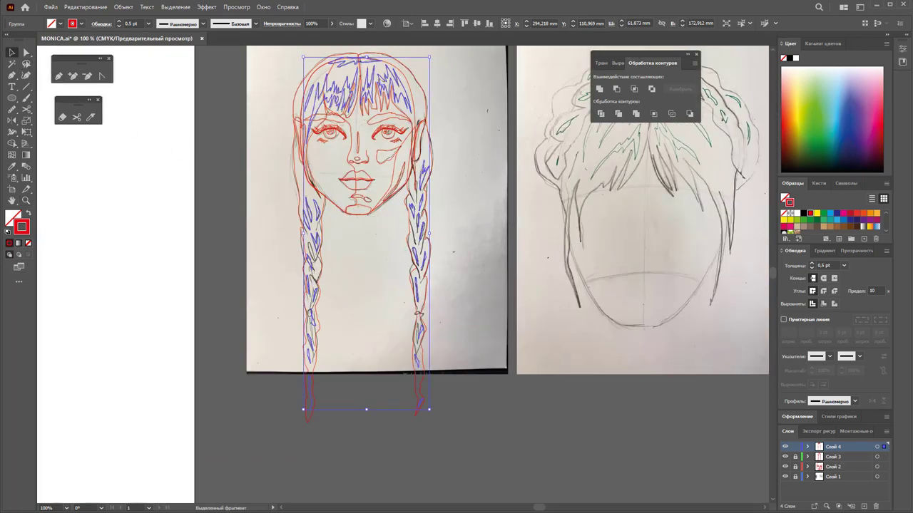
pyautogui.click(795, 477)
pyautogui.hotkey('ctrl', 'a')
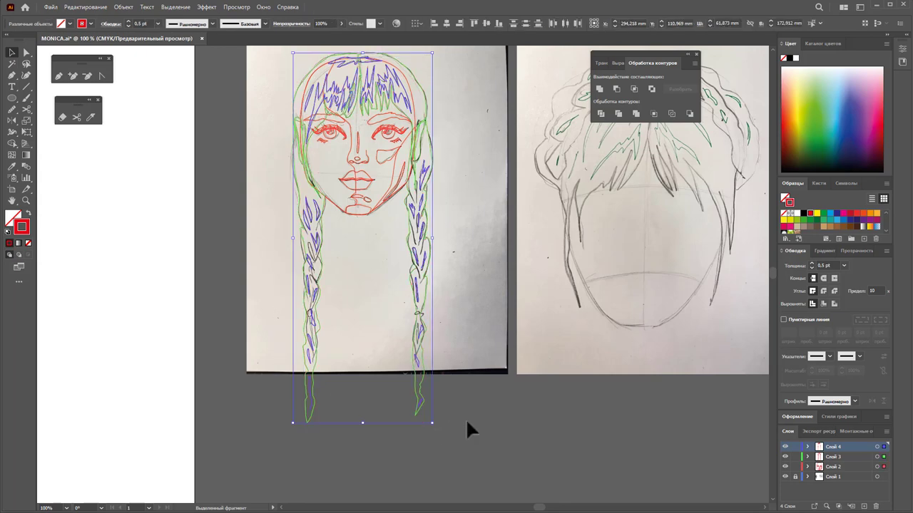
pyautogui.moveTo(359, 185); pyautogui.dragTo(99, 207)
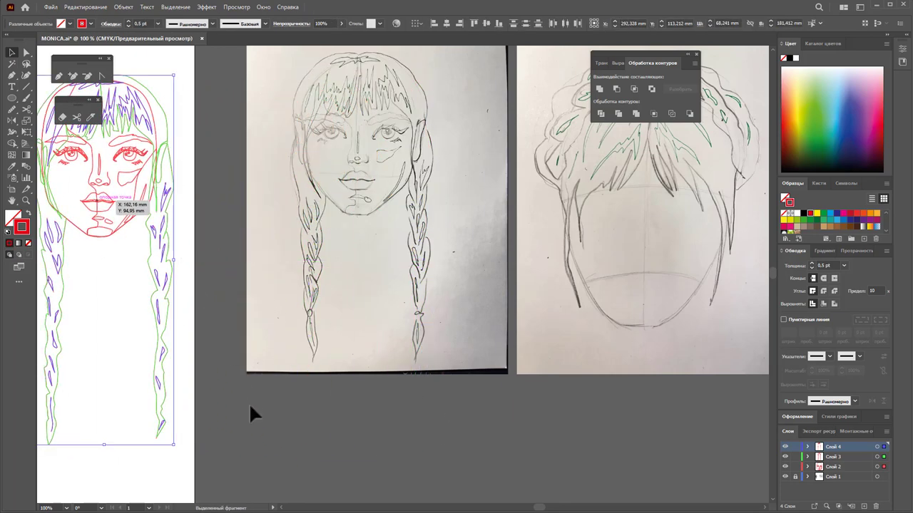
pyautogui.moveTo(538, 508); pyautogui.dragTo(526, 509)
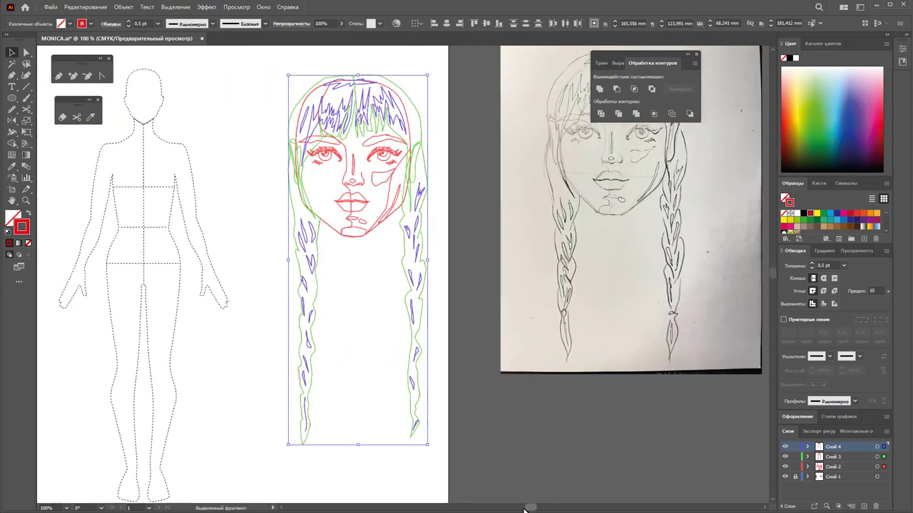
pyautogui.moveTo(355, 196); pyautogui.dragTo(332, 204)
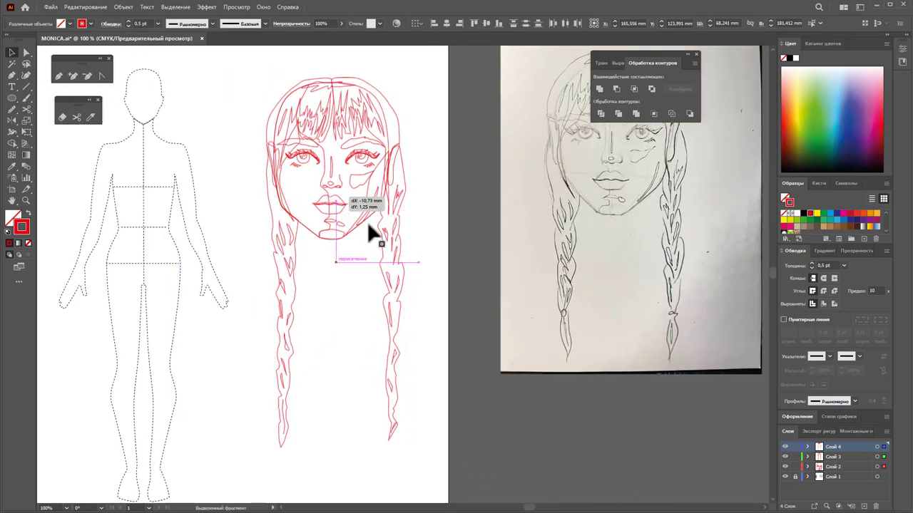
pyautogui.click(424, 306)
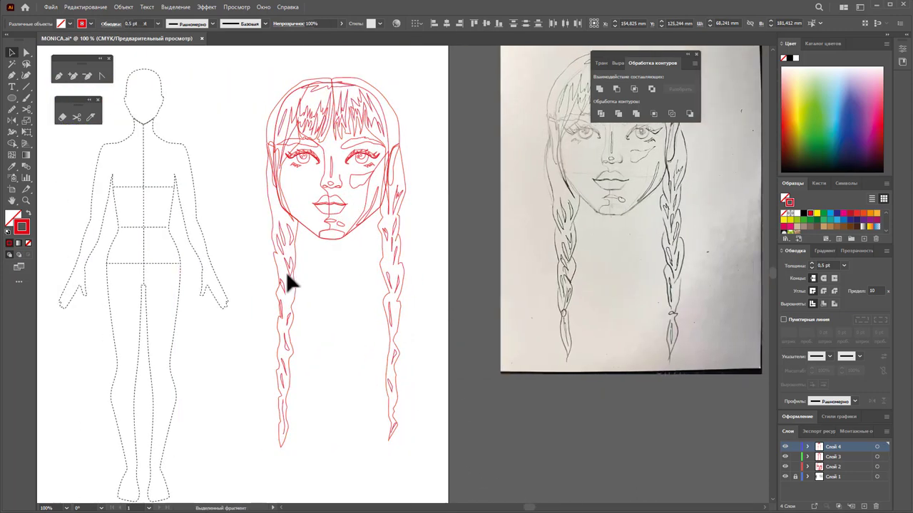
# Remove the stroke from one path in the head drawing
pyautogui.click(308, 232)
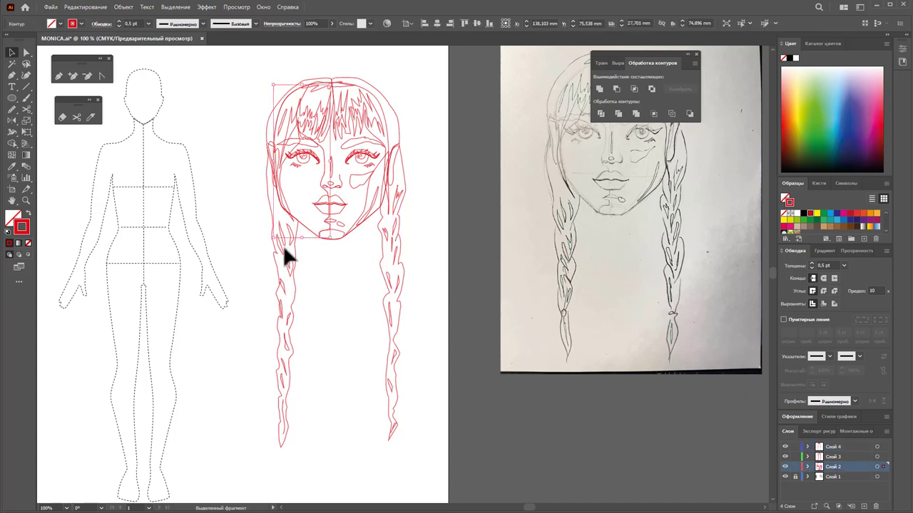
pyautogui.click(28, 243)
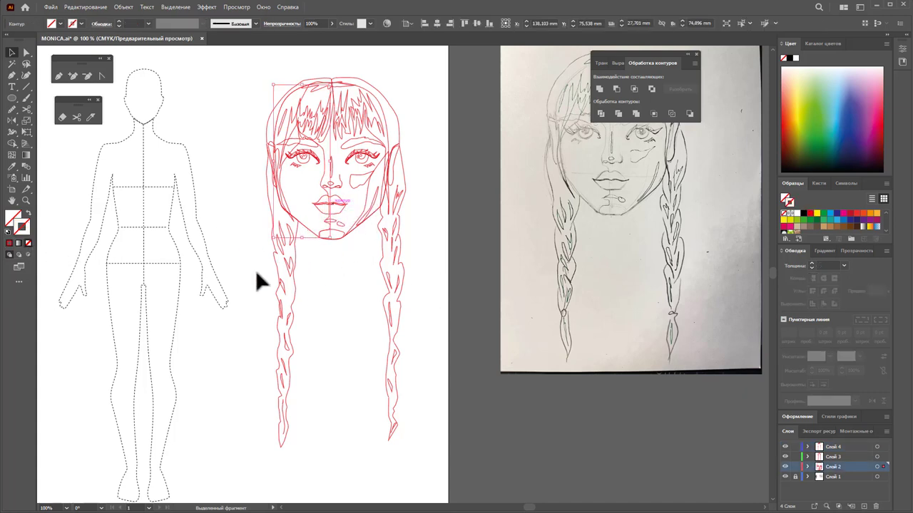
pyautogui.click(26, 200)
# Zoom in on the head and select the hair and face outline paths to inspect them
pyautogui.moveTo(346, 178); pyautogui.dragTo(347, 206)
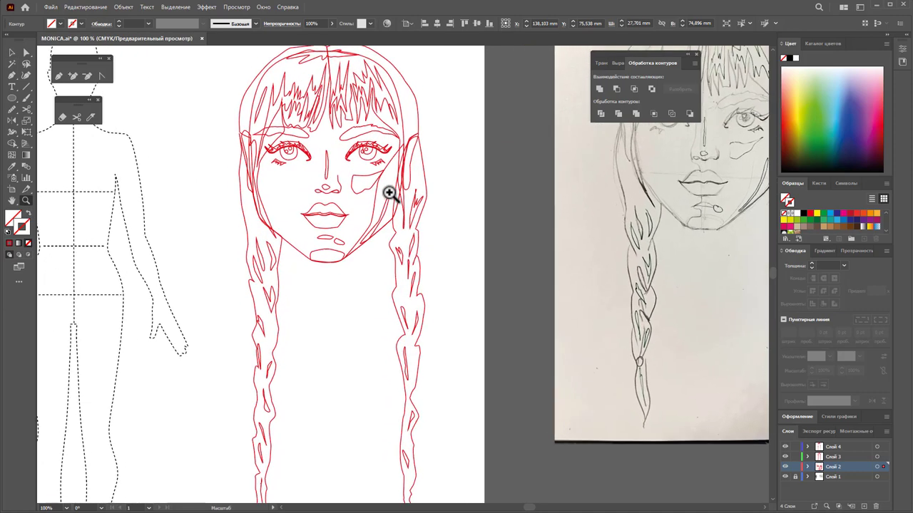
pyautogui.click(11, 52)
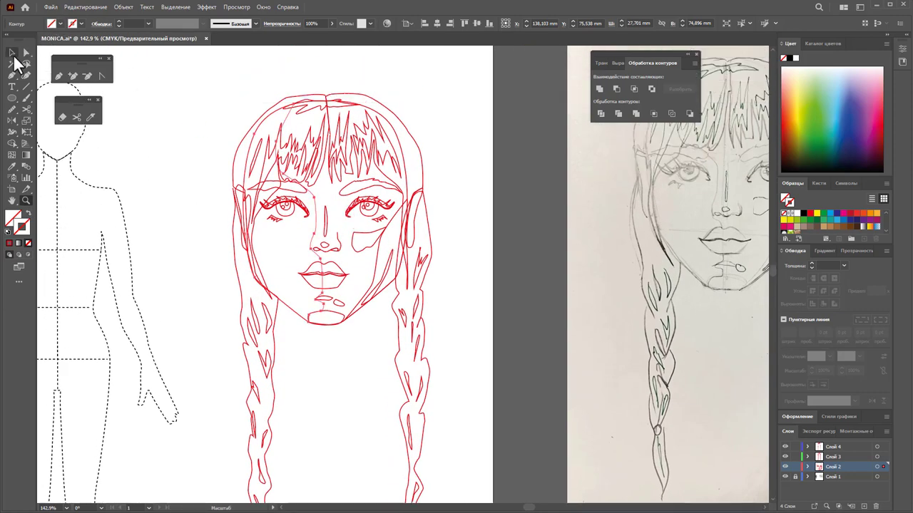
pyautogui.click(371, 71)
pyautogui.click(403, 160)
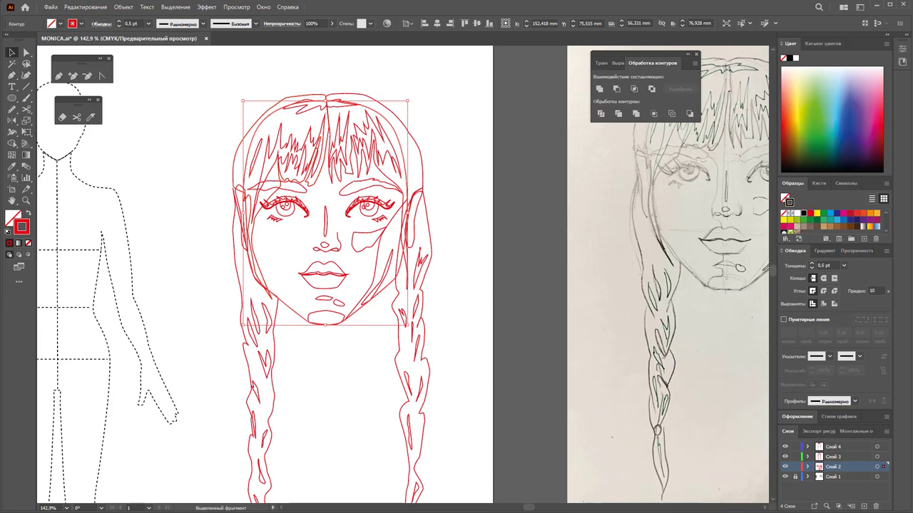
pyautogui.click(8, 218)
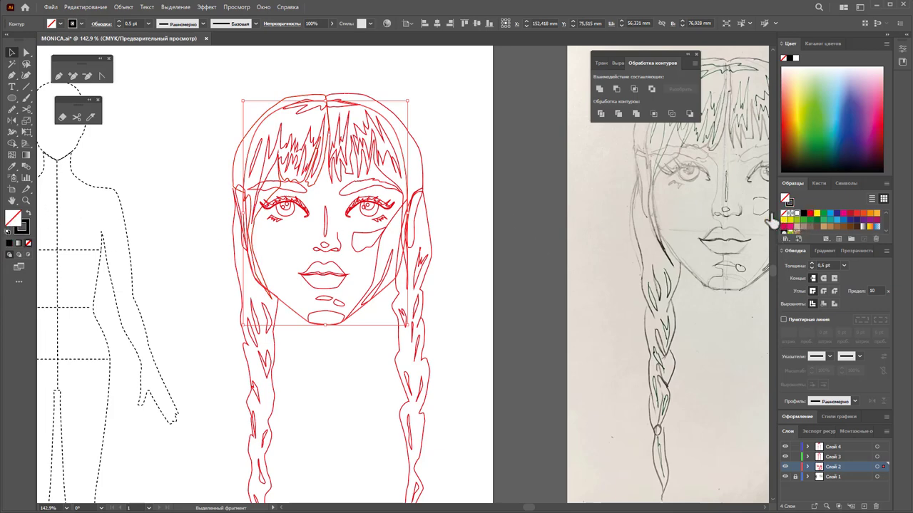
pyautogui.click(473, 120)
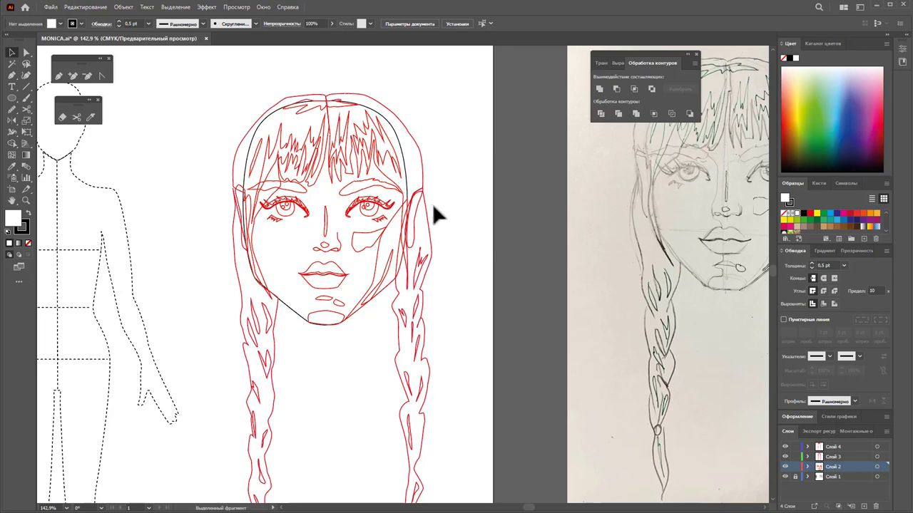
pyautogui.click(292, 313)
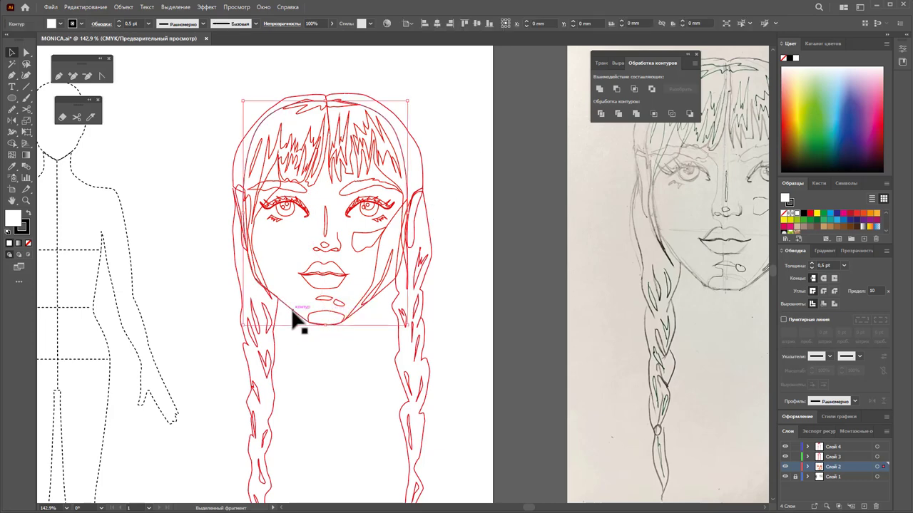
pyautogui.rightClick(292, 312)
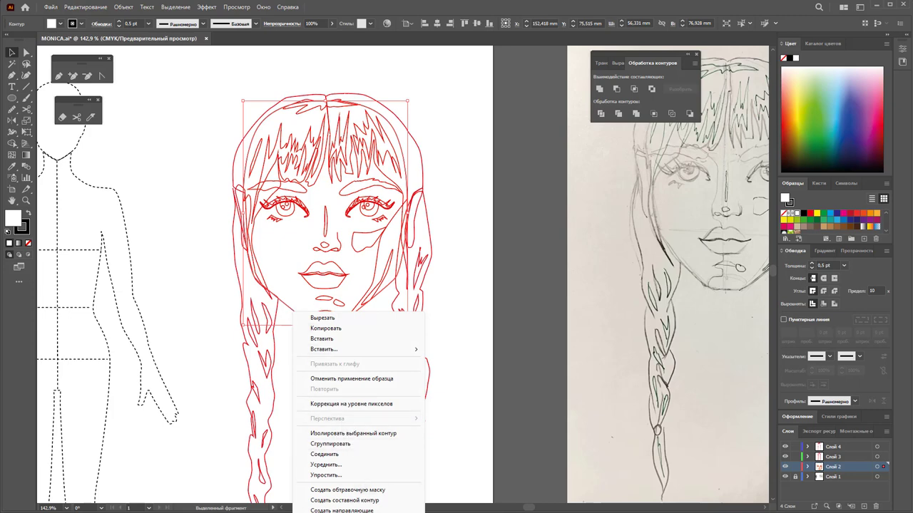
pyautogui.press('Escape')
pyautogui.click(469, 423)
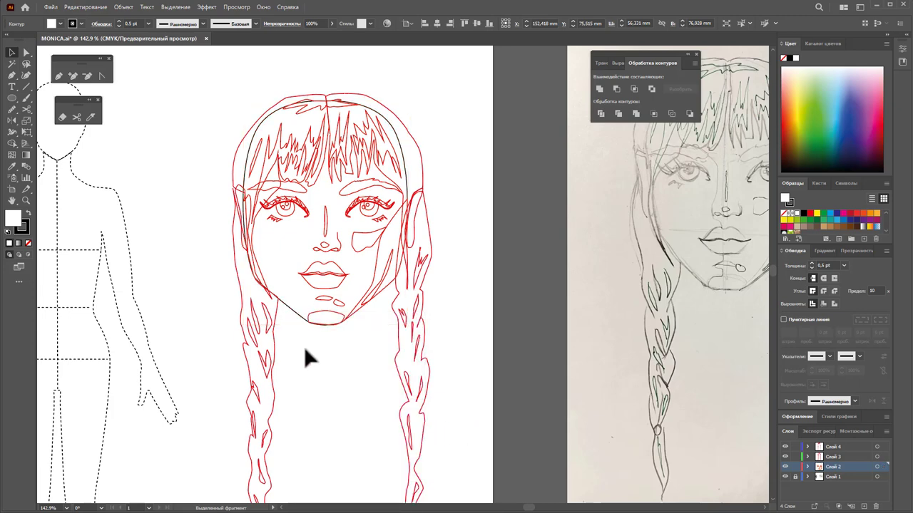
# Fill the long face contour shape with a pale light grey
pyautogui.click(300, 298)
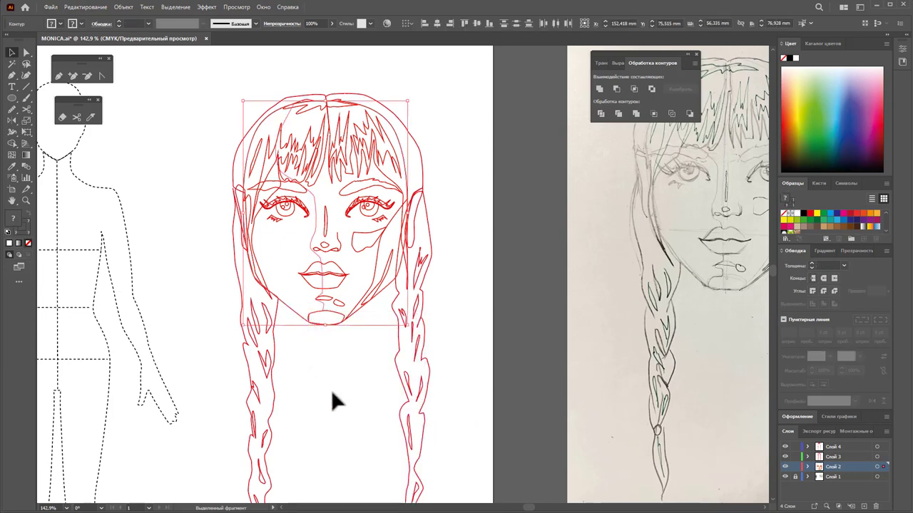
pyautogui.keyDown('shift'); pyautogui.click(315, 216); pyautogui.keyUp('shift')
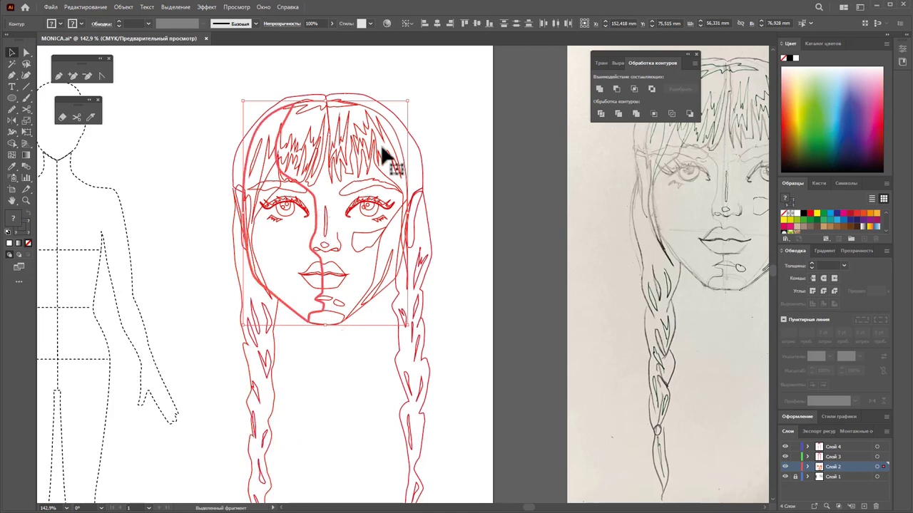
pyautogui.keyDown('shift'); pyautogui.click(389, 123); pyautogui.keyUp('shift')
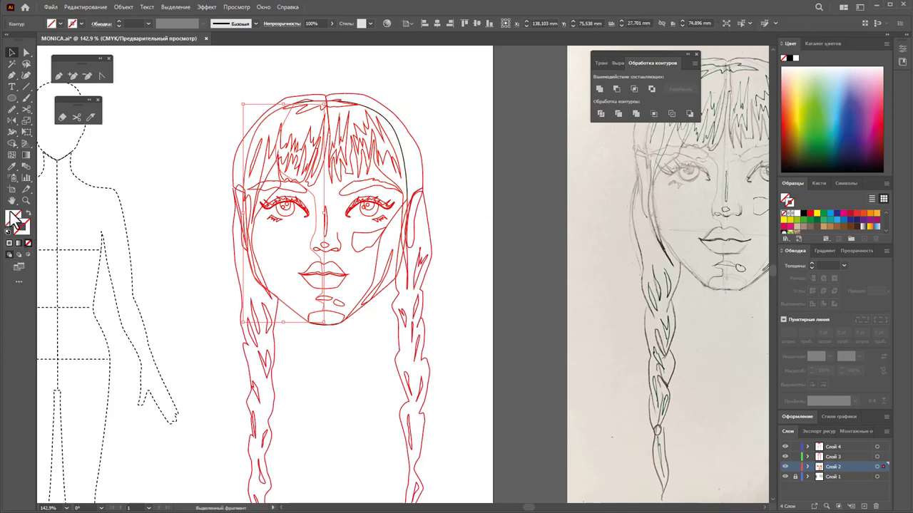
pyautogui.scroll(-2, 813, 228)
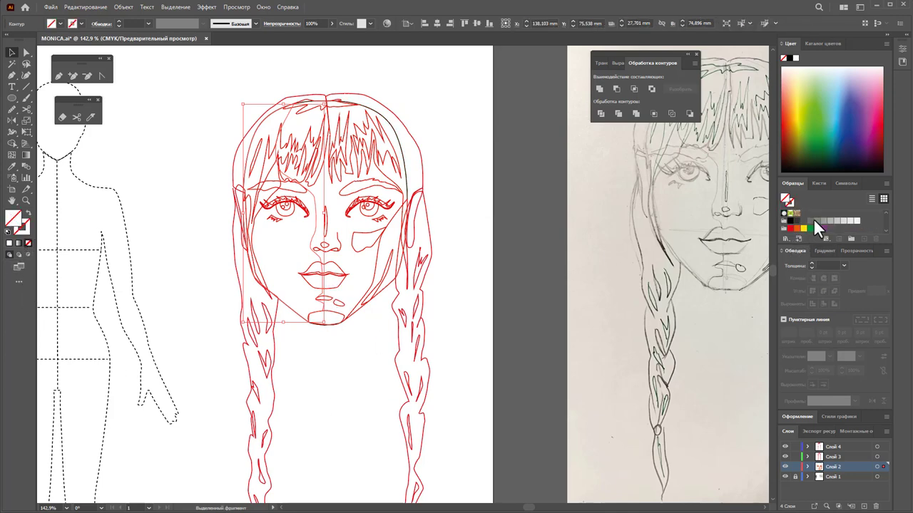
pyautogui.click(850, 221)
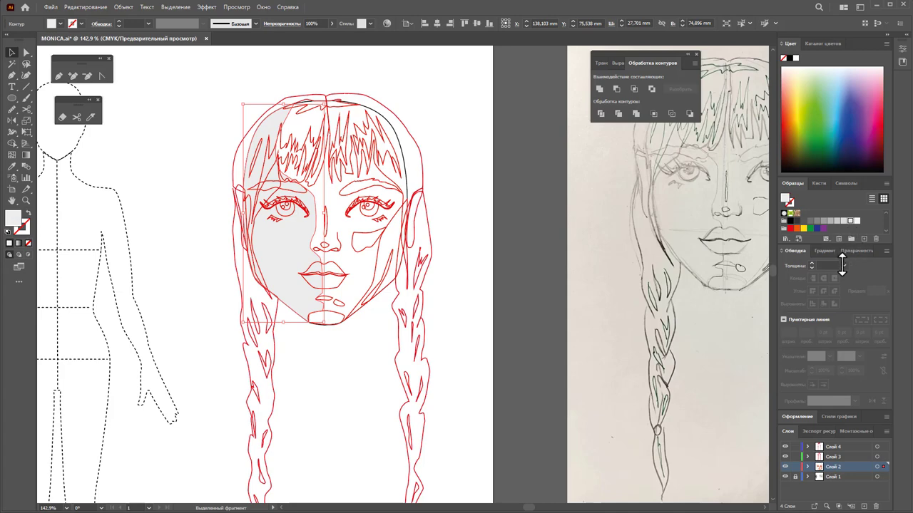
pyautogui.doubleClick(858, 180)
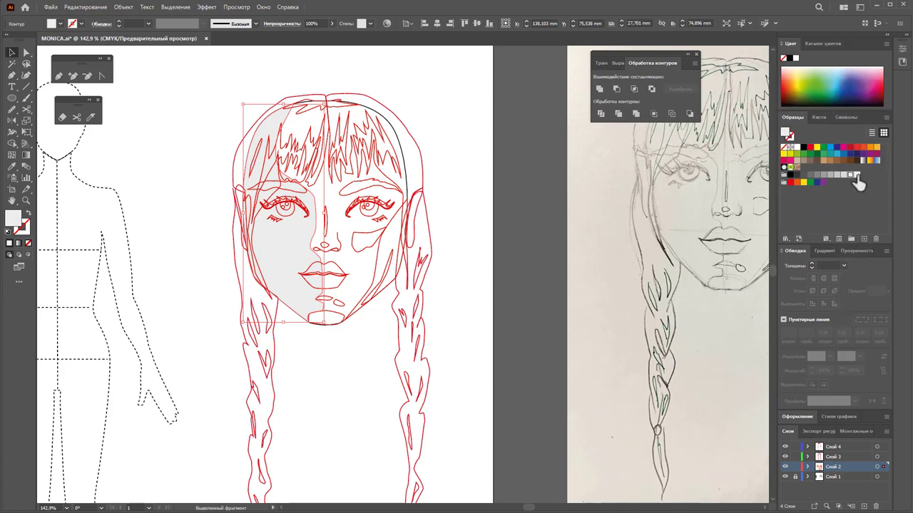
pyautogui.click(856, 174)
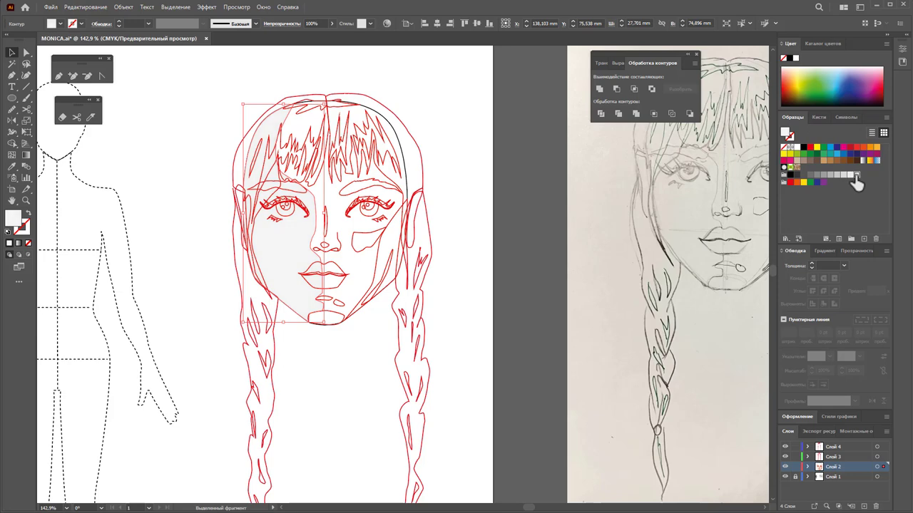
pyautogui.click(400, 350)
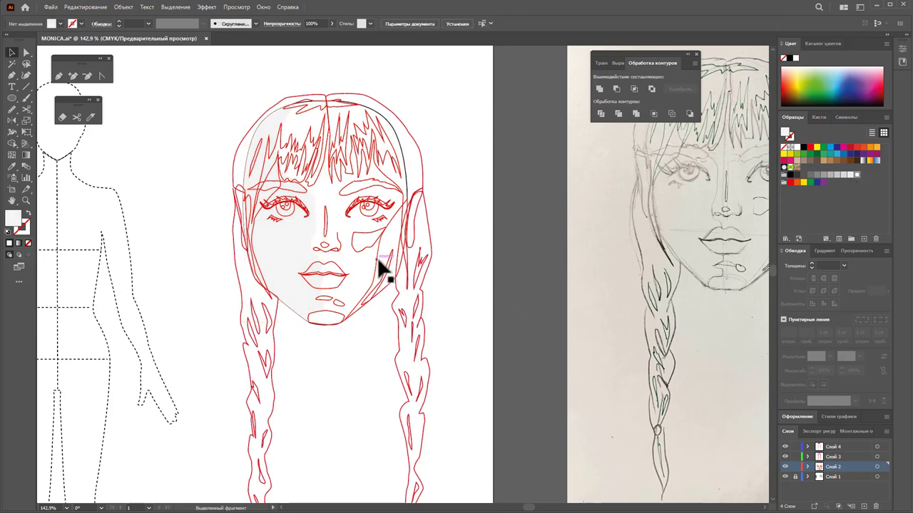
# Fill the cheek shape white and the left face shape grey with no outline
pyautogui.click(379, 260)
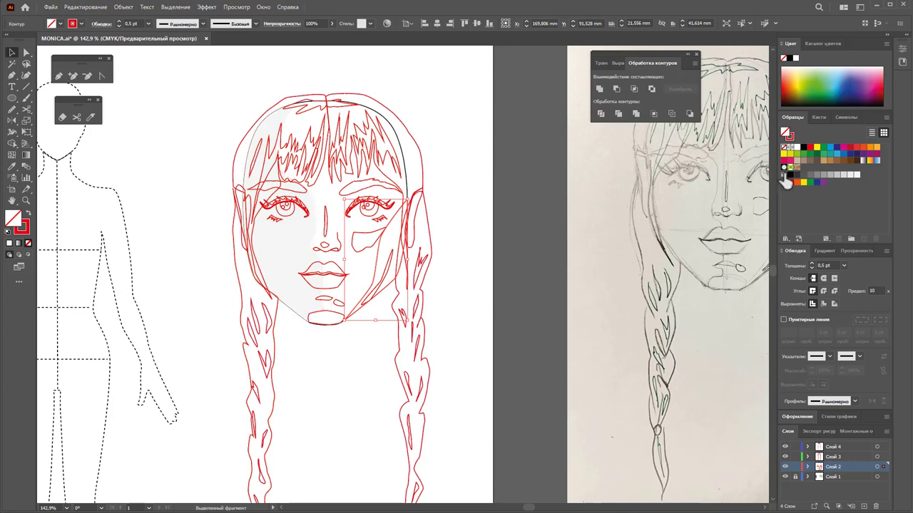
pyautogui.click(858, 175)
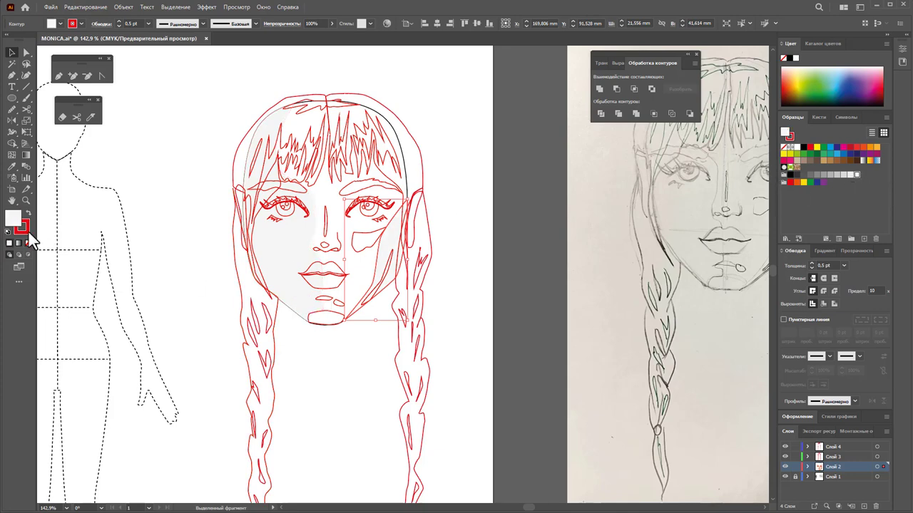
pyautogui.click(326, 364)
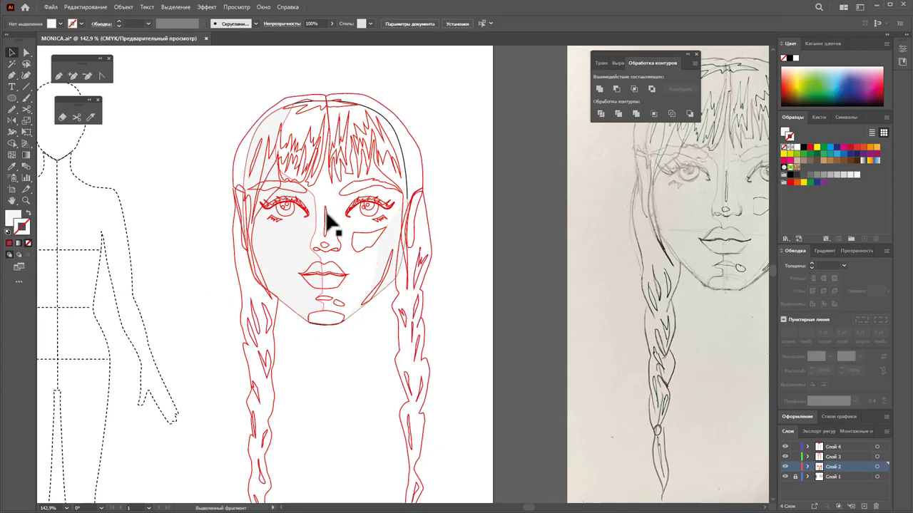
pyautogui.click(294, 237)
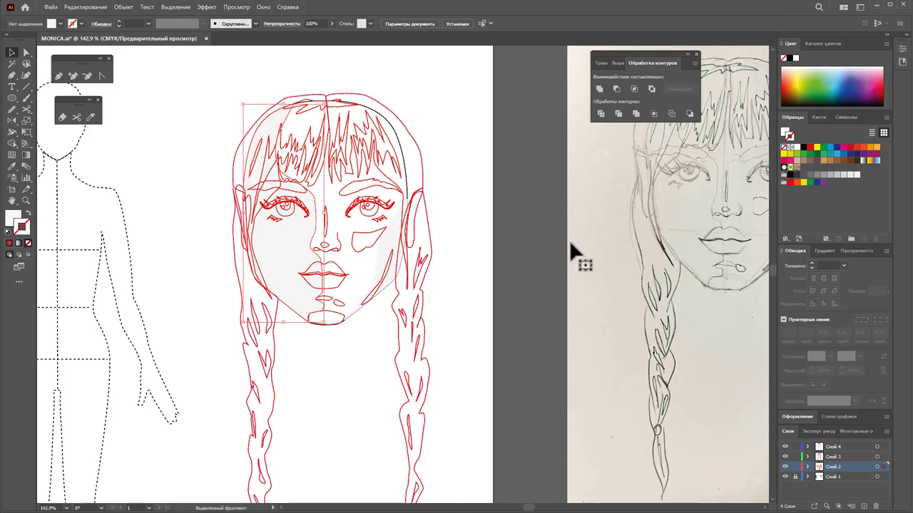
pyautogui.click(849, 175)
pyautogui.press('/')
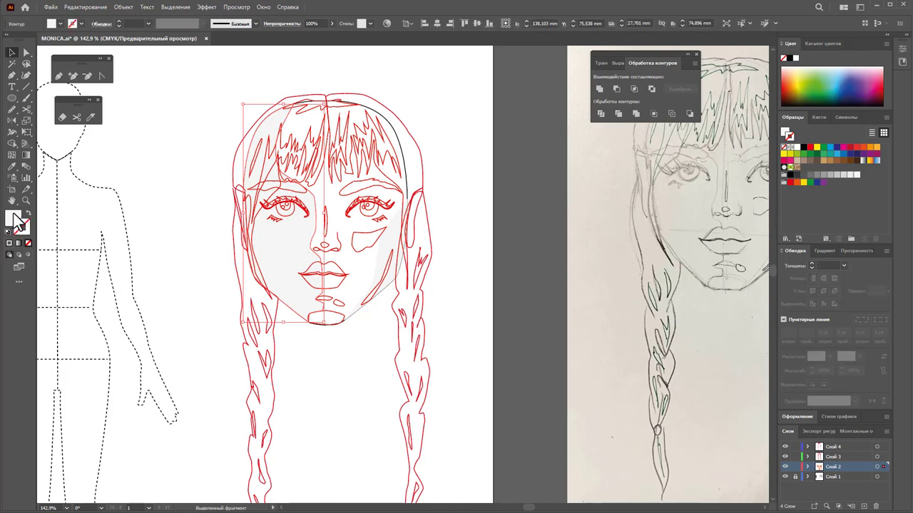
pyautogui.click(849, 175)
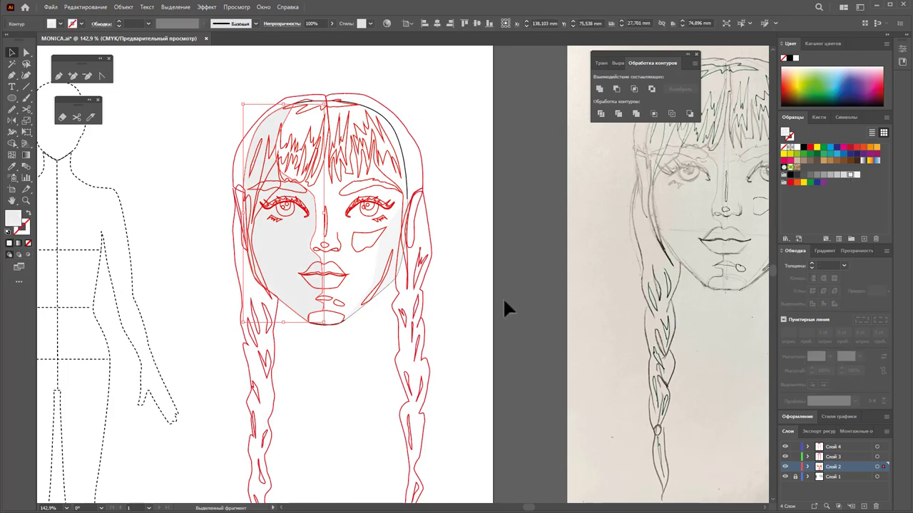
pyautogui.click(350, 348)
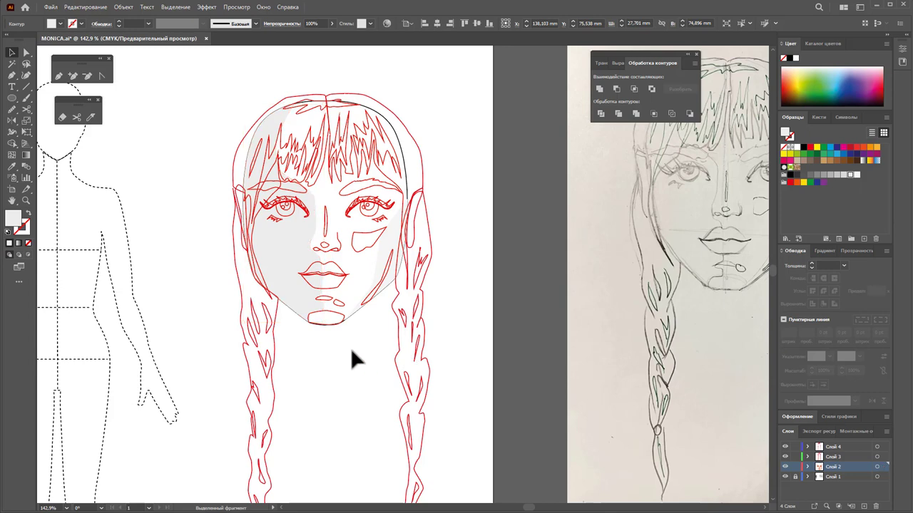
# Fill the hair paths and both braids solid black
pyautogui.click(417, 145)
pyautogui.keyDown('shift'); pyautogui.click(313, 103); pyautogui.keyUp('shift')
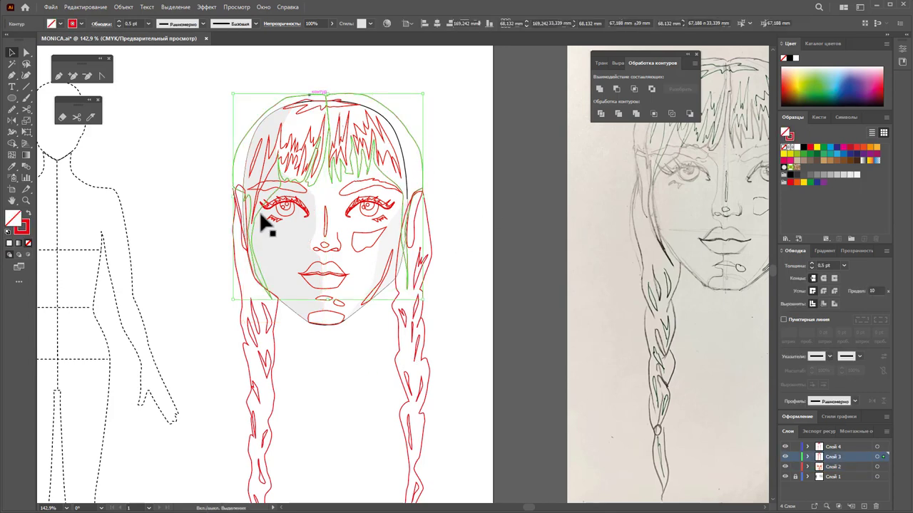
pyautogui.keyDown('shift'); pyautogui.click(246, 303); pyautogui.keyUp('shift')
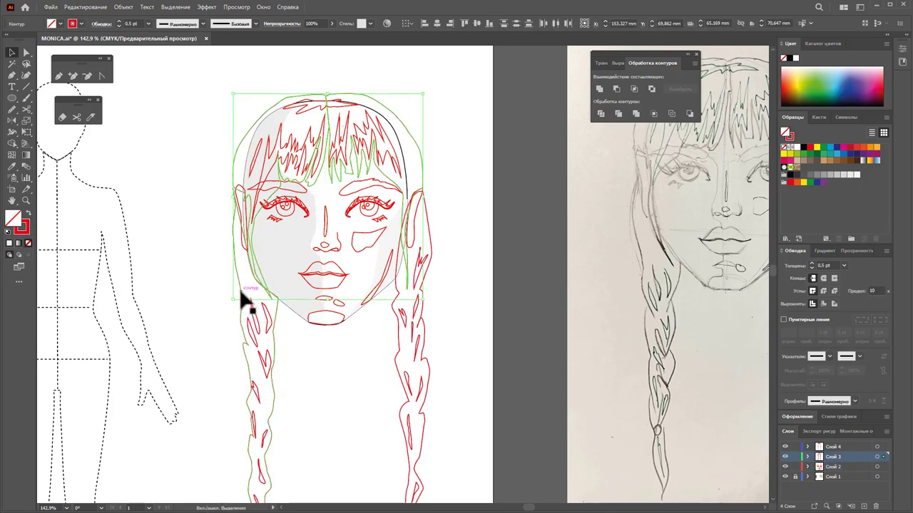
pyautogui.keyDown('shift'); pyautogui.click(423, 303); pyautogui.keyUp('shift')
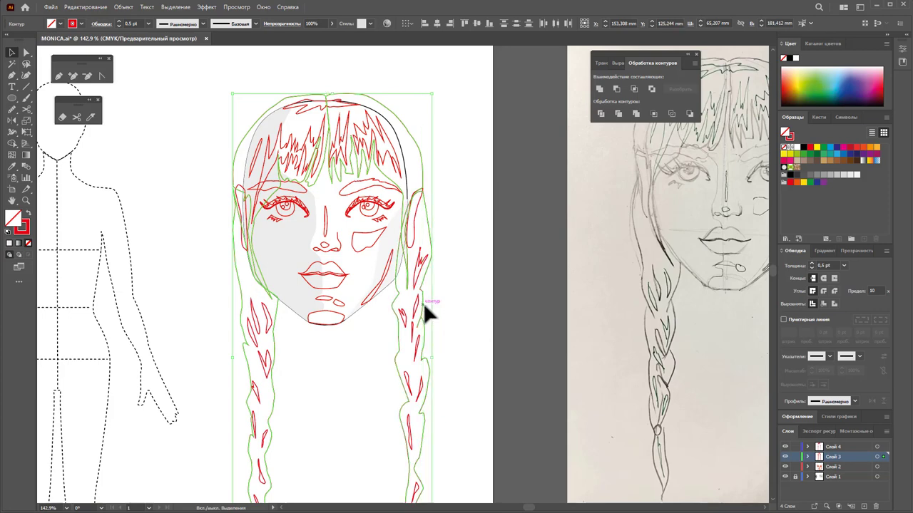
pyautogui.click(802, 147)
pyautogui.click(470, 135)
pyautogui.scroll(-2, 488, 153)
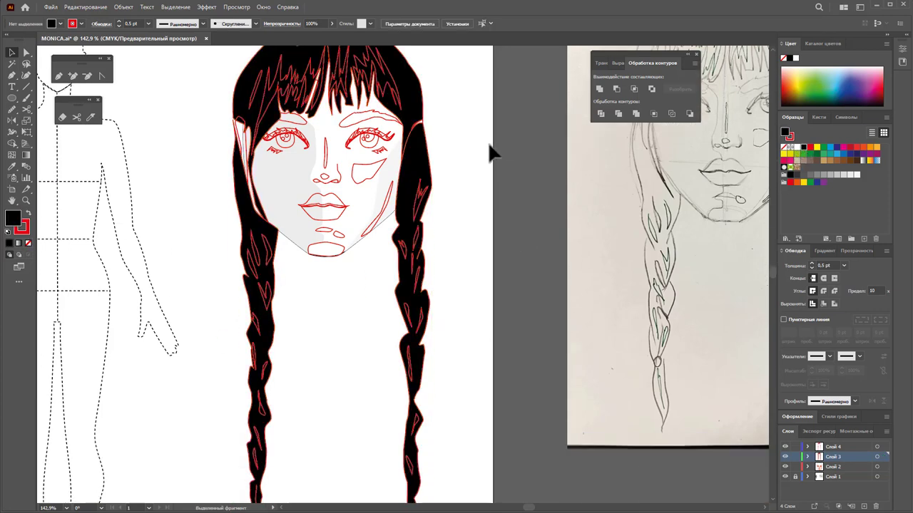
pyautogui.scroll(-5, 488, 153)
pyautogui.scroll(5, 488, 153)
pyautogui.scroll(3, 488, 157)
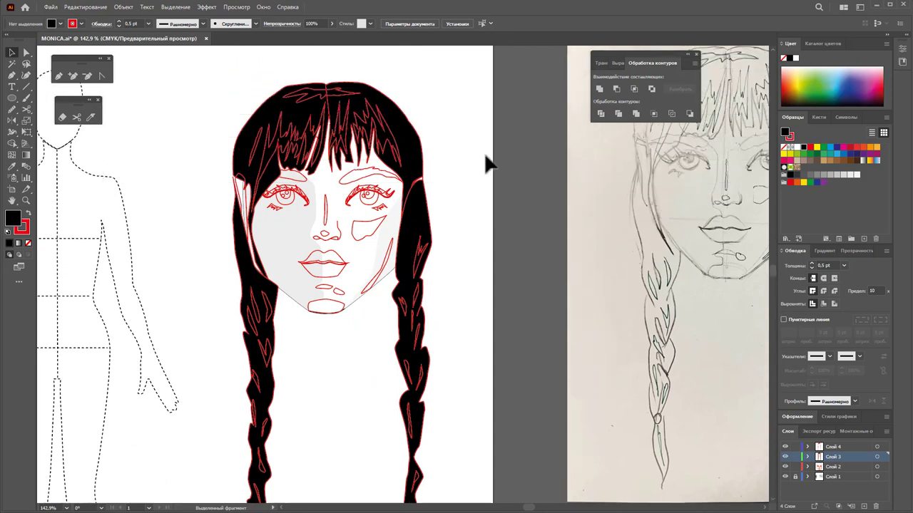
# Give the strand highlight group a light grey gradient, no stroke, and about half opacity
pyautogui.click(421, 263)
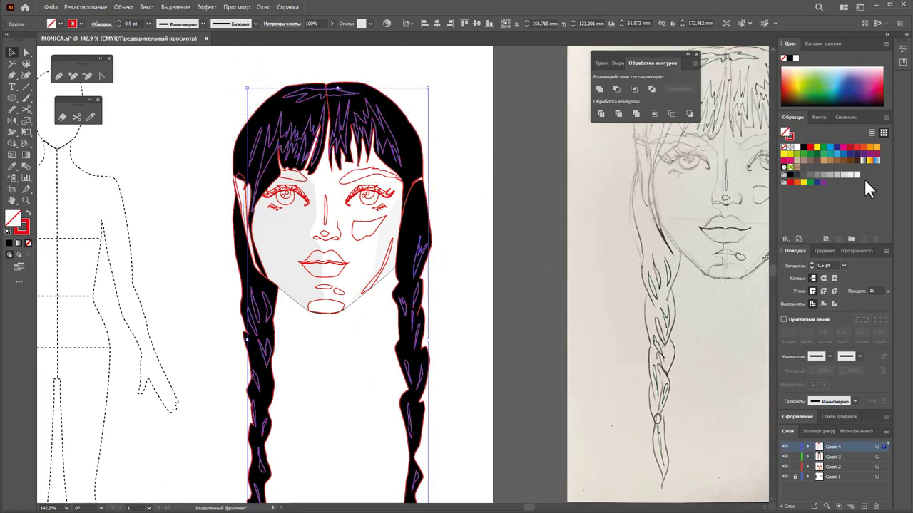
pyautogui.click(867, 161)
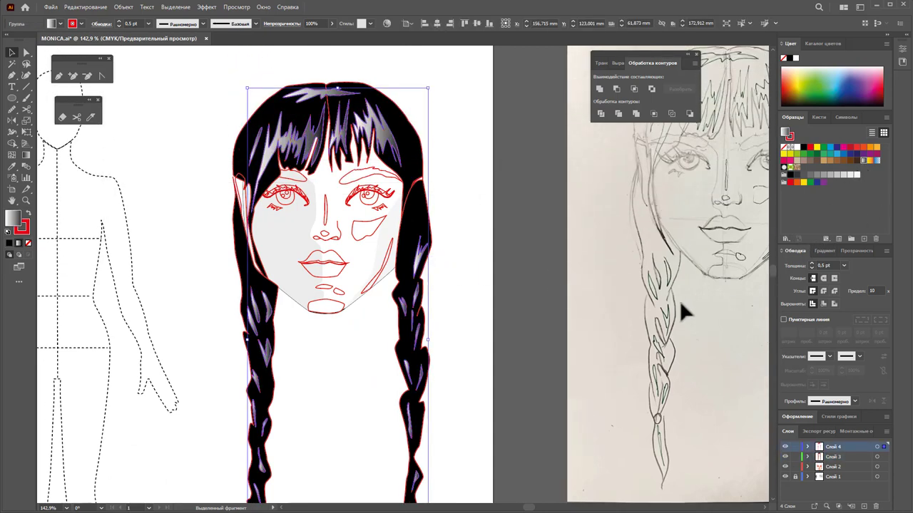
pyautogui.click(29, 244)
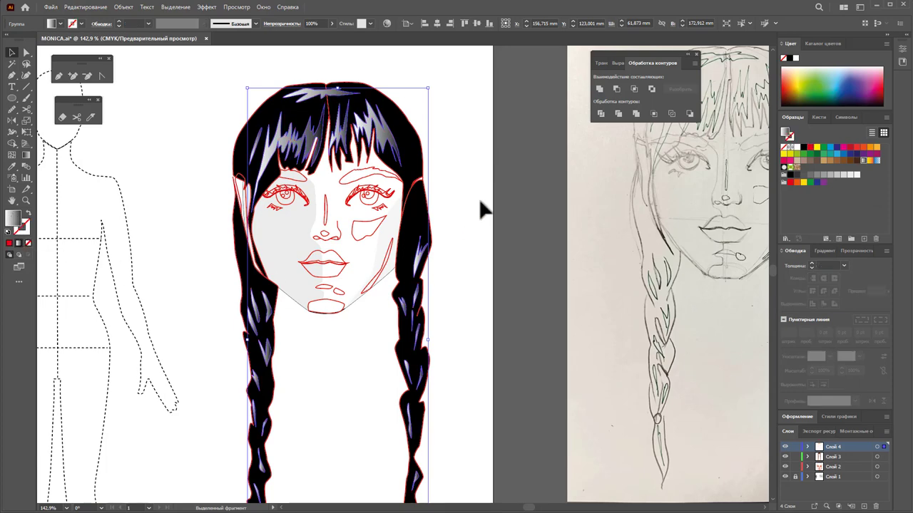
pyautogui.click(330, 23)
pyautogui.moveTo(317, 34); pyautogui.dragTo(312, 36)
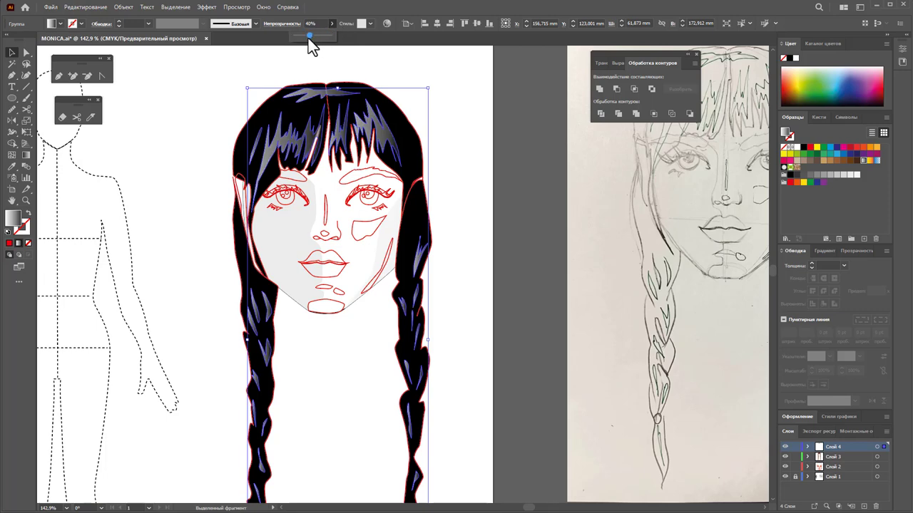
pyautogui.click(459, 114)
pyautogui.scroll(-4, 491, 246)
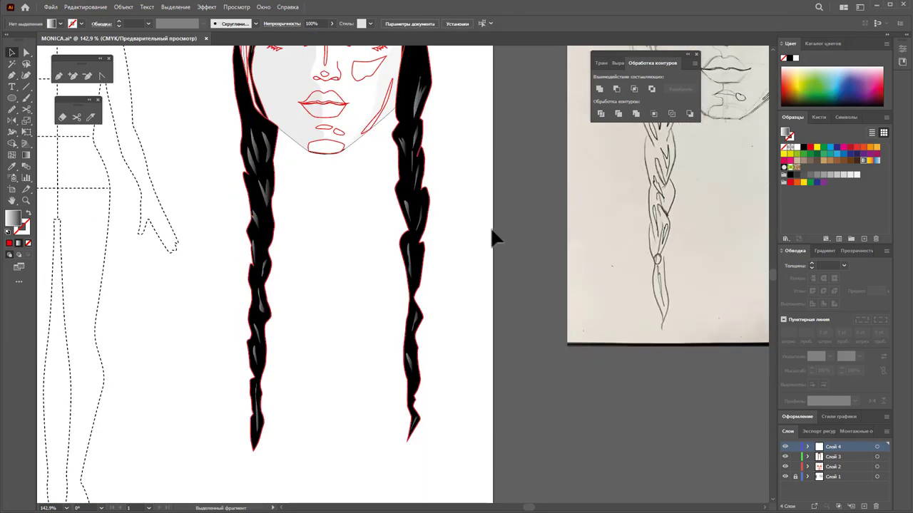
pyautogui.scroll(5, 493, 239)
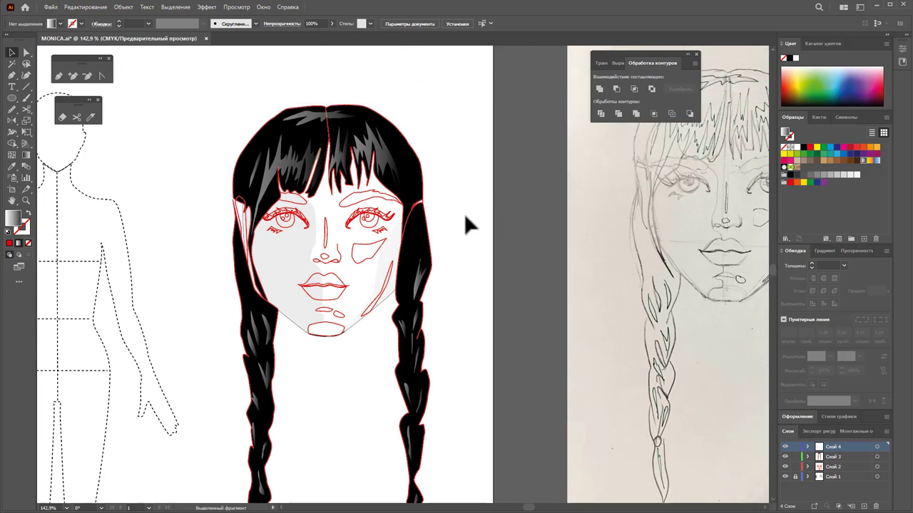
# Fill the eyebrows with dark grey
pyautogui.click(307, 201)
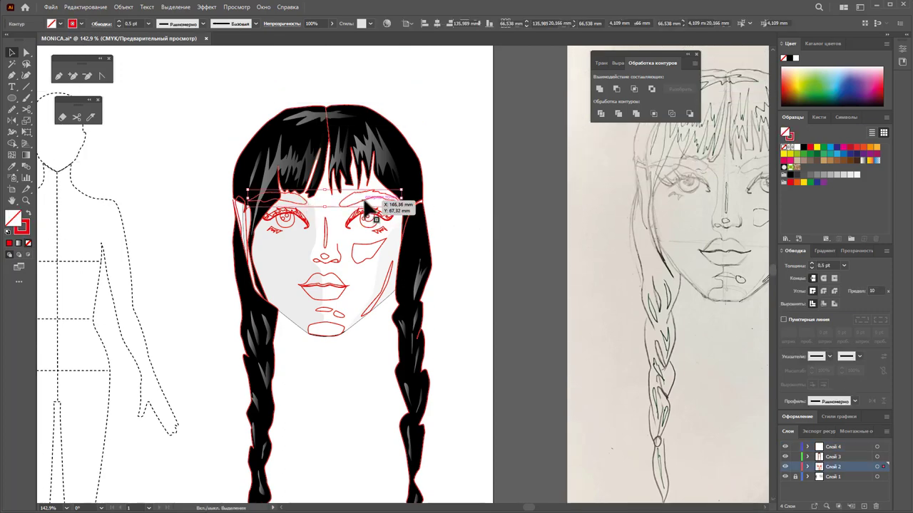
pyautogui.click(810, 176)
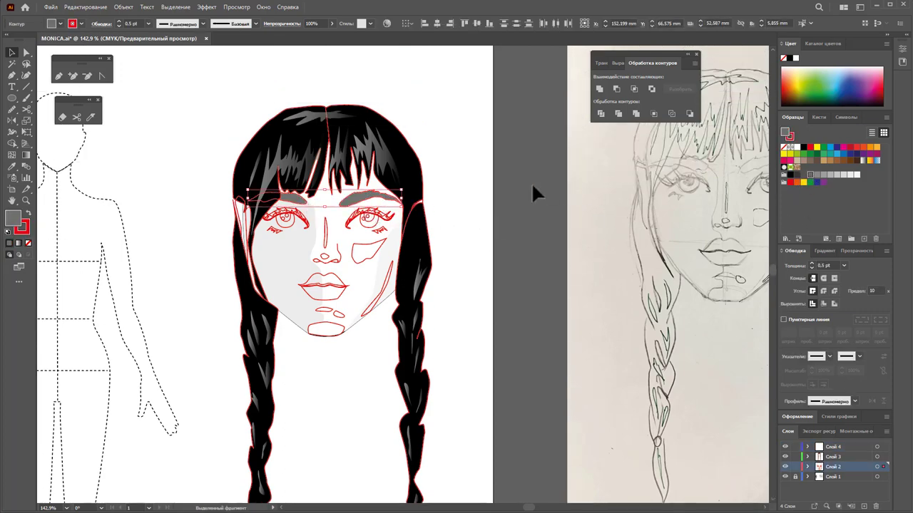
pyautogui.click(499, 175)
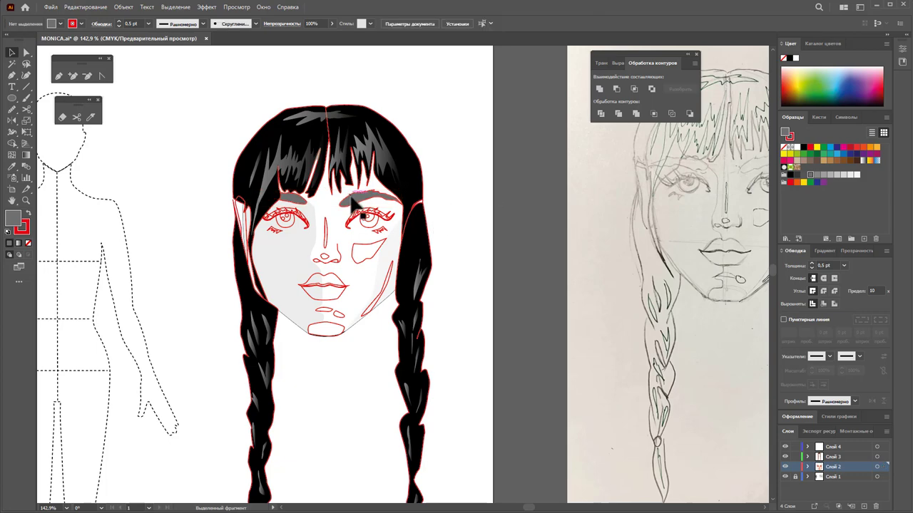
# Remove the red outlines from the bangs and the outer hair shape
pyautogui.click(329, 208)
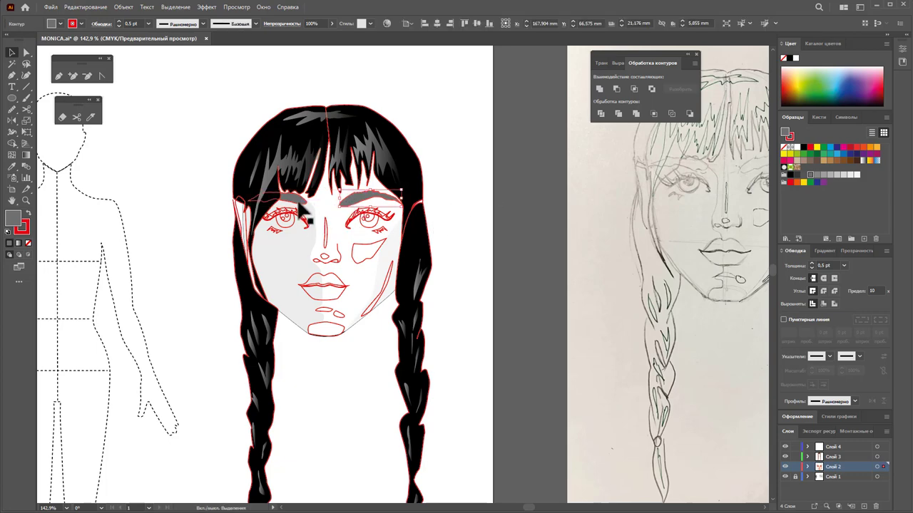
pyautogui.click(29, 243)
pyautogui.click(349, 196)
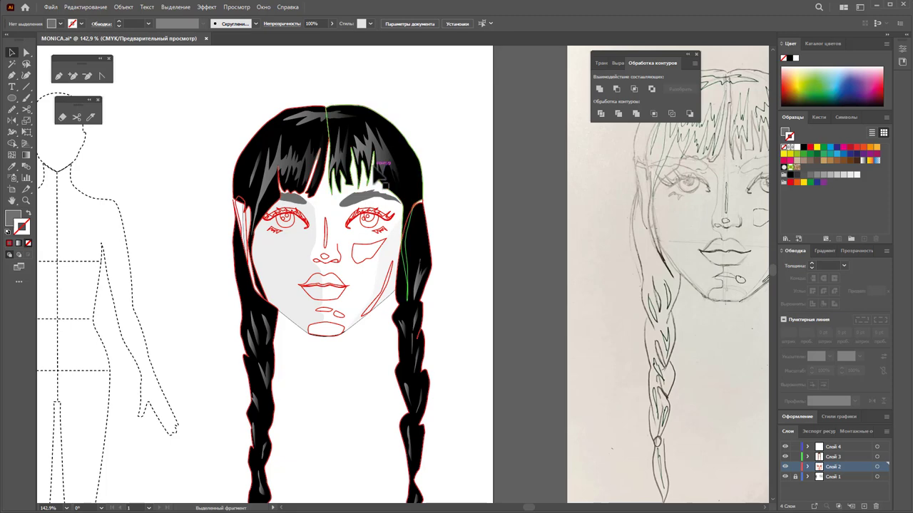
pyautogui.click(325, 189)
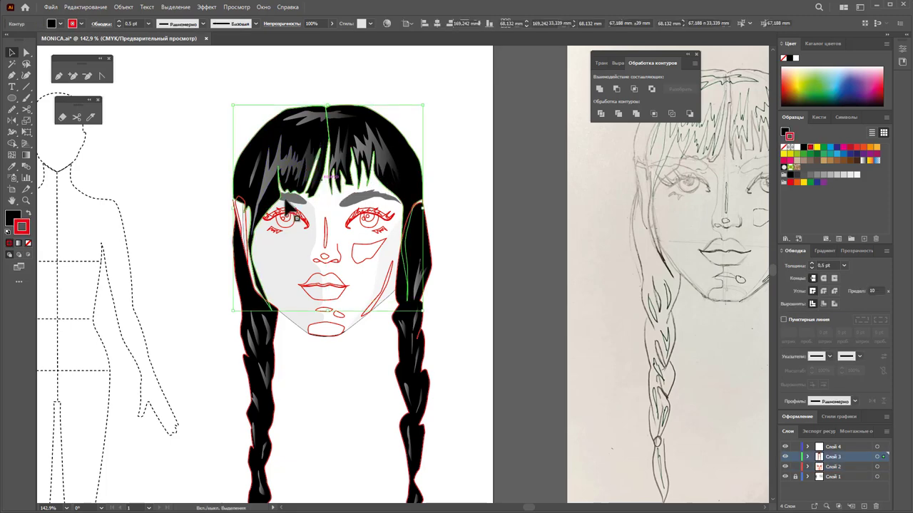
pyautogui.click(29, 243)
pyautogui.click(187, 214)
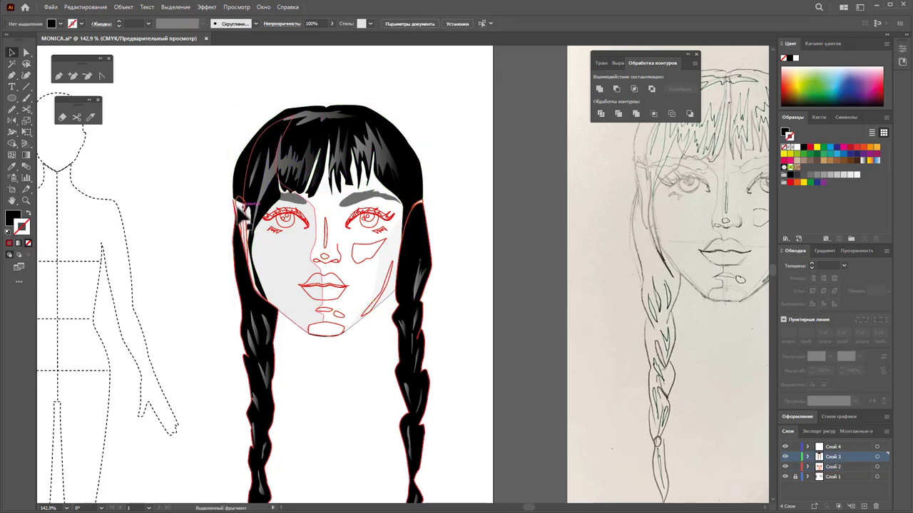
# Send the right braid to the back with Arrange > Send to Back
pyautogui.click(431, 242)
pyautogui.click(427, 246)
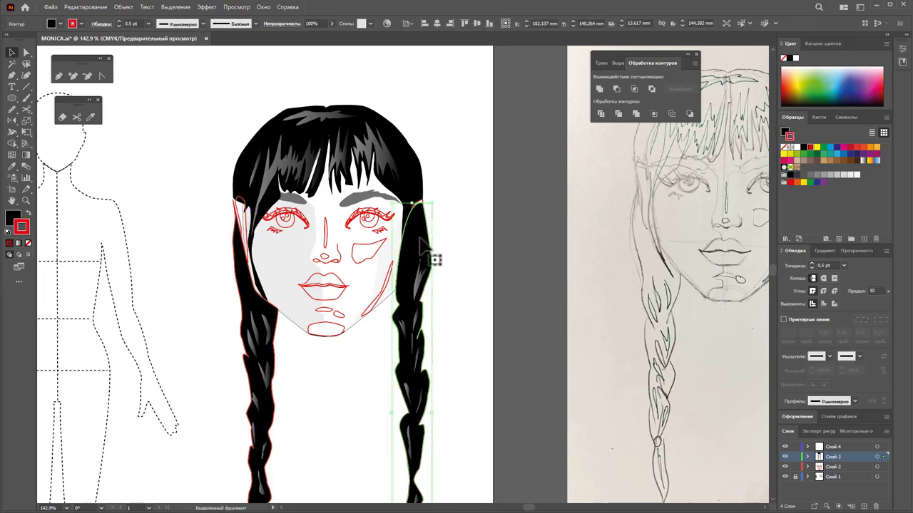
pyautogui.rightClick(422, 241)
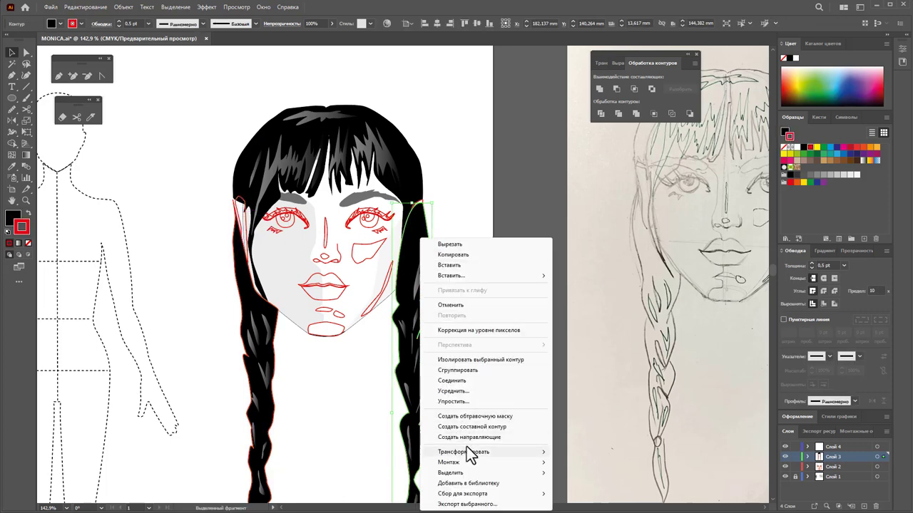
pyautogui.click(598, 493)
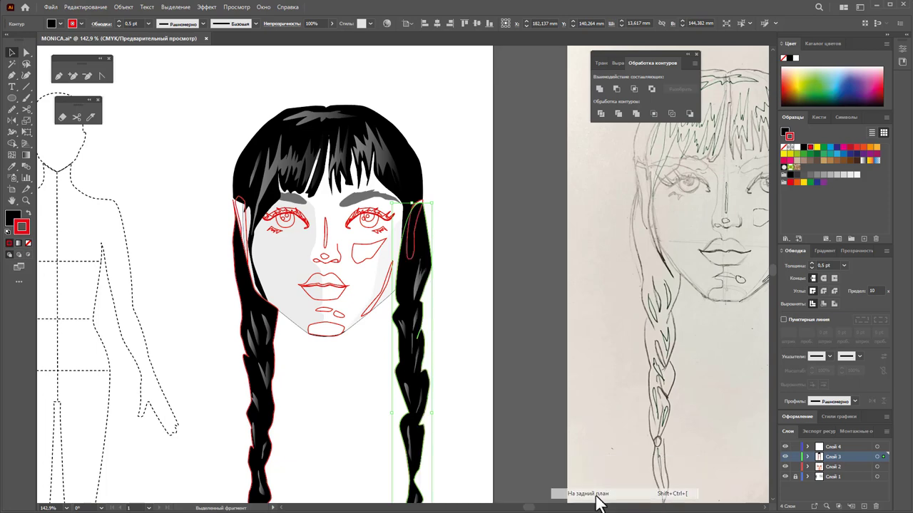
pyautogui.click(466, 280)
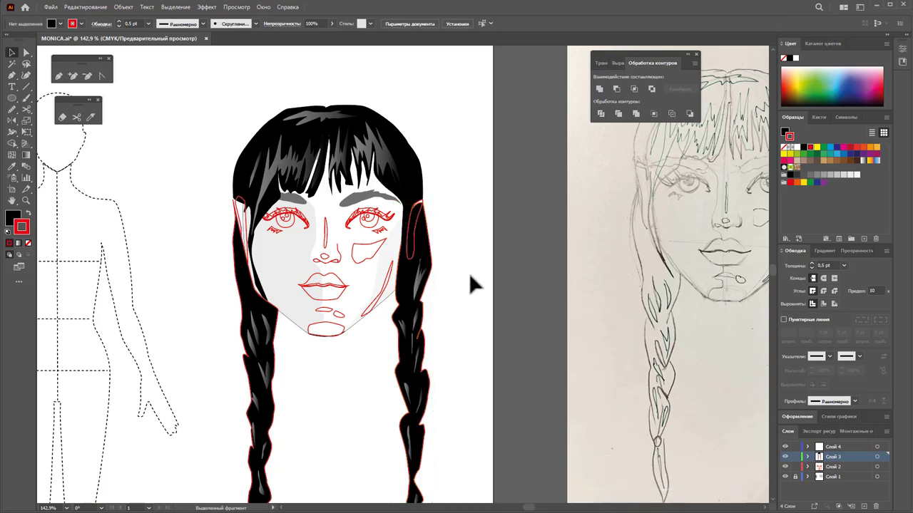
# Fill both ear shapes with white
pyautogui.click(420, 243)
pyautogui.keyDown('shift'); pyautogui.click(256, 233); pyautogui.keyUp('shift')
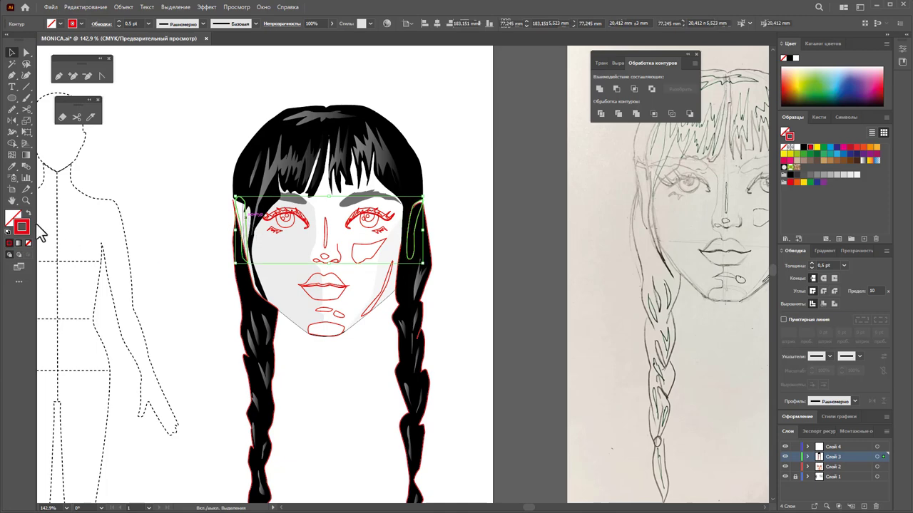
pyautogui.click(857, 175)
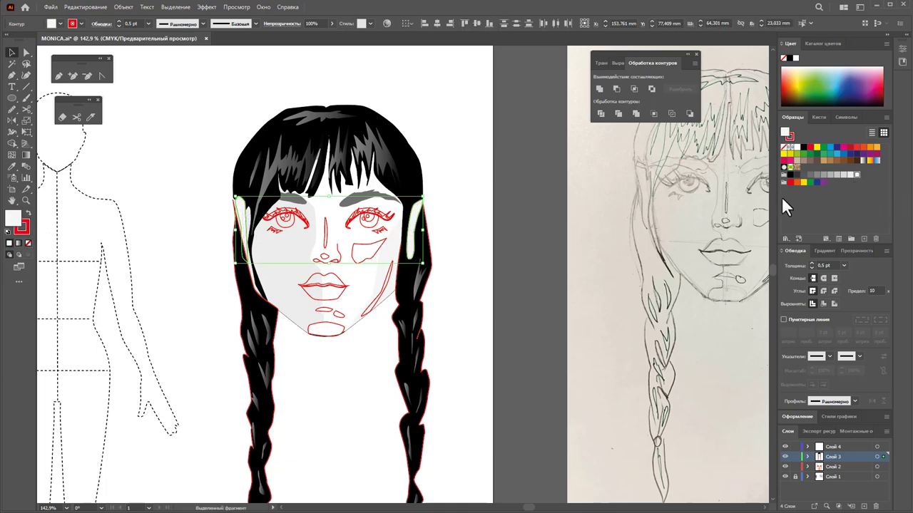
pyautogui.click(460, 235)
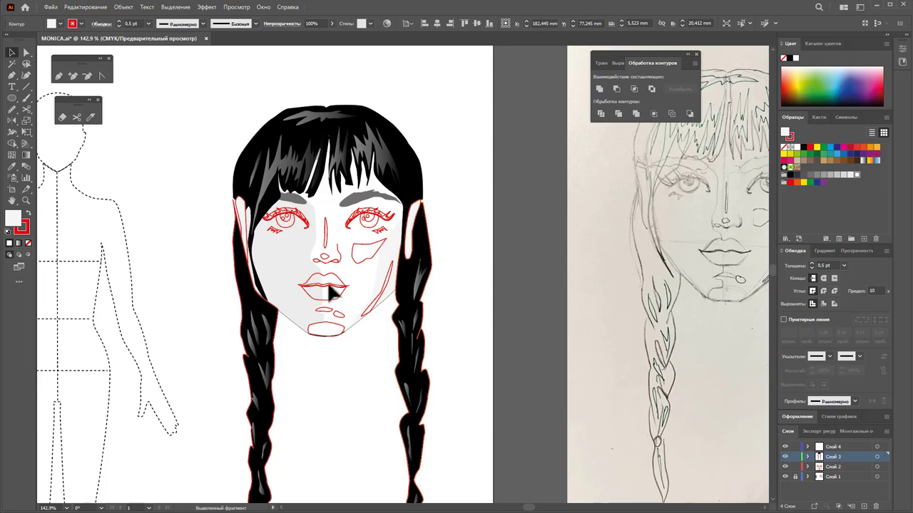
# Reshape the left hair strand's edge so its anchor hugs the face
pyautogui.click(243, 239)
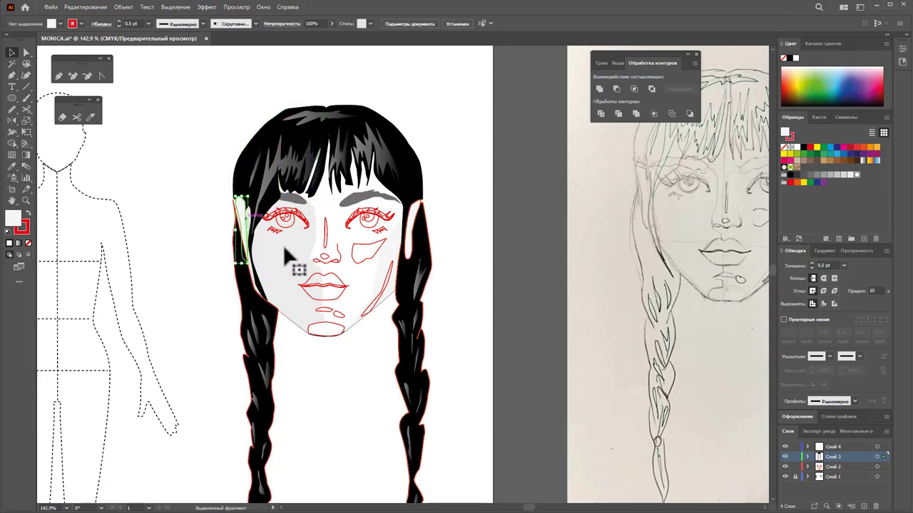
pyautogui.click(195, 248)
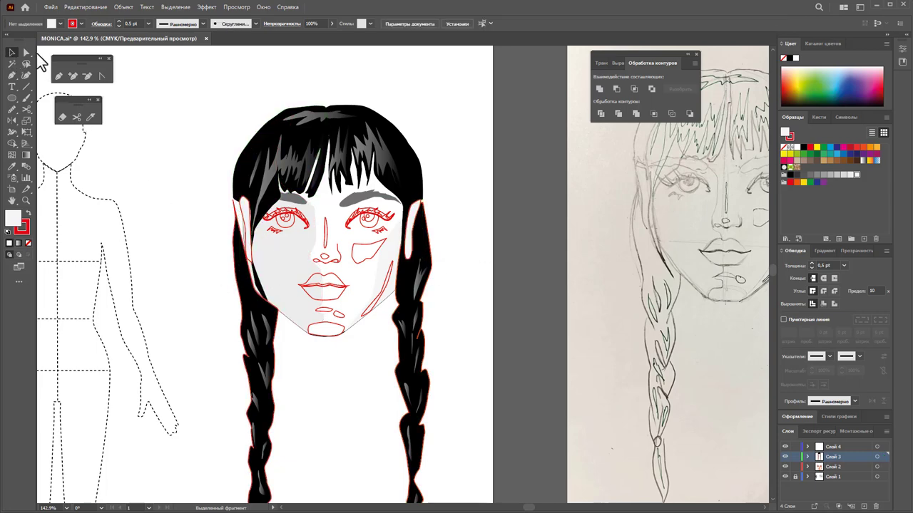
pyautogui.click(241, 229)
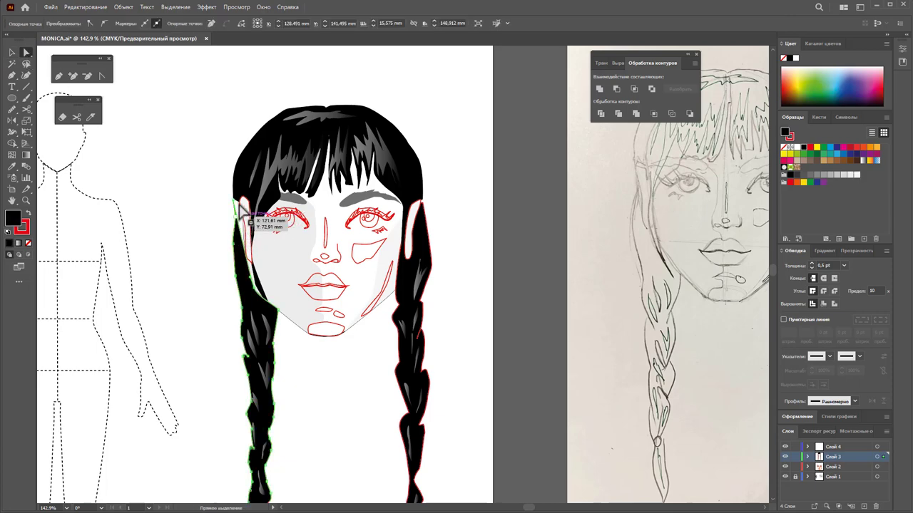
pyautogui.moveTo(235, 202); pyautogui.dragTo(246, 193)
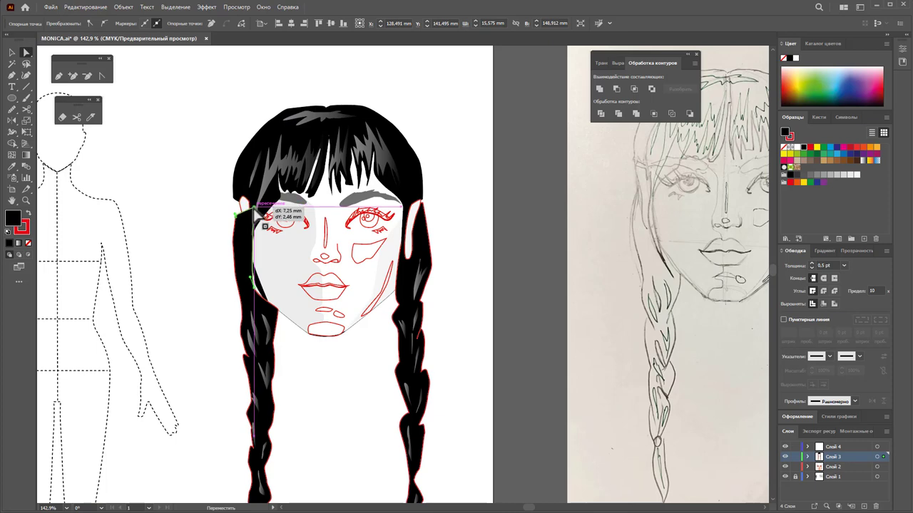
pyautogui.moveTo(247, 192)
pyautogui.mouseDown()
pyautogui.moveTo(251, 217)
pyautogui.moveTo(237, 201)
pyautogui.mouseUp()
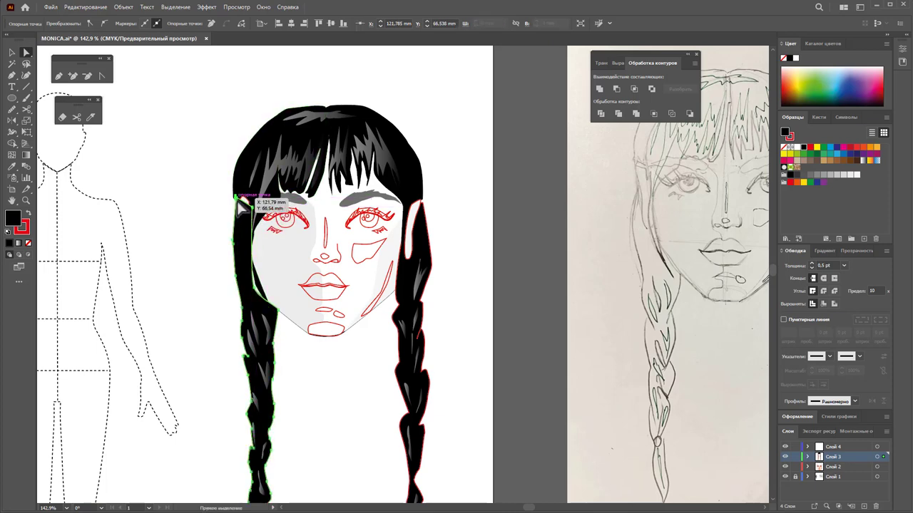
pyautogui.moveTo(238, 205); pyautogui.dragTo(238, 203)
# Send the small left ear piece behind the braid
pyautogui.click(11, 52)
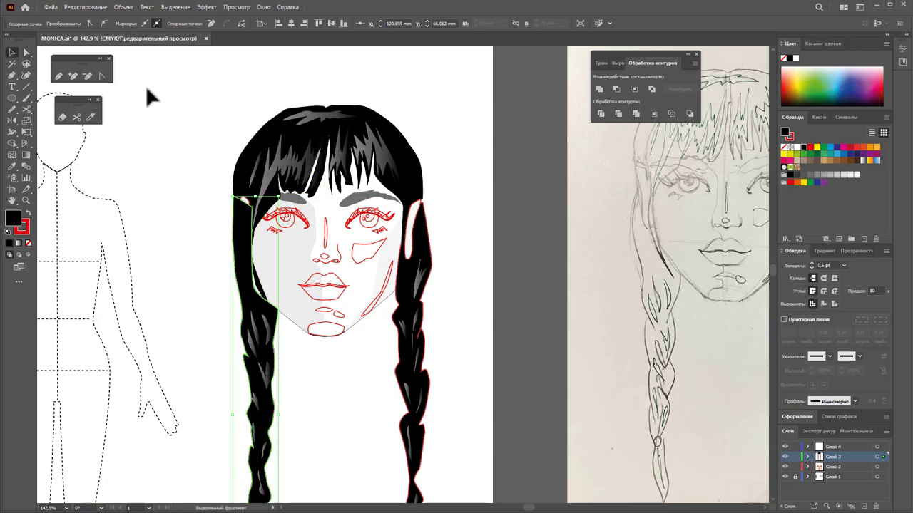
pyautogui.click(245, 201)
pyautogui.rightClick(245, 201)
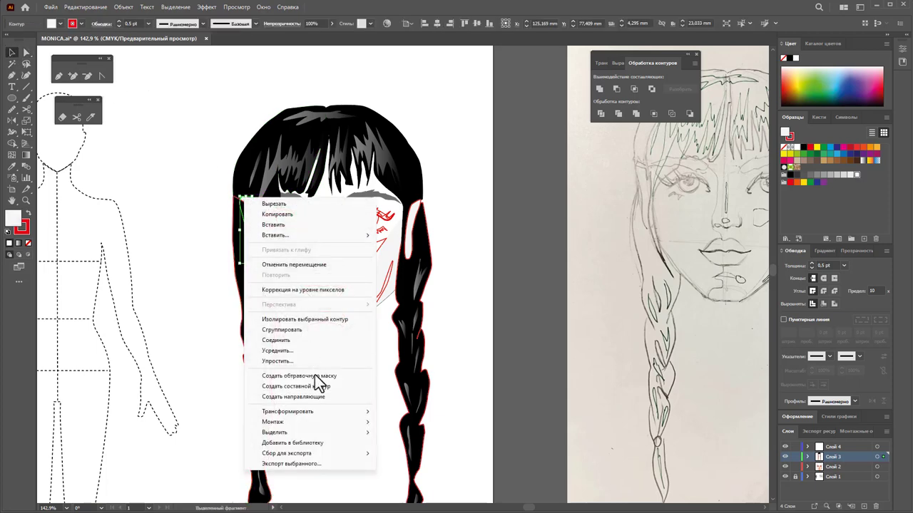
pyautogui.click(425, 424)
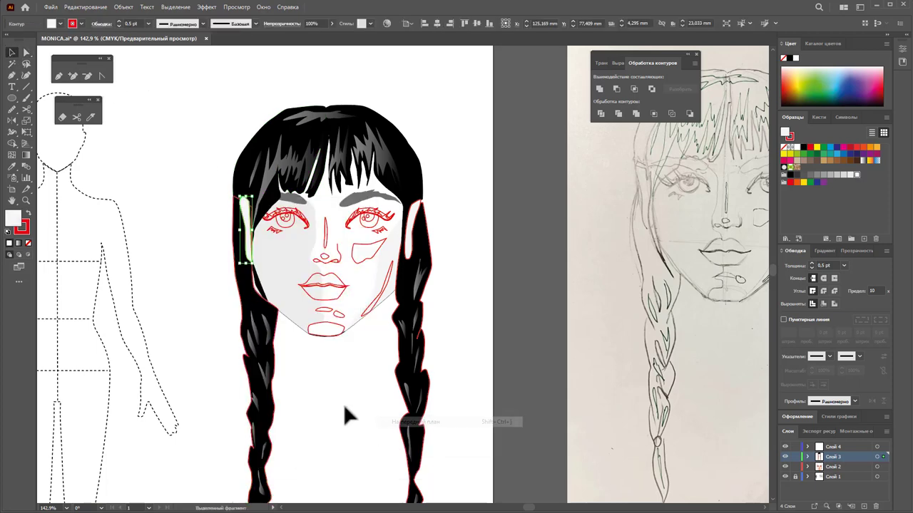
pyautogui.click(288, 367)
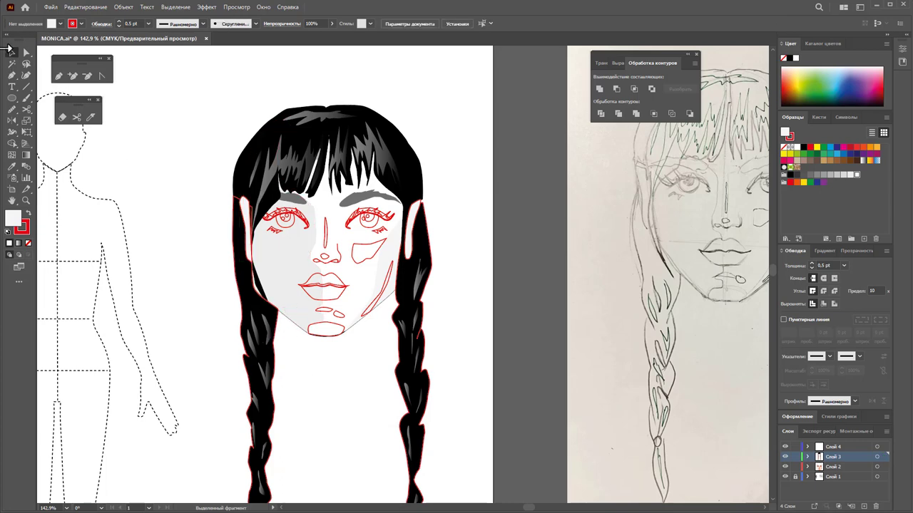
# Bring the grey hair highlight strokes to the front with Arrange > Bring to Front
pyautogui.click(264, 298)
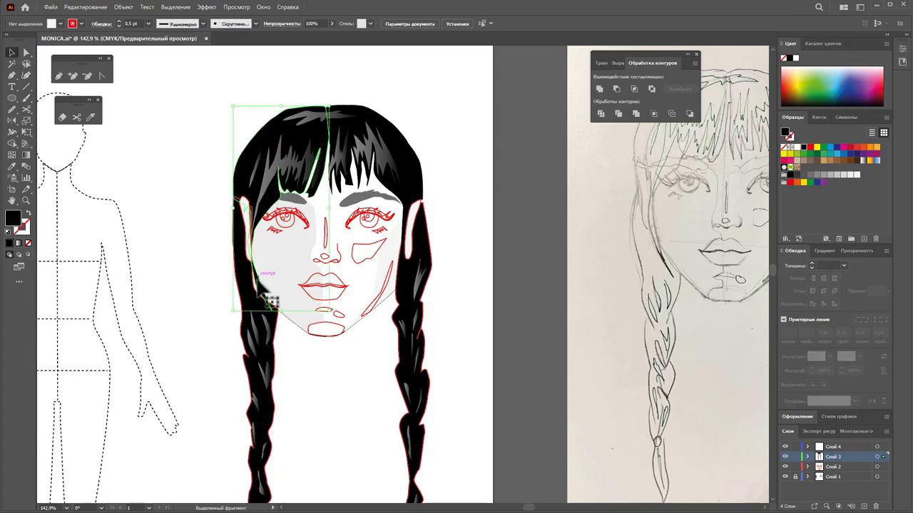
pyautogui.keyDown('shift'); pyautogui.click(292, 134); pyautogui.keyUp('shift')
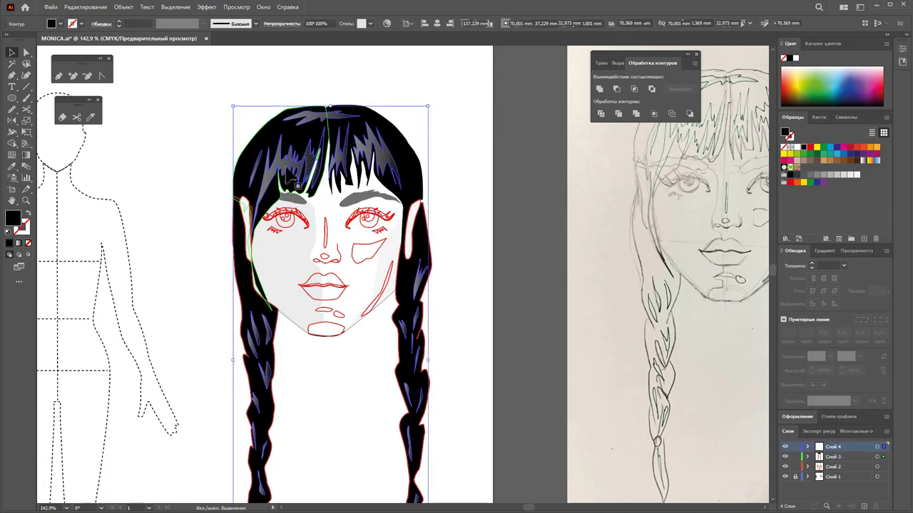
pyautogui.rightClick(291, 132)
pyautogui.moveTo(321, 287)
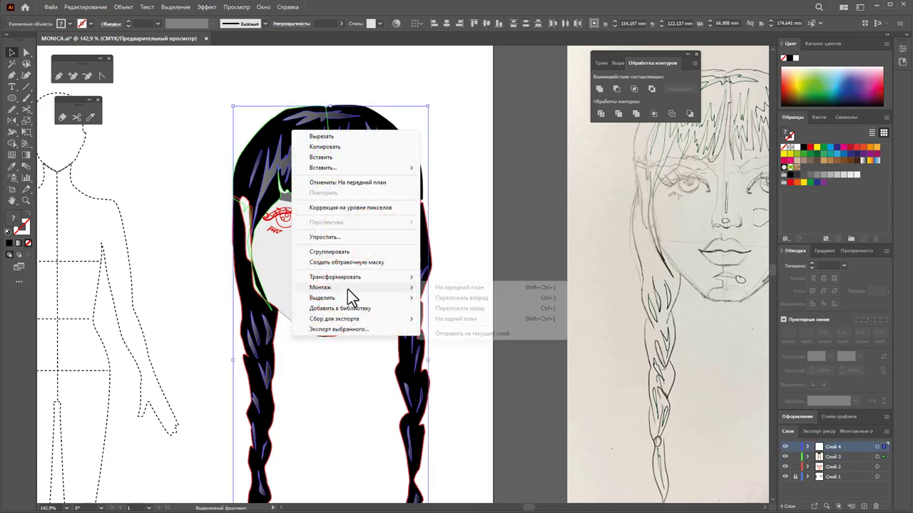
pyautogui.click(469, 342)
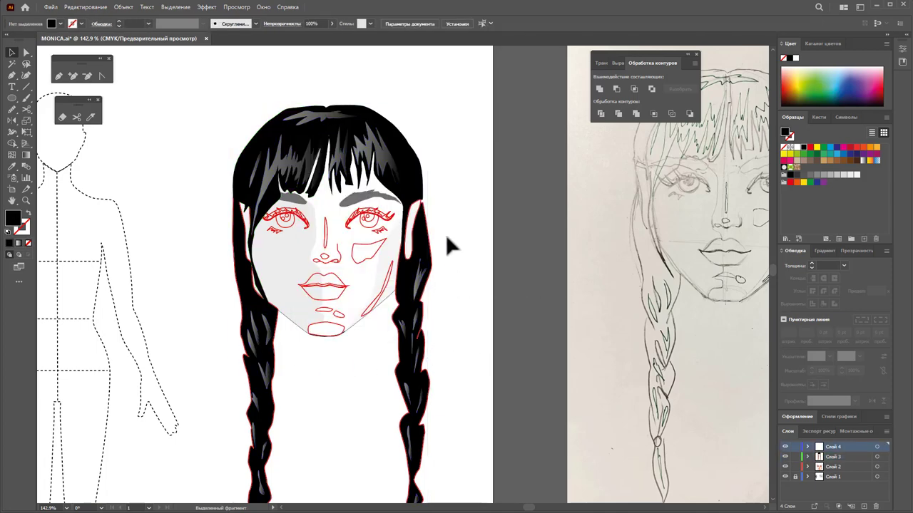
pyautogui.click(417, 202)
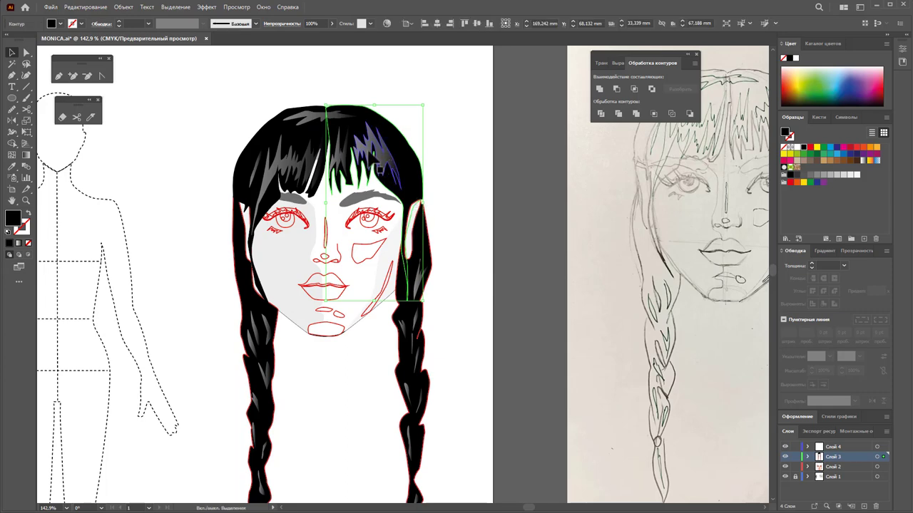
pyautogui.keyDown('shift'); pyautogui.click(344, 163); pyautogui.keyUp('shift')
pyautogui.rightClick(393, 160)
pyautogui.moveTo(365, 315)
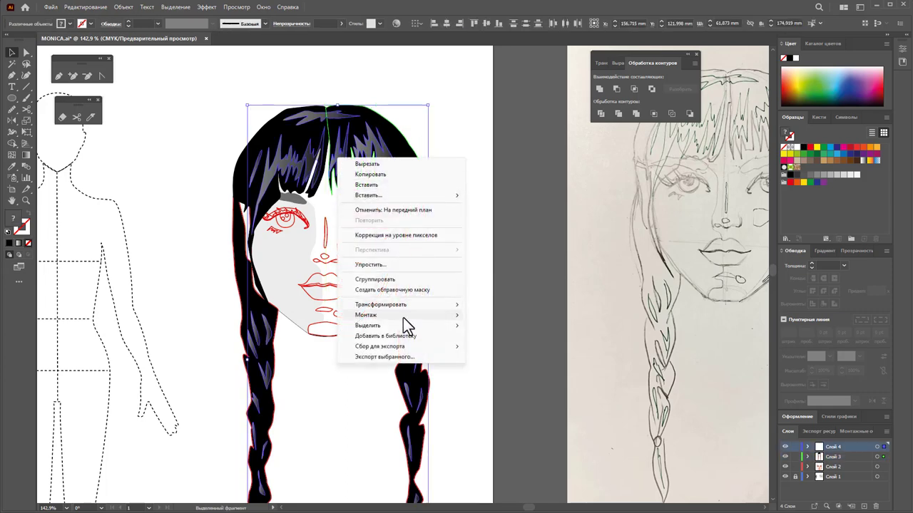
pyautogui.click(486, 315)
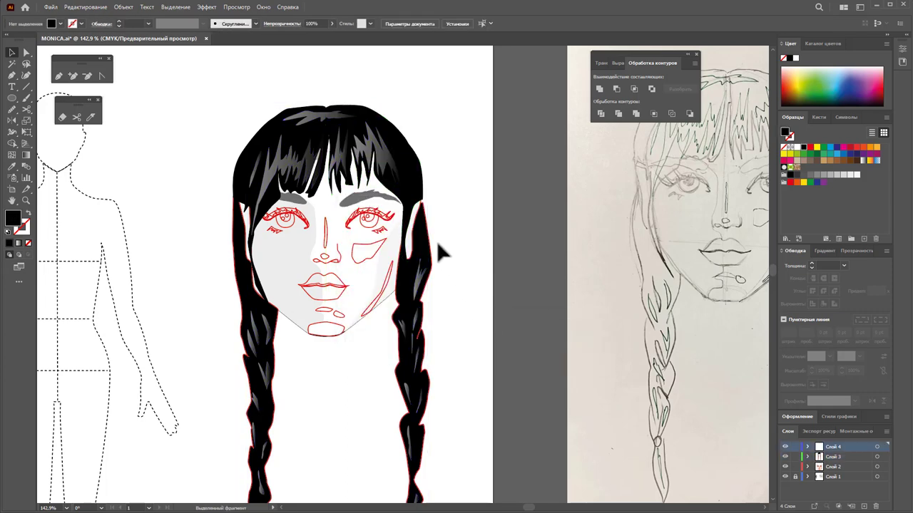
# Nudge the small right hair strand slightly down, then select the left bang piece
pyautogui.moveTo(423, 263); pyautogui.dragTo(425, 265)
pyautogui.click(246, 200)
pyautogui.hotkey('ctrl', 'shift', 'a')
# Remove the outline from the small highlight pieces by both temples
pyautogui.click(26, 52)
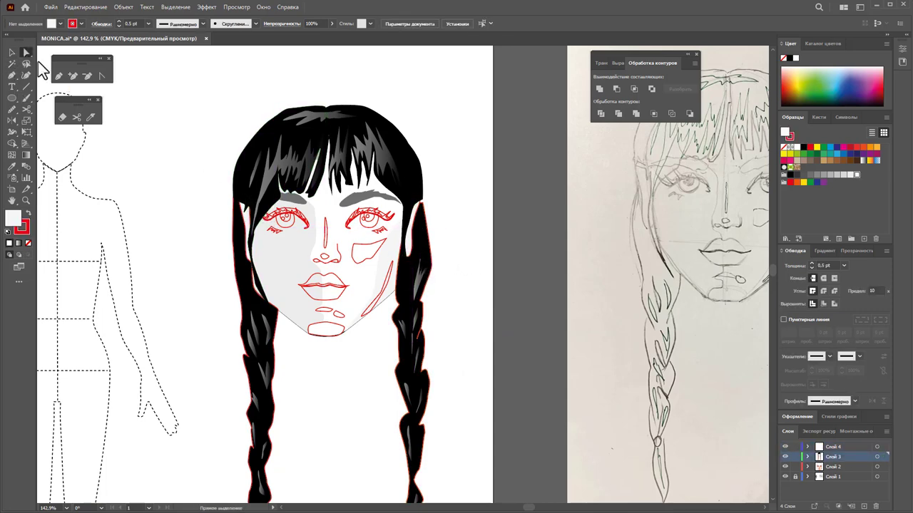
pyautogui.click(424, 207)
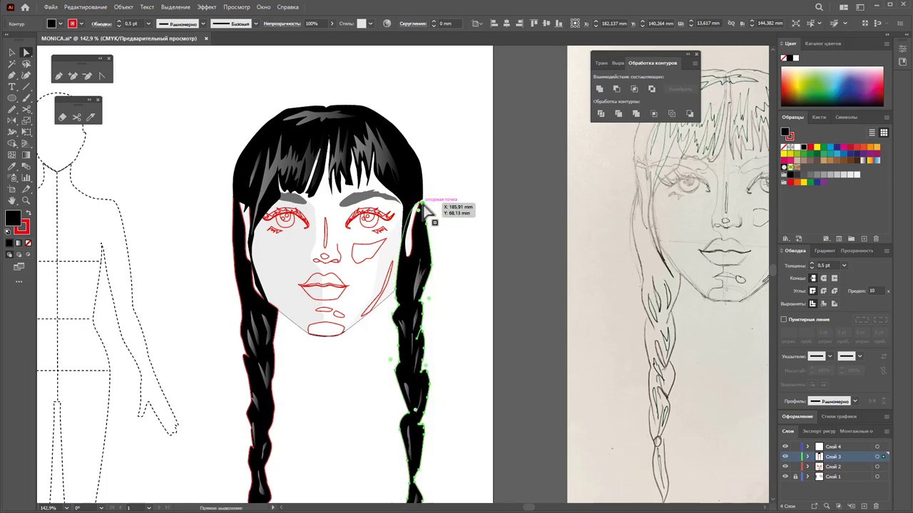
pyautogui.click(452, 224)
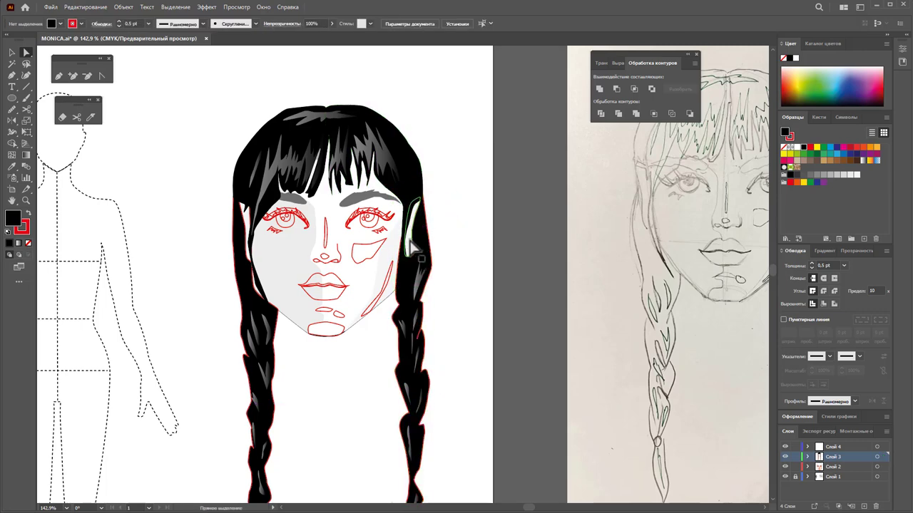
pyautogui.click(247, 228)
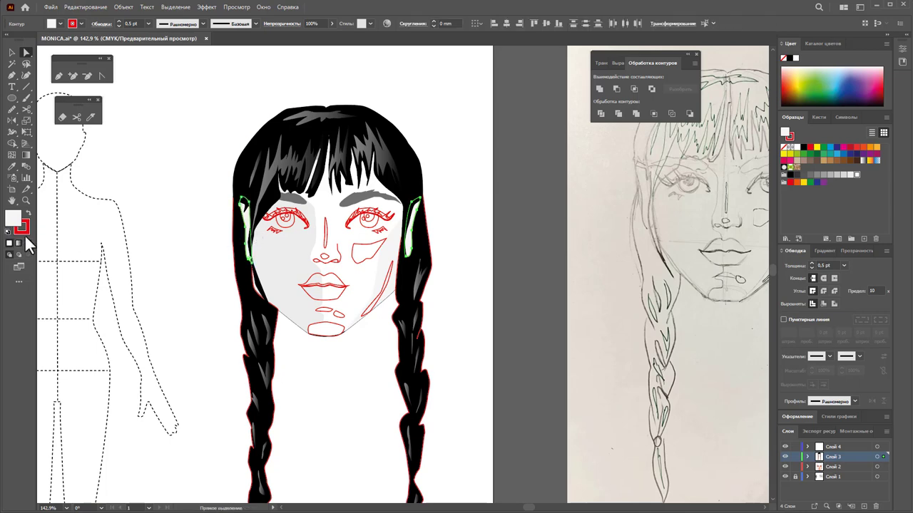
pyautogui.click(28, 243)
# Give both hair-highlight shapes a darker grey fill with no outline
pyautogui.click(11, 52)
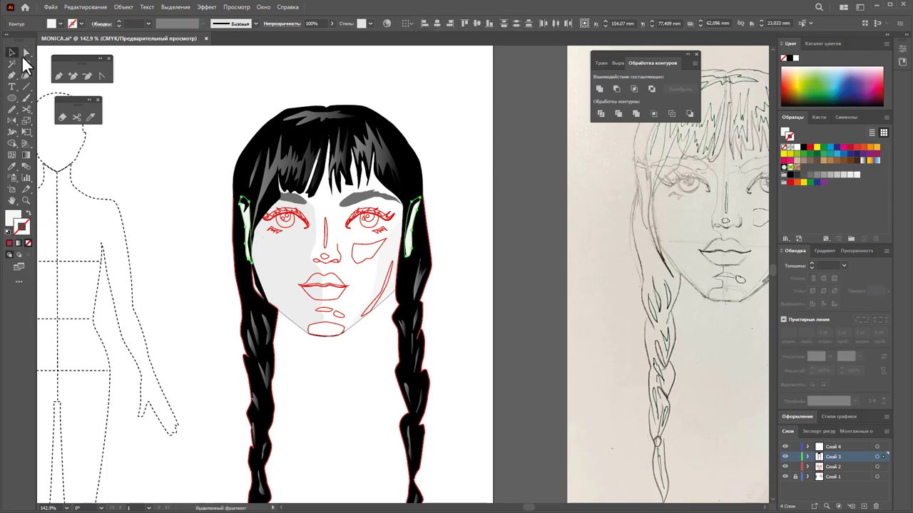
pyautogui.click(528, 348)
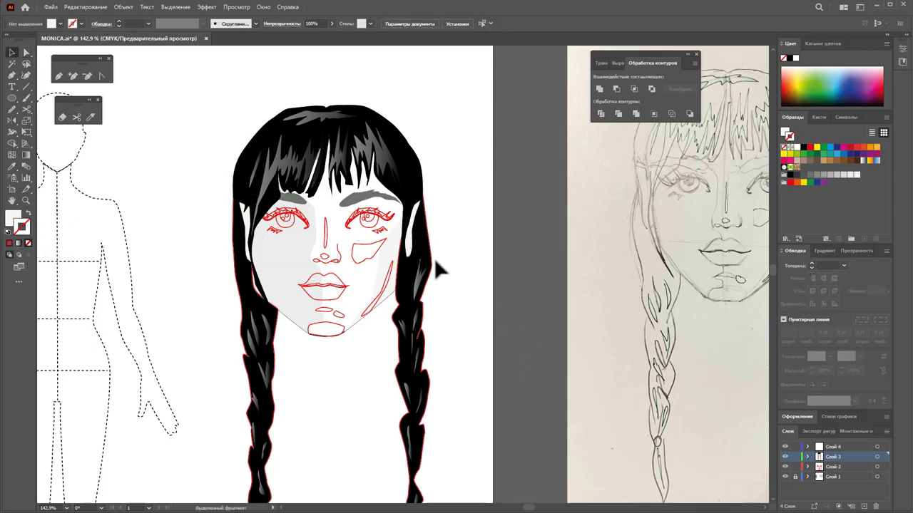
pyautogui.click(412, 229)
pyautogui.keyDown('shift'); pyautogui.click(248, 228); pyautogui.keyUp('shift')
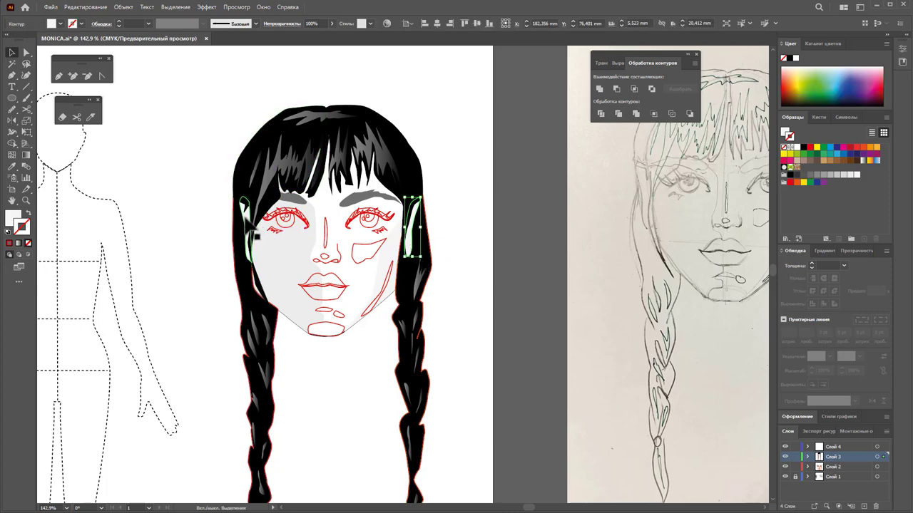
pyautogui.keyDown('shift'); pyautogui.click(253, 232); pyautogui.keyUp('shift')
pyautogui.click(844, 174)
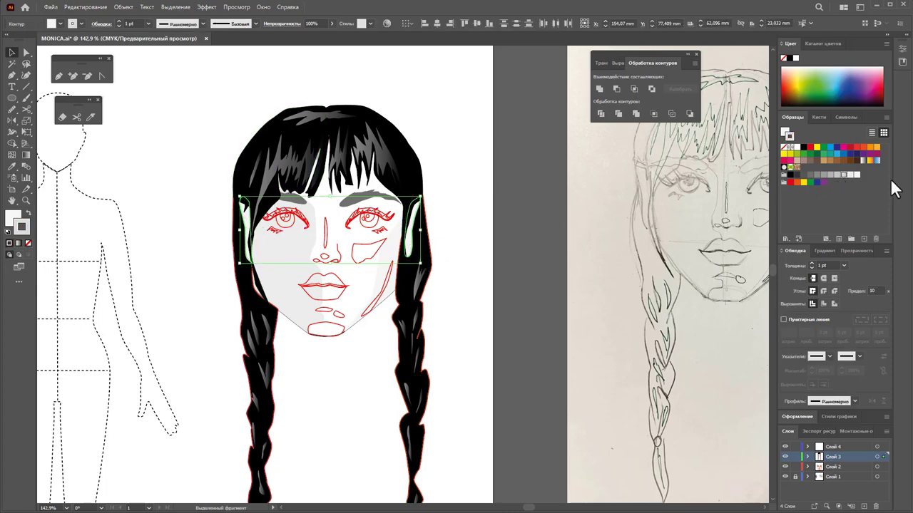
pyautogui.click(830, 175)
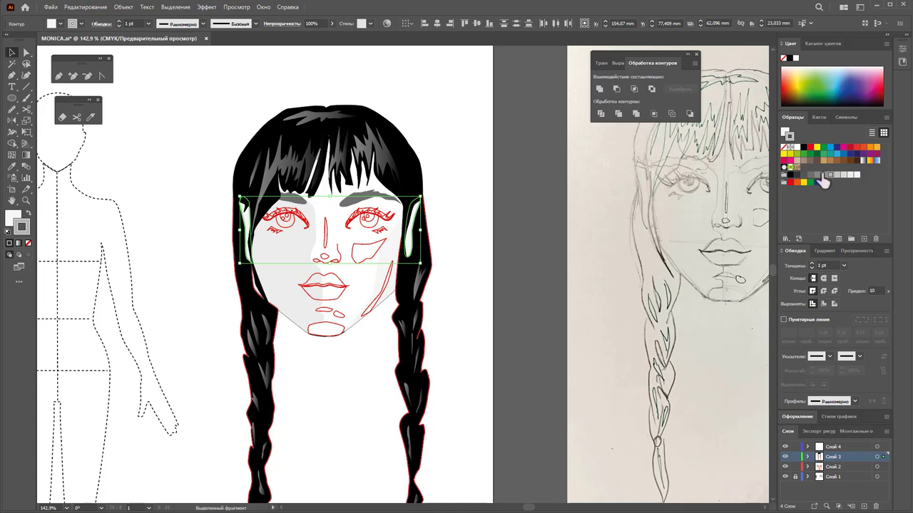
pyautogui.click(29, 214)
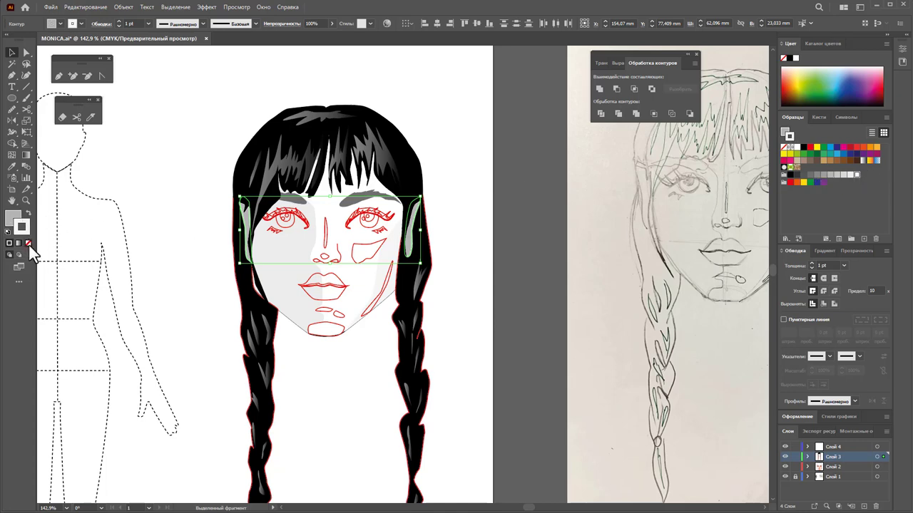
pyautogui.click(29, 244)
pyautogui.click(508, 270)
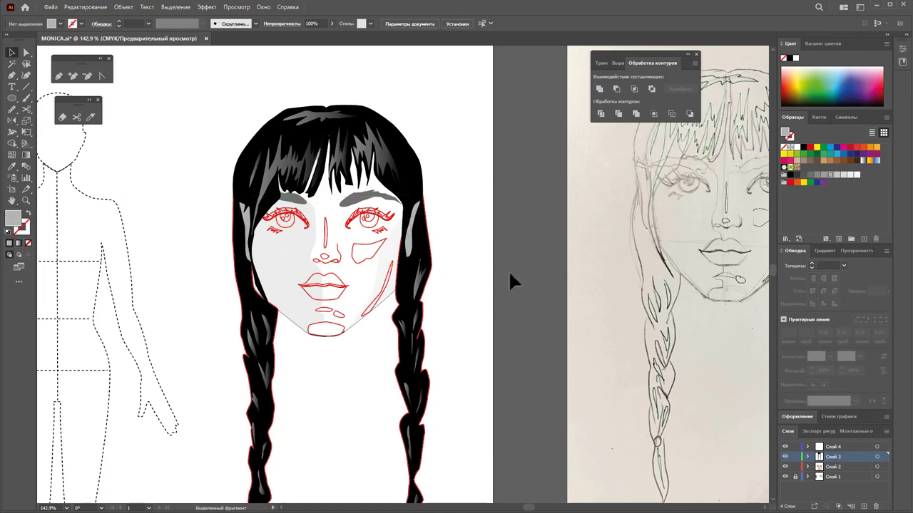
# Set the stroke of both braid outlines to None, removing the red outline
pyautogui.click(263, 305)
pyautogui.click(26, 55)
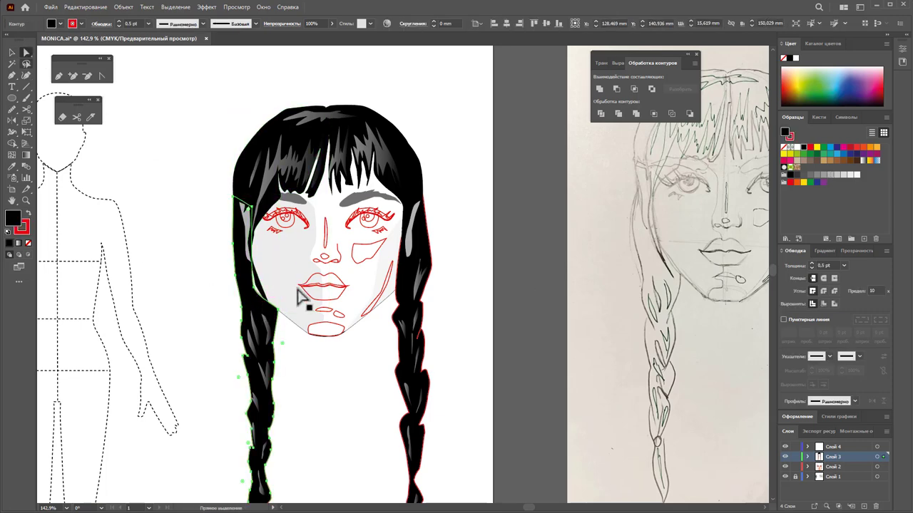
pyautogui.click(255, 289)
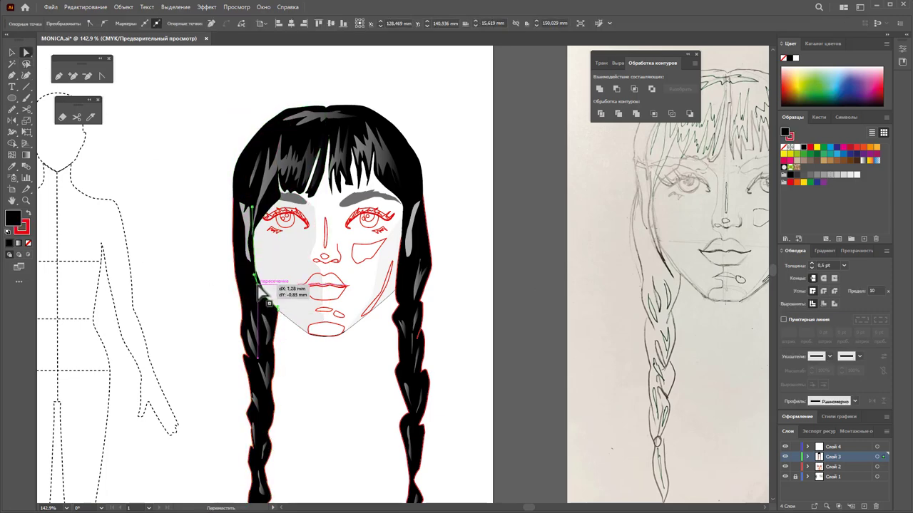
pyautogui.click(318, 369)
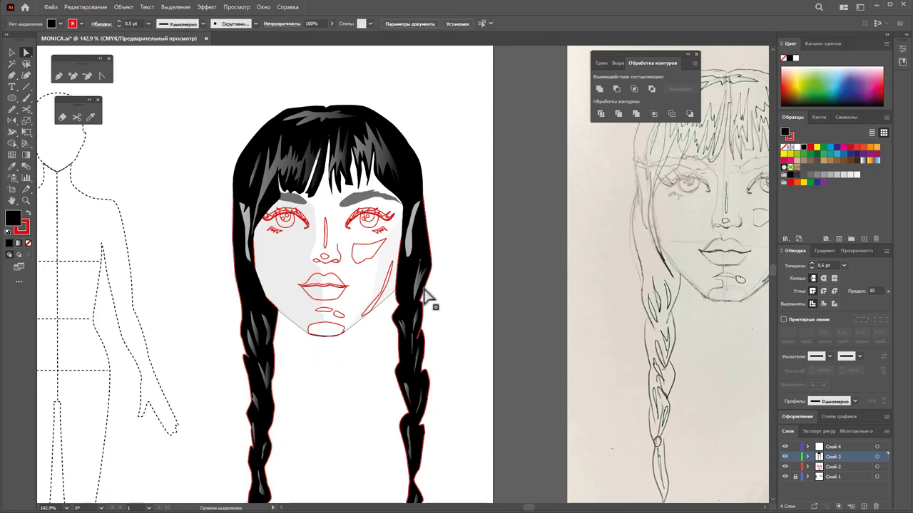
pyautogui.click(265, 295)
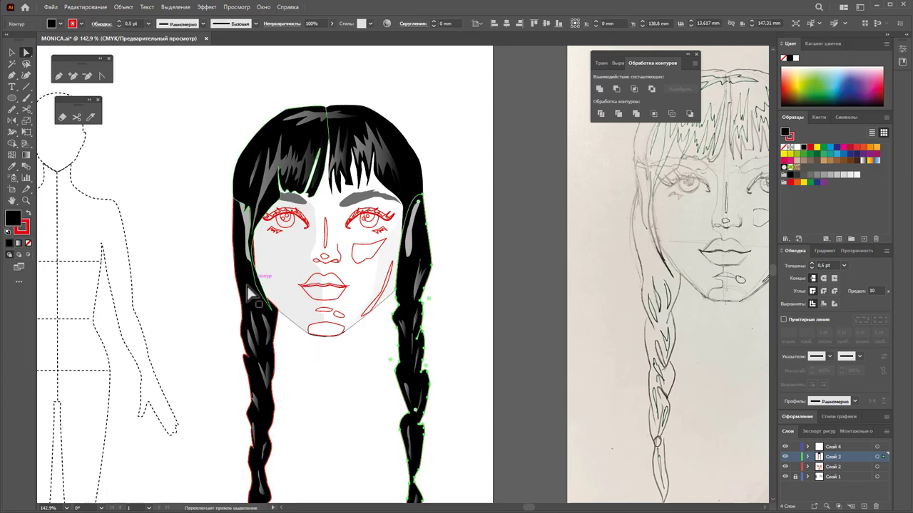
pyautogui.click(29, 243)
# Drag the left braid's tip anchor outward to form a sharp, tapered point
pyautogui.scroll(-2, 401, 303)
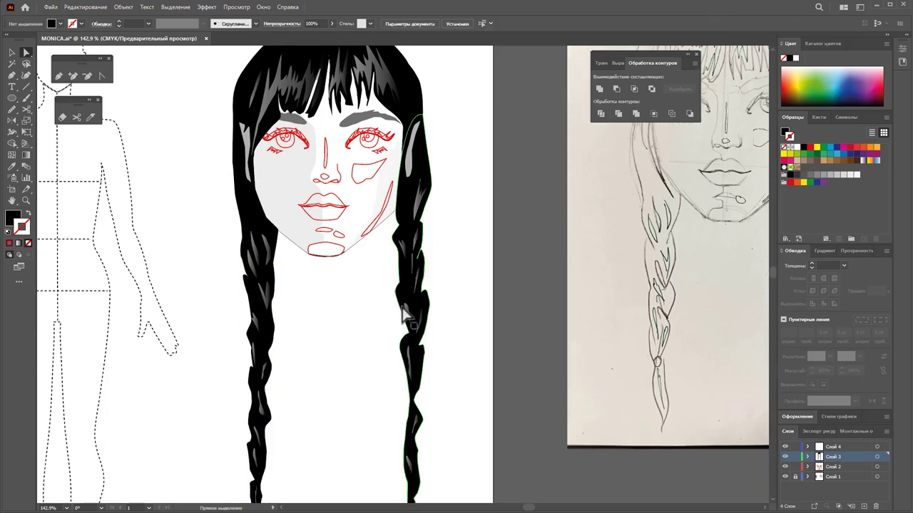
pyautogui.scroll(-3, 401, 303)
pyautogui.click(419, 327)
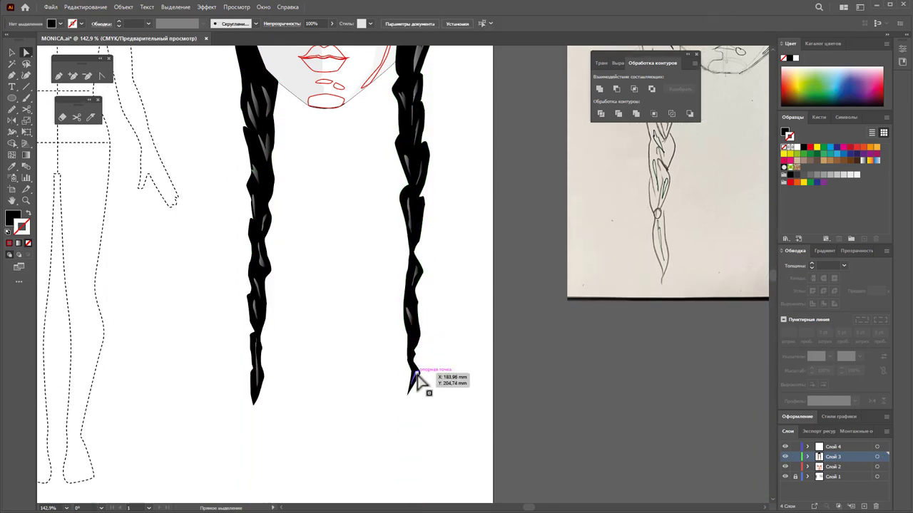
pyautogui.click(262, 377)
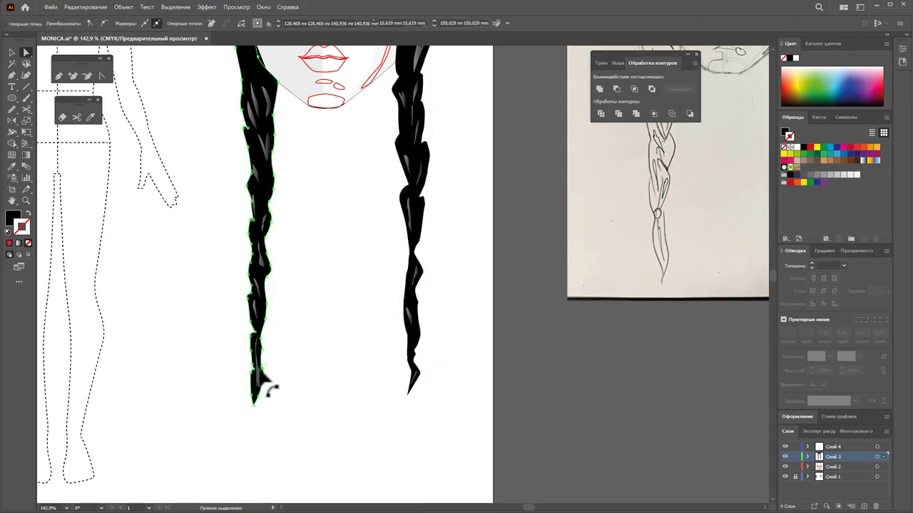
pyautogui.click(368, 409)
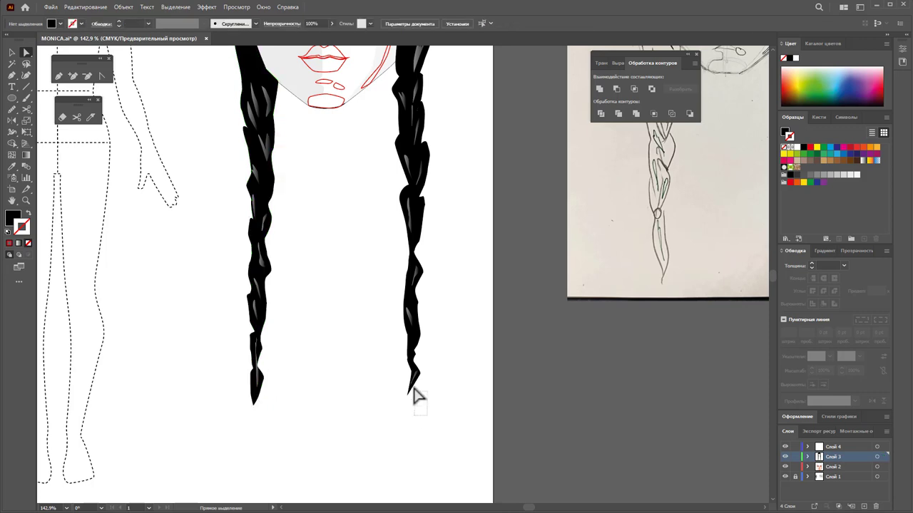
pyautogui.click(407, 380)
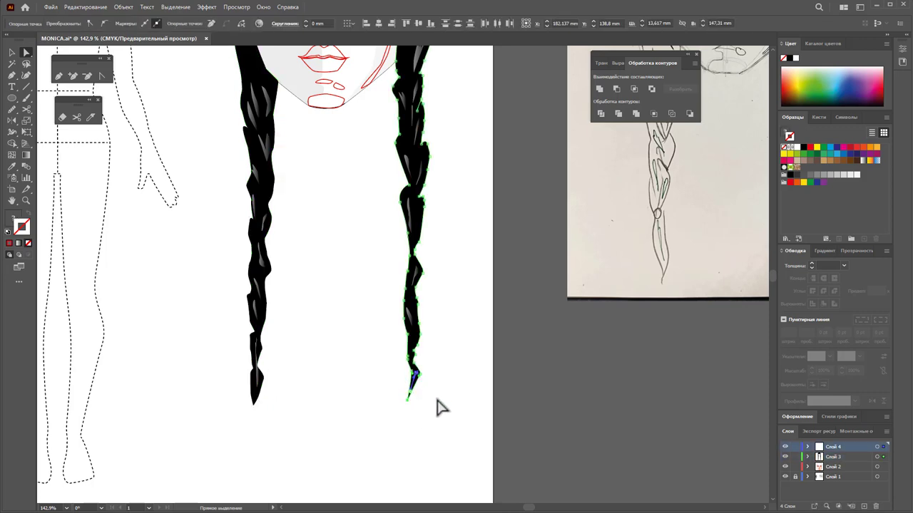
pyautogui.click(415, 391)
pyautogui.click(414, 377)
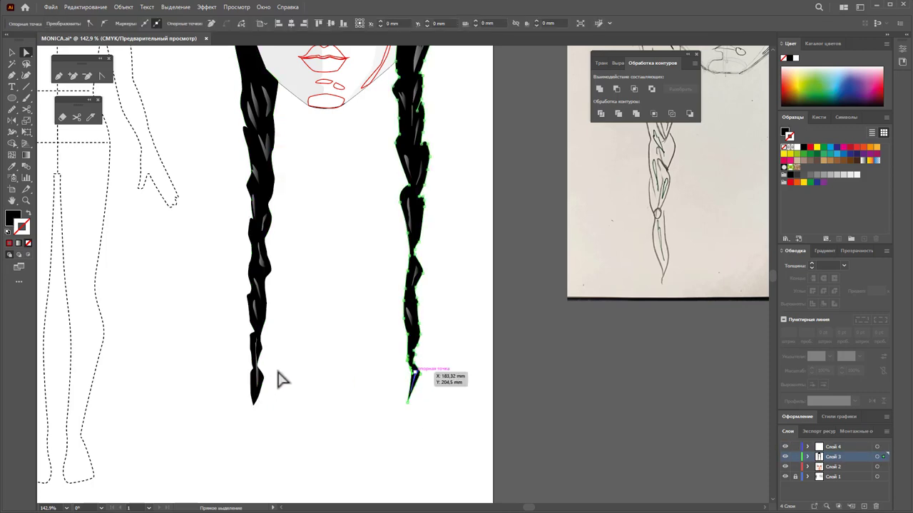
pyautogui.click(263, 384)
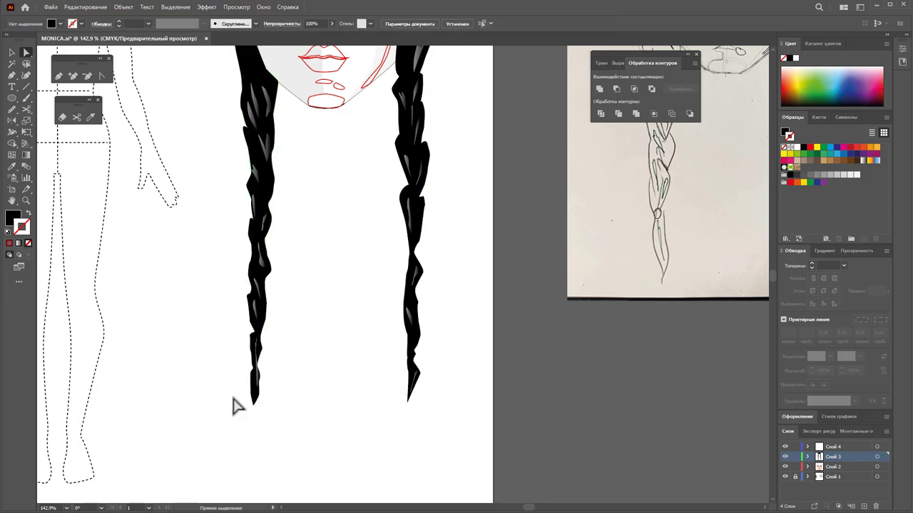
pyautogui.moveTo(254, 412); pyautogui.dragTo(278, 418)
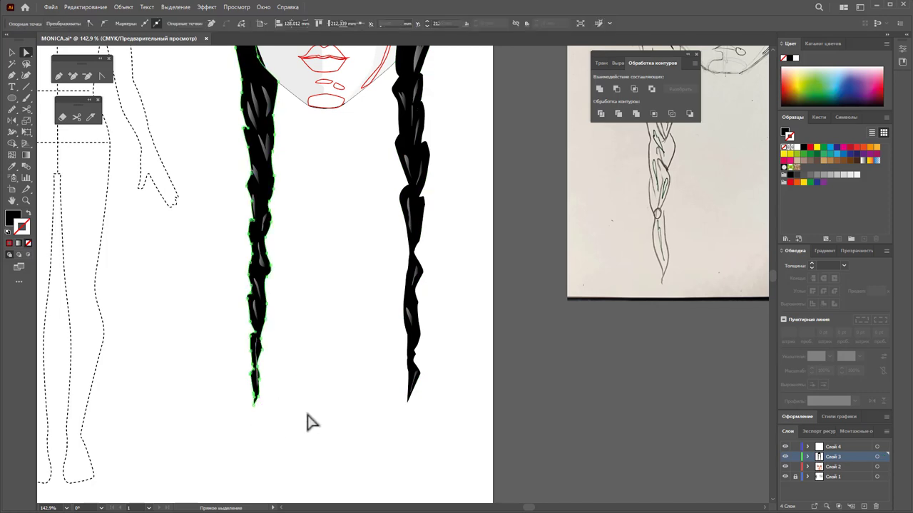
pyautogui.click(473, 432)
pyautogui.scroll(2, 473, 432)
pyautogui.scroll(5, 473, 432)
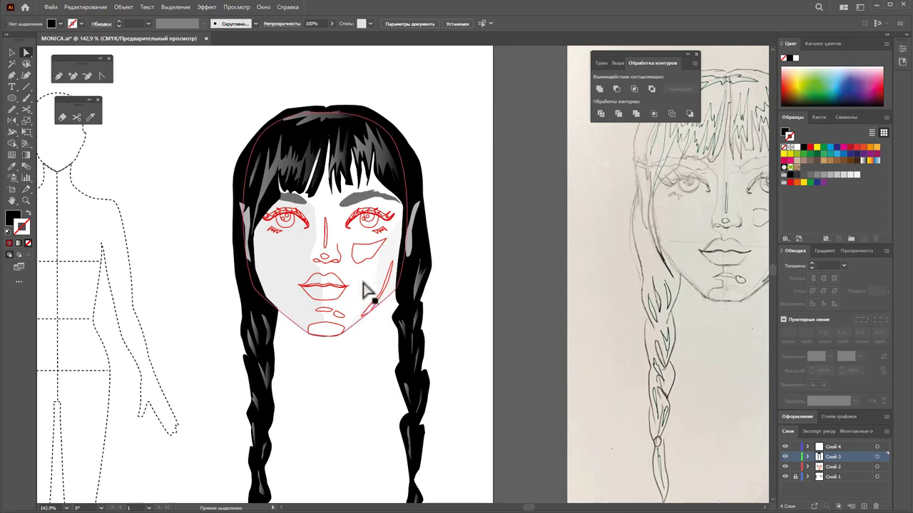
# Zoom in on the face and fill both pupils black with no outline
pyautogui.click(27, 202)
pyautogui.moveTo(342, 264)
pyautogui.mouseDown()
pyautogui.moveTo(393, 300)
pyautogui.moveTo(431, 310)
pyautogui.mouseUp()
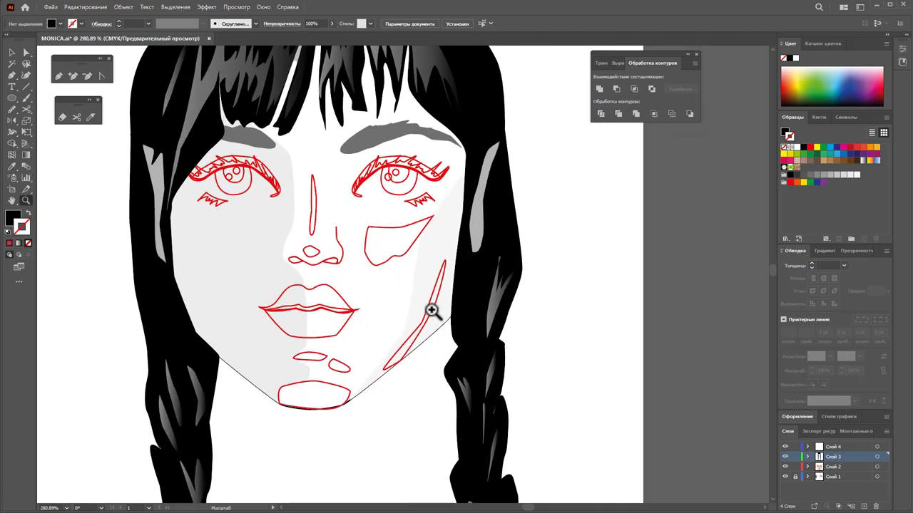
pyautogui.scroll(2, 117, 185)
pyautogui.click(11, 53)
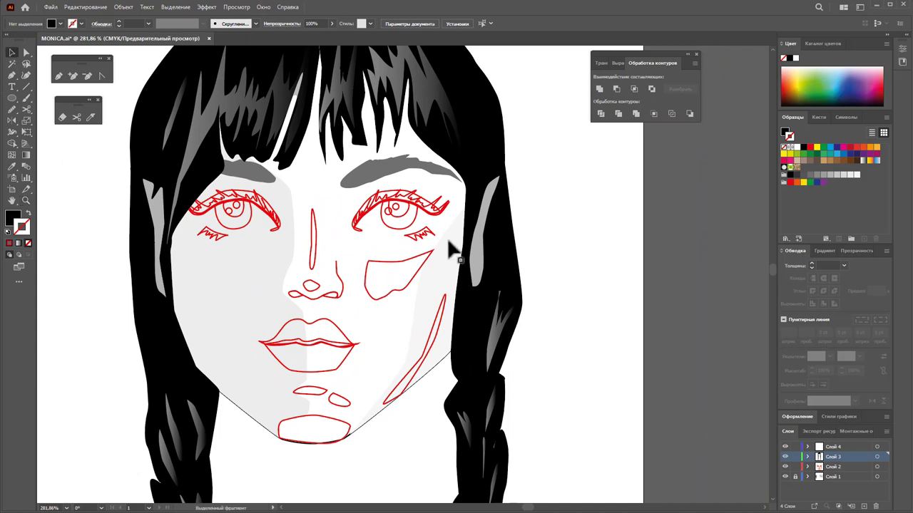
pyautogui.click(405, 223)
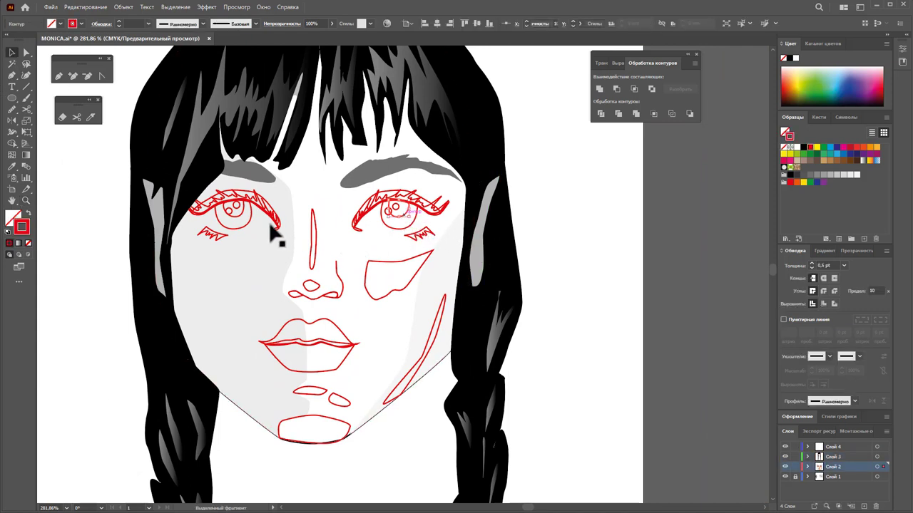
pyautogui.keyDown('shift'); pyautogui.click(242, 224); pyautogui.keyUp('shift')
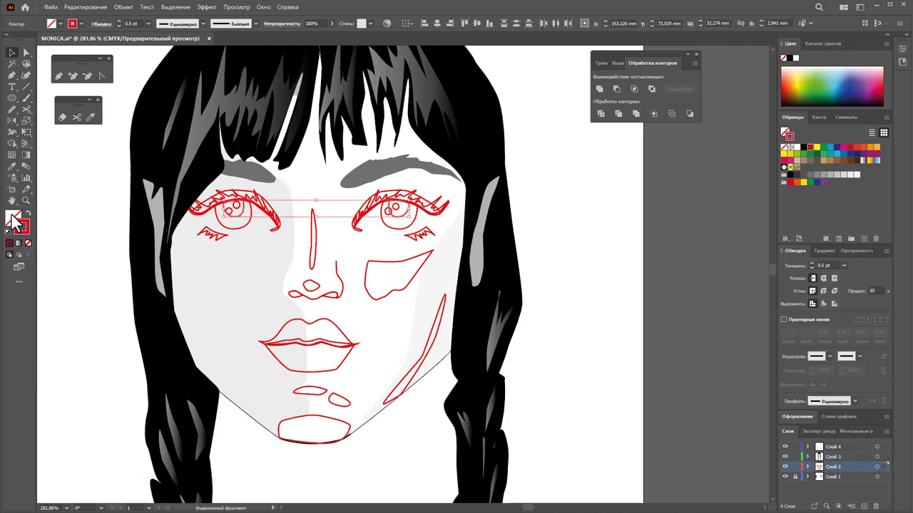
pyautogui.click(29, 242)
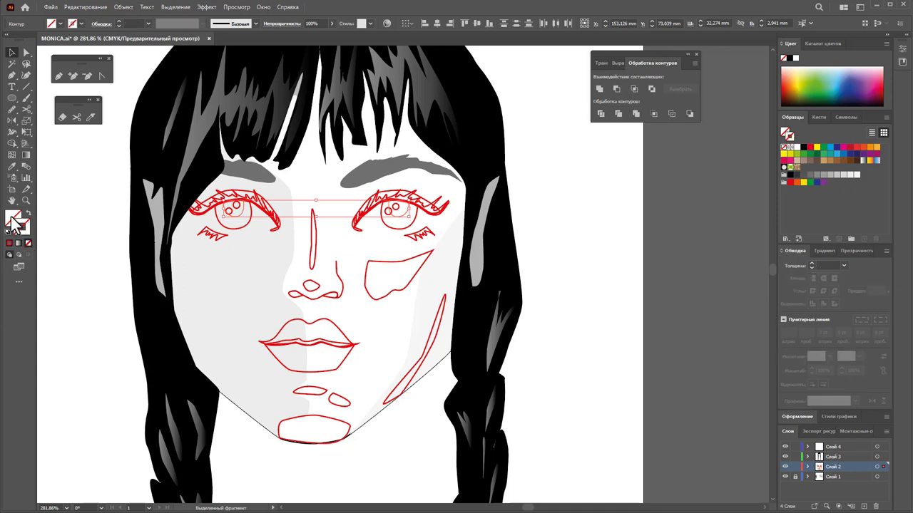
pyautogui.click(804, 149)
pyautogui.click(573, 232)
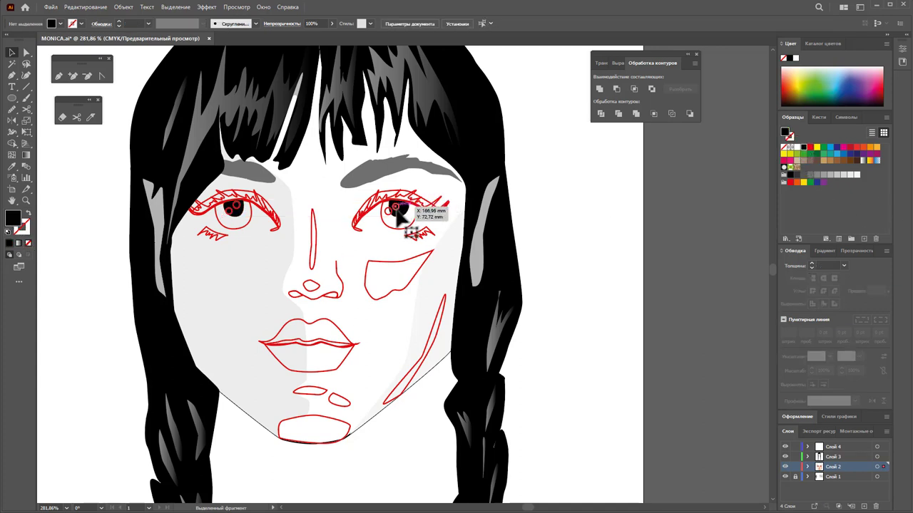
# Align the eye highlight ellipses and make them white with no outline
pyautogui.click(396, 214)
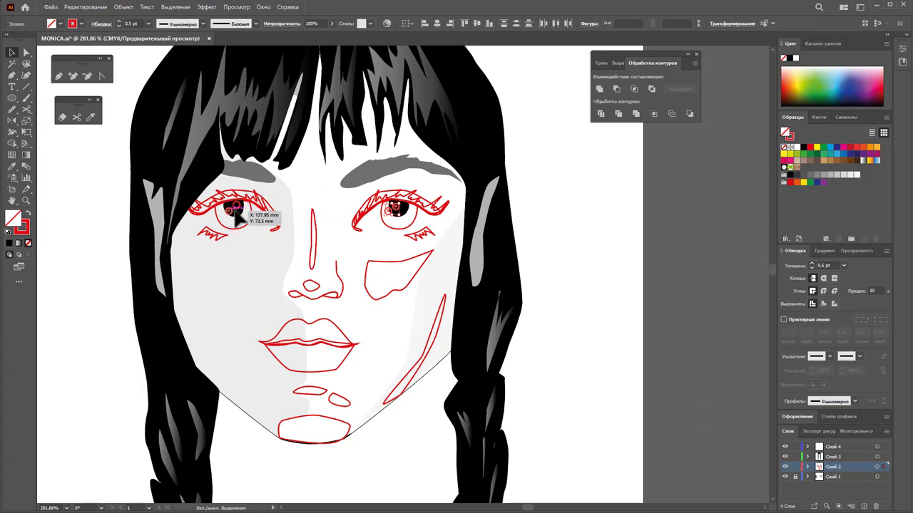
pyautogui.moveTo(236, 217); pyautogui.dragTo(236, 207)
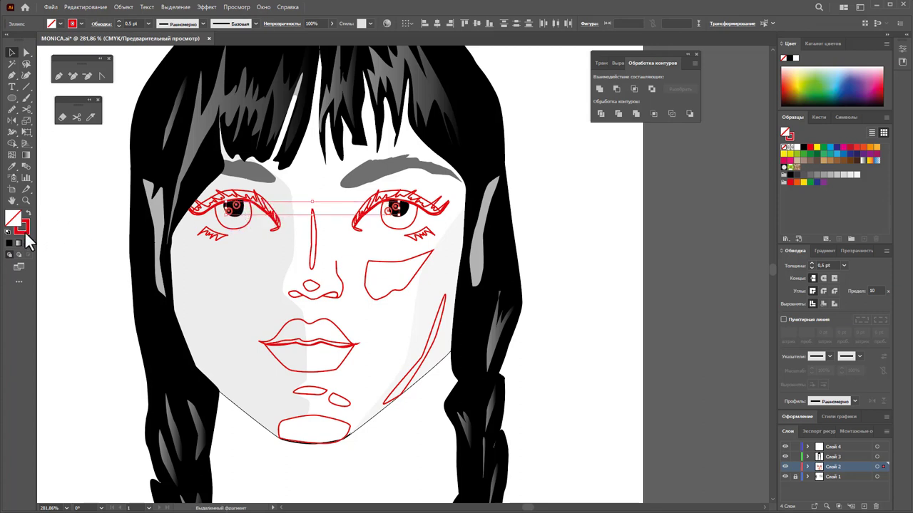
pyautogui.click(28, 243)
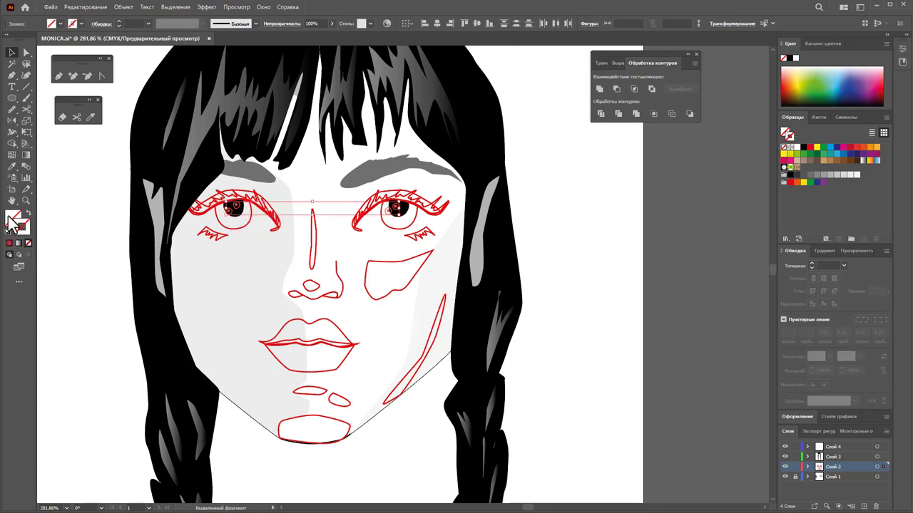
pyautogui.click(796, 147)
pyautogui.click(607, 229)
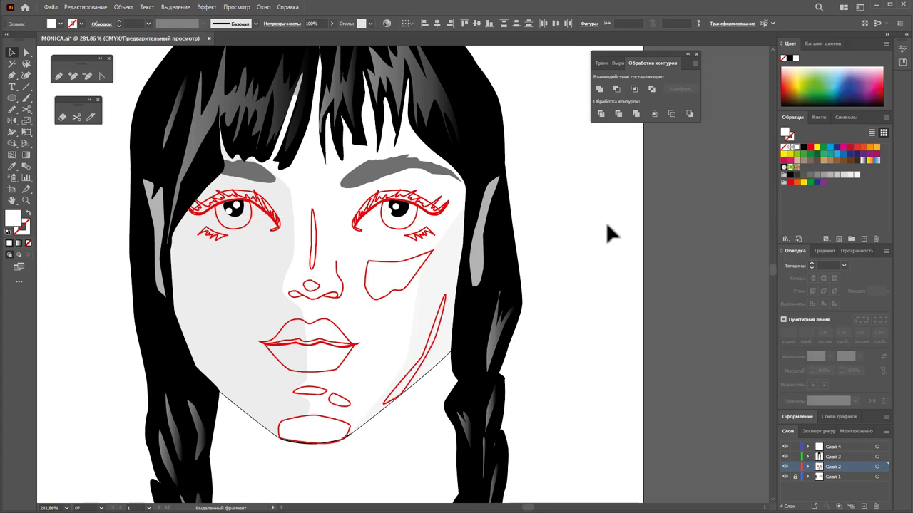
# Fill both iris ellipses with a darker grey and set their stroke to None
pyautogui.click(411, 231)
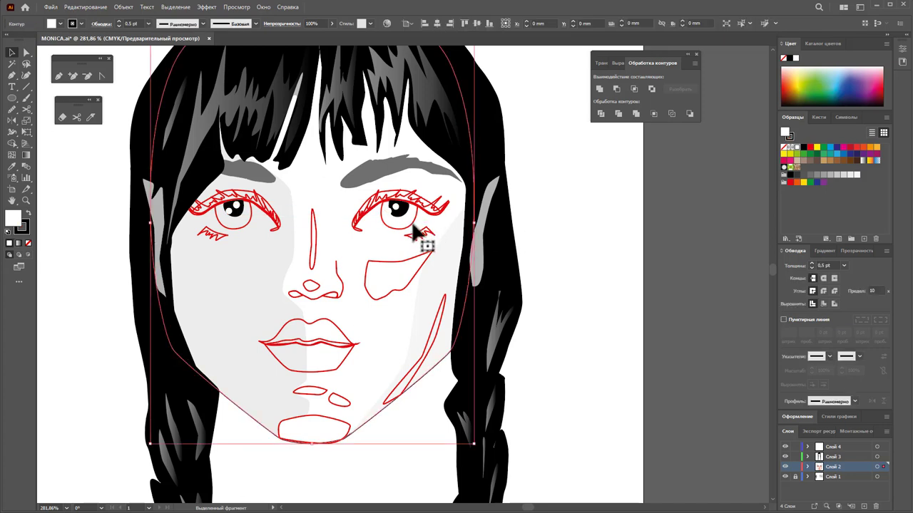
pyautogui.keyDown('shift'); pyautogui.click(226, 236); pyautogui.keyUp('shift')
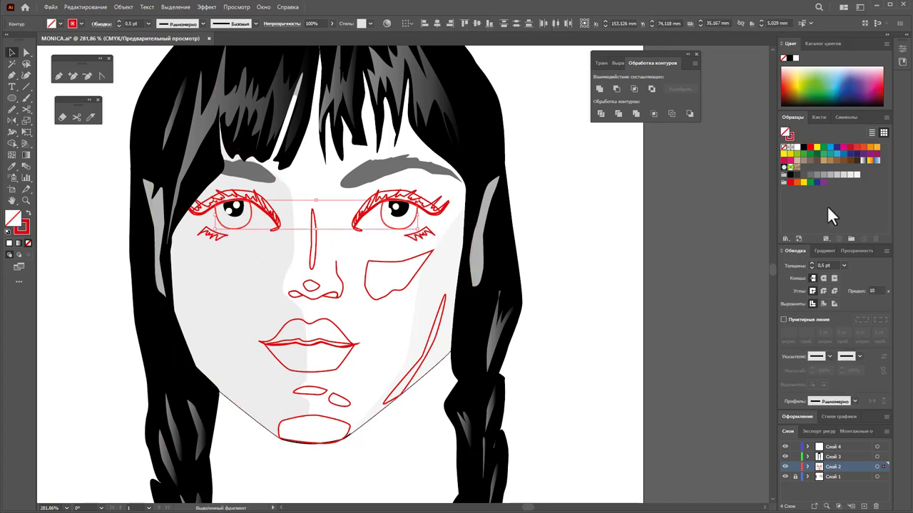
pyautogui.click(837, 175)
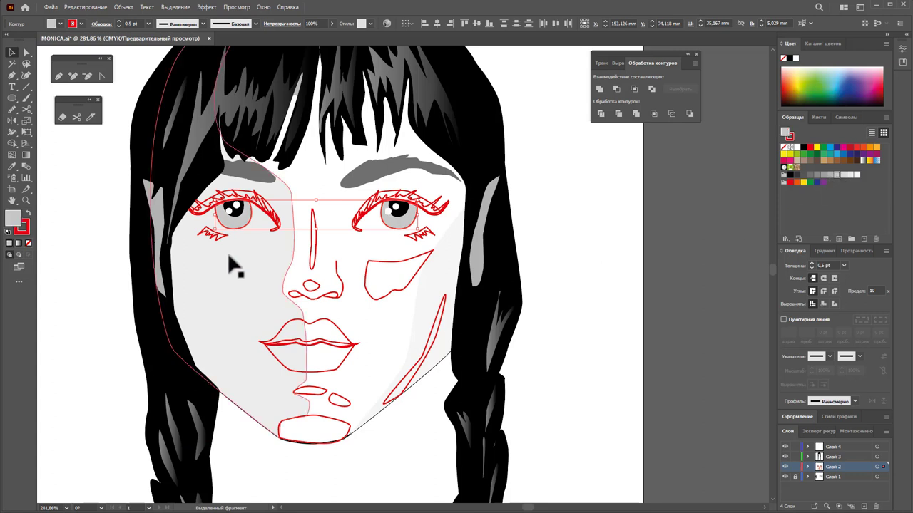
pyautogui.click(823, 176)
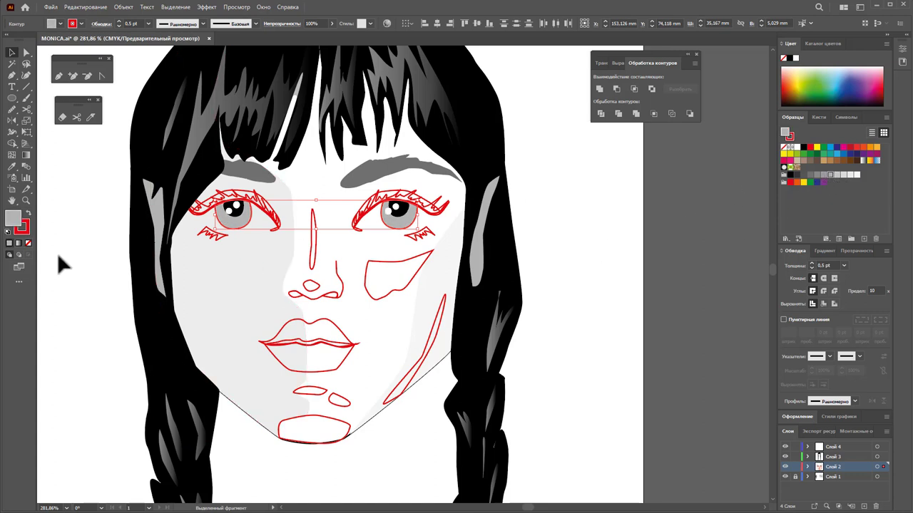
pyautogui.click(29, 243)
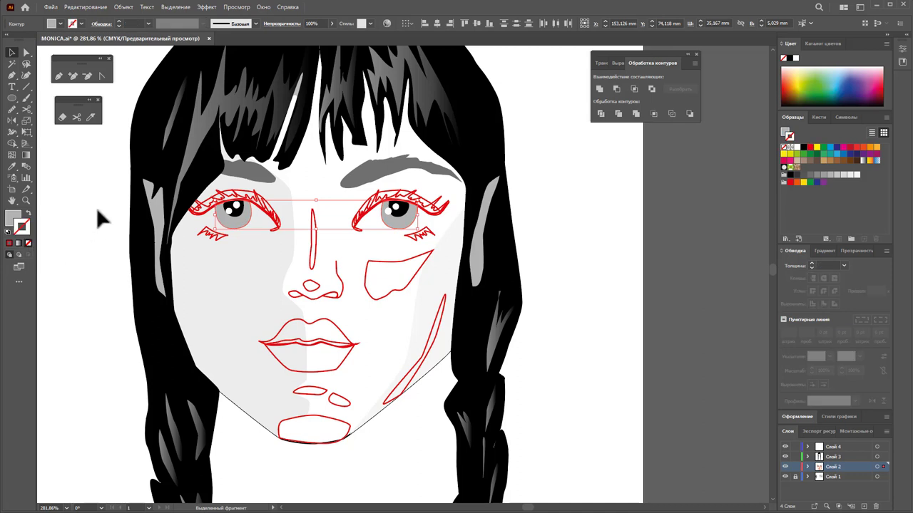
pyautogui.click(96, 207)
# Swap the lower lashes' red outline into a dark grey fill
pyautogui.click(211, 237)
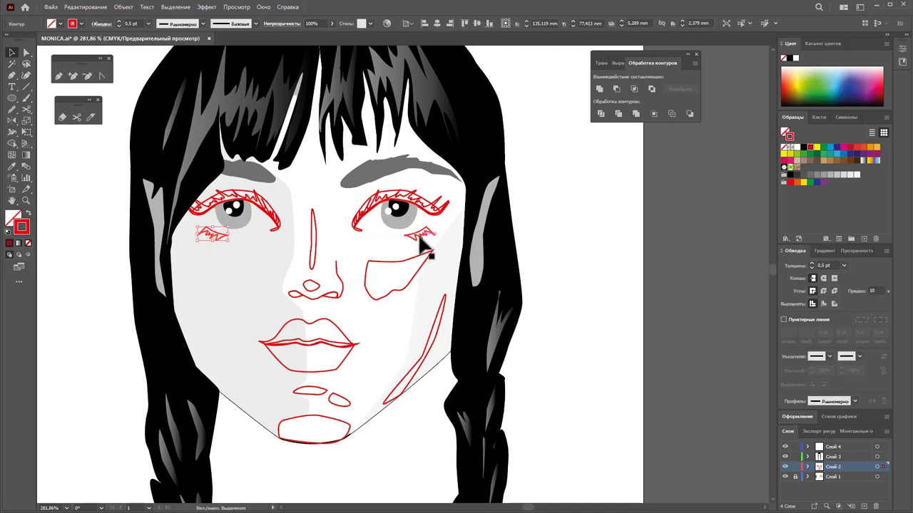
pyautogui.keyDown('shift'); pyautogui.click(419, 236); pyautogui.keyUp('shift')
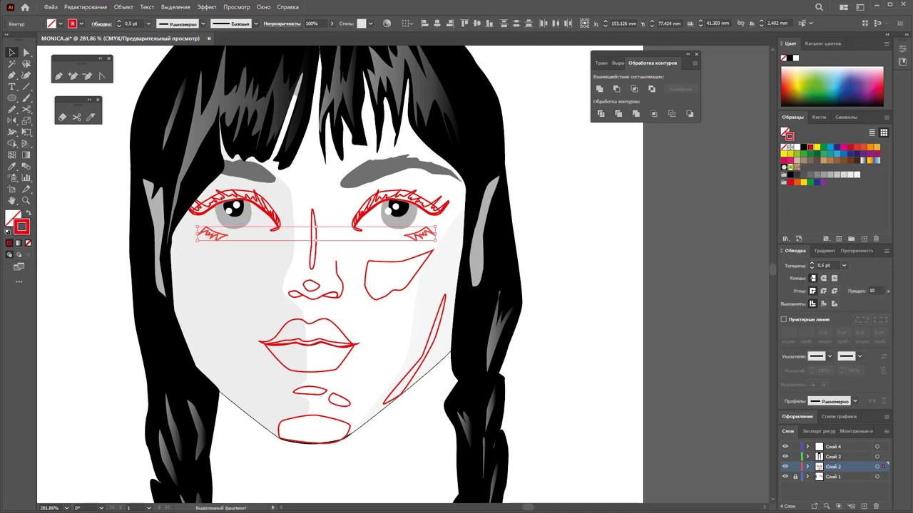
pyautogui.click(29, 215)
pyautogui.click(809, 175)
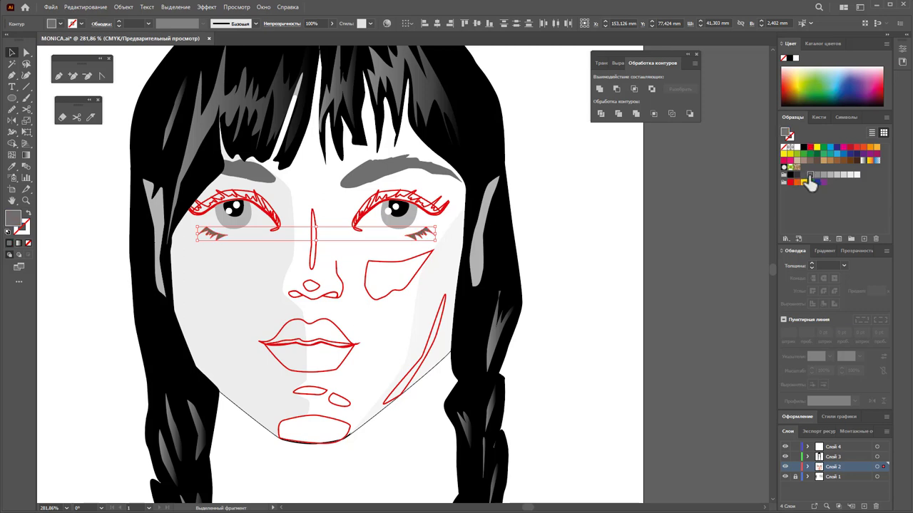
pyautogui.click(804, 175)
pyautogui.click(593, 250)
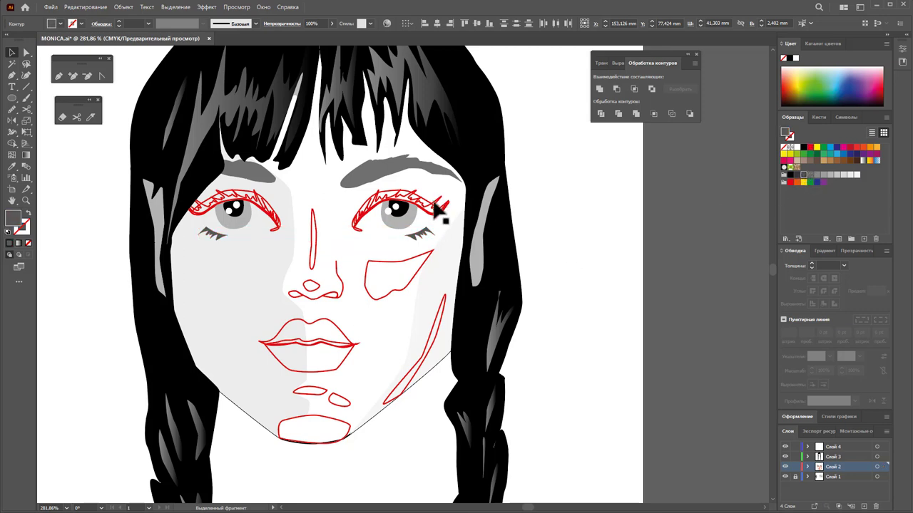
# Make the upper lashes over both eyes a solid black fill
pyautogui.keyDown('shift'); pyautogui.click(278, 210); pyautogui.keyUp('shift')
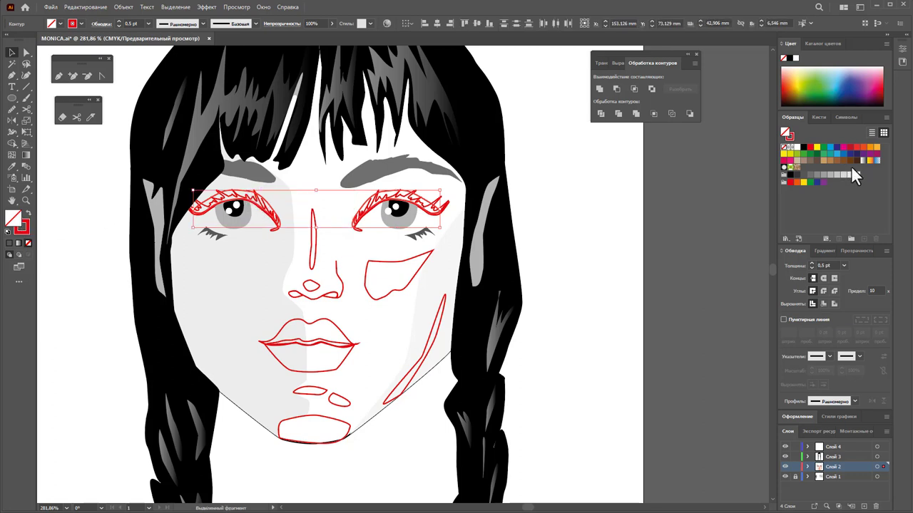
pyautogui.click(827, 176)
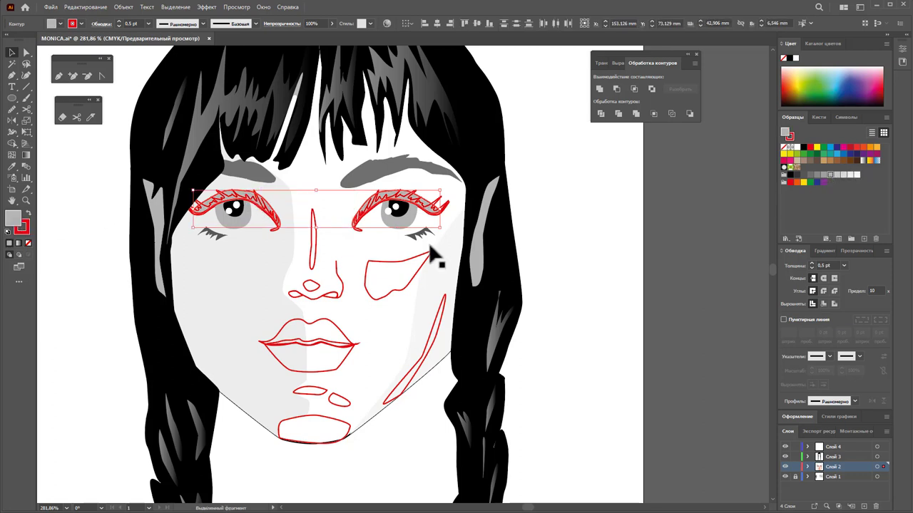
pyautogui.click(24, 231)
pyautogui.click(77, 243)
pyautogui.moveTo(260, 200); pyautogui.dragTo(265, 197)
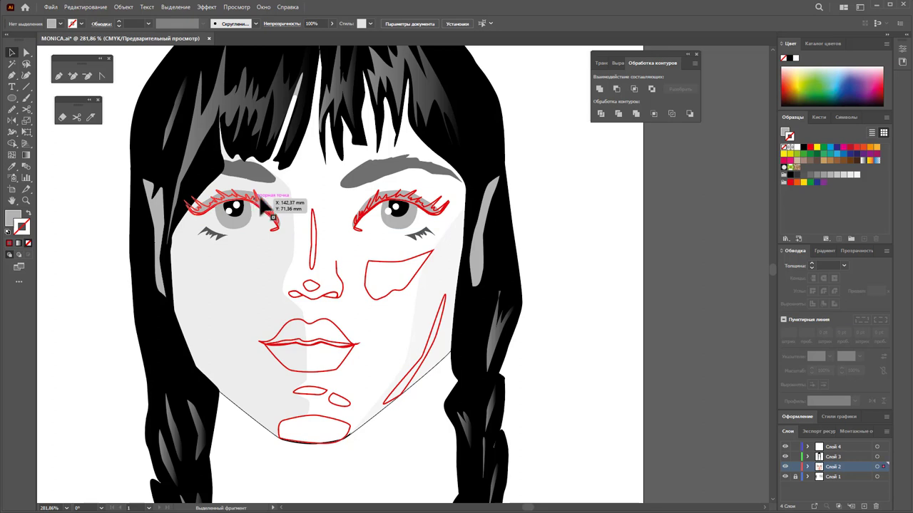
pyautogui.keyDown('shift'); pyautogui.click(407, 203); pyautogui.keyUp('shift')
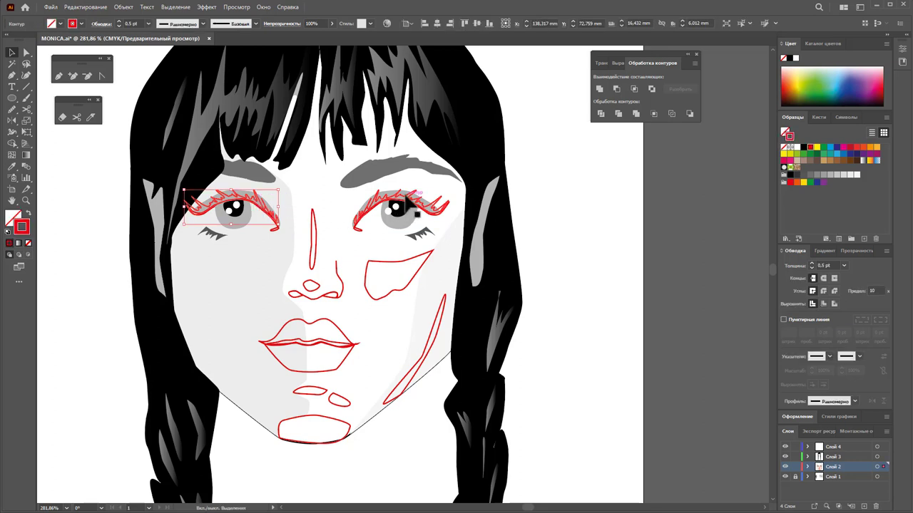
pyautogui.click(790, 175)
pyautogui.click(28, 216)
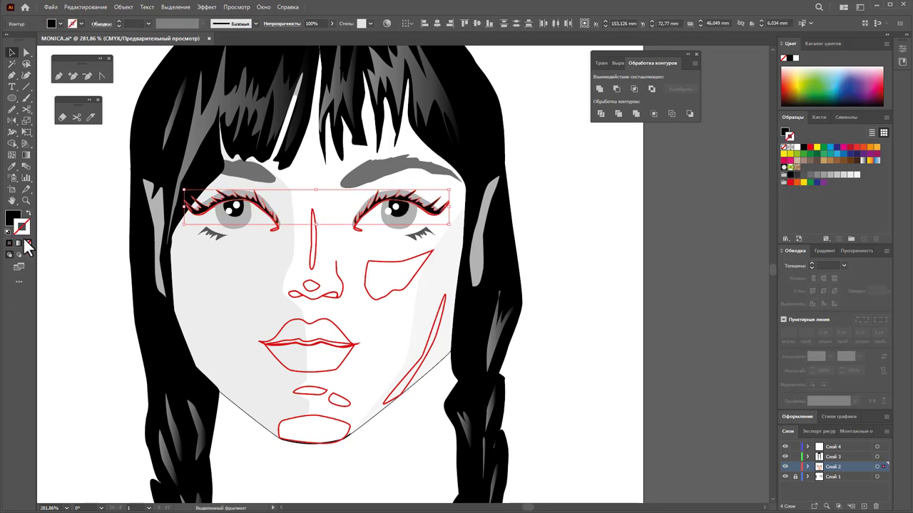
# Turn both eyeliner paths' red outline into a black fill
pyautogui.click(272, 227)
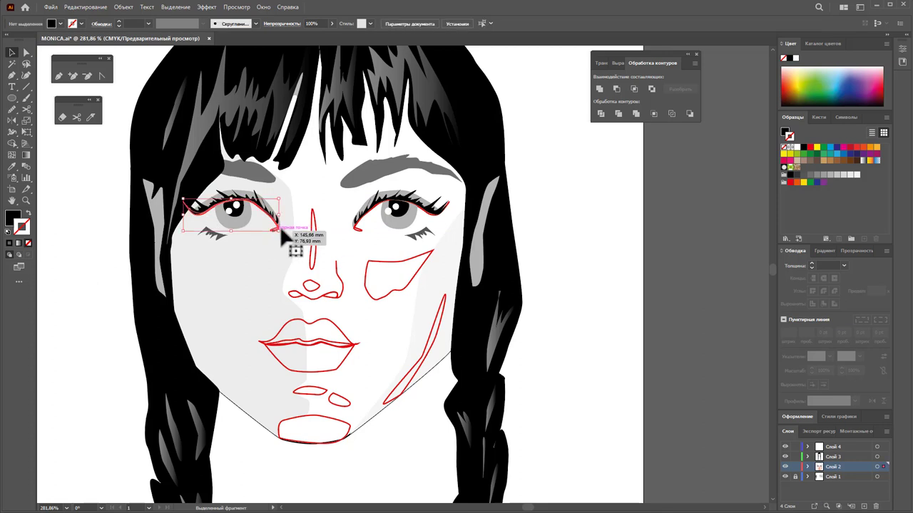
pyautogui.keyDown('shift'); pyautogui.click(358, 228); pyautogui.keyUp('shift')
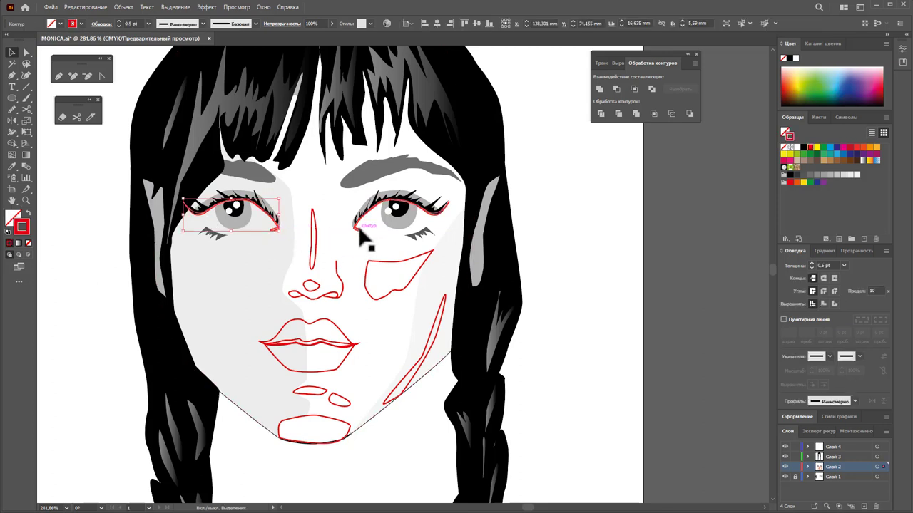
pyautogui.click(29, 214)
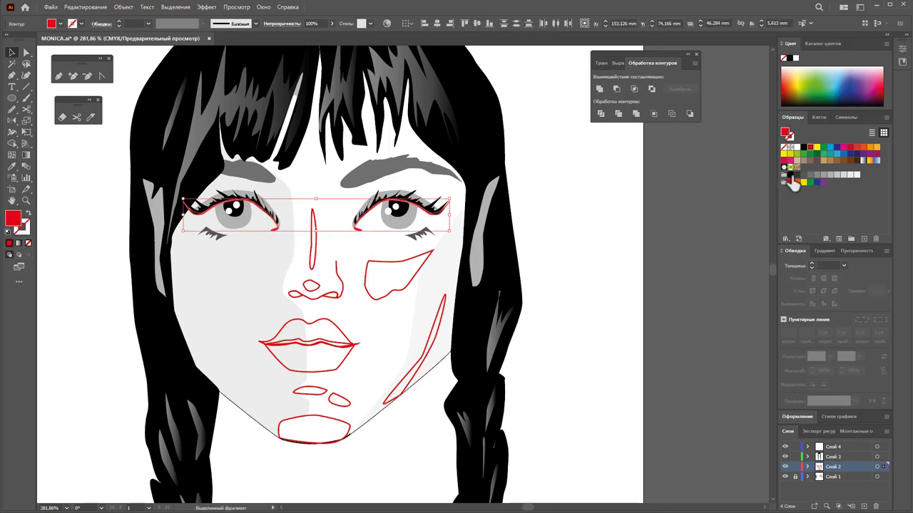
pyautogui.click(597, 242)
# Fill the nostril shapes with light grey
pyautogui.scroll(-1, 574, 263)
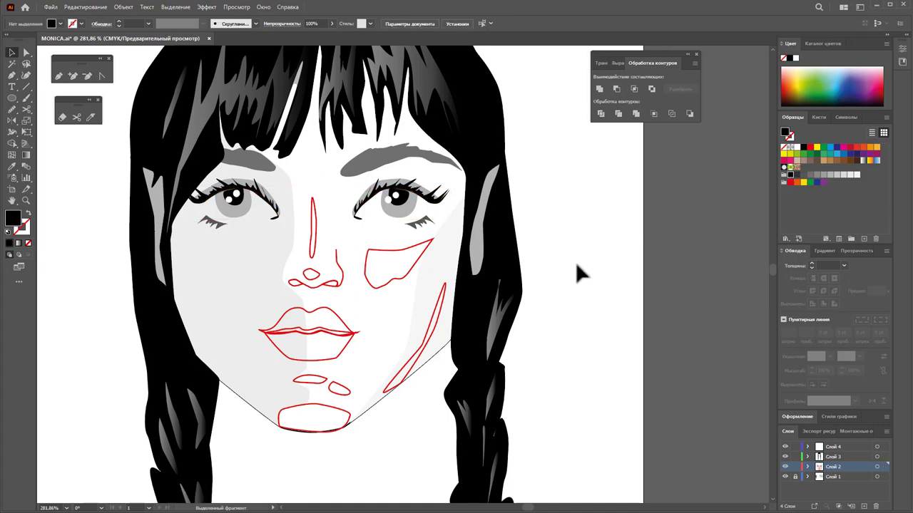
pyautogui.scroll(-2, 574, 262)
pyautogui.moveTo(335, 261); pyautogui.dragTo(295, 256)
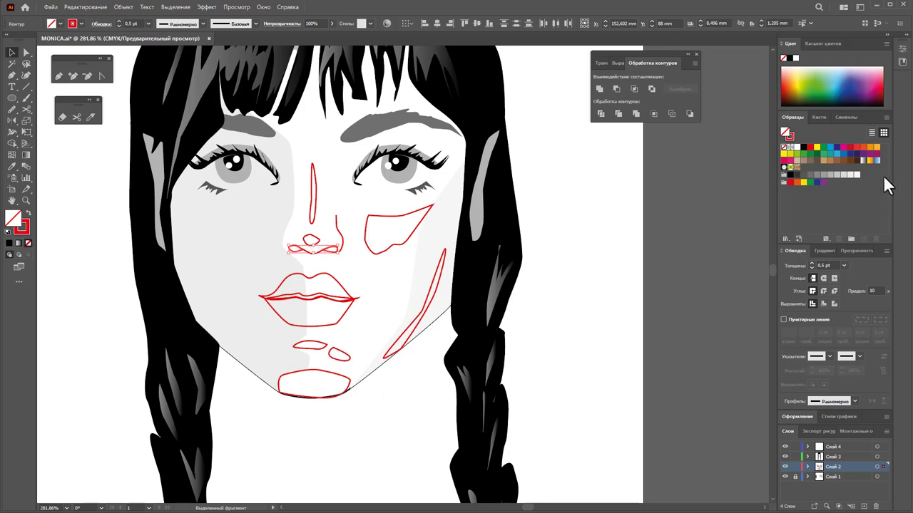
pyautogui.click(825, 175)
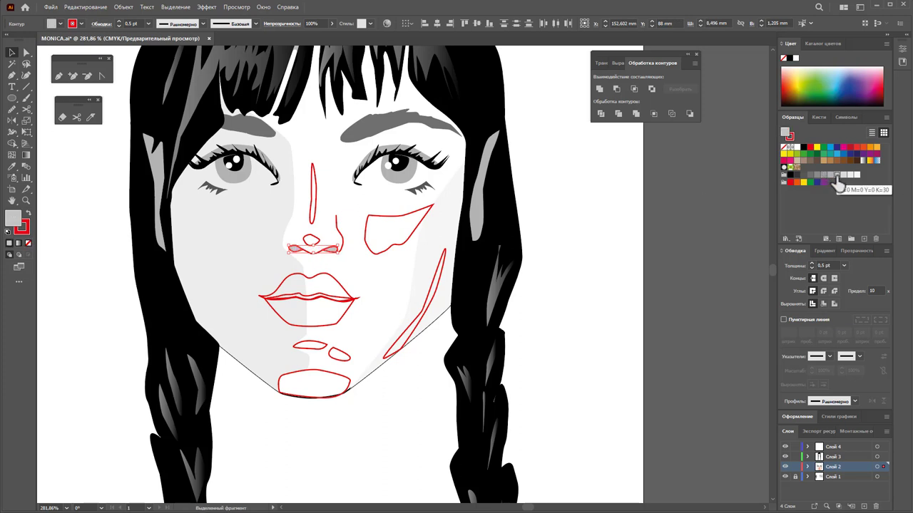
pyautogui.click(558, 325)
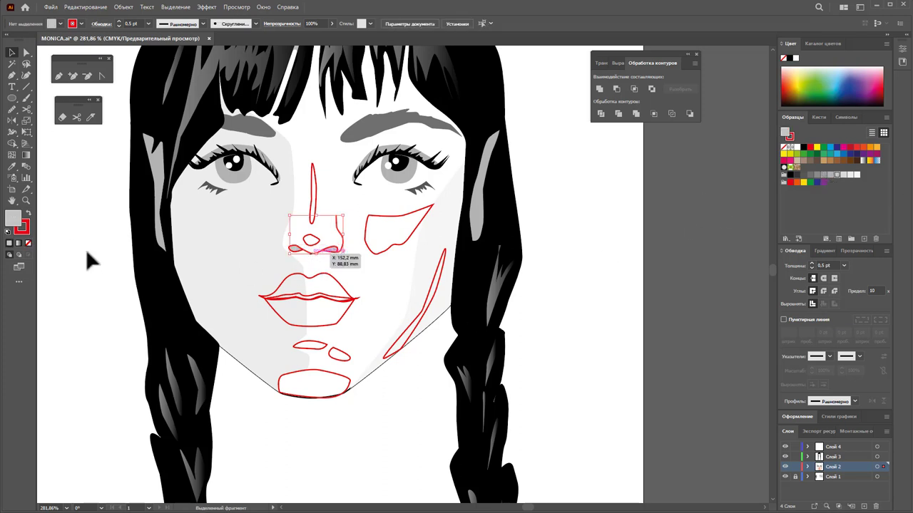
# Make the nose contour a black stroke with a tapered width profile
pyautogui.click(328, 250)
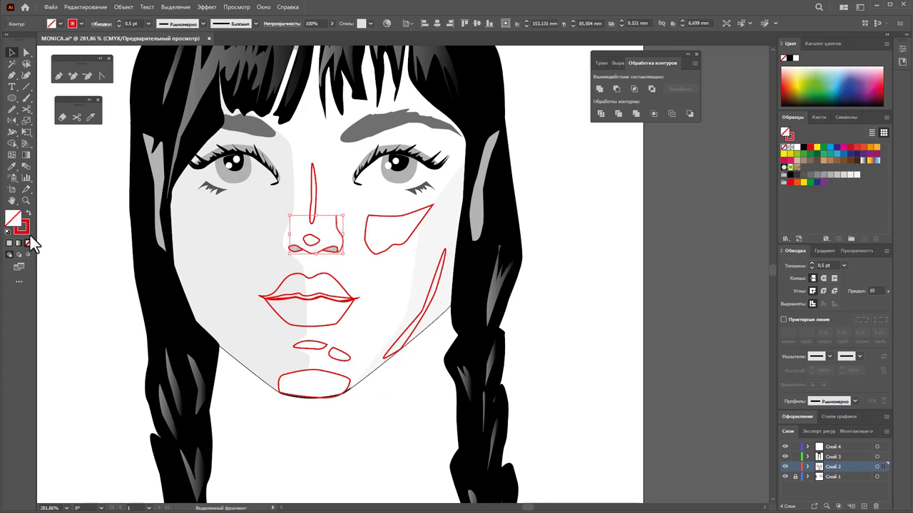
pyautogui.click(809, 160)
pyautogui.click(850, 402)
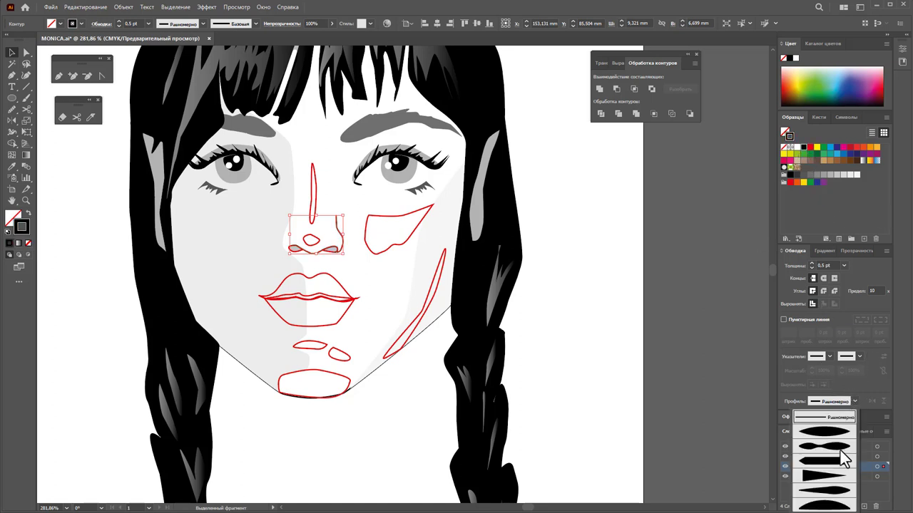
pyautogui.click(834, 448)
pyautogui.click(591, 371)
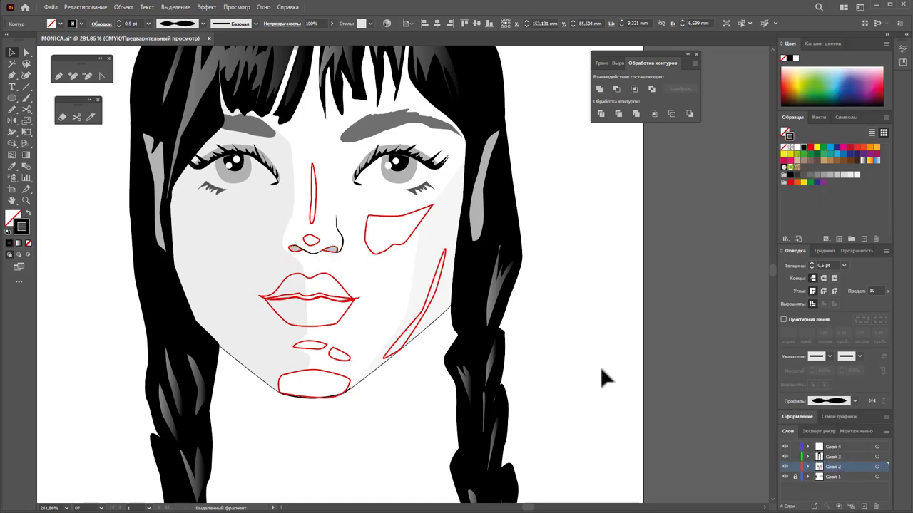
# Remove the nostril's red outline, then select the nose bridge and lower nose shapes
pyautogui.click(325, 250)
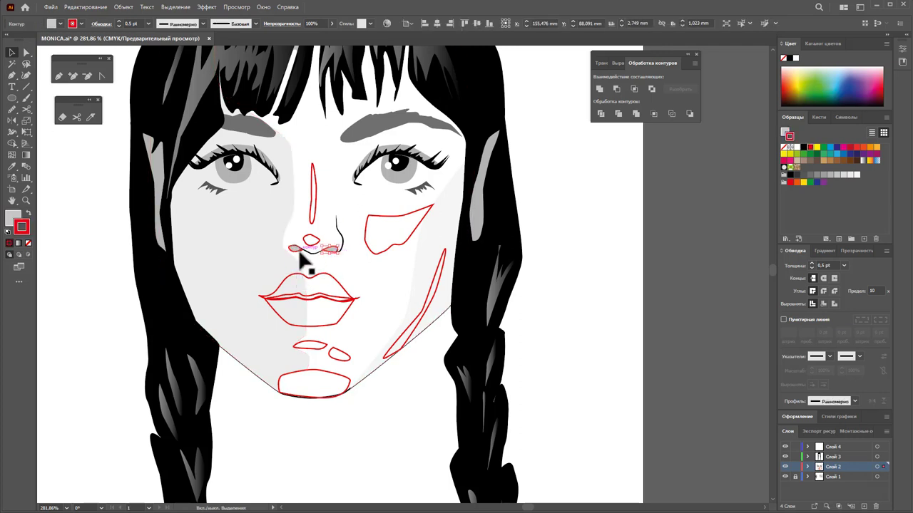
pyautogui.click(28, 243)
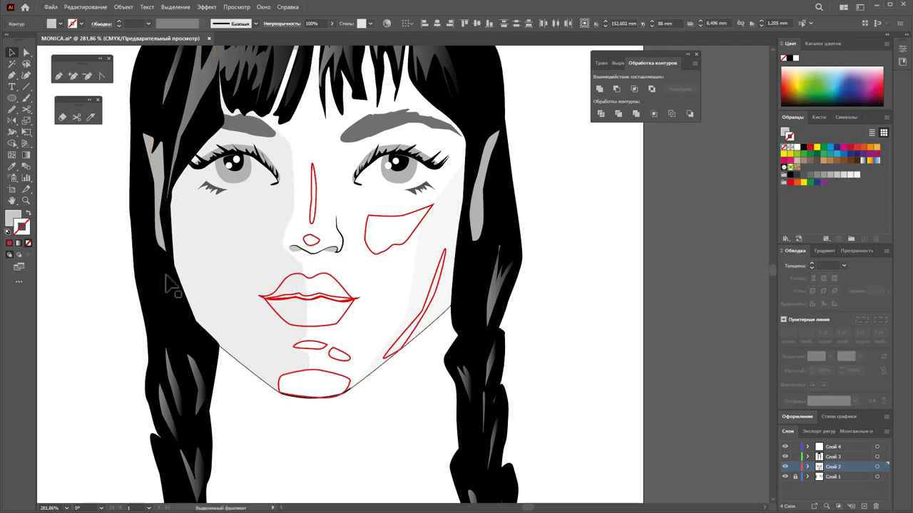
pyautogui.hotkey('ctrl', 'shift', 'a')
pyautogui.click(314, 242)
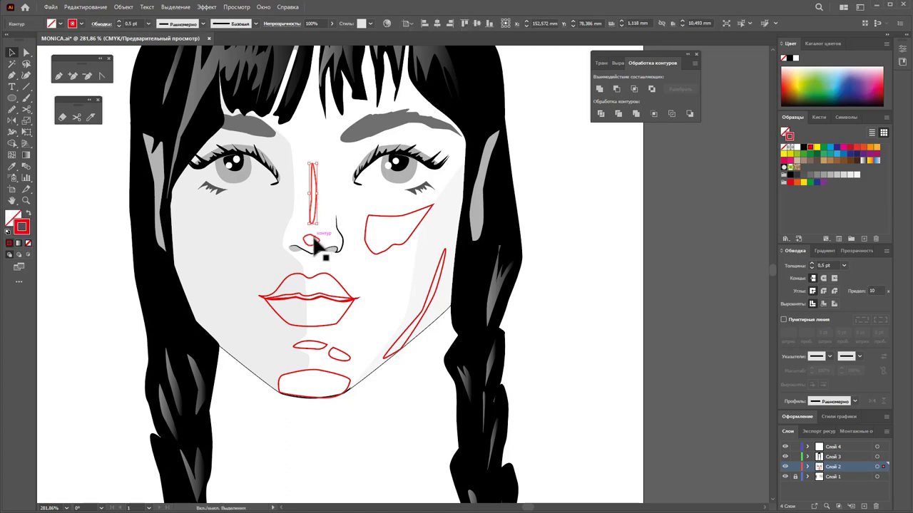
pyautogui.keyDown('shift'); pyautogui.click(314, 242); pyautogui.keyUp('shift')
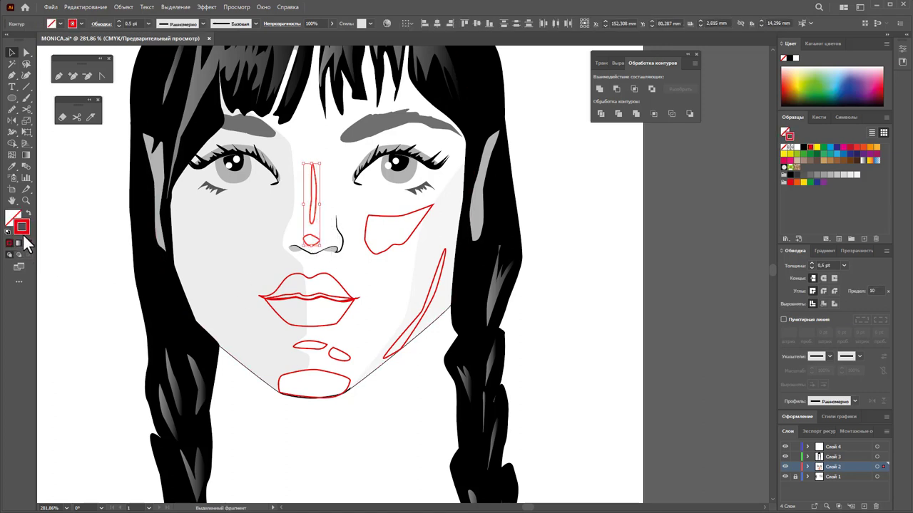
# Remove the red outlines from the cheek, jaw contour and small chin shapes
pyautogui.keyDown('shift'); pyautogui.click(388, 243); pyautogui.keyUp('shift')
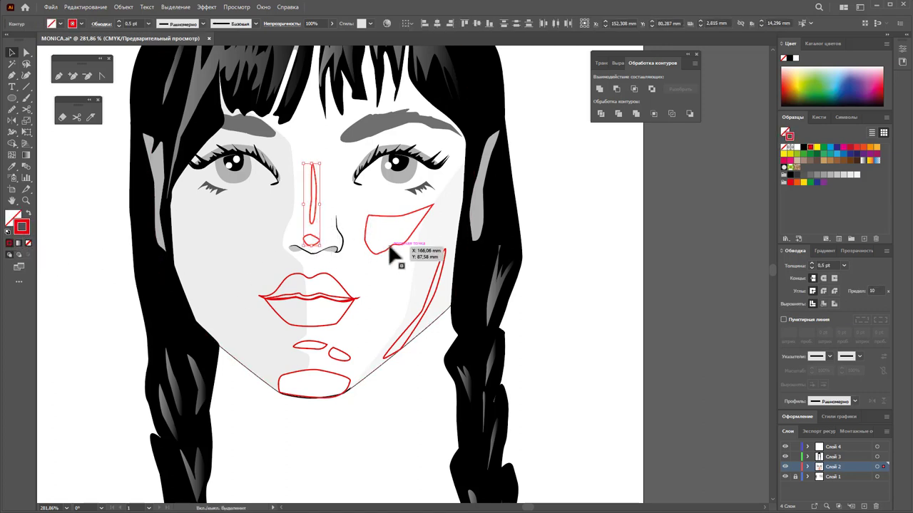
pyautogui.keyDown('shift'); pyautogui.click(435, 303); pyautogui.keyUp('shift')
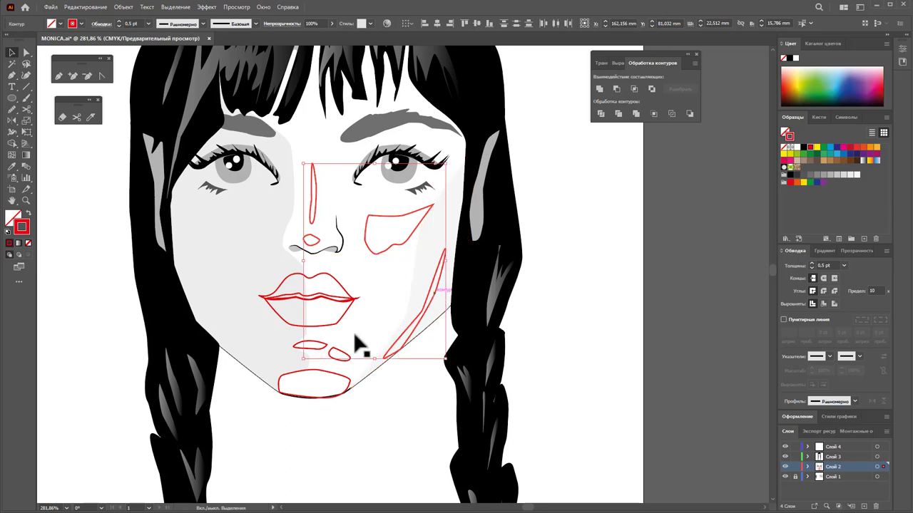
pyautogui.keyDown('shift'); pyautogui.click(339, 355); pyautogui.keyUp('shift')
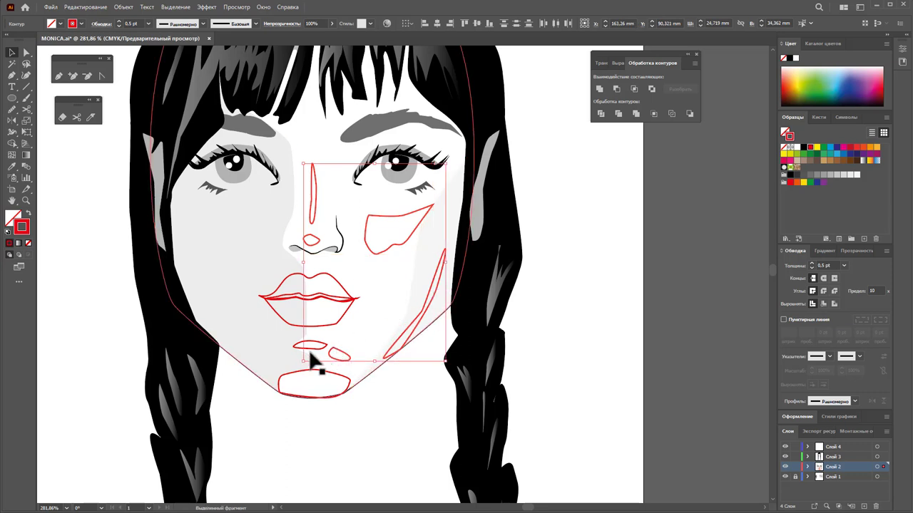
pyautogui.click(26, 242)
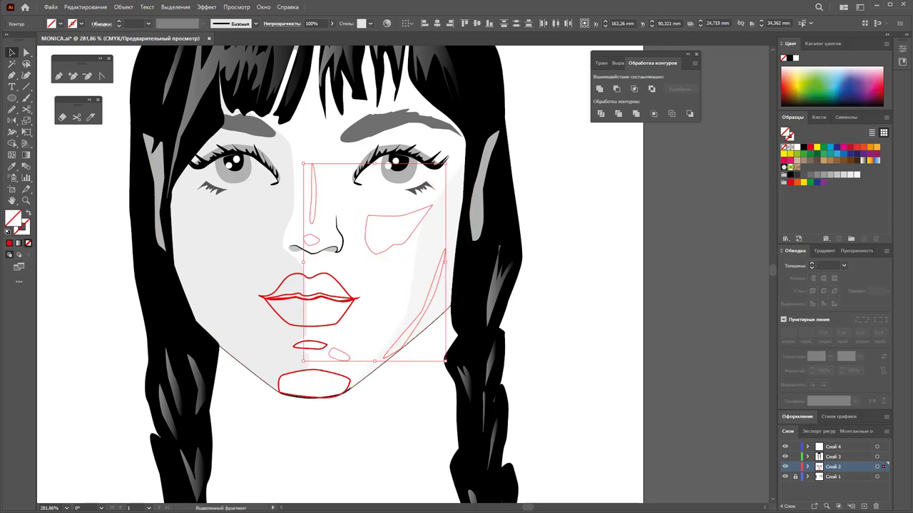
pyautogui.click(602, 270)
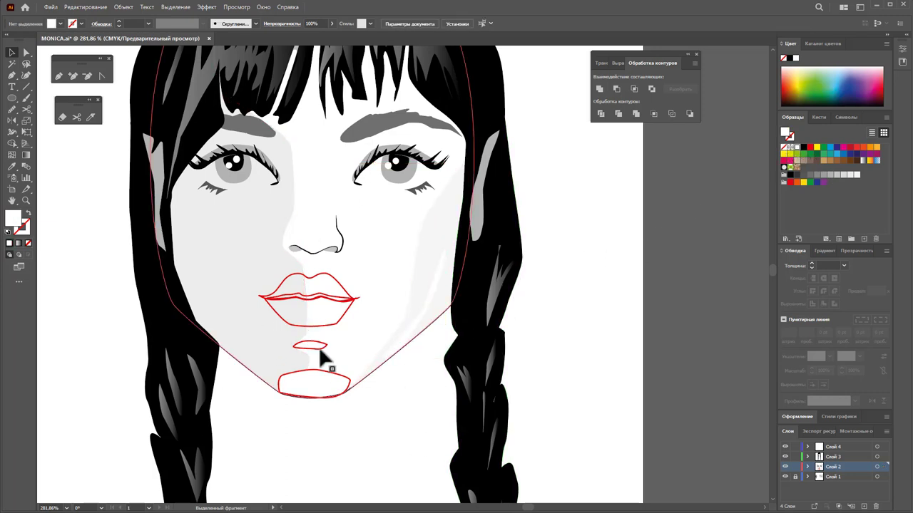
# Fill the small chin shadow grey and make the larger chin ellipse white with no outline
pyautogui.click(402, 336)
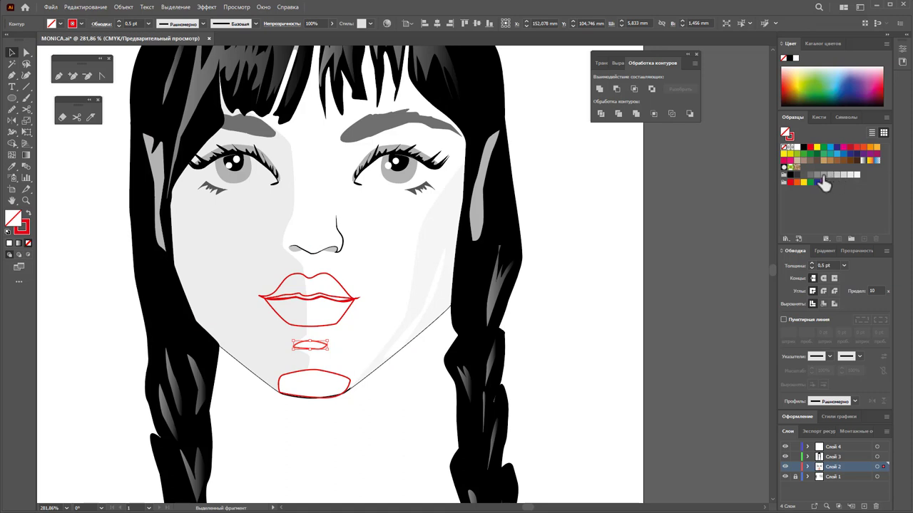
pyautogui.click(816, 175)
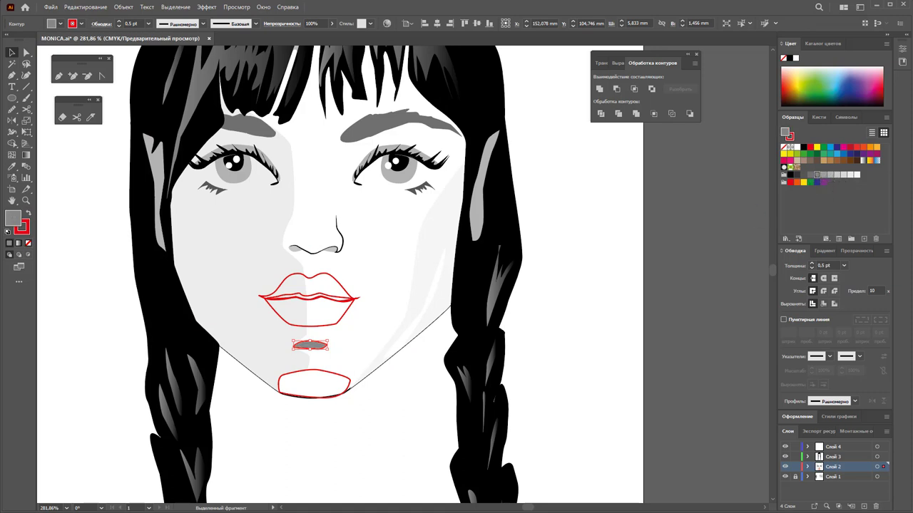
pyautogui.click(62, 292)
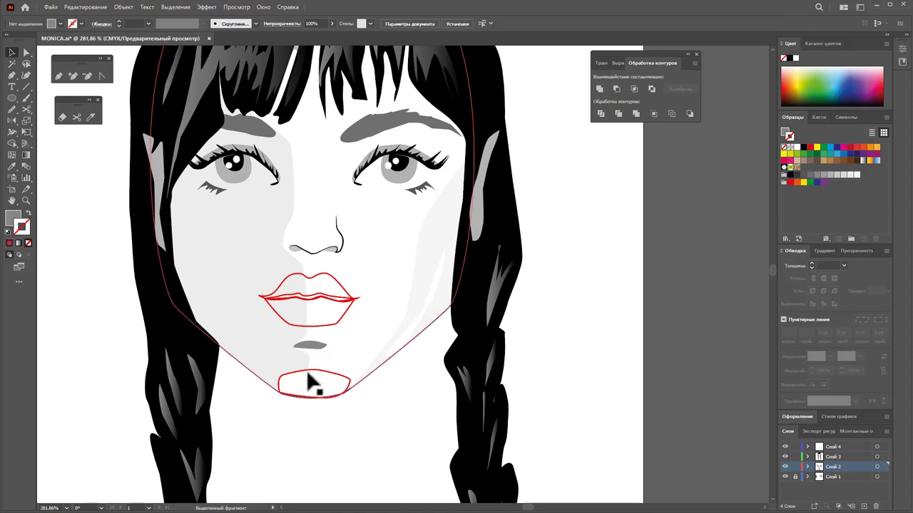
pyautogui.click(319, 371)
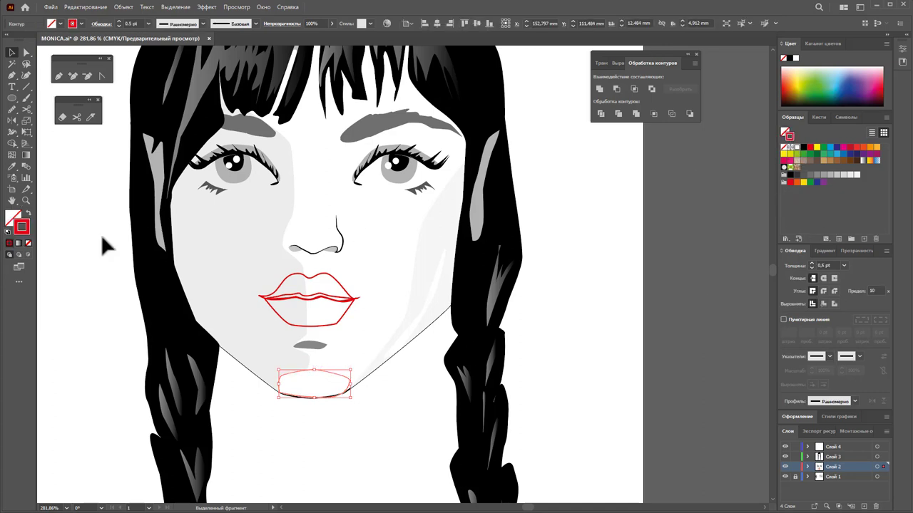
pyautogui.click(29, 213)
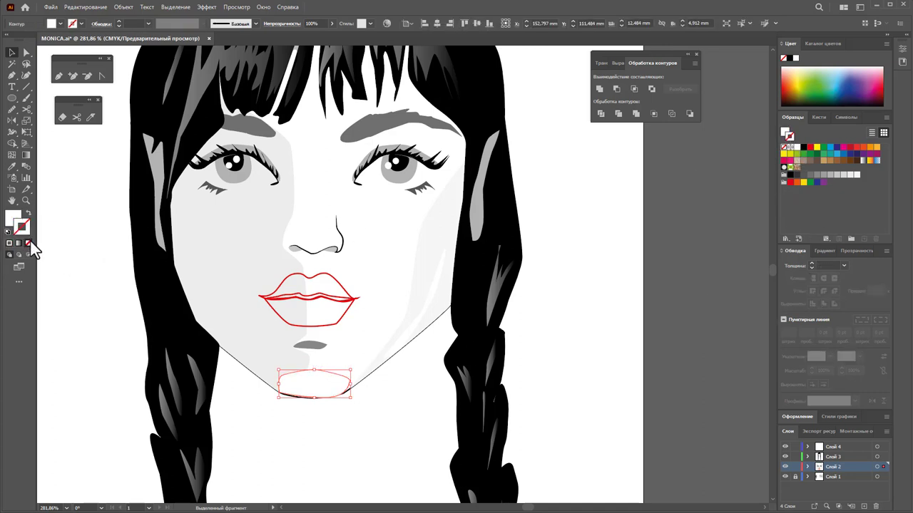
pyautogui.click(65, 268)
pyautogui.scroll(2, 401, 401)
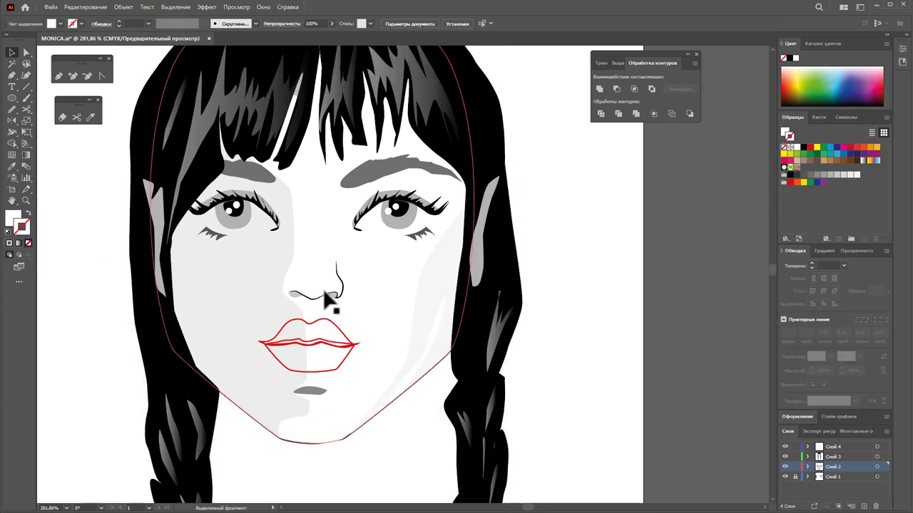
# Give the lips a grey fill and the lower lip a paler grey fill
pyautogui.click(348, 347)
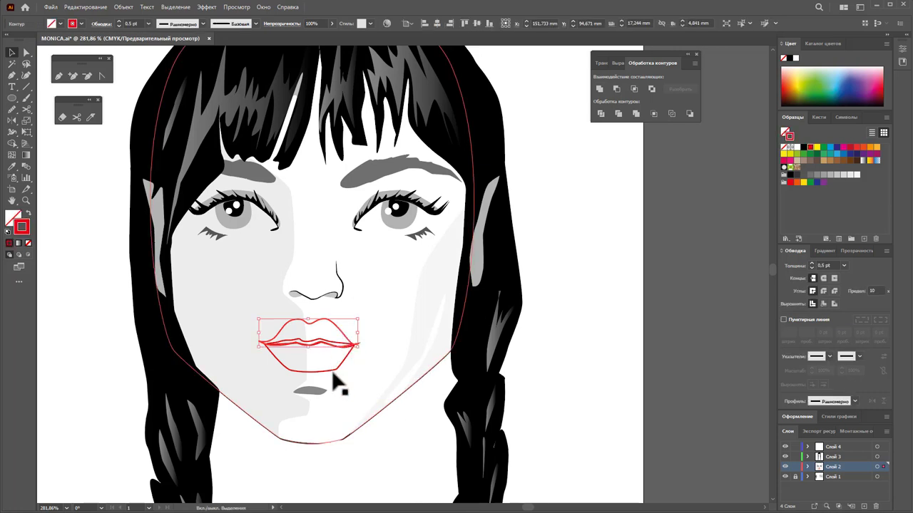
pyautogui.click(830, 175)
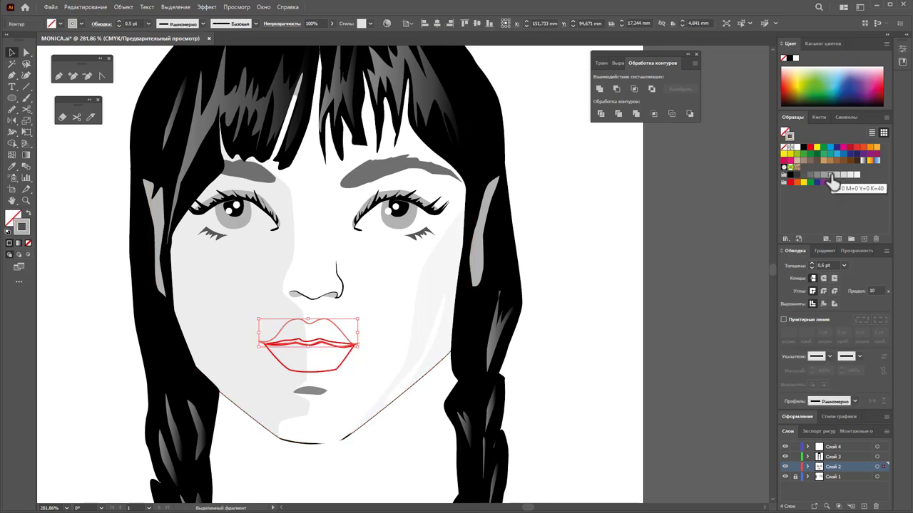
pyautogui.click(29, 214)
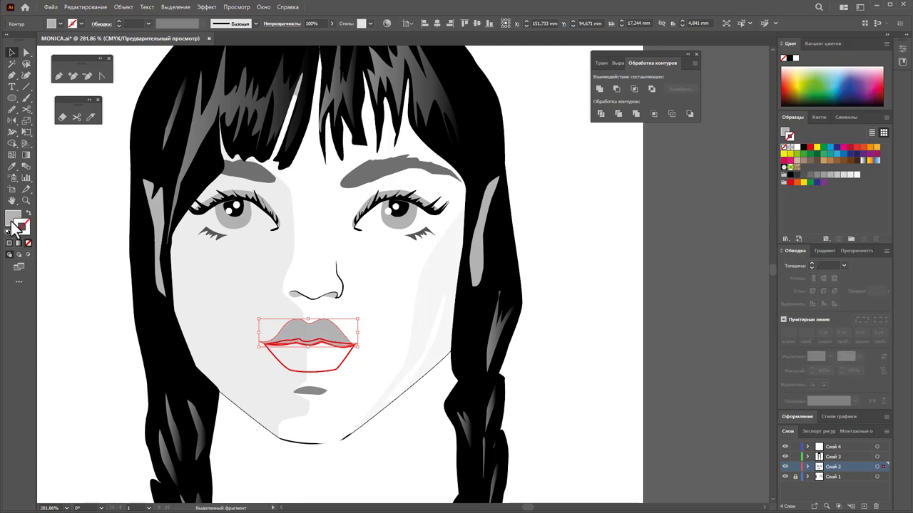
pyautogui.click(390, 440)
pyautogui.click(331, 368)
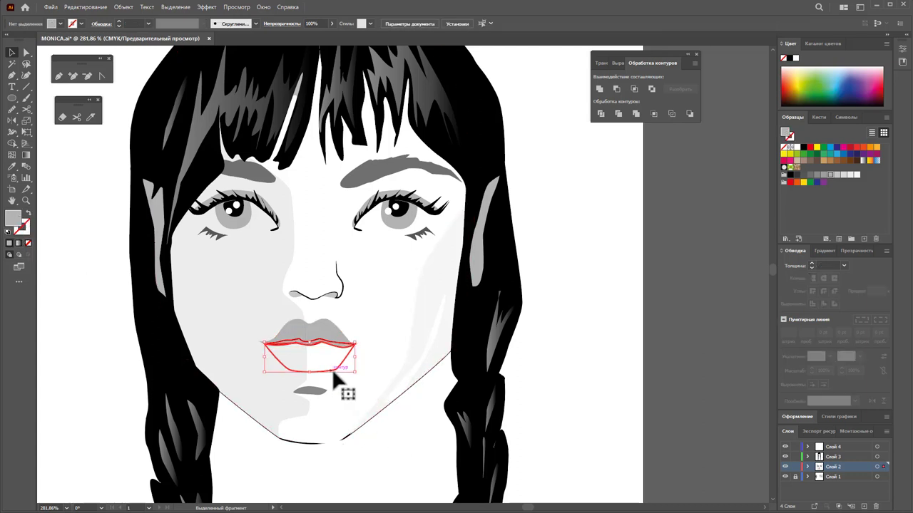
pyautogui.click(837, 175)
pyautogui.click(843, 174)
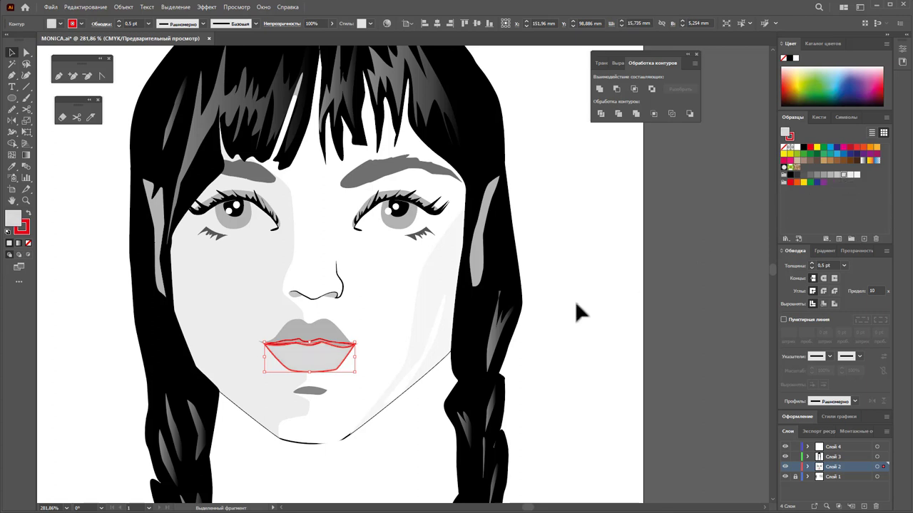
pyautogui.click(102, 344)
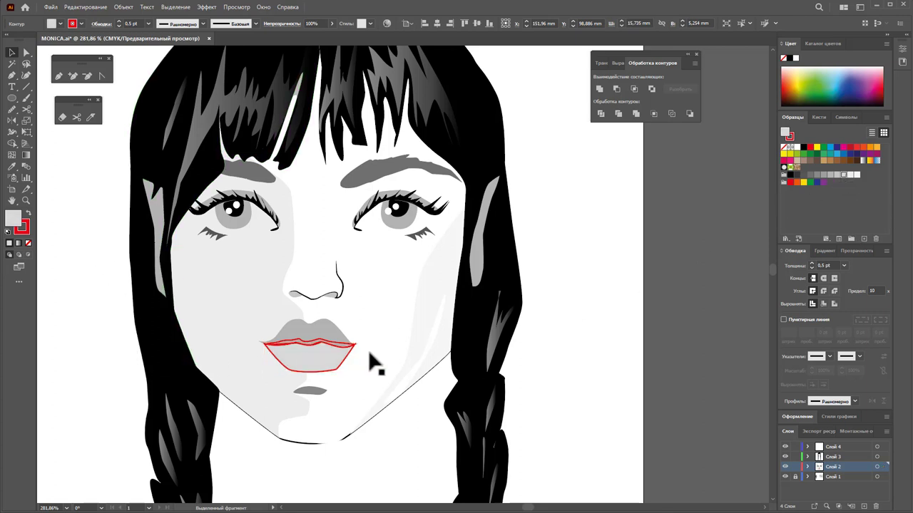
# Fill the upper lip grey and remove the red outlines from both lips
pyautogui.click(342, 344)
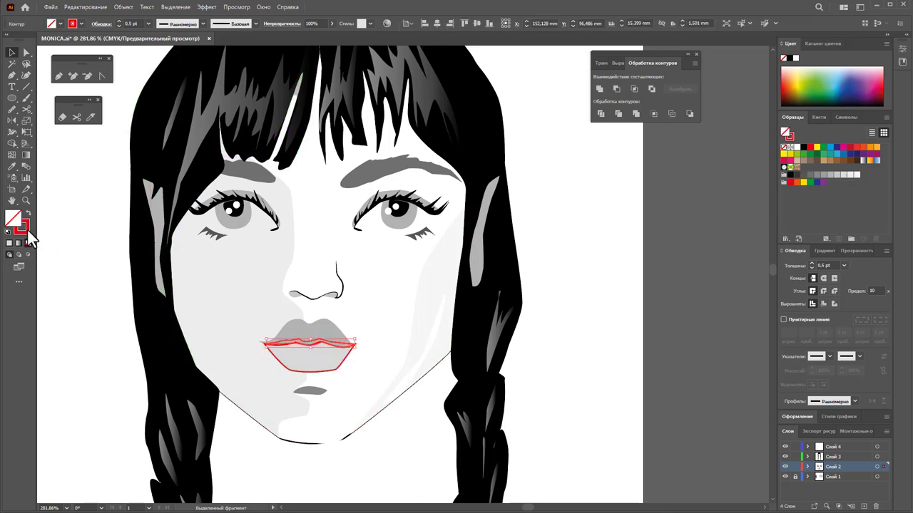
pyautogui.click(817, 174)
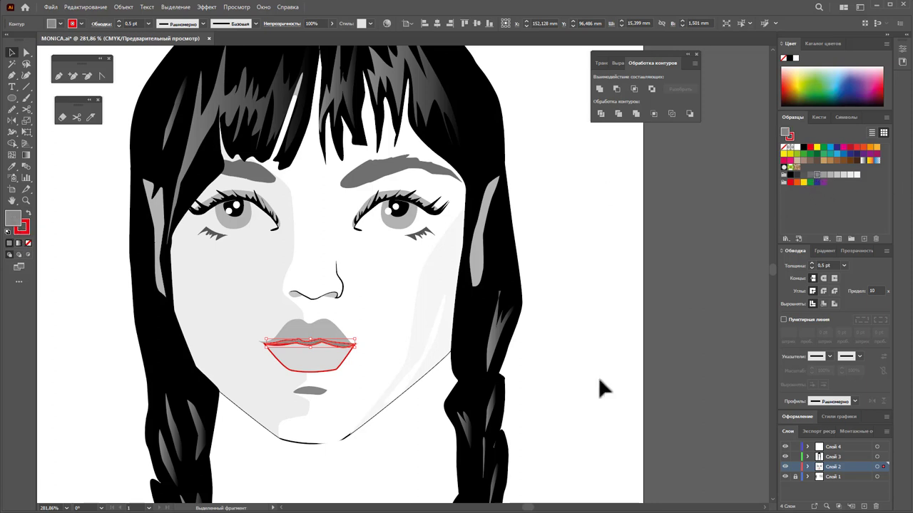
pyautogui.keyDown('shift'); pyautogui.click(346, 360); pyautogui.keyUp('shift')
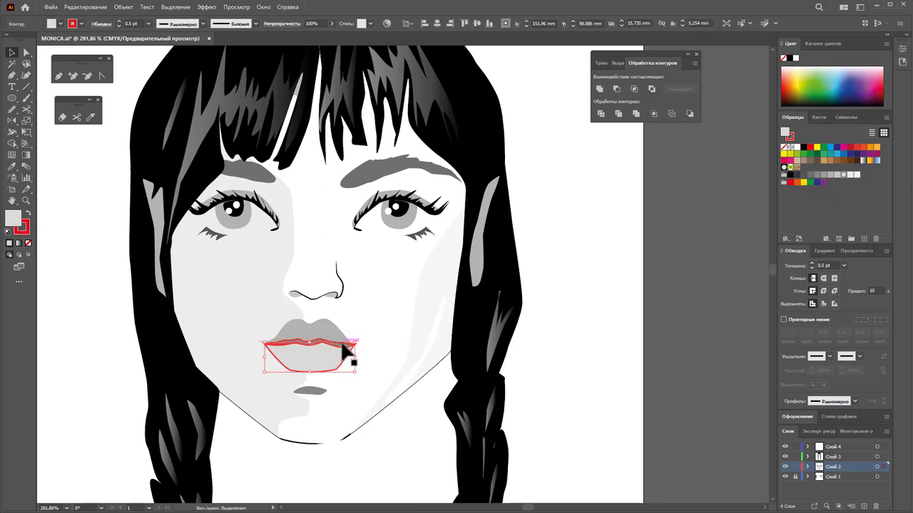
pyautogui.click(29, 243)
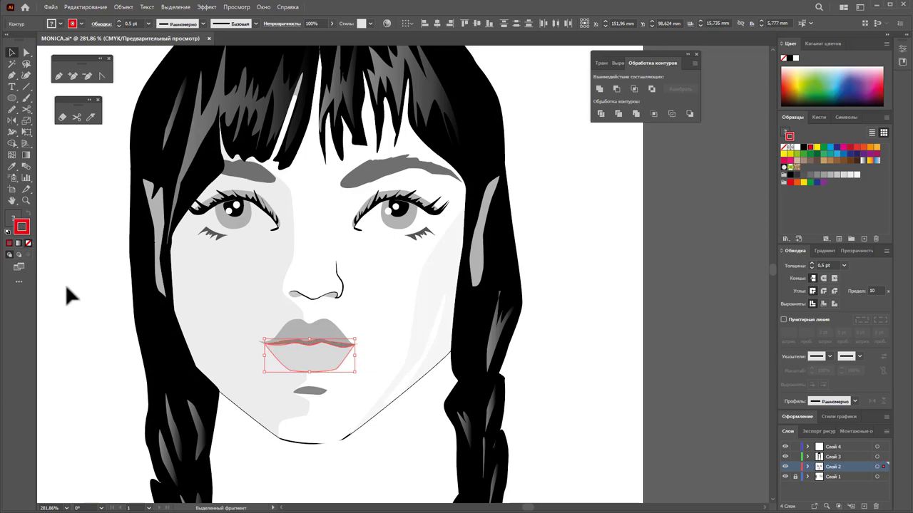
pyautogui.click(625, 334)
pyautogui.scroll(2, 601, 307)
pyautogui.scroll(-1, 601, 307)
pyautogui.scroll(-2, 602, 309)
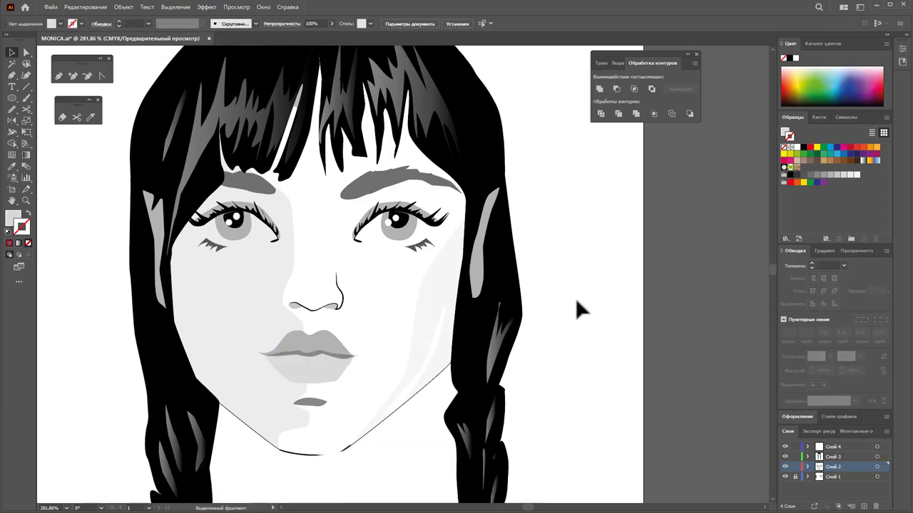
# Zoom in on the face and chin and bring the face shape to the front
pyautogui.press('z')
pyautogui.keyDown('alt'); pyautogui.click(405, 346); pyautogui.keyUp('alt')
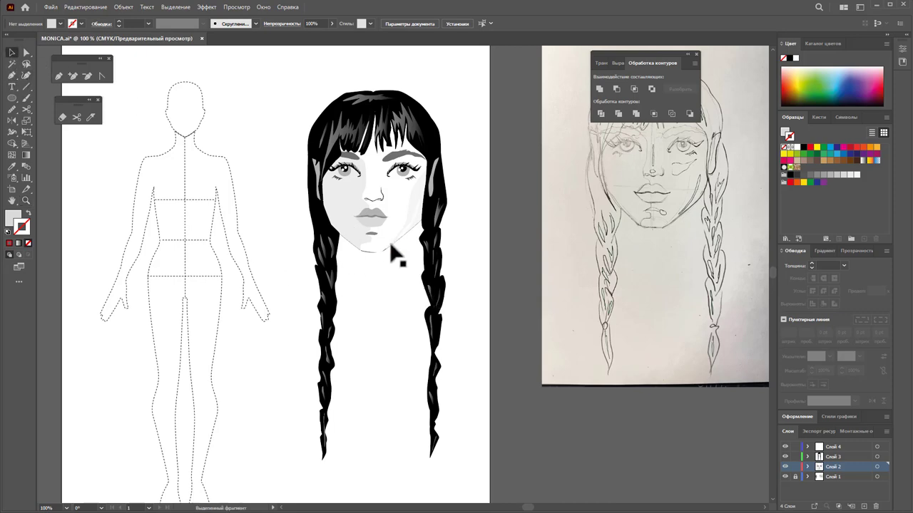
pyautogui.moveTo(384, 232)
pyautogui.mouseDown()
pyautogui.moveTo(444, 261)
pyautogui.moveTo(437, 274)
pyautogui.mouseUp()
pyautogui.click(11, 52)
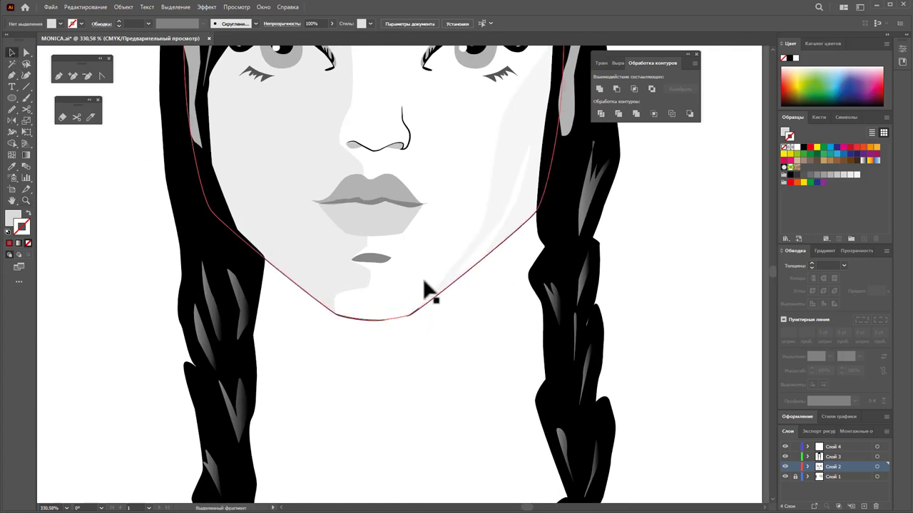
pyautogui.click(425, 290)
pyautogui.scroll(4, 500, 414)
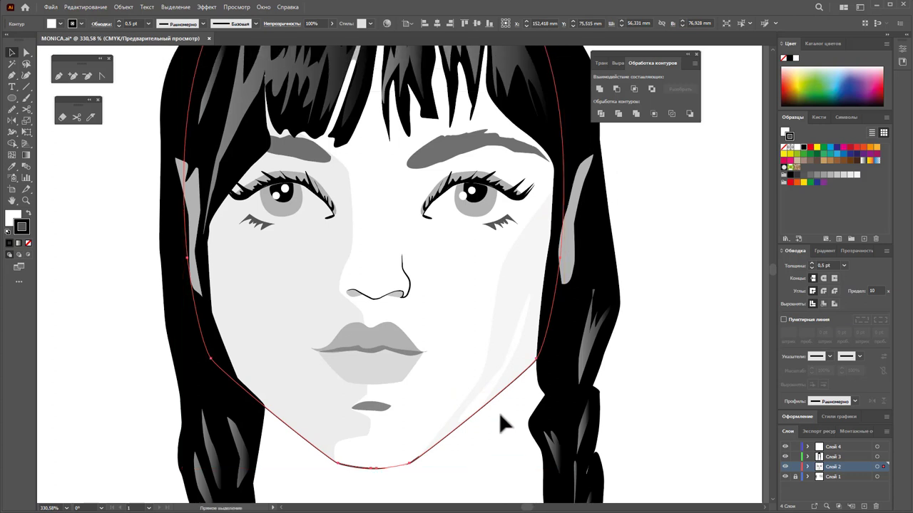
pyautogui.click(497, 414)
pyautogui.rightClick(484, 407)
pyautogui.moveTo(512, 348)
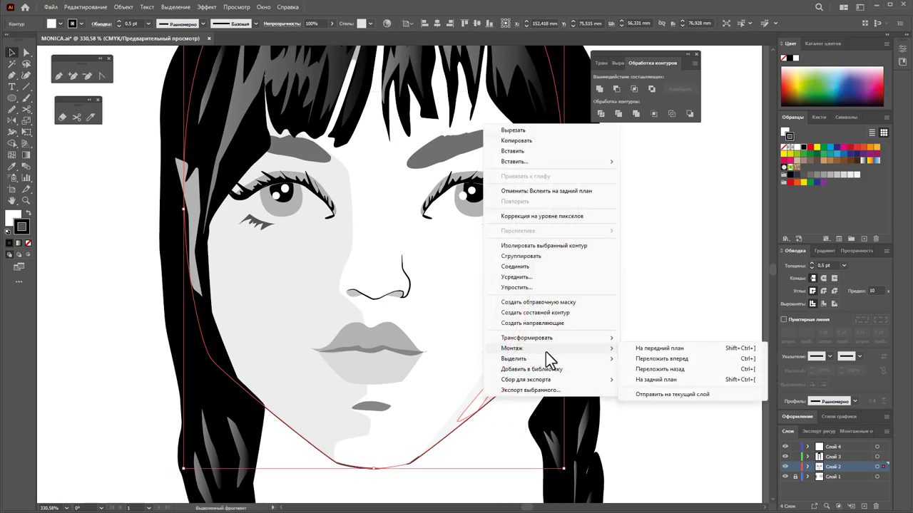
pyautogui.click(651, 349)
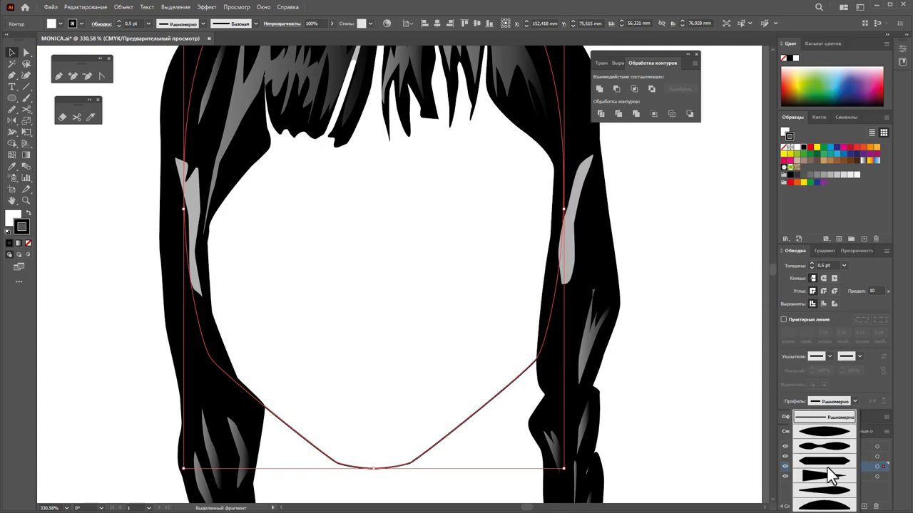
# Taper the face outline's width profile, remove its white fill, and nudge the left shading up
pyautogui.click(833, 447)
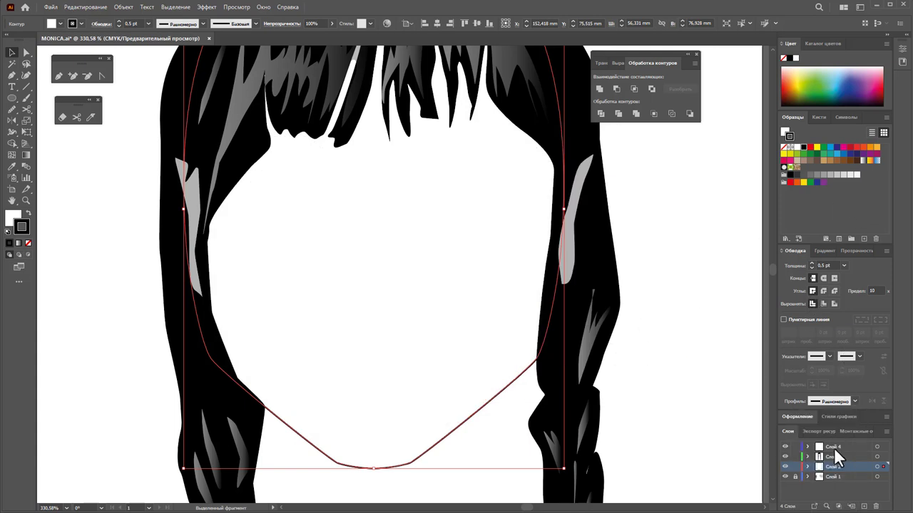
pyautogui.click(693, 413)
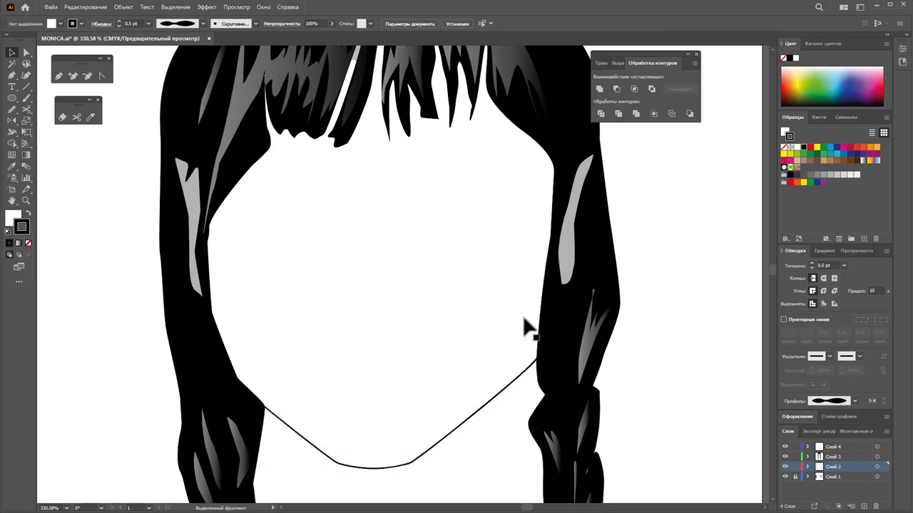
pyautogui.moveTo(534, 360); pyautogui.dragTo(107, 294)
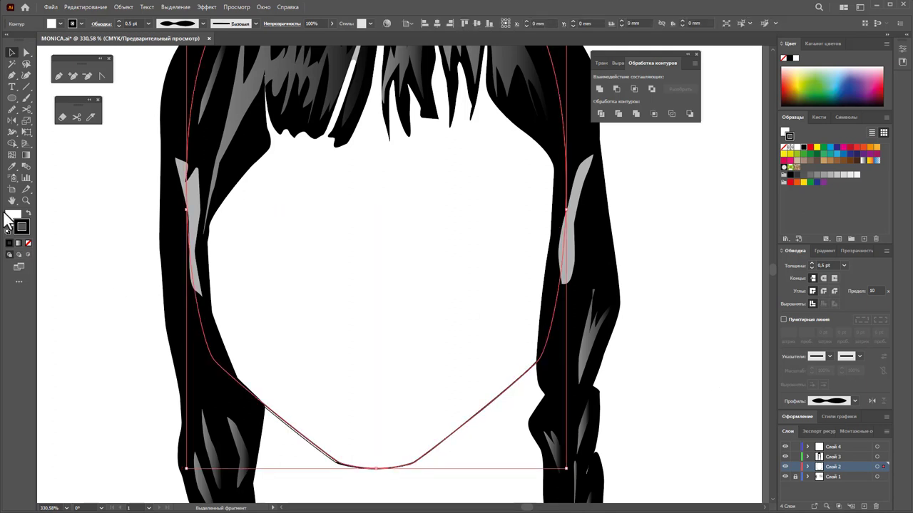
pyautogui.click(28, 244)
pyautogui.click(662, 277)
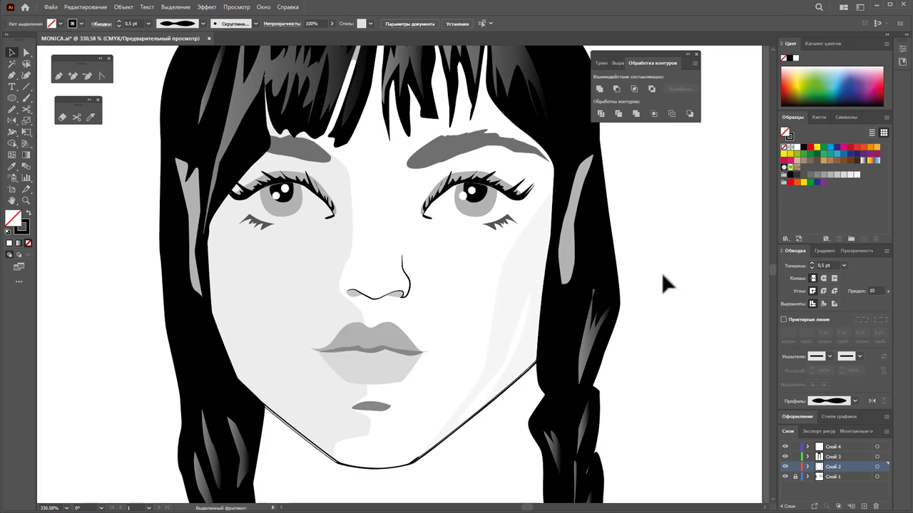
pyautogui.click(311, 455)
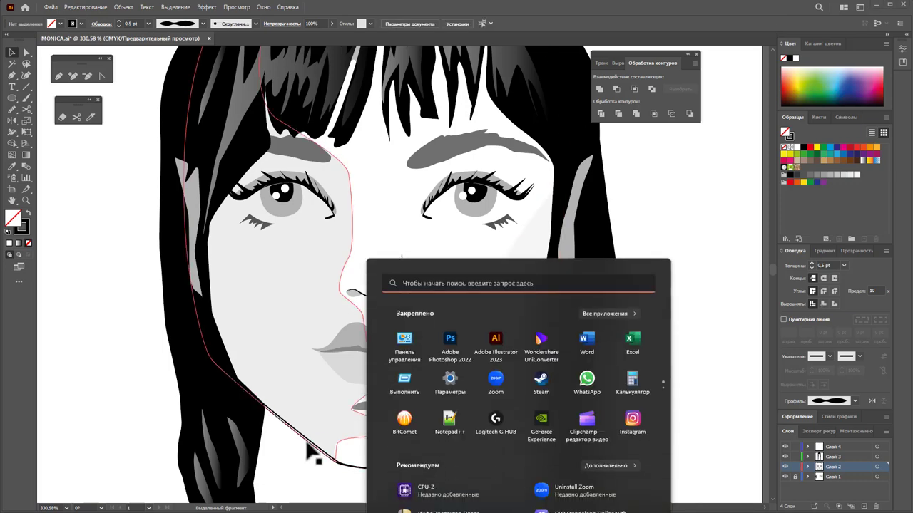
pyautogui.moveTo(326, 454); pyautogui.dragTo(321, 449)
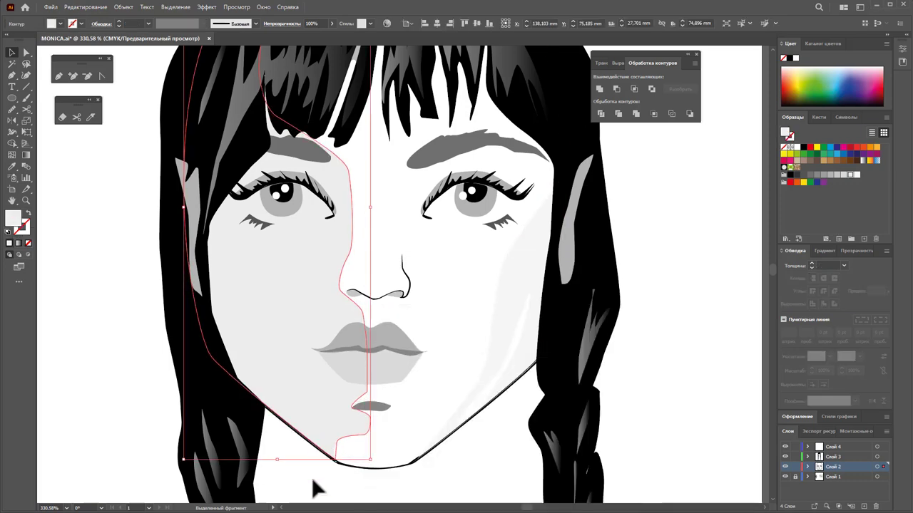
# Nudge the face outline upward and set its stroke weight to 1 pt
pyautogui.click(349, 485)
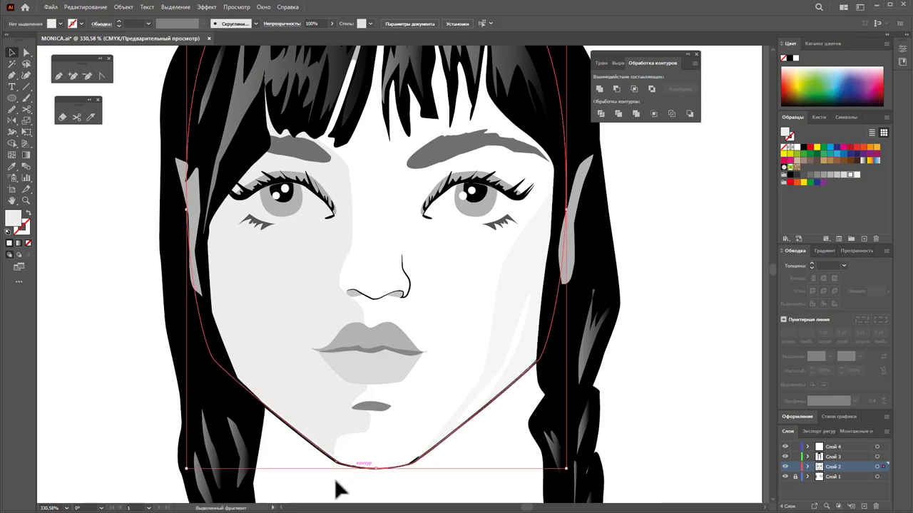
pyautogui.press('Up')
pyautogui.press('Up')
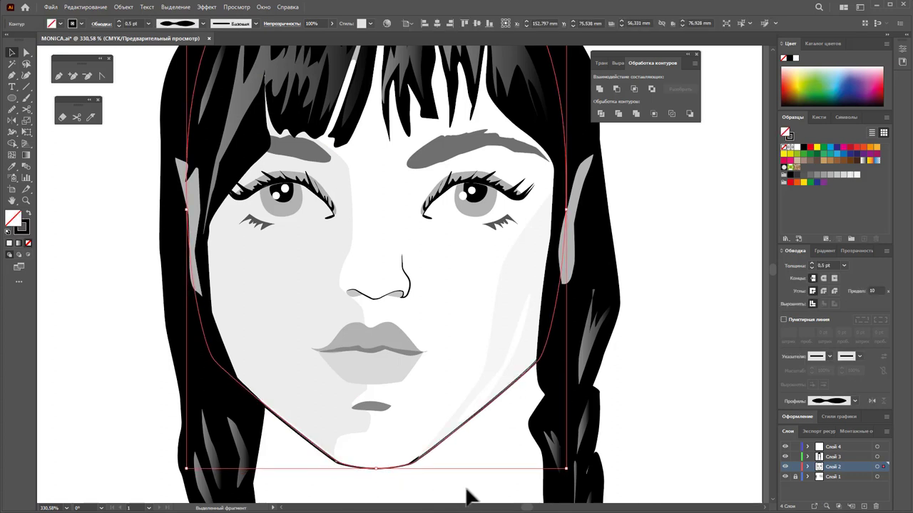
pyautogui.click(471, 495)
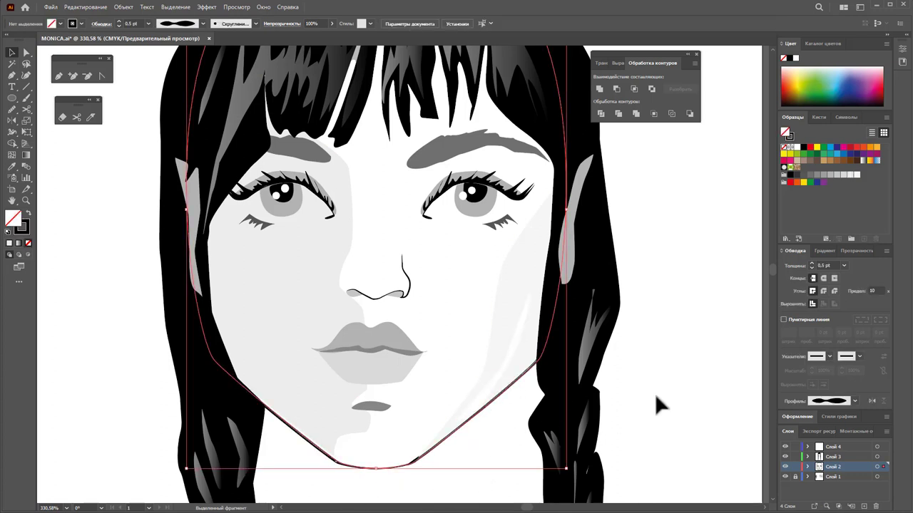
pyautogui.hotkey('ctrl', 'z')
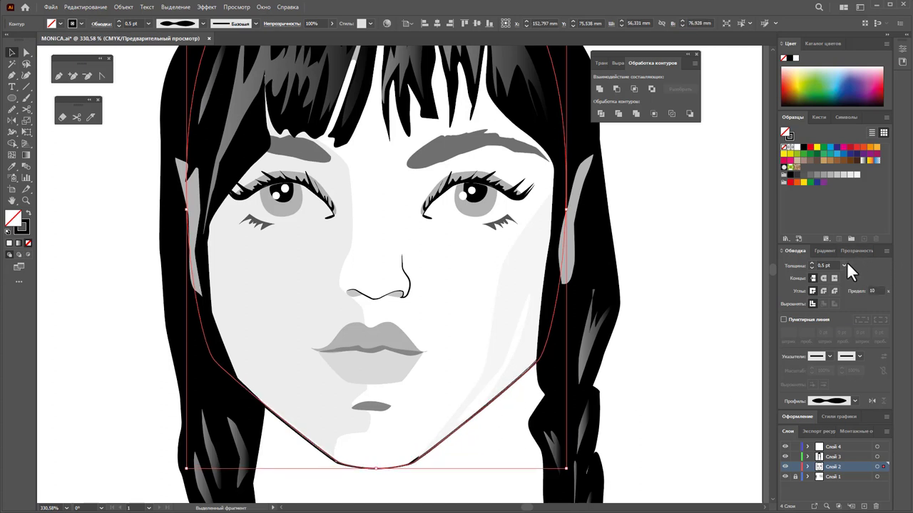
pyautogui.click(844, 265)
pyautogui.click(852, 302)
pyautogui.click(695, 318)
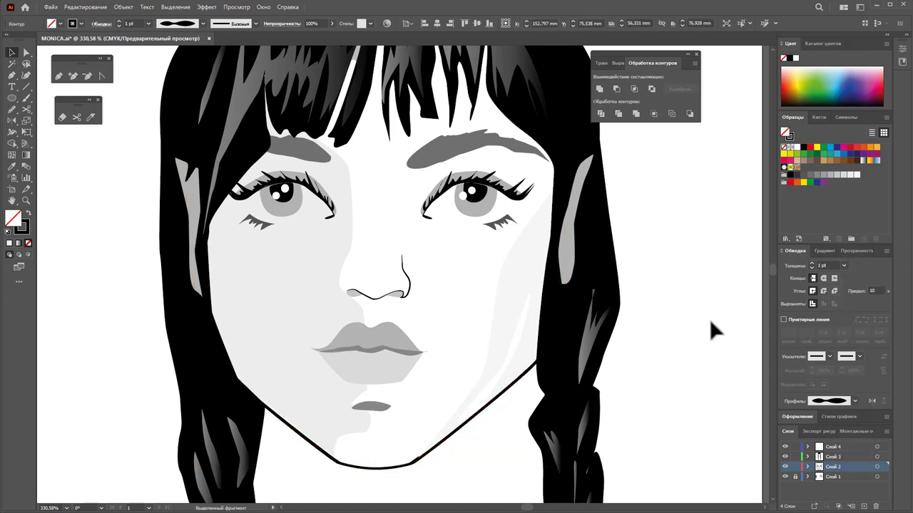
pyautogui.press('z')
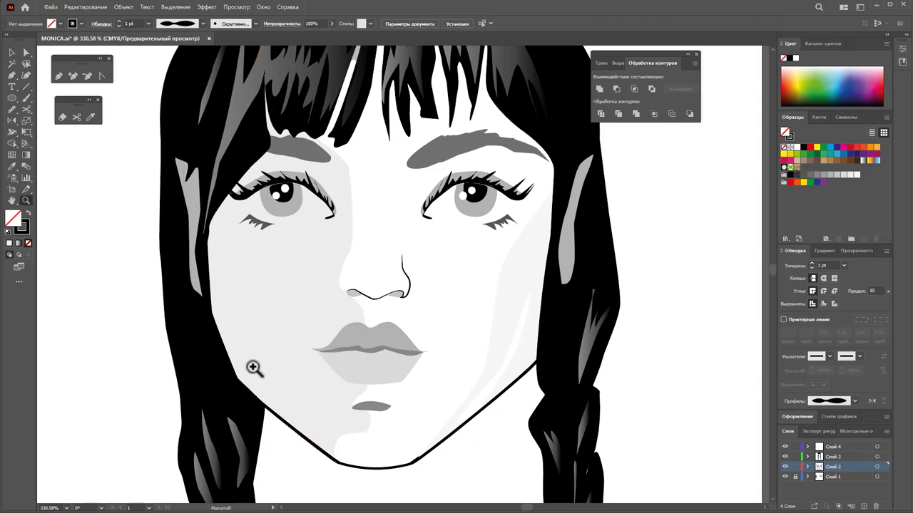
pyautogui.scroll(-2, 432, 352)
# Zoom out to 66.67% and group the face and hair objects together
pyautogui.keyDown('alt'); pyautogui.click(433, 352); pyautogui.keyUp('alt')
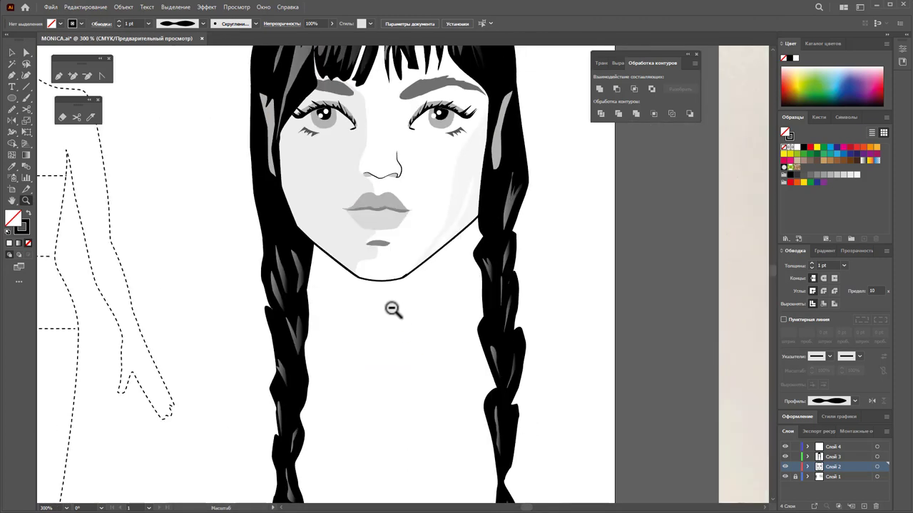
pyautogui.keyDown('alt'); pyautogui.click(391, 308); pyautogui.keyUp('alt')
pyautogui.keyDown('alt'); pyautogui.click(369, 288); pyautogui.keyUp('alt')
pyautogui.keyDown('alt'); pyautogui.click(375, 290); pyautogui.keyUp('alt')
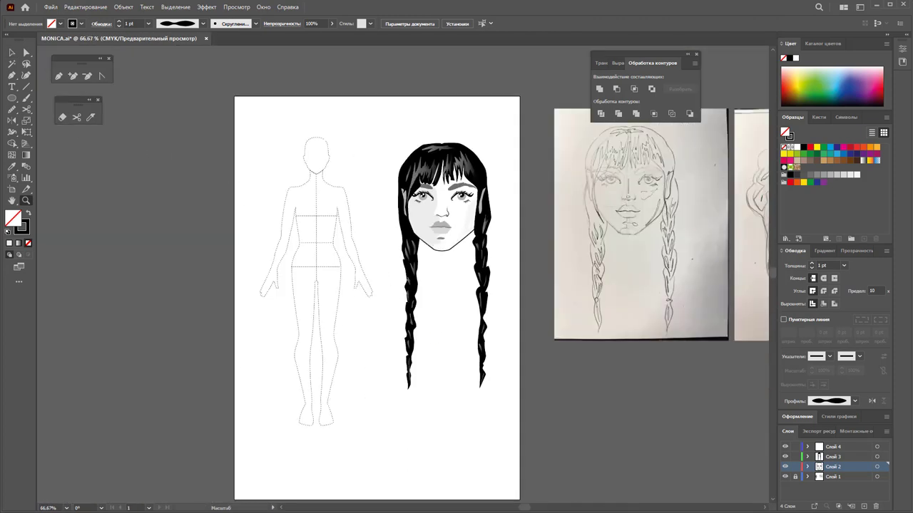
pyautogui.click(11, 52)
pyautogui.moveTo(364, 133); pyautogui.dragTo(497, 412)
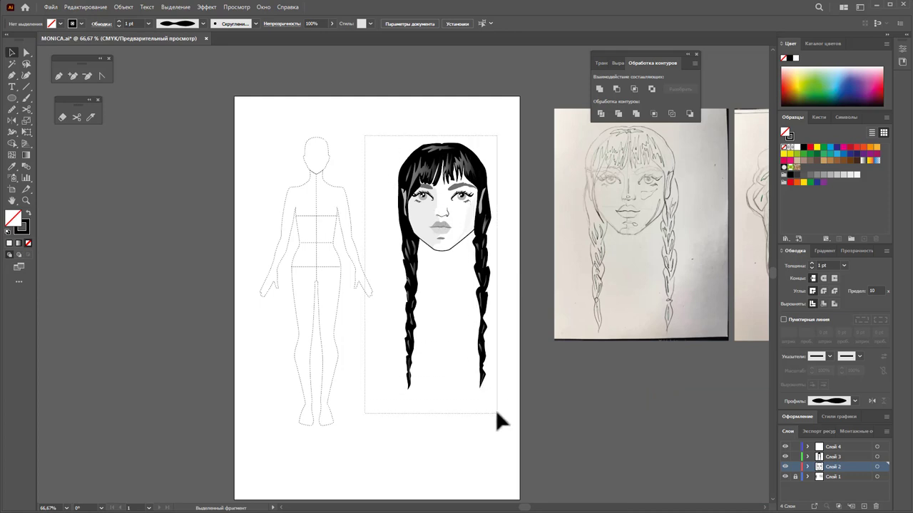
pyautogui.rightClick(457, 256)
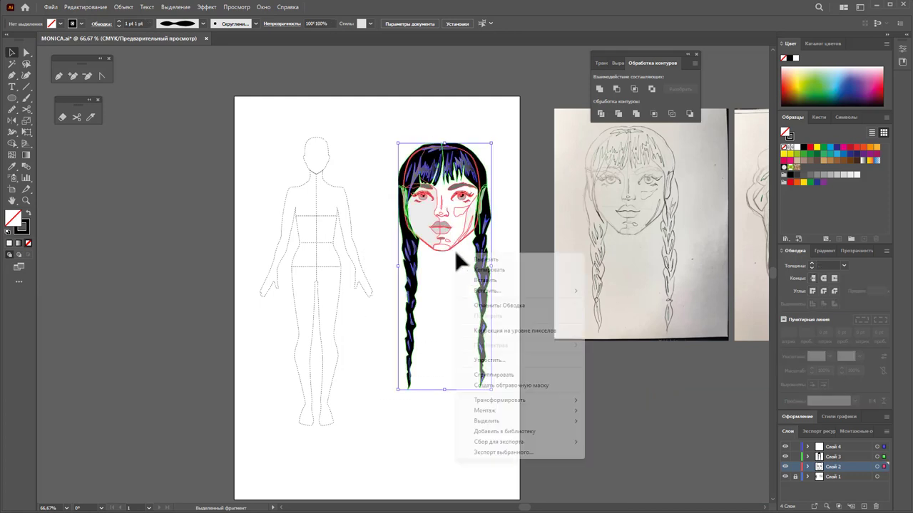
pyautogui.click(496, 375)
# Shrink the face-and-hair group to about 26 mm wide and place it on the croquis head
pyautogui.click(435, 397)
pyautogui.moveTo(463, 235); pyautogui.dragTo(349, 228)
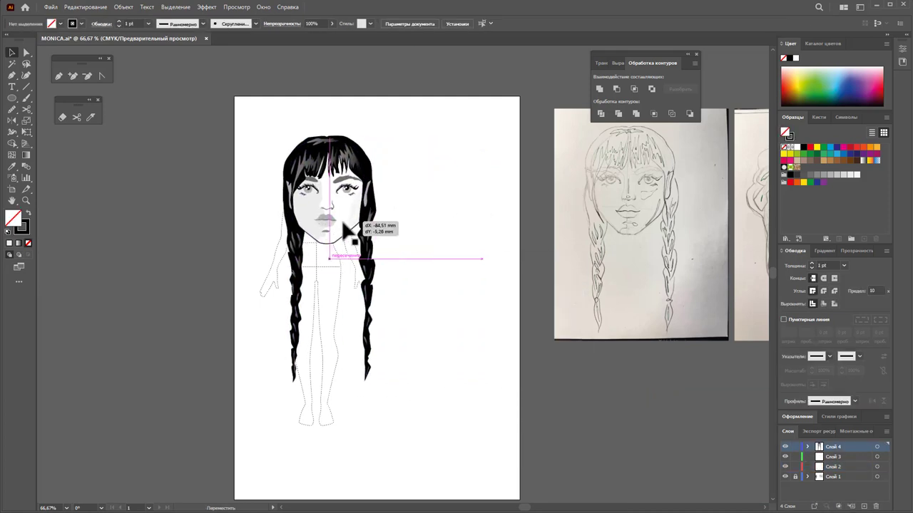
pyautogui.moveTo(377, 382); pyautogui.dragTo(350, 312)
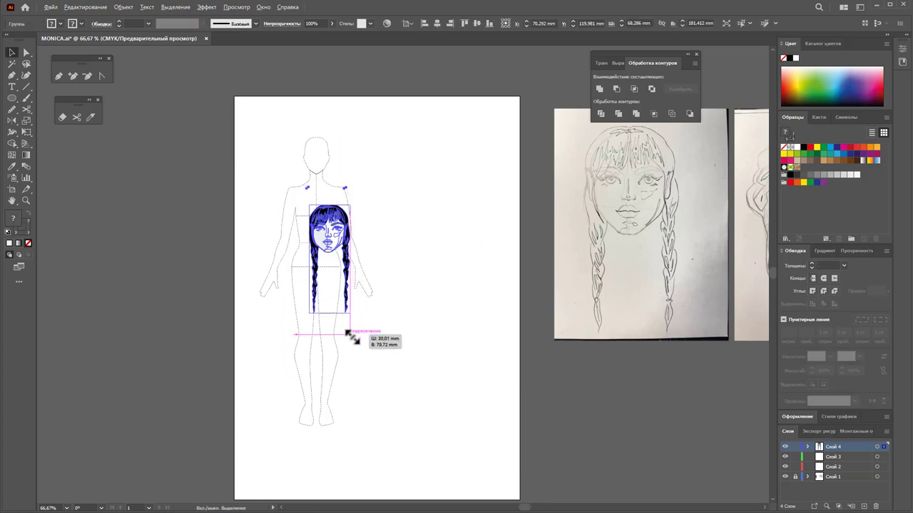
pyautogui.moveTo(312, 235); pyautogui.dragTo(345, 161)
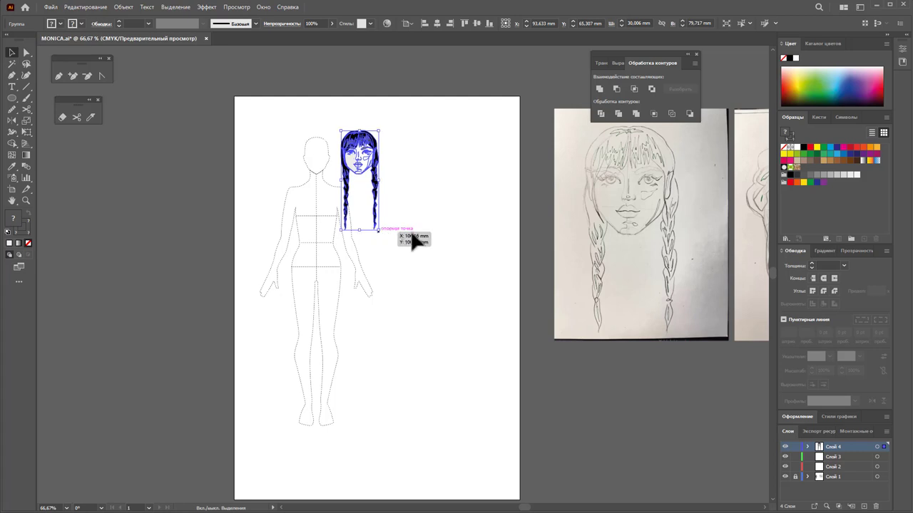
pyautogui.moveTo(379, 148)
pyautogui.mouseDown()
pyautogui.moveTo(292, 156)
pyautogui.moveTo(298, 165)
pyautogui.moveTo(318, 164)
pyautogui.mouseUp()
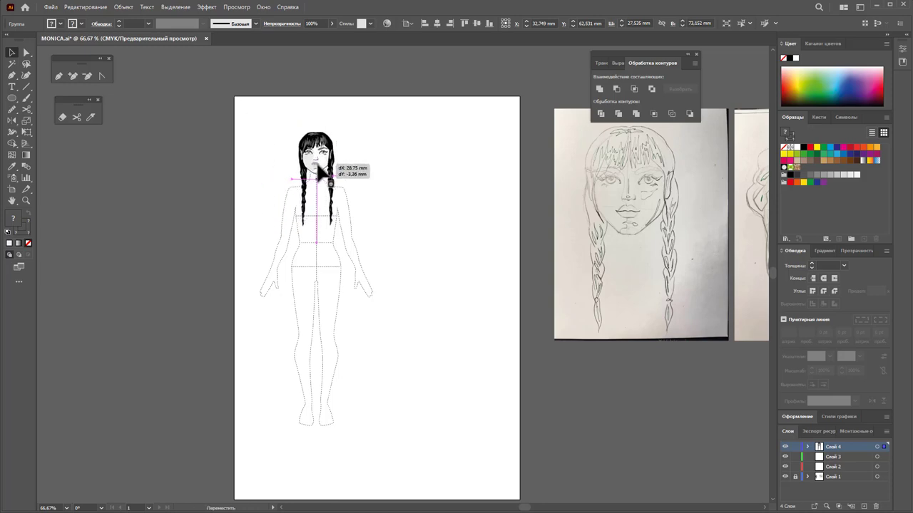
pyautogui.click(375, 169)
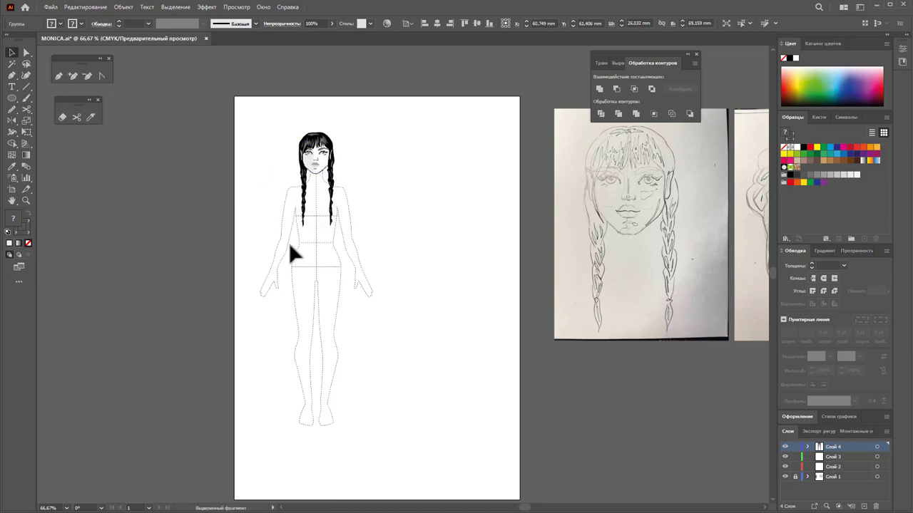
# Move the face-and-hair group aside and place a duplicate of the croquis head outline over the face
pyautogui.moveTo(315, 193); pyautogui.dragTo(448, 278)
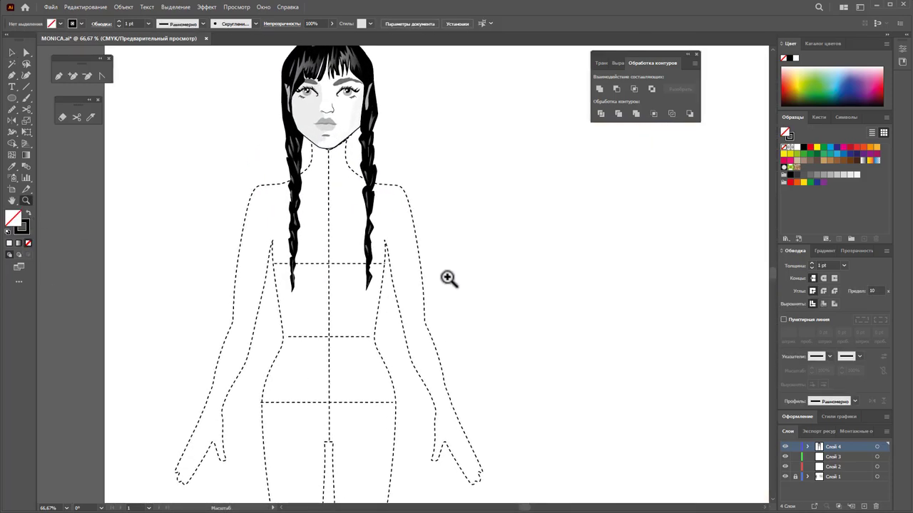
pyautogui.press('v')
pyautogui.moveTo(334, 176); pyautogui.dragTo(438, 183)
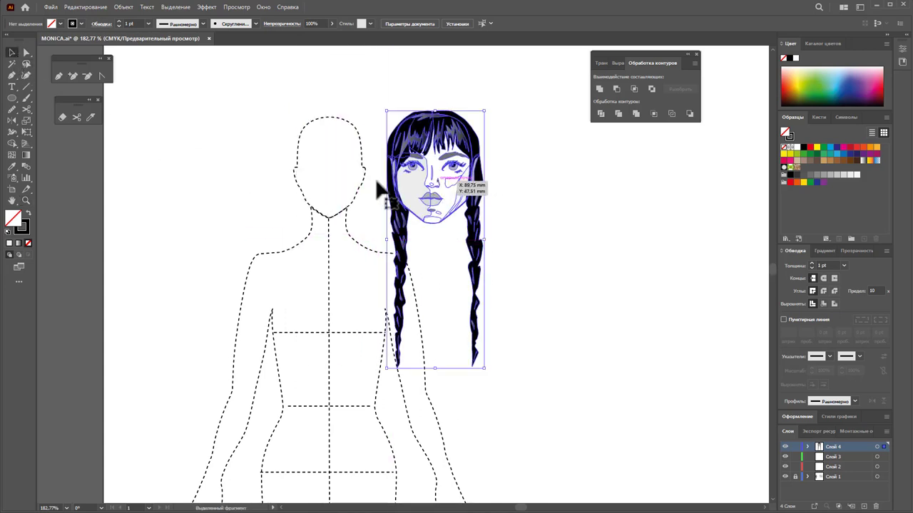
pyautogui.click(360, 155)
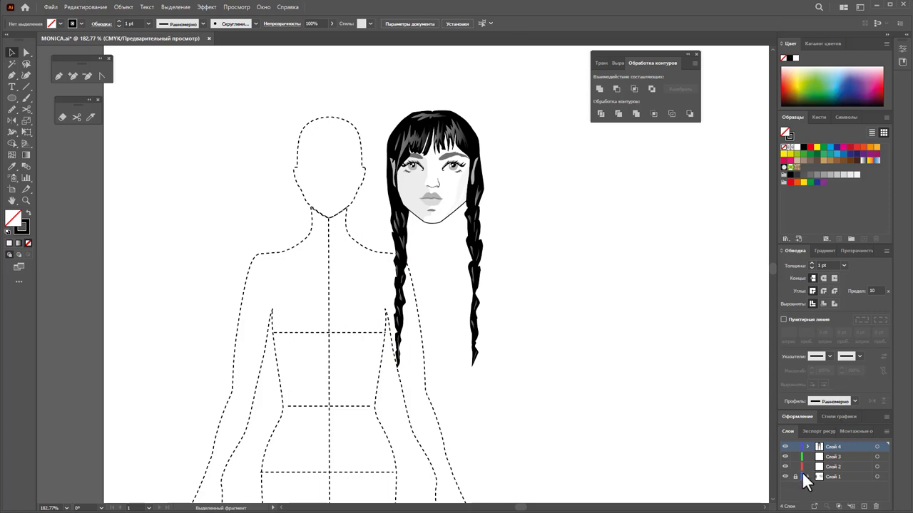
pyautogui.moveTo(365, 177); pyautogui.dragTo(578, 184)
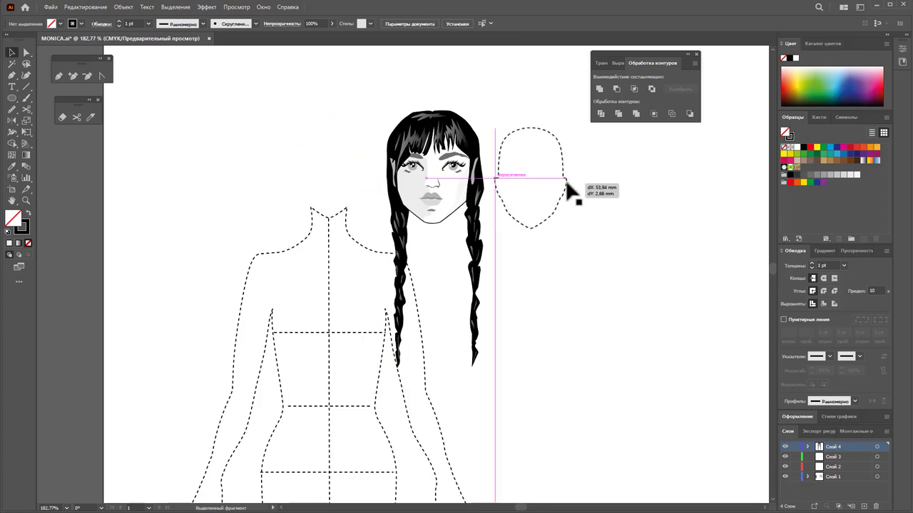
pyautogui.click(582, 219)
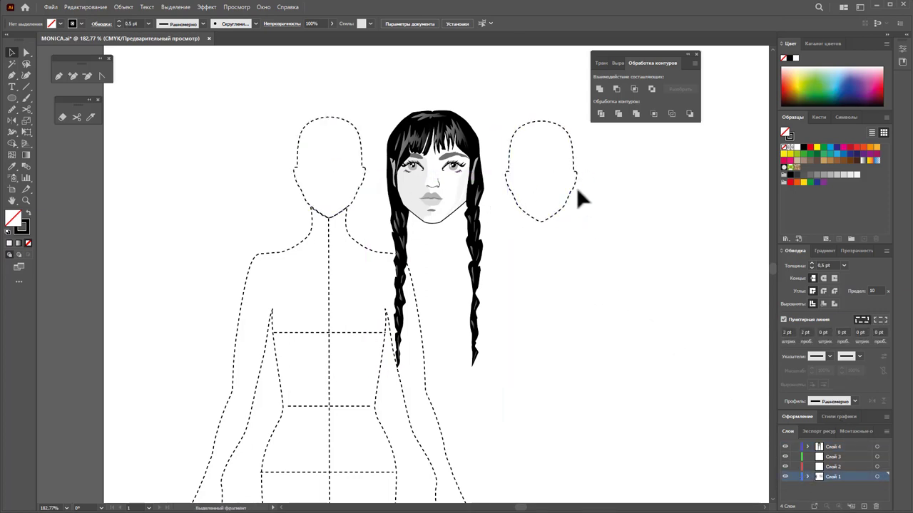
pyautogui.moveTo(543, 201); pyautogui.dragTo(434, 203)
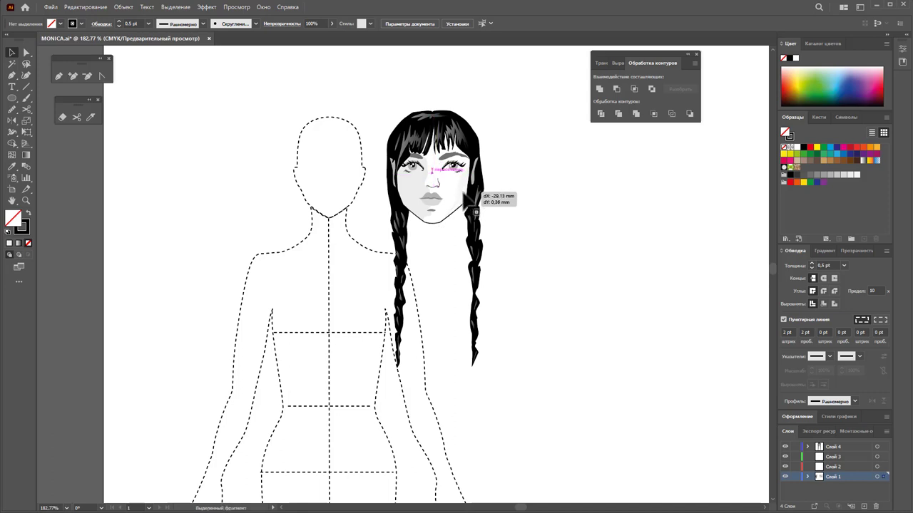
# Nest layer Слой 1 inside Слой 4, fill the head copy red, and scale the group to match it
pyautogui.moveTo(838, 462); pyautogui.dragTo(834, 447)
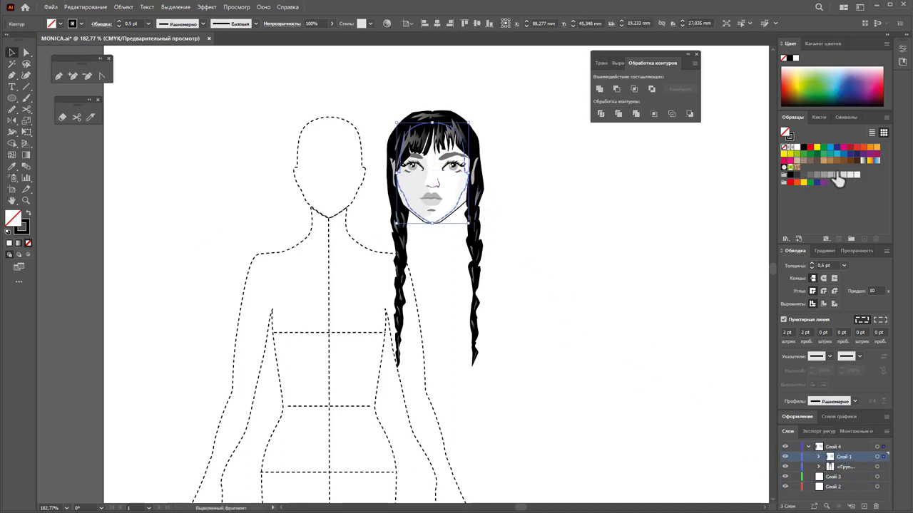
pyautogui.click(810, 148)
pyautogui.click(542, 186)
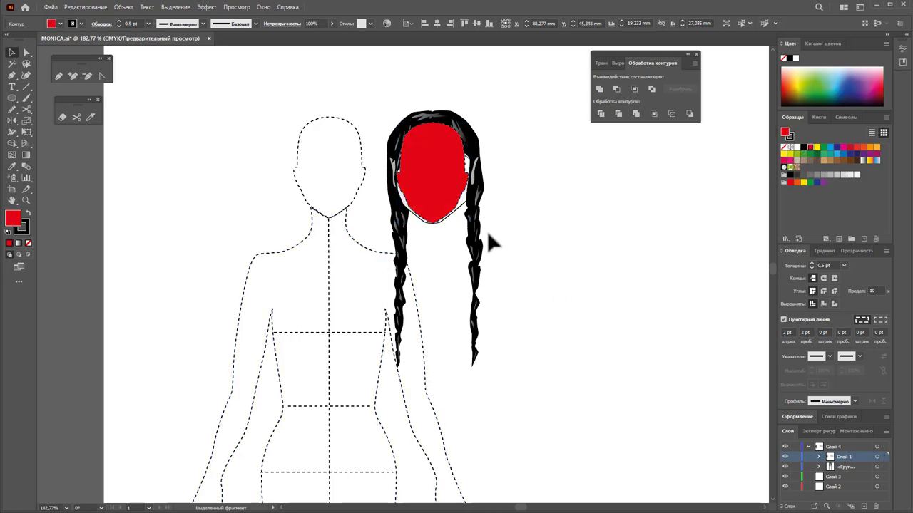
pyautogui.click(478, 163)
pyautogui.click(524, 193)
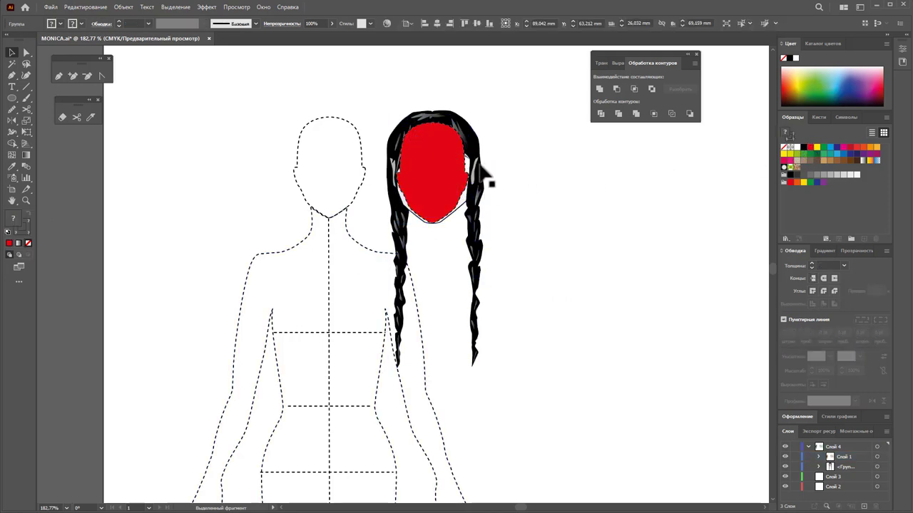
pyautogui.click(480, 128)
pyautogui.moveTo(484, 111); pyautogui.dragTo(480, 123)
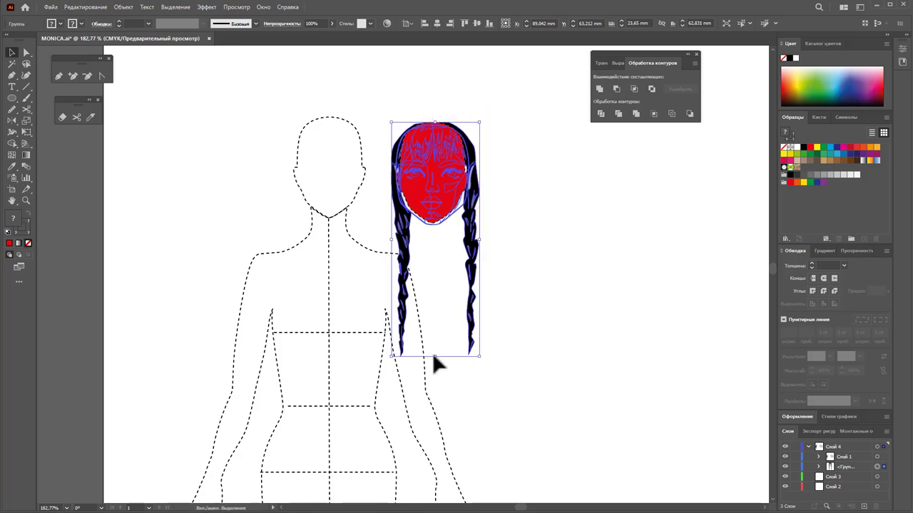
pyautogui.moveTo(432, 352); pyautogui.dragTo(432, 350)
pyautogui.click(489, 351)
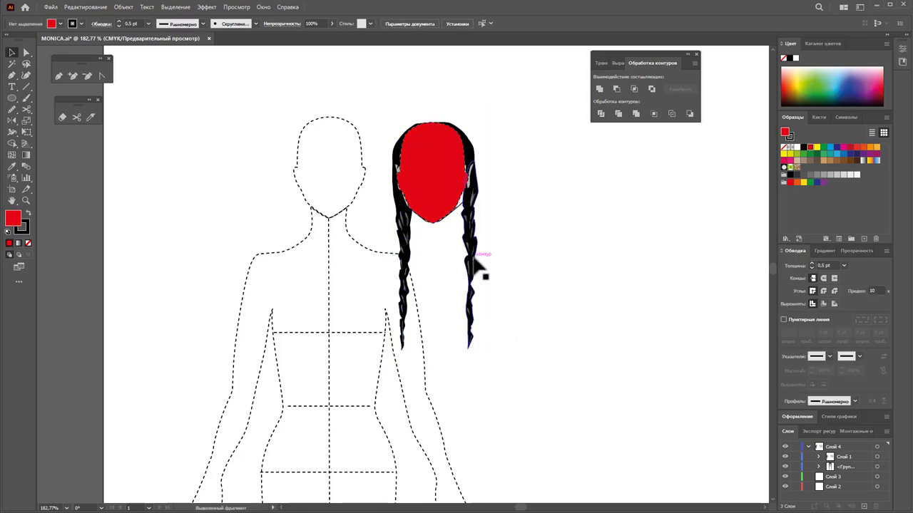
# Set the resized drawing on the croquis head, bring it to front, and delete the red head copy
pyautogui.moveTo(471, 266)
pyautogui.mouseDown()
pyautogui.moveTo(415, 267)
pyautogui.moveTo(371, 255)
pyautogui.mouseUp()
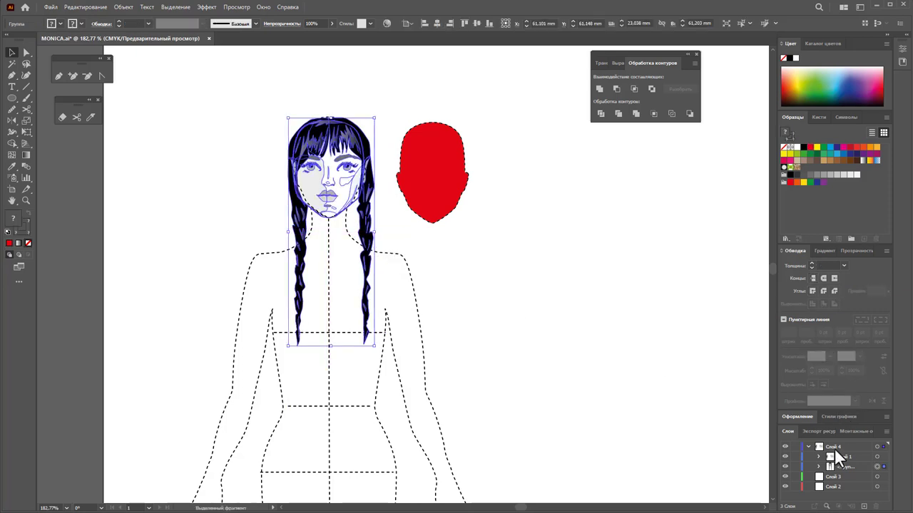
pyautogui.rightClick(362, 183)
pyautogui.moveTo(461, 338)
pyautogui.click(528, 347)
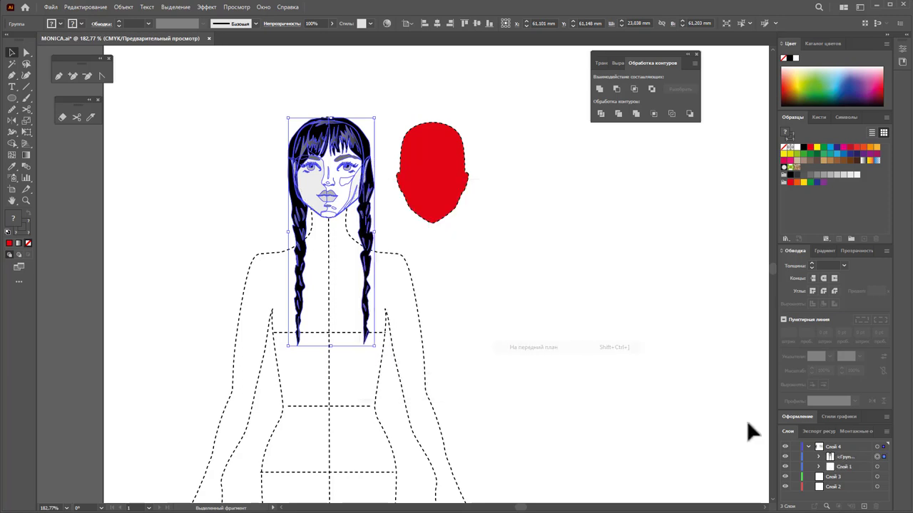
pyautogui.click(458, 227)
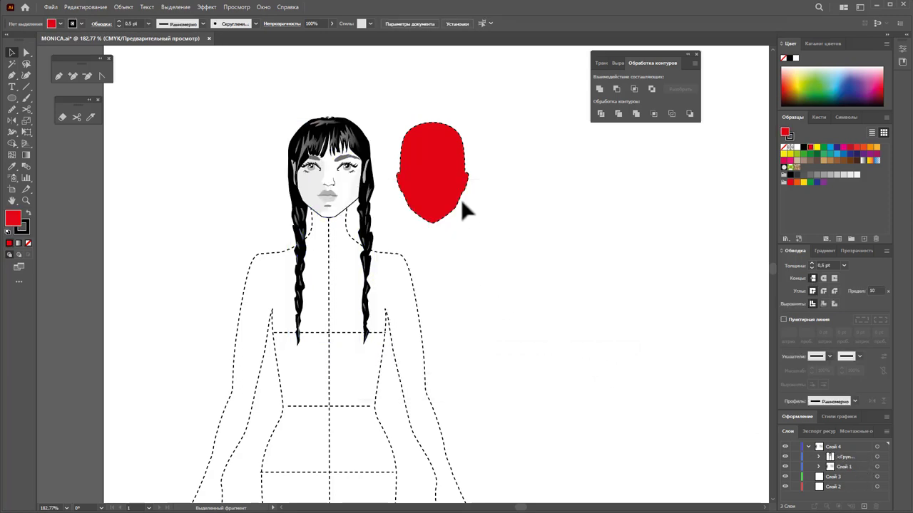
pyautogui.click(461, 199)
pyautogui.press('Delete')
# Change all the croquis figure outlines from dashed to solid lines
pyautogui.scroll(-3, 499, 271)
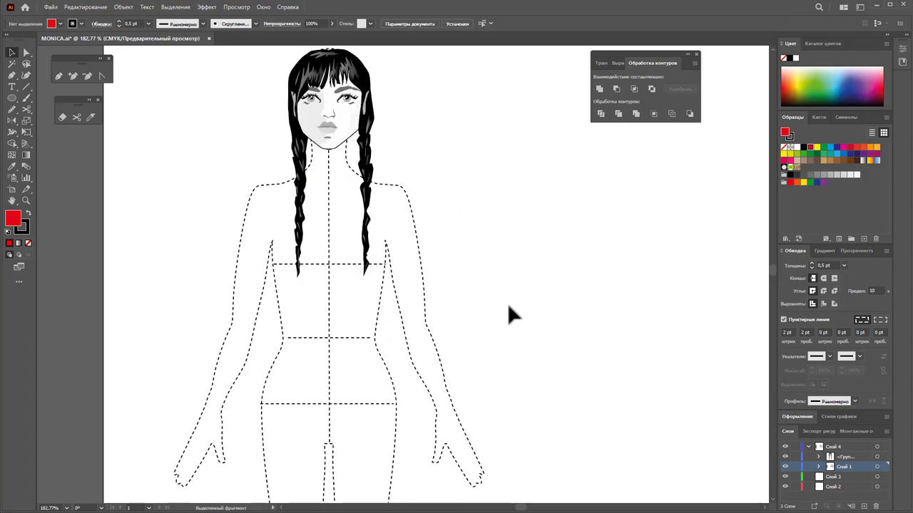
pyautogui.press('z')
pyautogui.keyDown('alt'); pyautogui.click(420, 347); pyautogui.keyUp('alt')
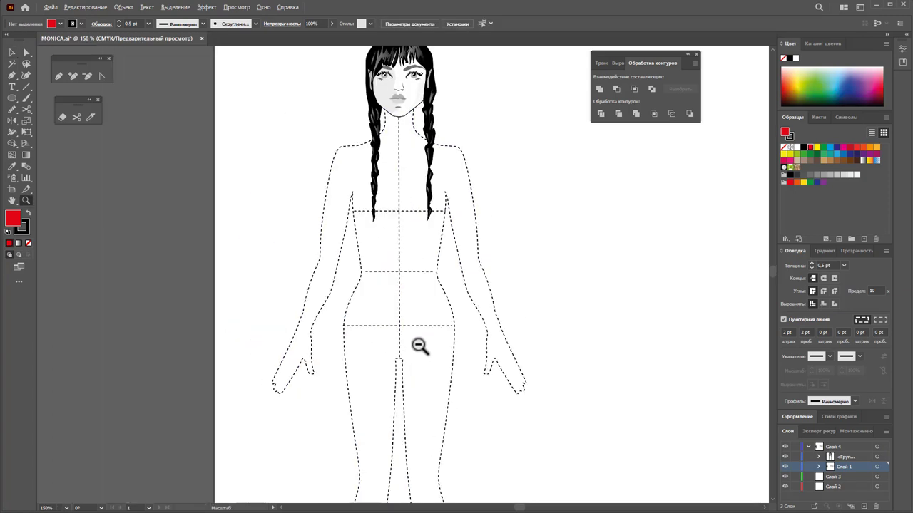
pyautogui.click(12, 52)
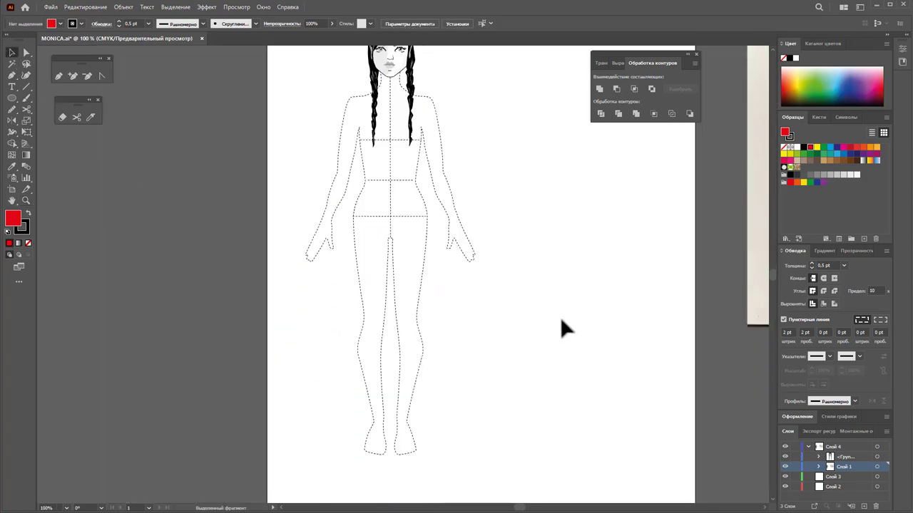
pyautogui.moveTo(583, 332); pyautogui.dragTo(305, 188)
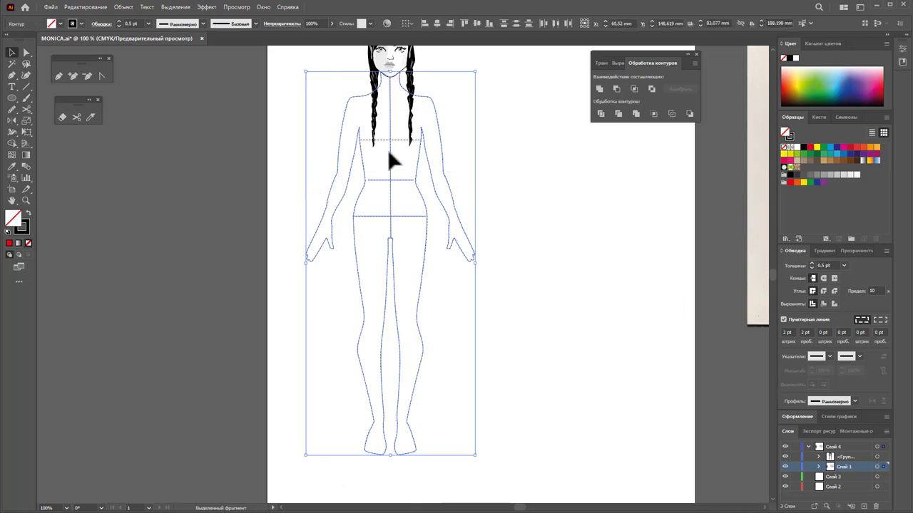
pyautogui.click(784, 319)
pyautogui.click(618, 327)
# Set the hair stroke to None and zoom out to 66.67% to view the page and references
pyautogui.scroll(2, 592, 329)
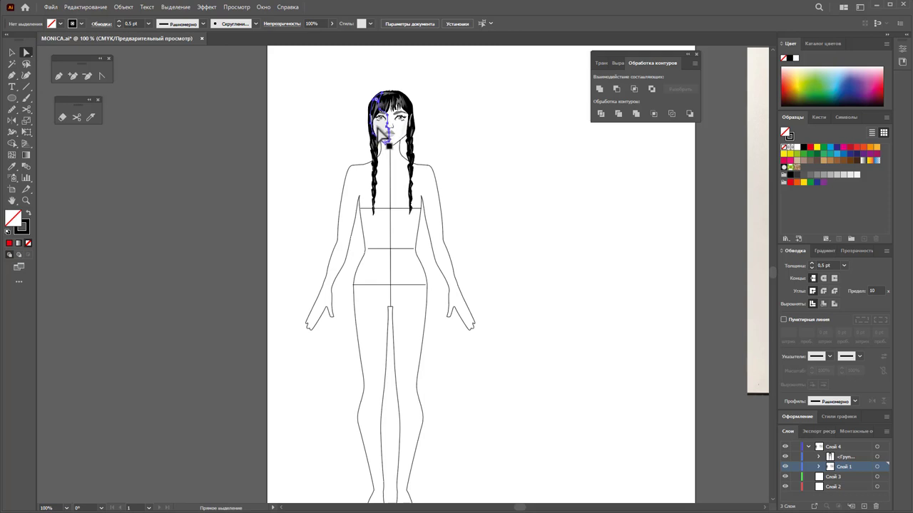
pyautogui.click(27, 243)
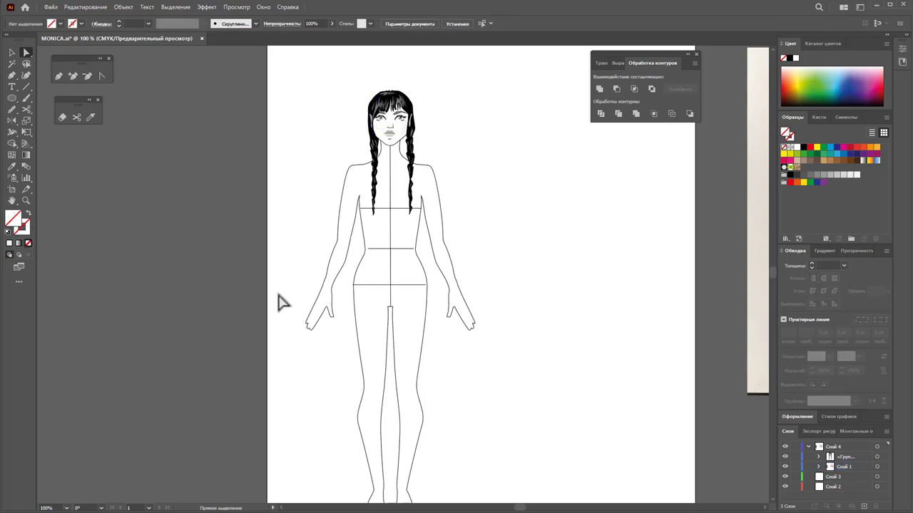
pyautogui.scroll(-2, 574, 310)
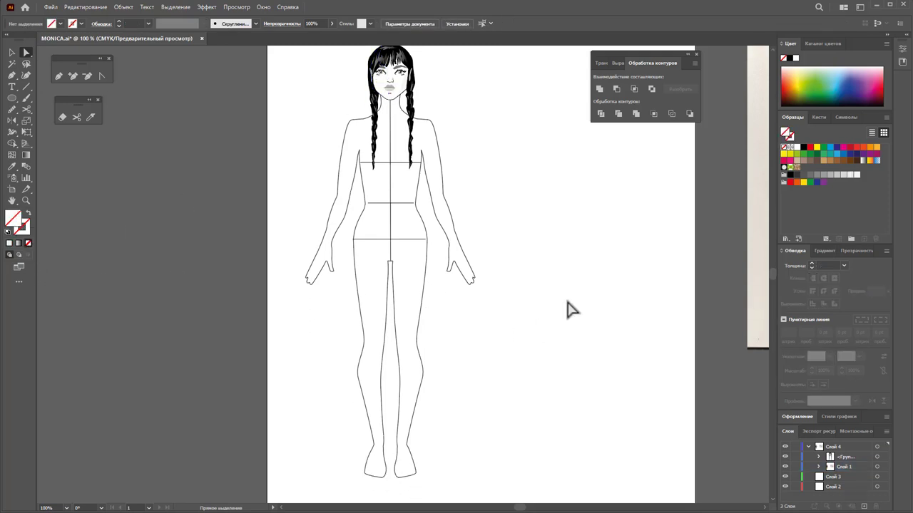
pyautogui.scroll(1, 568, 307)
pyautogui.press('z')
pyautogui.keyDown('alt'); pyautogui.click(551, 297); pyautogui.keyUp('alt')
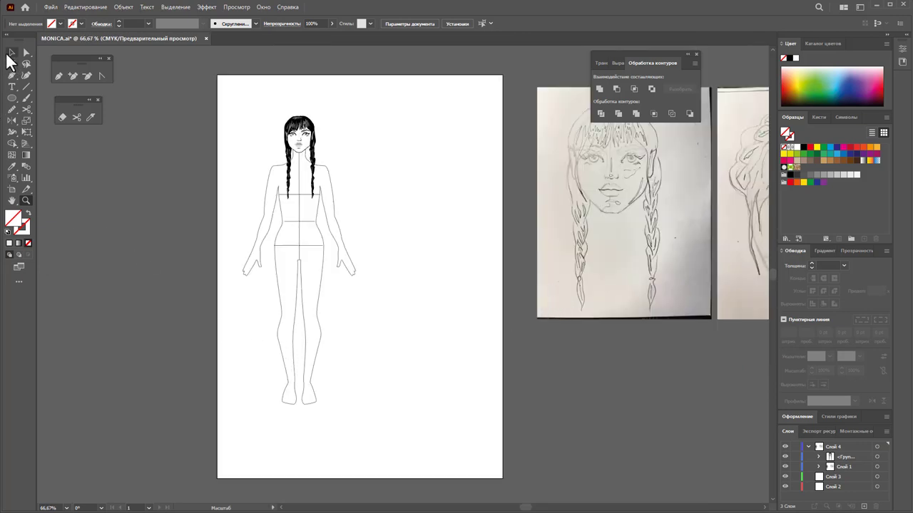
# Duplicate the whole figure and place the copy to the right of the original
pyautogui.click(8, 53)
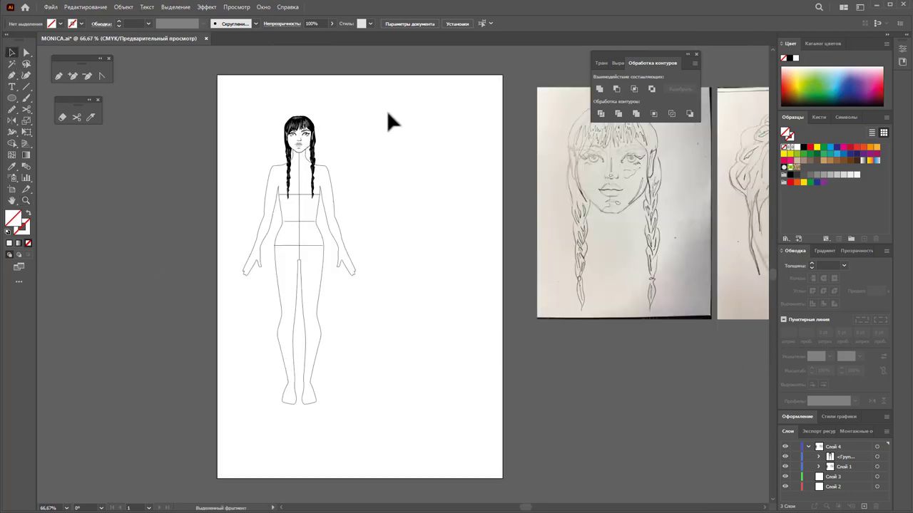
pyautogui.moveTo(388, 114); pyautogui.dragTo(227, 413)
pyautogui.moveTo(301, 284); pyautogui.dragTo(424, 286)
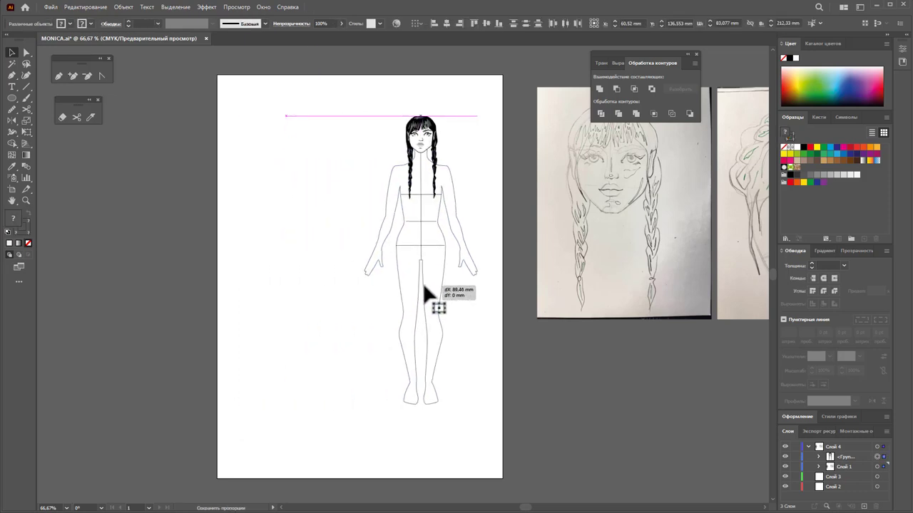
pyautogui.click(481, 360)
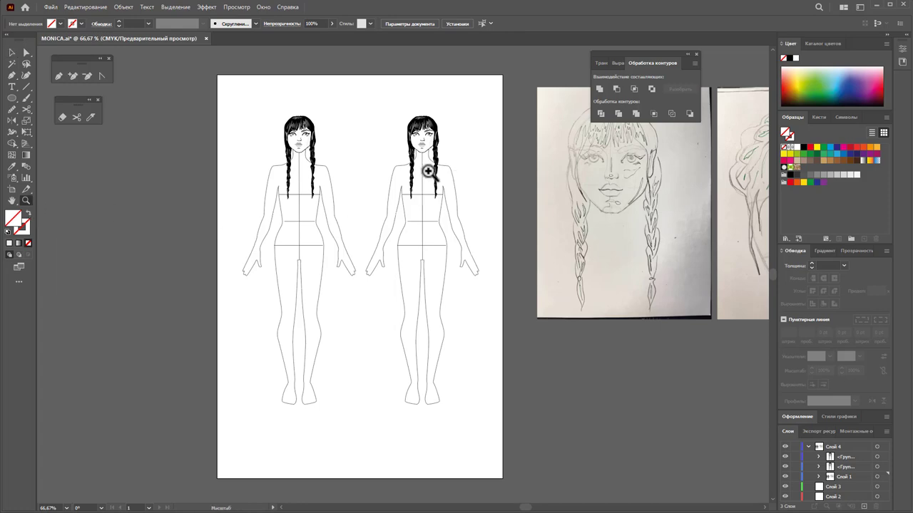
# Zoom in on the copied figure's face and select its hair and face group
pyautogui.moveTo(428, 146); pyautogui.dragTo(699, 259)
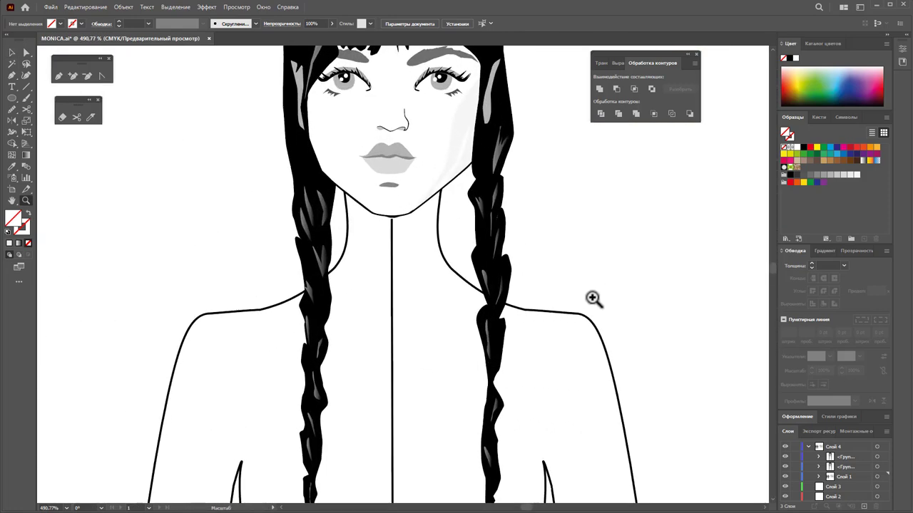
pyautogui.scroll(2, 592, 299)
pyautogui.click(12, 53)
pyautogui.click(403, 114)
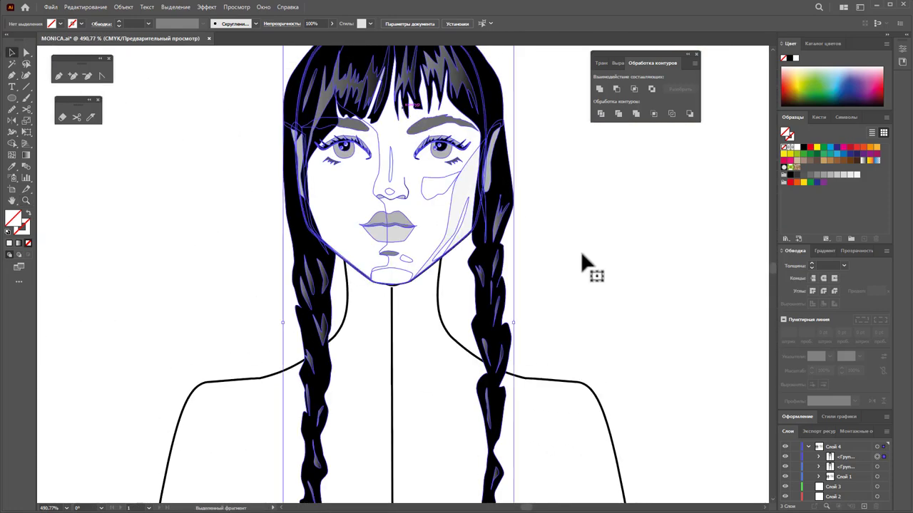
pyautogui.scroll(1, 580, 251)
pyautogui.scroll(1, 587, 280)
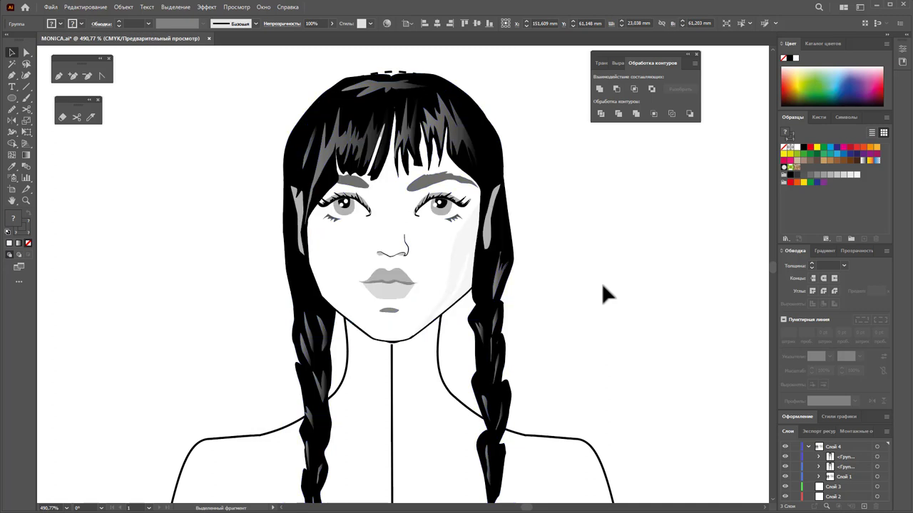
# Fill the copied figure's face path with pale near-white skin colour EFEBE6
pyautogui.click(27, 53)
pyautogui.click(422, 269)
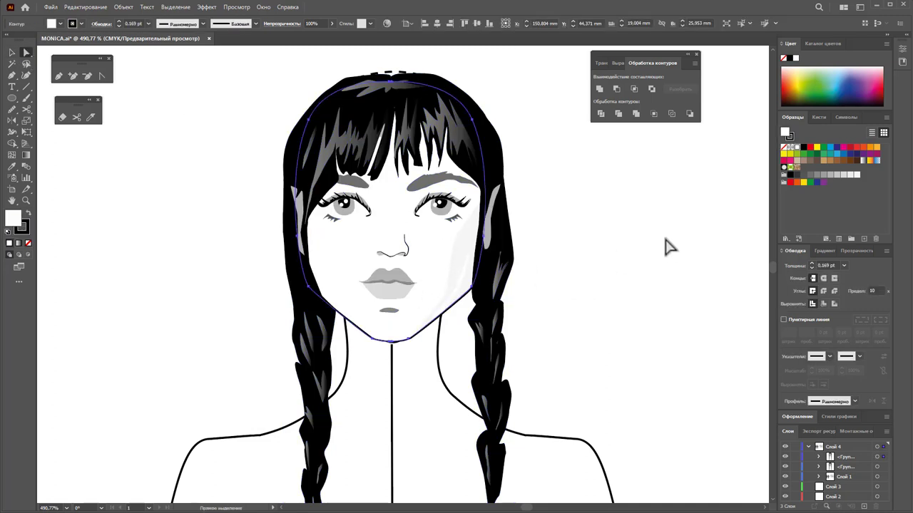
pyautogui.click(795, 164)
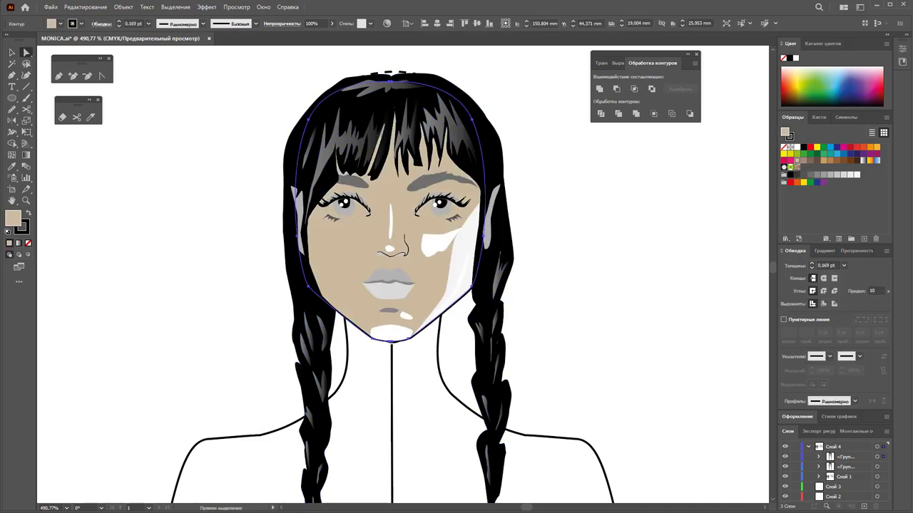
pyautogui.doubleClick(16, 220)
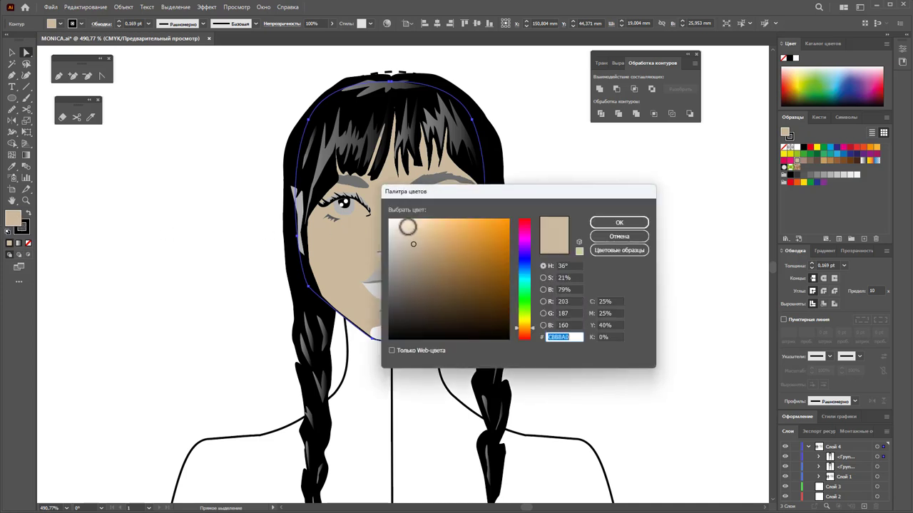
pyautogui.moveTo(408, 225); pyautogui.dragTo(393, 226)
pyautogui.click(636, 224)
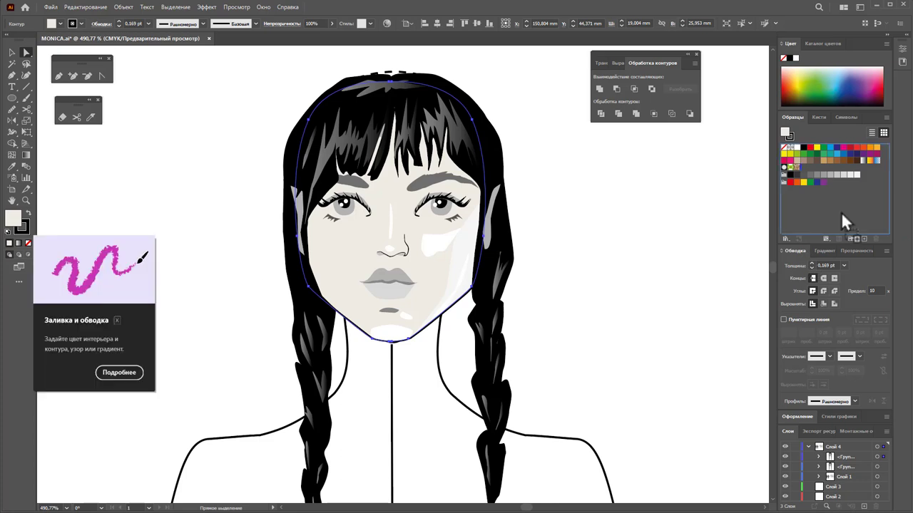
pyautogui.click(646, 294)
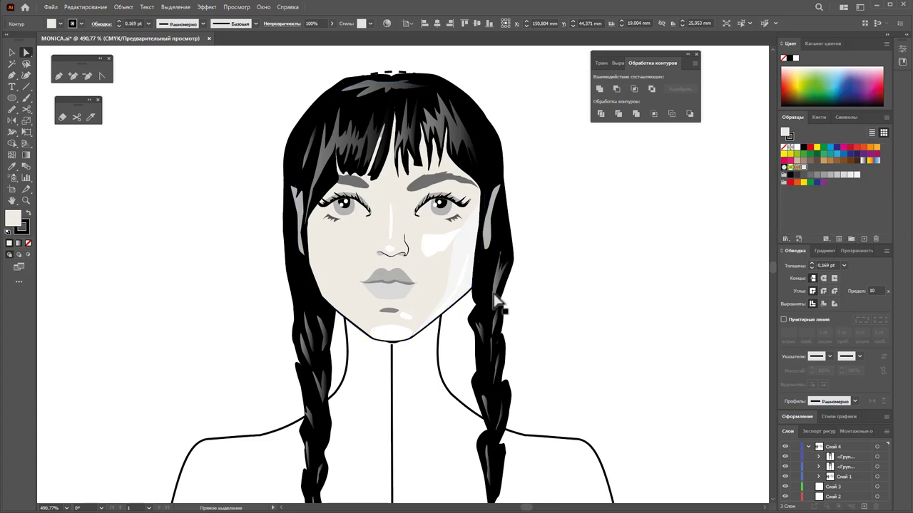
pyautogui.click(335, 261)
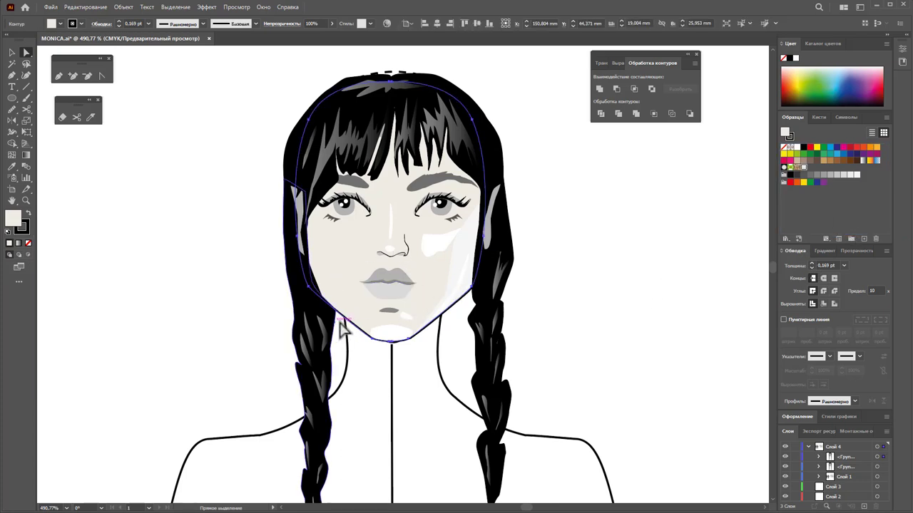
pyautogui.moveTo(341, 329); pyautogui.dragTo(362, 347)
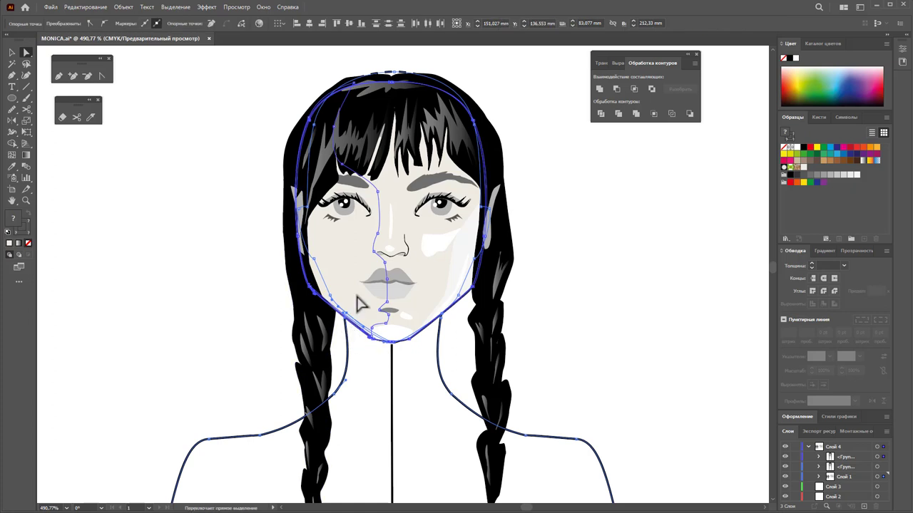
pyautogui.click(540, 278)
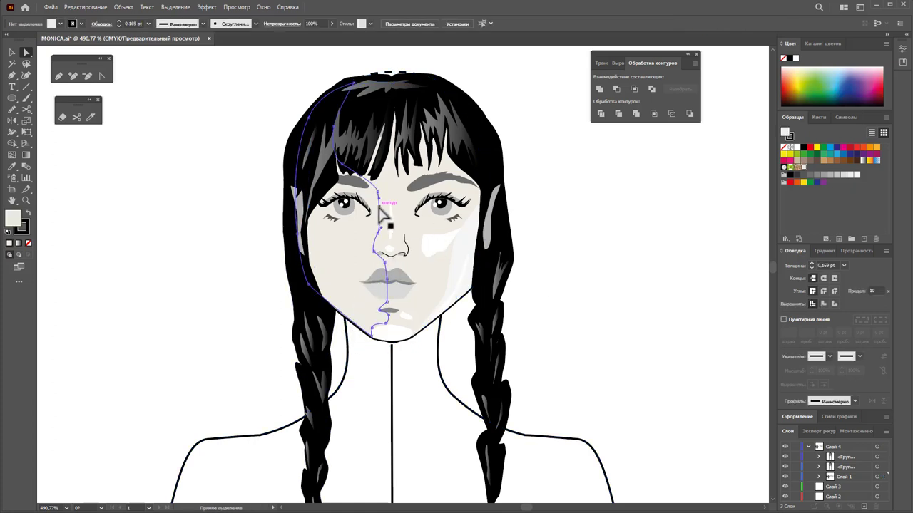
# Give the shading beside the nose a light cream DDD3CA fill
pyautogui.click(380, 209)
pyautogui.press('x')
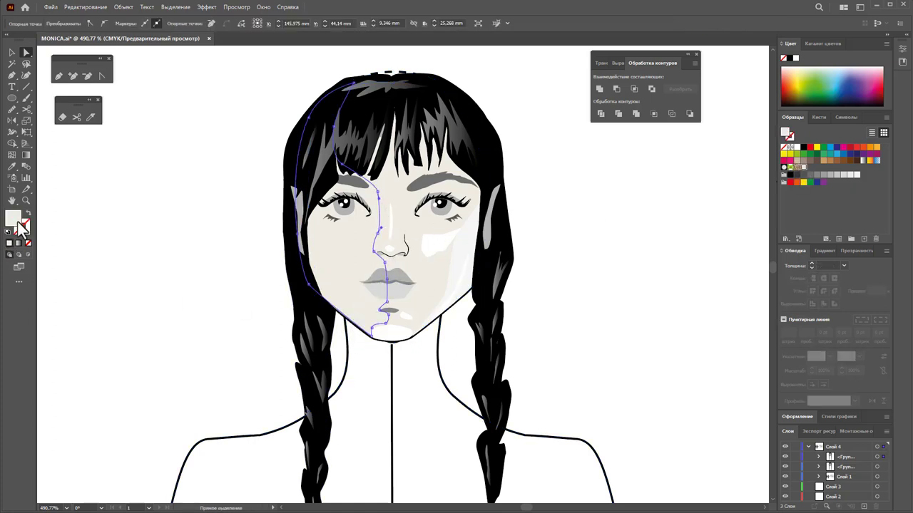
pyautogui.doubleClick(16, 220)
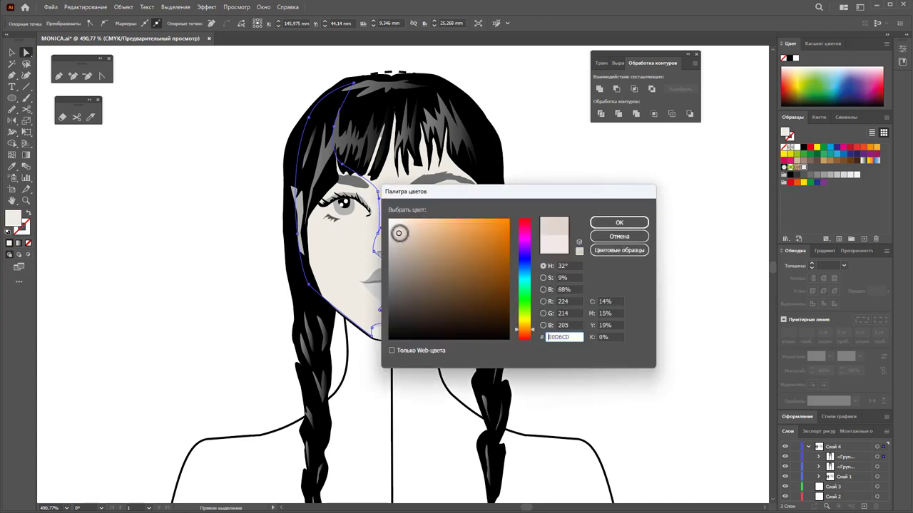
pyautogui.click(607, 236)
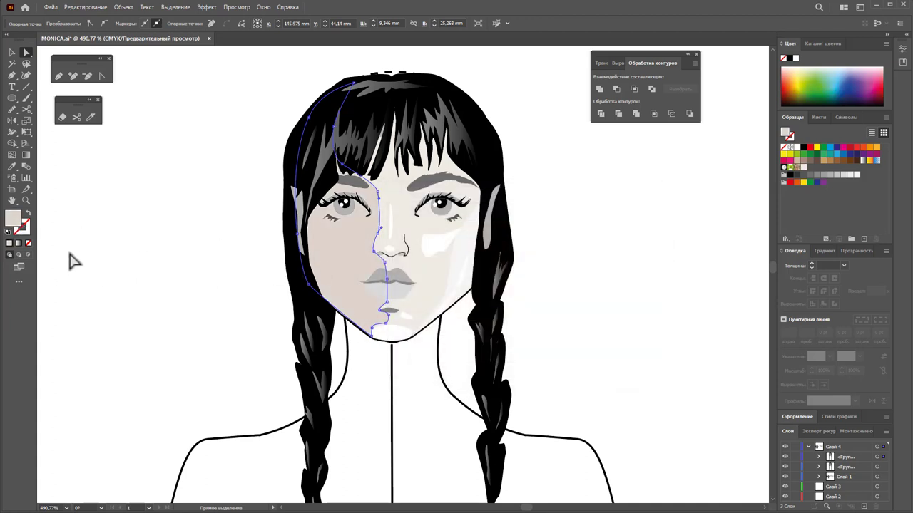
pyautogui.doubleClick(15, 219)
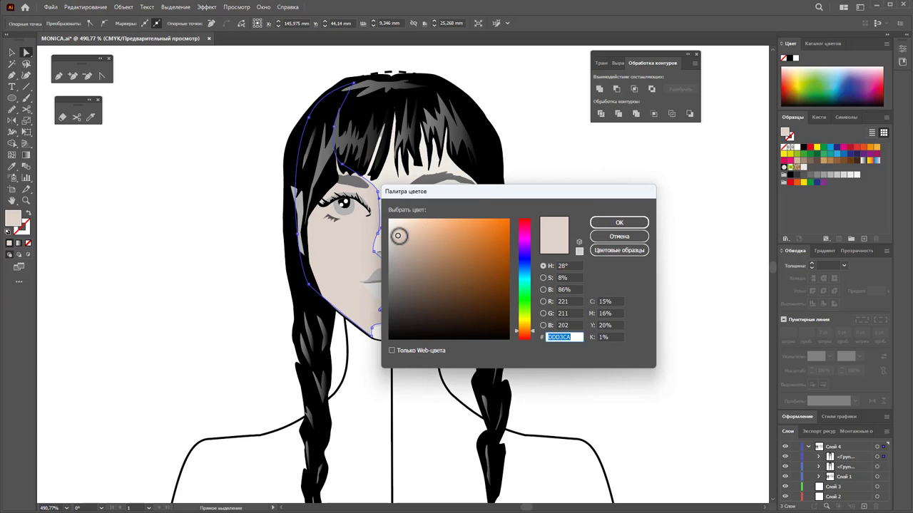
pyautogui.click(612, 223)
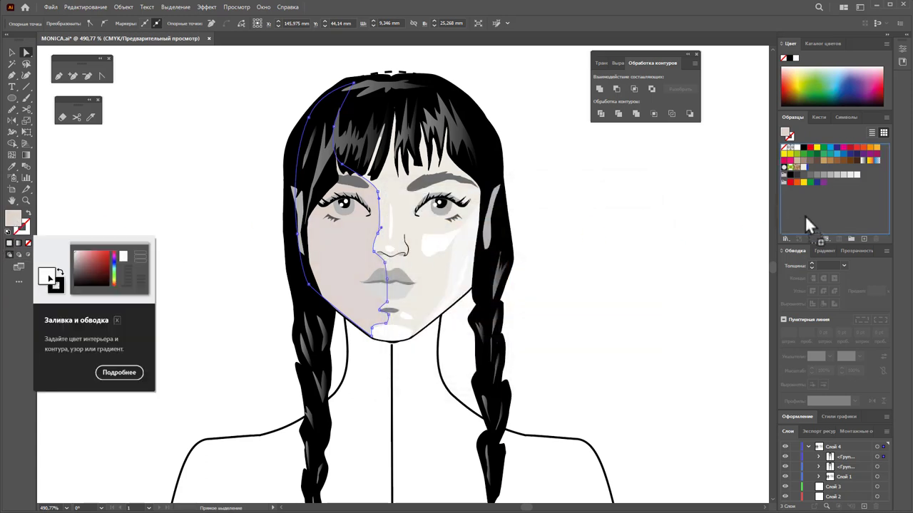
pyautogui.click(650, 261)
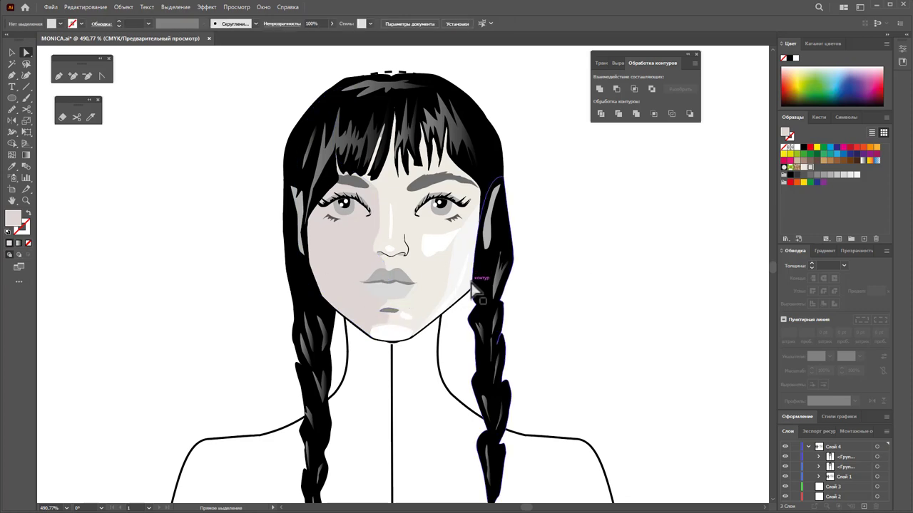
# Give the right cheek shading a light grey fill and the chin highlight an off-white fill
pyautogui.click(460, 251)
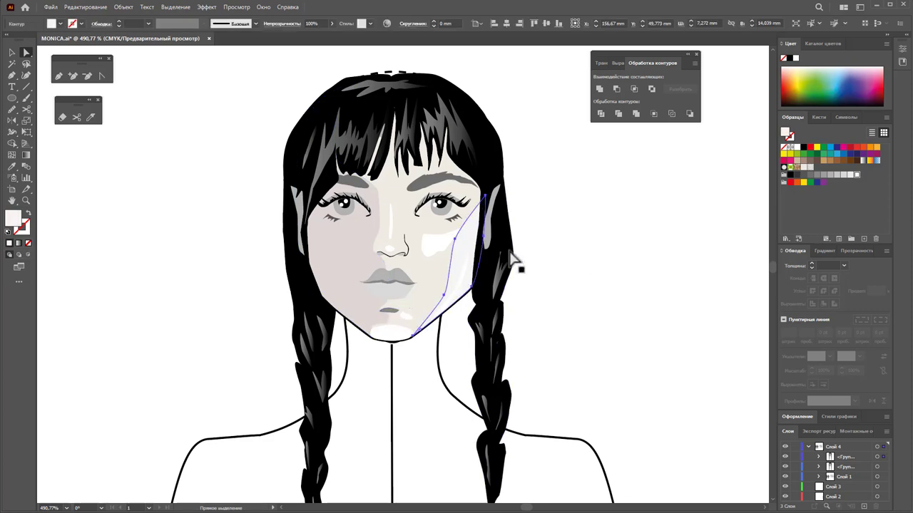
pyautogui.click(809, 171)
pyautogui.click(612, 324)
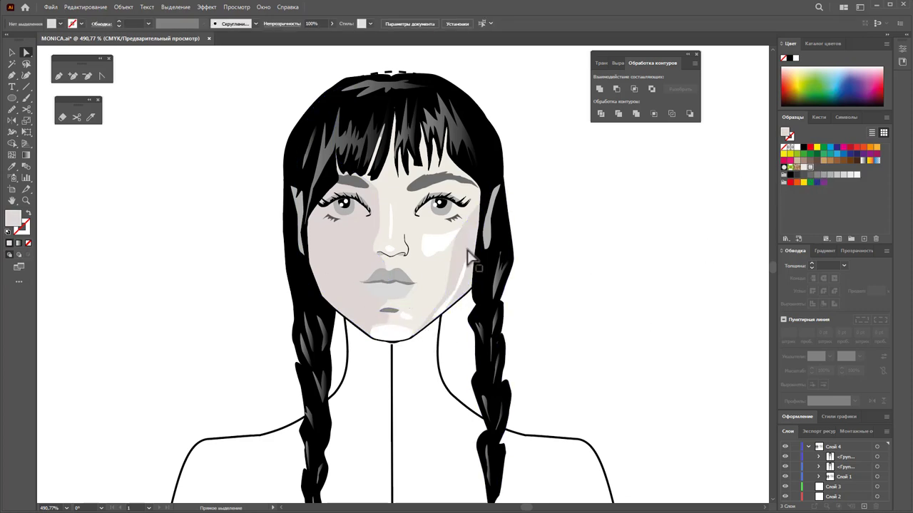
pyautogui.click(403, 340)
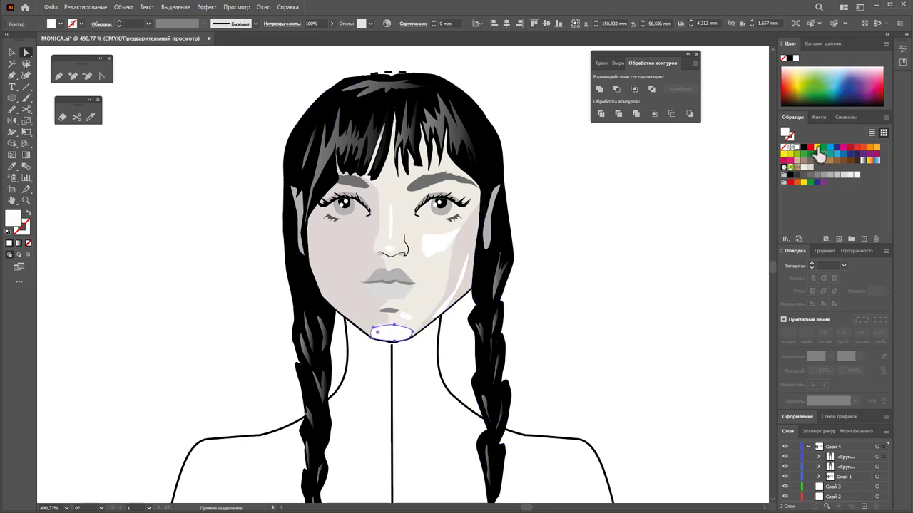
pyautogui.click(802, 172)
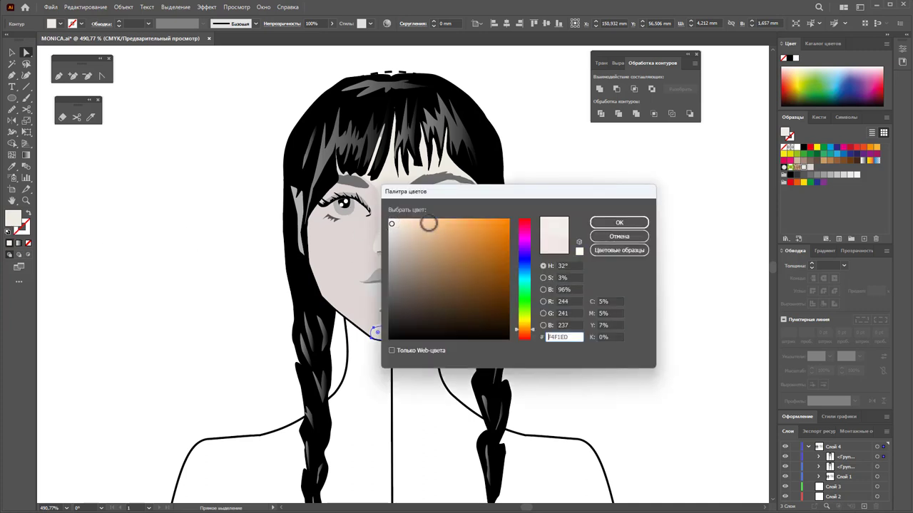
pyautogui.click(638, 223)
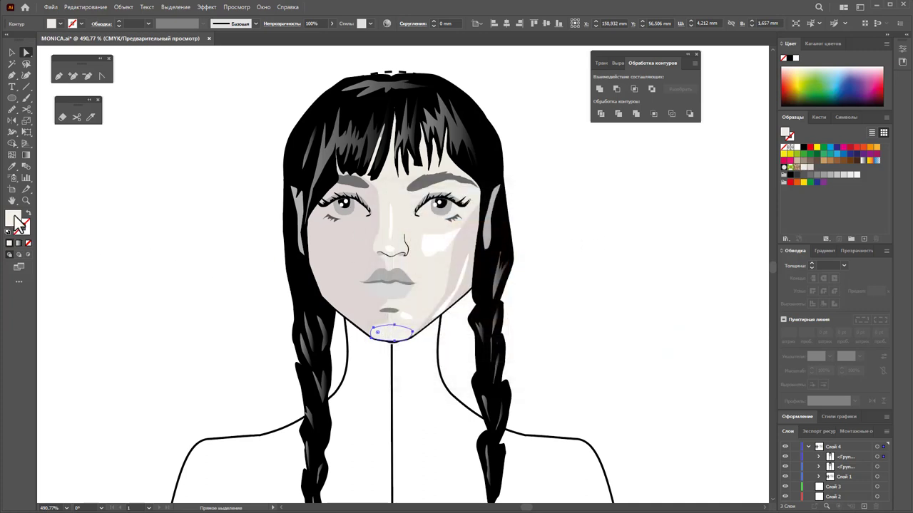
pyautogui.click(597, 271)
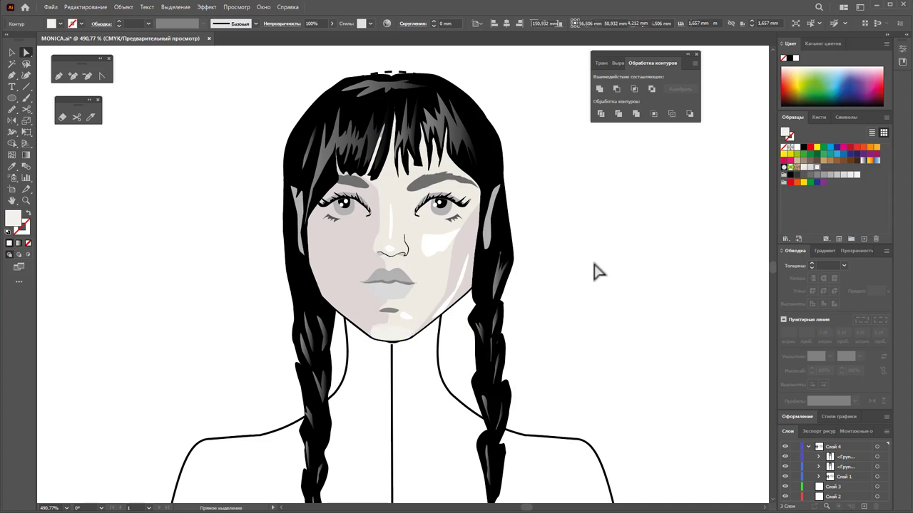
# Try selecting the chin, cheek and nose highlights, then isolate the face group for editing
pyautogui.click(405, 317)
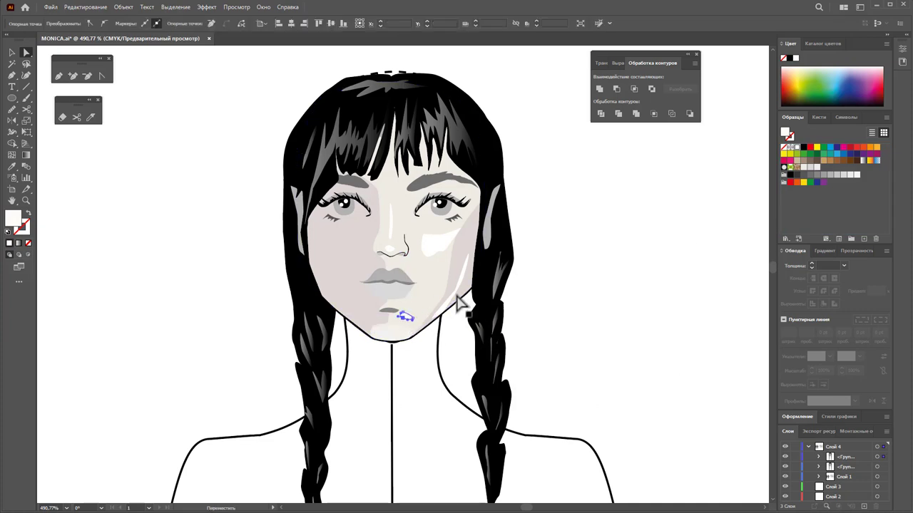
pyautogui.keyDown('shift'); pyautogui.click(456, 287); pyautogui.keyUp('shift')
pyautogui.keyDown('shift'); pyautogui.click(436, 241); pyautogui.keyUp('shift')
pyautogui.keyDown('shift'); pyautogui.click(396, 235); pyautogui.keyUp('shift')
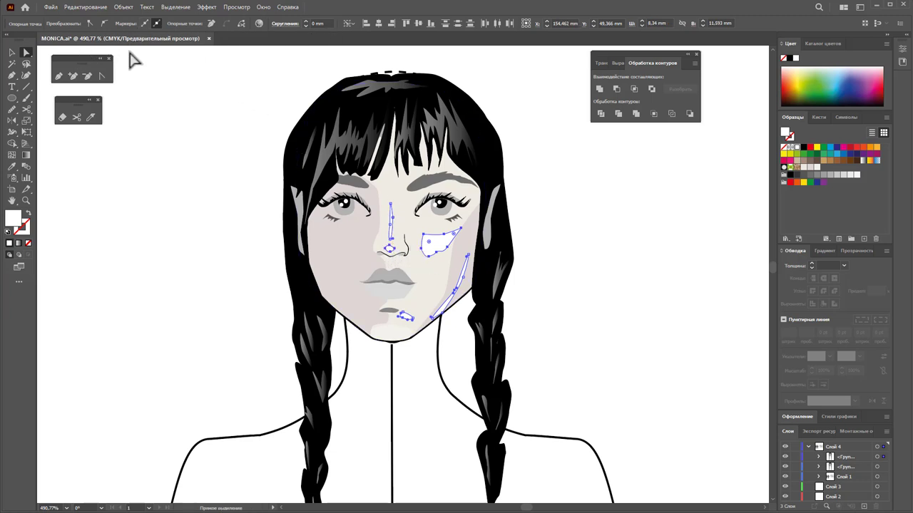
pyautogui.click(12, 53)
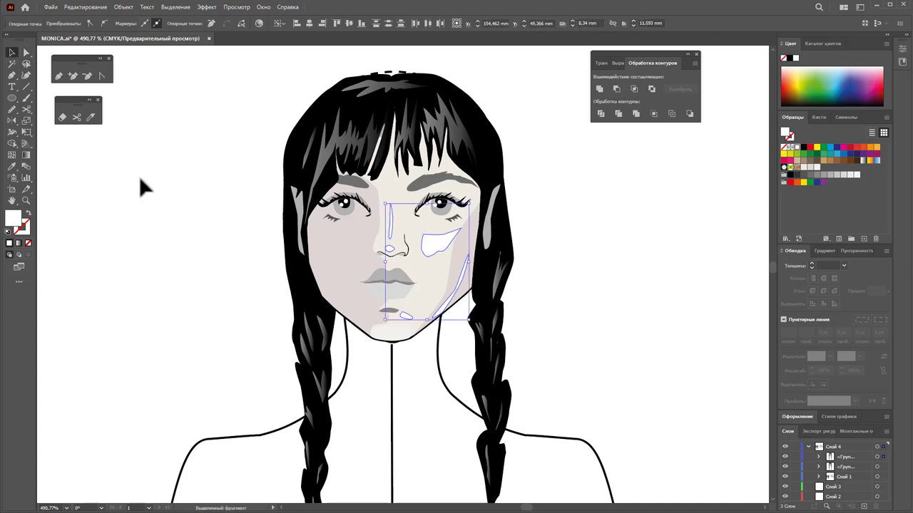
pyautogui.click(390, 214)
pyautogui.doubleClick(398, 227)
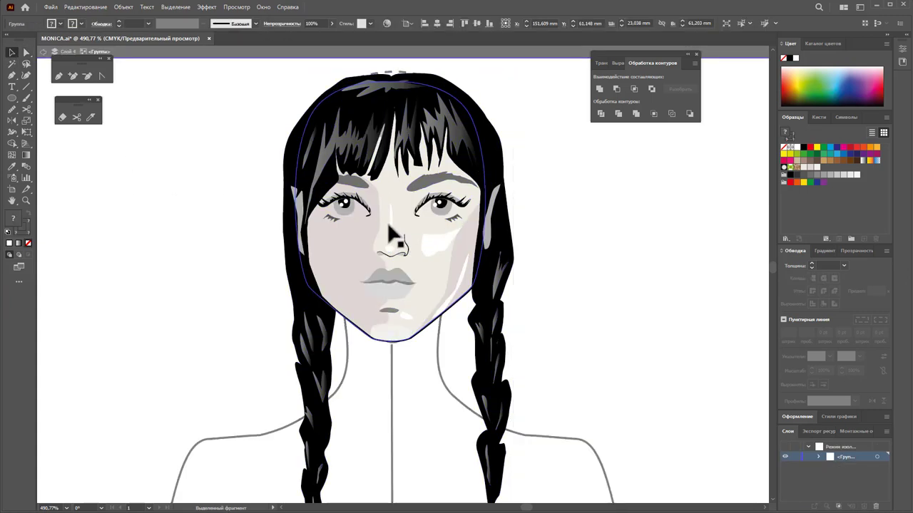
# Select the nose-bridge, cheek and chin highlights inside the face group, leaving the lips out
pyautogui.click(392, 232)
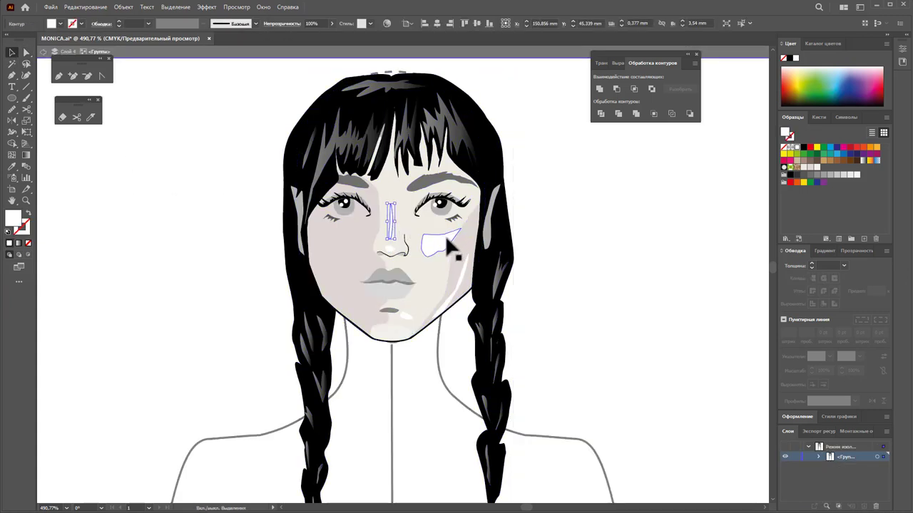
pyautogui.keyDown('shift'); pyautogui.click(448, 246); pyautogui.keyUp('shift')
pyautogui.keyDown('shift'); pyautogui.click(465, 290); pyautogui.keyUp('shift')
pyautogui.keyDown('shift'); pyautogui.click(398, 300); pyautogui.keyUp('shift')
pyautogui.keyDown('shift'); pyautogui.click(406, 315); pyautogui.keyUp('shift')
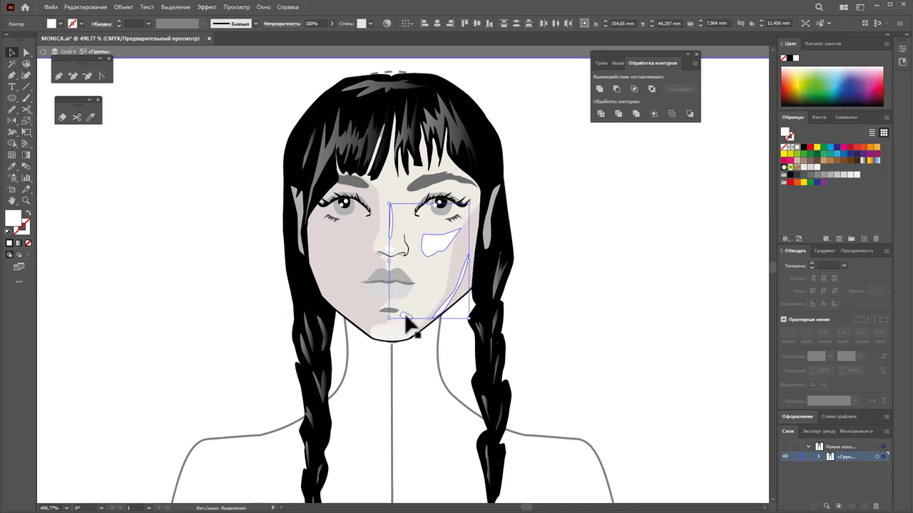
pyautogui.keyDown('shift'); pyautogui.click(391, 251); pyautogui.keyUp('shift')
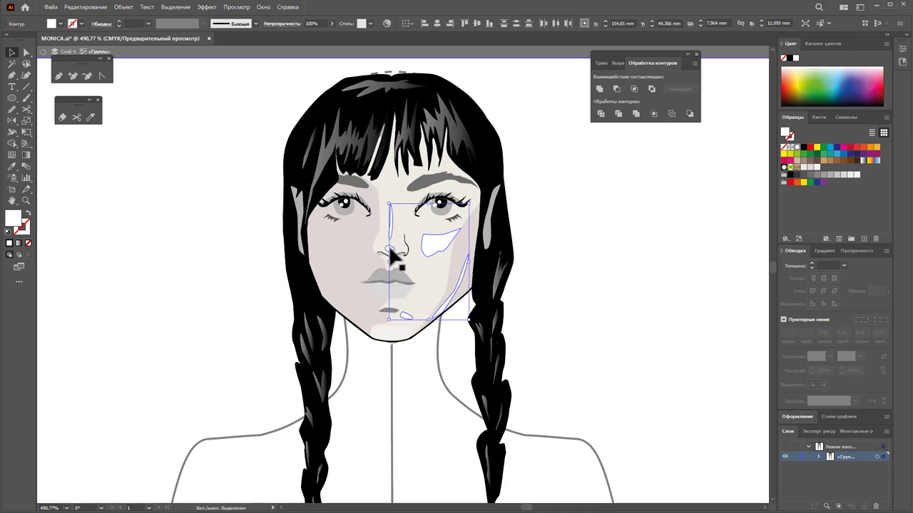
# Lower the selected highlights' opacity to 43%
pyautogui.click(331, 23)
pyautogui.click(332, 24)
pyautogui.moveTo(310, 36); pyautogui.dragTo(308, 37)
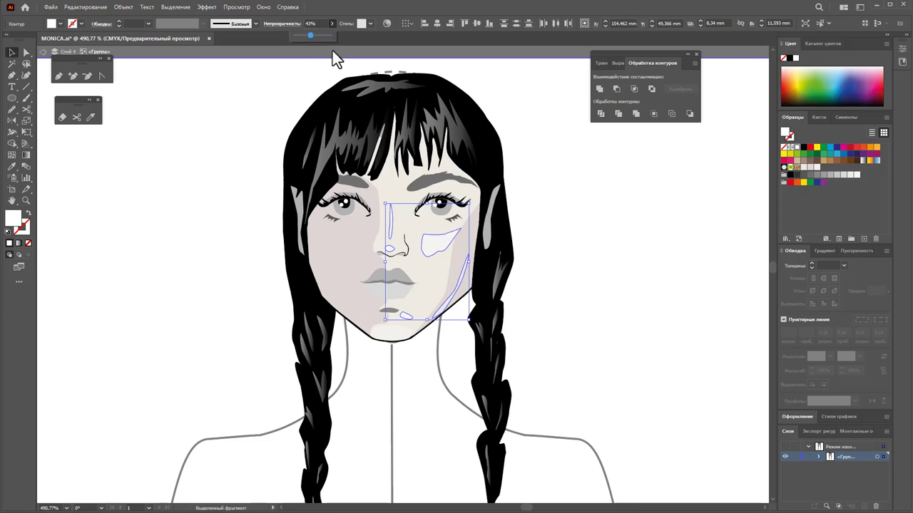
pyautogui.click(555, 187)
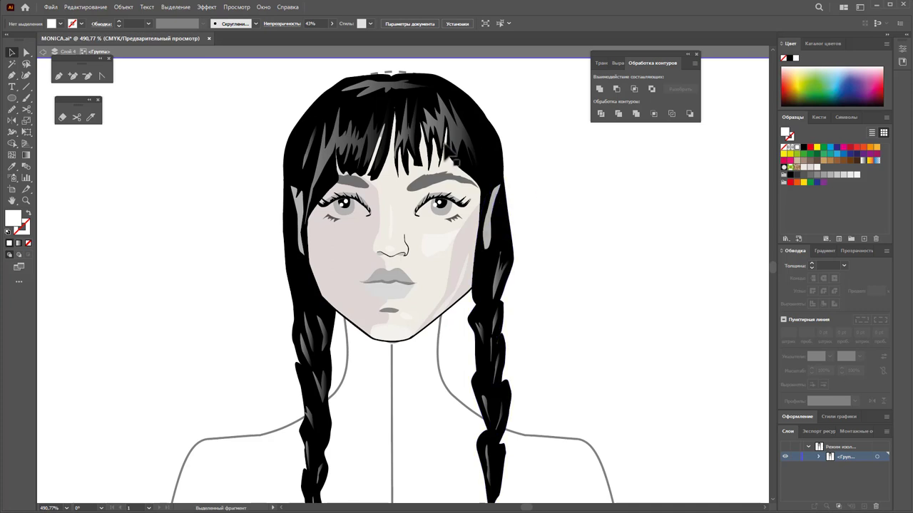
# Select the light strands beside both temples, then select the lips
pyautogui.click(499, 228)
pyautogui.keyDown('shift'); pyautogui.click(302, 213); pyautogui.keyUp('shift')
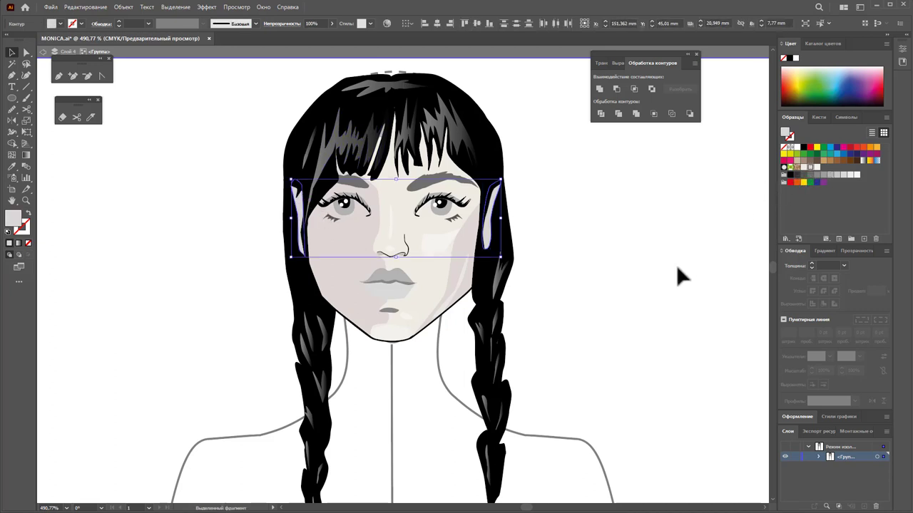
pyautogui.click(412, 277)
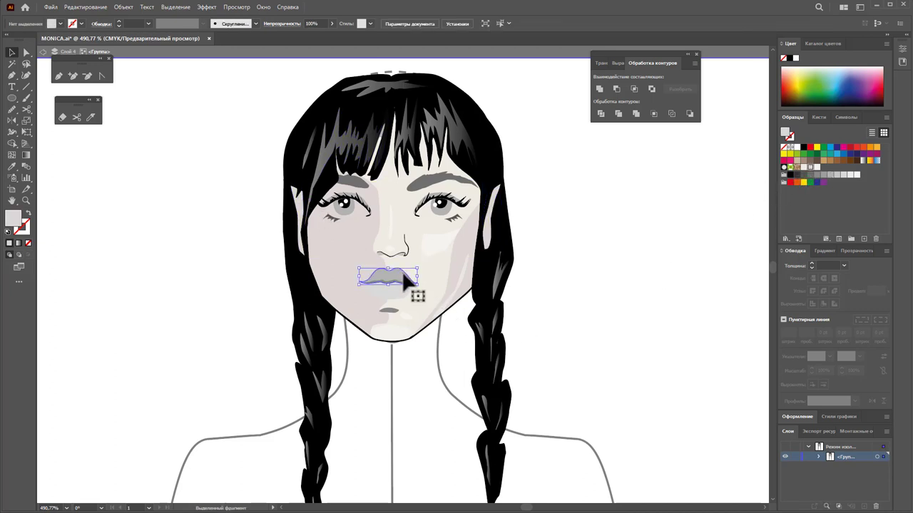
# Fill the lips with a greyish dusty mauve chosen in the Color Picker
pyautogui.click(809, 147)
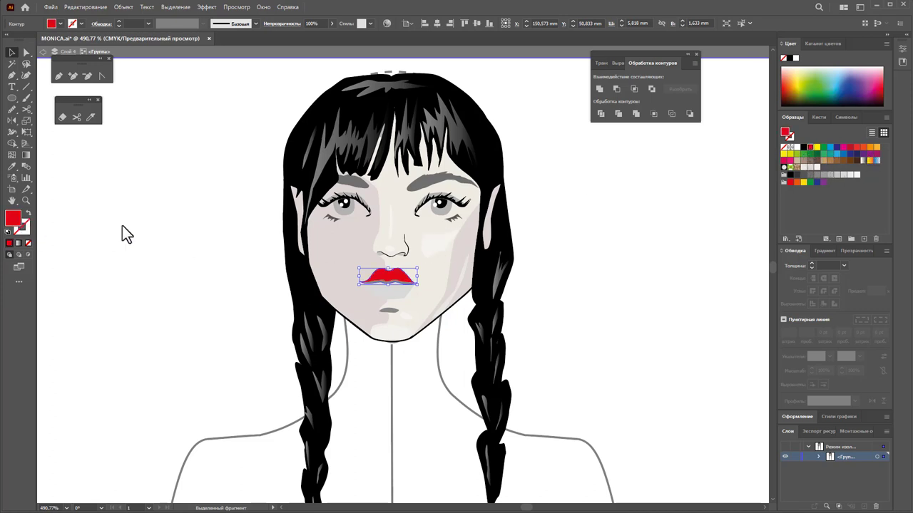
pyautogui.doubleClick(13, 218)
pyautogui.moveTo(480, 191); pyautogui.dragTo(627, 191)
pyautogui.click(556, 276)
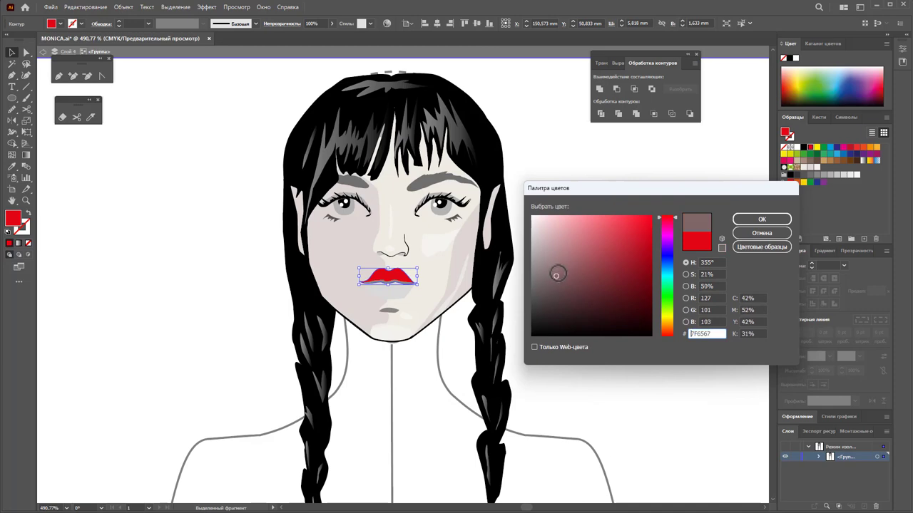
pyautogui.click(757, 219)
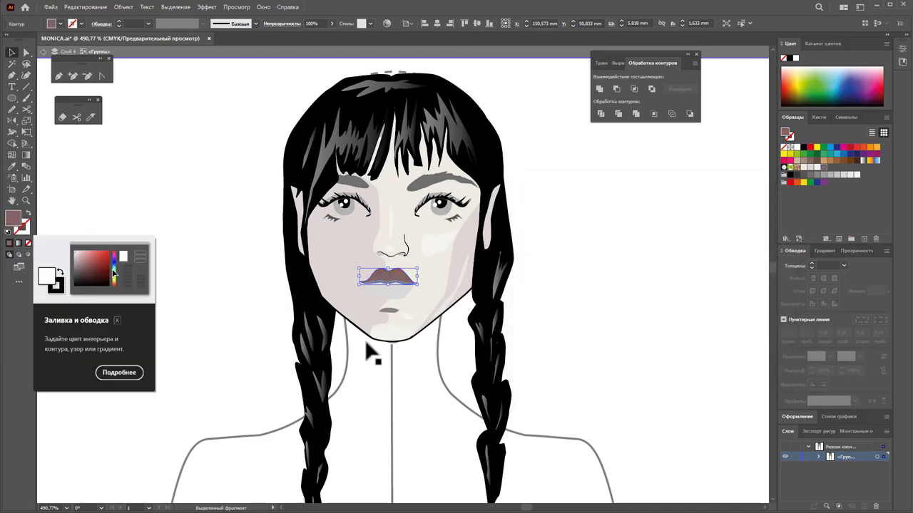
# Give the lower lip a lighter mauve fill
pyautogui.click(400, 294)
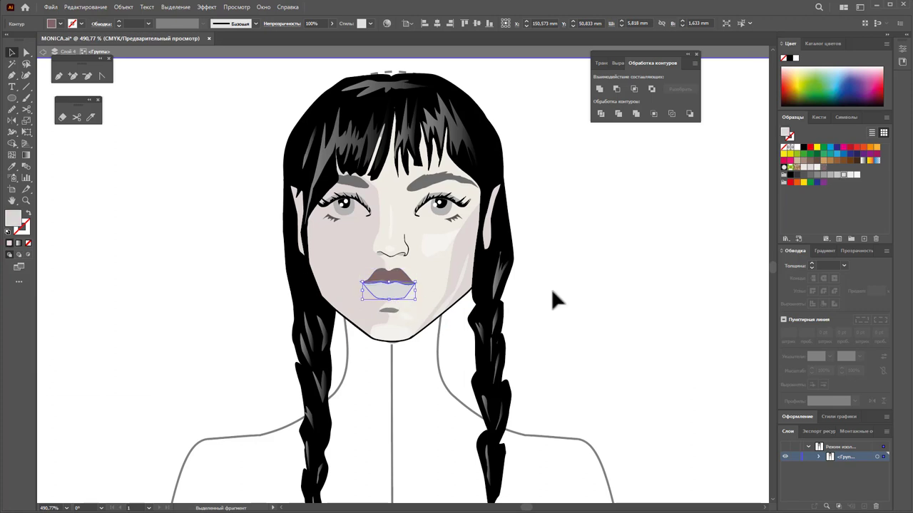
pyautogui.click(824, 167)
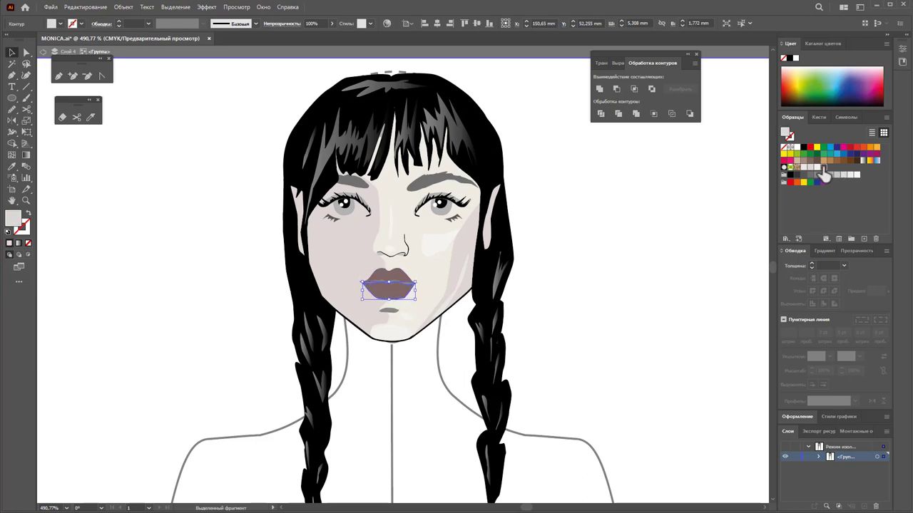
pyautogui.doubleClick(12, 219)
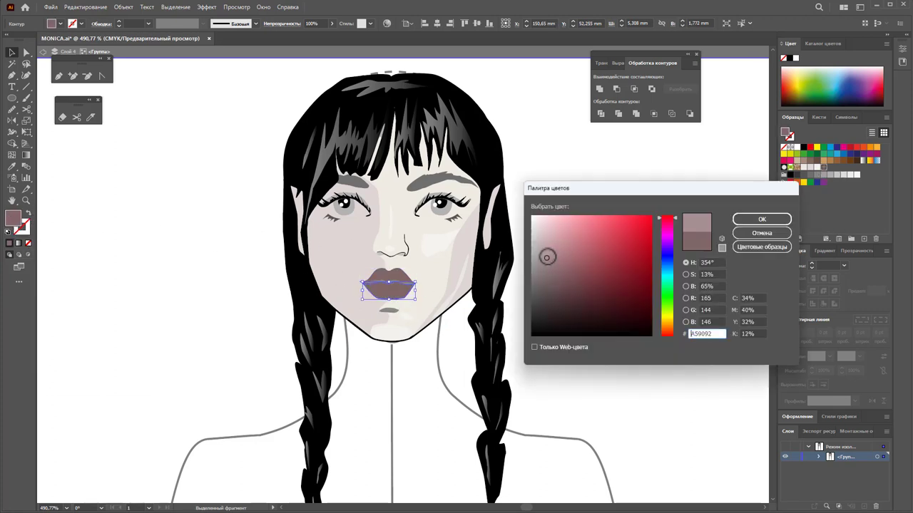
pyautogui.click(763, 220)
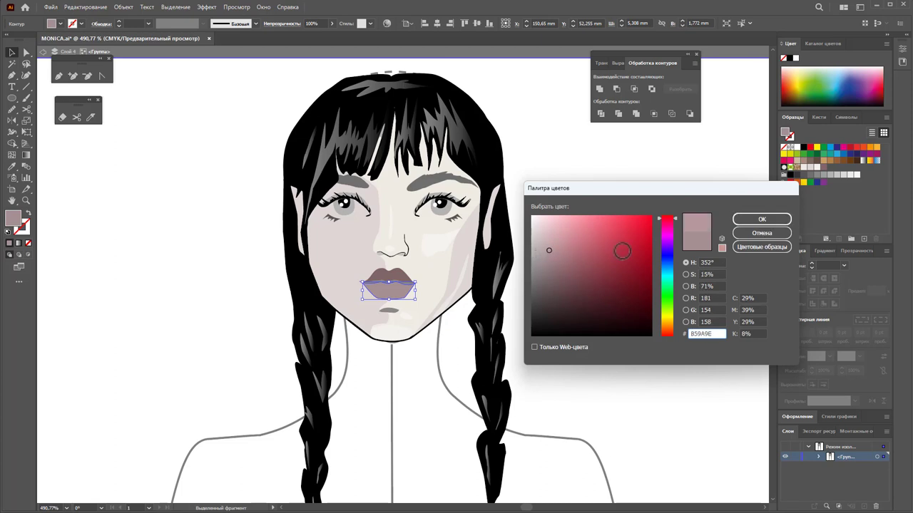
pyautogui.click(762, 220)
pyautogui.click(604, 282)
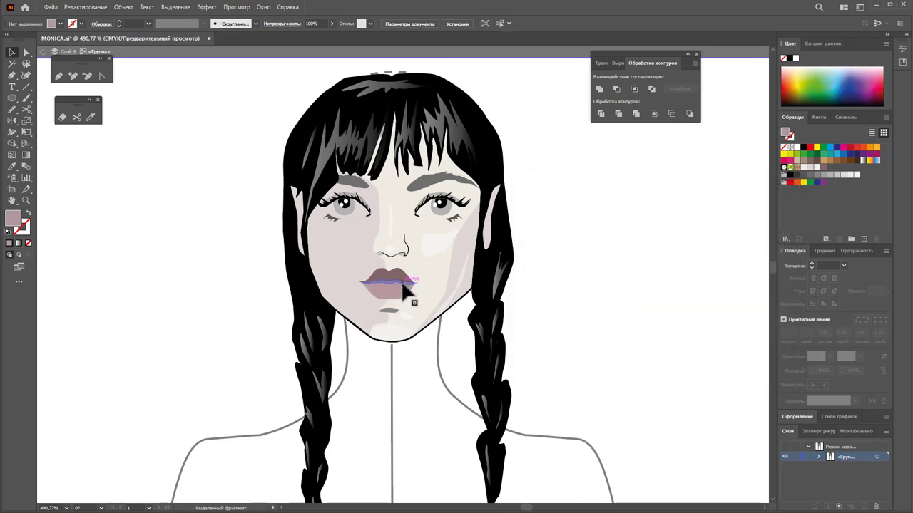
# Fill the line between the lips with a darker mauve
pyautogui.click(404, 286)
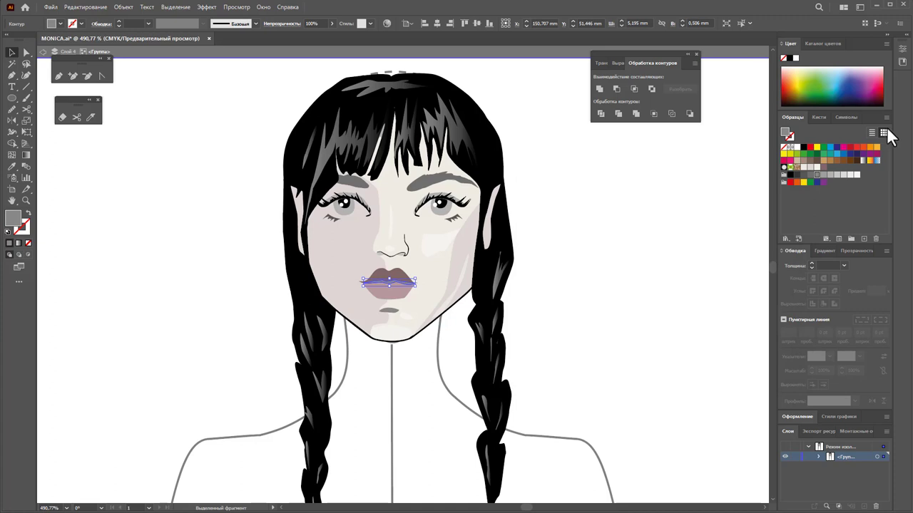
pyautogui.click(823, 168)
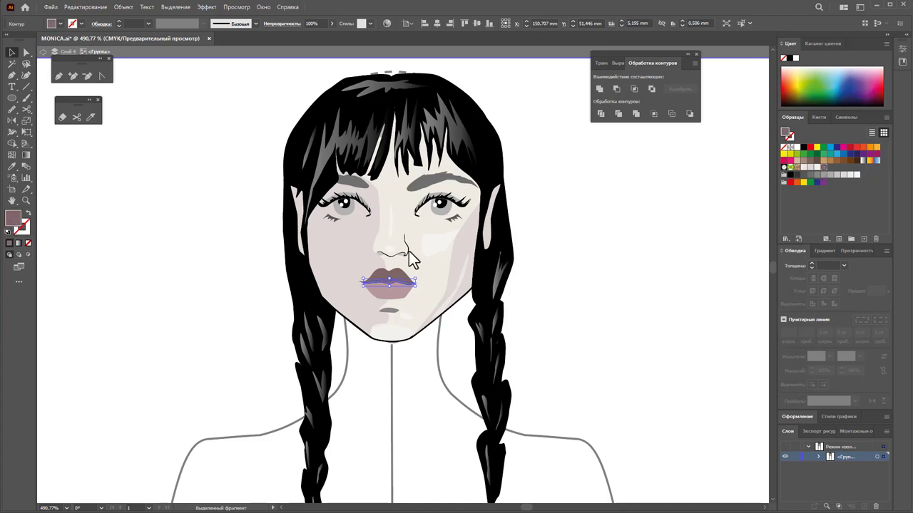
pyautogui.doubleClick(13, 218)
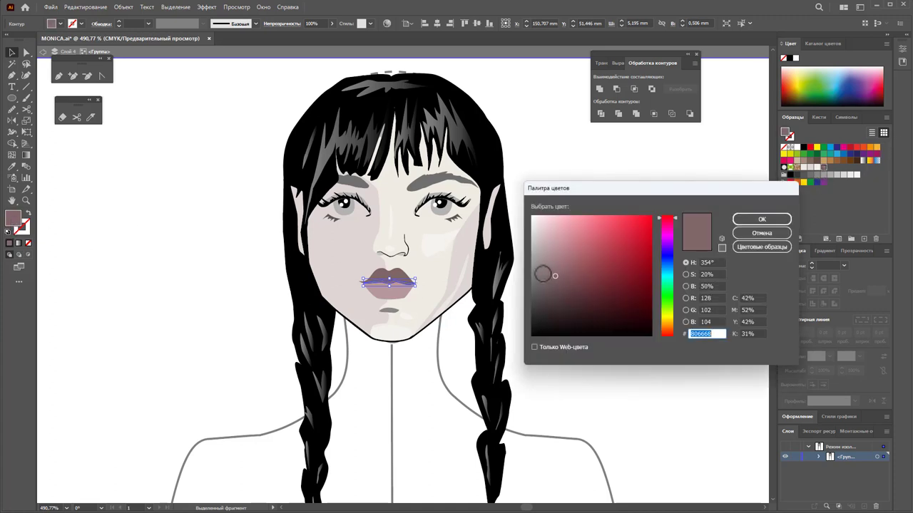
pyautogui.click(760, 219)
pyautogui.click(683, 289)
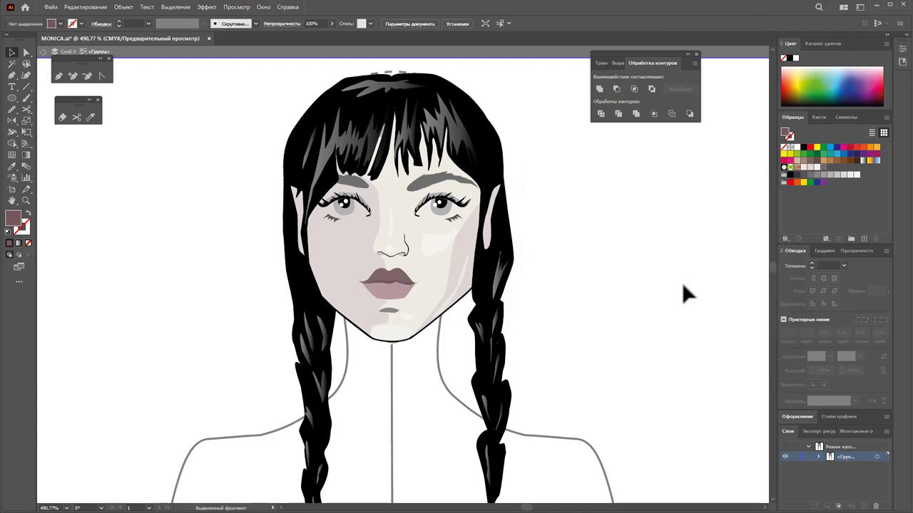
# Fill both selected irises with a blue swatch, then tone it down to a muted grey-blue
pyautogui.click(444, 216)
pyautogui.keyDown('shift'); pyautogui.click(345, 209); pyautogui.keyUp('shift')
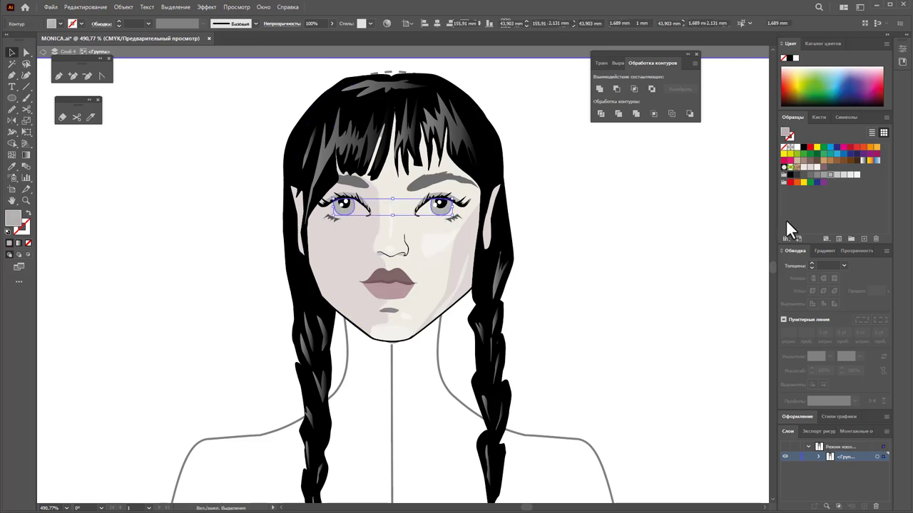
pyautogui.click(843, 154)
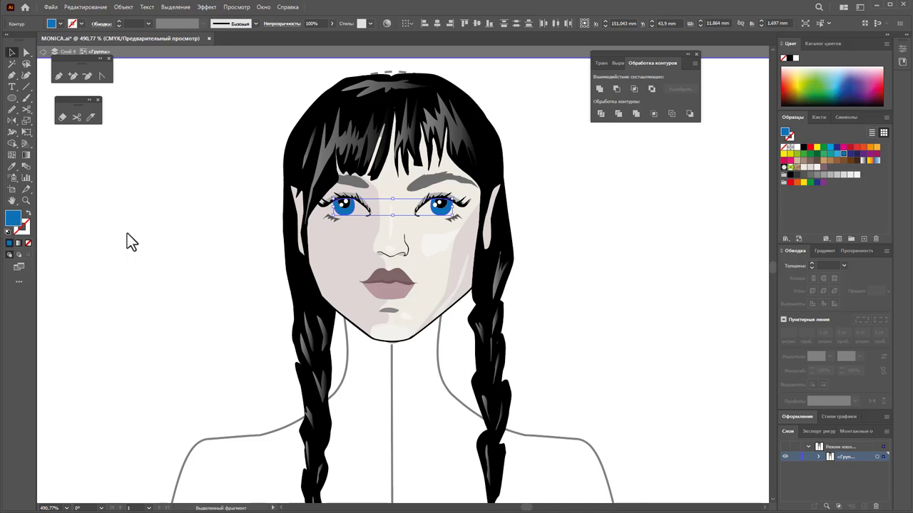
pyautogui.moveTo(539, 240); pyautogui.dragTo(555, 292)
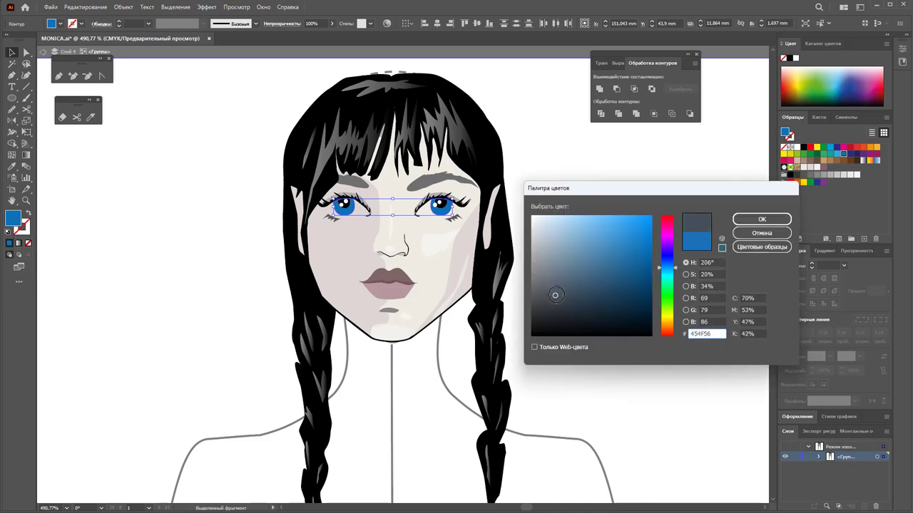
pyautogui.click(553, 276)
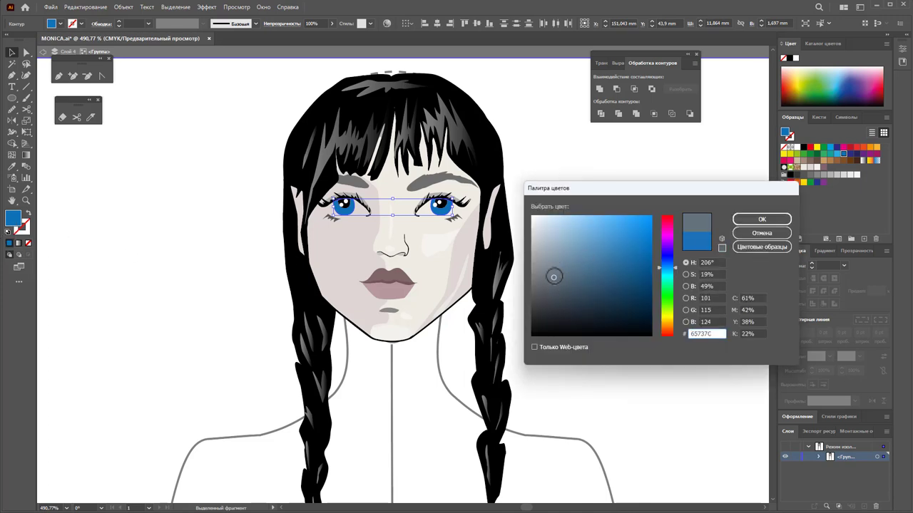
pyautogui.click(759, 219)
pyautogui.click(662, 239)
pyautogui.scroll(1, 661, 239)
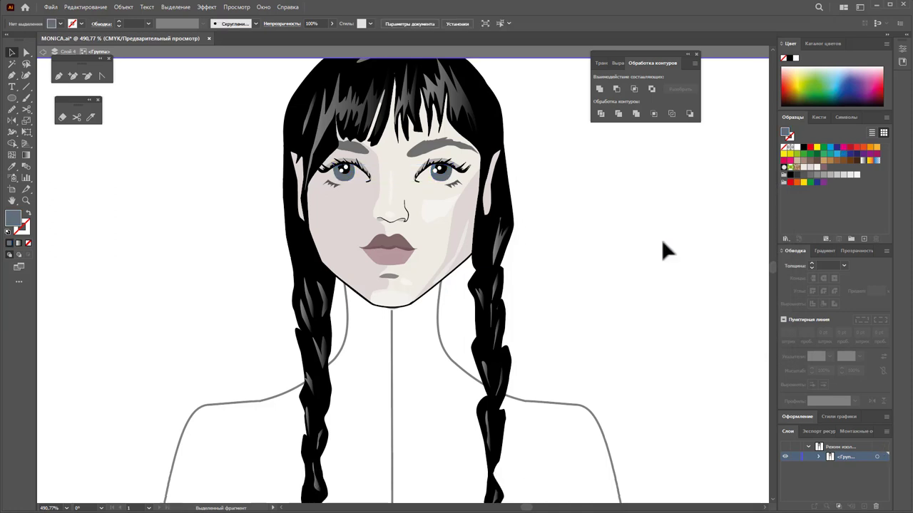
pyautogui.scroll(-1, 558, 325)
# Exit isolation and eyedrop the face's skin colour onto the neck and shoulder outline
pyautogui.doubleClick(465, 336)
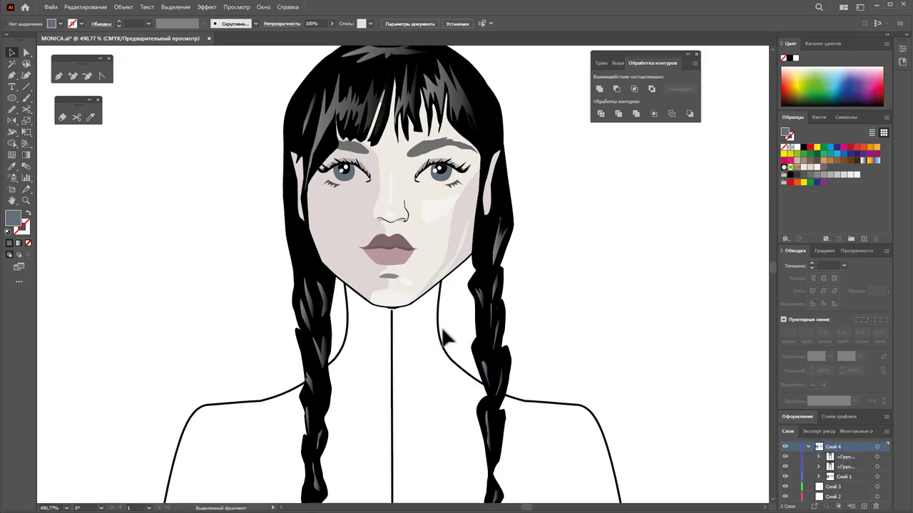
pyautogui.click(442, 334)
pyautogui.click(11, 166)
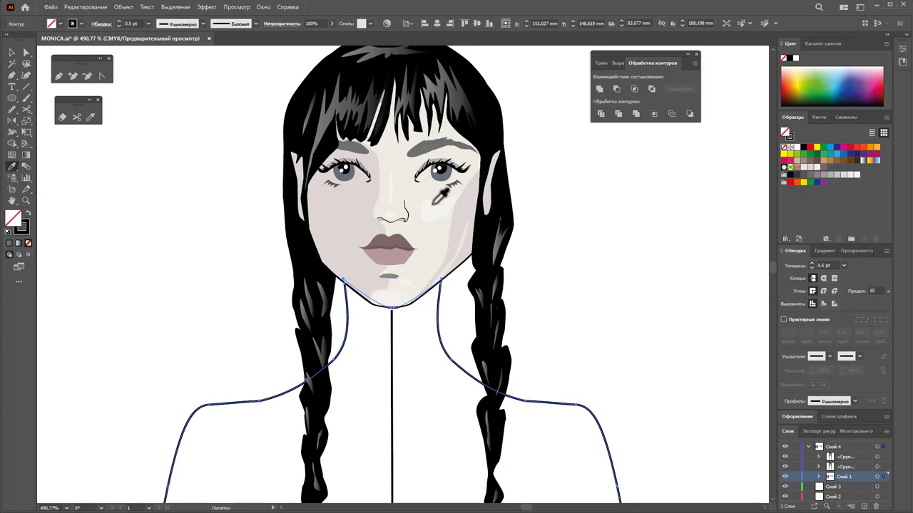
pyautogui.click(428, 238)
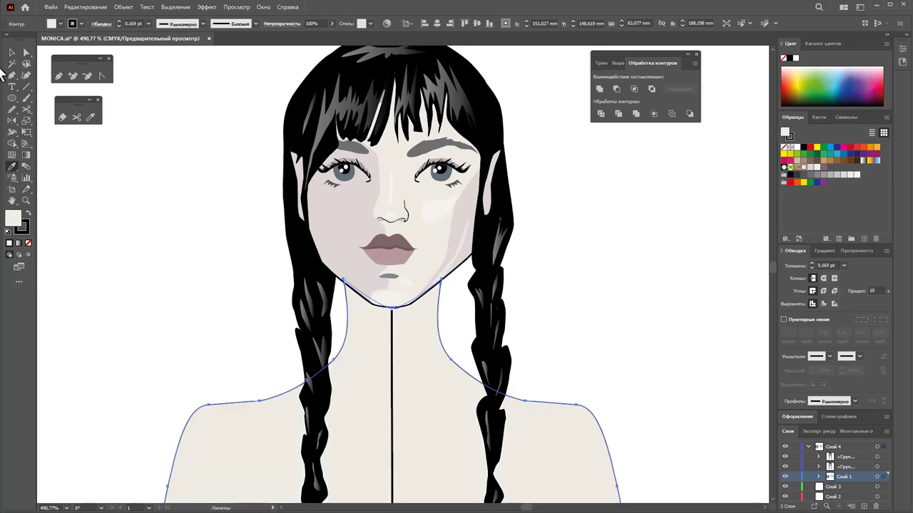
pyautogui.click(11, 52)
pyautogui.click(155, 223)
# Zoom out to the whole artboard and widen it by dragging its left edge outward
pyautogui.keyDown('alt'); pyautogui.click(411, 409); pyautogui.keyUp('alt')
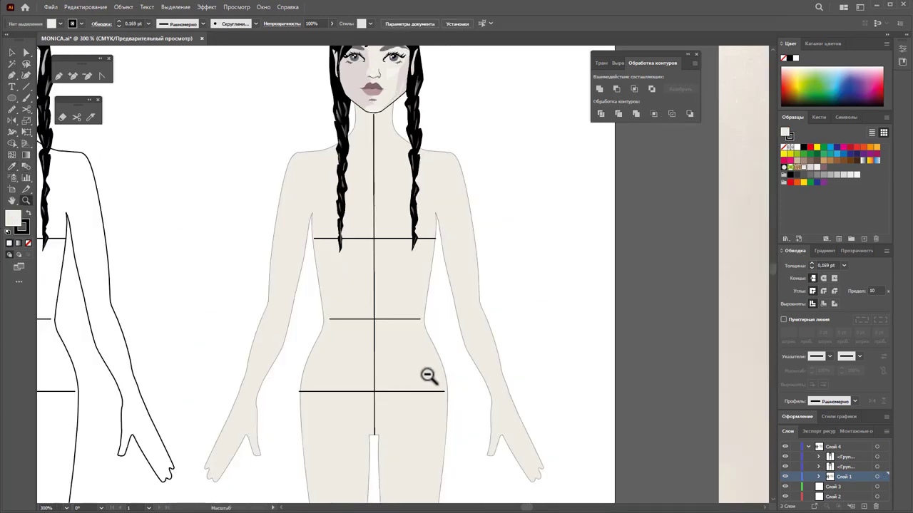
pyautogui.keyDown('alt'); pyautogui.click(429, 375); pyautogui.keyUp('alt')
pyautogui.keyDown('alt'); pyautogui.click(434, 354); pyautogui.keyUp('alt')
pyautogui.keyDown('alt'); pyautogui.click(424, 335); pyautogui.keyUp('alt')
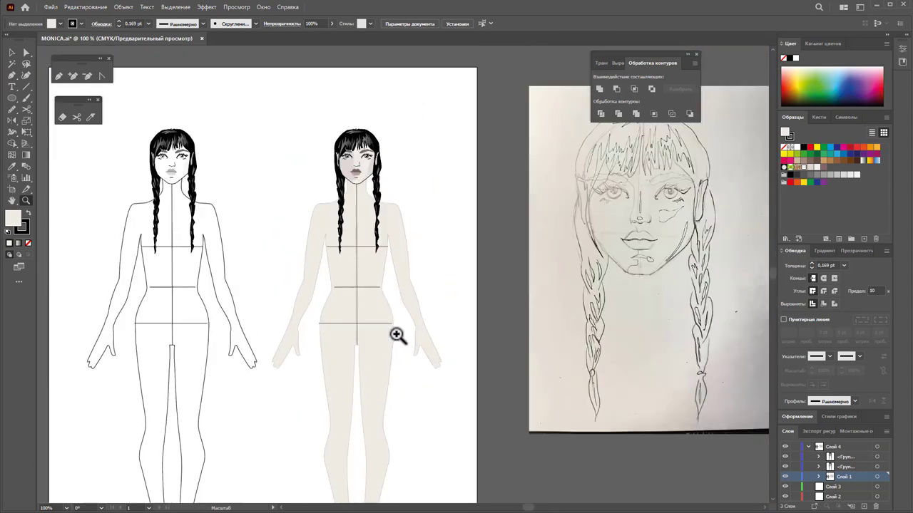
pyautogui.keyDown('alt'); pyautogui.click(437, 323); pyautogui.keyUp('alt')
pyautogui.keyDown('alt'); pyautogui.click(314, 333); pyautogui.keyUp('alt')
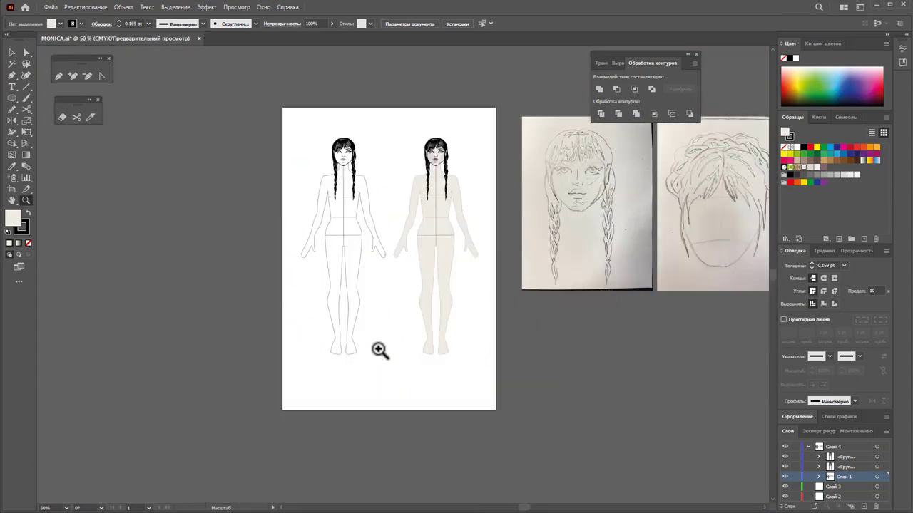
pyautogui.click(12, 190)
pyautogui.moveTo(283, 260)
pyautogui.mouseDown()
pyautogui.moveTo(173, 259)
pyautogui.moveTo(203, 260)
pyautogui.mouseUp()
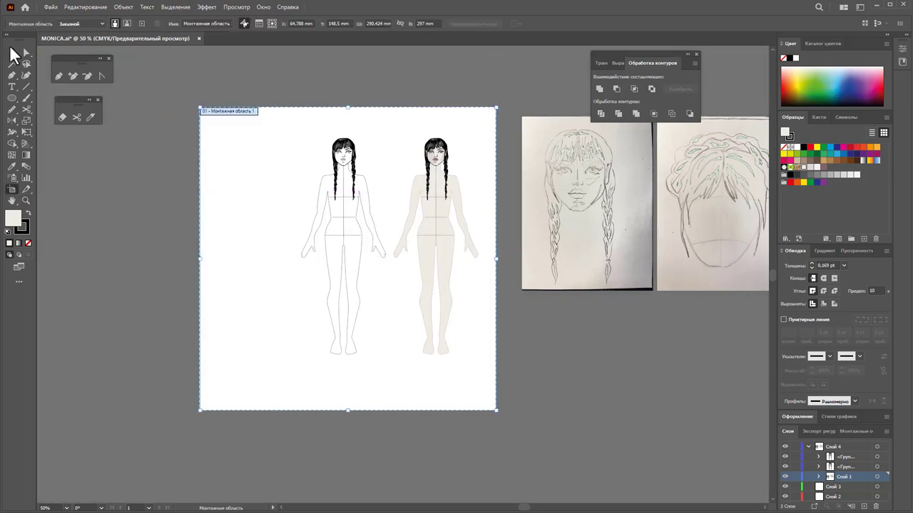
# Move both figures to the left, then zoom in on the hair sketch
pyautogui.click(11, 52)
pyautogui.moveTo(425, 315); pyautogui.dragTo(472, 367)
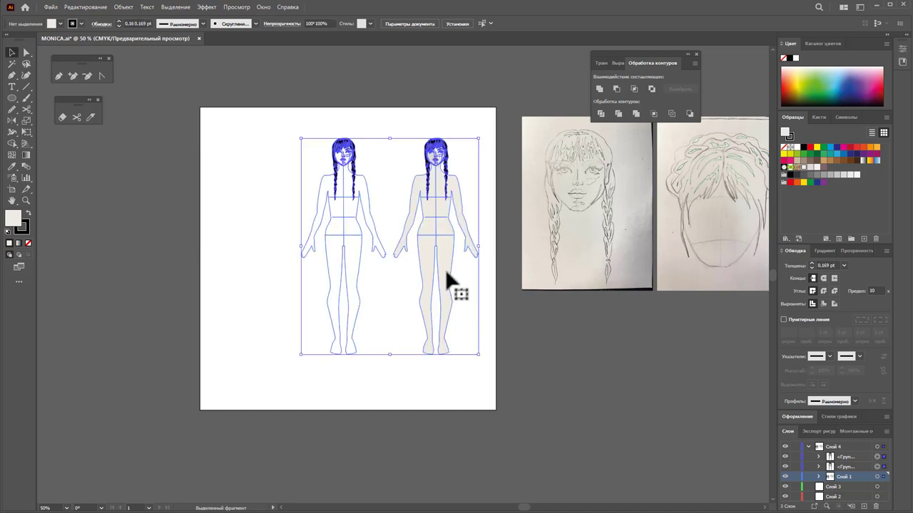
pyautogui.moveTo(445, 269); pyautogui.dragTo(359, 277)
pyautogui.click(435, 311)
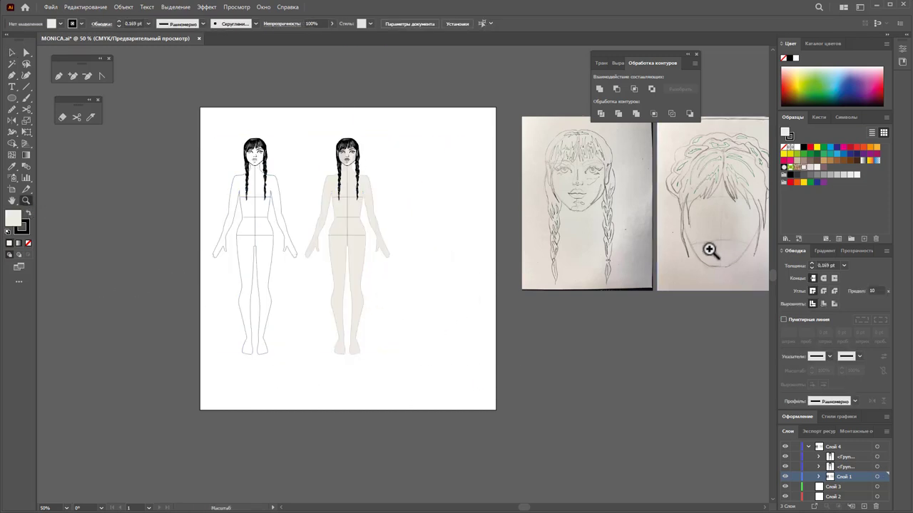
pyautogui.moveTo(709, 249); pyautogui.dragTo(770, 259)
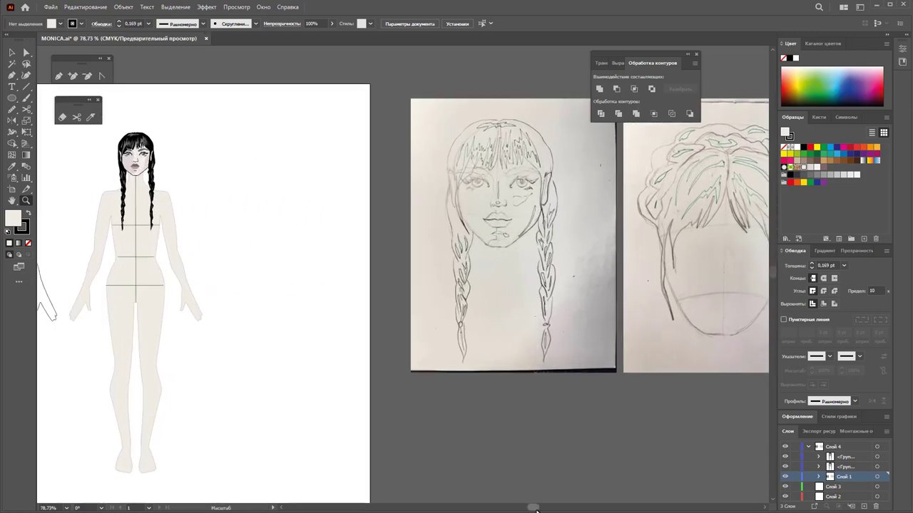
pyautogui.moveTo(536, 511); pyautogui.dragTo(543, 509)
pyautogui.moveTo(523, 210); pyautogui.dragTo(589, 268)
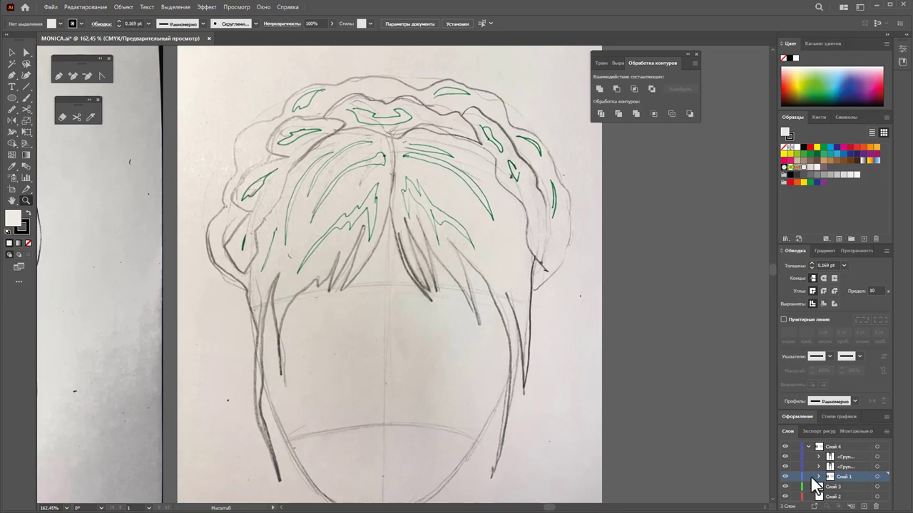
# Move Слой 3 above Слой 4 and trace the first strand along the hair part
pyautogui.click(807, 446)
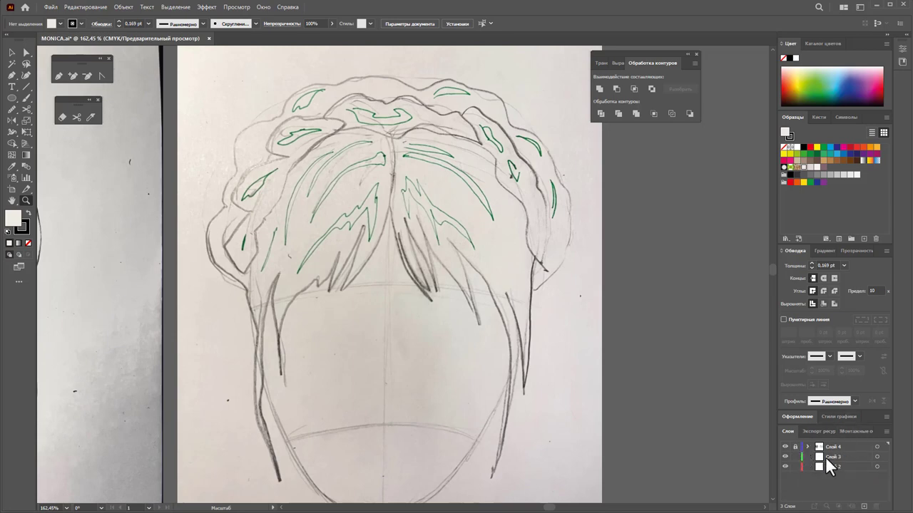
pyautogui.moveTo(800, 465); pyautogui.dragTo(827, 444)
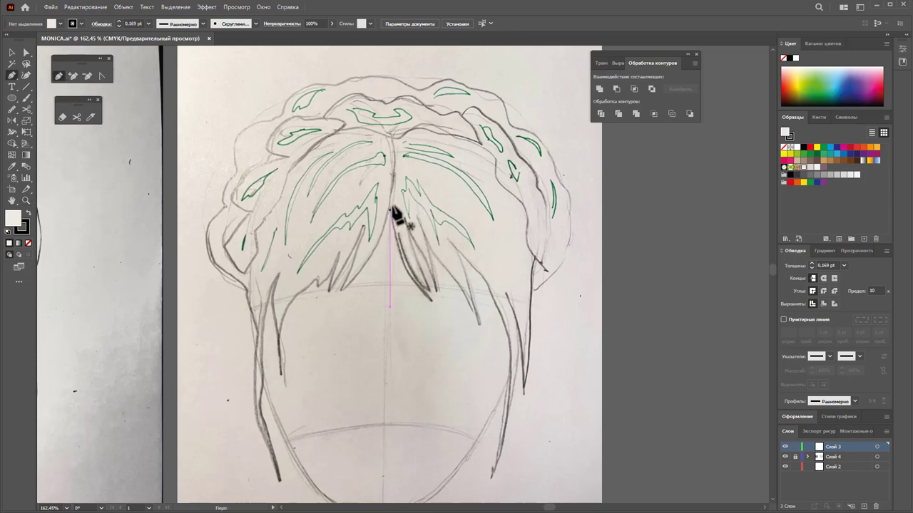
pyautogui.click(390, 134)
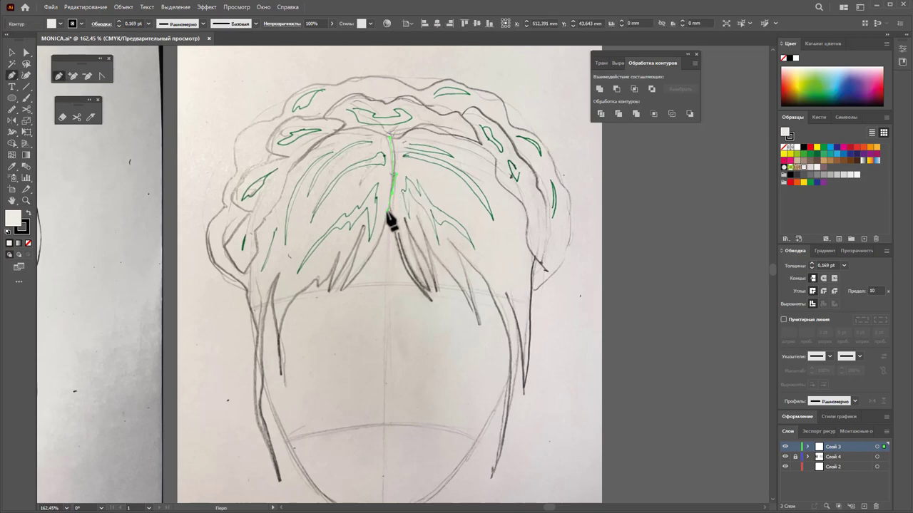
pyautogui.moveTo(365, 262); pyautogui.dragTo(360, 271)
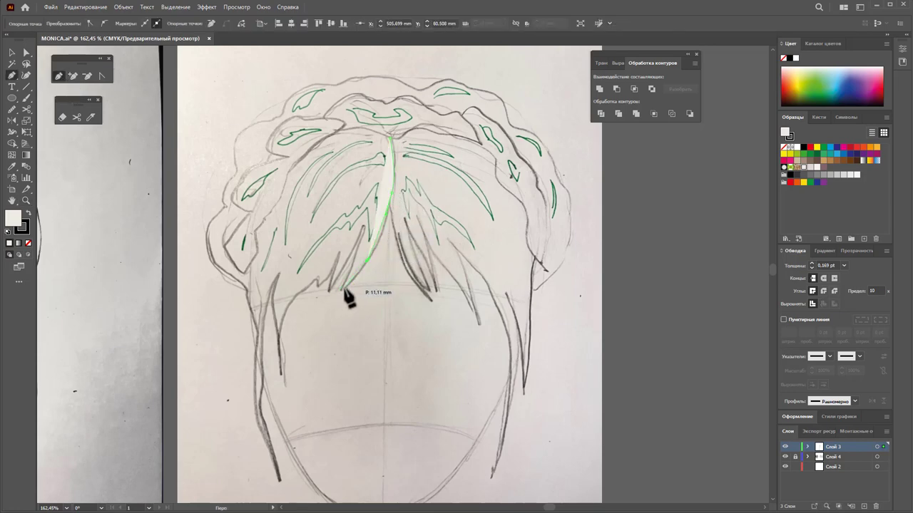
pyautogui.click(341, 289)
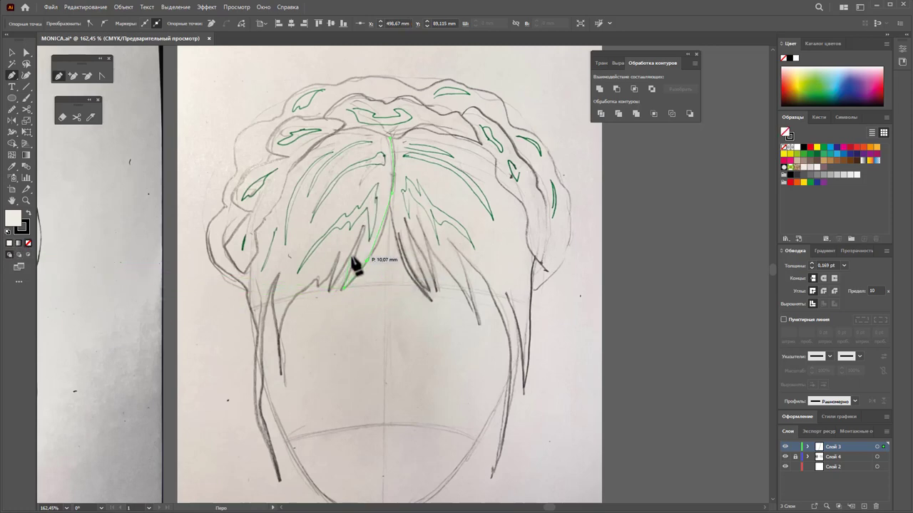
pyautogui.click(363, 227)
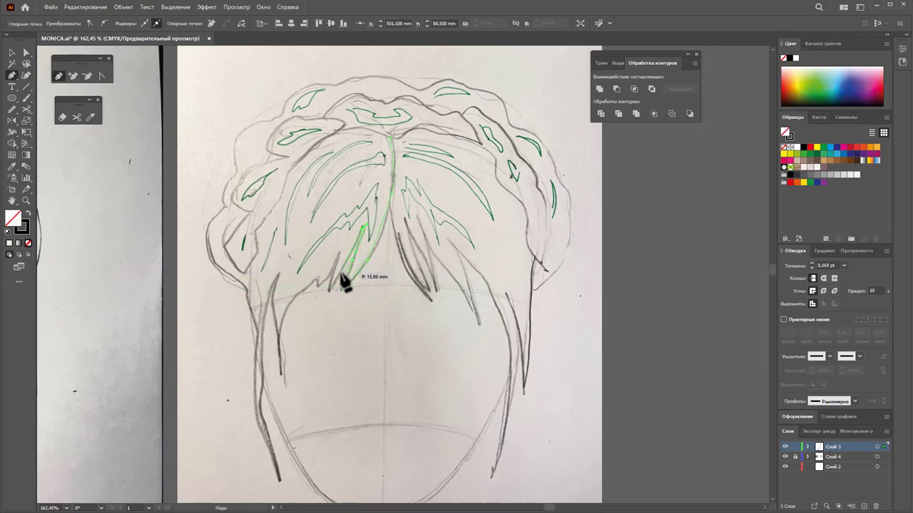
pyautogui.moveTo(330, 294)
pyautogui.mouseDown()
pyautogui.moveTo(344, 265)
pyautogui.moveTo(322, 289)
pyautogui.mouseUp()
pyautogui.click(317, 283)
# Trace the left hair strands down to their tips and add a corner at the outer hair edge
pyautogui.click(278, 338)
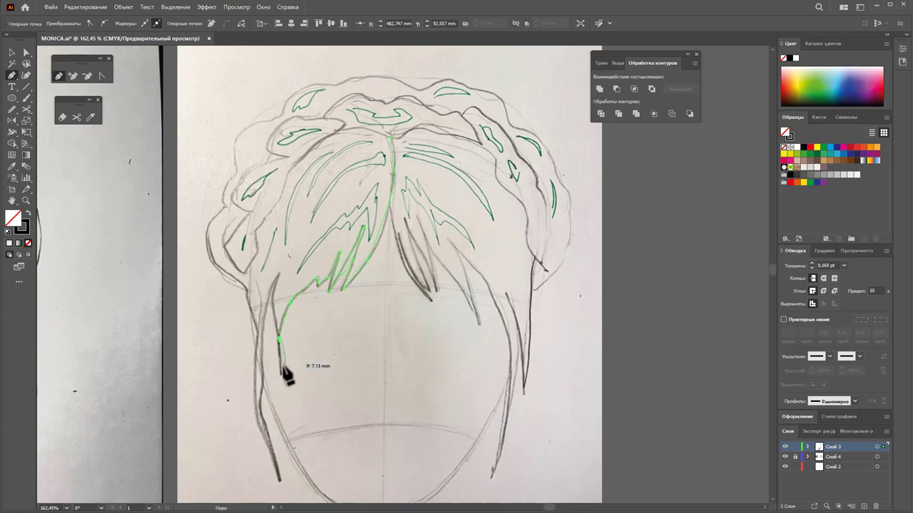
pyautogui.click(282, 375)
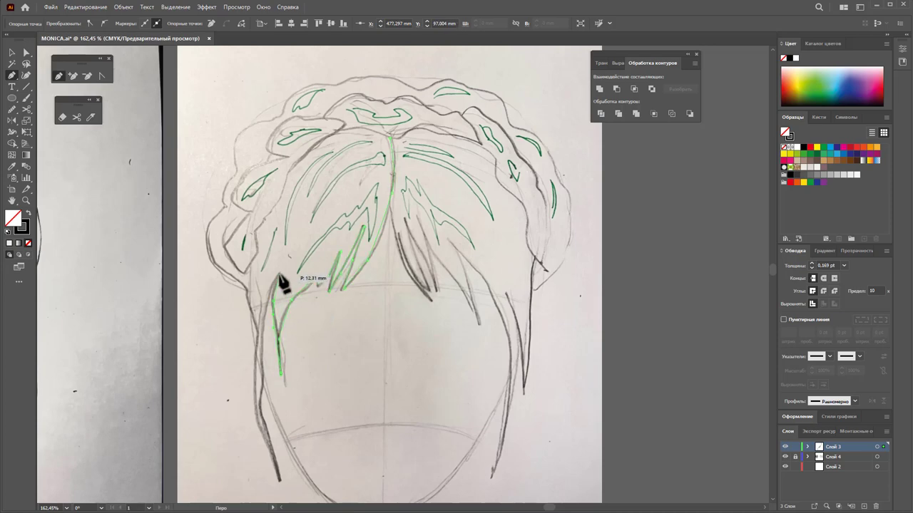
pyautogui.click(269, 311)
pyautogui.click(261, 348)
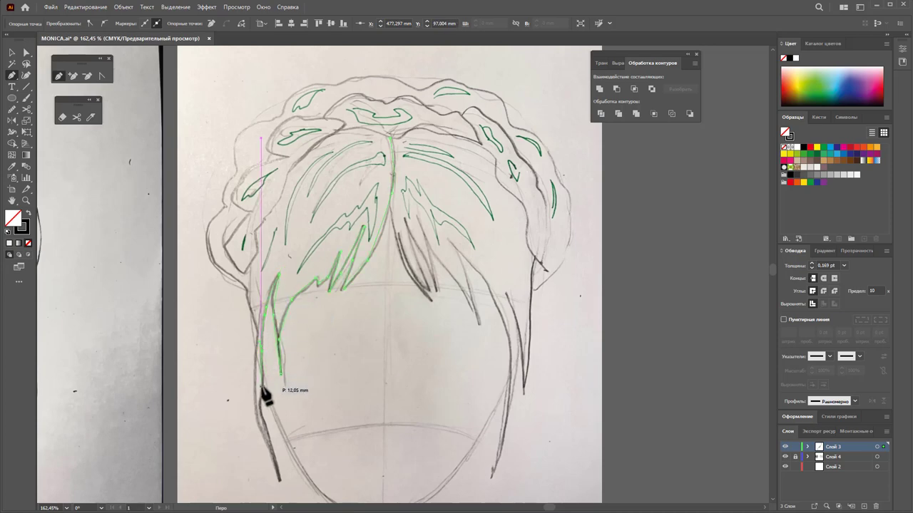
pyautogui.click(264, 400)
pyautogui.click(268, 446)
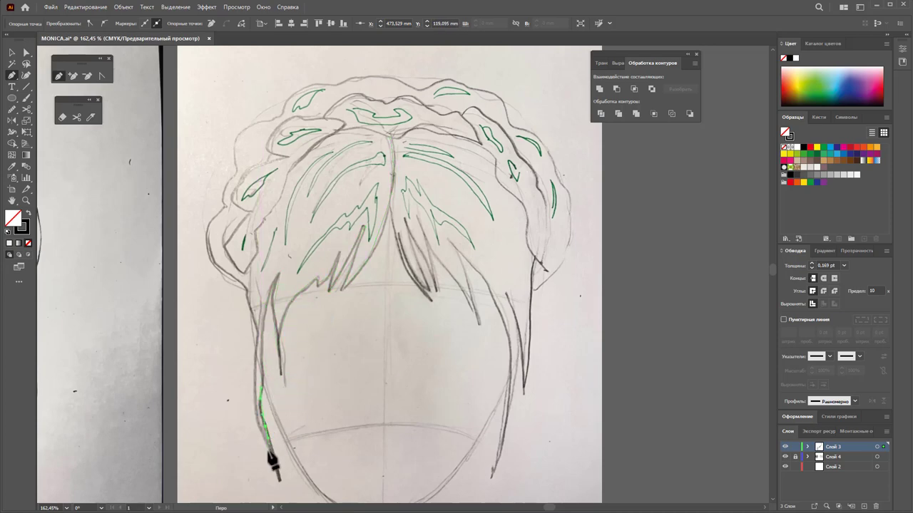
pyautogui.click(279, 482)
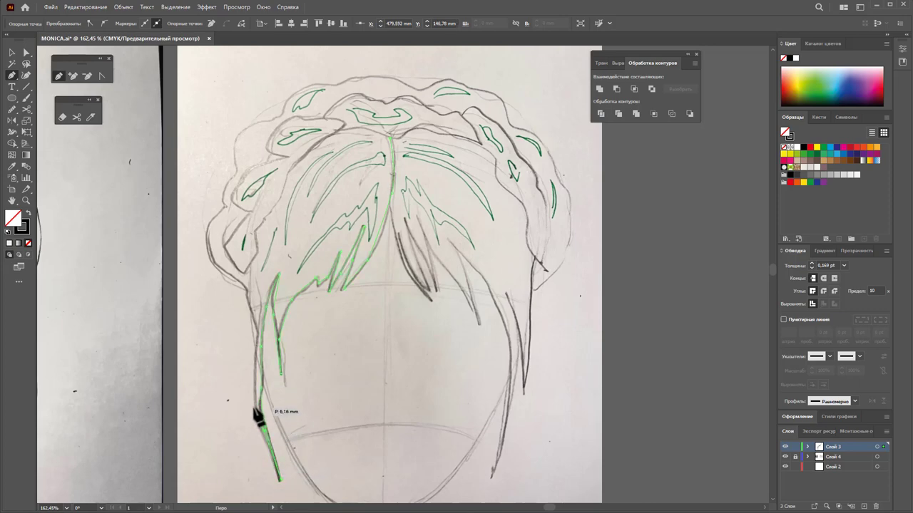
pyautogui.click(245, 284)
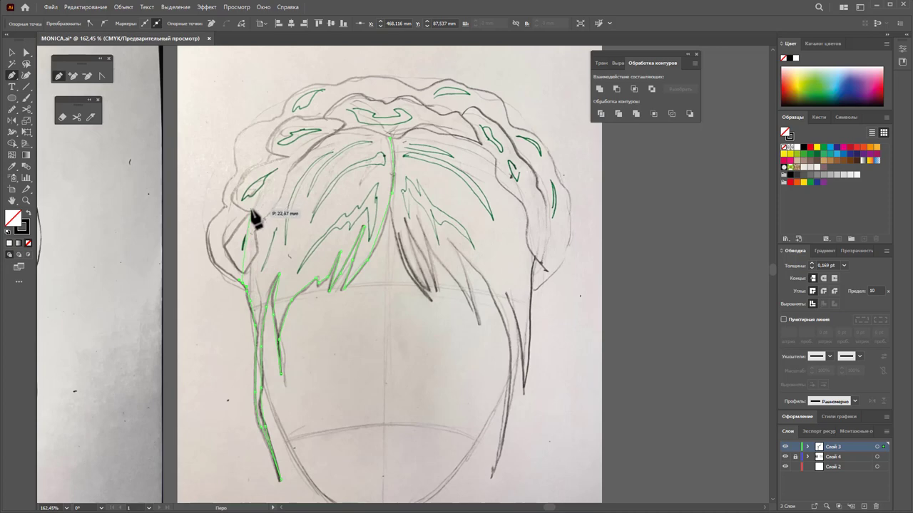
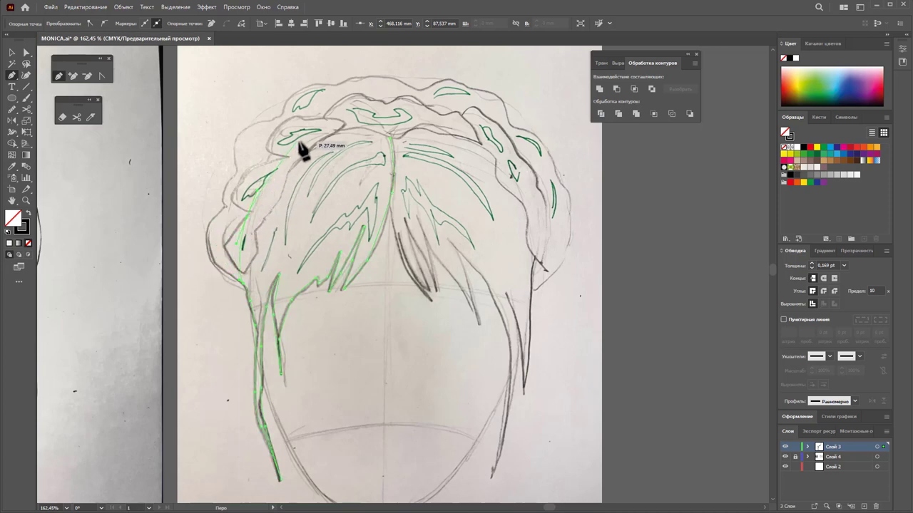
# Trace the central parting and the first hanging strands as curved pen paths
pyautogui.moveTo(310, 137); pyautogui.dragTo(342, 132)
pyautogui.click(389, 129)
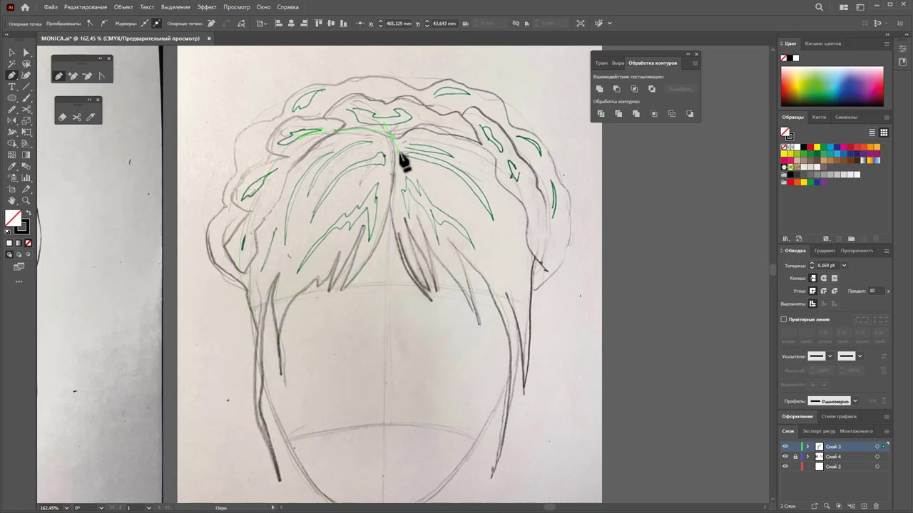
pyautogui.click(407, 272)
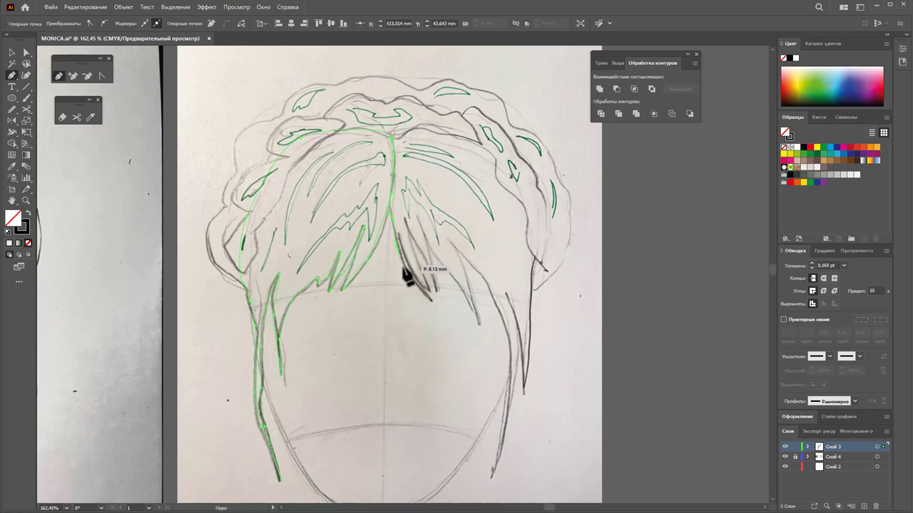
pyautogui.click(432, 301)
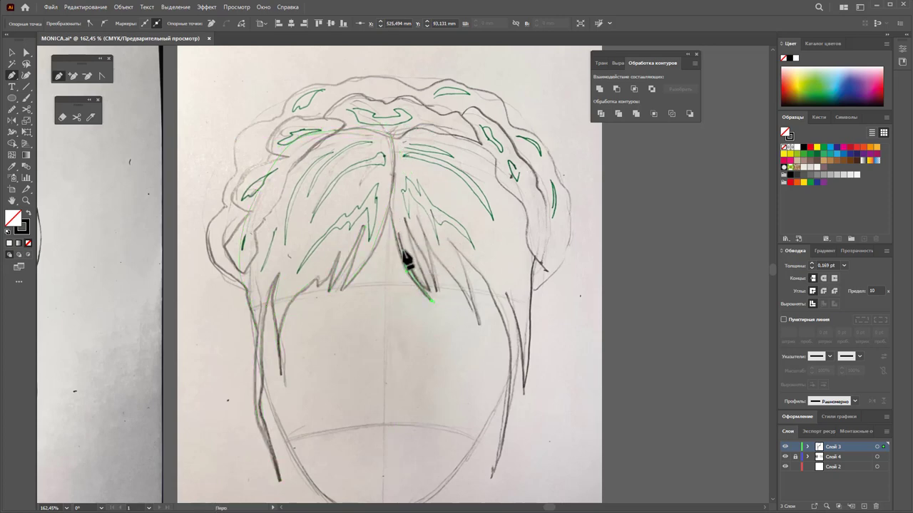
pyautogui.click(432, 300)
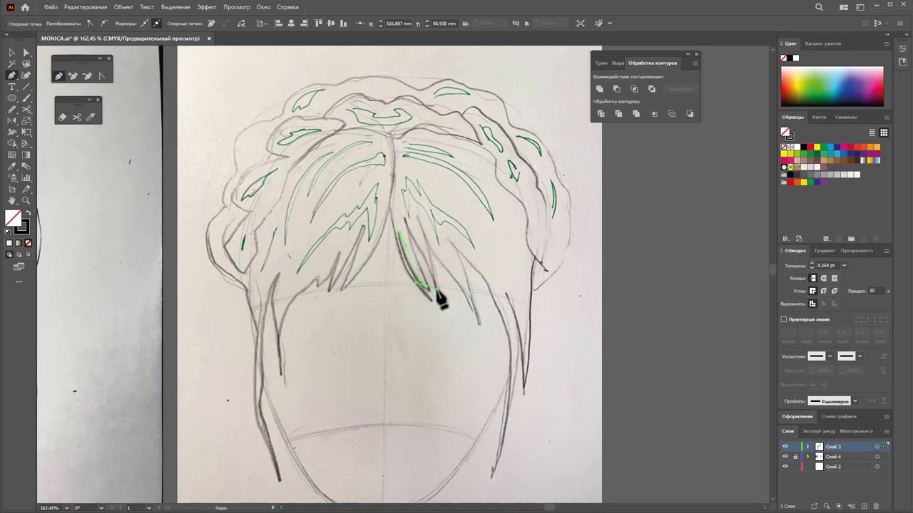
pyautogui.click(413, 242)
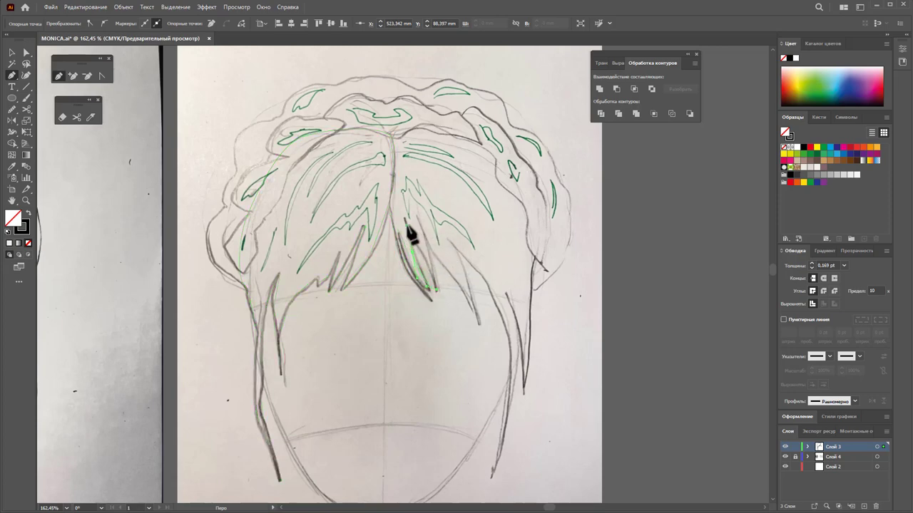
pyautogui.click(433, 298)
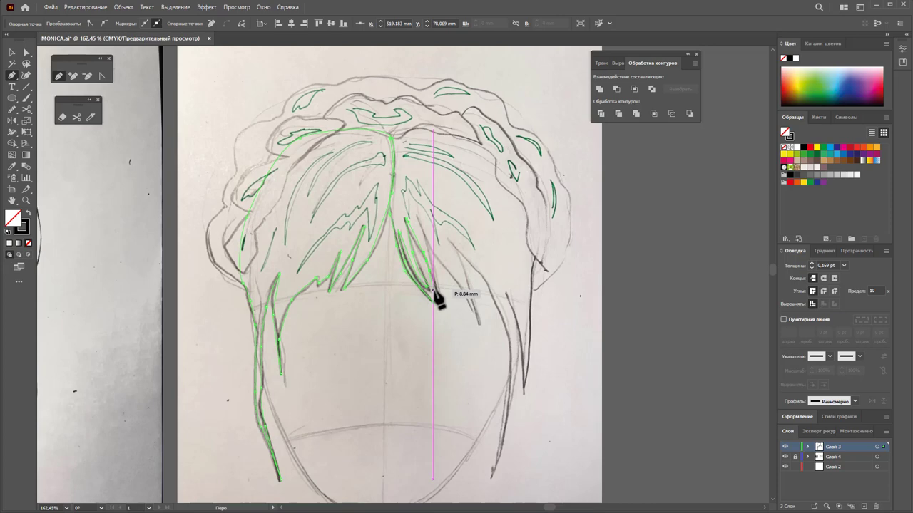
pyautogui.click(435, 246)
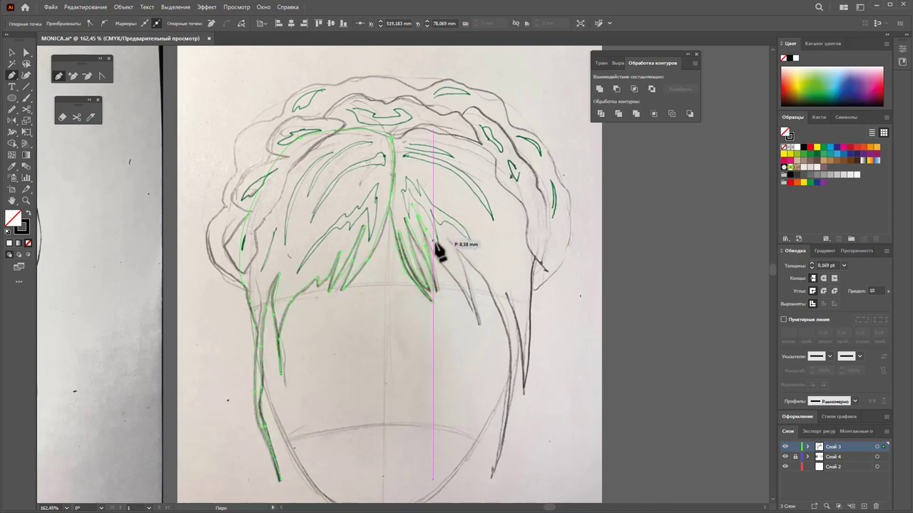
pyautogui.click(477, 325)
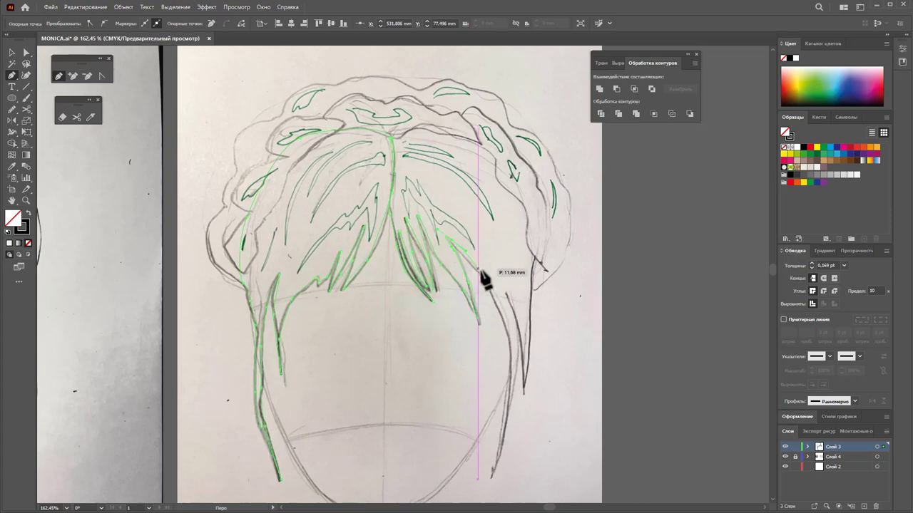
# Trace the right-side hair strand and an outer path around the hairline
pyautogui.keyDown('ctrl'); pyautogui.click(505, 330); pyautogui.keyUp('ctrl')
pyautogui.click(506, 334)
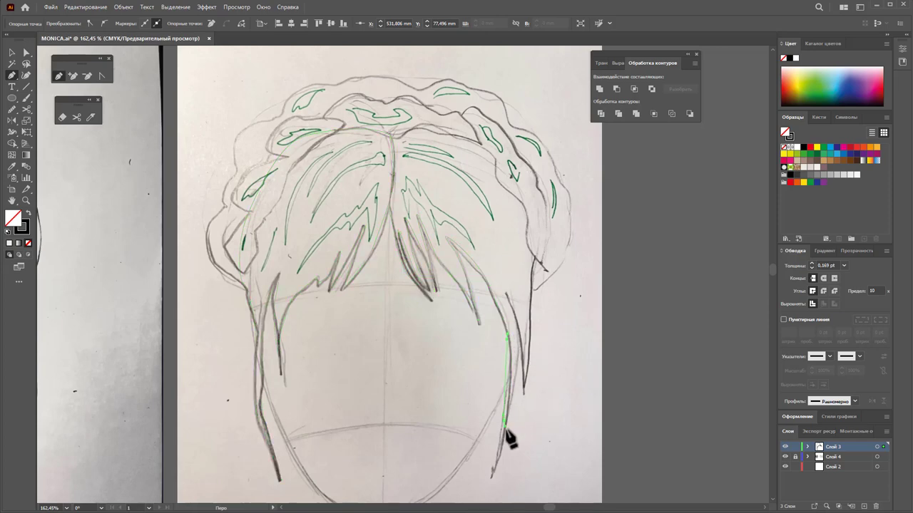
pyautogui.click(494, 474)
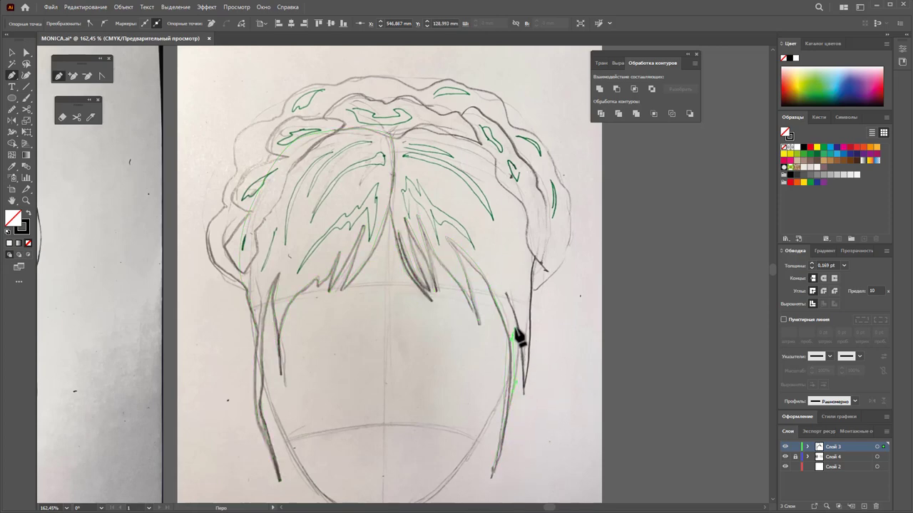
pyautogui.moveTo(509, 300); pyautogui.dragTo(522, 396)
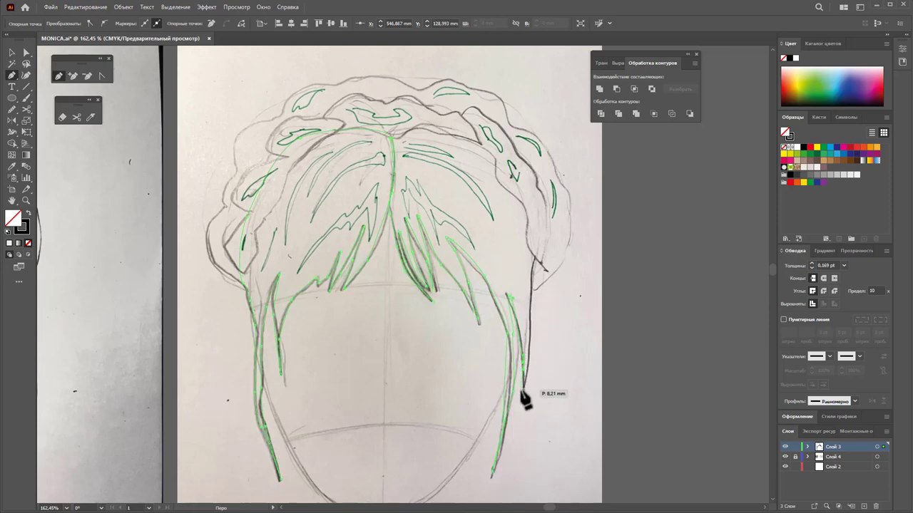
pyautogui.moveTo(535, 229); pyautogui.dragTo(485, 142)
pyautogui.moveTo(391, 134); pyautogui.dragTo(395, 147)
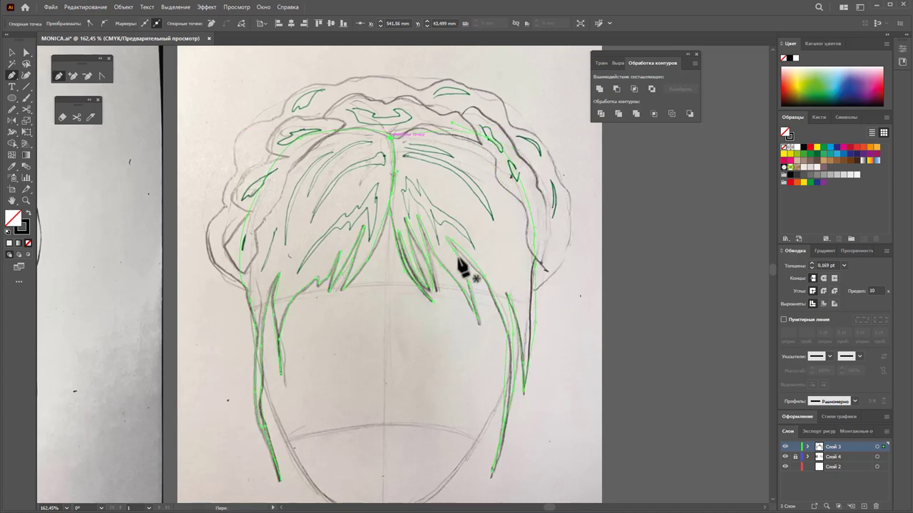
# Draw curved outline paths along the left edge, top and right curls of the hair
pyautogui.click(238, 255)
pyautogui.moveTo(241, 235); pyautogui.dragTo(271, 167)
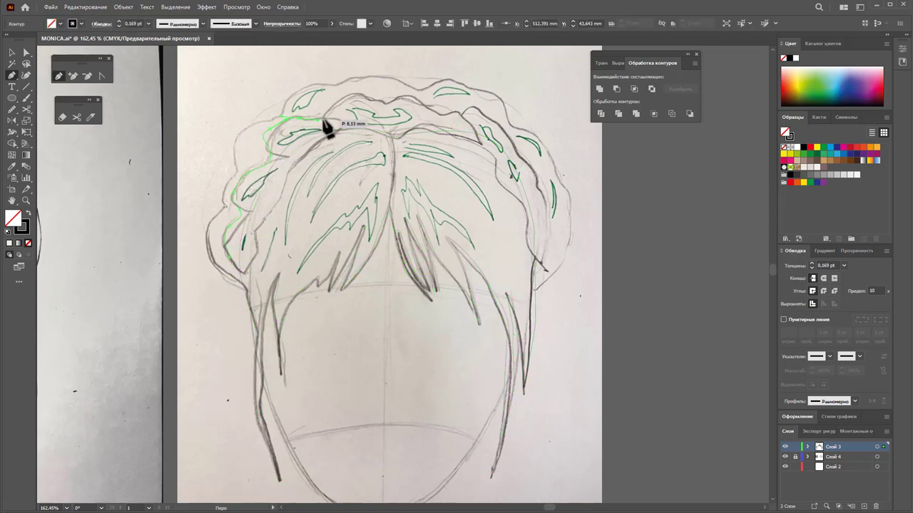
pyautogui.click(341, 100)
pyautogui.moveTo(385, 103); pyautogui.dragTo(391, 111)
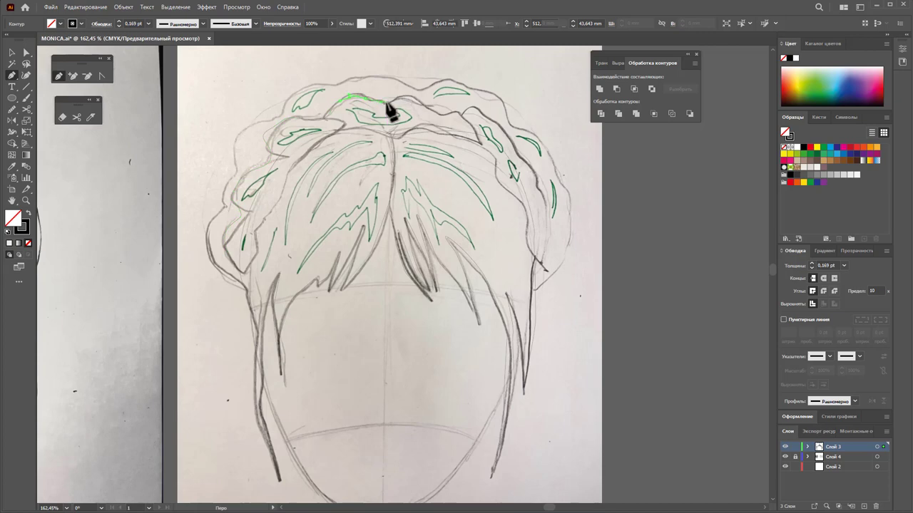
pyautogui.click(468, 122)
pyautogui.moveTo(362, 130)
pyautogui.mouseDown()
pyautogui.moveTo(347, 129)
pyautogui.moveTo(298, 176)
pyautogui.mouseUp()
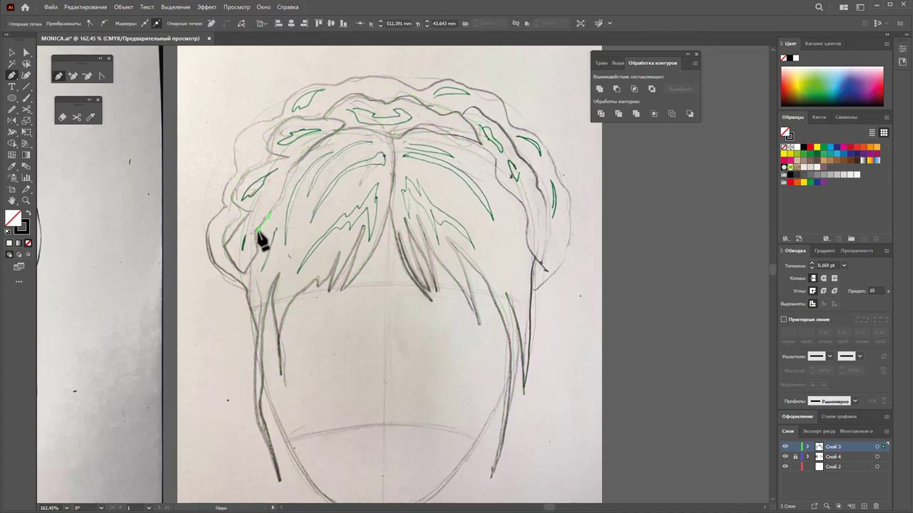
pyautogui.moveTo(249, 271)
pyautogui.mouseDown()
pyautogui.moveTo(230, 264)
pyautogui.moveTo(238, 260)
pyautogui.mouseUp()
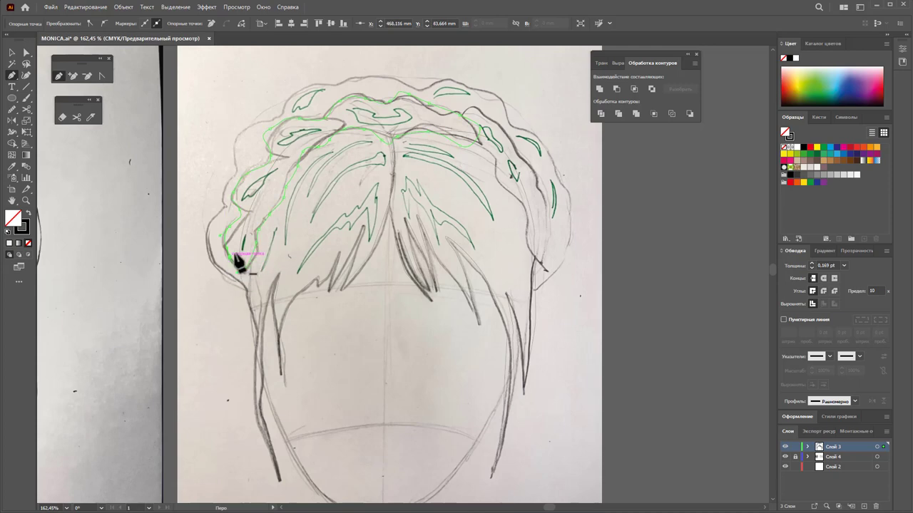
pyautogui.moveTo(489, 120); pyautogui.dragTo(521, 167)
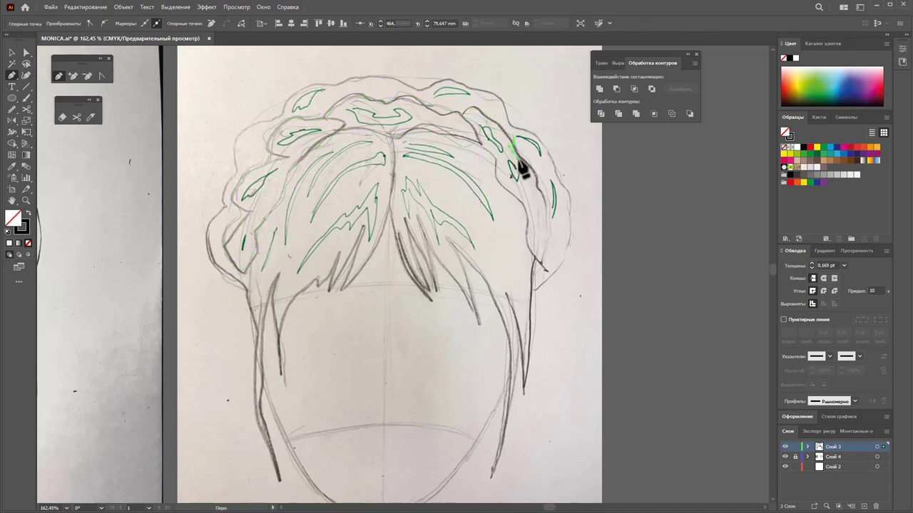
pyautogui.moveTo(536, 265); pyautogui.dragTo(531, 242)
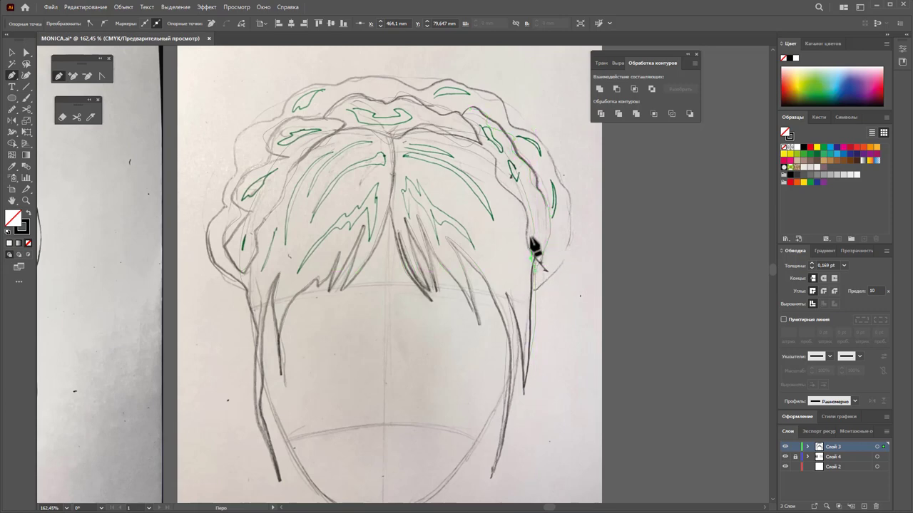
pyautogui.moveTo(461, 134); pyautogui.dragTo(473, 122)
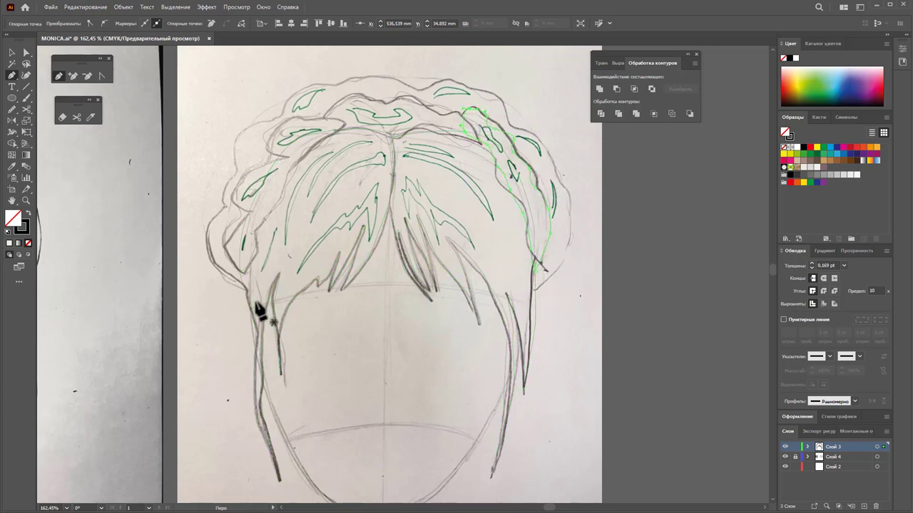
# Retrace the full hair silhouette from left edge over top to right edge and finish it
pyautogui.click(214, 261)
pyautogui.moveTo(224, 204); pyautogui.dragTo(240, 162)
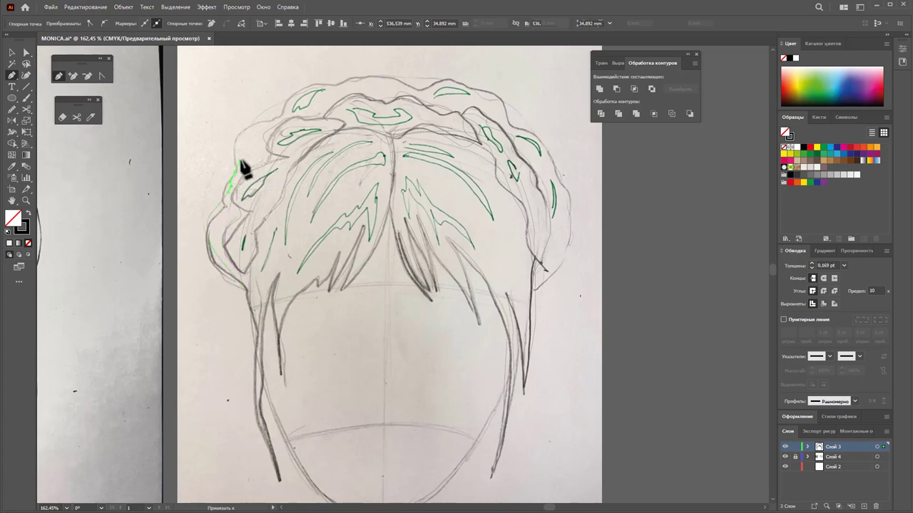
pyautogui.moveTo(326, 96); pyautogui.dragTo(369, 86)
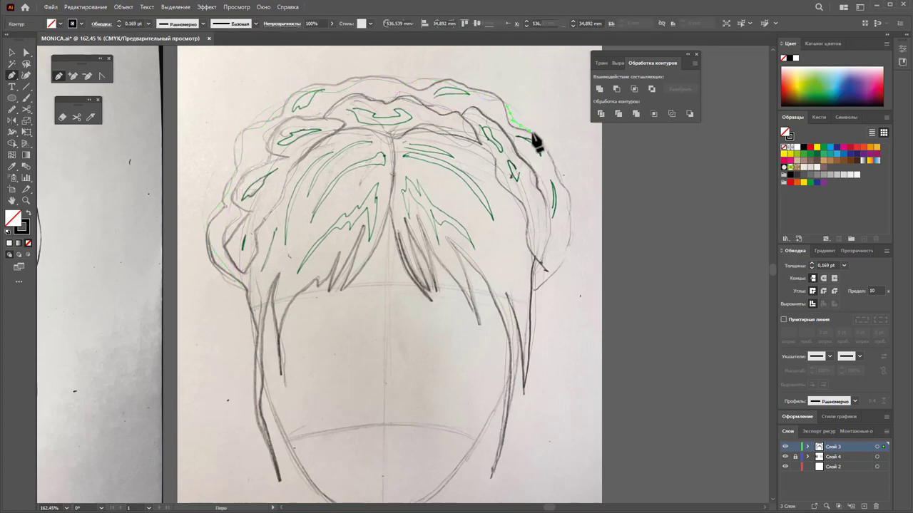
pyautogui.moveTo(548, 165); pyautogui.dragTo(571, 227)
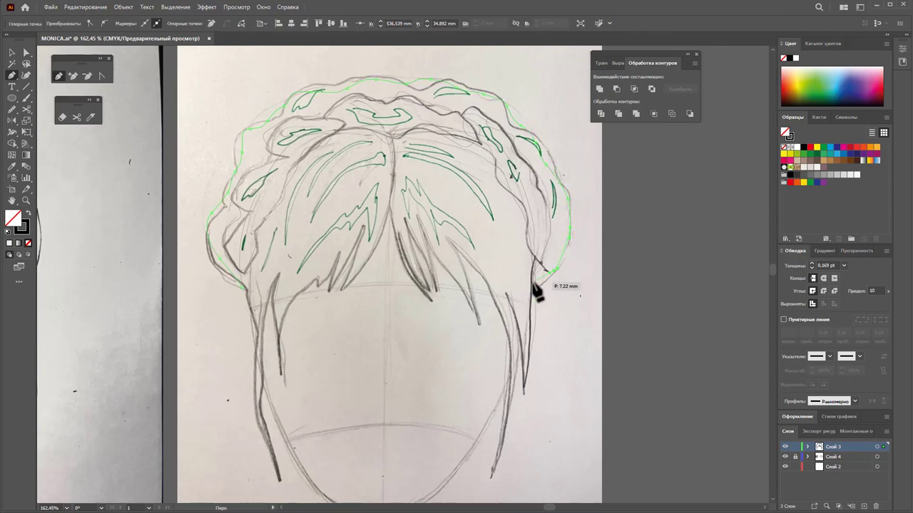
pyautogui.hotkey('ctrl', 'shift', 'a')
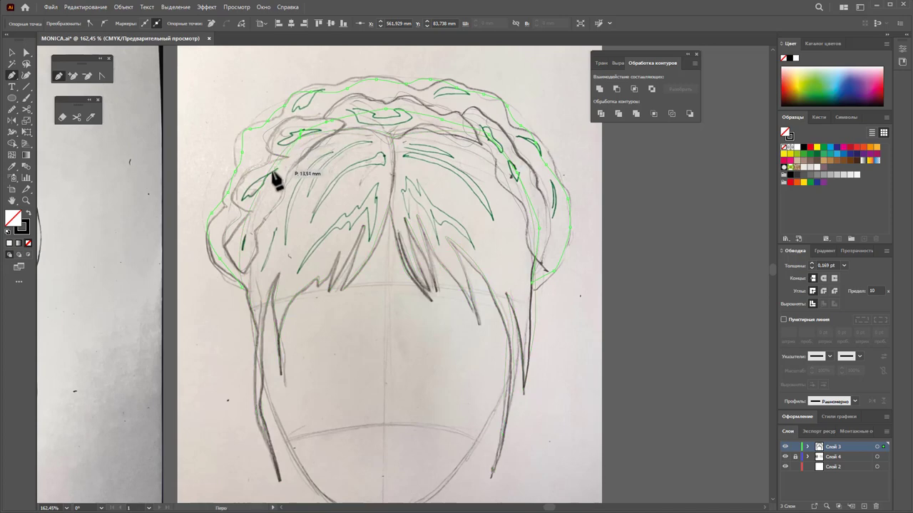
pyautogui.click(243, 293)
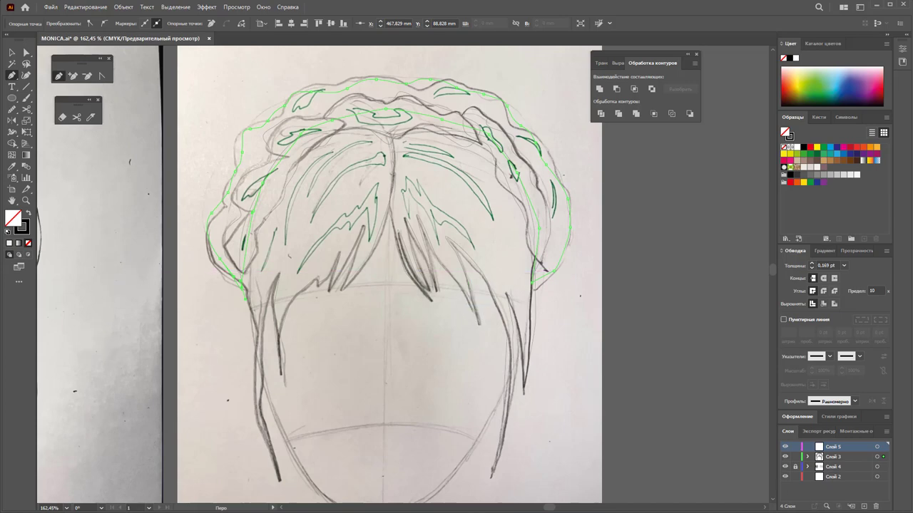
# Lock Слой 3 and trace the thin strands beside the hair parting as closed paths
pyautogui.click(795, 456)
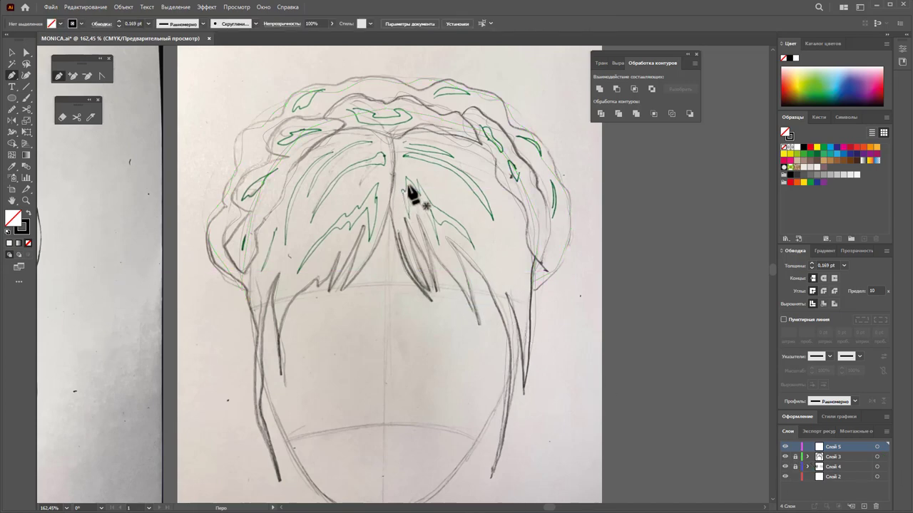
pyautogui.click(404, 190)
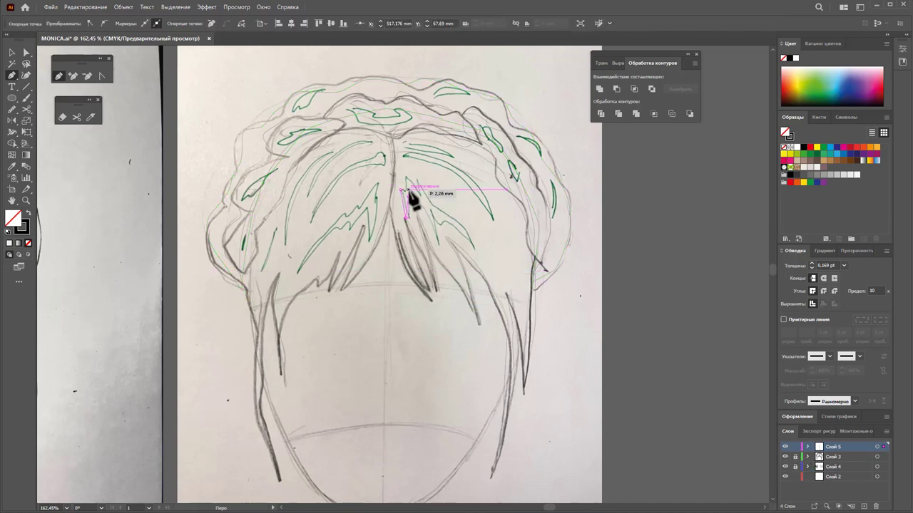
pyautogui.click(406, 218)
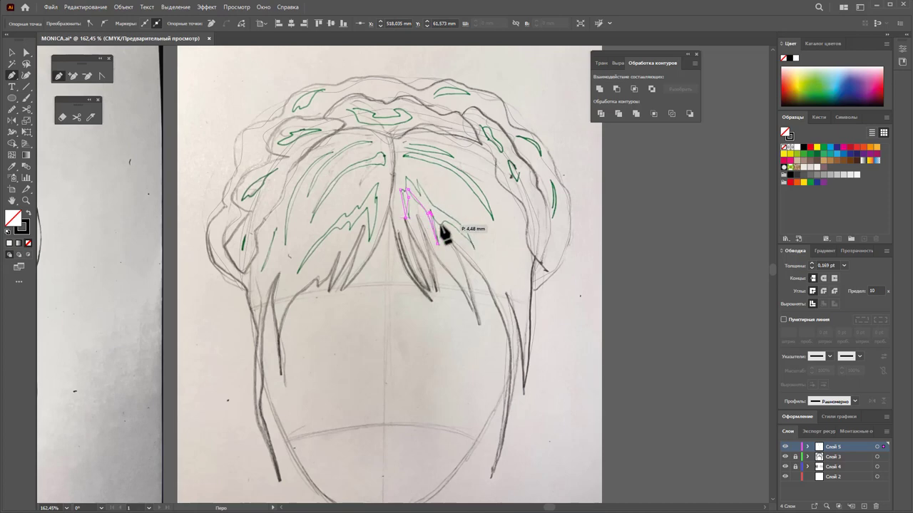
pyautogui.press('Escape')
pyautogui.click(454, 219)
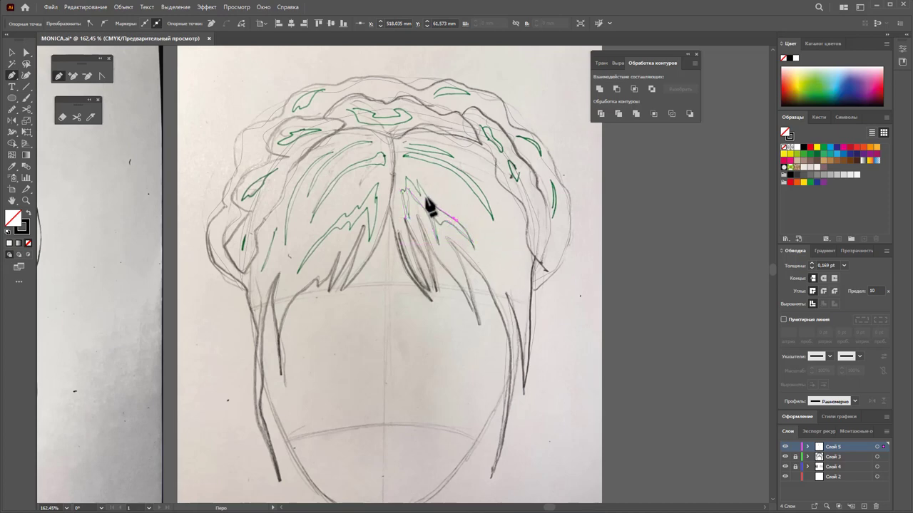
pyautogui.click(410, 180)
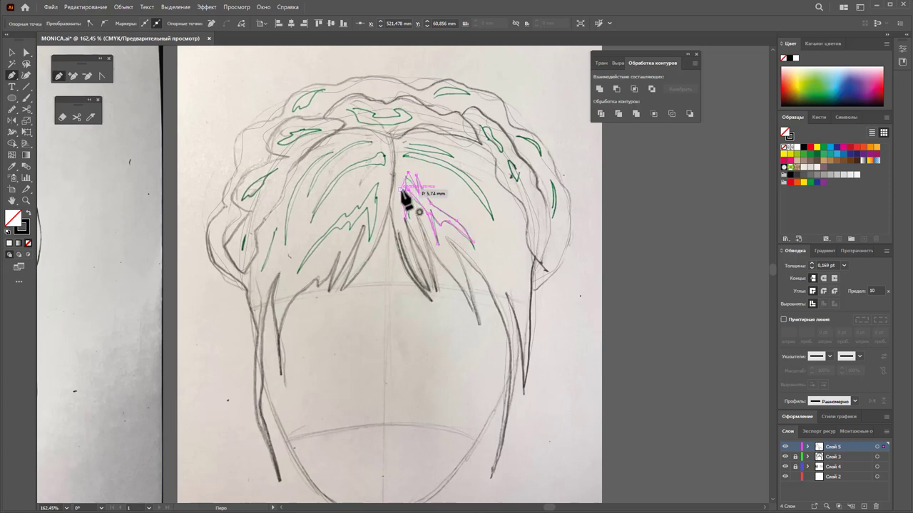
pyautogui.press('Escape')
pyautogui.click(403, 155)
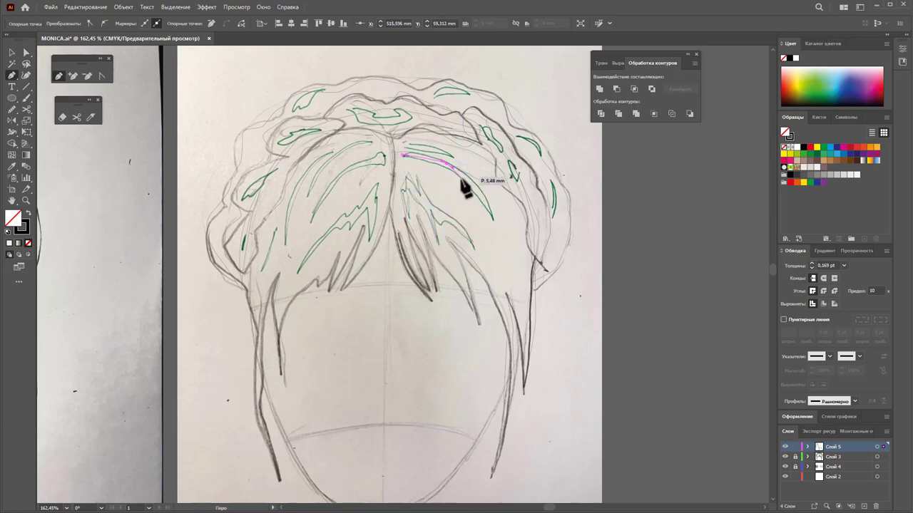
pyautogui.moveTo(491, 218)
pyautogui.mouseDown()
pyautogui.moveTo(465, 177)
pyautogui.moveTo(409, 161)
pyautogui.moveTo(446, 152)
pyautogui.moveTo(364, 156)
pyautogui.mouseUp()
pyautogui.click(312, 192)
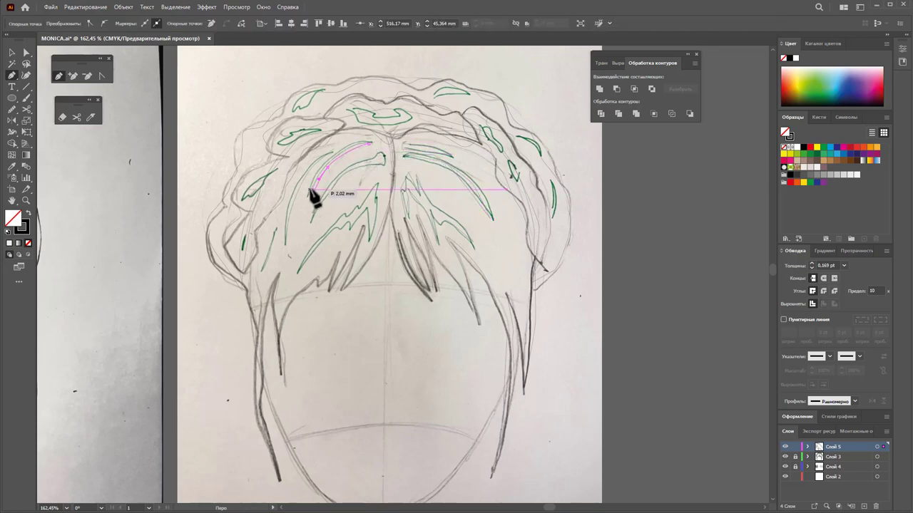
pyautogui.moveTo(370, 148); pyautogui.dragTo(381, 152)
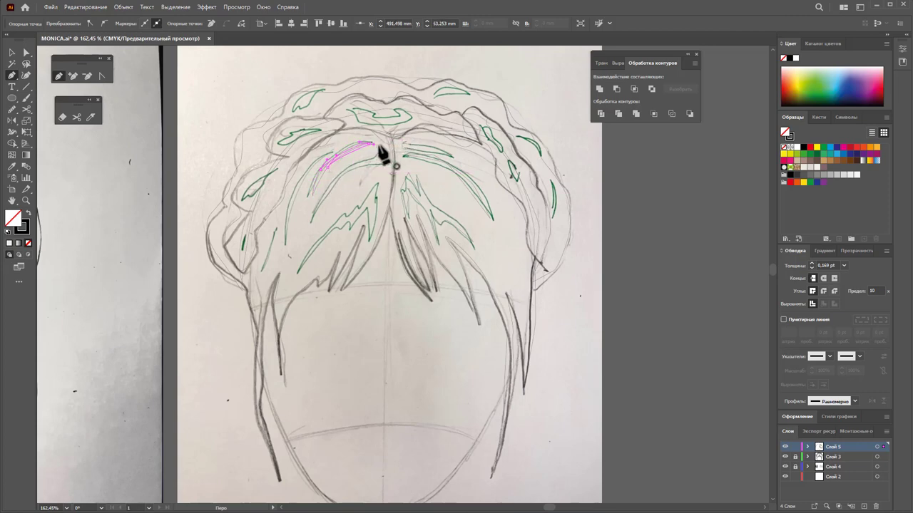
# Outline the strands left of the parting, including a zigzag-tipped strand
pyautogui.click(331, 150)
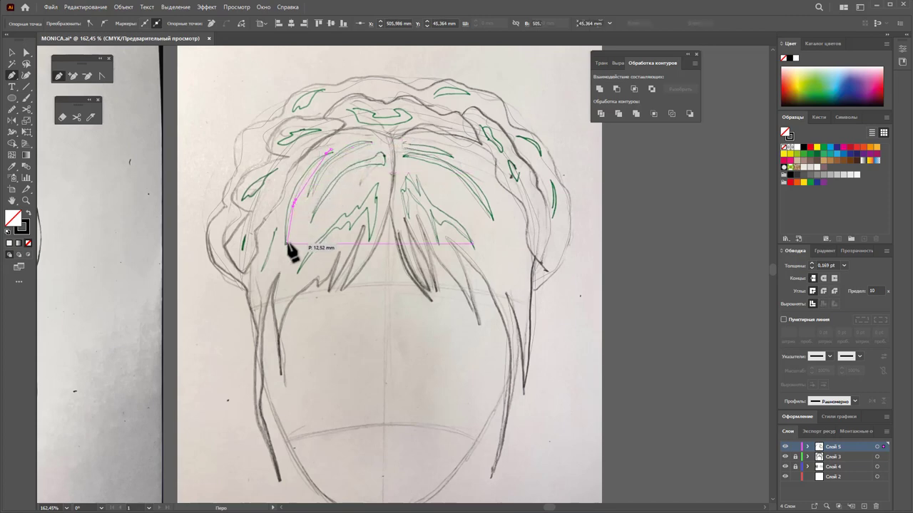
pyautogui.moveTo(286, 244); pyautogui.dragTo(291, 214)
pyautogui.moveTo(331, 150); pyautogui.dragTo(333, 152)
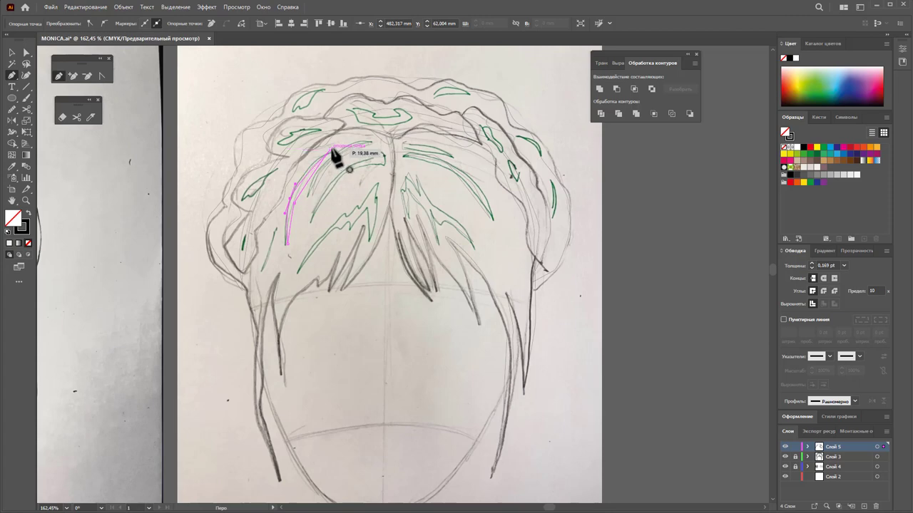
pyautogui.moveTo(275, 231)
pyautogui.mouseDown()
pyautogui.moveTo(271, 255)
pyautogui.moveTo(285, 245)
pyautogui.mouseUp()
pyautogui.click(265, 268)
pyautogui.click(403, 142)
pyautogui.click(404, 223)
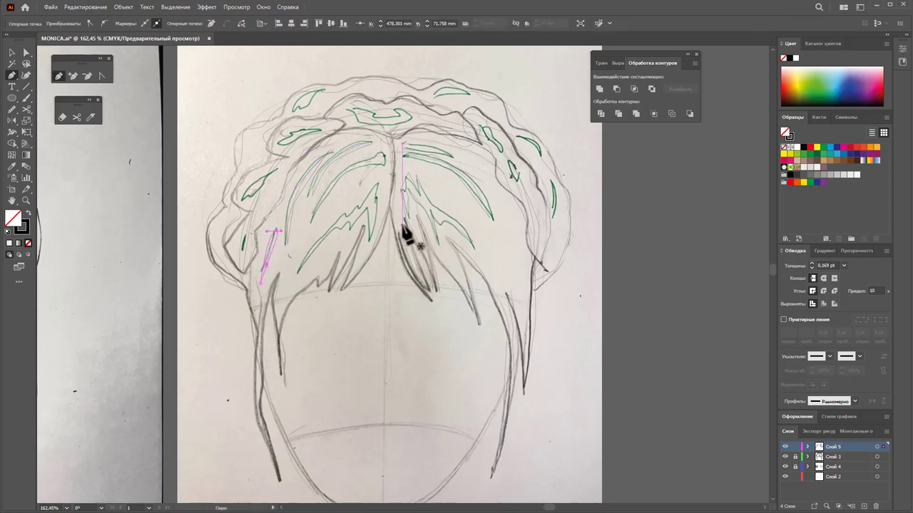
pyautogui.moveTo(375, 188); pyautogui.dragTo(372, 246)
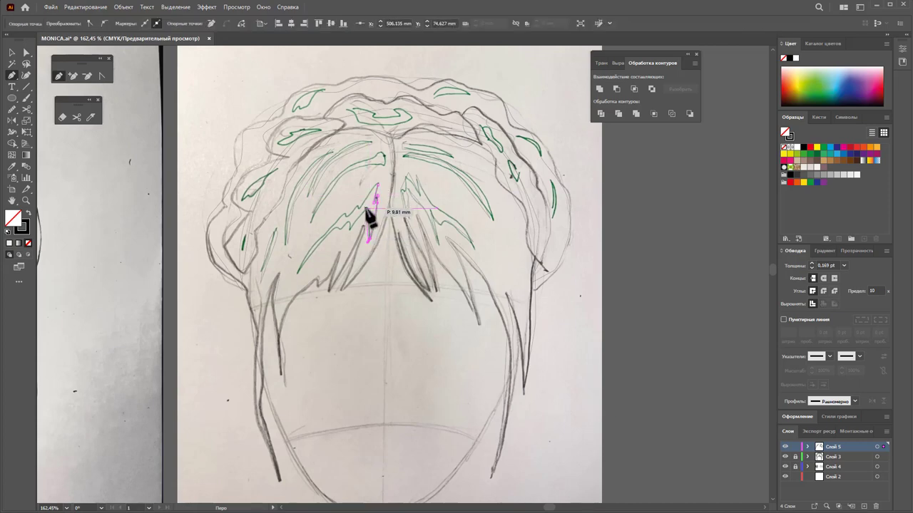
pyautogui.click(360, 234)
pyautogui.click(341, 225)
pyautogui.click(327, 237)
pyautogui.click(300, 272)
pyautogui.click(344, 215)
pyautogui.moveTo(365, 204); pyautogui.dragTo(379, 183)
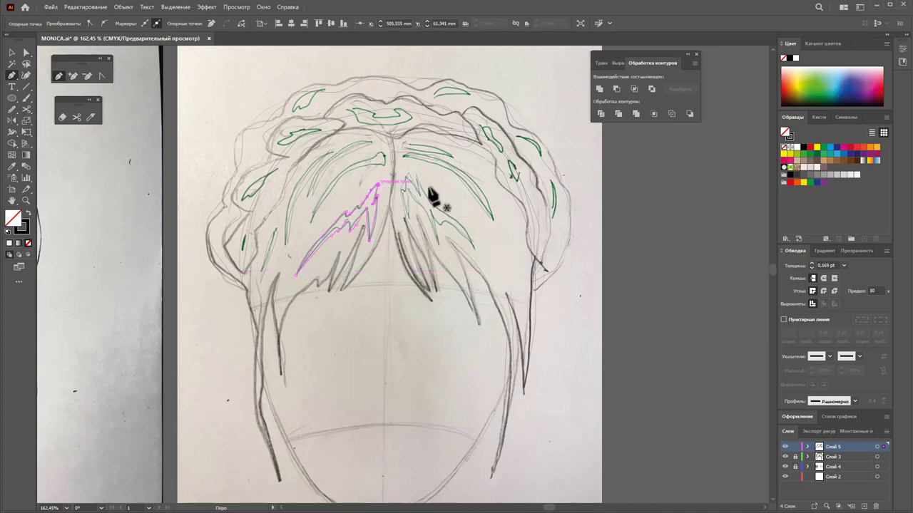
# Trace the right-edge strands, the top curl and the leaf-shaped strands on the left
pyautogui.moveTo(548, 176); pyautogui.dragTo(554, 220)
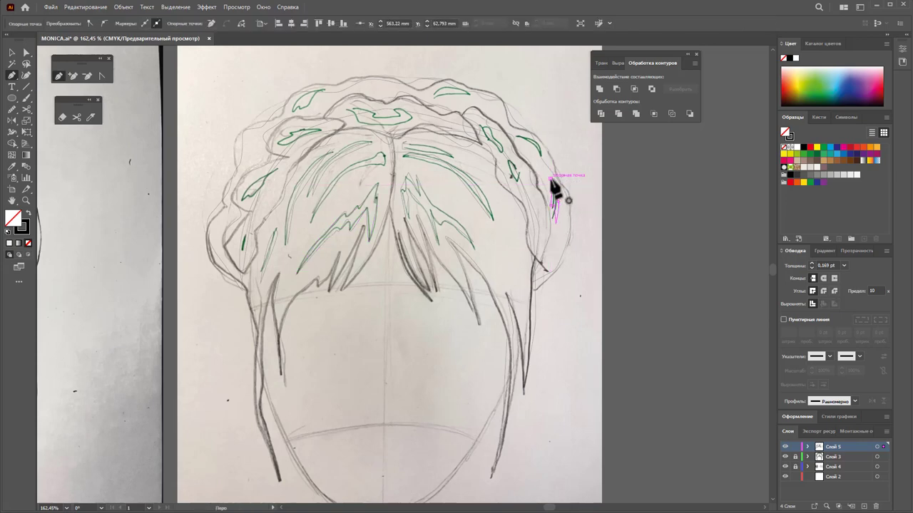
pyautogui.click(511, 164)
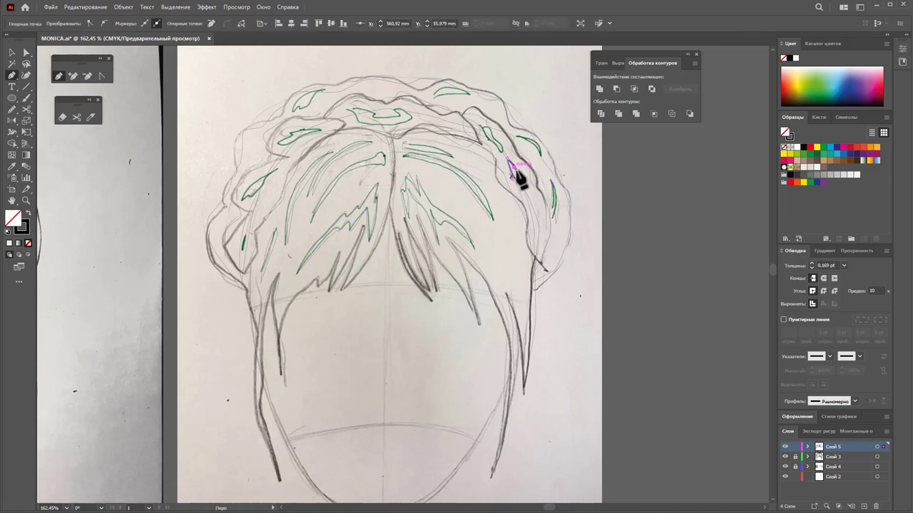
pyautogui.moveTo(519, 136)
pyautogui.mouseDown()
pyautogui.moveTo(506, 162)
pyautogui.moveTo(506, 147)
pyautogui.mouseUp()
pyautogui.moveTo(436, 98)
pyautogui.mouseDown()
pyautogui.moveTo(452, 93)
pyautogui.moveTo(450, 107)
pyautogui.mouseUp()
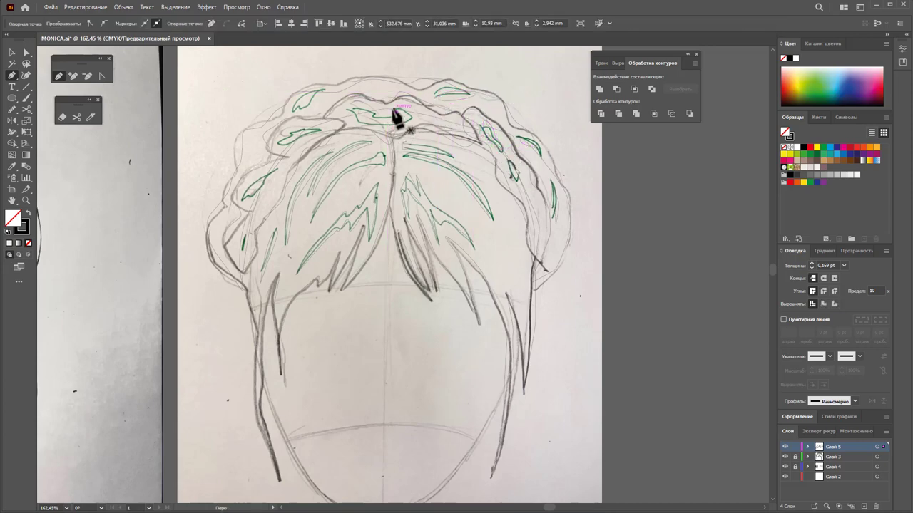
pyautogui.moveTo(396, 114)
pyautogui.mouseDown()
pyautogui.moveTo(394, 123)
pyautogui.moveTo(401, 117)
pyautogui.mouseUp()
pyautogui.moveTo(305, 130); pyautogui.dragTo(285, 137)
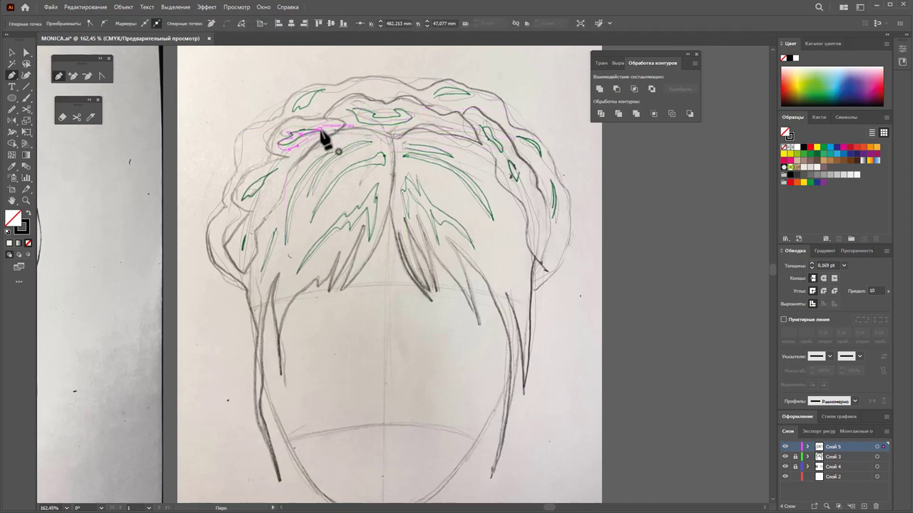
pyautogui.click(281, 169)
pyautogui.moveTo(247, 198); pyautogui.dragTo(249, 207)
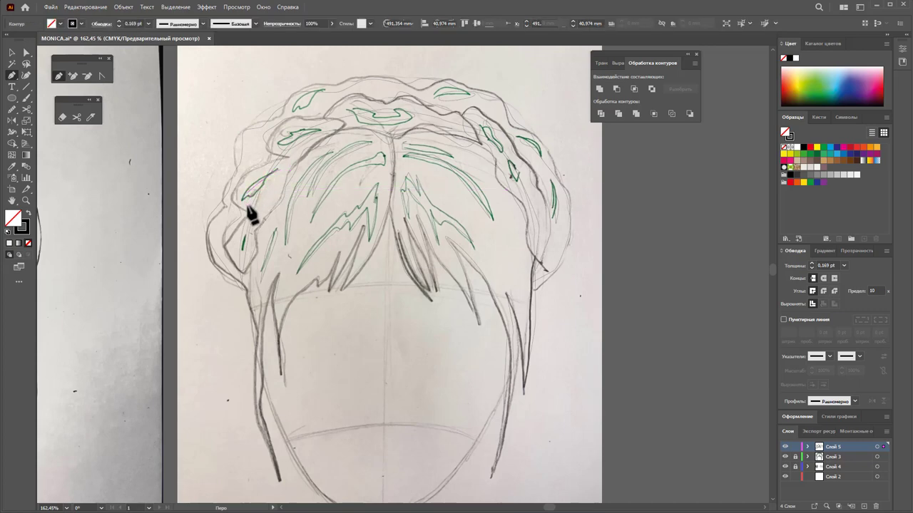
pyautogui.click(281, 170)
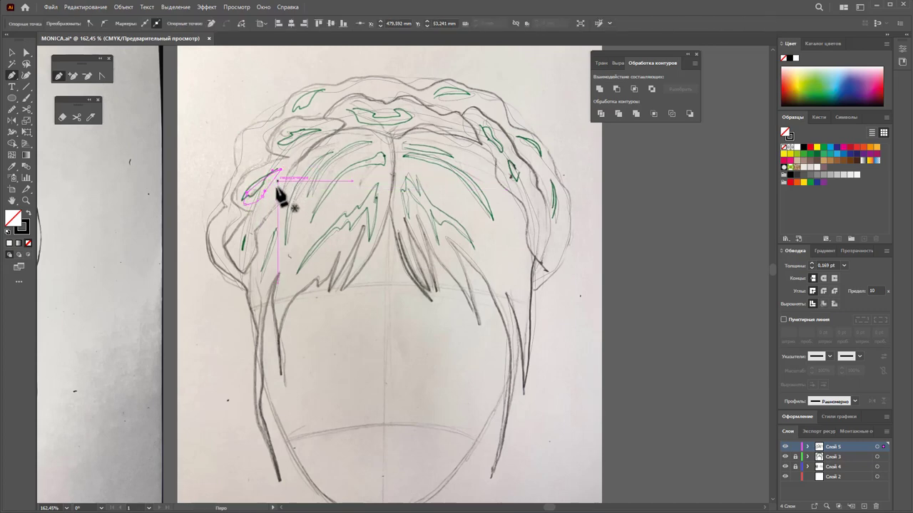
pyautogui.moveTo(242, 248); pyautogui.dragTo(243, 250)
pyautogui.click(246, 235)
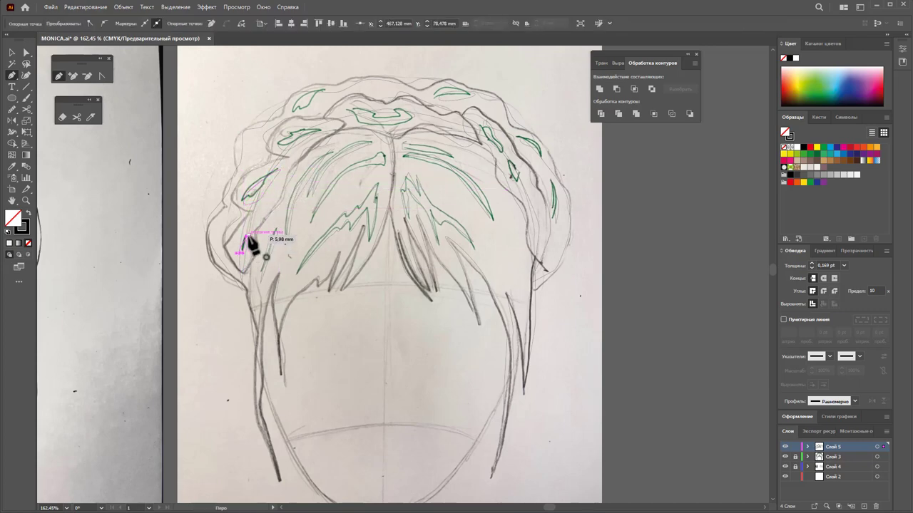
pyautogui.click(320, 94)
pyautogui.moveTo(294, 105); pyautogui.dragTo(302, 107)
pyautogui.click(321, 93)
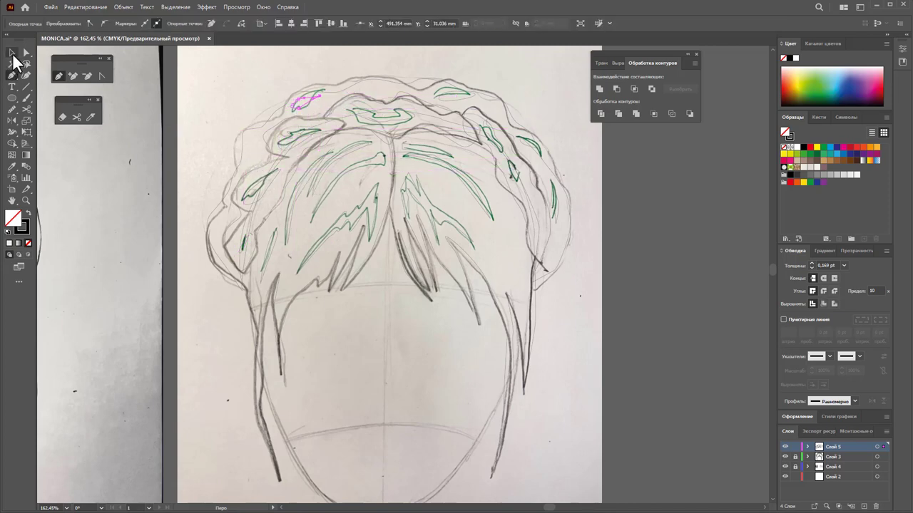
# Save the document, trace one more strand from the parting, and select all upper hair paths
pyautogui.hotkey('ctrl', 'a')
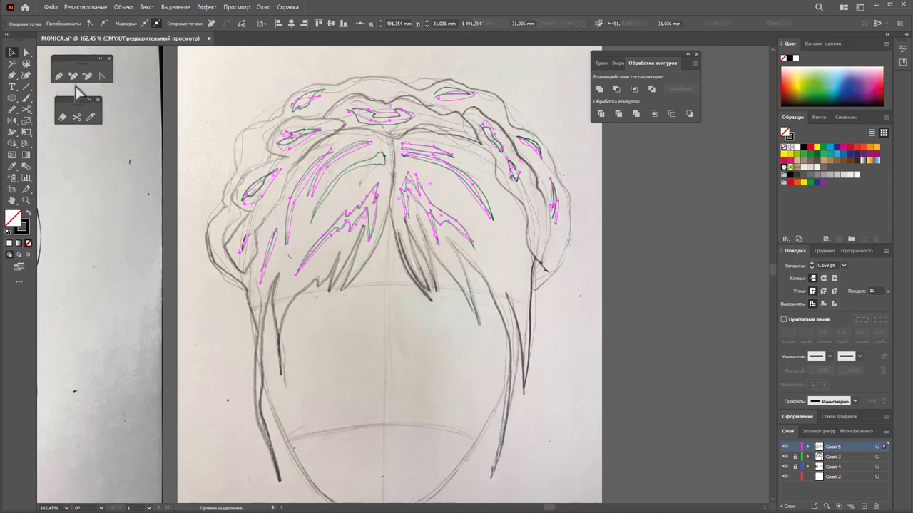
pyautogui.hotkey('ctrl', 'shift', 'a')
pyautogui.press('p')
pyautogui.hotkey('ctrl', 's')
pyautogui.click(385, 158)
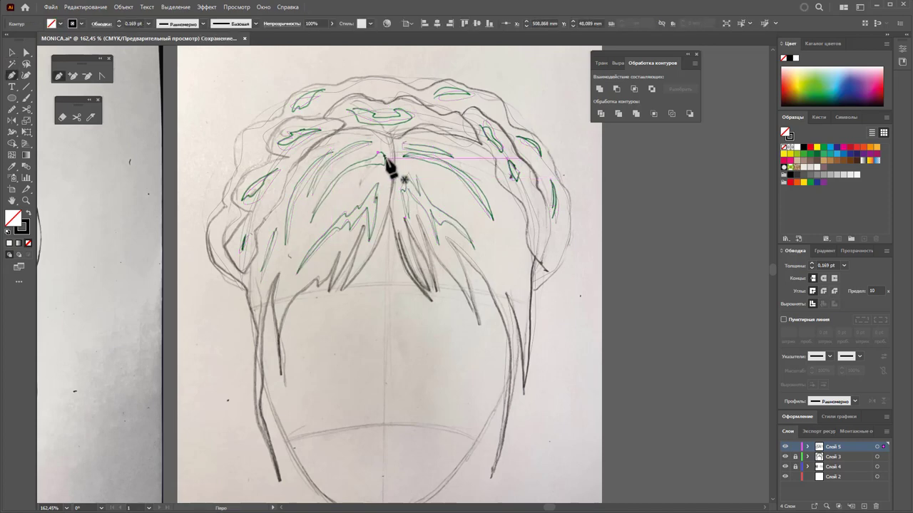
pyautogui.moveTo(311, 225); pyautogui.dragTo(357, 174)
pyautogui.click(382, 160)
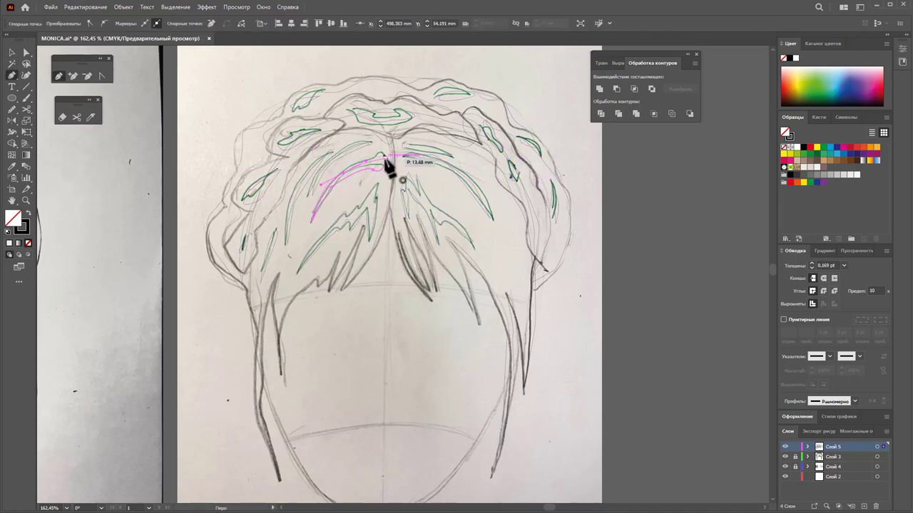
pyautogui.click(13, 53)
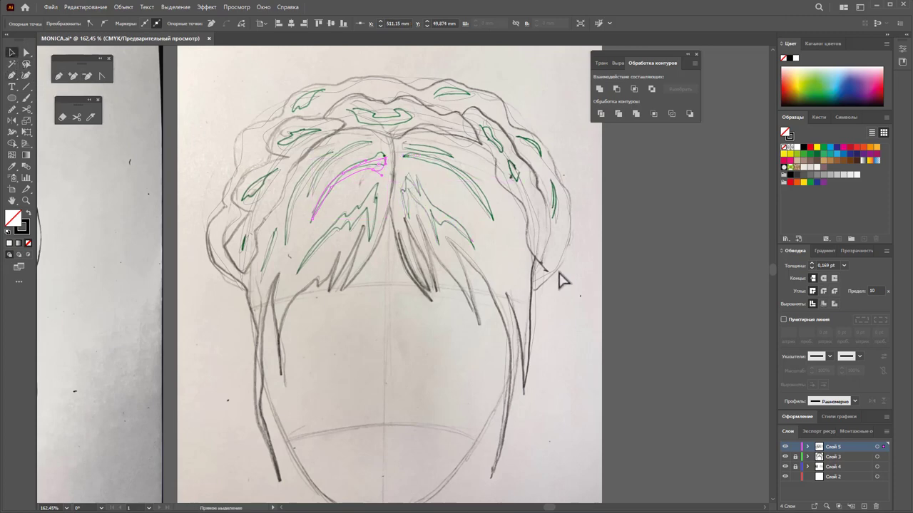
pyautogui.hotkey('ctrl', 'a')
# Group the upper hair paths and fill the lower and upper hair shapes with black
pyautogui.rightClick(451, 228)
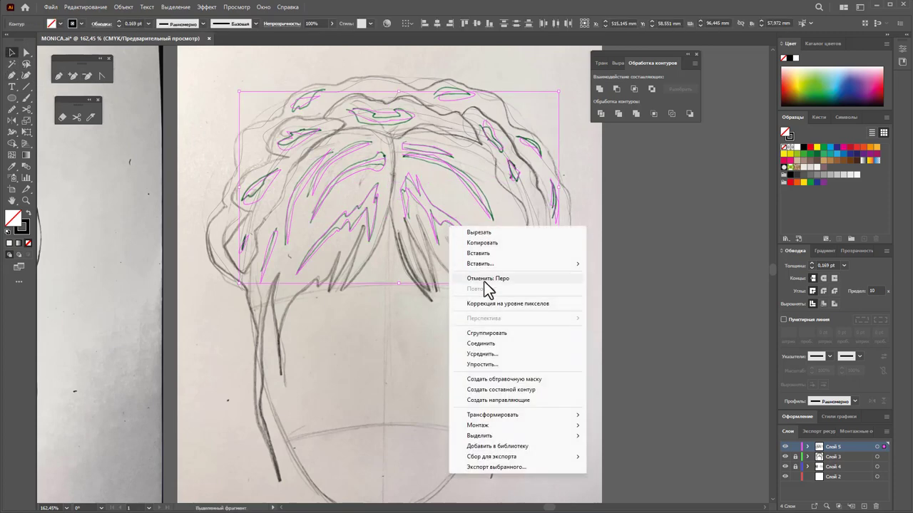
pyautogui.click(496, 333)
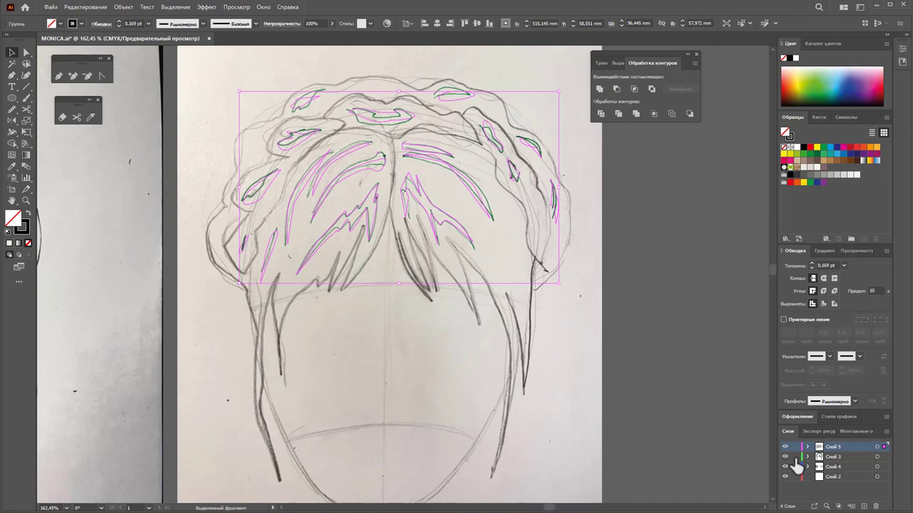
pyautogui.click(646, 312)
pyautogui.click(510, 312)
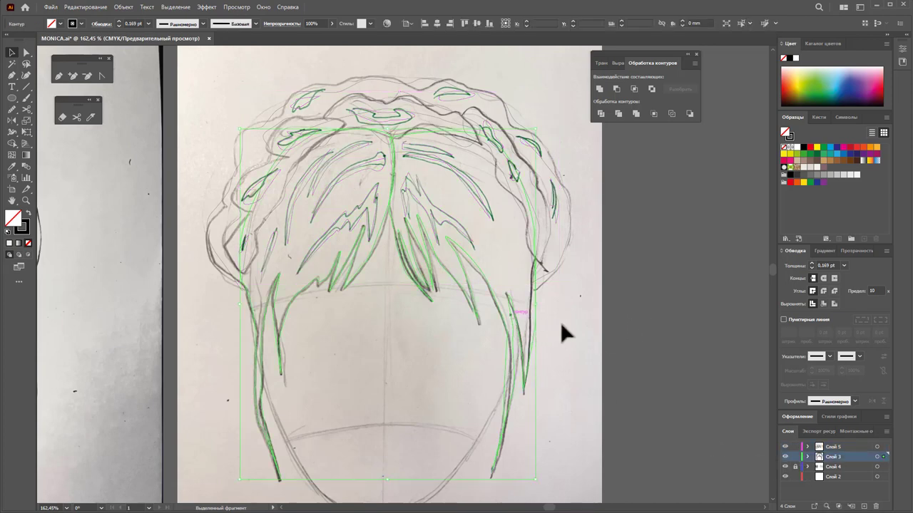
pyautogui.click(28, 215)
pyautogui.click(571, 267)
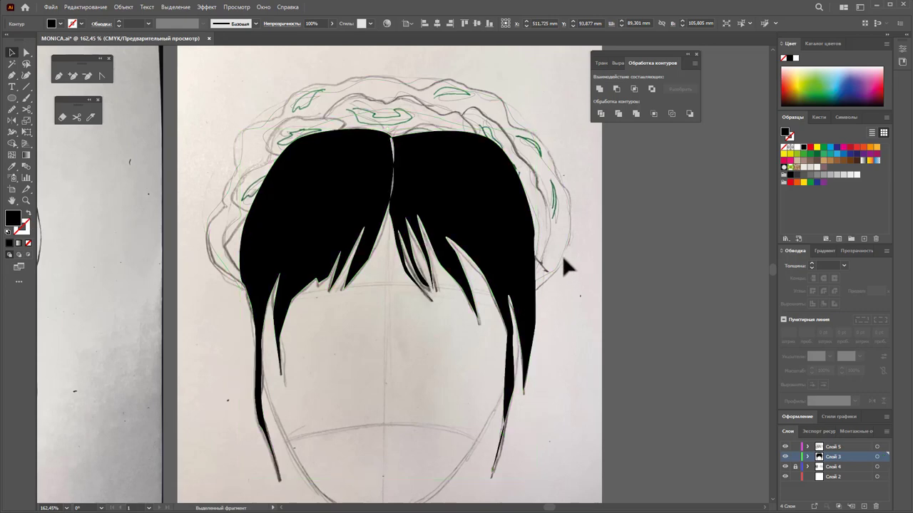
pyautogui.click(567, 249)
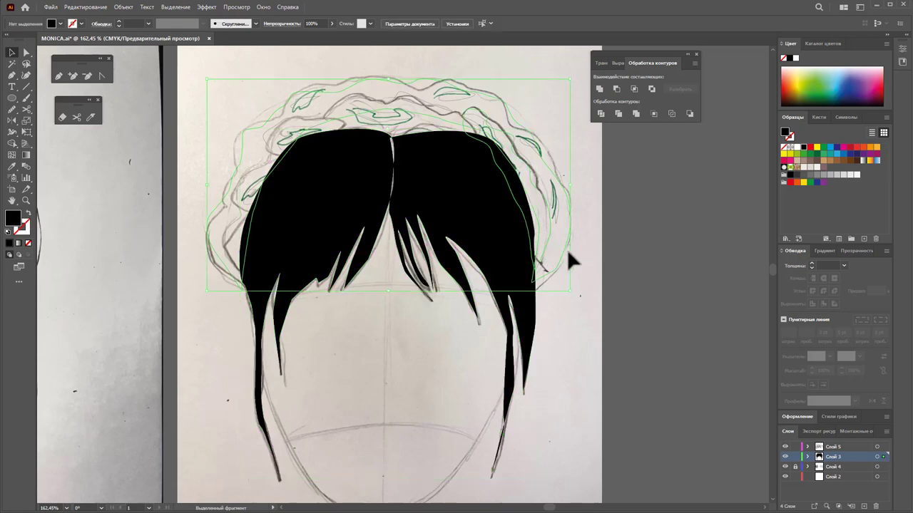
pyautogui.click(28, 215)
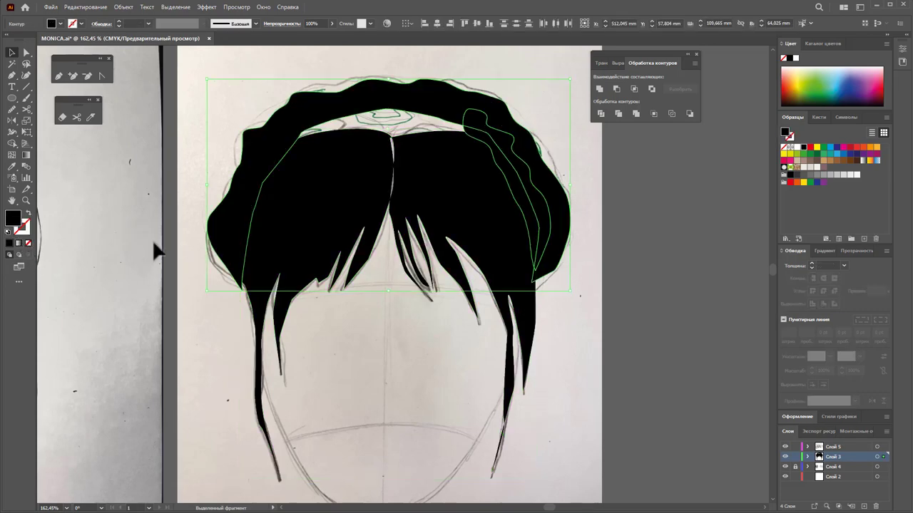
pyautogui.click(415, 139)
# Fill the white gap in the hair by giving the hair path a black fill
pyautogui.click(426, 120)
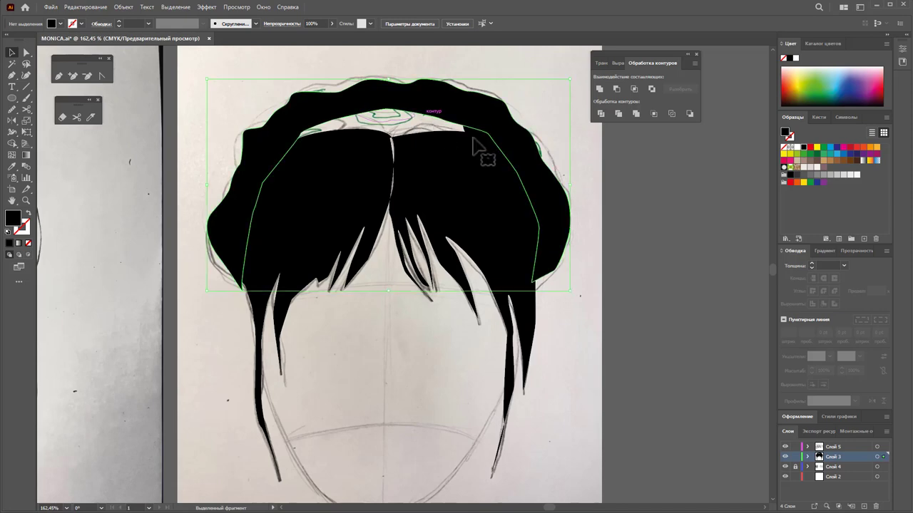
pyautogui.hotkey('ctrl', 'a')
pyautogui.hotkey('ctrl', 'shift', 'a')
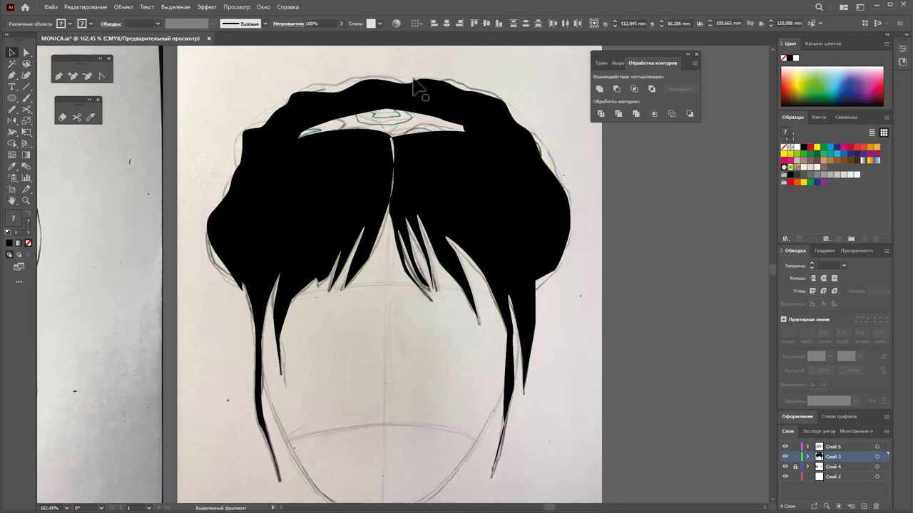
pyautogui.click(430, 129)
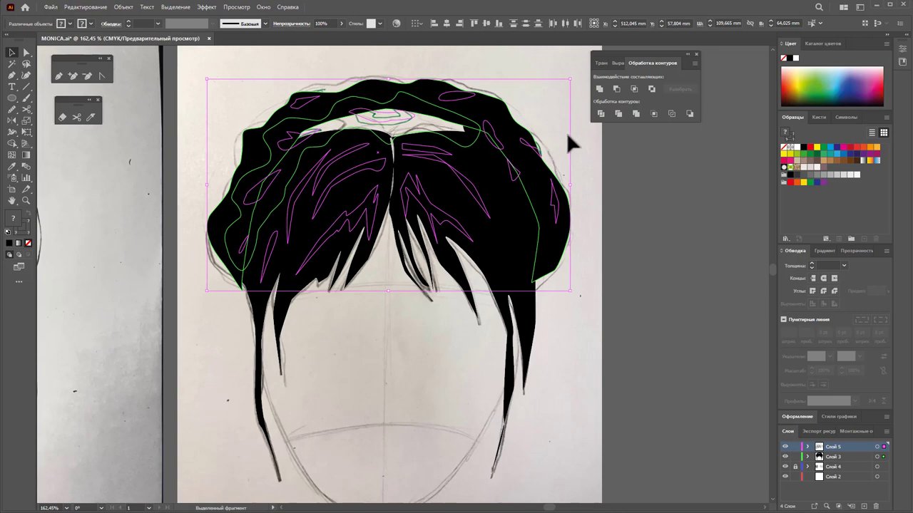
pyautogui.hotkey('ctrl', 'shift', 'a')
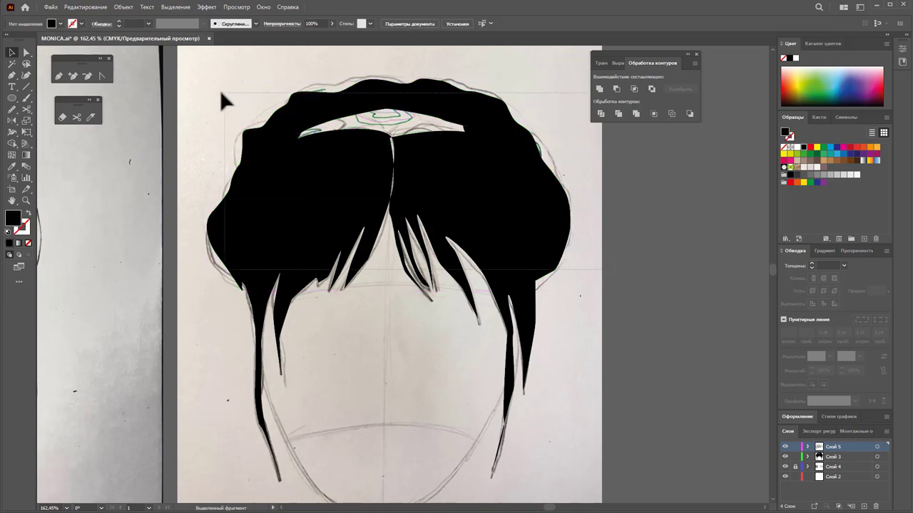
pyautogui.hotkey('ctrl', 'a')
pyautogui.click(451, 201)
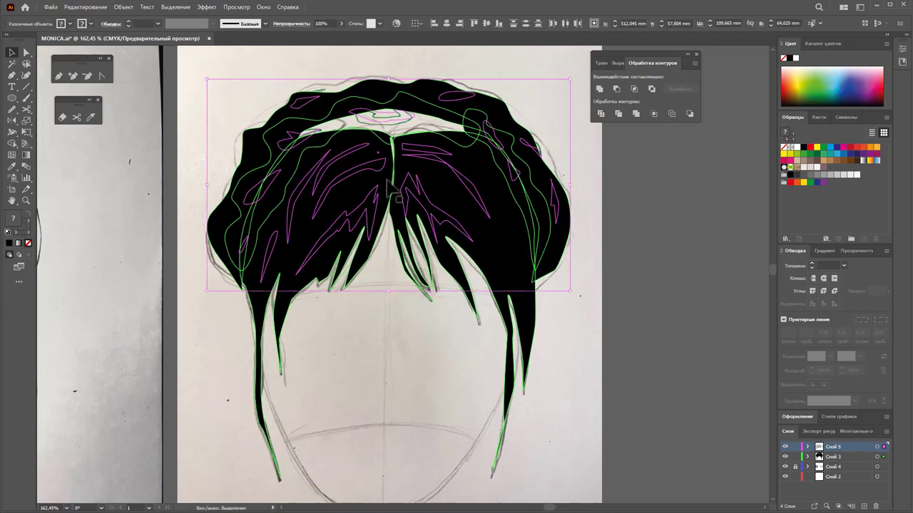
pyautogui.click(385, 202)
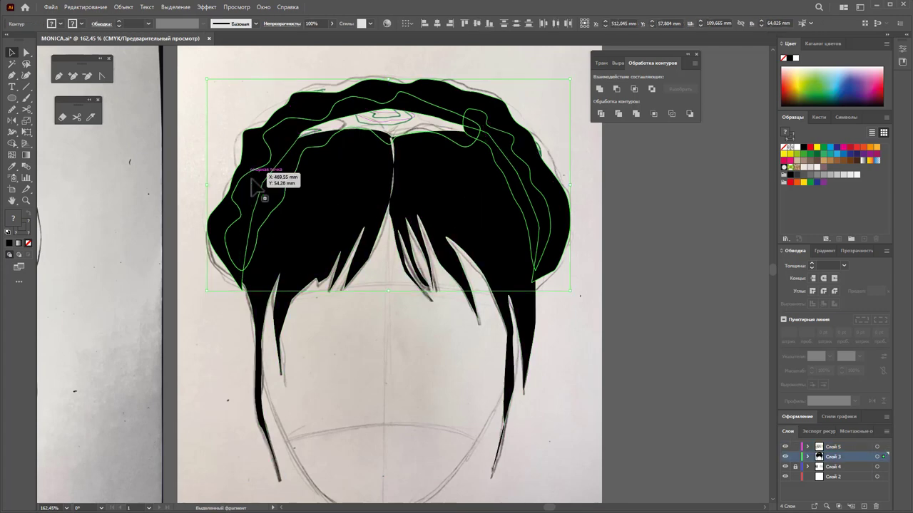
pyautogui.click(802, 148)
pyautogui.click(658, 240)
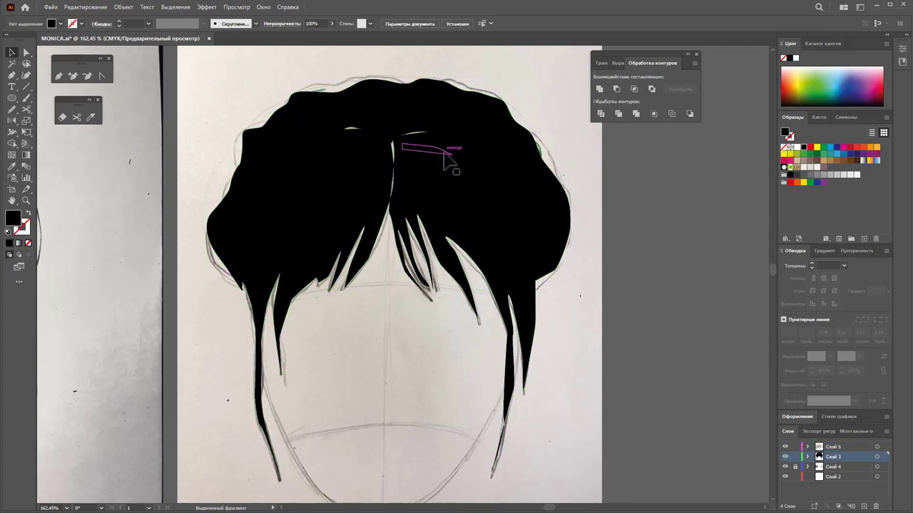
# Lower the raised anchor on the inner hair outline, then select the highlight group
pyautogui.click(26, 53)
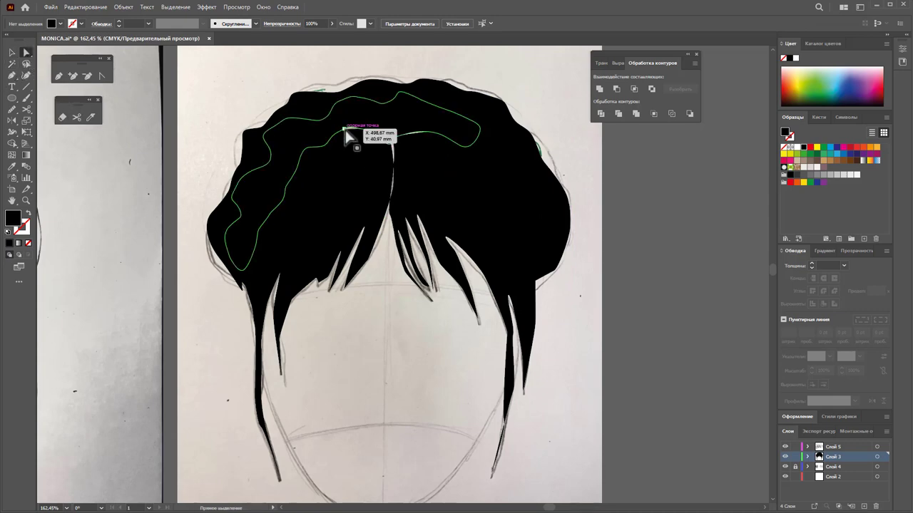
pyautogui.click(346, 129)
pyautogui.moveTo(348, 133); pyautogui.dragTo(351, 141)
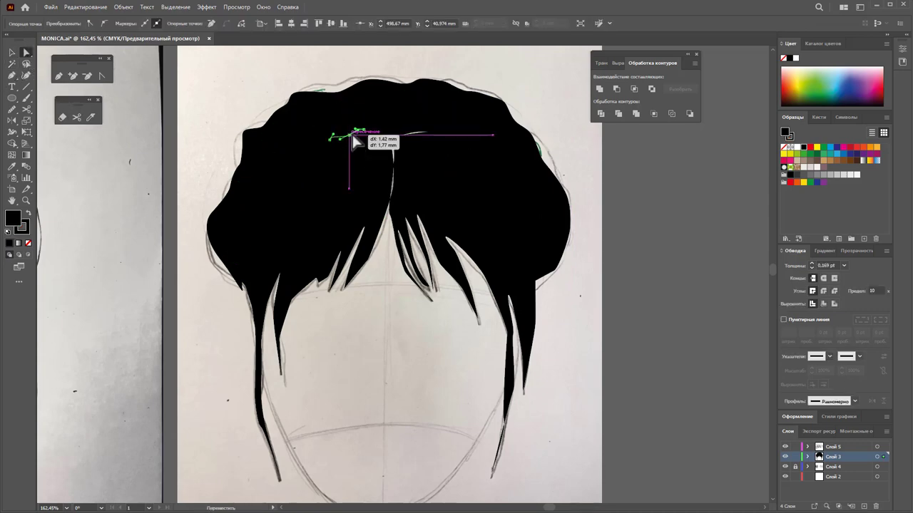
pyautogui.click(433, 141)
pyautogui.click(404, 156)
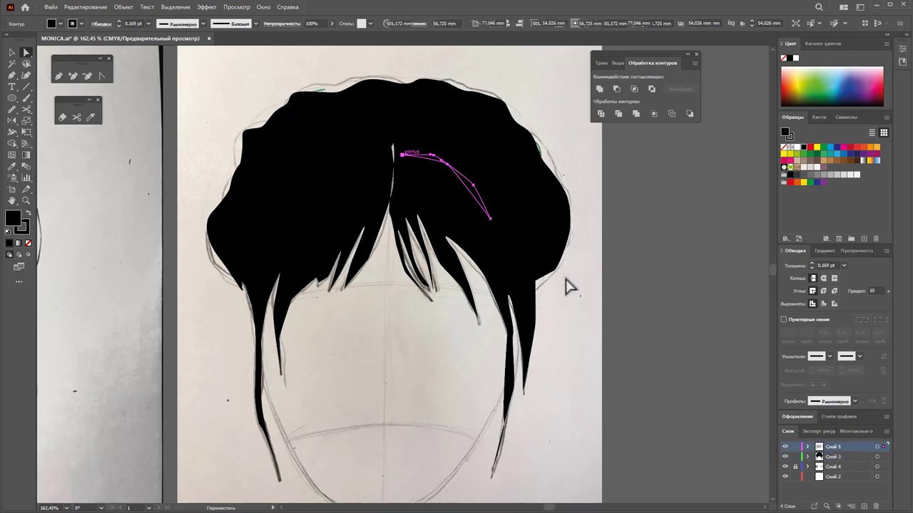
pyautogui.click(12, 53)
pyautogui.click(422, 126)
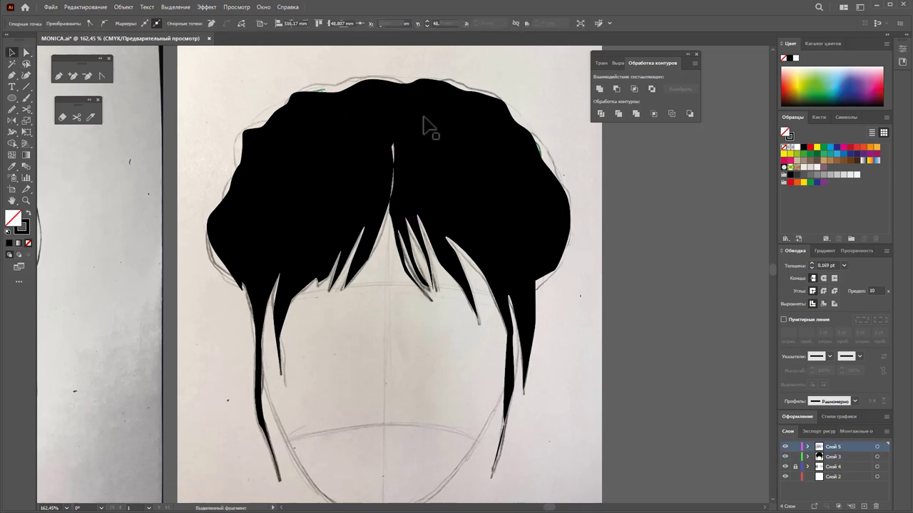
pyautogui.moveTo(494, 217); pyautogui.dragTo(603, 234)
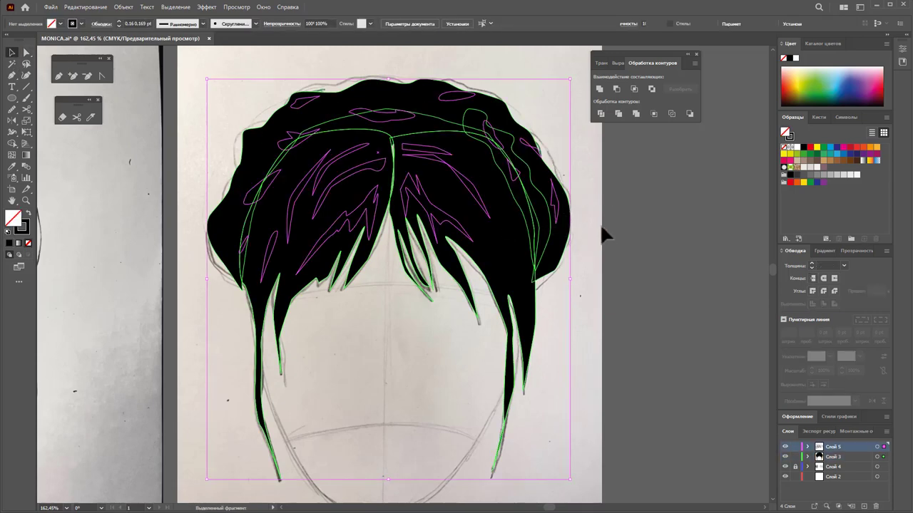
pyautogui.click(604, 234)
pyautogui.click(561, 214)
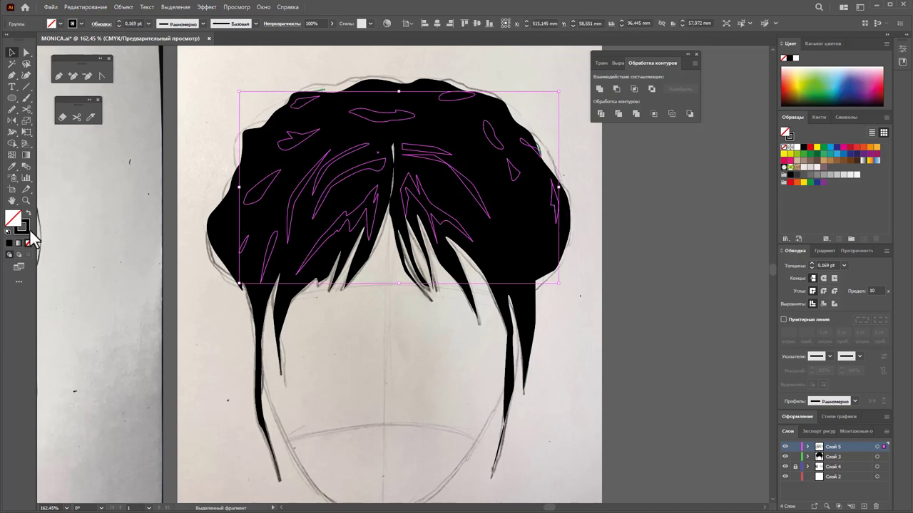
# Give the highlight group a purple-to-black gradient, no stroke and 44% opacity
pyautogui.click(861, 162)
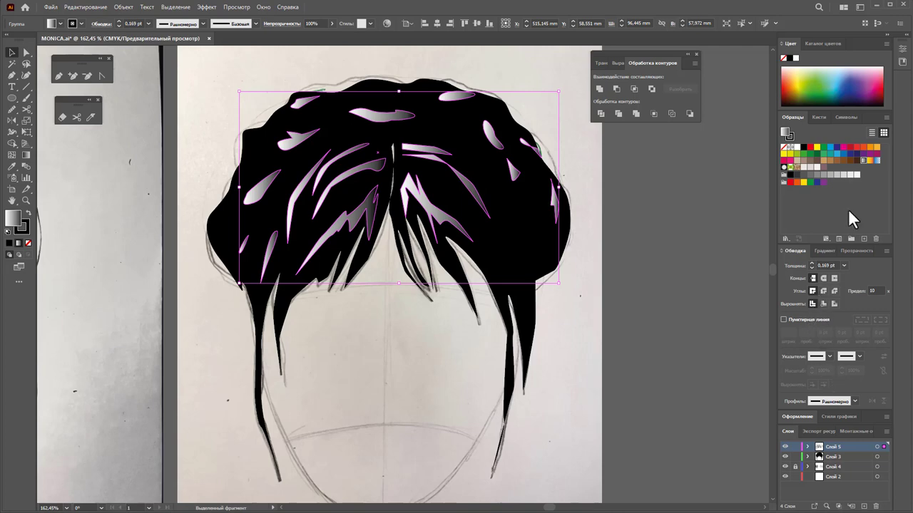
pyautogui.click(825, 253)
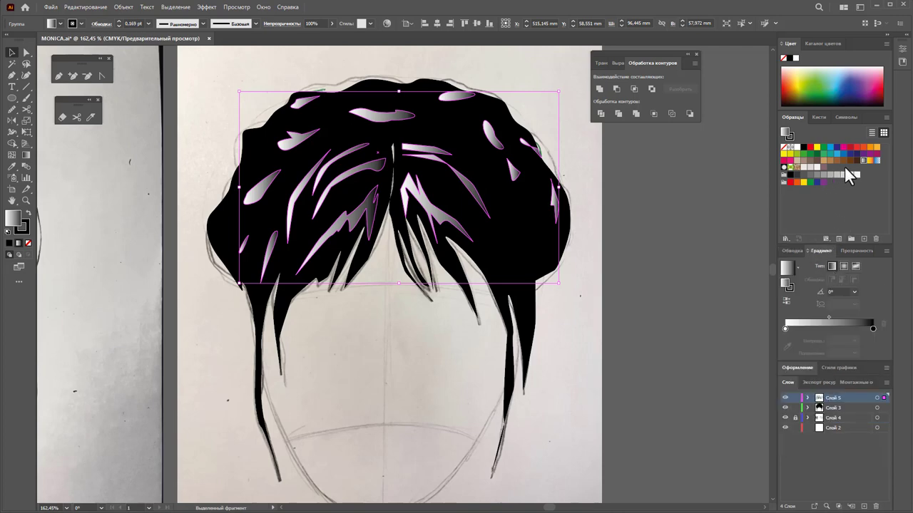
pyautogui.moveTo(863, 154)
pyautogui.mouseDown()
pyautogui.moveTo(825, 353)
pyautogui.moveTo(838, 330)
pyautogui.mouseUp()
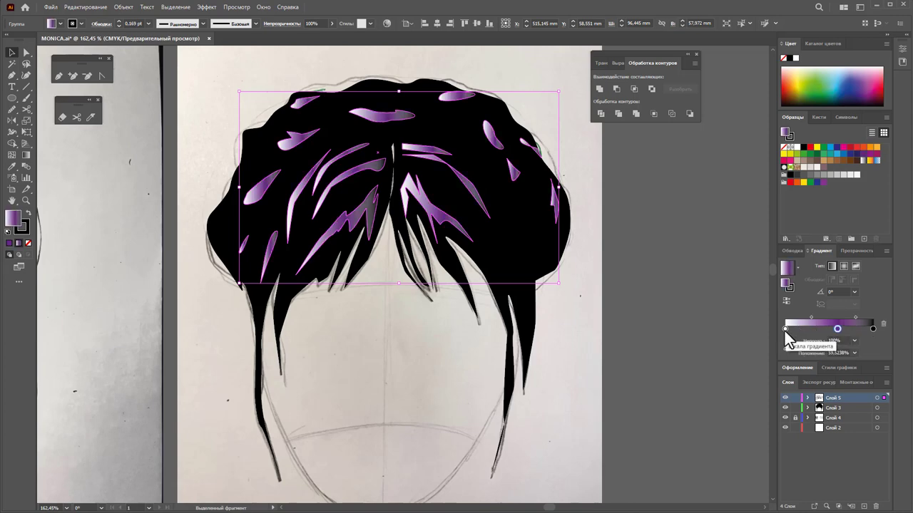
pyautogui.moveTo(837, 328)
pyautogui.mouseDown()
pyautogui.moveTo(785, 328)
pyautogui.moveTo(812, 320)
pyautogui.mouseUp()
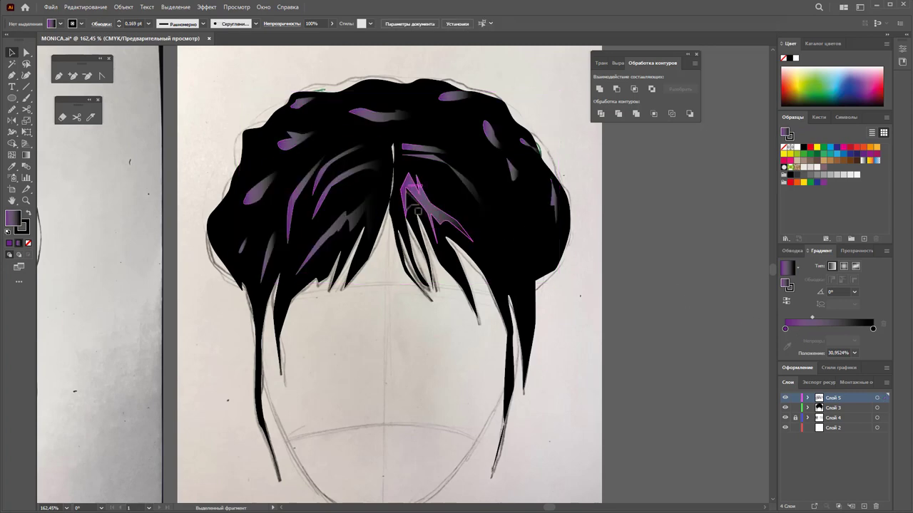
pyautogui.click(28, 243)
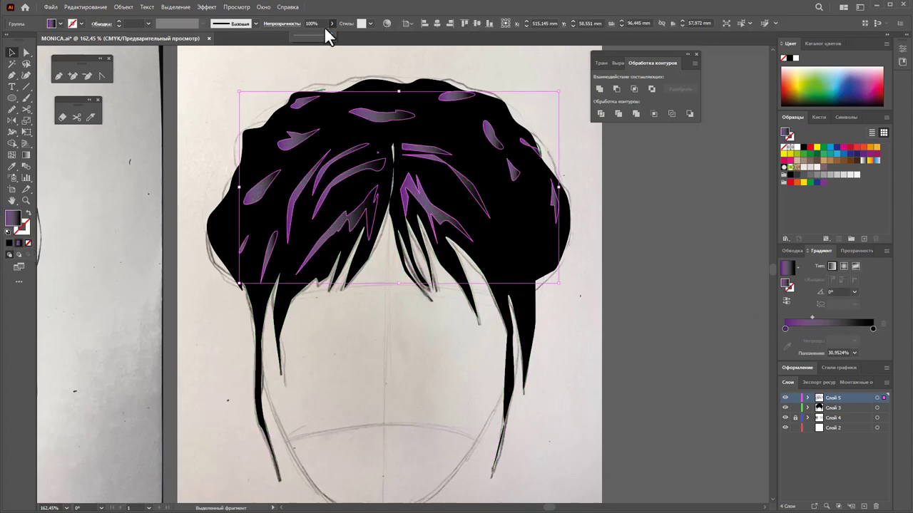
pyautogui.moveTo(326, 33); pyautogui.dragTo(311, 35)
pyautogui.click(442, 57)
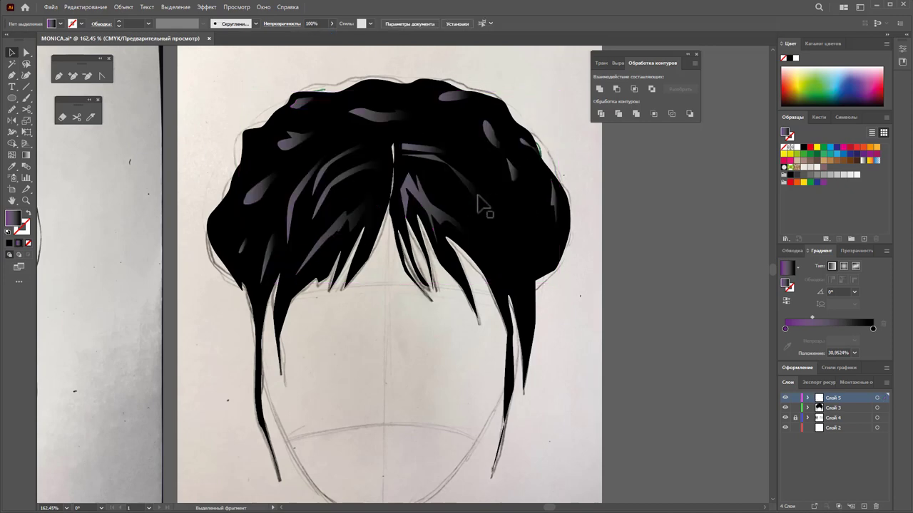
# Group the black silhouette and gradient highlights into one hairstyle object
pyautogui.keyDown('ctrl'); pyautogui.keyDown('alt'); pyautogui.click(390, 286); pyautogui.keyUp('alt'); pyautogui.keyUp('ctrl')
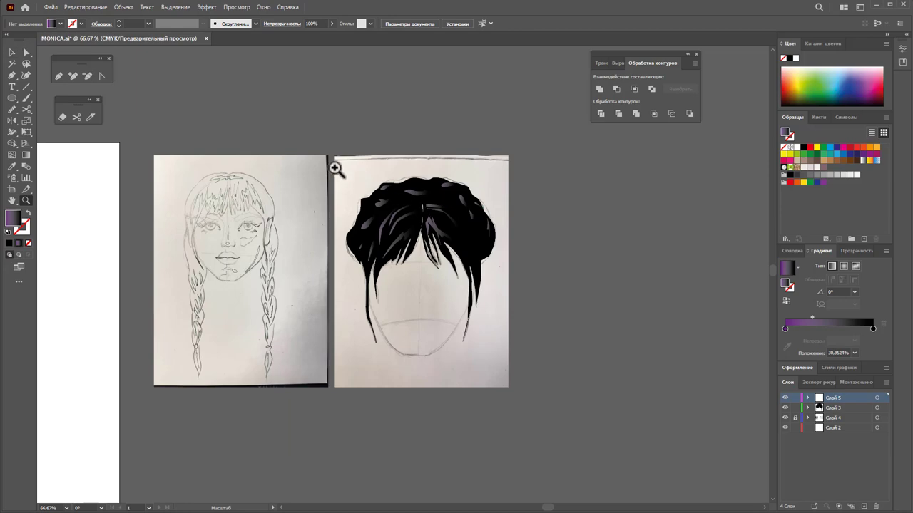
pyautogui.moveTo(334, 168); pyautogui.dragTo(209, 164)
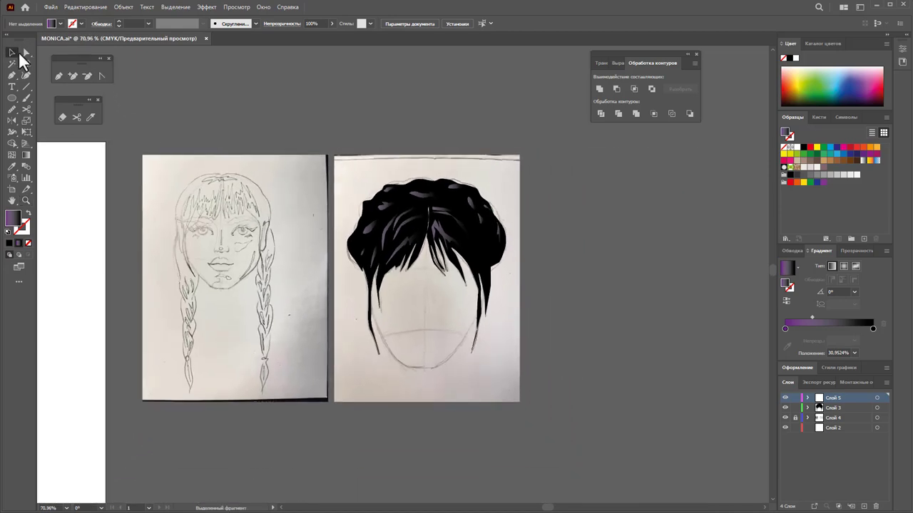
pyautogui.click(12, 53)
pyautogui.moveTo(524, 378); pyautogui.dragTo(471, 261)
pyautogui.rightClick(468, 256)
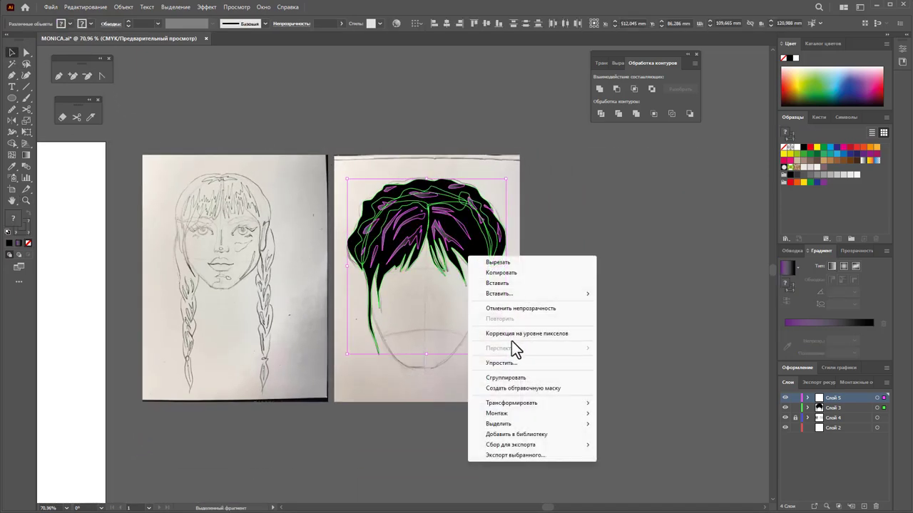
pyautogui.click(516, 376)
# Group the beige figure's body with its hair and place a copy to the right
pyautogui.click(611, 336)
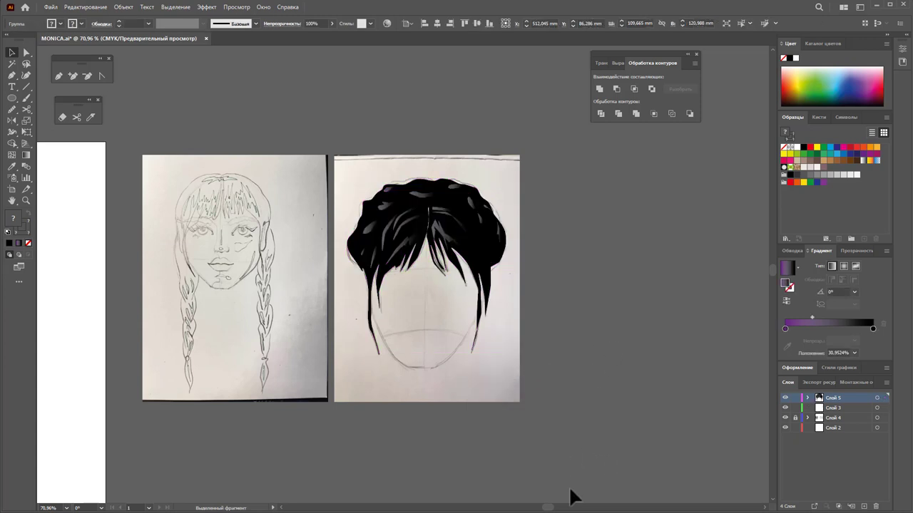
pyautogui.moveTo(551, 509); pyautogui.dragTo(526, 508)
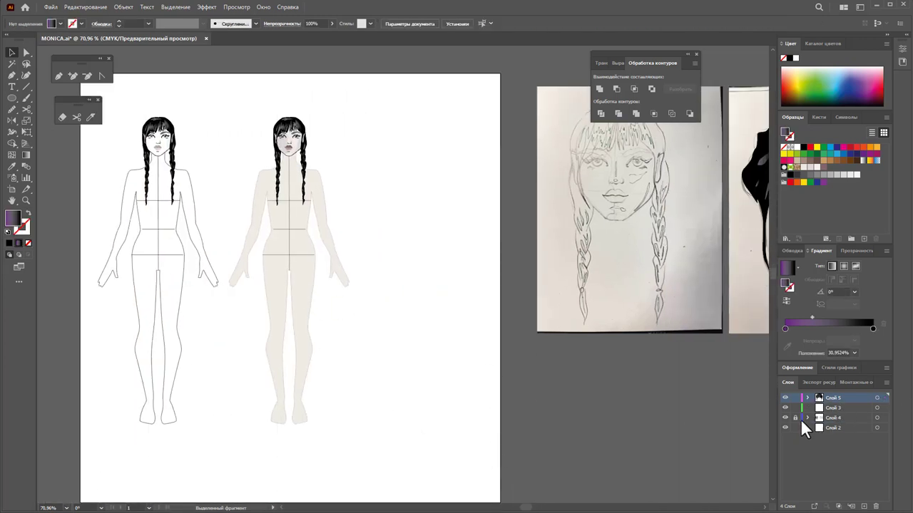
pyautogui.click(274, 240)
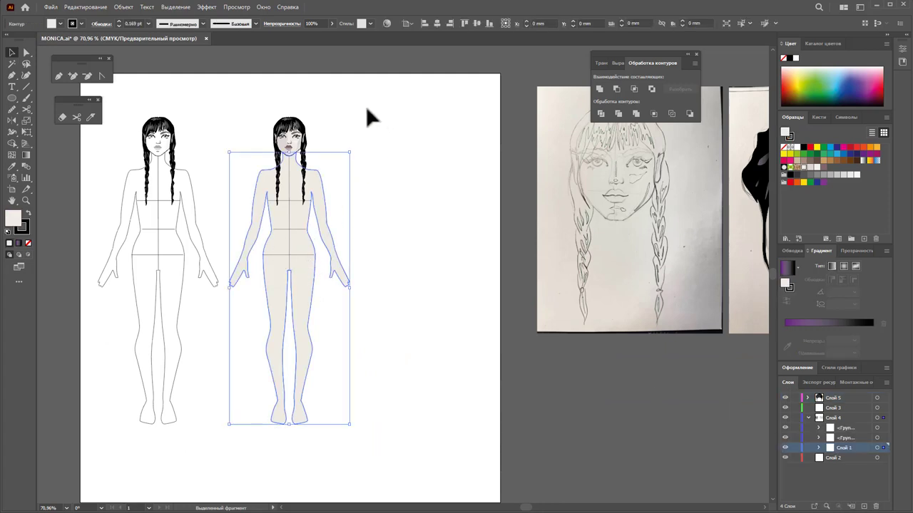
pyautogui.rightClick(293, 333)
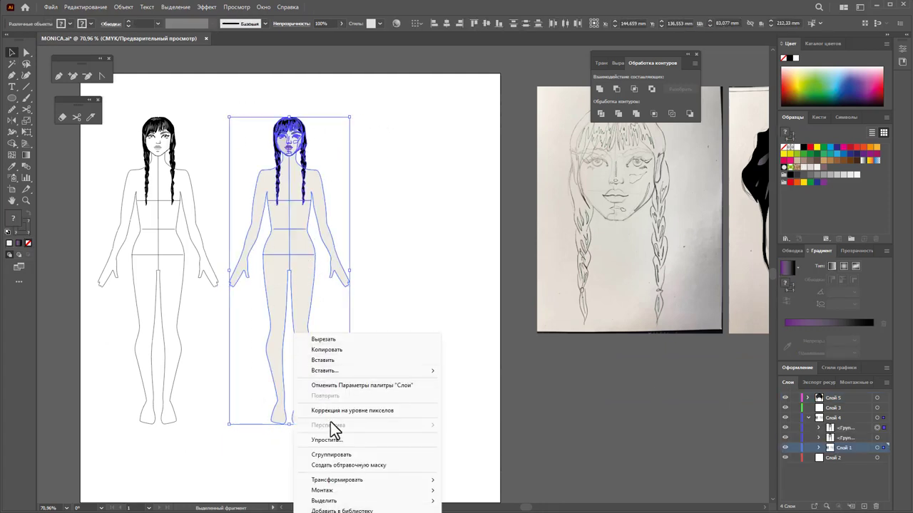
pyautogui.click(330, 454)
pyautogui.moveTo(300, 350); pyautogui.dragTo(434, 359)
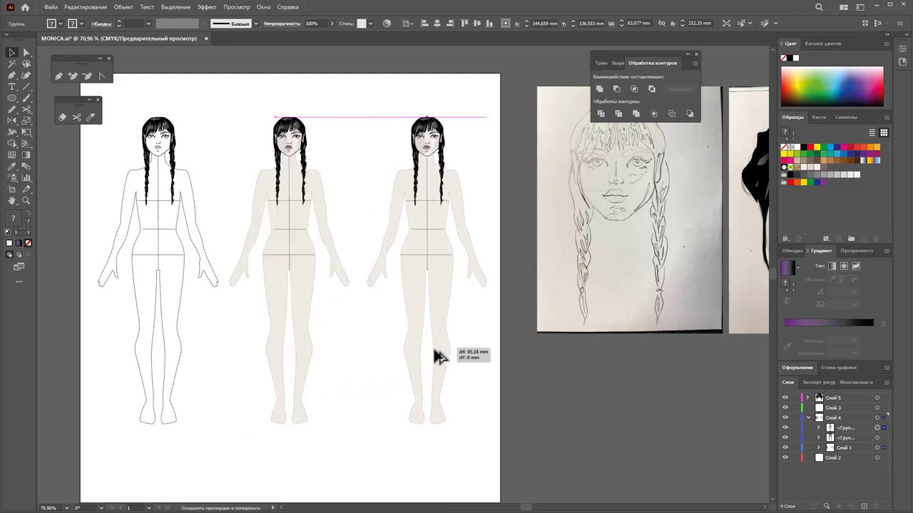
pyautogui.click(515, 373)
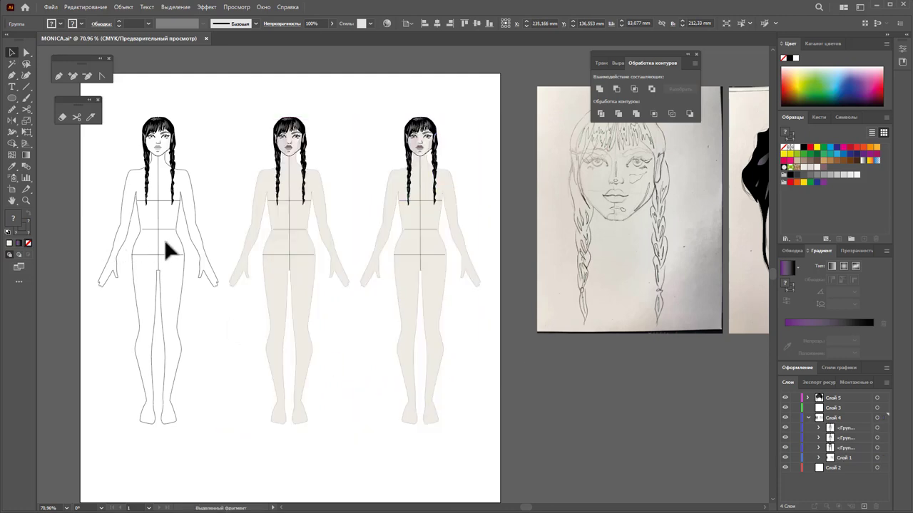
# Marquee-select the left outline figure and group its parts
pyautogui.scroll(1, 78, 166)
pyautogui.moveTo(85, 146); pyautogui.dragTo(220, 491)
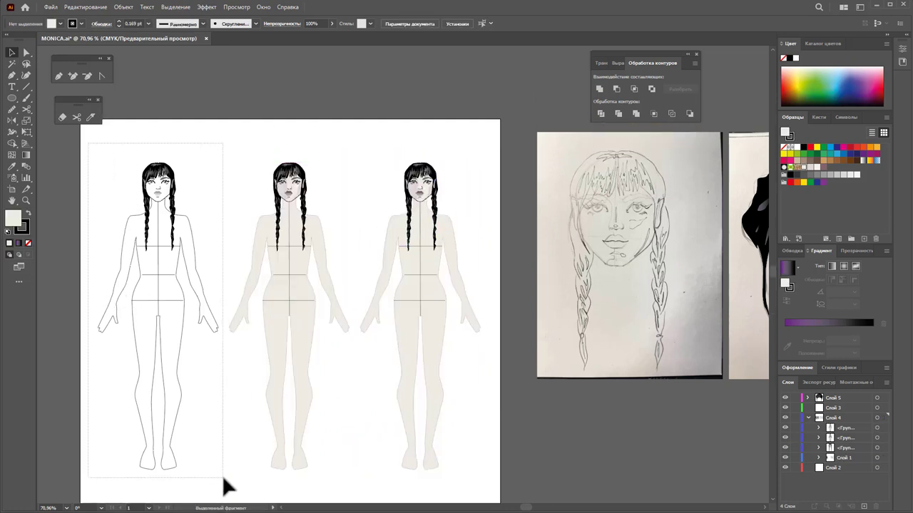
pyautogui.rightClick(171, 373)
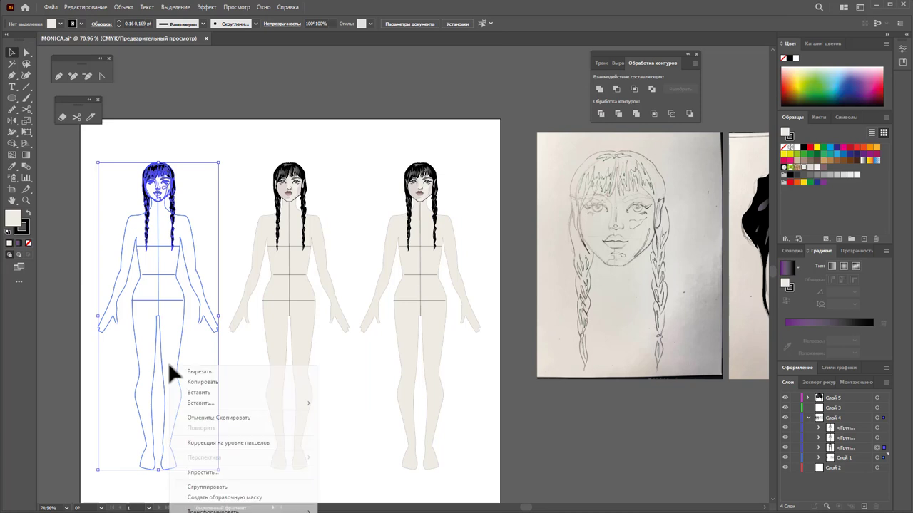
pyautogui.click(211, 487)
# Isolate the right figure's group and zoom in on its braided hair
pyautogui.click(423, 285)
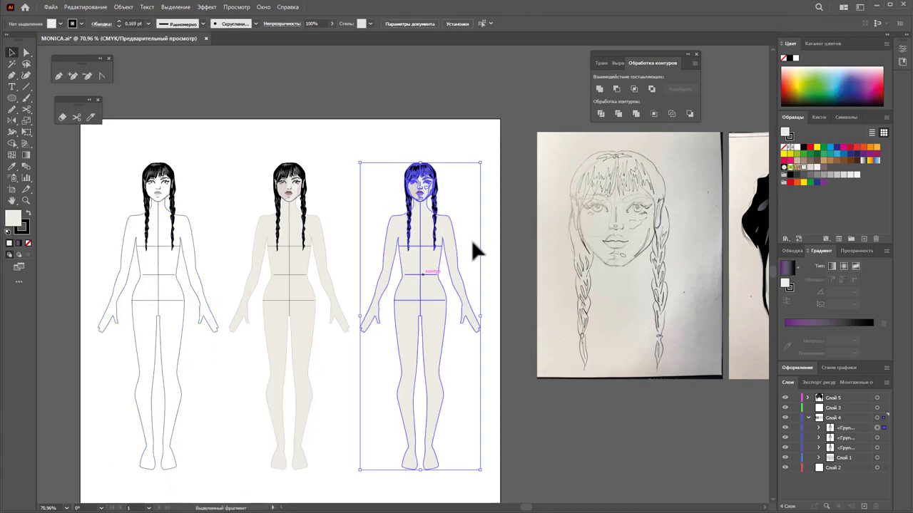
pyautogui.doubleClick(442, 254)
pyautogui.click(426, 189)
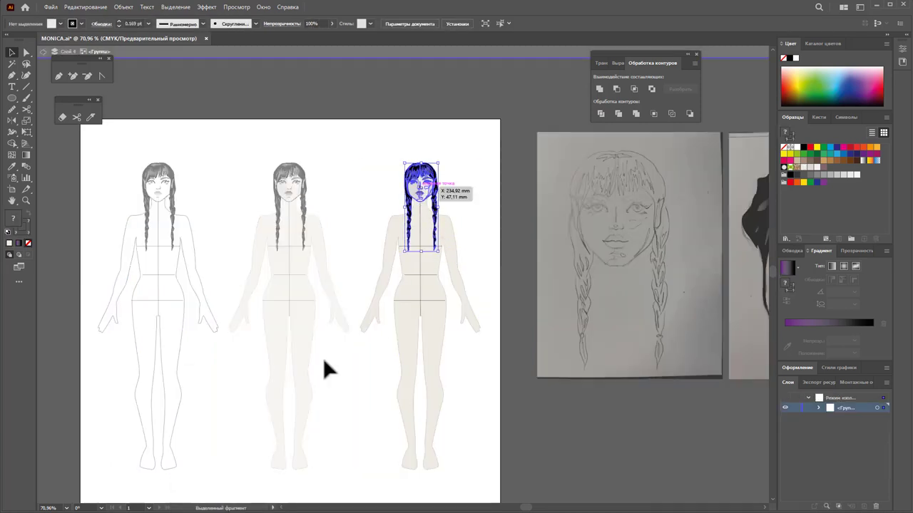
pyautogui.click(26, 200)
pyautogui.moveTo(435, 170)
pyautogui.mouseDown()
pyautogui.moveTo(483, 214)
pyautogui.moveTo(620, 291)
pyautogui.mouseUp()
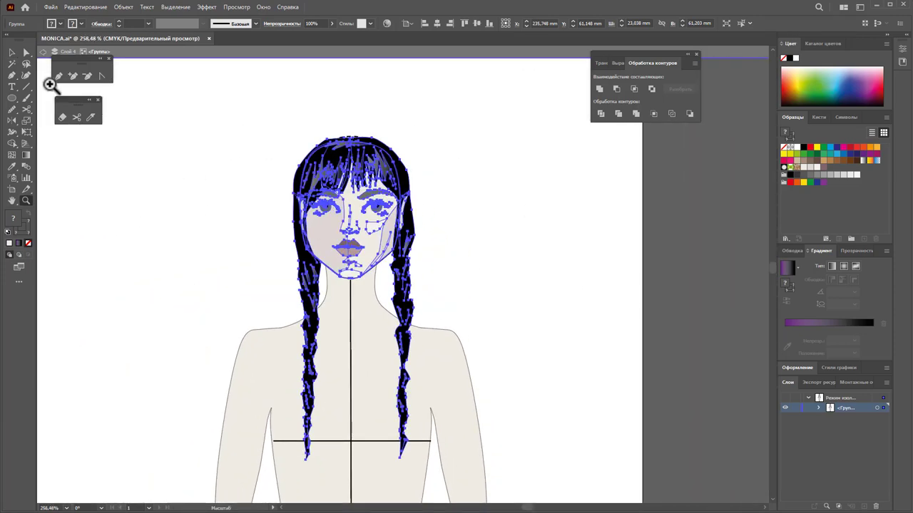
pyautogui.click(11, 53)
pyautogui.click(503, 247)
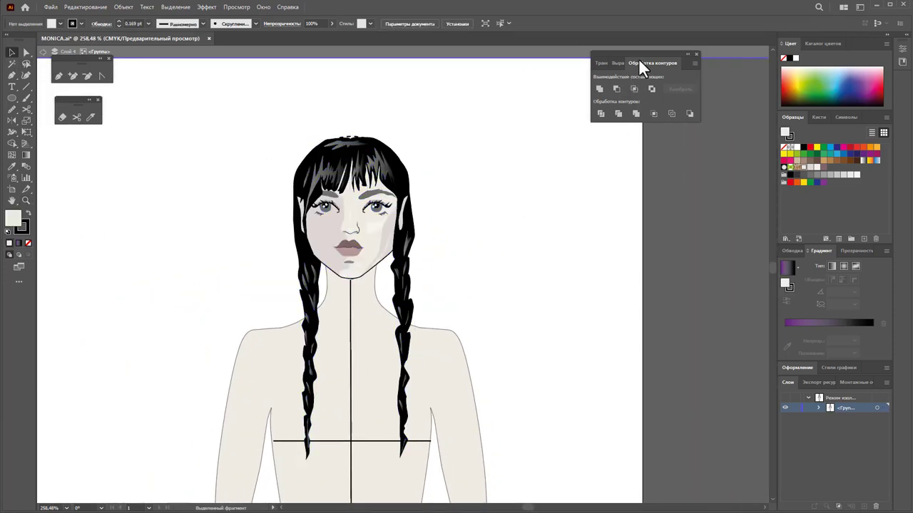
# Paste the copied face shape beside the figure, then delete it
pyautogui.click(696, 54)
pyautogui.hotkey('ctrl', 'v')
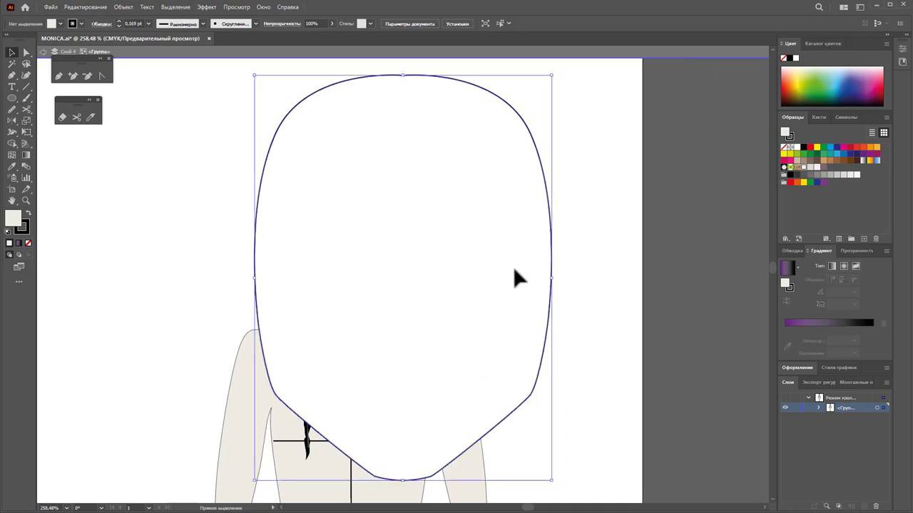
pyautogui.moveTo(433, 243); pyautogui.dragTo(564, 259)
pyautogui.press('Delete')
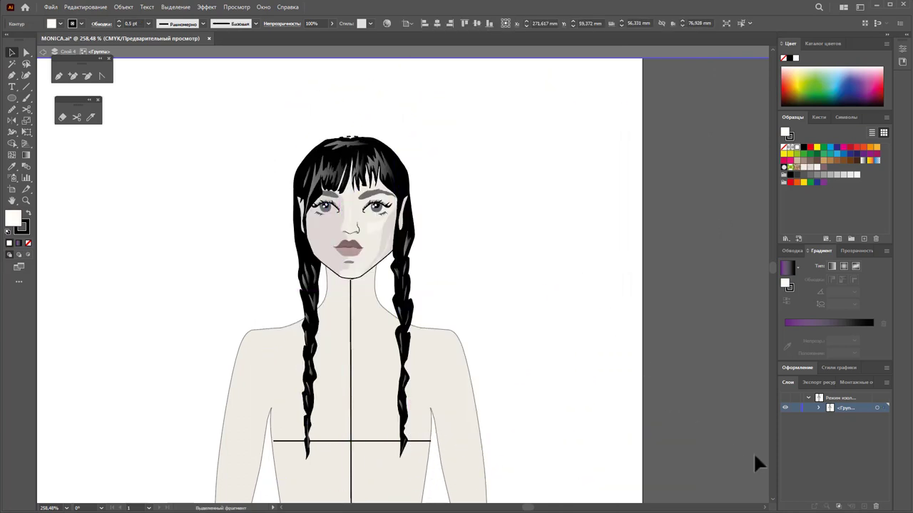
# Zoom out to the reference sketches, exit isolation, and select the short-hair drawing
pyautogui.press('z')
pyautogui.keyDown('alt'); pyautogui.click(652, 336); pyautogui.keyUp('alt')
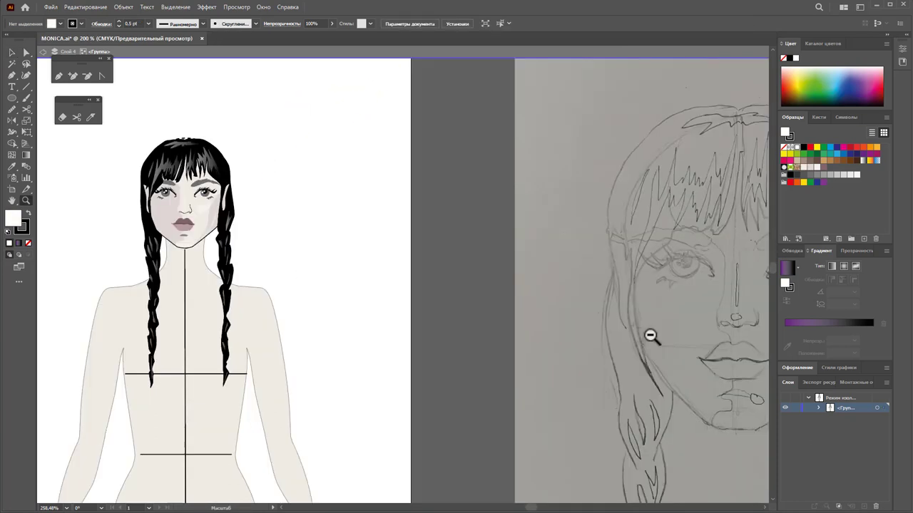
pyautogui.hscroll(5, 523, 316)
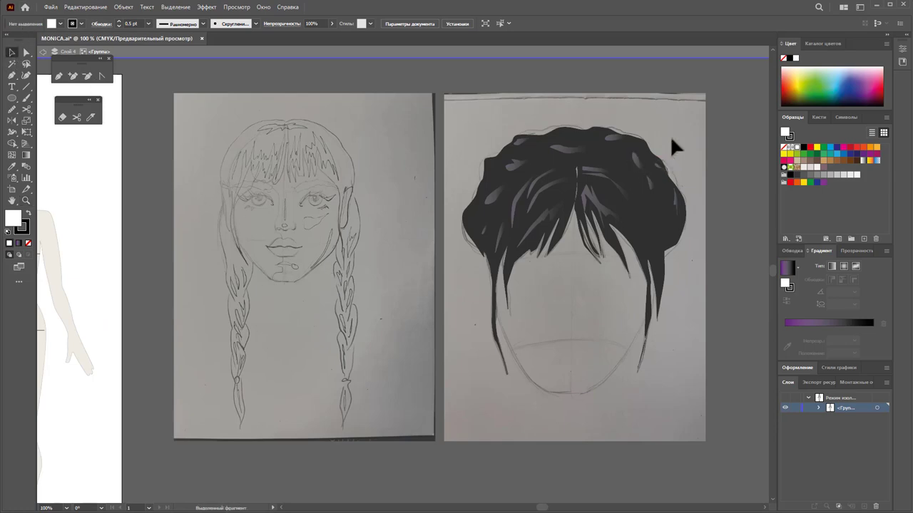
pyautogui.doubleClick(671, 140)
pyautogui.click(637, 181)
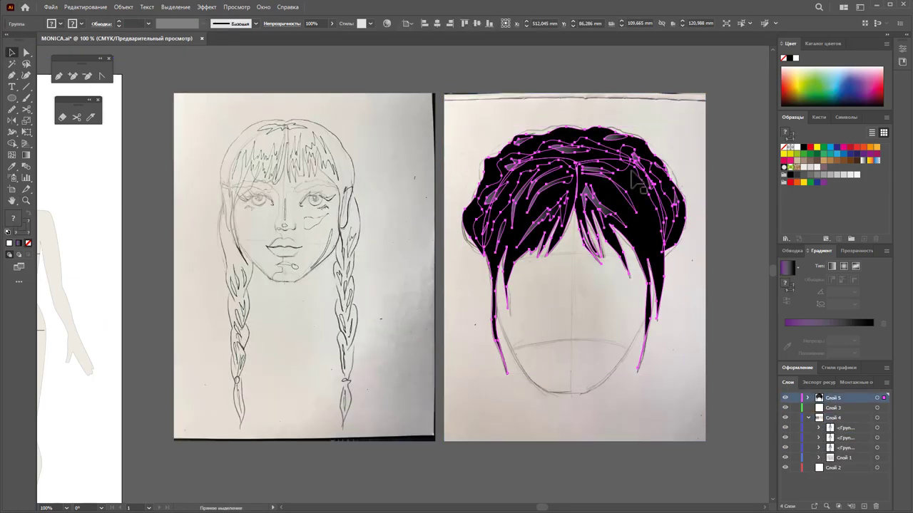
pyautogui.moveTo(543, 507); pyautogui.dragTo(528, 508)
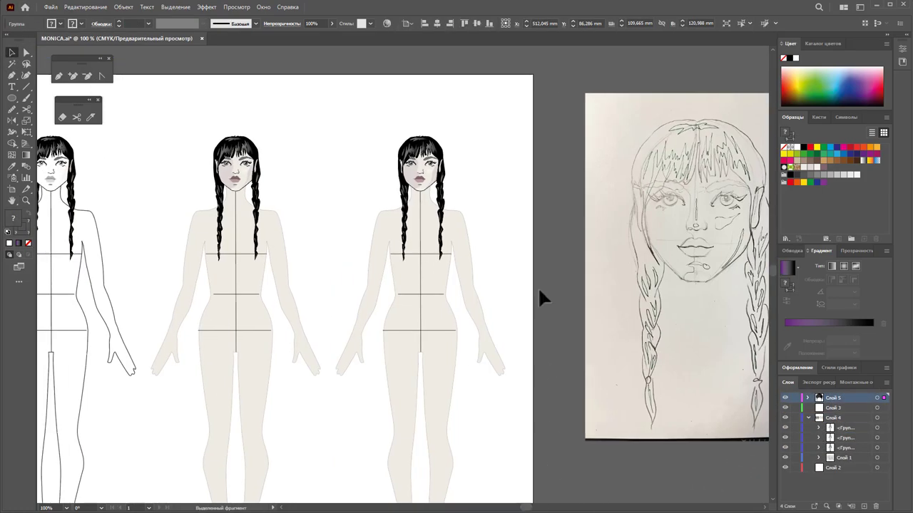
# Isolate the third figure, zoom to its head, and merge the upper right hair region with Shape Builder
pyautogui.doubleClick(420, 165)
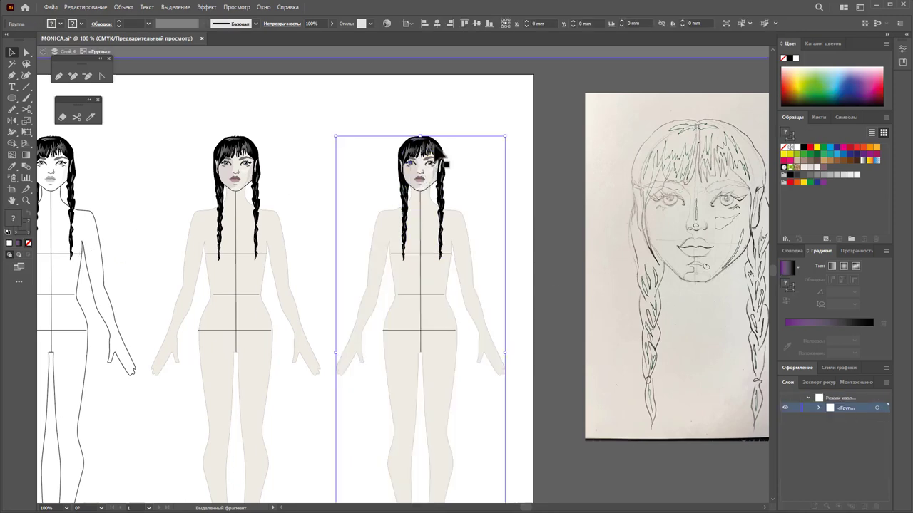
pyautogui.click(26, 200)
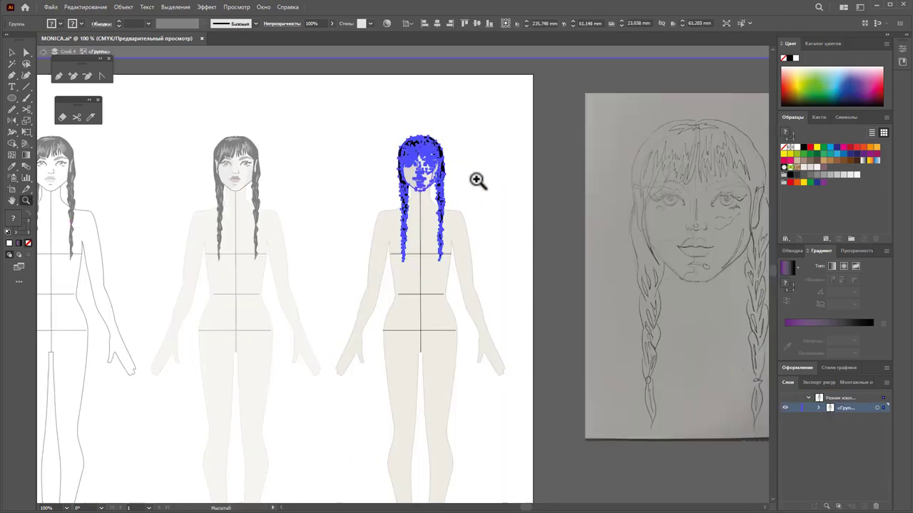
pyautogui.click(477, 179)
pyautogui.press('v')
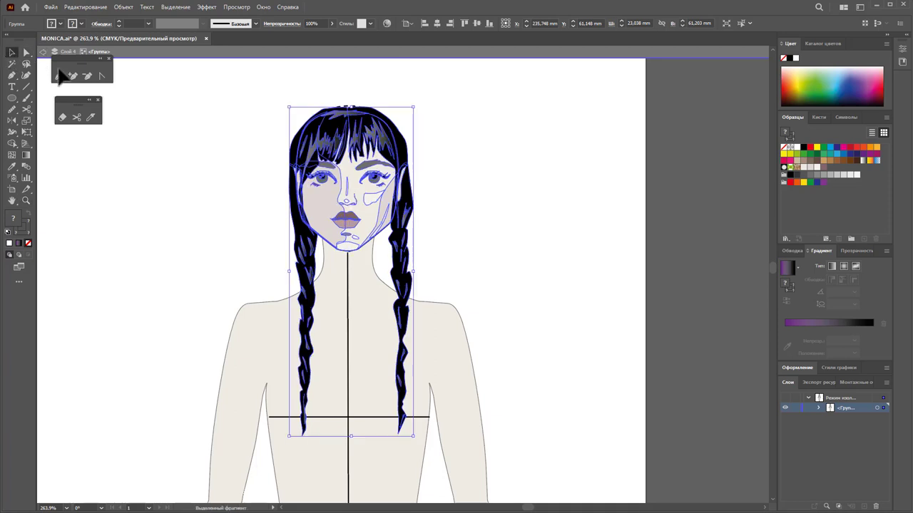
pyautogui.click(413, 158)
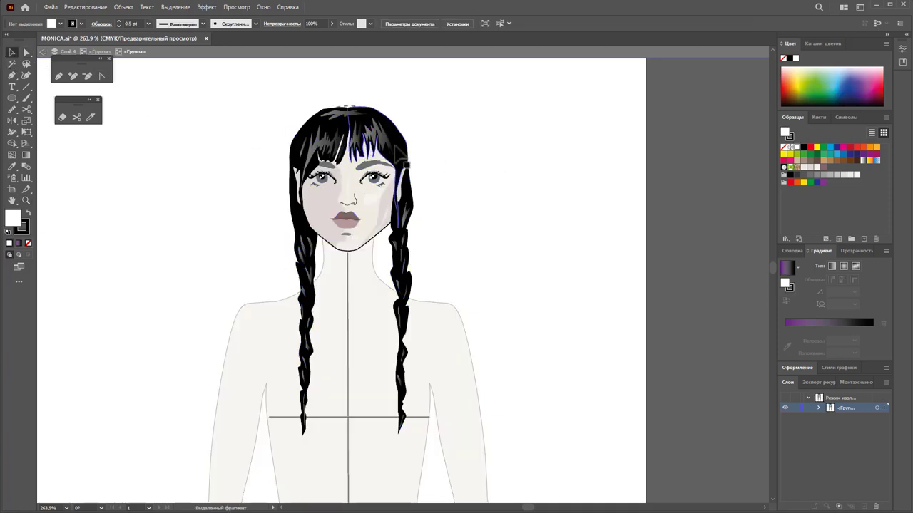
pyautogui.click(405, 164)
pyautogui.hotkey('shift', 'm')
pyautogui.click(388, 148)
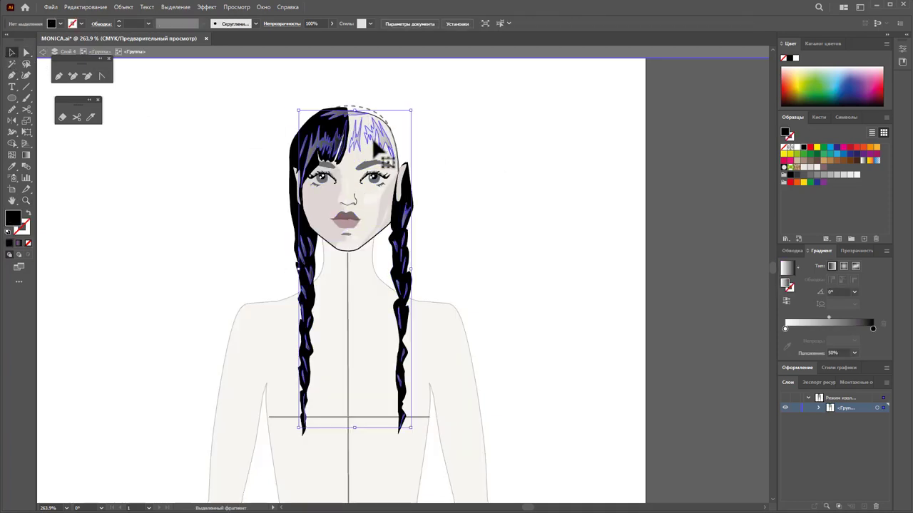
pyautogui.press('v')
# Delete the left upper hair piece and both braids, then paste the short hair group
pyautogui.click(303, 232)
pyautogui.press('Delete')
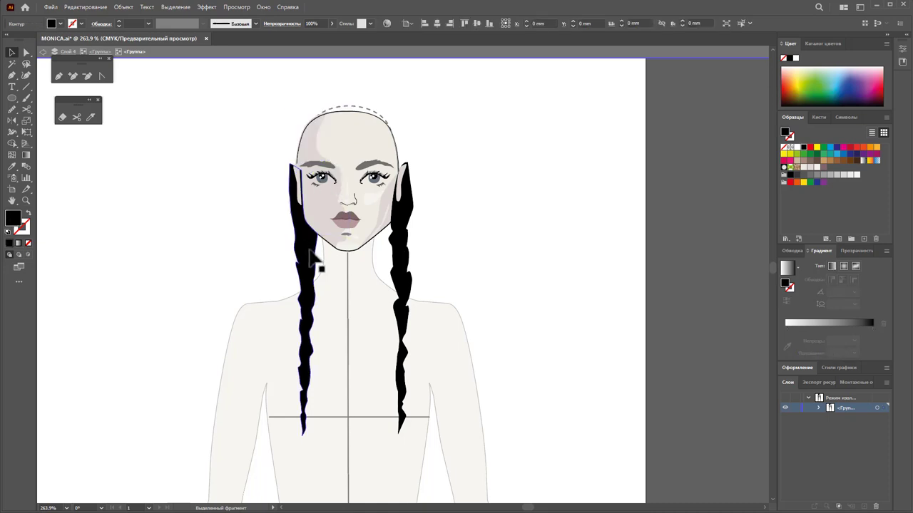
pyautogui.click(314, 261)
pyautogui.press('Delete')
pyautogui.click(410, 264)
pyautogui.press('Delete')
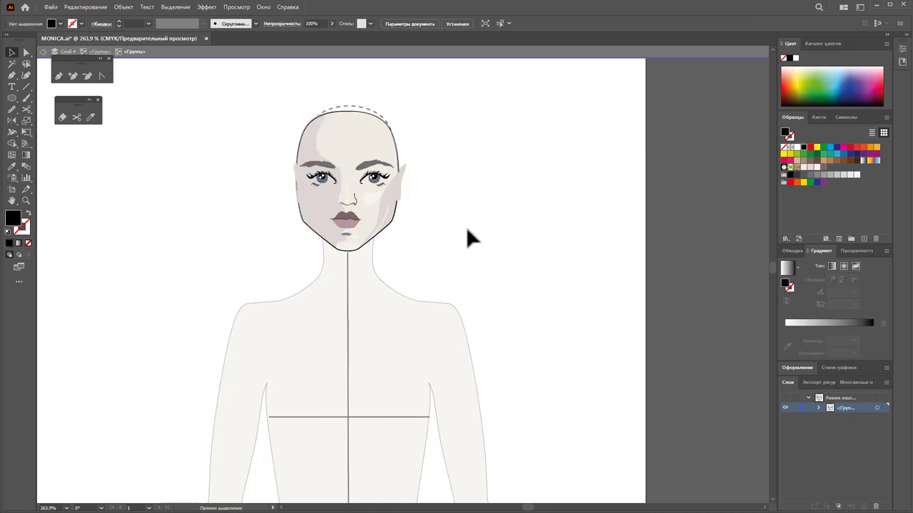
pyautogui.hotkey('ctrl', 'v')
# Move the pasted short hair onto the third figure's head and scale it to frame the face
pyautogui.moveTo(481, 249); pyautogui.dragTo(626, 138)
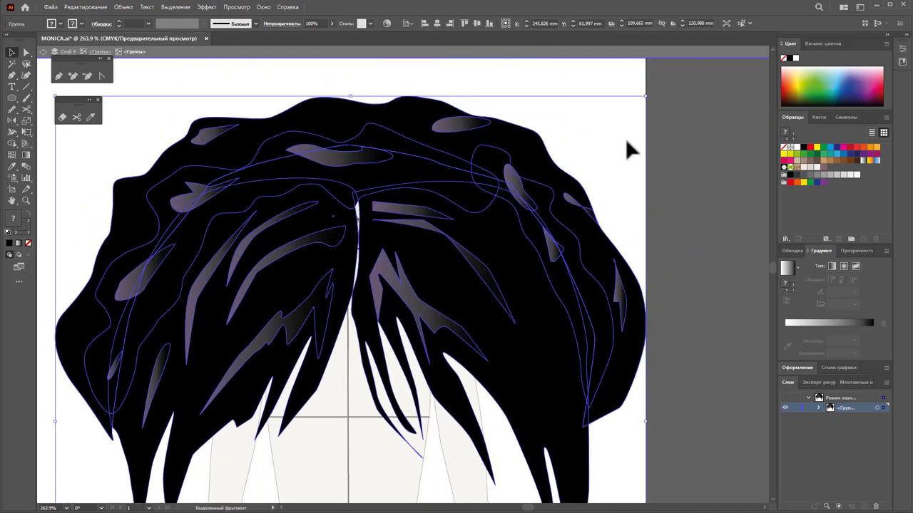
pyautogui.moveTo(645, 100)
pyautogui.mouseDown()
pyautogui.moveTo(428, 346)
pyautogui.moveTo(396, 163)
pyautogui.moveTo(383, 138)
pyautogui.mouseUp()
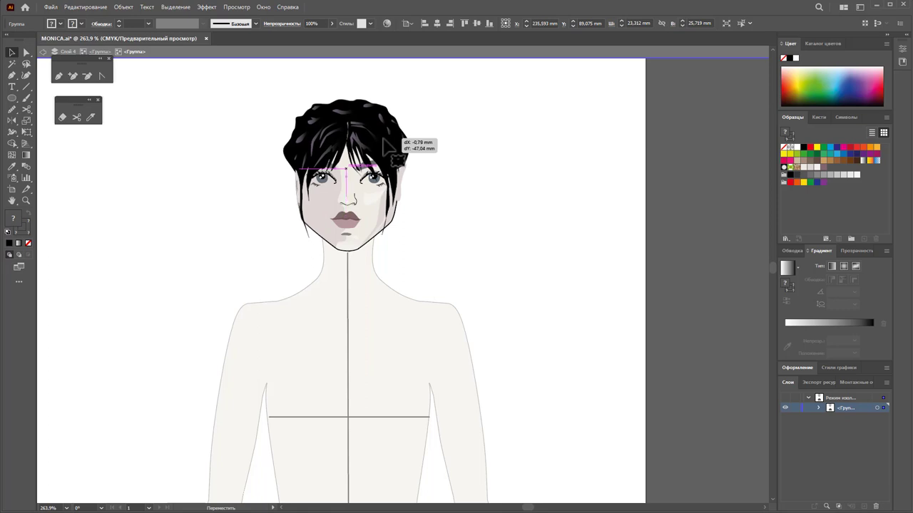
pyautogui.moveTo(407, 98); pyautogui.dragTo(422, 93)
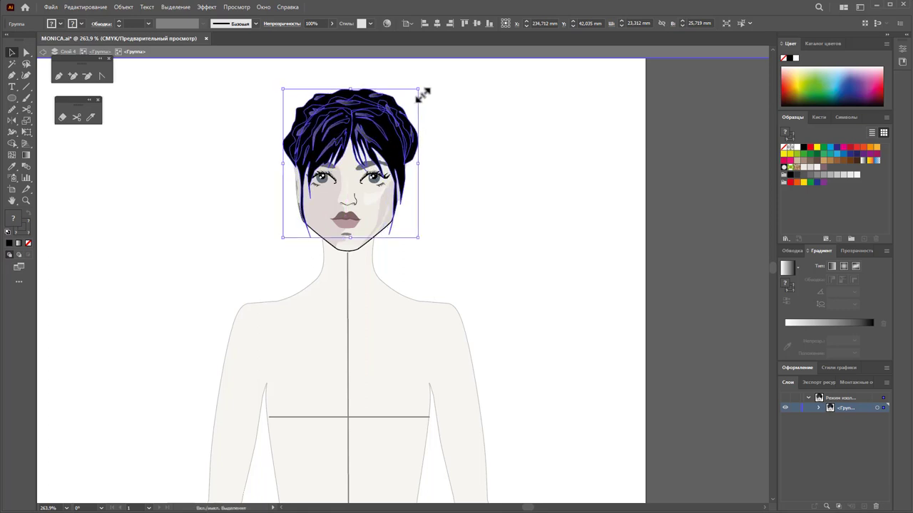
pyautogui.moveTo(394, 128)
pyautogui.mouseDown()
pyautogui.moveTo(385, 138)
pyautogui.moveTo(395, 139)
pyautogui.mouseUp()
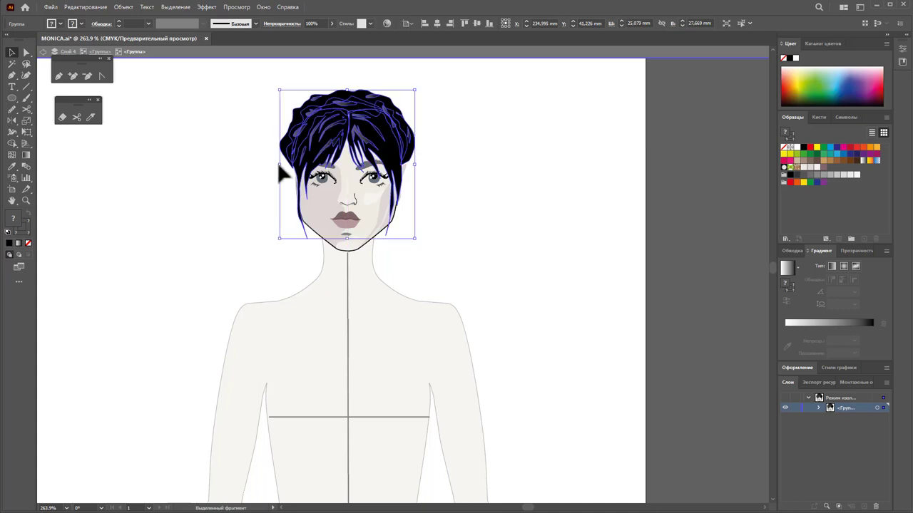
pyautogui.moveTo(278, 164); pyautogui.dragTo(276, 163)
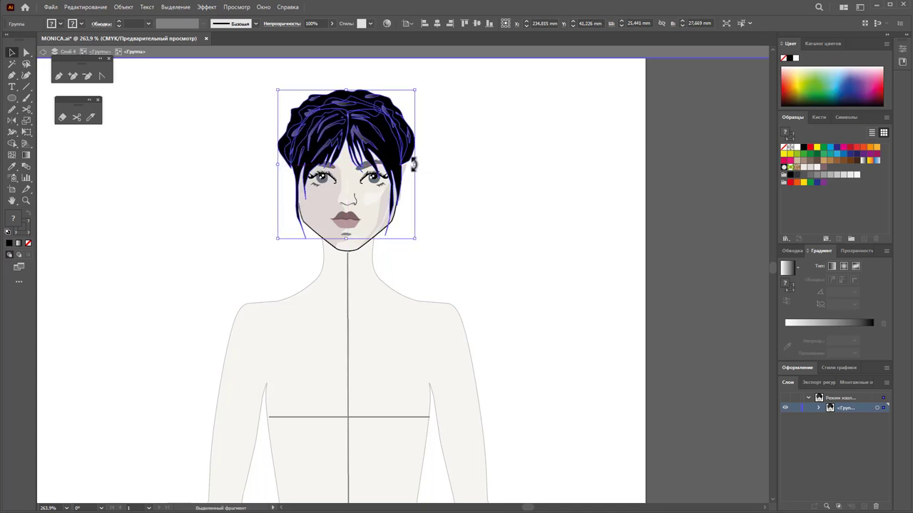
pyautogui.moveTo(413, 165); pyautogui.dragTo(418, 161)
pyautogui.moveTo(391, 125); pyautogui.dragTo(391, 124)
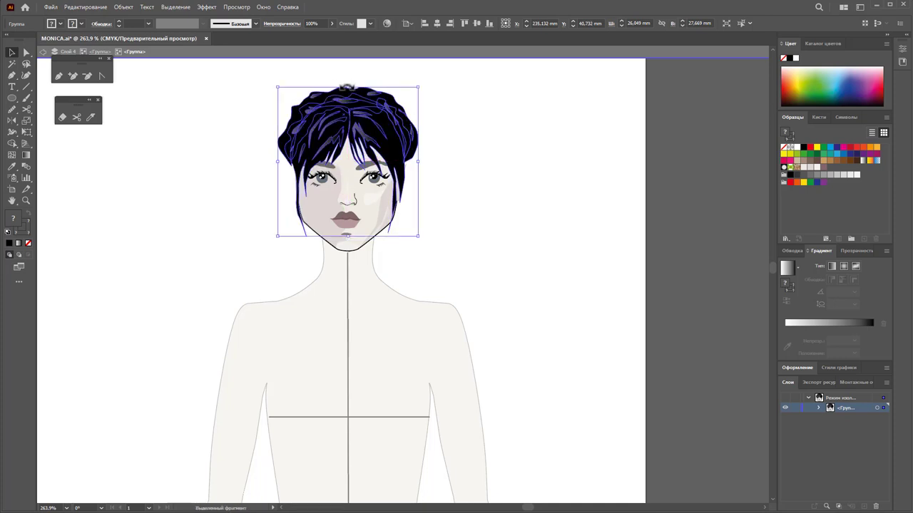
pyautogui.moveTo(347, 87); pyautogui.dragTo(347, 85)
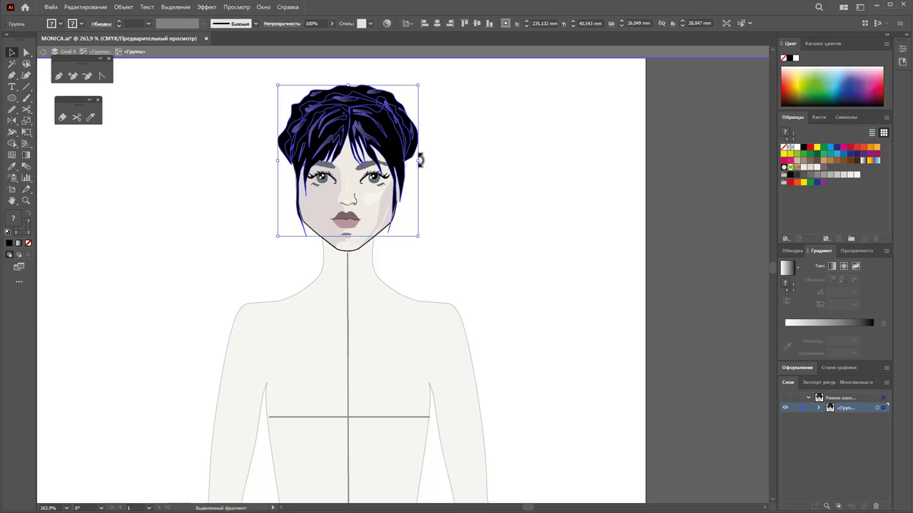
pyautogui.moveTo(420, 161); pyautogui.dragTo(412, 141)
pyautogui.click(470, 194)
pyautogui.click(414, 143)
# Exit isolation mode and zoom out to view the whole figure lineup
pyautogui.click(471, 200)
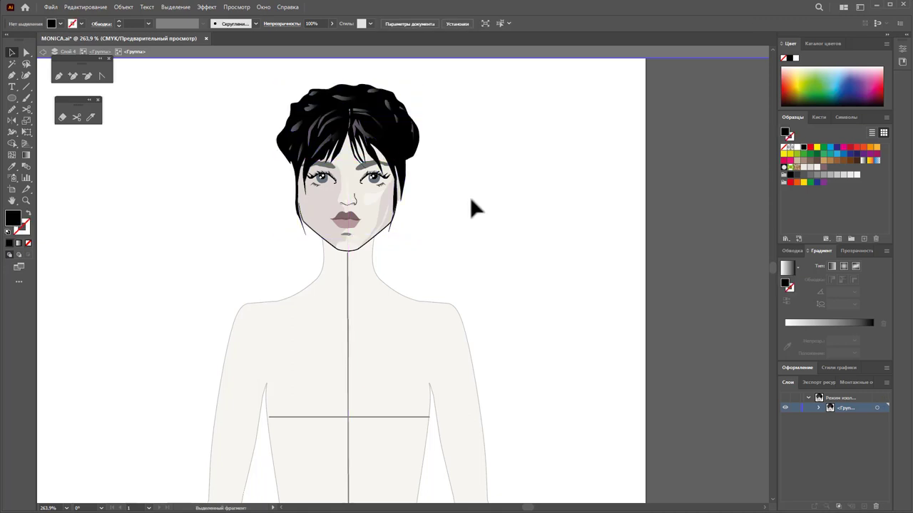
pyautogui.doubleClick(503, 253)
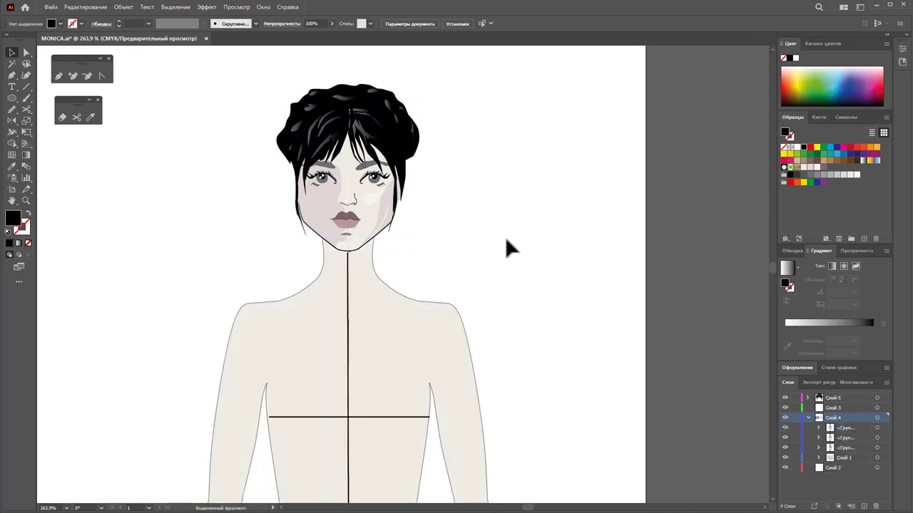
pyautogui.keyDown('alt'); pyautogui.click(381, 324); pyautogui.keyUp('alt')
pyautogui.keyDown('alt'); pyautogui.click(375, 306); pyautogui.keyUp('alt')
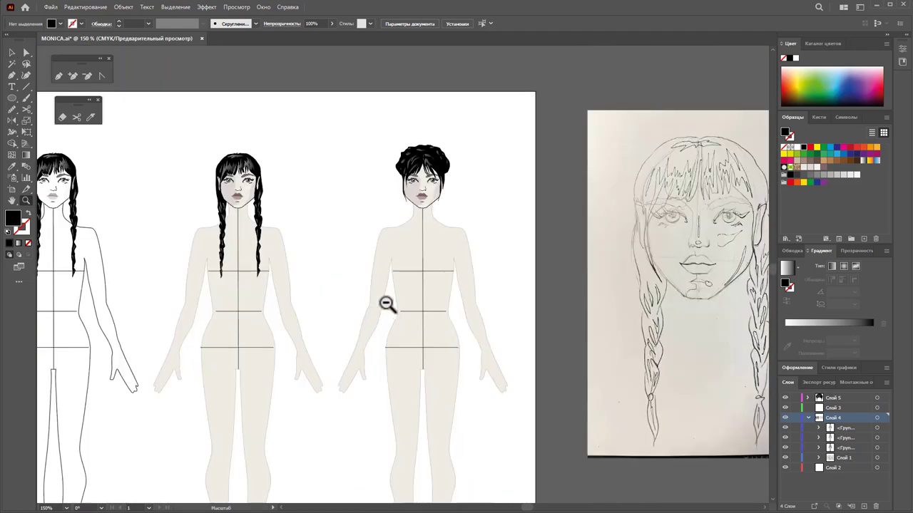
pyautogui.keyDown('alt'); pyautogui.click(347, 304); pyautogui.keyUp('alt')
pyautogui.keyDown('alt'); pyautogui.click(348, 305); pyautogui.keyUp('alt')
pyautogui.scroll(-3, 349, 305)
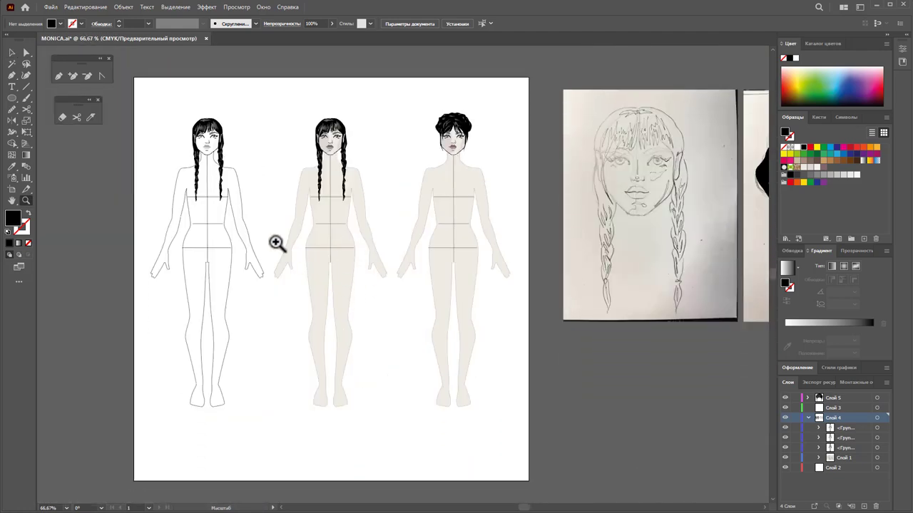
pyautogui.click(280, 247)
pyautogui.hotkey('ctrl', '0')
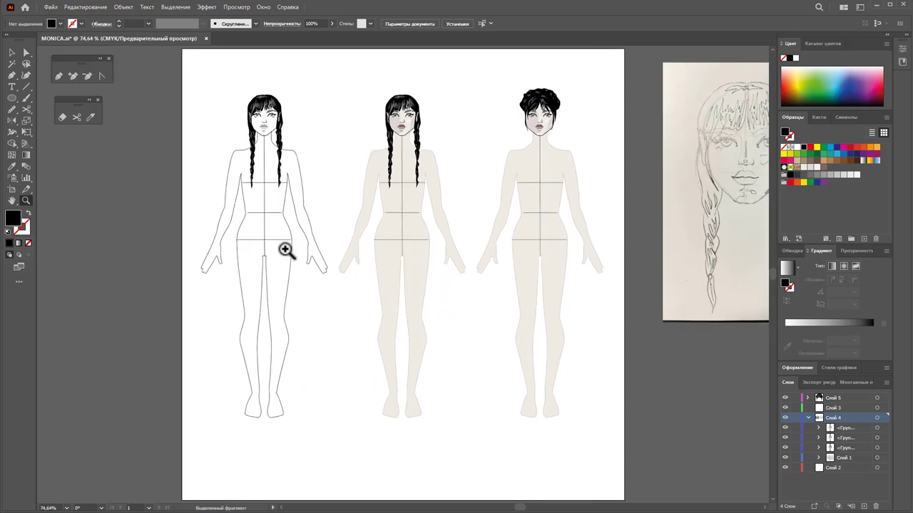
pyautogui.click(403, 224)
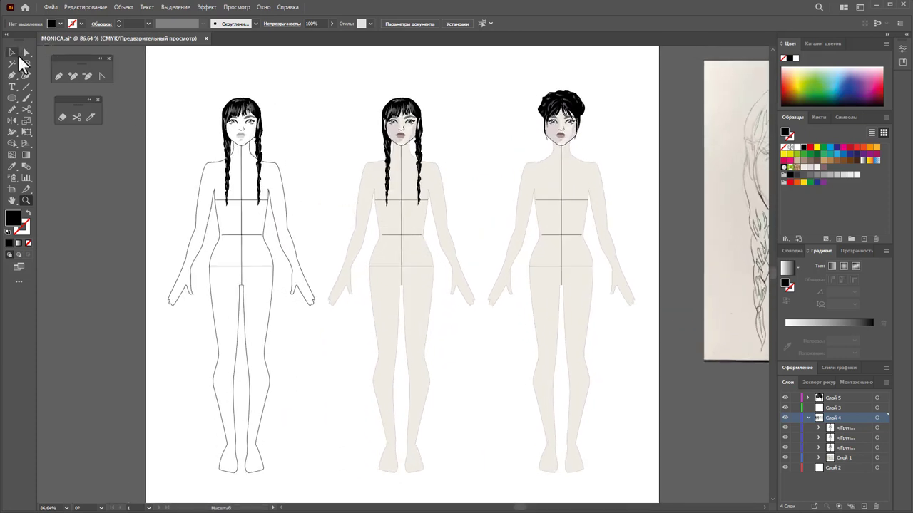
pyautogui.click(12, 52)
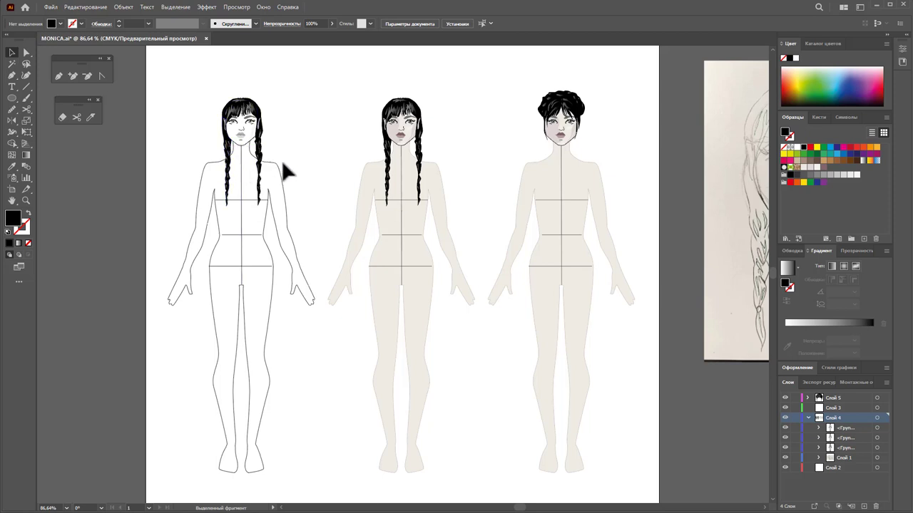
pyautogui.scroll(-1, 282, 160)
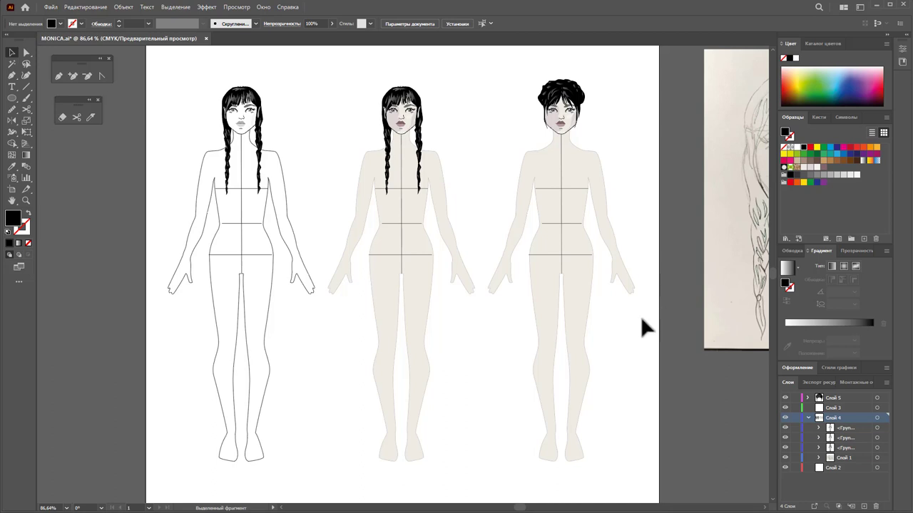
# Marquee-select both reference sketch photos, delete them, and zoom the view to 50%
pyautogui.press('z')
pyautogui.moveTo(632, 289); pyautogui.dragTo(292, 264)
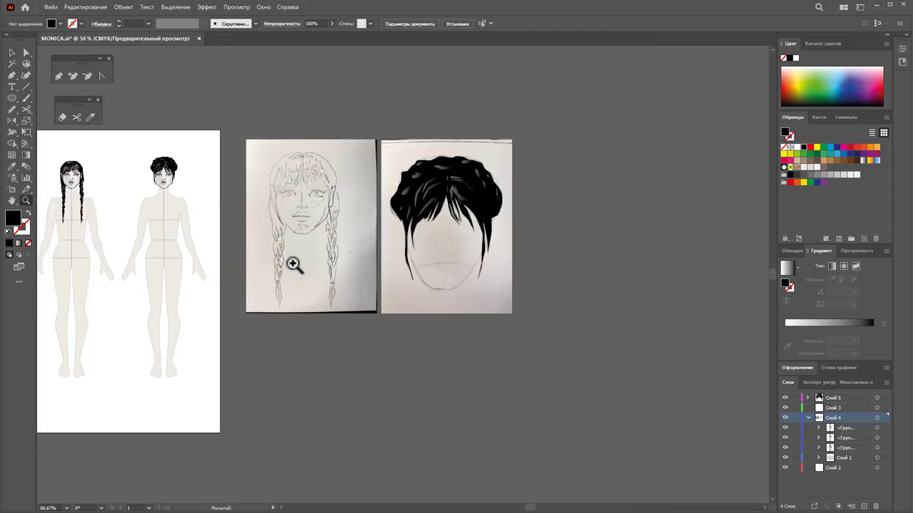
pyautogui.click(12, 52)
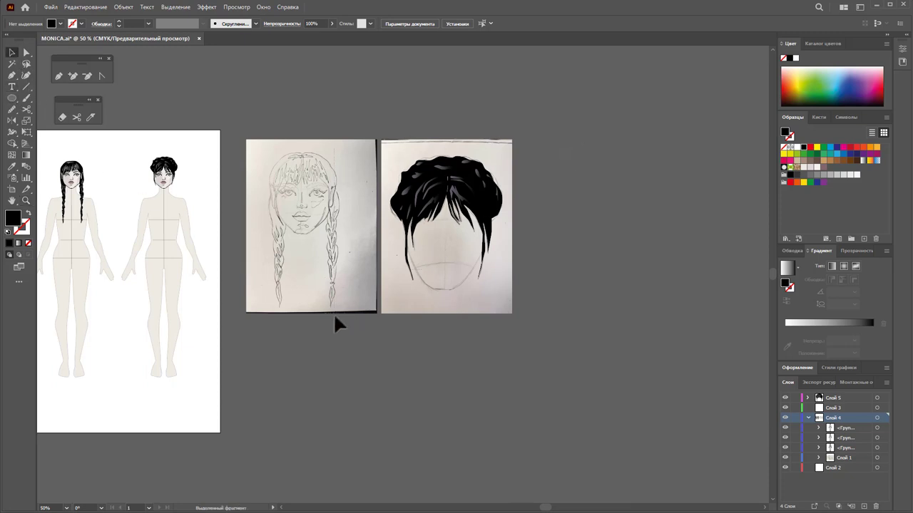
pyautogui.moveTo(335, 319); pyautogui.dragTo(261, 332)
pyautogui.press('Delete')
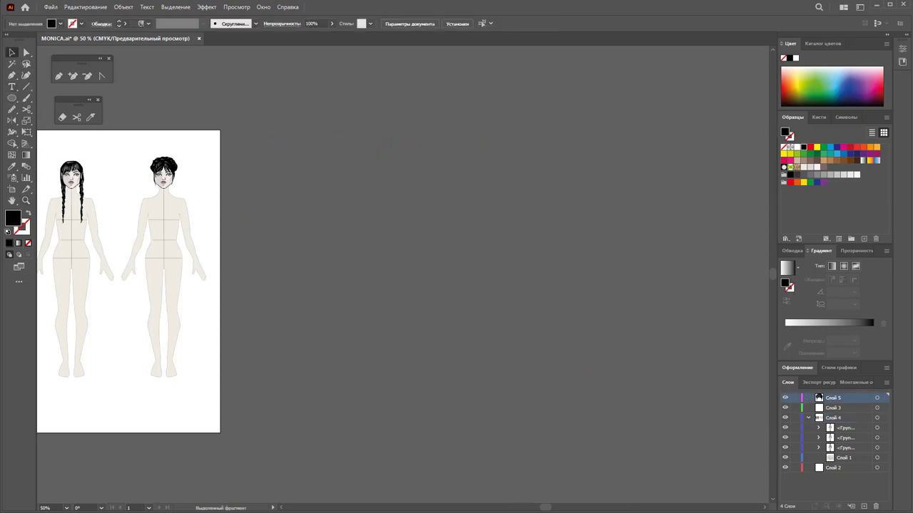
pyautogui.hotkey('ctrl', '0')
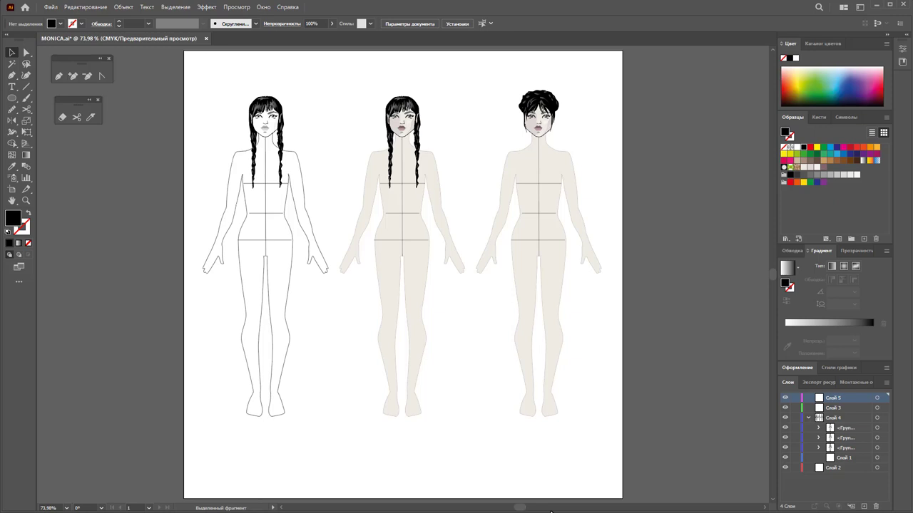
pyautogui.scroll(1, 513, 328)
pyautogui.scroll(-2, 456, 327)
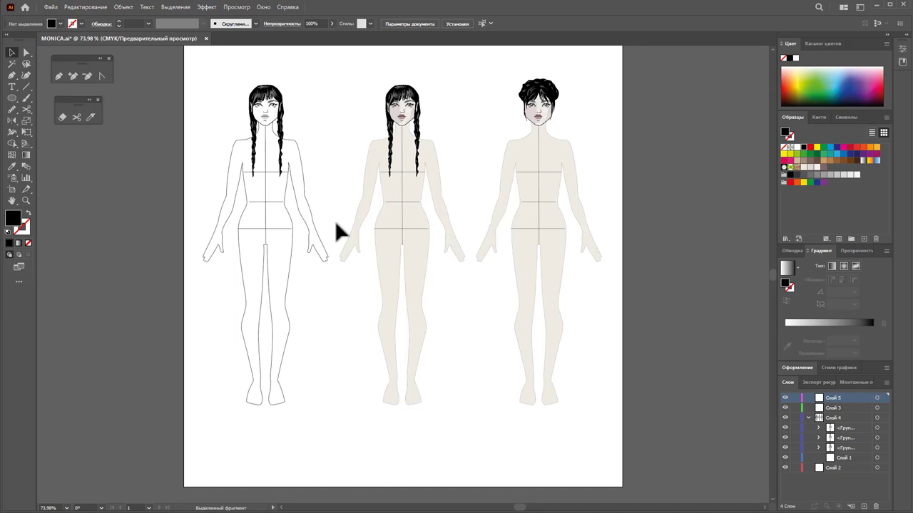
pyautogui.press('z')
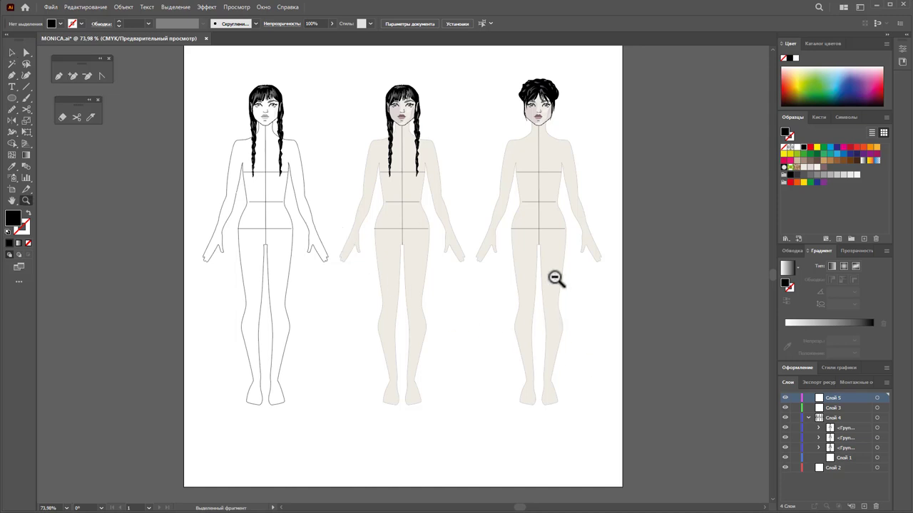
pyautogui.keyDown('alt'); pyautogui.click(554, 277); pyautogui.keyUp('alt')
# Create Artboard 2 and set it to the A4 preset in landscape, 297 × 210 mm
pyautogui.click(51, 6)
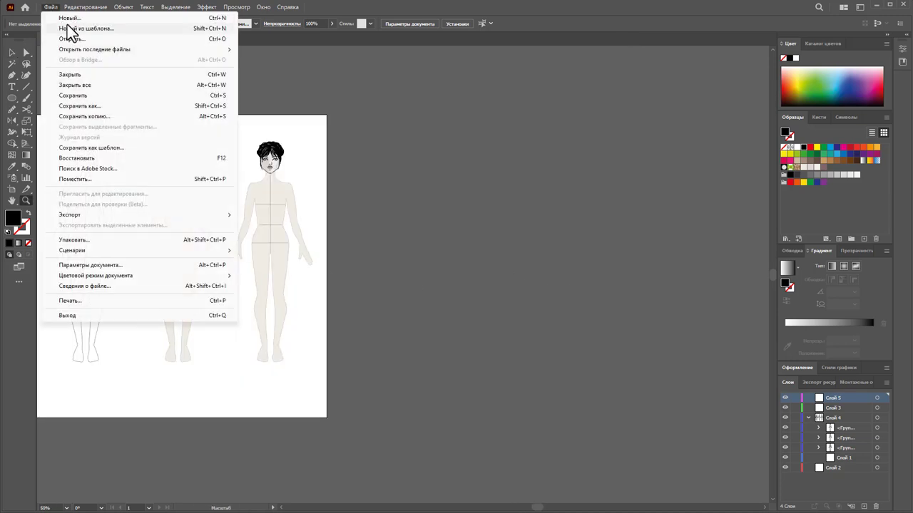
pyautogui.click(78, 20)
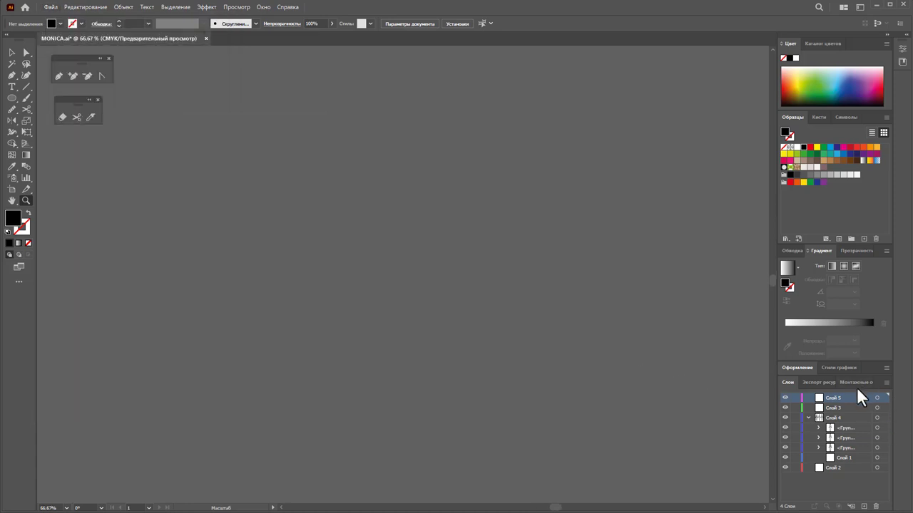
pyautogui.click(855, 382)
pyautogui.click(863, 506)
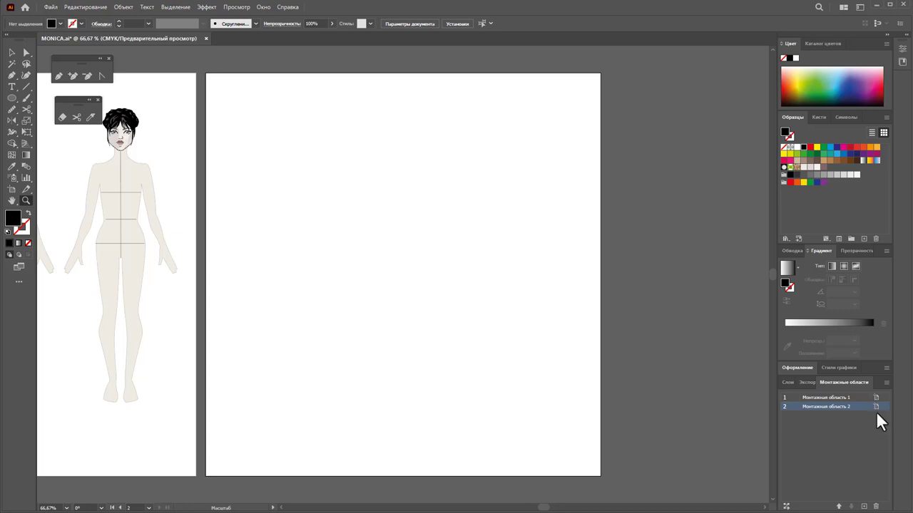
pyautogui.click(876, 405)
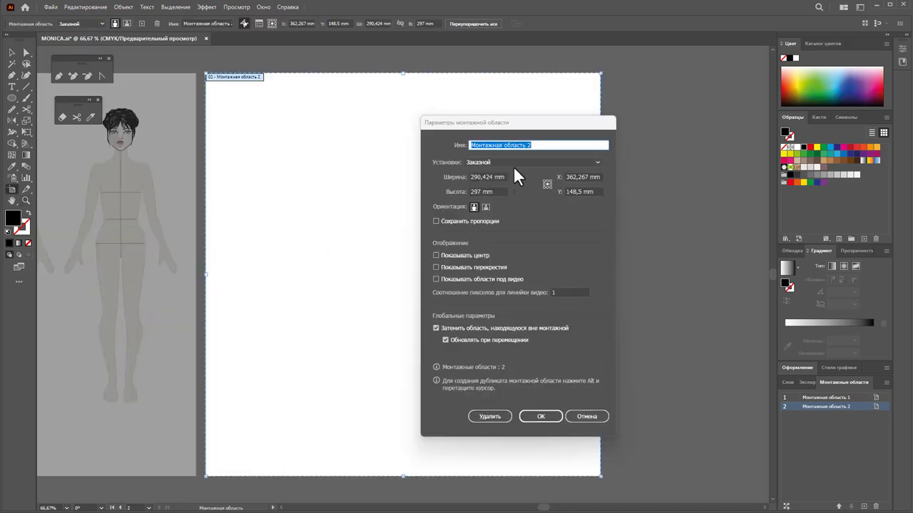
pyautogui.click(509, 163)
pyautogui.click(487, 238)
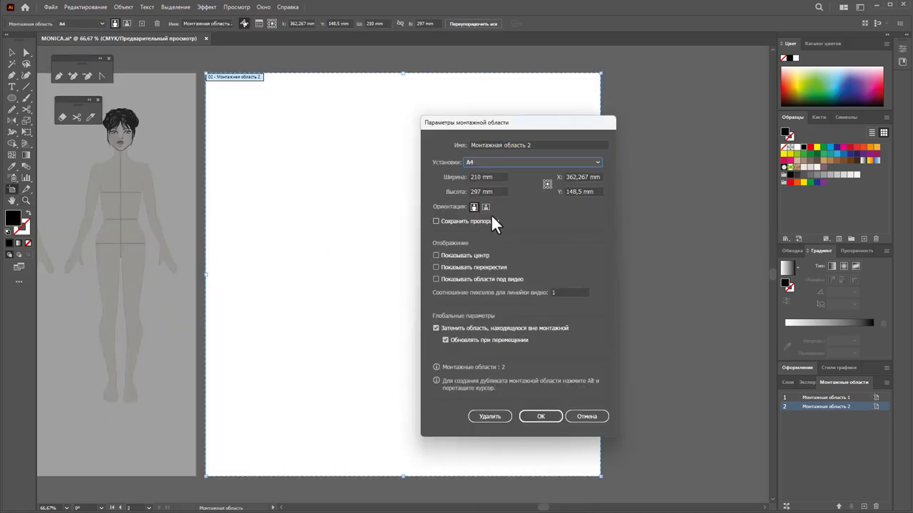
pyautogui.click(540, 417)
pyautogui.press('Escape')
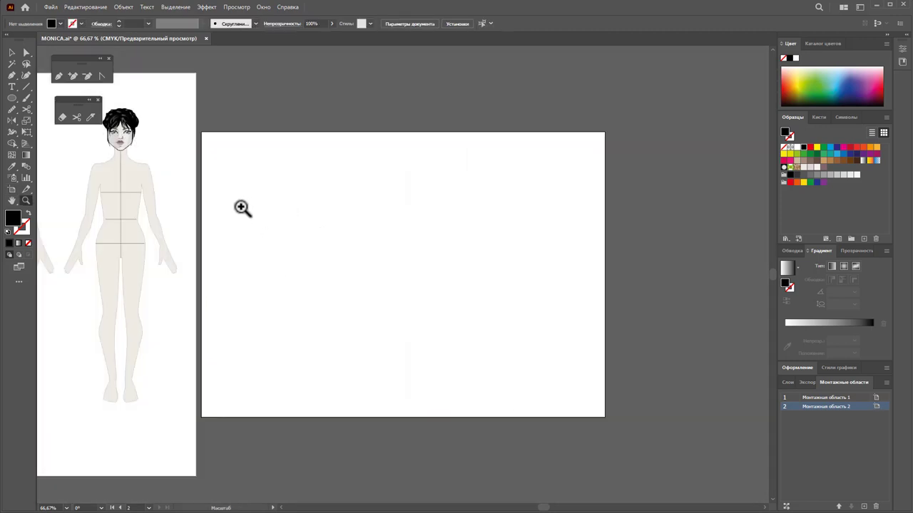
pyautogui.click(11, 189)
# Align Artboard 2 with Artboard 1 and place a scaled-down copy of the left figure on it
pyautogui.moveTo(324, 246); pyautogui.dragTo(311, 214)
pyautogui.press('z')
pyautogui.keyDown('alt'); pyautogui.click(323, 313); pyautogui.keyUp('alt')
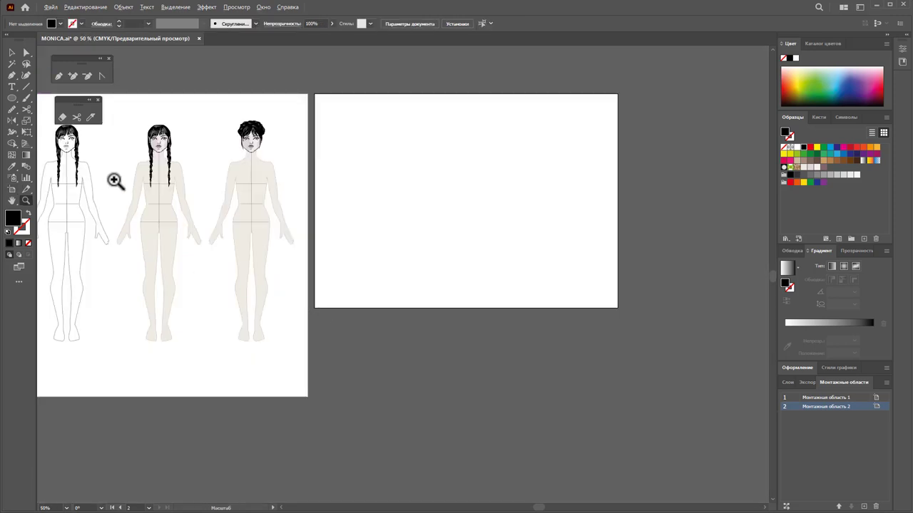
pyautogui.click(11, 53)
pyautogui.click(68, 189)
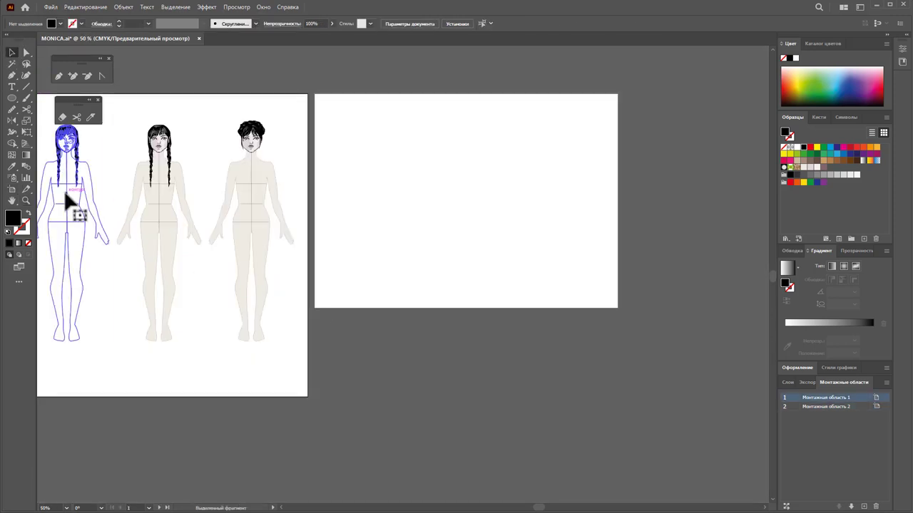
pyautogui.hscroll(-1, 317, 187)
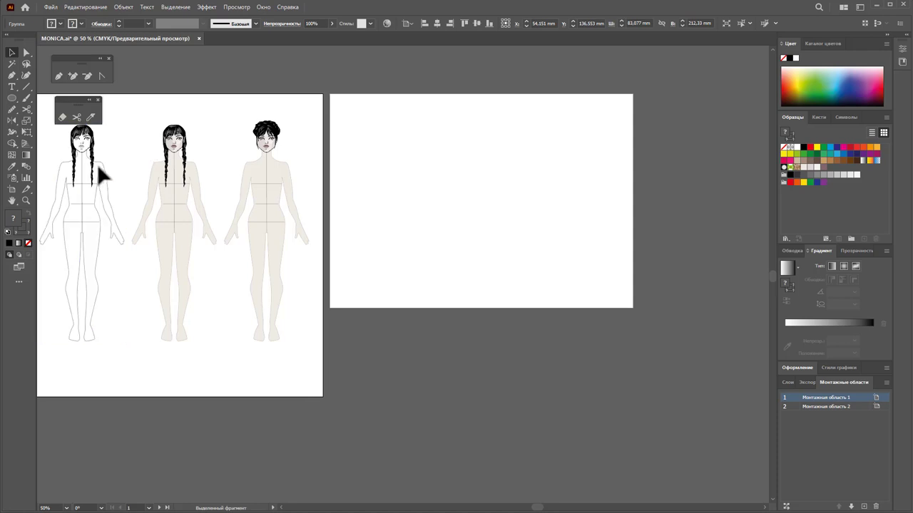
pyautogui.moveTo(100, 169)
pyautogui.mouseDown()
pyautogui.moveTo(187, 177)
pyautogui.moveTo(394, 139)
pyautogui.mouseUp()
pyautogui.moveTo(421, 310); pyautogui.dragTo(412, 293)
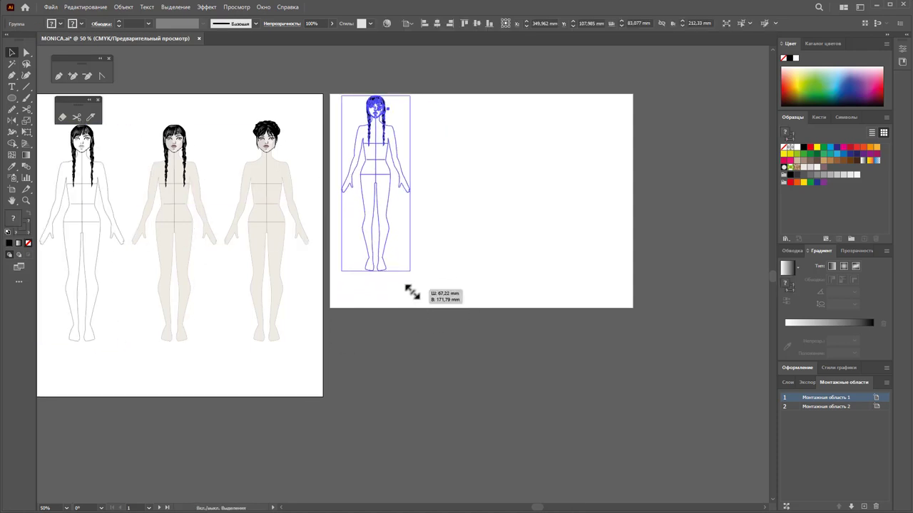
pyautogui.moveTo(371, 171)
pyautogui.mouseDown()
pyautogui.moveTo(372, 191)
pyautogui.moveTo(445, 204)
pyautogui.mouseUp()
# Duplicate the small figure with Ctrl+D into a row of four evenly spaced copies
pyautogui.click(448, 240)
pyautogui.hotkey('ctrl', 'd')
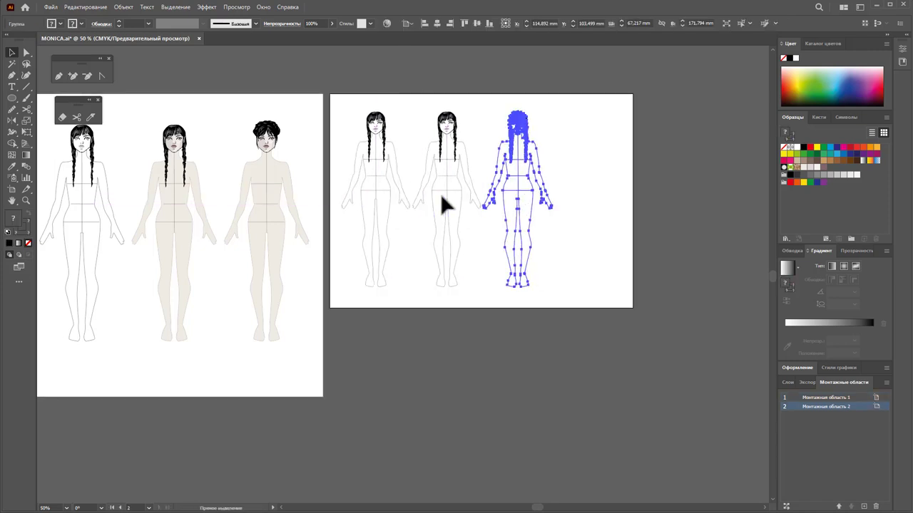
pyautogui.hotkey('ctrl', 'd')
pyautogui.click(676, 321)
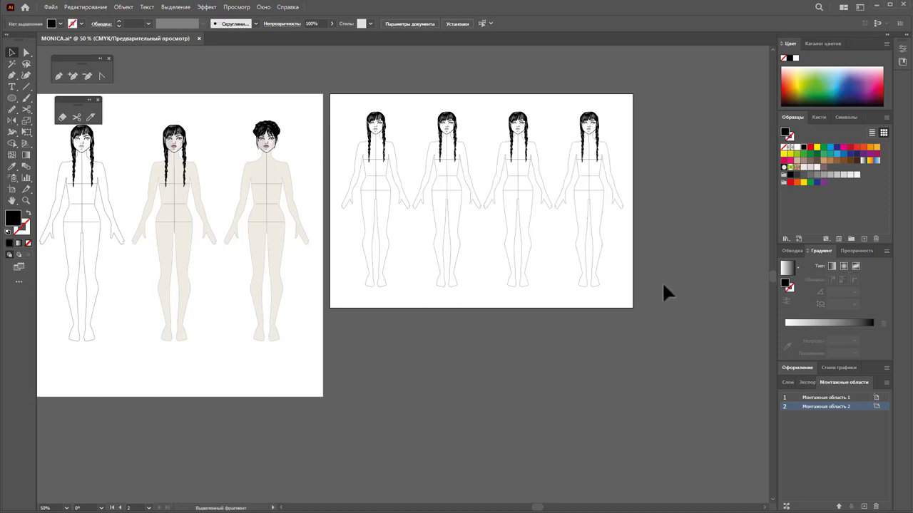
pyautogui.scroll(-2, 645, 274)
pyautogui.scroll(1, 636, 269)
pyautogui.scroll(-1, 636, 264)
pyautogui.scroll(-1, 631, 258)
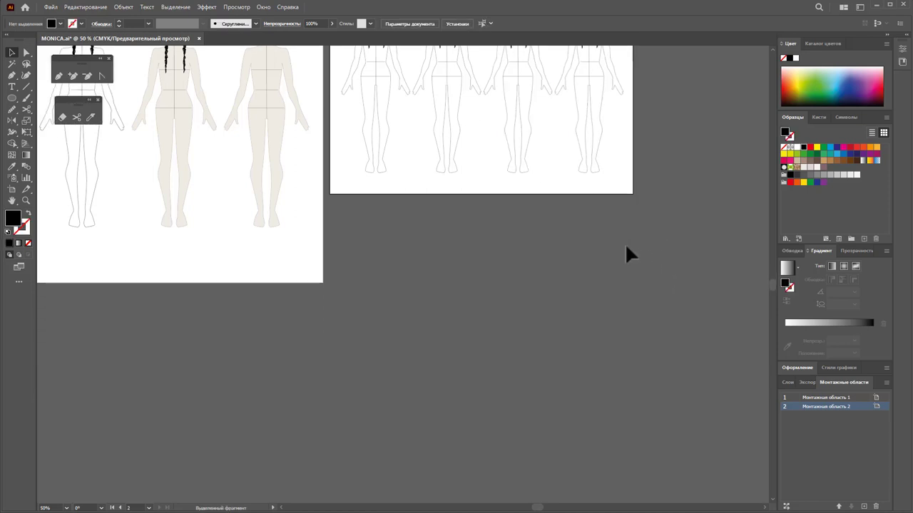
# Add a third artboard and set it to portrait orientation
pyautogui.click(863, 505)
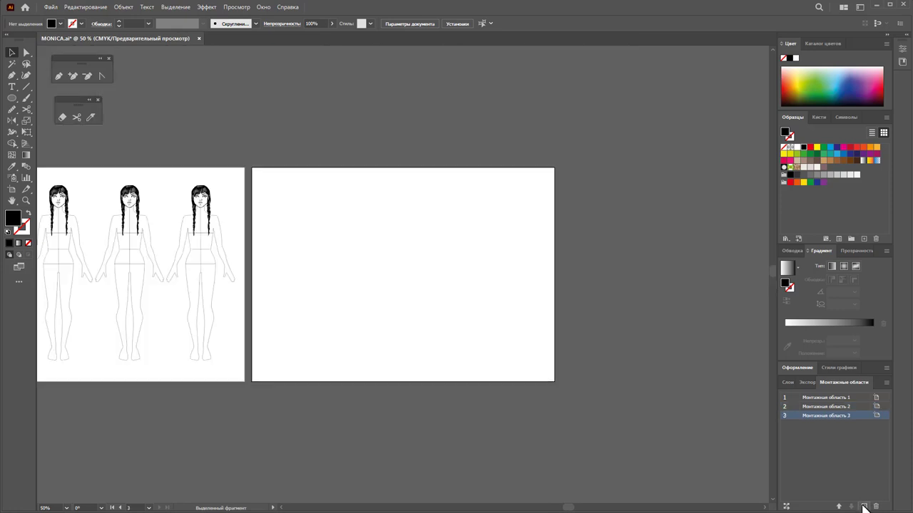
pyautogui.click(876, 415)
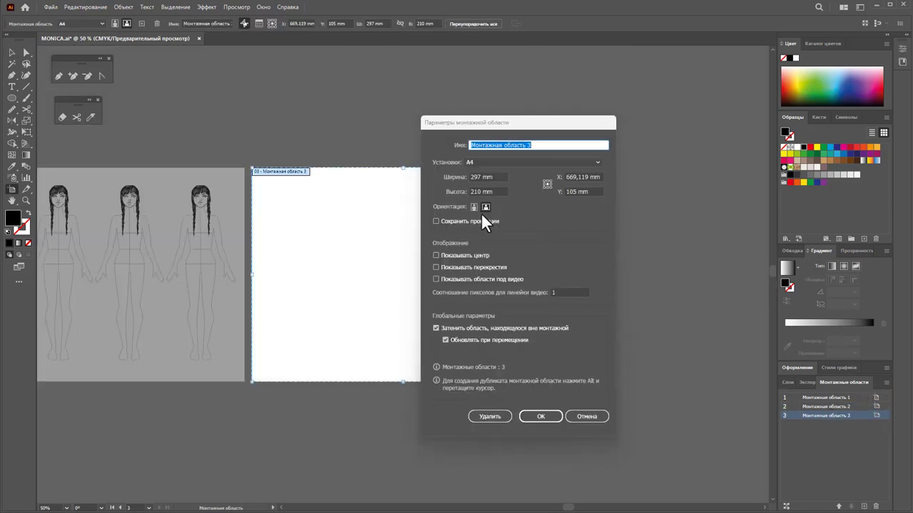
pyautogui.click(475, 208)
pyautogui.click(538, 416)
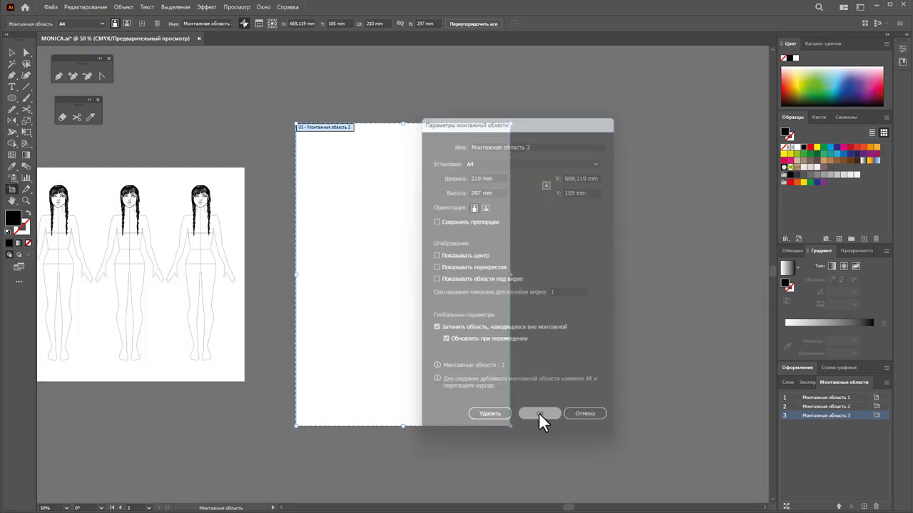
pyautogui.press('Escape')
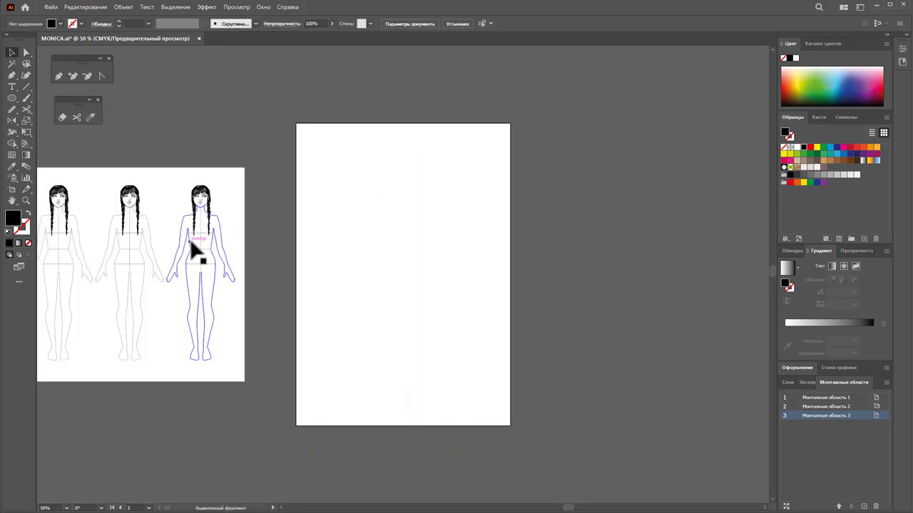
# Copy the braided figure onto Artboard 3, enlarge it proportionally, and centre it
pyautogui.moveTo(238, 262); pyautogui.dragTo(363, 237)
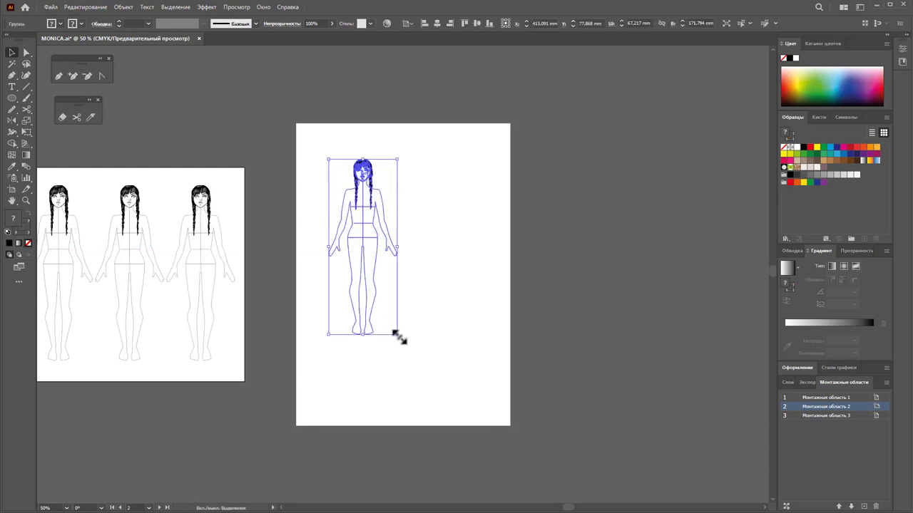
pyautogui.moveTo(397, 334); pyautogui.dragTo(472, 418)
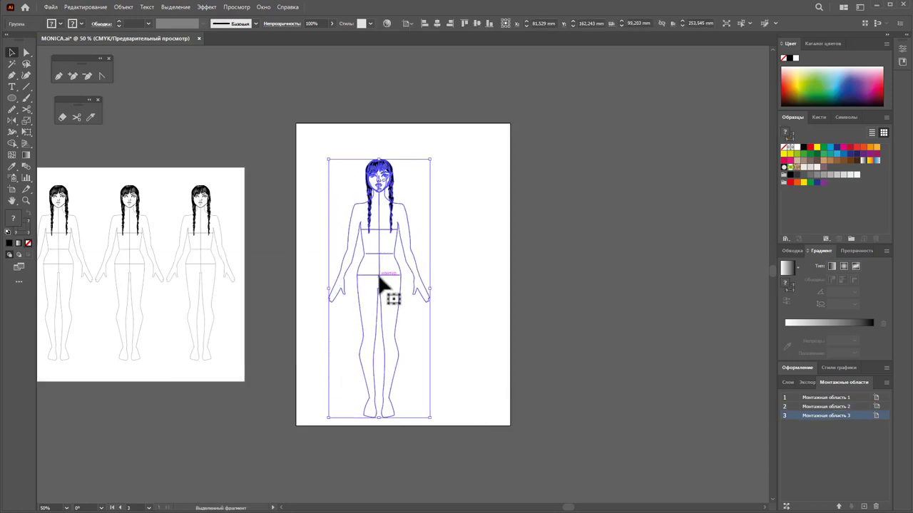
pyautogui.moveTo(379, 278); pyautogui.dragTo(400, 262)
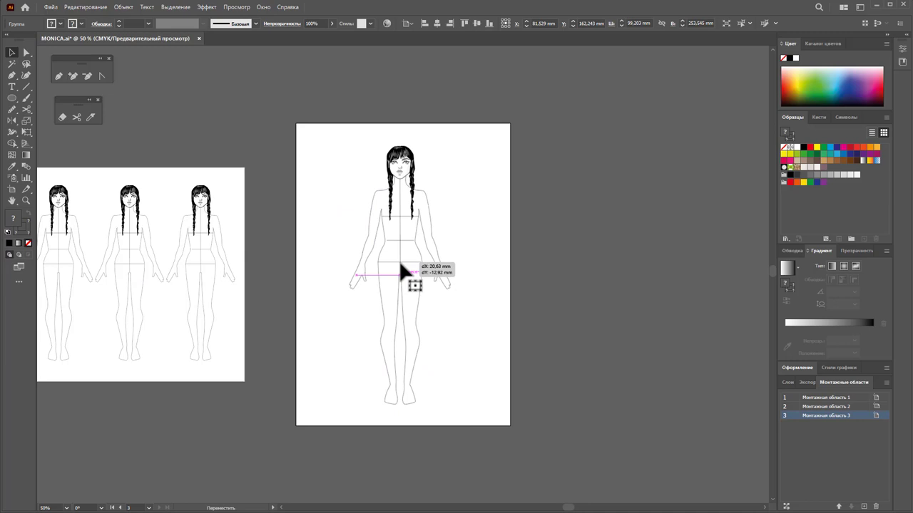
pyautogui.moveTo(400, 262); pyautogui.dragTo(412, 268)
pyautogui.click(500, 280)
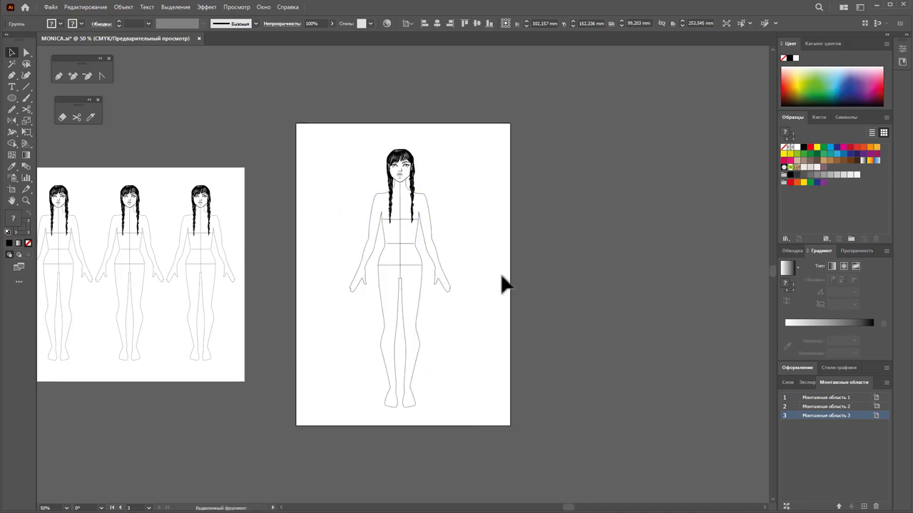
pyautogui.keyDown('alt'); pyautogui.click(333, 311); pyautogui.keyUp('alt')
pyautogui.keyDown('alt'); pyautogui.click(360, 314); pyautogui.keyUp('alt')
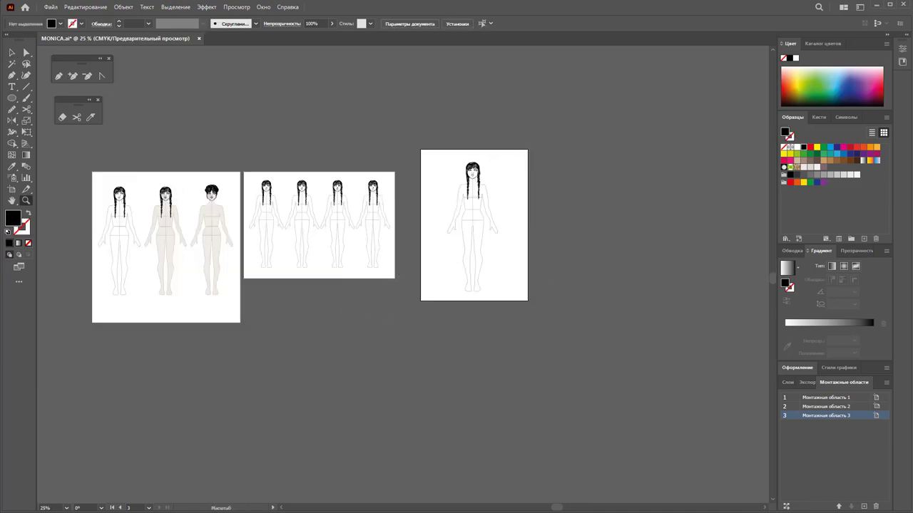
# Add artboards 4 and 5 and move the middle and short-haired figures onto them
pyautogui.click(865, 508)
pyautogui.keyDown('alt'); pyautogui.click(249, 309); pyautogui.keyUp('alt')
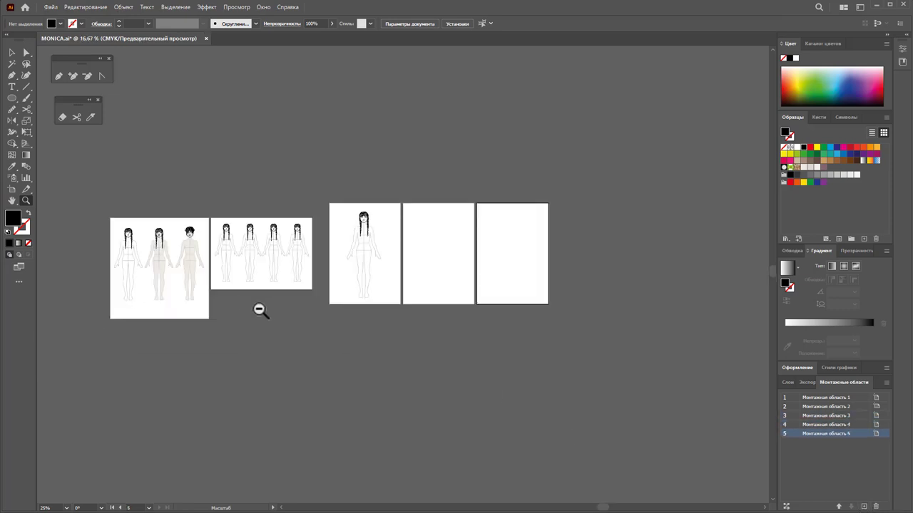
pyautogui.moveTo(156, 260); pyautogui.dragTo(430, 242)
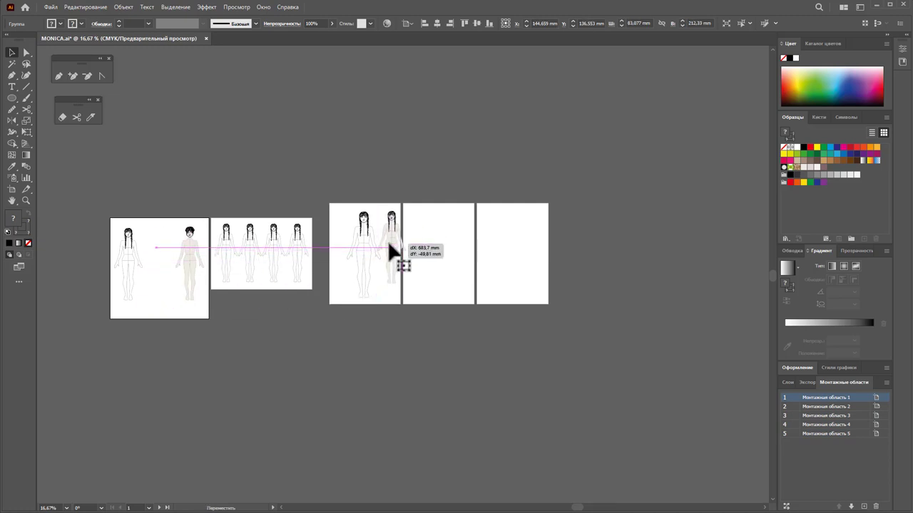
pyautogui.moveTo(431, 242); pyautogui.dragTo(437, 242)
pyautogui.moveTo(202, 258); pyautogui.dragTo(515, 259)
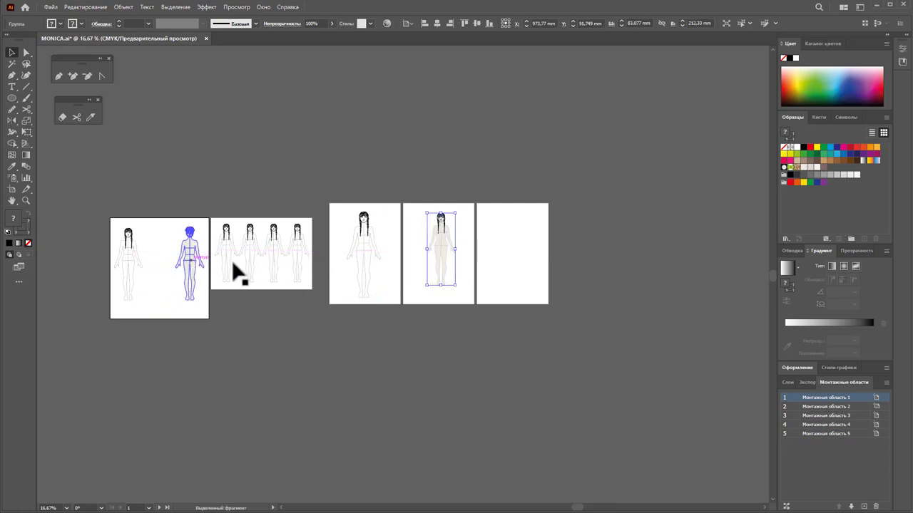
# Resize the artboard 3 and 4 figures to 250 mm tall with proportions linked
pyautogui.click(360, 236)
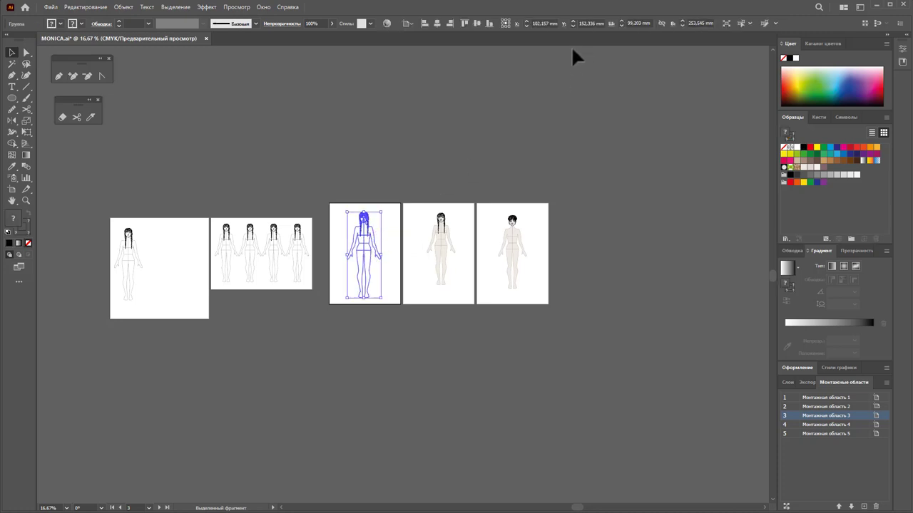
pyautogui.doubleClick(702, 22)
pyautogui.write('0')
pyautogui.press('Return')
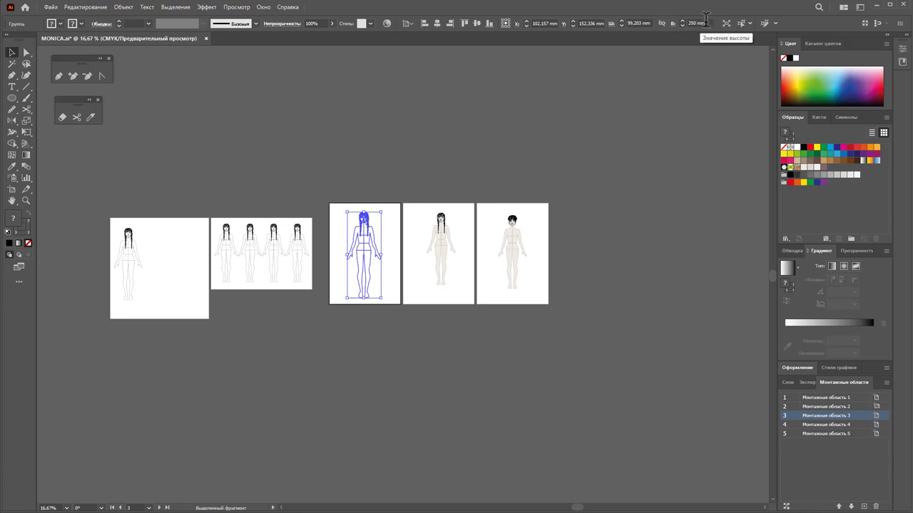
pyautogui.click(442, 234)
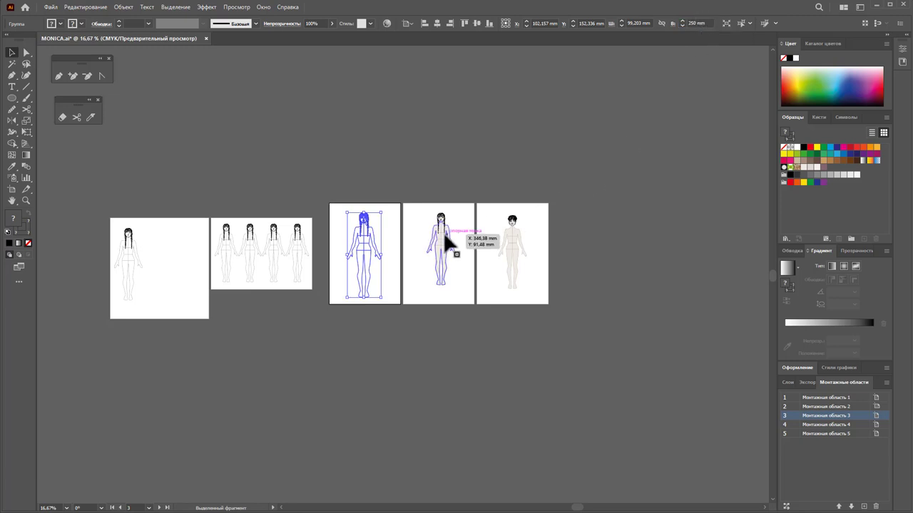
pyautogui.doubleClick(693, 23)
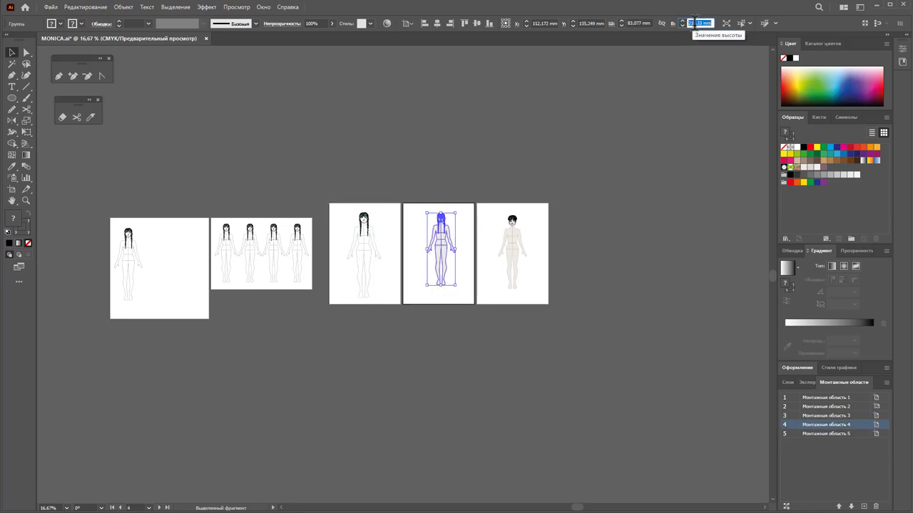
pyautogui.write('250')
pyautogui.press('Return')
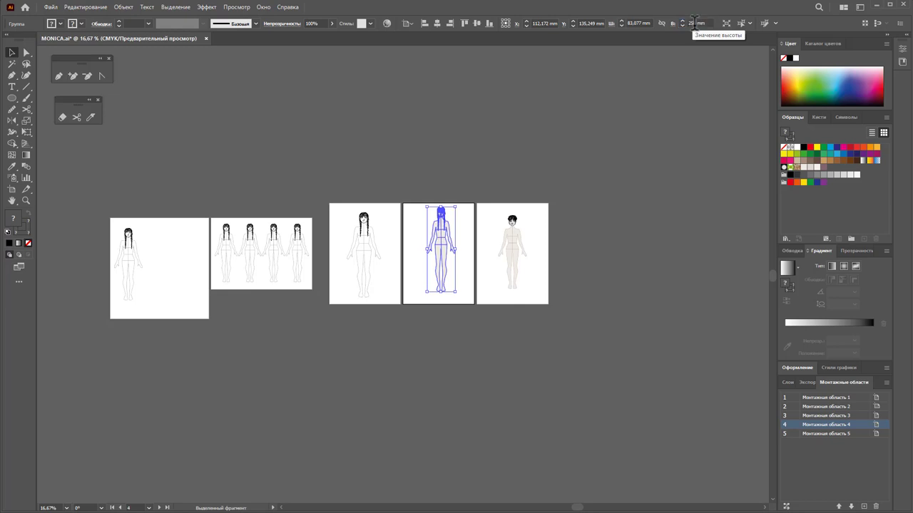
pyautogui.hotkey('ctrl', 'z')
pyautogui.click(660, 23)
pyautogui.doubleClick(699, 22)
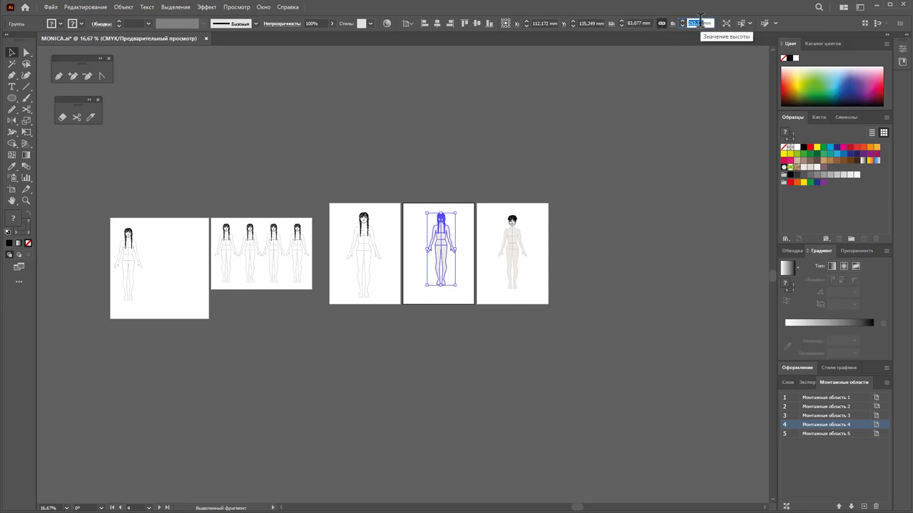
pyautogui.write('250')
pyautogui.press('Return')
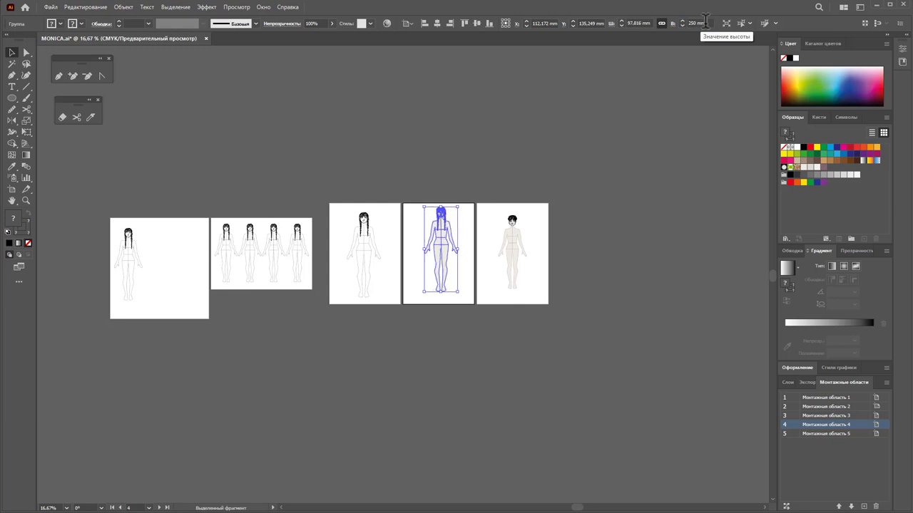
pyautogui.click(574, 189)
# Re-place the short-haired figure on Artboard 5 and apply 250 mm height to all three figures
pyautogui.moveTo(407, 240); pyautogui.dragTo(477, 204)
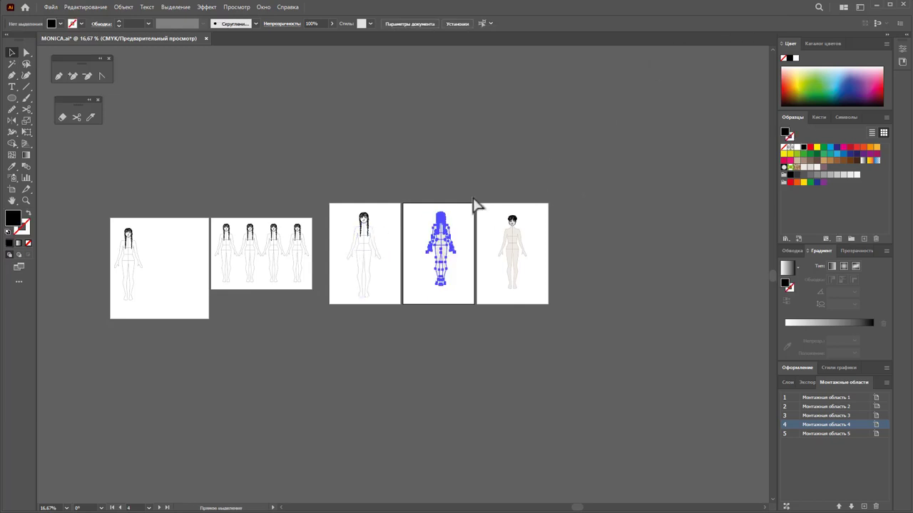
pyautogui.hotkey('ctrl', 'z')
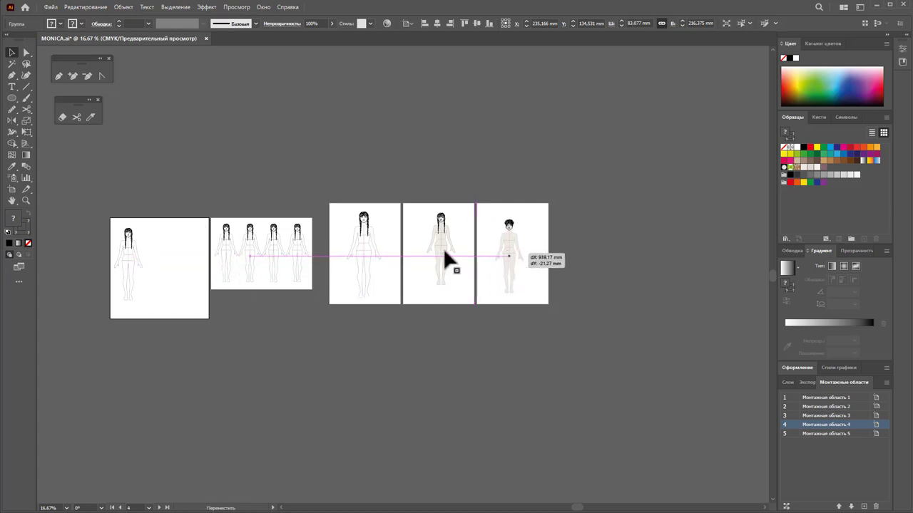
pyautogui.moveTo(191, 270); pyautogui.dragTo(511, 262)
pyautogui.click(369, 251)
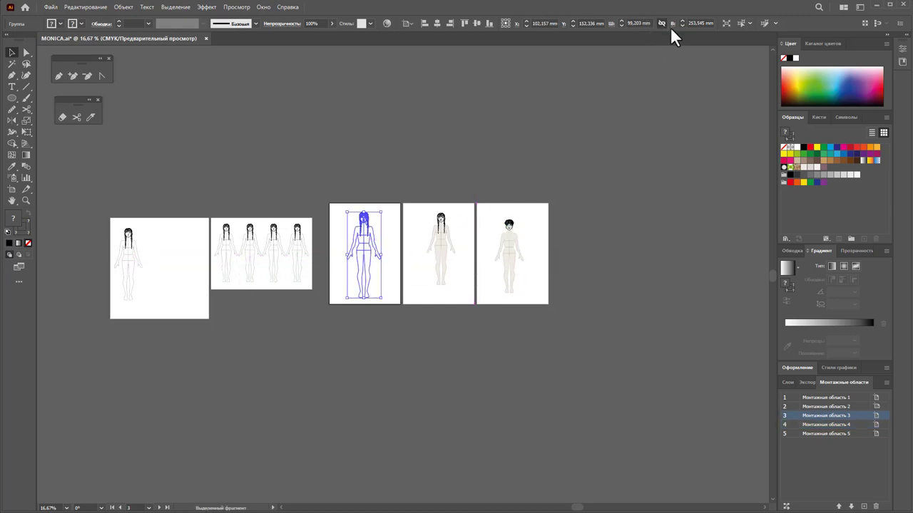
pyautogui.click(710, 22)
pyautogui.write('250')
pyautogui.press('Return')
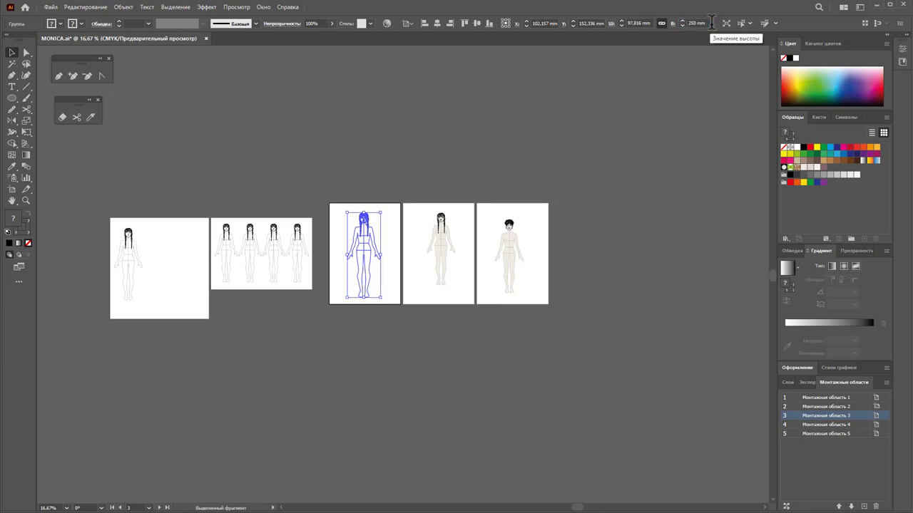
pyautogui.click(453, 275)
pyautogui.write('250')
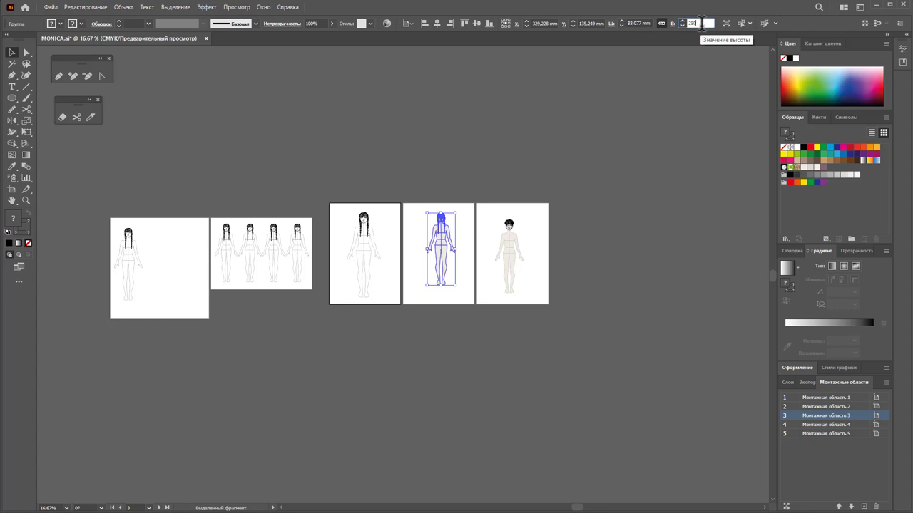
pyautogui.press('Return')
pyautogui.click(508, 249)
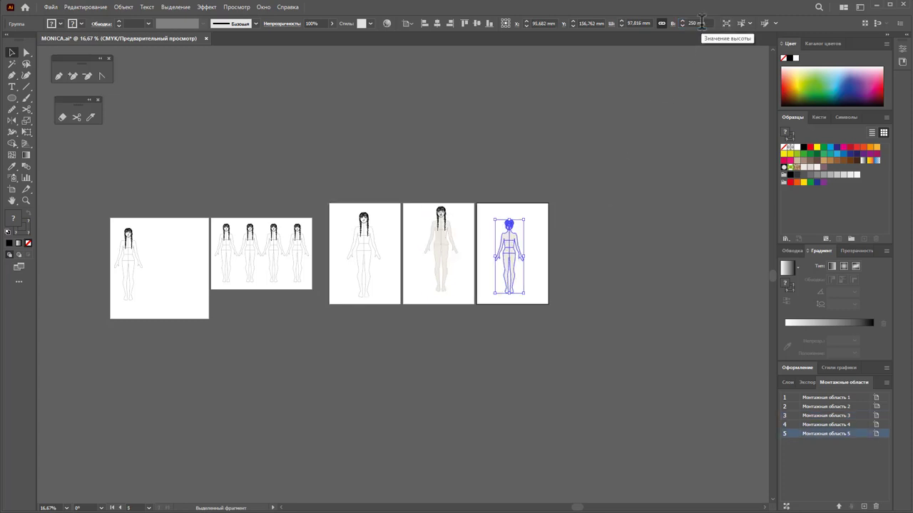
pyautogui.press('Return')
pyautogui.click(194, 329)
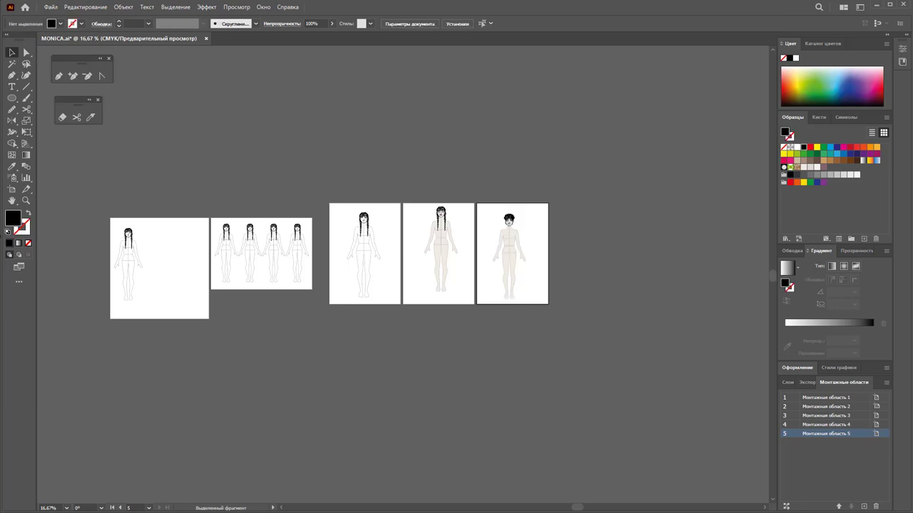
pyautogui.click(12, 190)
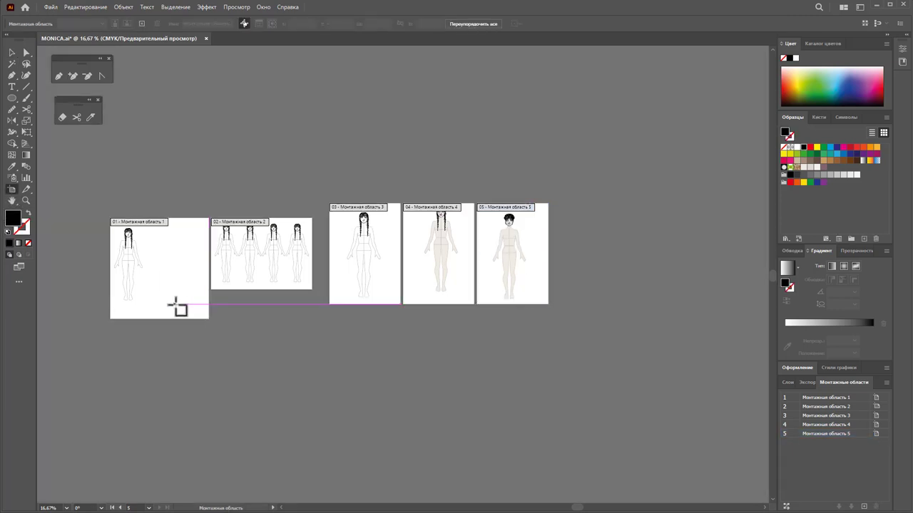
# Delete the first artboard and the leftover figure beside the artboards
pyautogui.click(179, 306)
pyautogui.press('Delete')
pyautogui.click(11, 52)
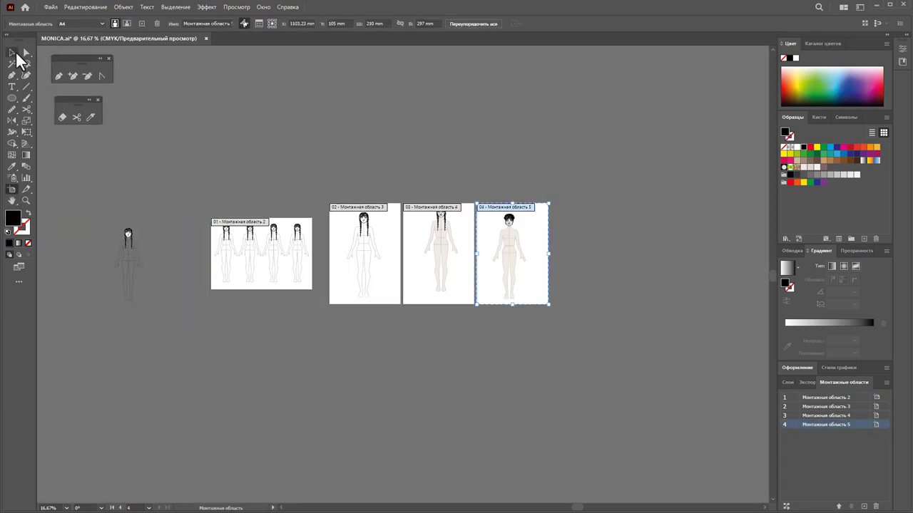
pyautogui.moveTo(168, 334); pyautogui.dragTo(139, 289)
pyautogui.press('Delete')
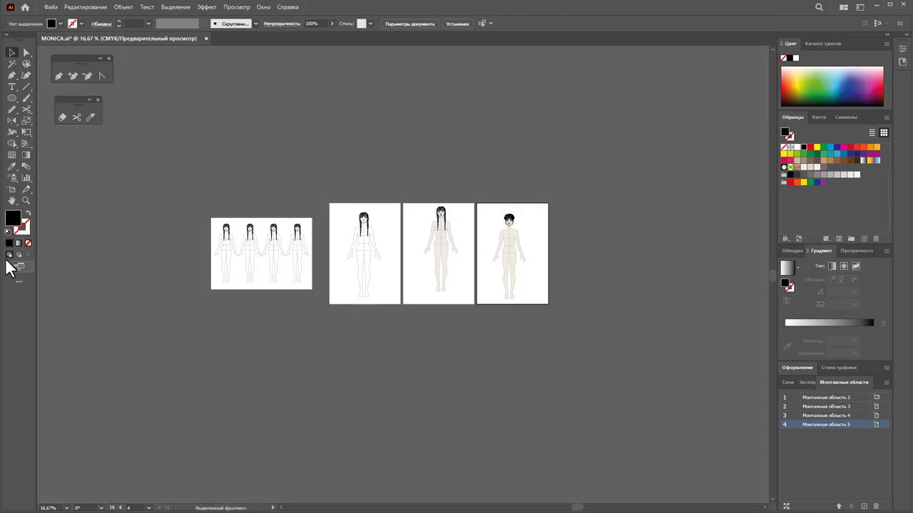
# Zoom in on the single-figure artboards, show rulers, and pull down a horizontal guide
pyautogui.click(26, 200)
pyautogui.moveTo(485, 254); pyautogui.dragTo(580, 259)
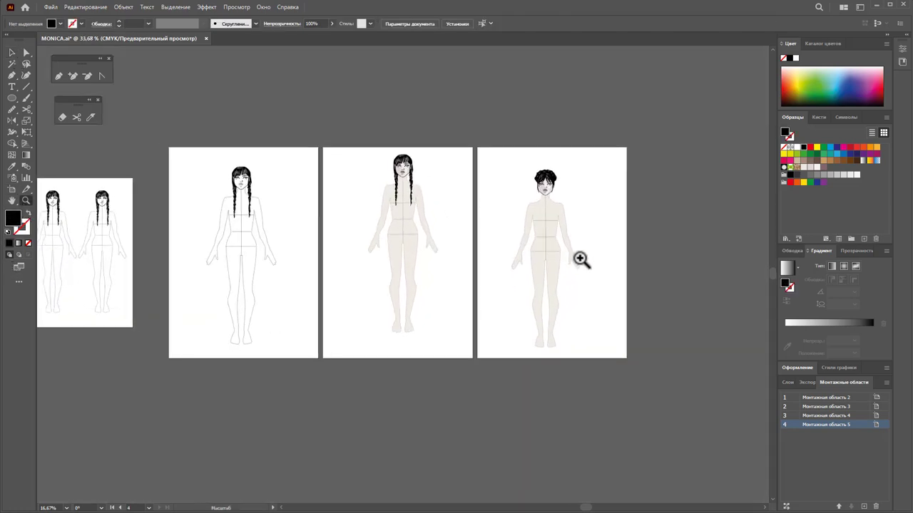
pyautogui.click(12, 52)
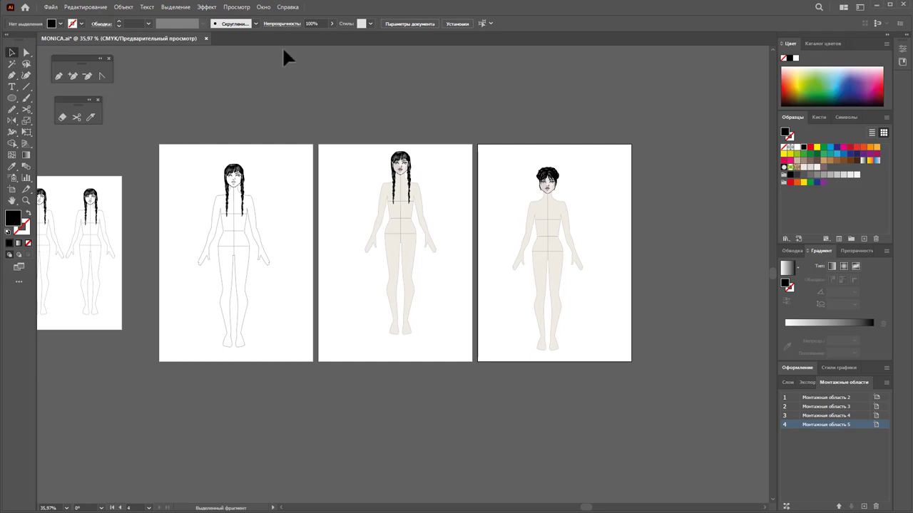
pyautogui.hotkey('ctrl', 'r')
pyautogui.moveTo(345, 48); pyautogui.dragTo(347, 347)
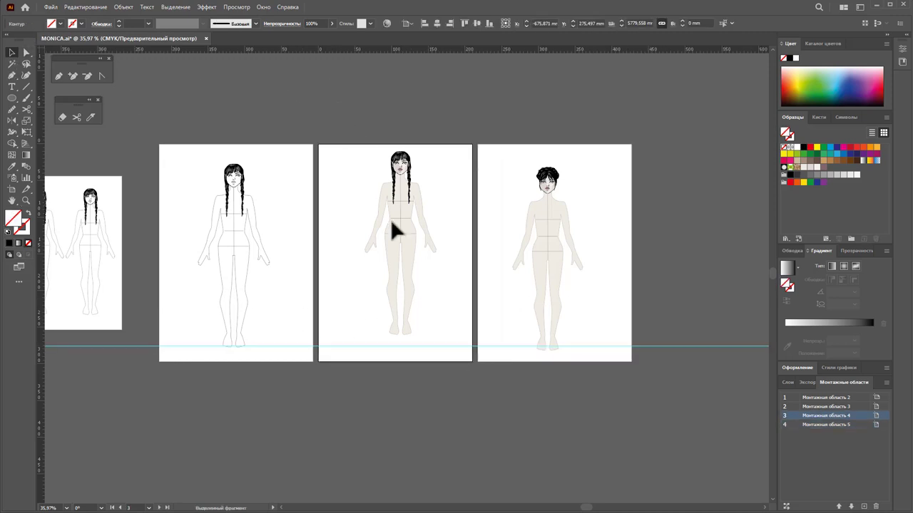
# Move the middle and right figures so their heads and feet align with the first
pyautogui.moveTo(403, 209); pyautogui.dragTo(395, 223)
pyautogui.moveTo(558, 234); pyautogui.dragTo(564, 228)
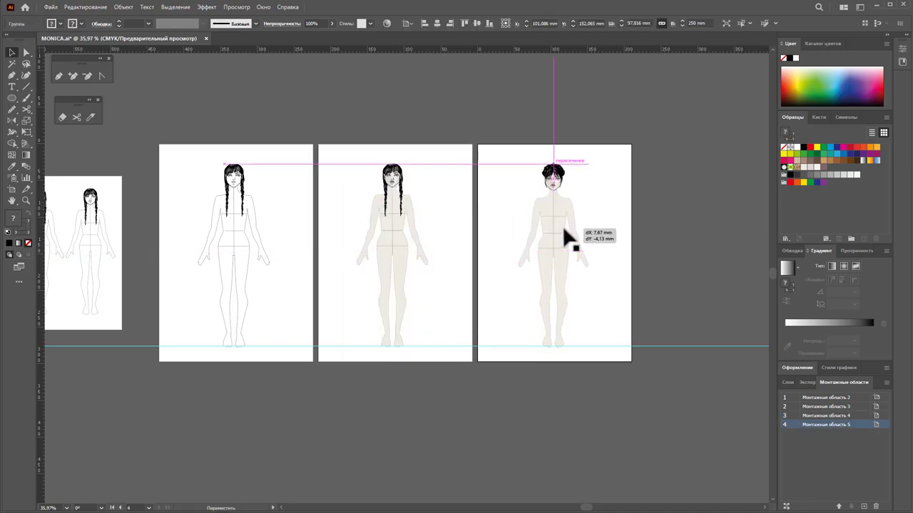
pyautogui.moveTo(564, 228); pyautogui.dragTo(568, 236)
pyautogui.click(713, 428)
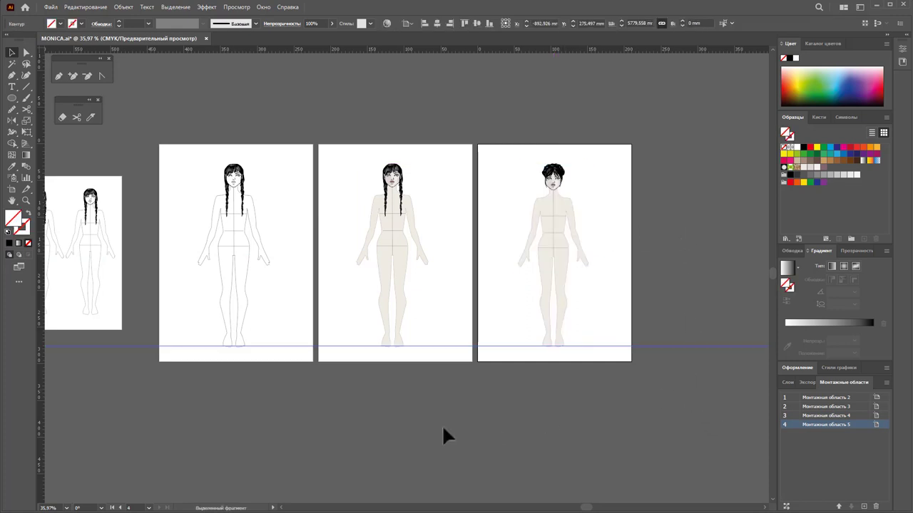
pyautogui.click(152, 290)
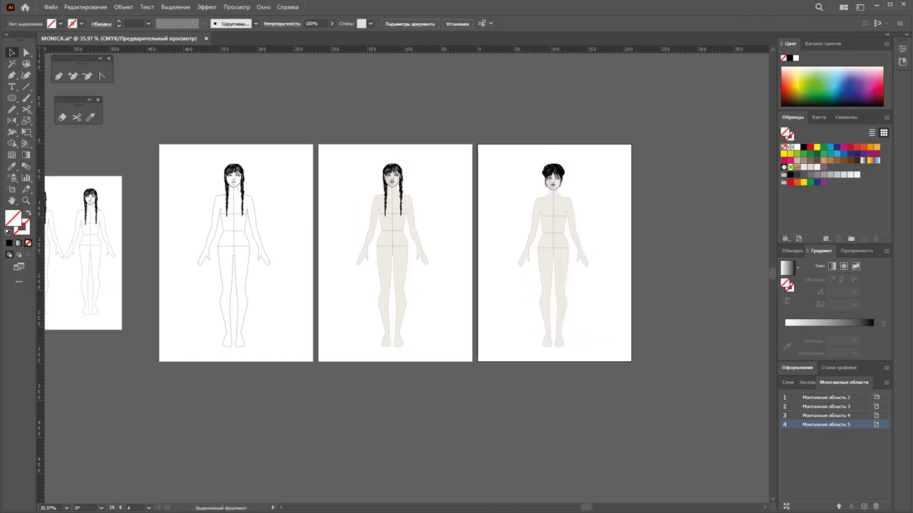
pyautogui.moveTo(585, 506); pyautogui.dragTo(577, 510)
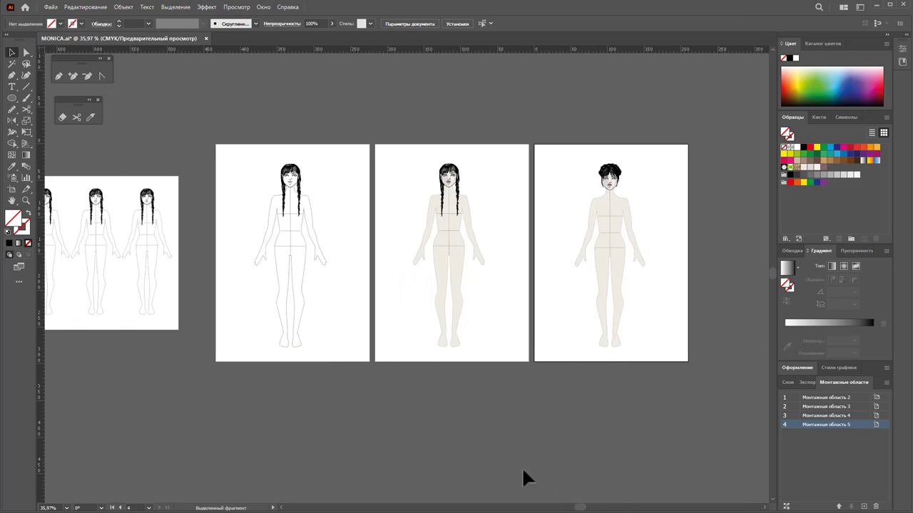
pyautogui.click(11, 189)
# Move the four-figure landscape artboard so it sits centred above the three A4 artboards
pyautogui.moveTo(79, 310); pyautogui.dragTo(461, 100)
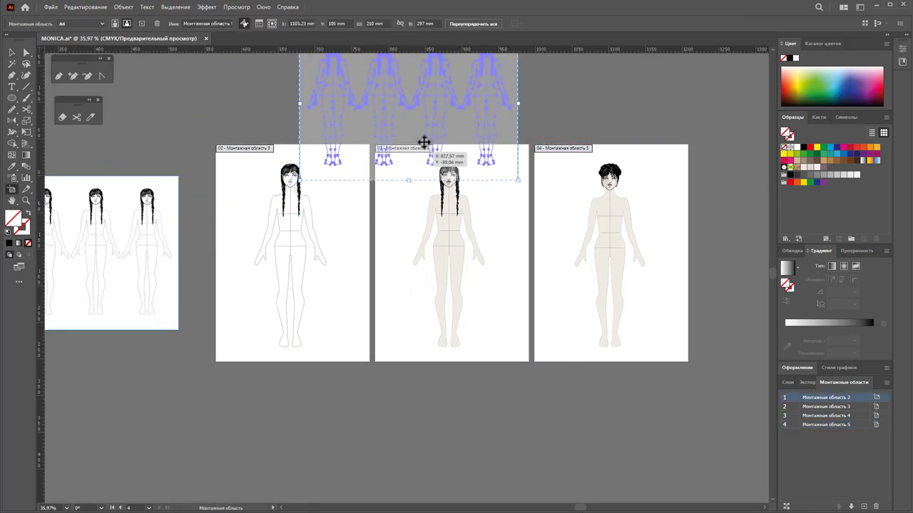
pyautogui.scroll(2, 509, 240)
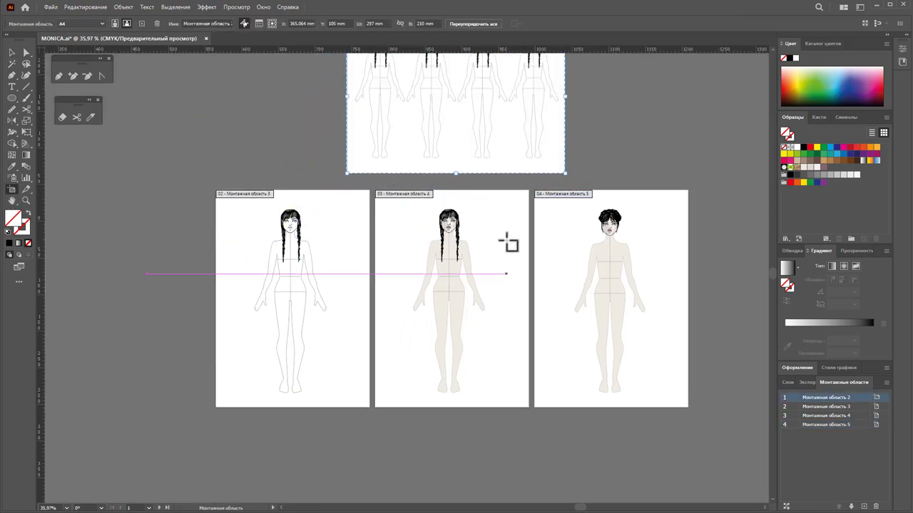
pyautogui.scroll(2, 509, 240)
pyautogui.click(12, 53)
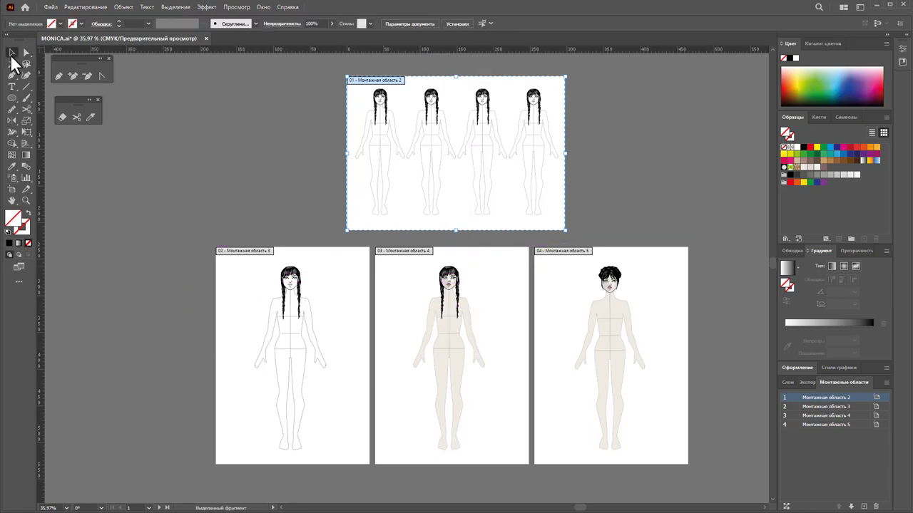
pyautogui.moveTo(580, 508); pyautogui.dragTo(587, 508)
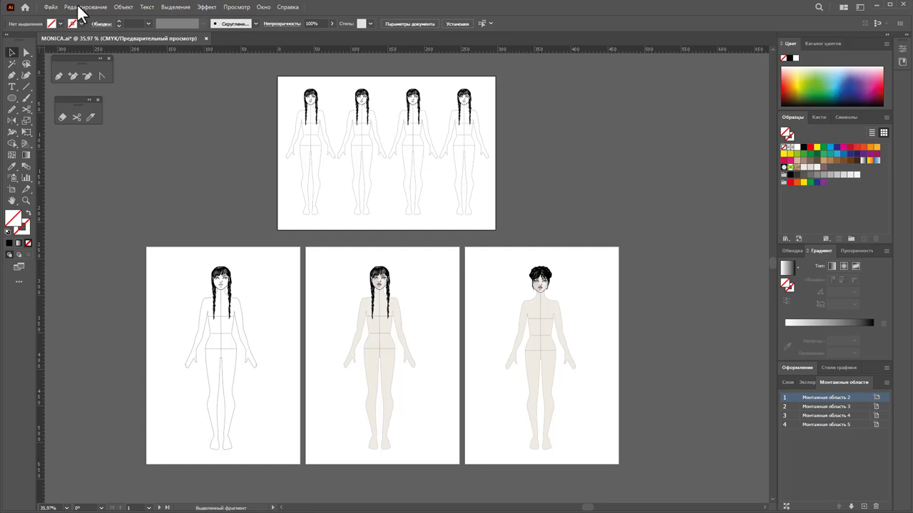
# Save the document to the Desktop as 'Шаблон фигуры венсдай.ai' in Illustrator 2020 format
pyautogui.click(51, 7)
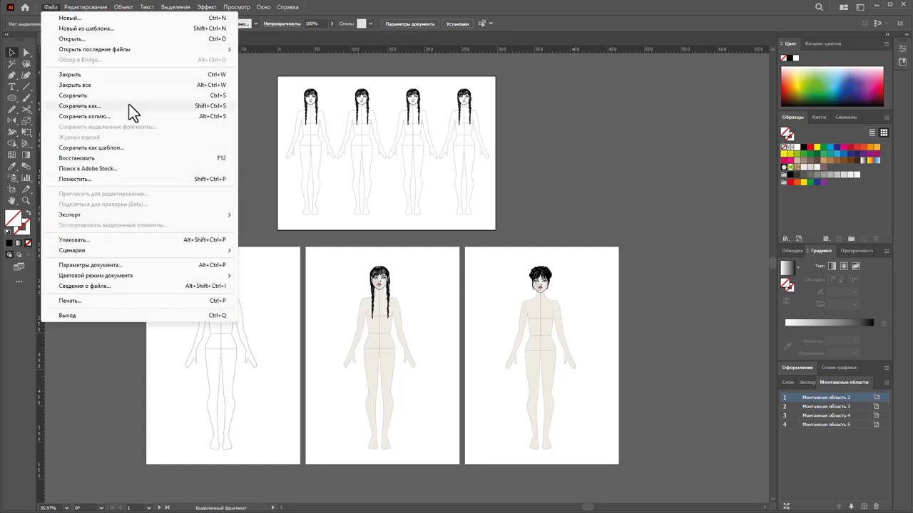
pyautogui.click(80, 106)
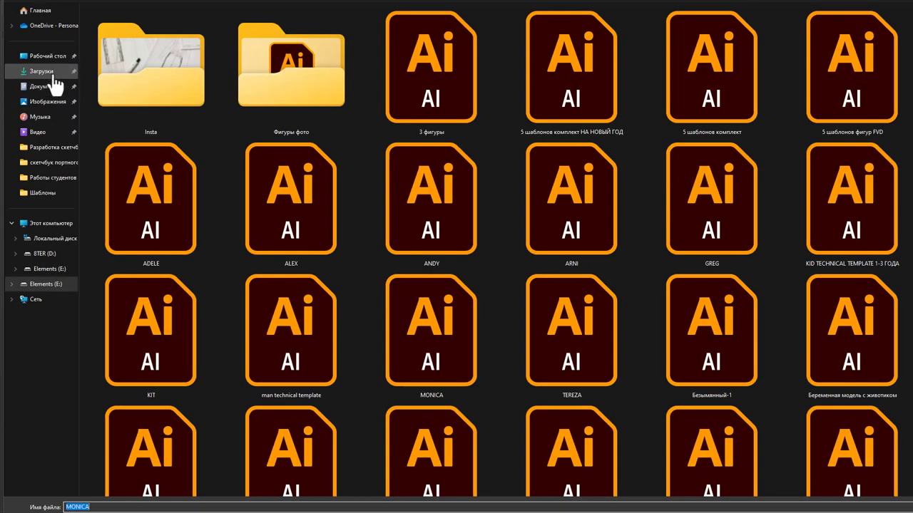
pyautogui.click(47, 56)
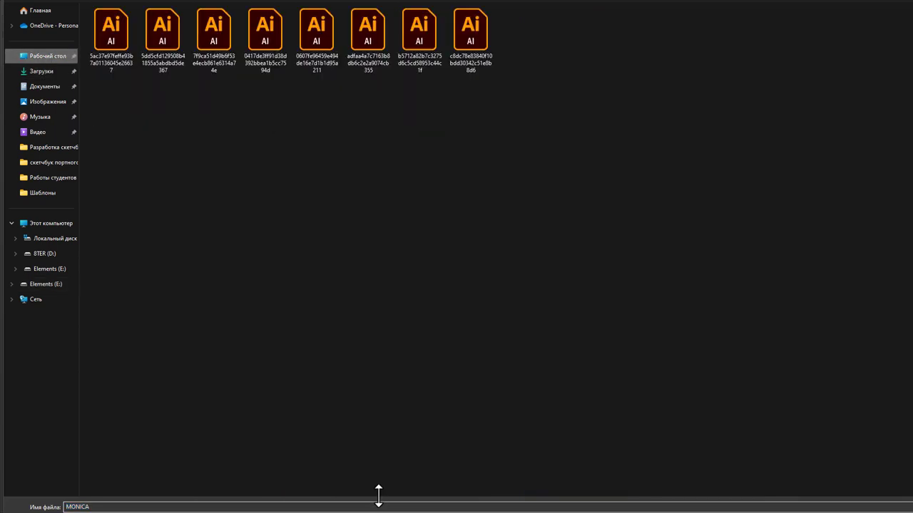
pyautogui.click(169, 507)
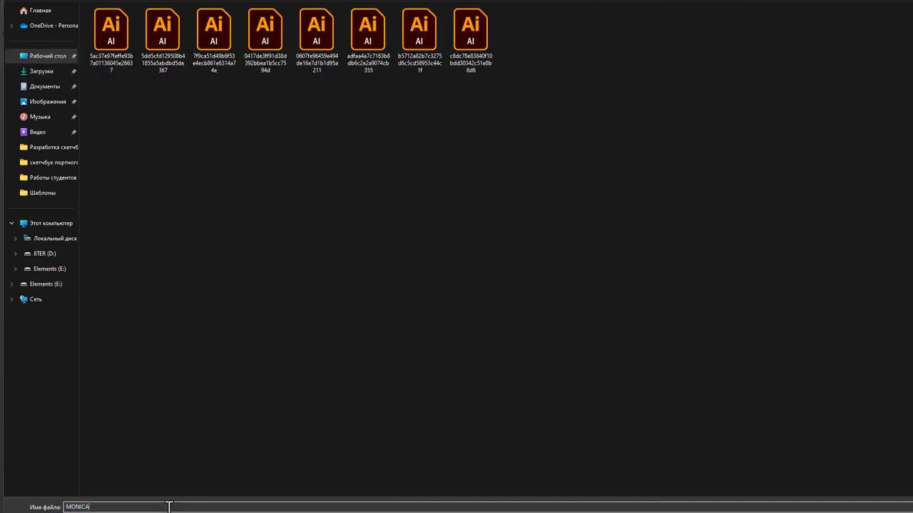
pyautogui.doubleClick(170, 507)
pyautogui.press('BackSpace')
pyautogui.write('Ц')
pyautogui.press('BackSpace')
pyautogui.press('BackSpace')
pyautogui.write('lf')
pyautogui.press('BackSpace')
pyautogui.press('BackSpace')
pyautogui.write('Ша')
pyautogui.write('блон фигур')
pyautogui.write('ы вегс')
pyautogui.write('дай')
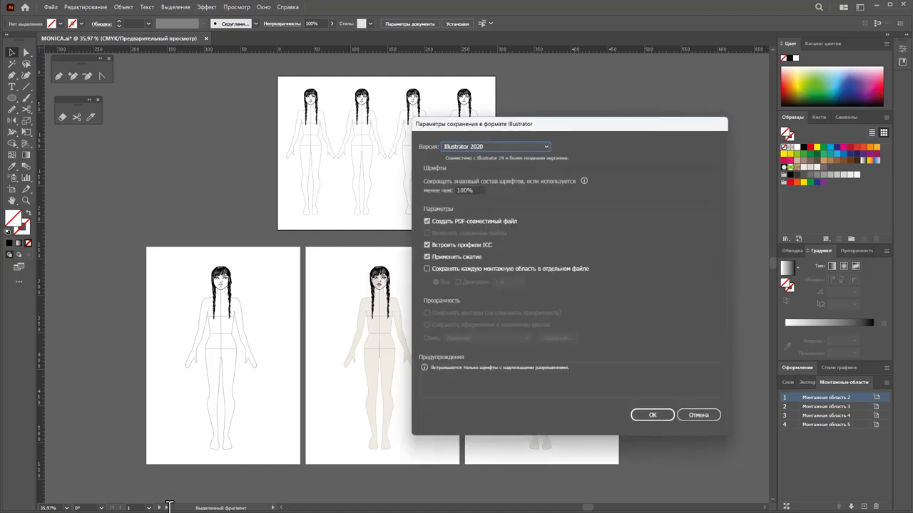
pyautogui.press('Return')
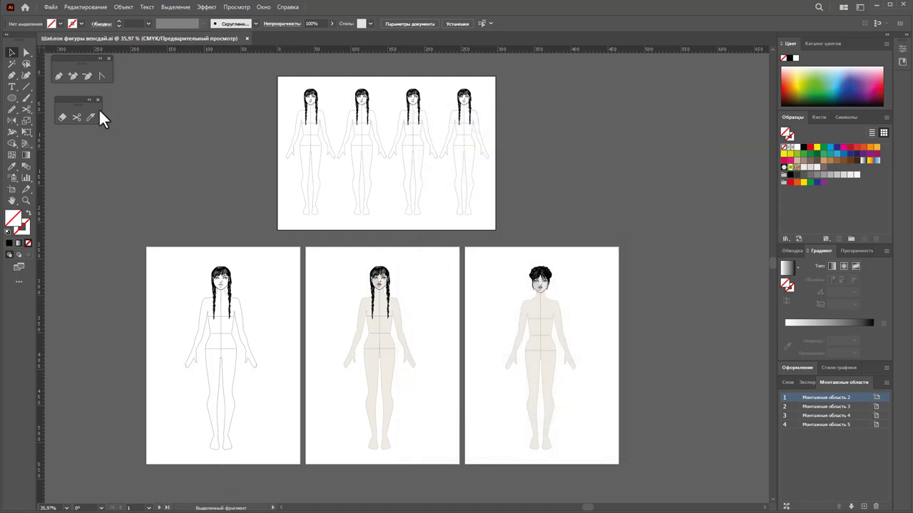
# Save an Adobe PDF copy with Optimize for Fast Web View enabled
pyautogui.click(51, 7)
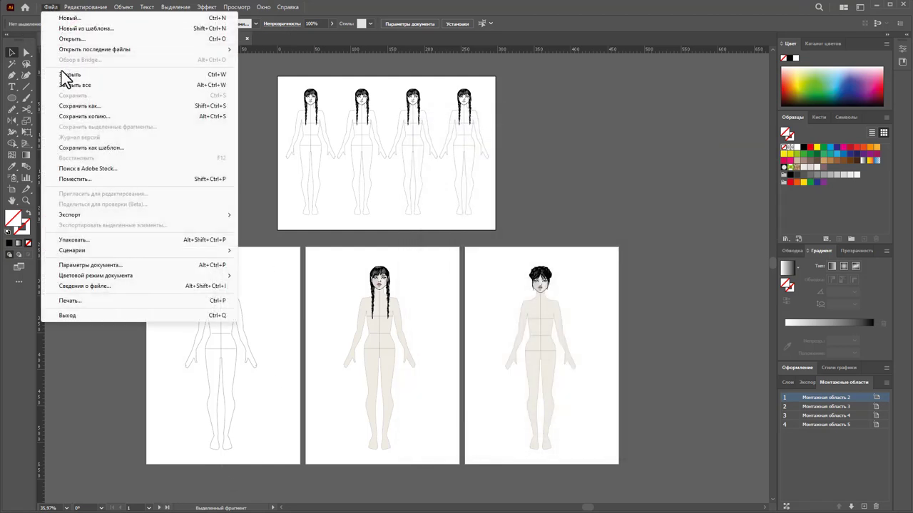
pyautogui.click(118, 108)
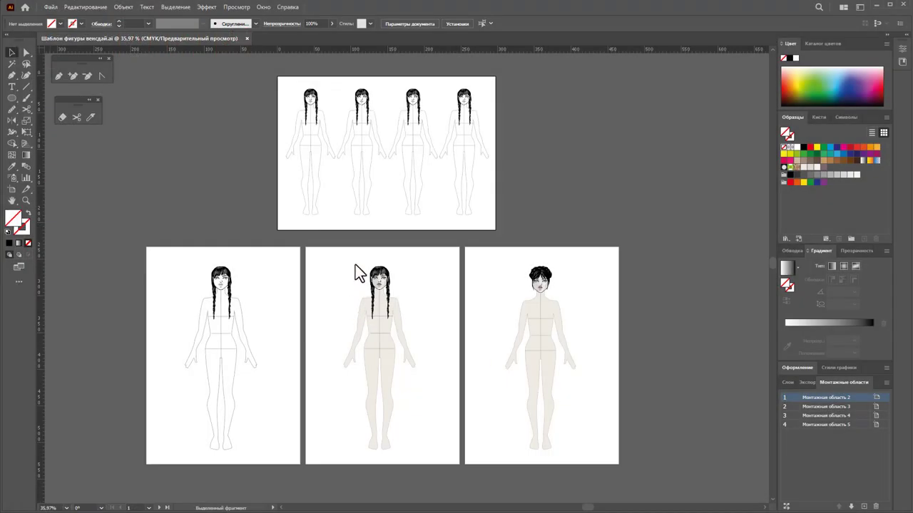
pyautogui.click(375, 287)
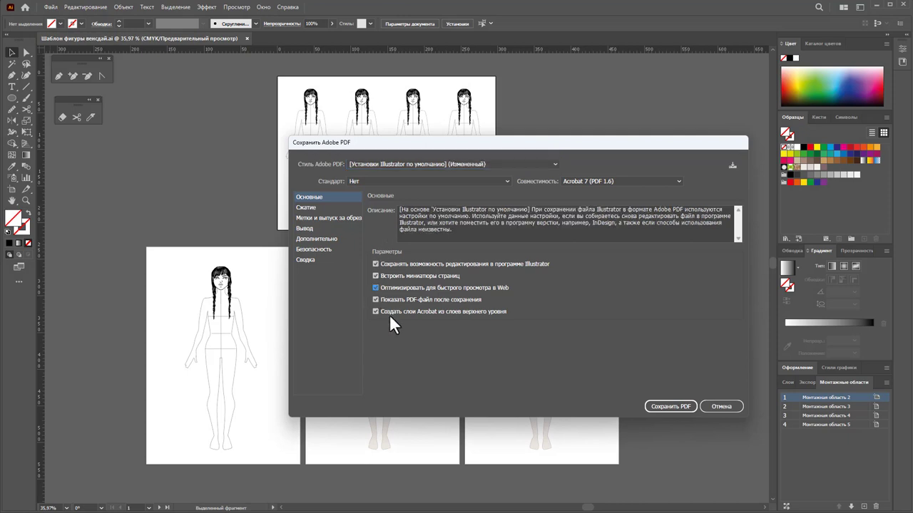
pyautogui.click(661, 405)
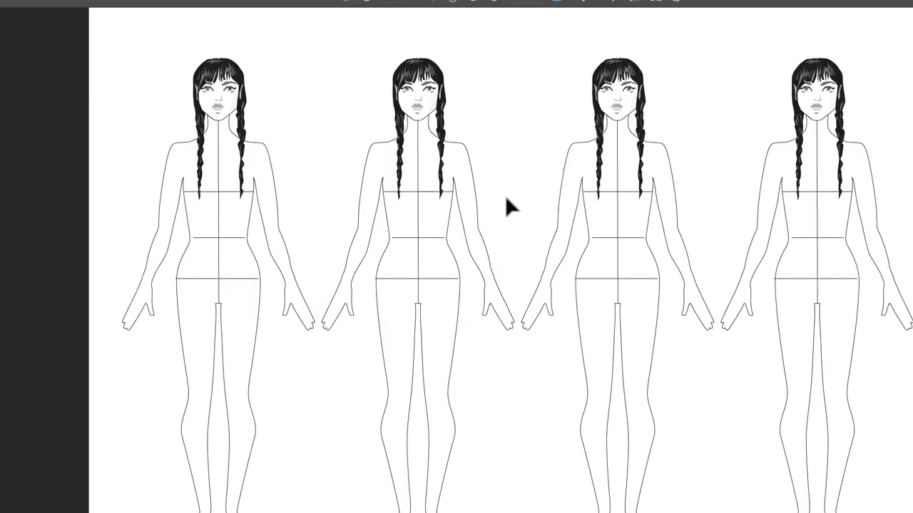
# Zoom out and scroll through the lineup page and each single-figure page of the PDF
pyautogui.hotkey('ctrl', '-')
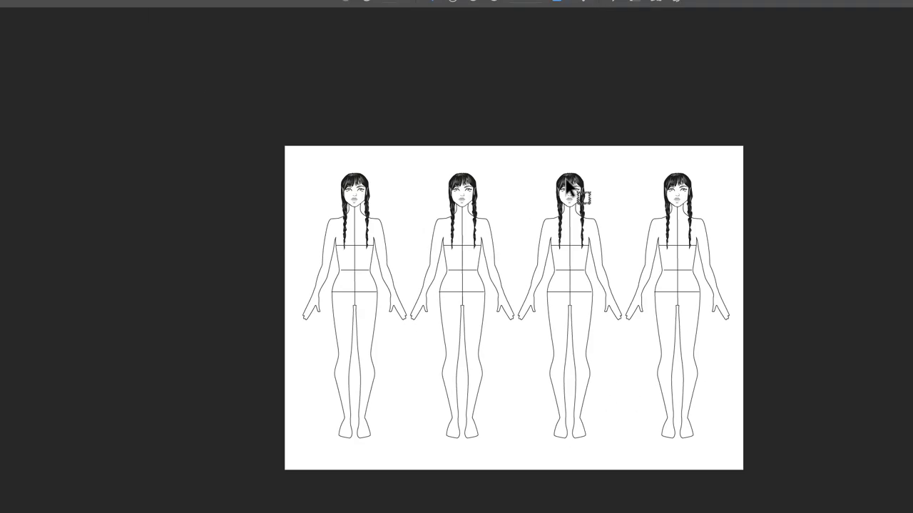
pyautogui.scroll(-5, 592, 178)
pyautogui.scroll(-2, 592, 181)
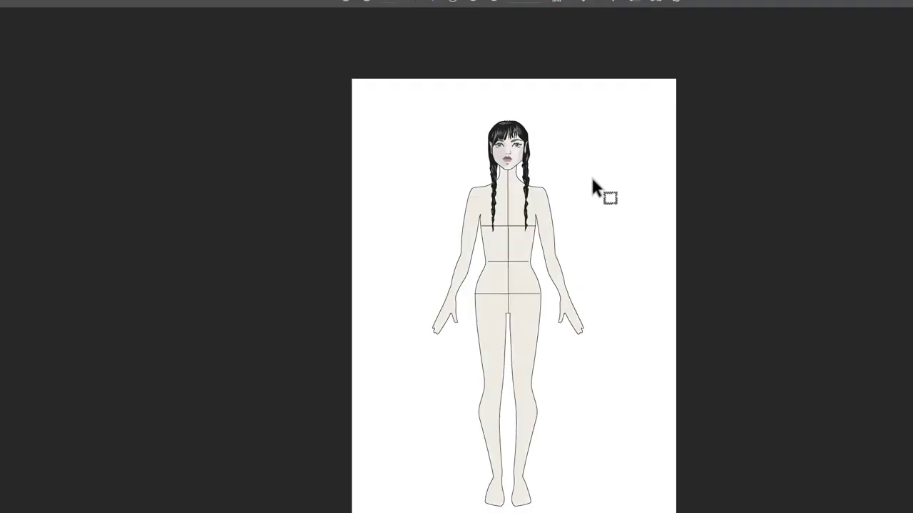
pyautogui.scroll(-2, 592, 181)
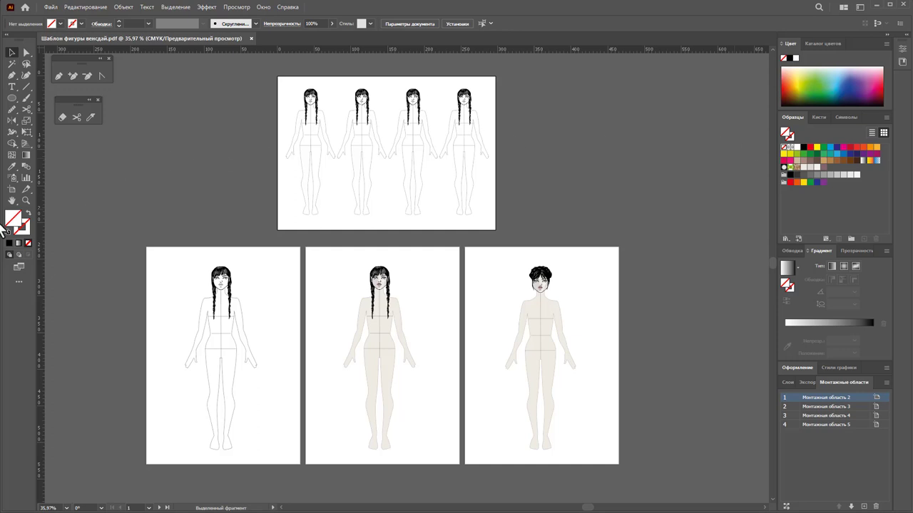
# Zoom in on the outline, braided, and short-haired single figures to inspect them
pyautogui.click(26, 201)
pyautogui.scroll(-2, 399, 228)
pyautogui.moveTo(366, 247); pyautogui.dragTo(428, 271)
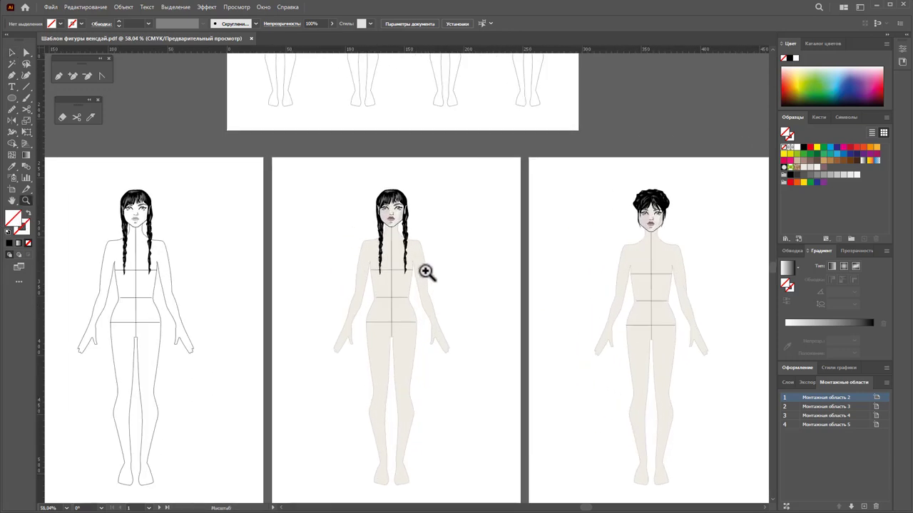
pyautogui.scroll(-2, 404, 238)
pyautogui.moveTo(365, 242); pyautogui.dragTo(376, 244)
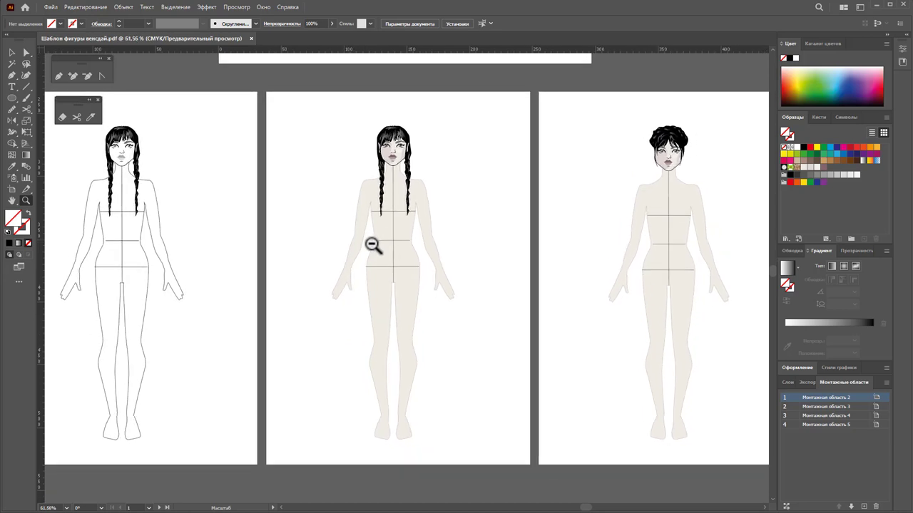
pyautogui.moveTo(589, 509); pyautogui.dragTo(581, 508)
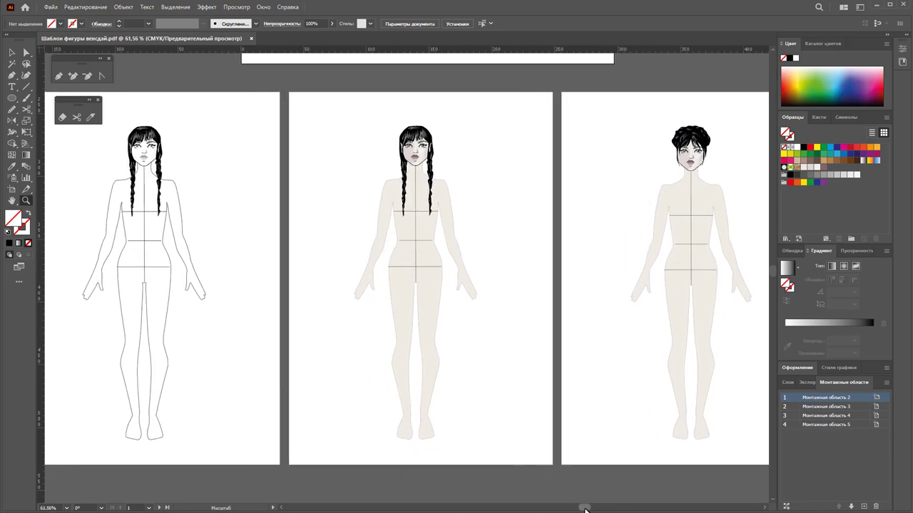